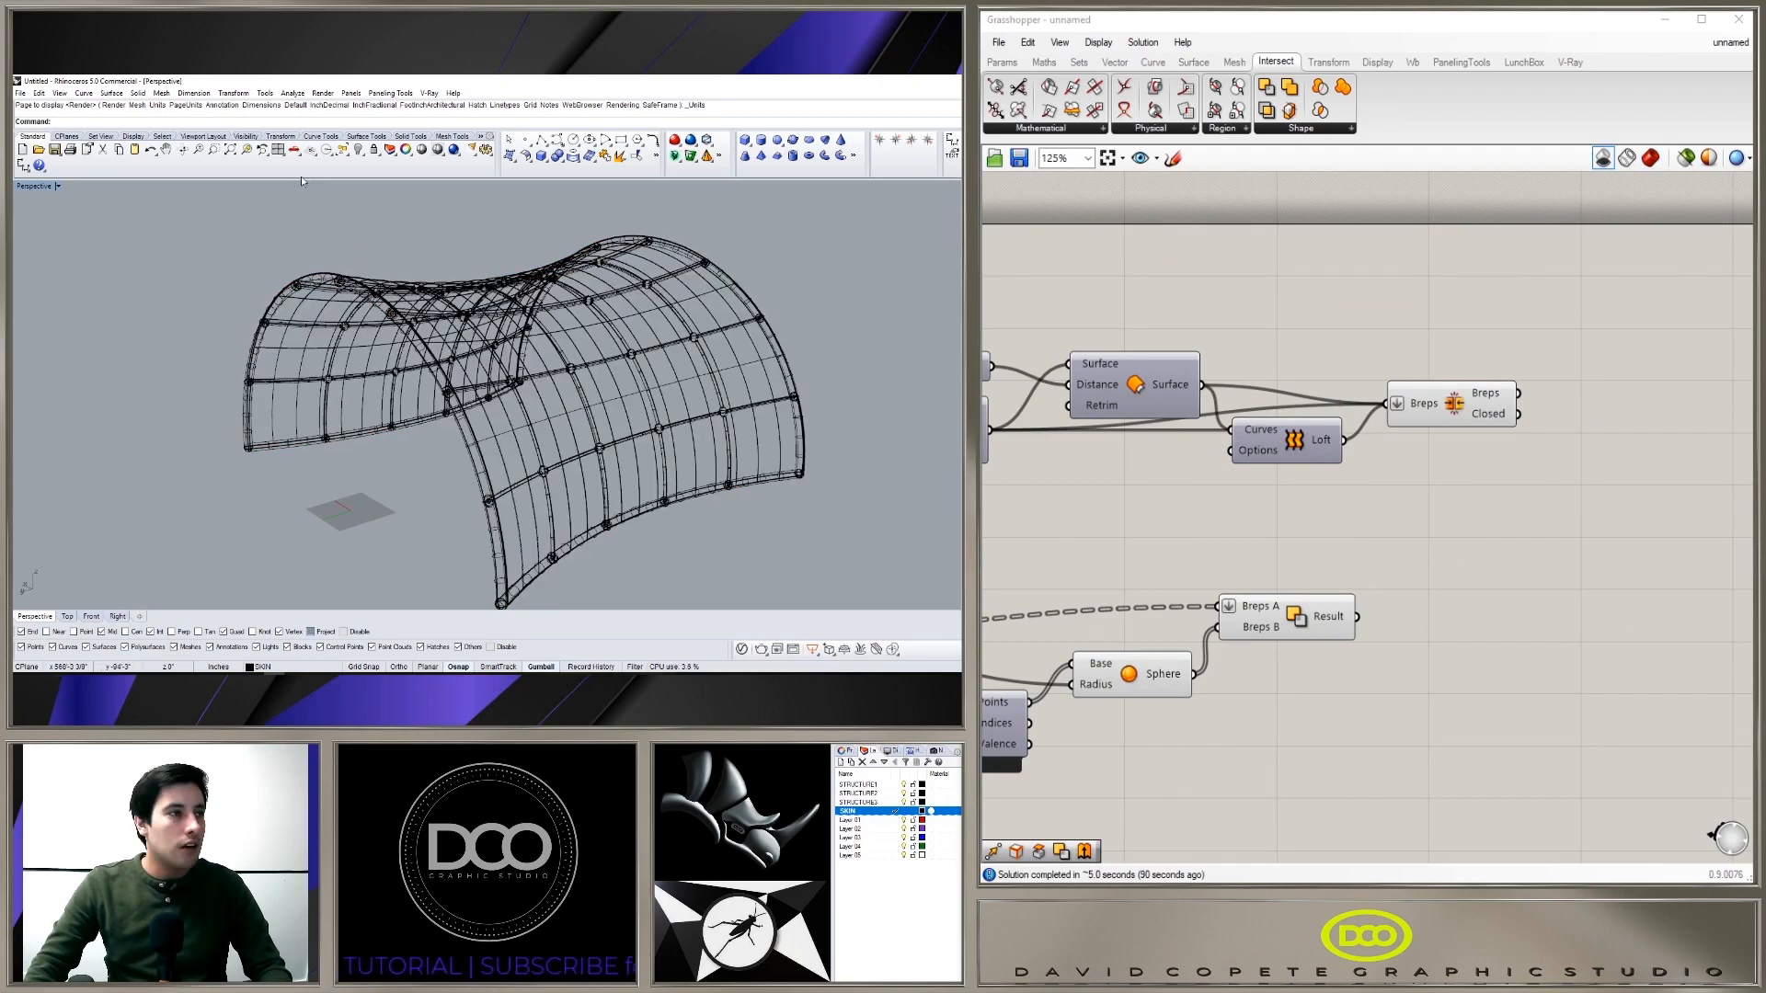
{"action": "mouse_move", "coordinate": [431, 356]}
{"action": "right_mouse_down"}
{"action": "mouse_move", "coordinate": [714, 307]}
{"action": "mouse_move", "coordinate": [756, 317]}
{"action": "right_mouse_up"}
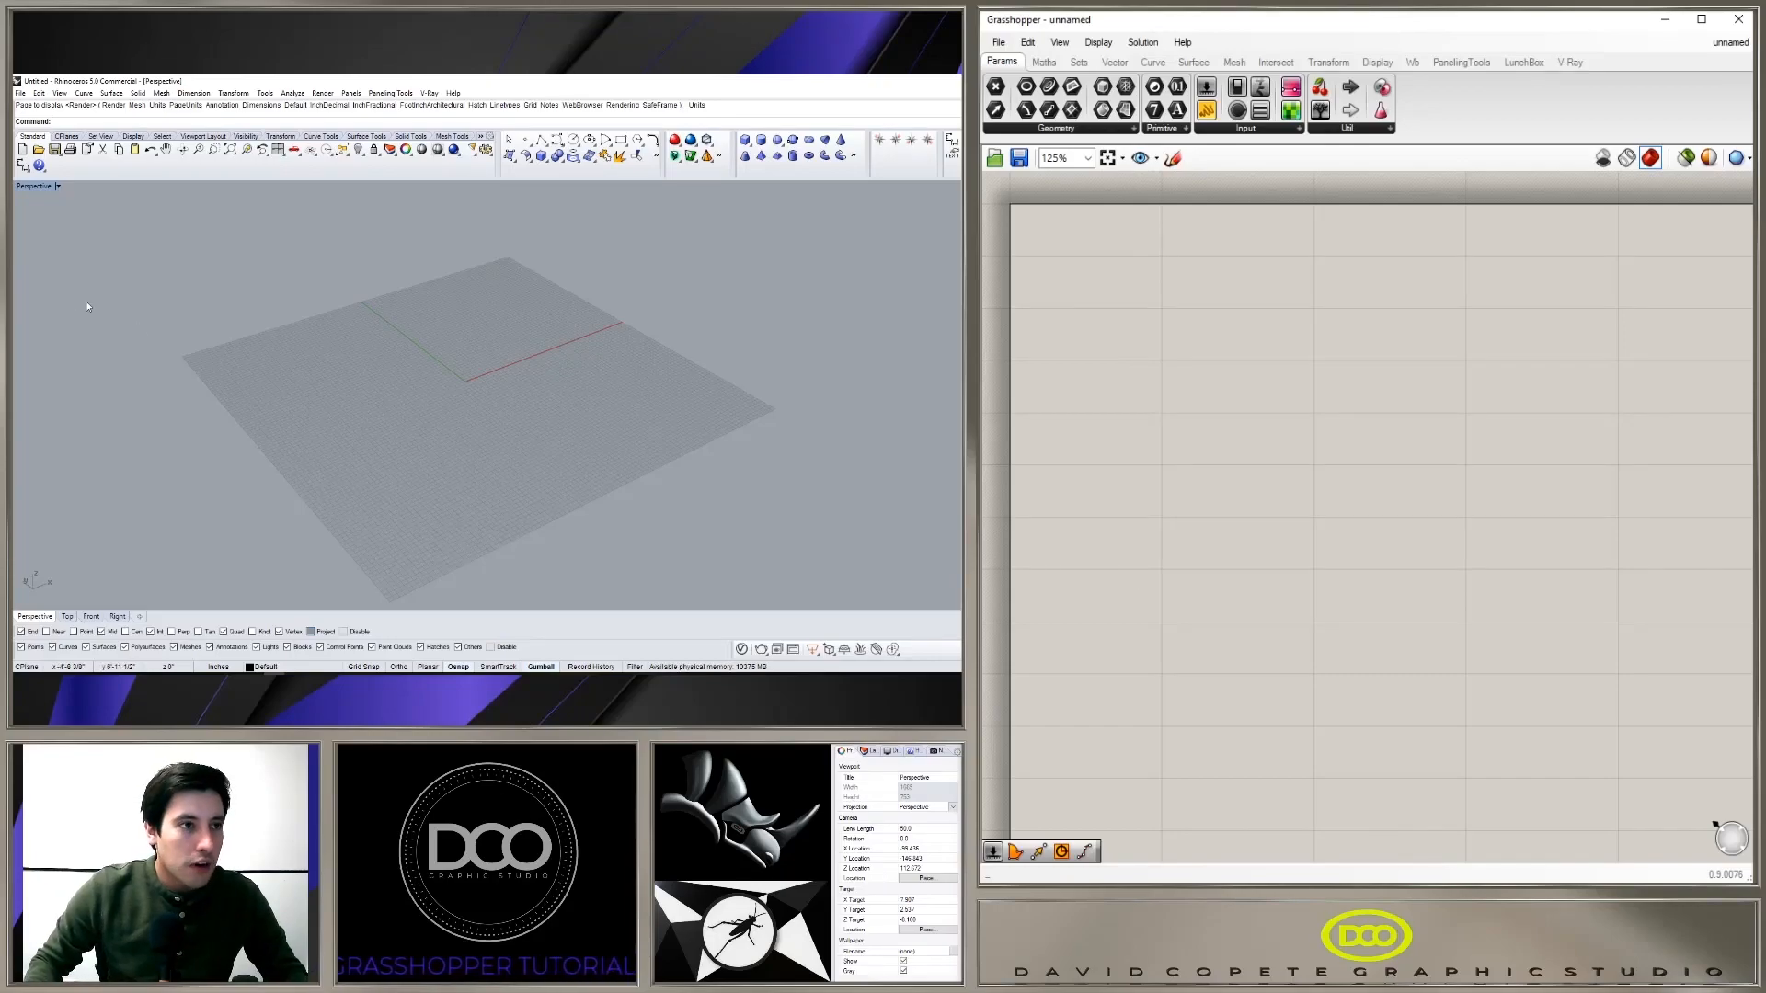
Step: Check the model units and distance display in the document's unit settings, and accept them as they are
{"action": "scroll", "coordinate": [466, 366], "scroll_direction": "down", "scroll_amount": 2}
{"action": "right_click_drag", "start_coordinate": [465, 366], "coordinate": [467, 394]}
{"action": "type", "text": "units"}
{"action": "key", "text": "Return"}
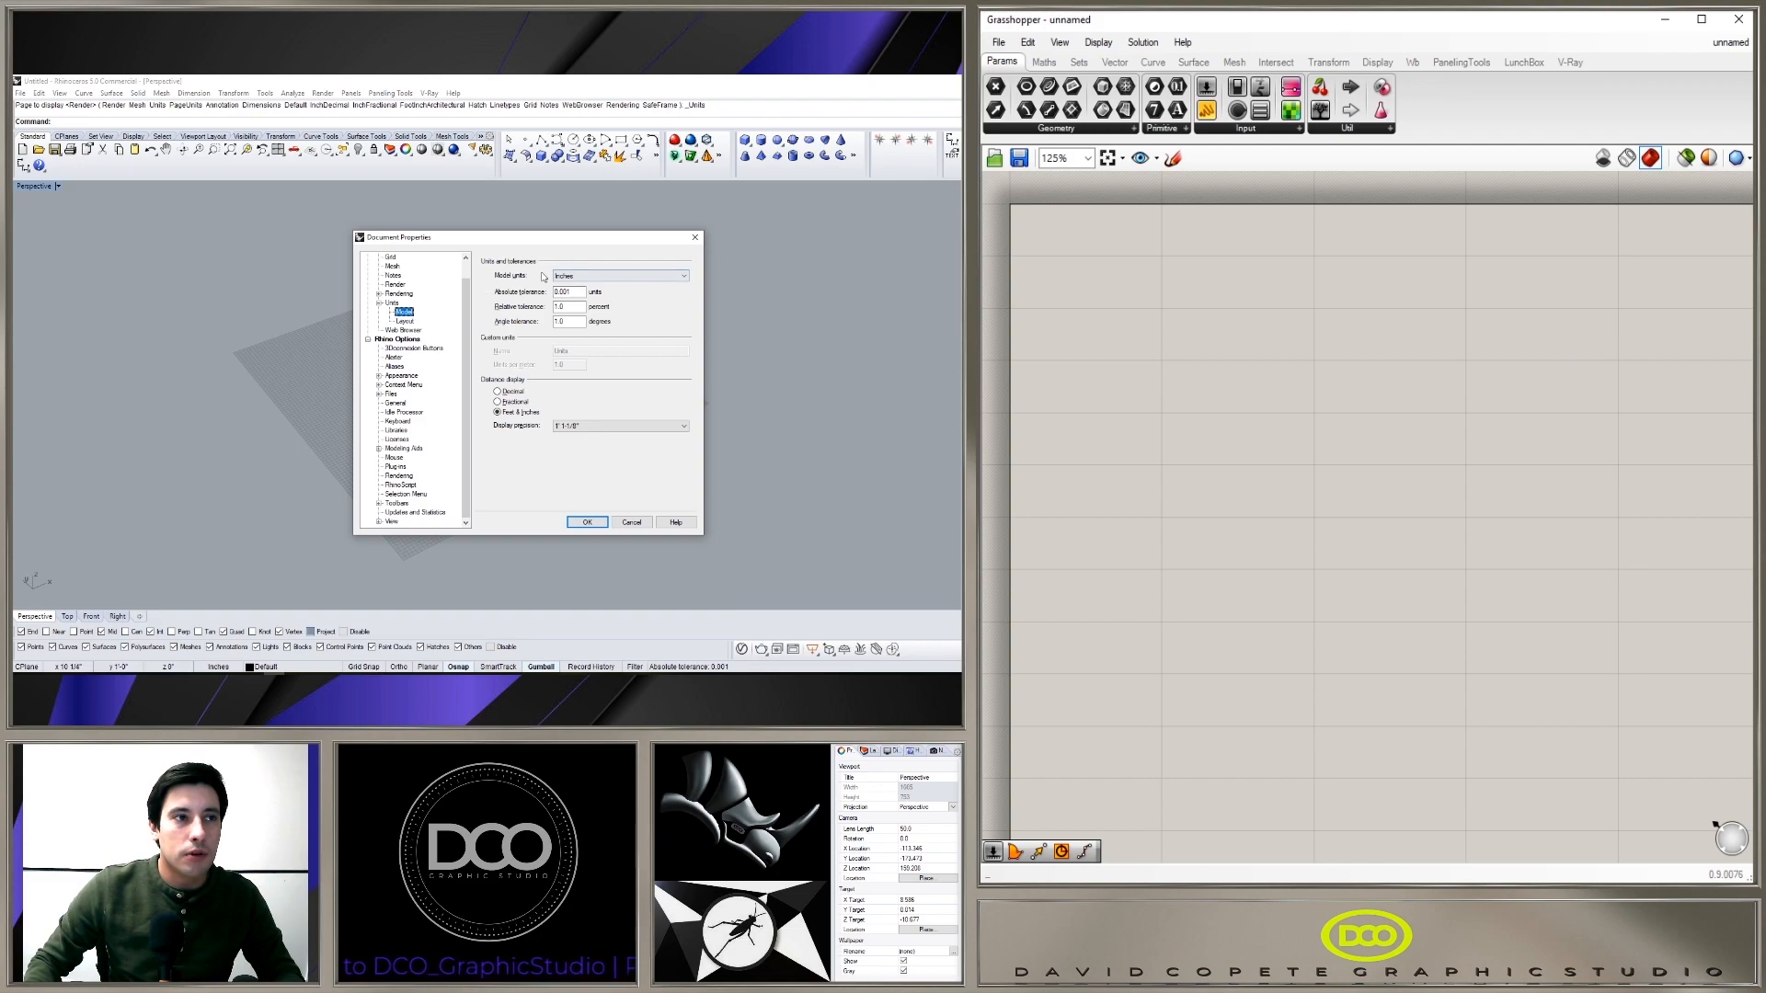
{"action": "left_click", "coordinate": [587, 521]}
{"action": "scroll", "coordinate": [487, 432], "scroll_direction": "up", "scroll_amount": 3}
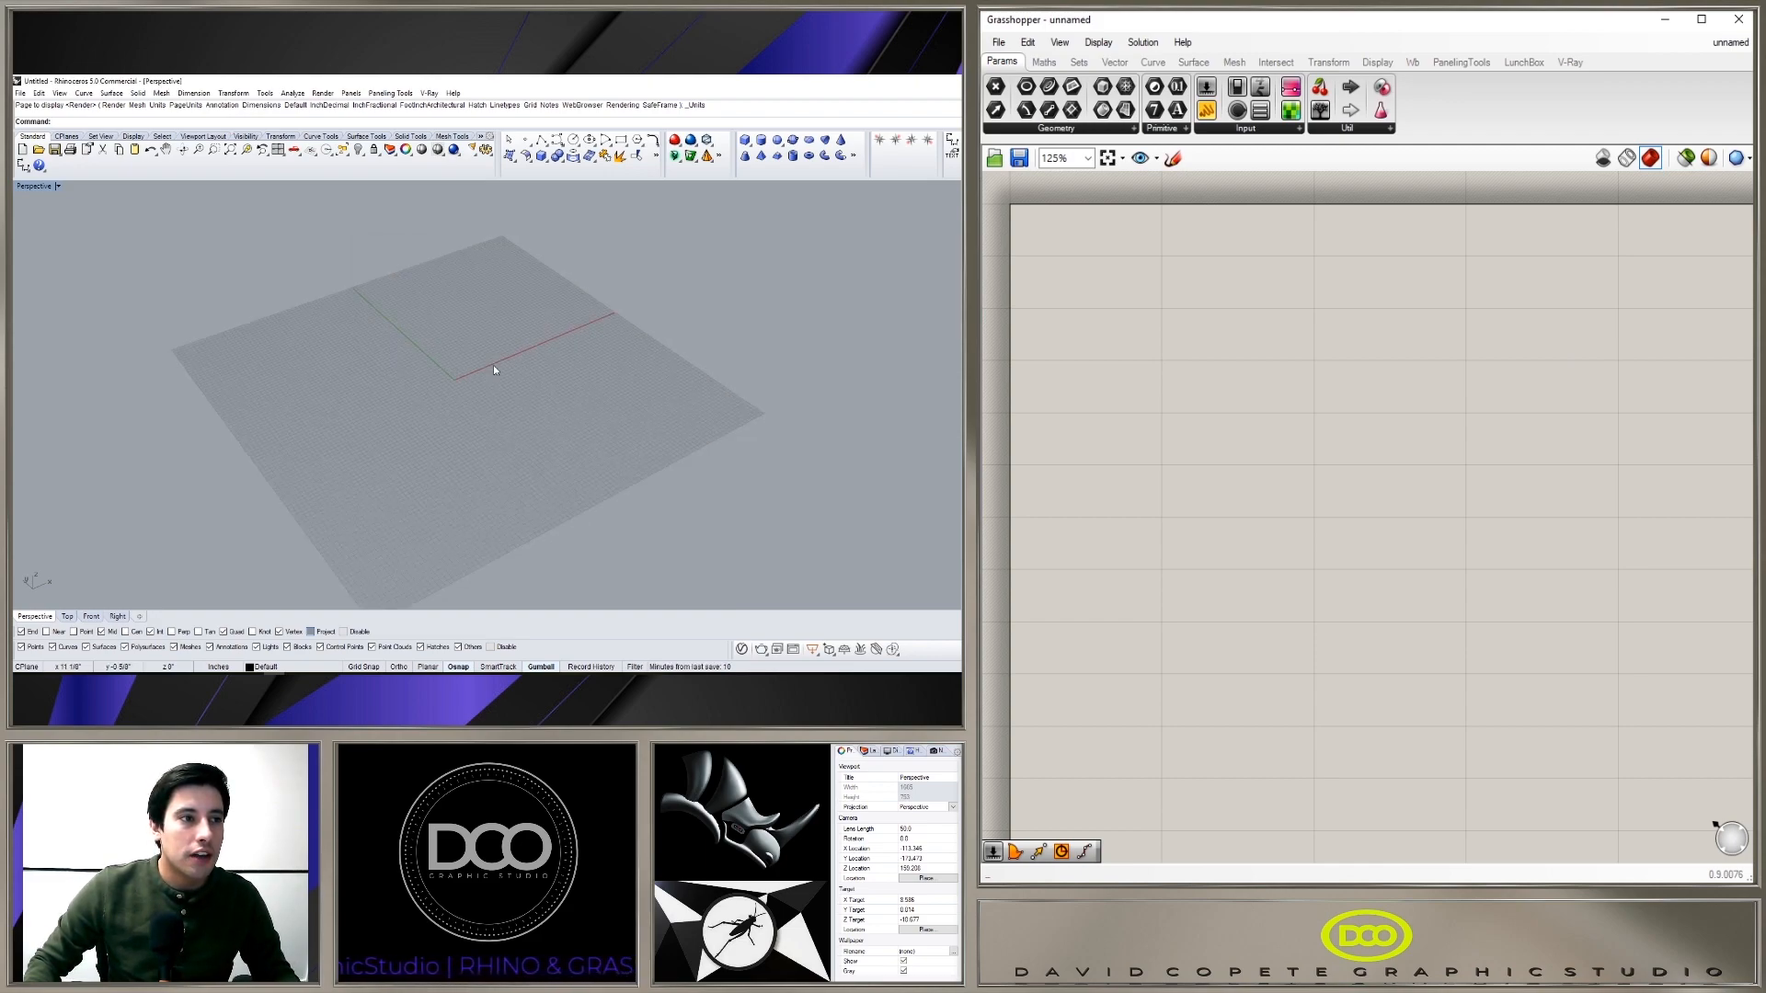
{"action": "right_click_drag", "start_coordinate": [487, 432], "coordinate": [511, 379]}
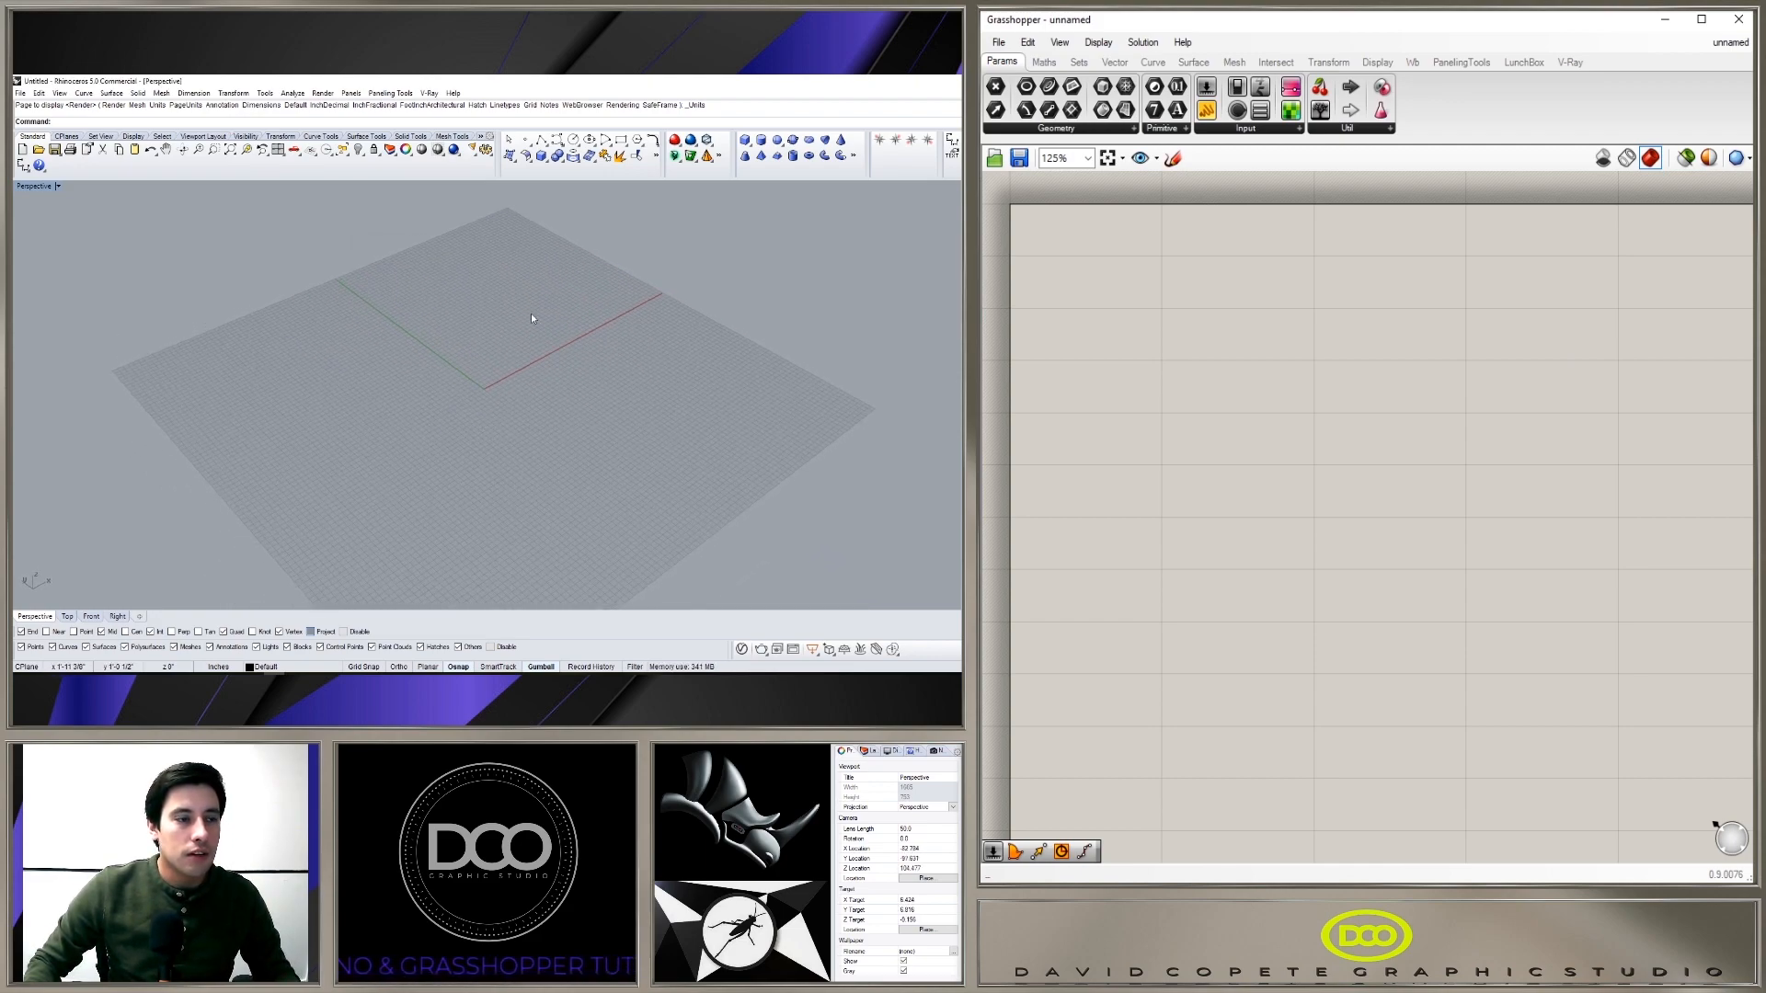
Step: Switch to Grasshopper and place an XZ Plane component near the canvas's upper corner
{"action": "double_click", "coordinate": [1115, 295]}
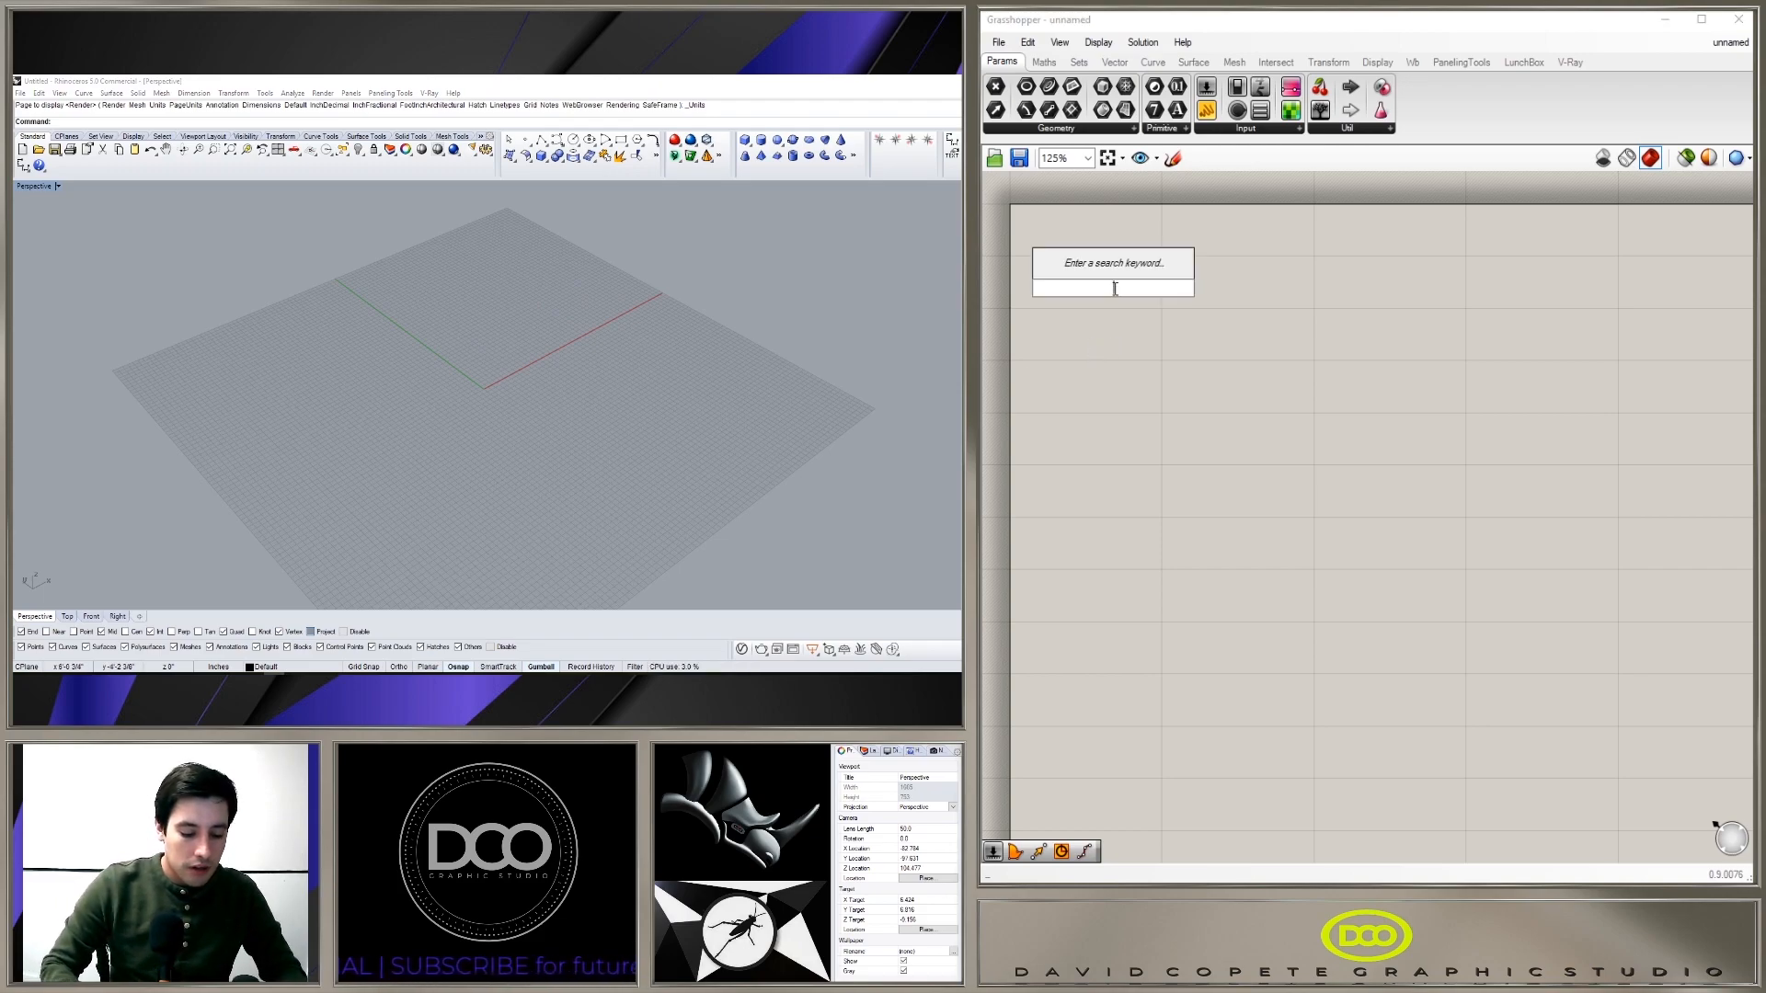
{"action": "type", "text": "xz"}
{"action": "left_click", "coordinate": [1088, 274]}
{"action": "left_click_drag", "start_coordinate": [1115, 290], "coordinate": [1179, 287]}
{"action": "left_click", "coordinate": [1075, 322]}
{"action": "left_click", "coordinate": [1146, 289]}
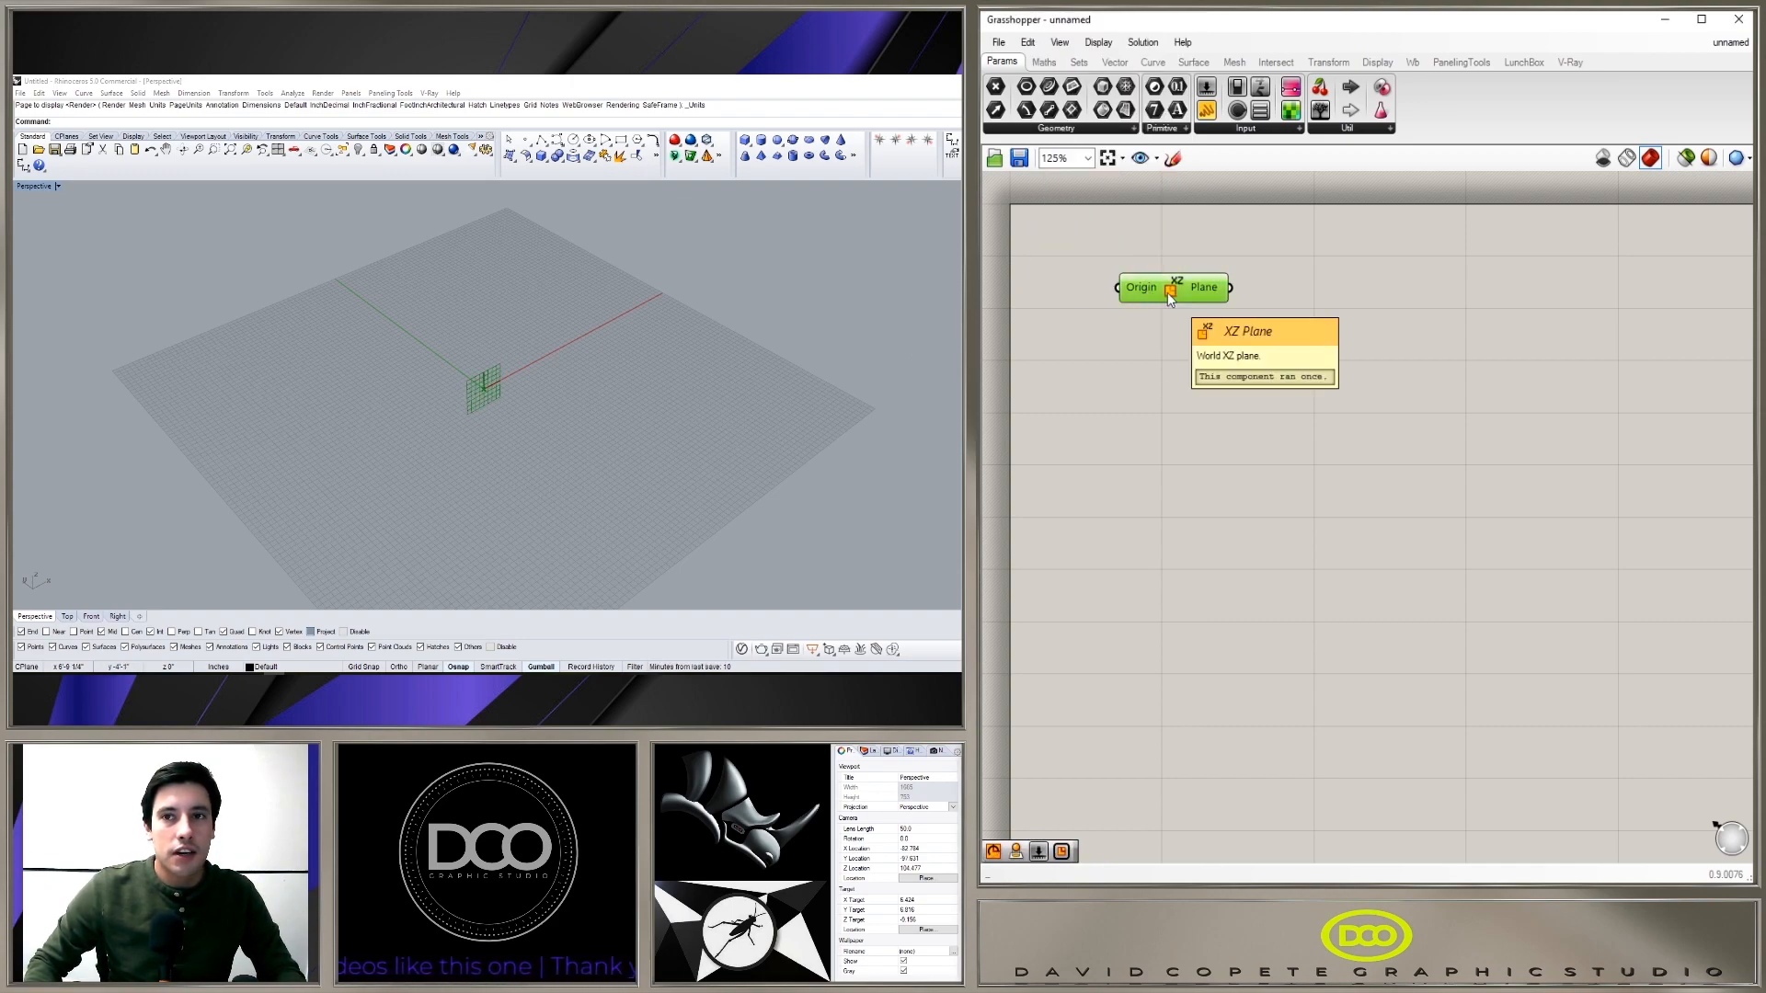
{"action": "right_click_drag", "start_coordinate": [535, 336], "coordinate": [575, 310]}
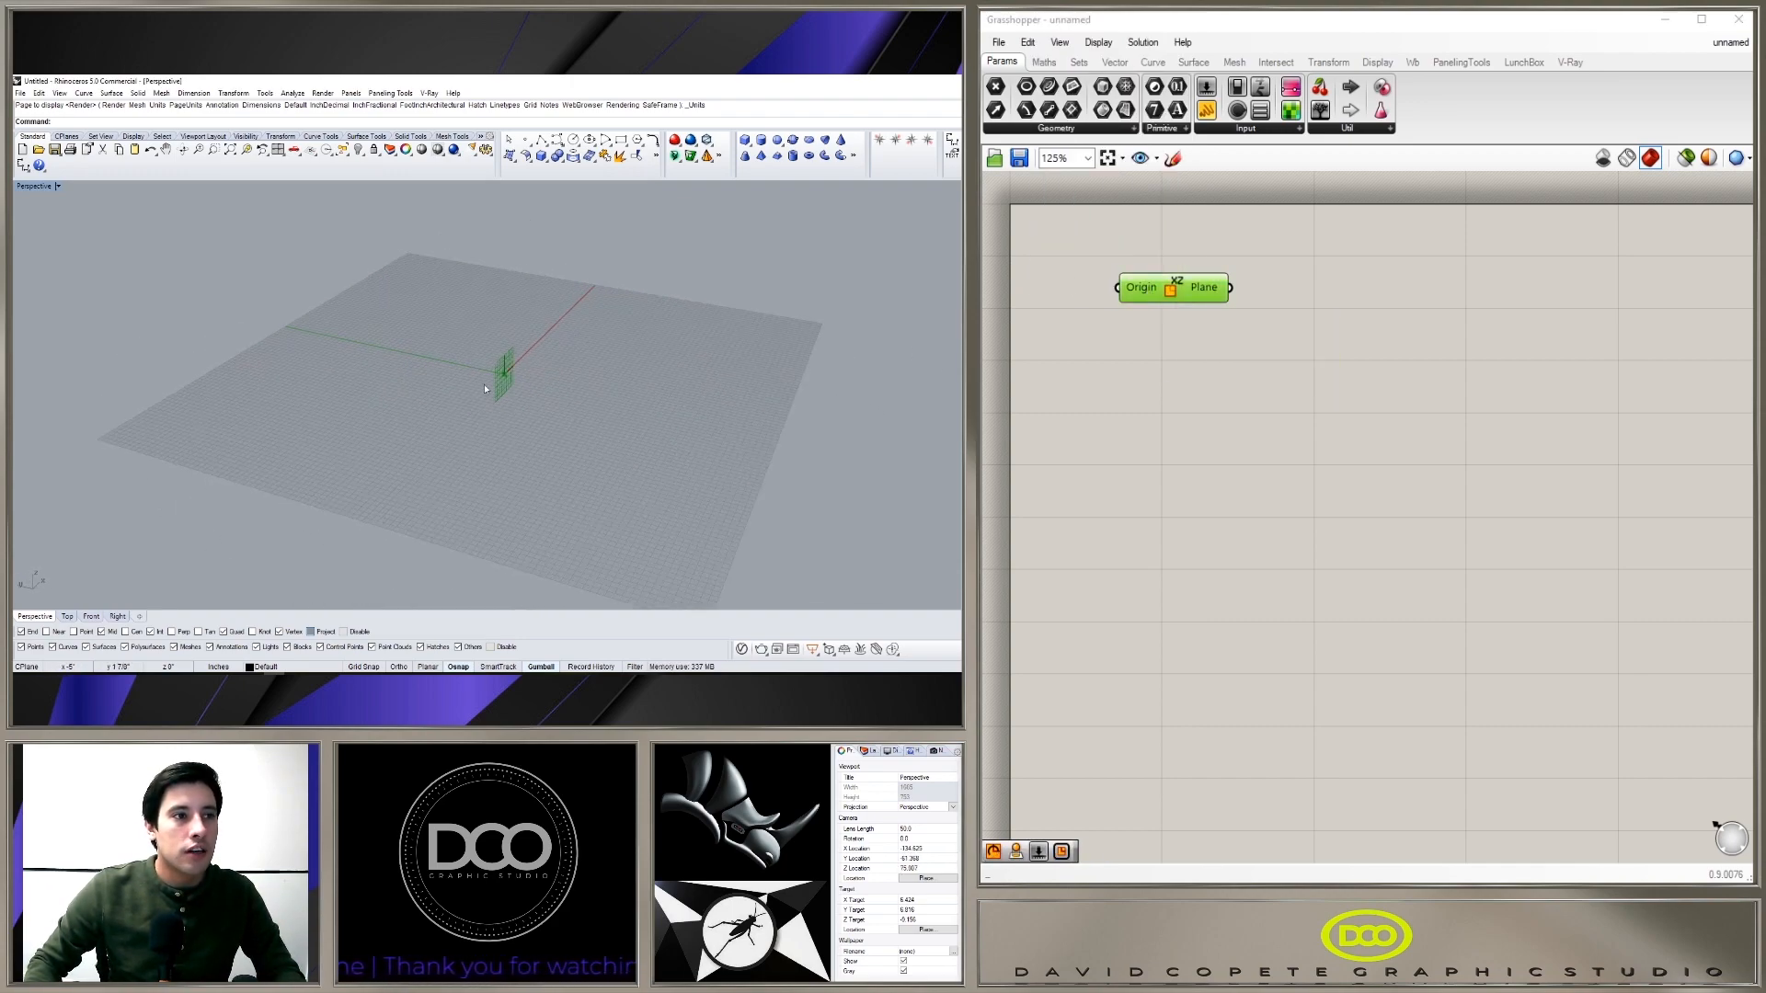
{"action": "left_click_drag", "start_coordinate": [1150, 288], "coordinate": [1092, 254]}
{"action": "left_click", "coordinate": [1089, 475]}
Step: Add an Arc component and connect the XZ Plane's output to its Plane input
{"action": "double_click", "coordinate": [1338, 386]}
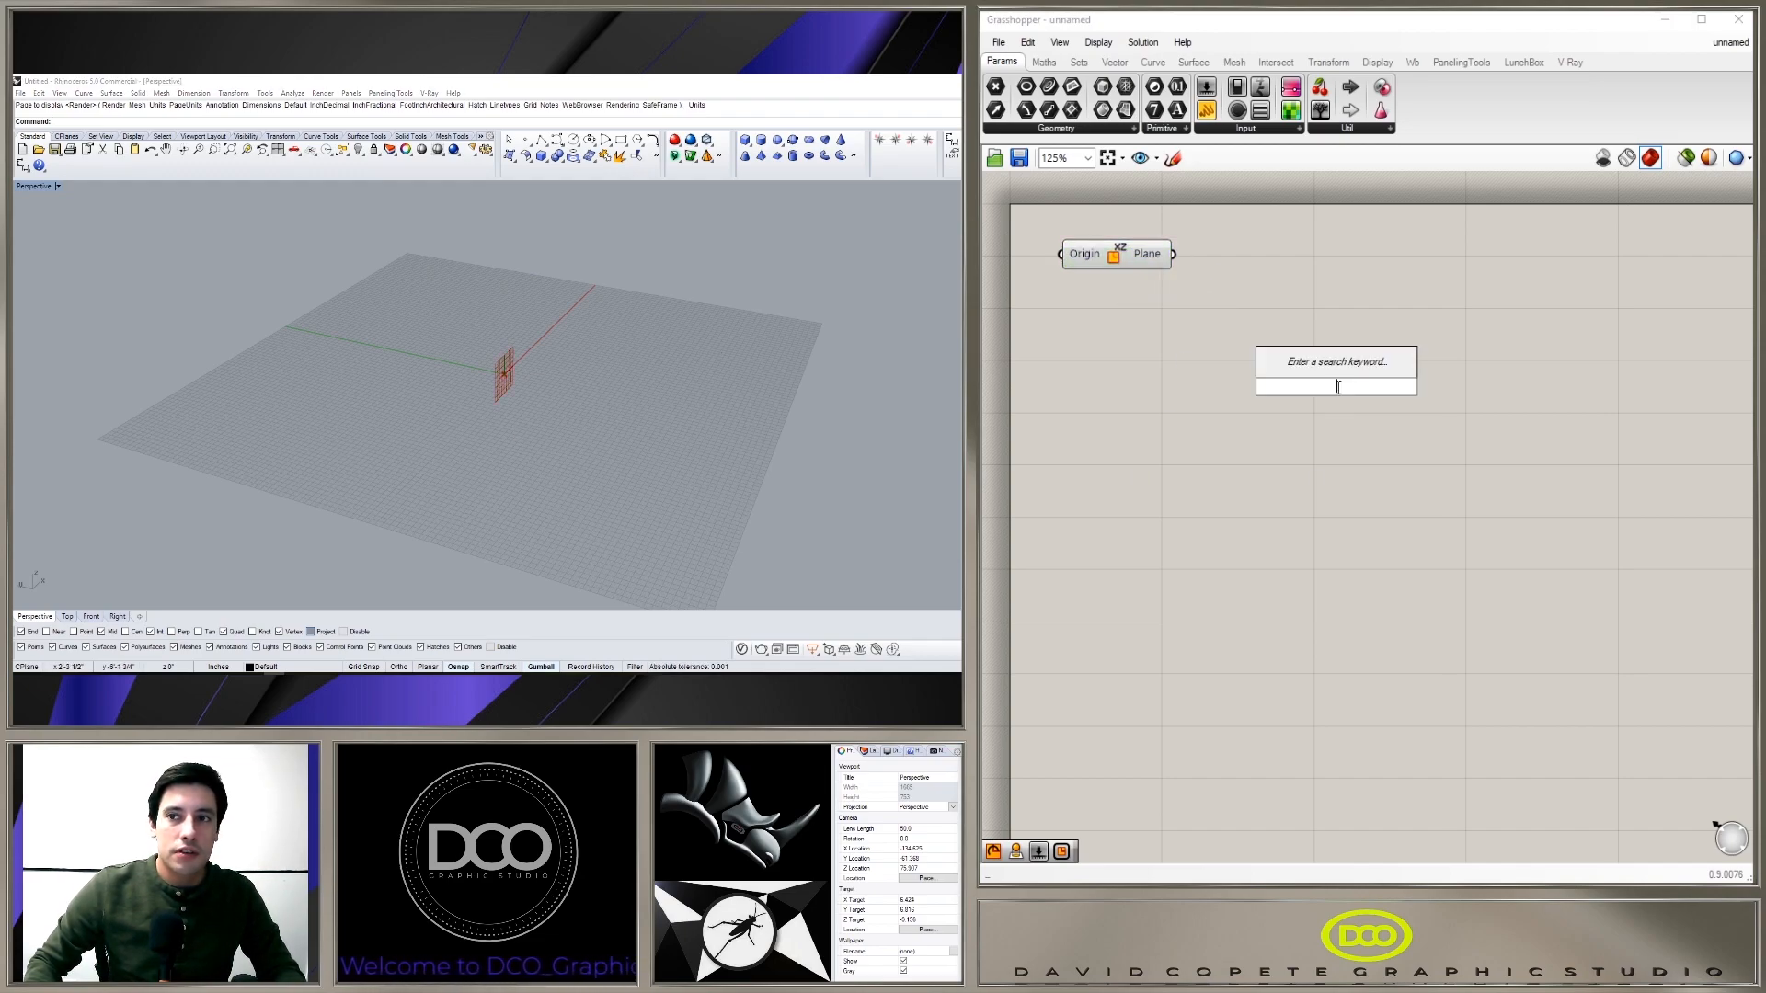
{"action": "type", "text": "arc"}
{"action": "key", "text": "Return"}
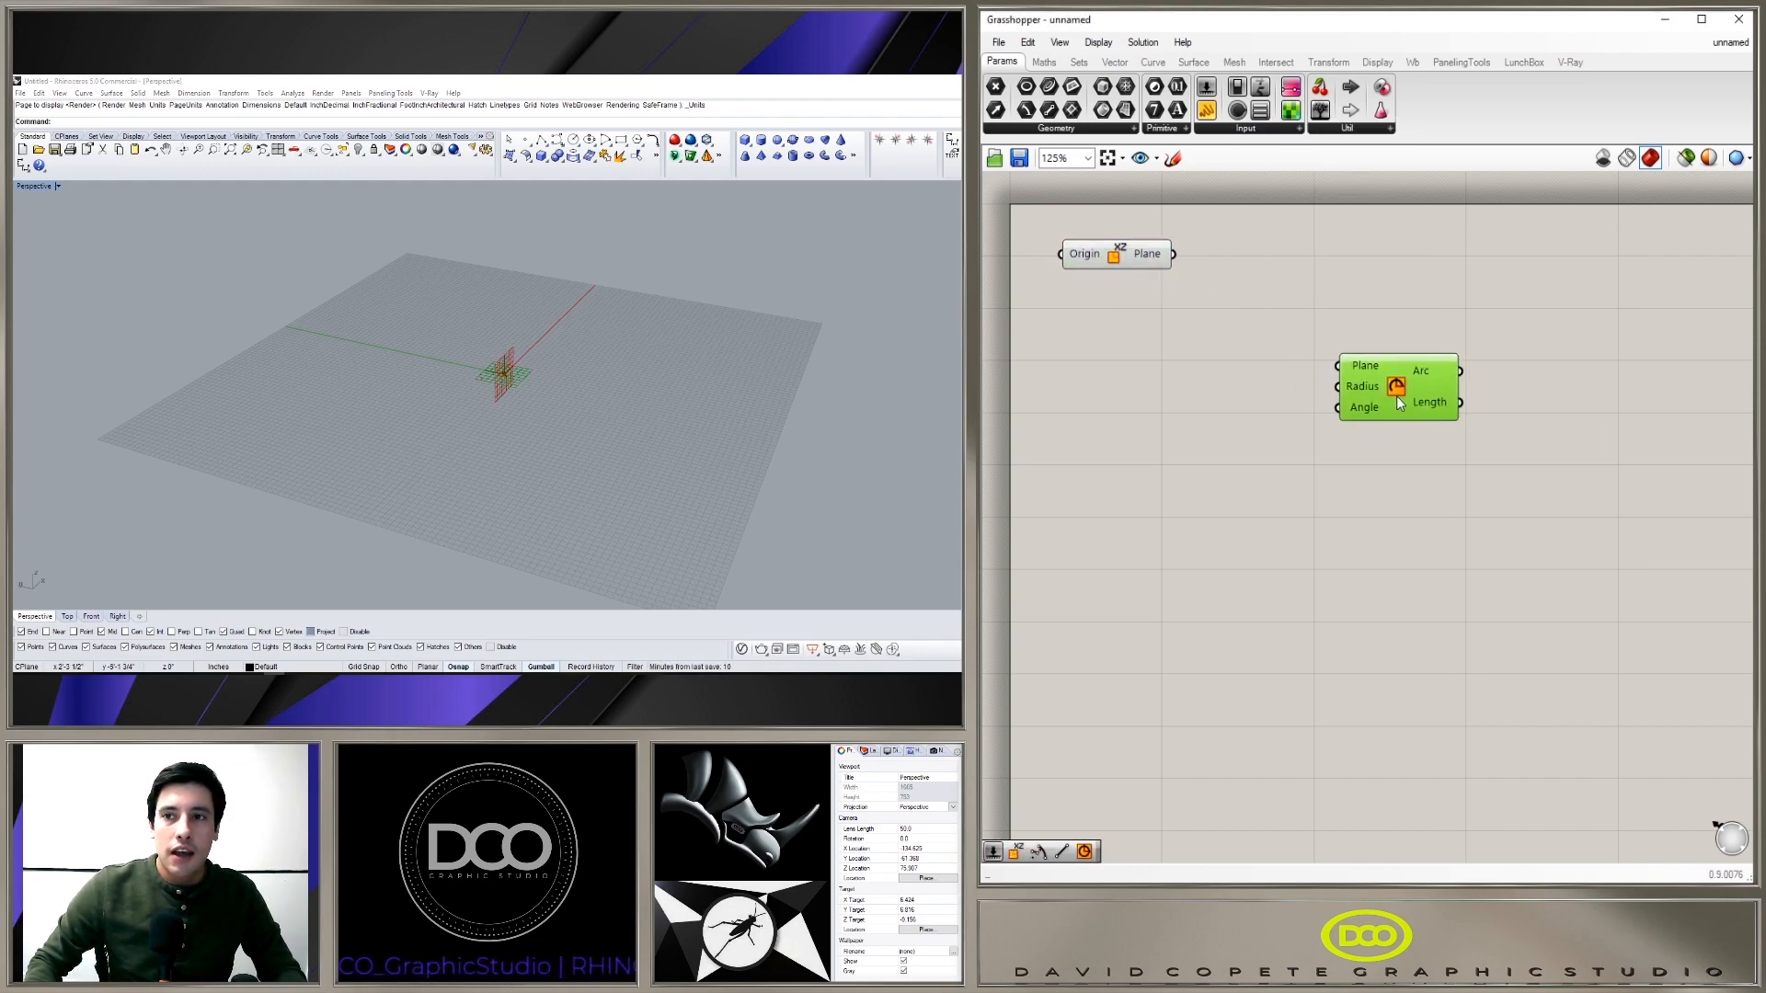
{"action": "left_click_drag", "start_coordinate": [1384, 385], "coordinate": [1407, 387]}
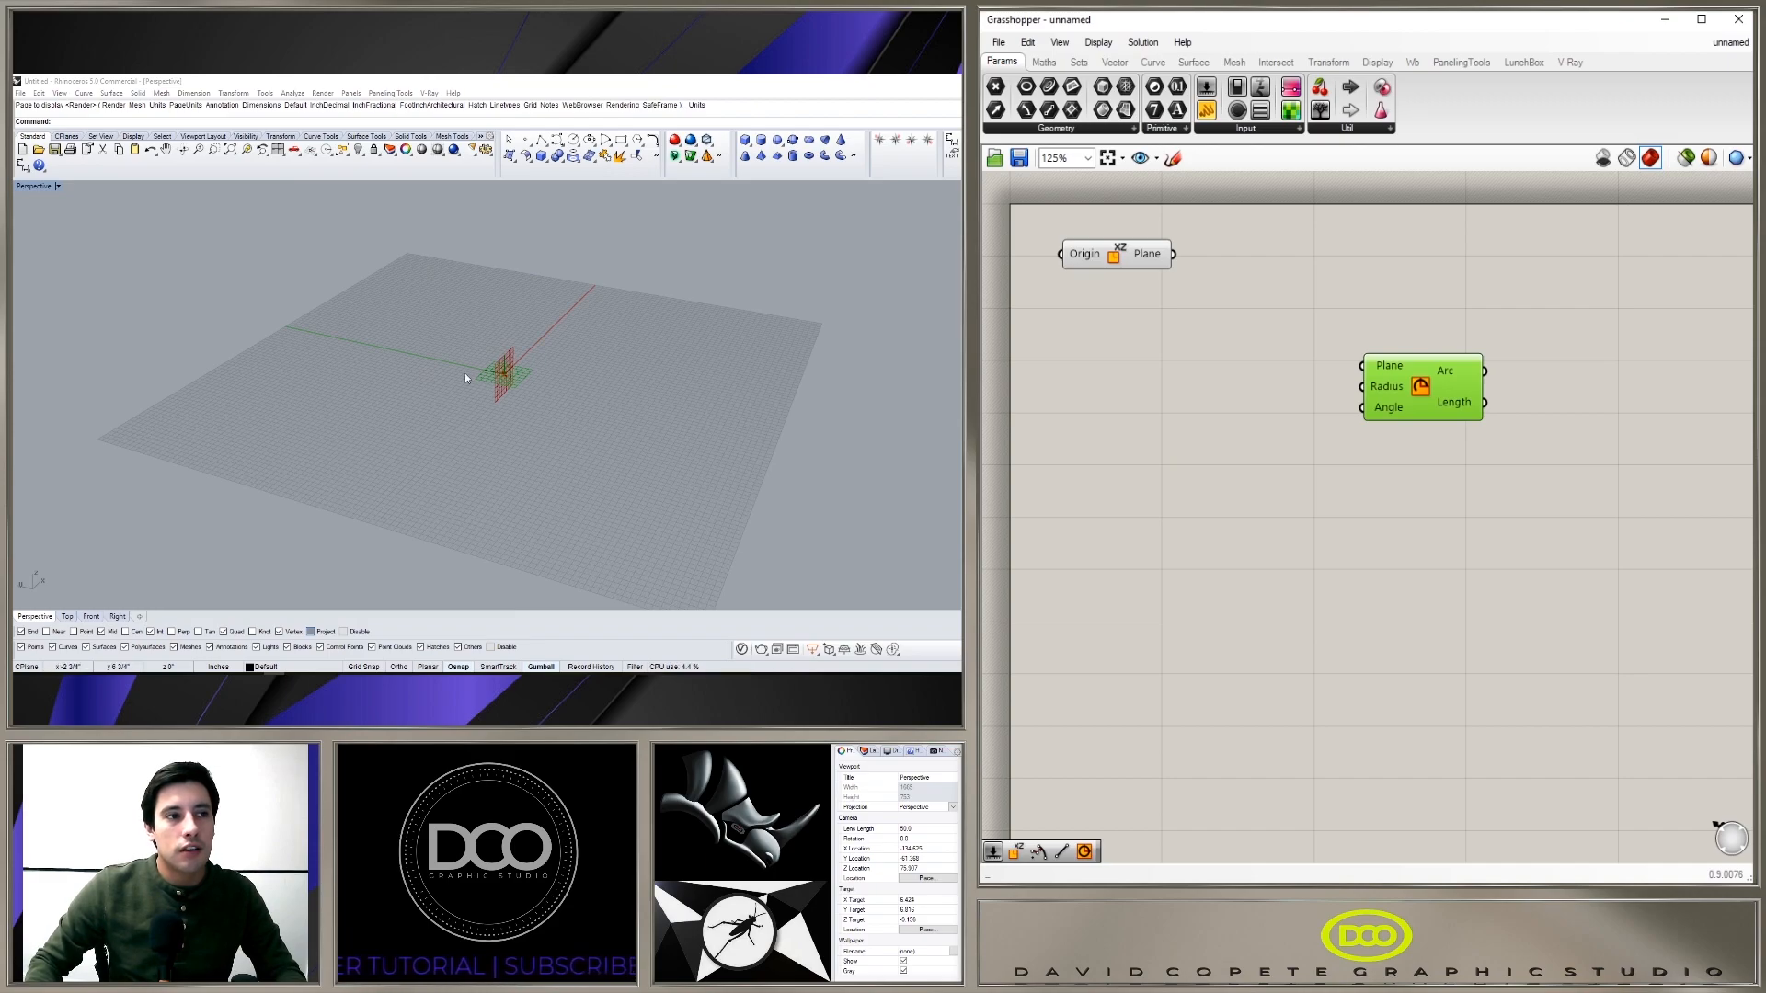
{"action": "mouse_move", "coordinate": [512, 375]}
{"action": "right_mouse_down"}
{"action": "mouse_move", "coordinate": [567, 373]}
{"action": "mouse_move", "coordinate": [510, 368]}
{"action": "right_mouse_up"}
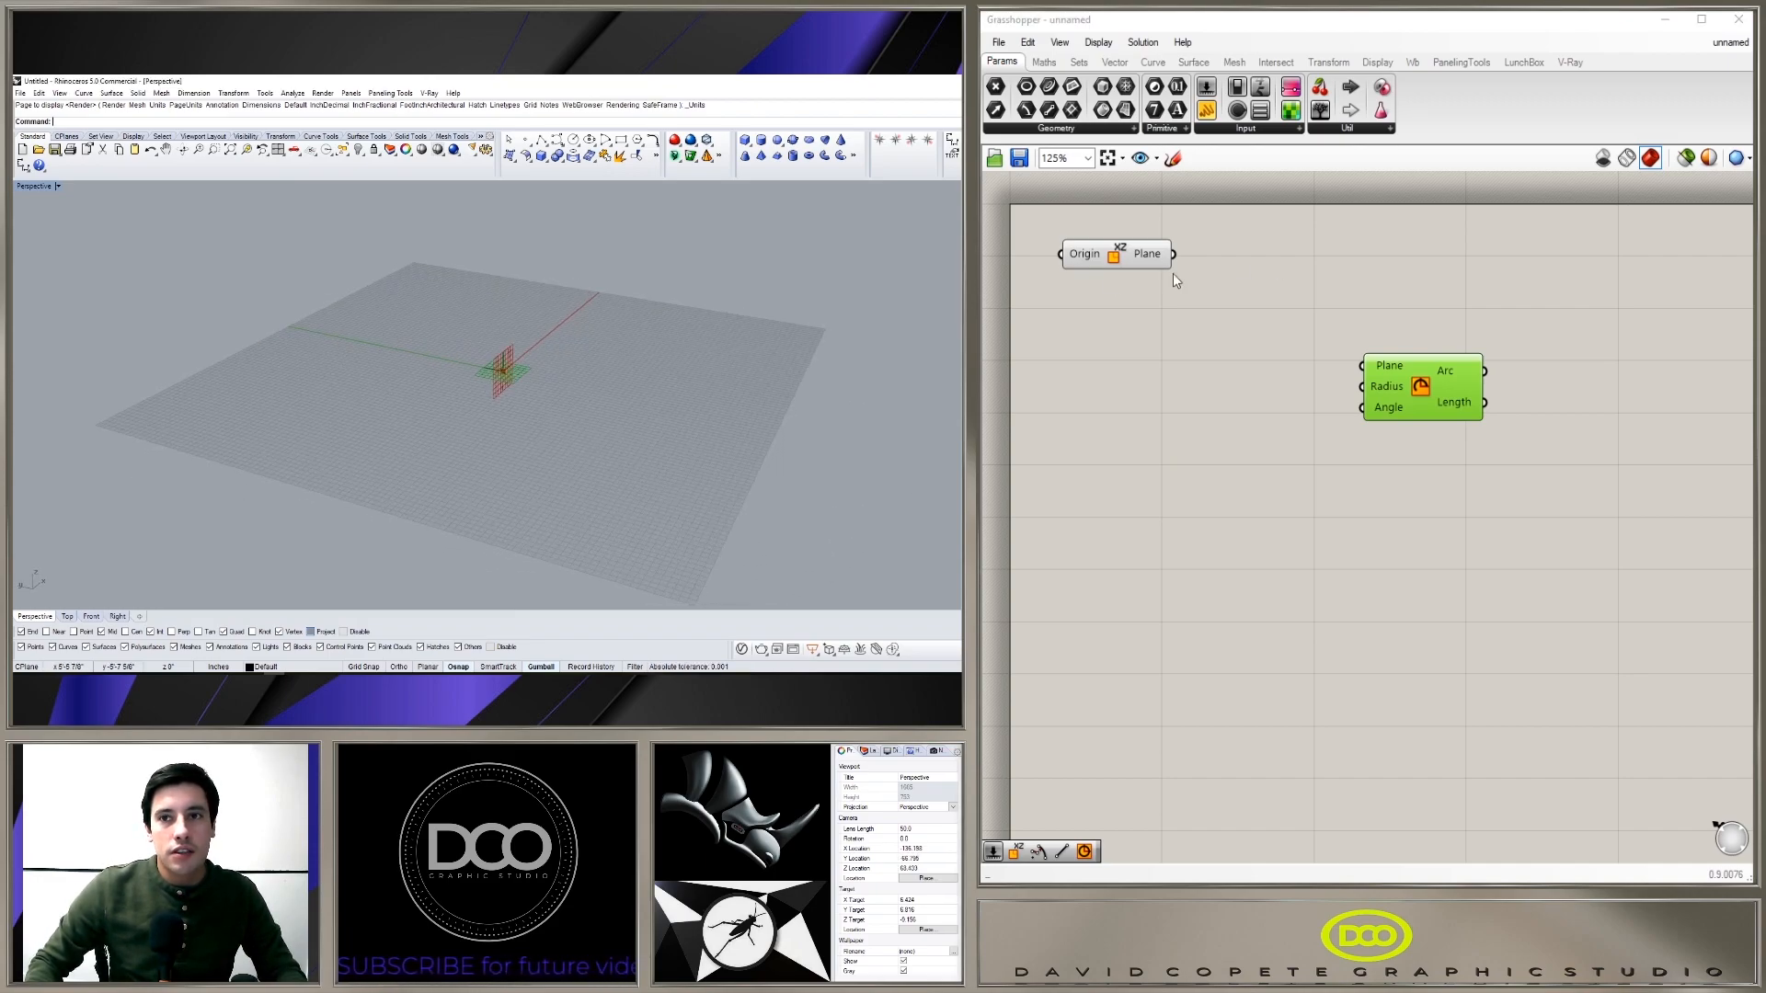
{"action": "left_click_drag", "start_coordinate": [1165, 252], "coordinate": [1299, 292]}
{"action": "right_click_drag", "start_coordinate": [1285, 352], "coordinate": [1430, 407]}
{"action": "left_click", "coordinate": [1258, 394]}
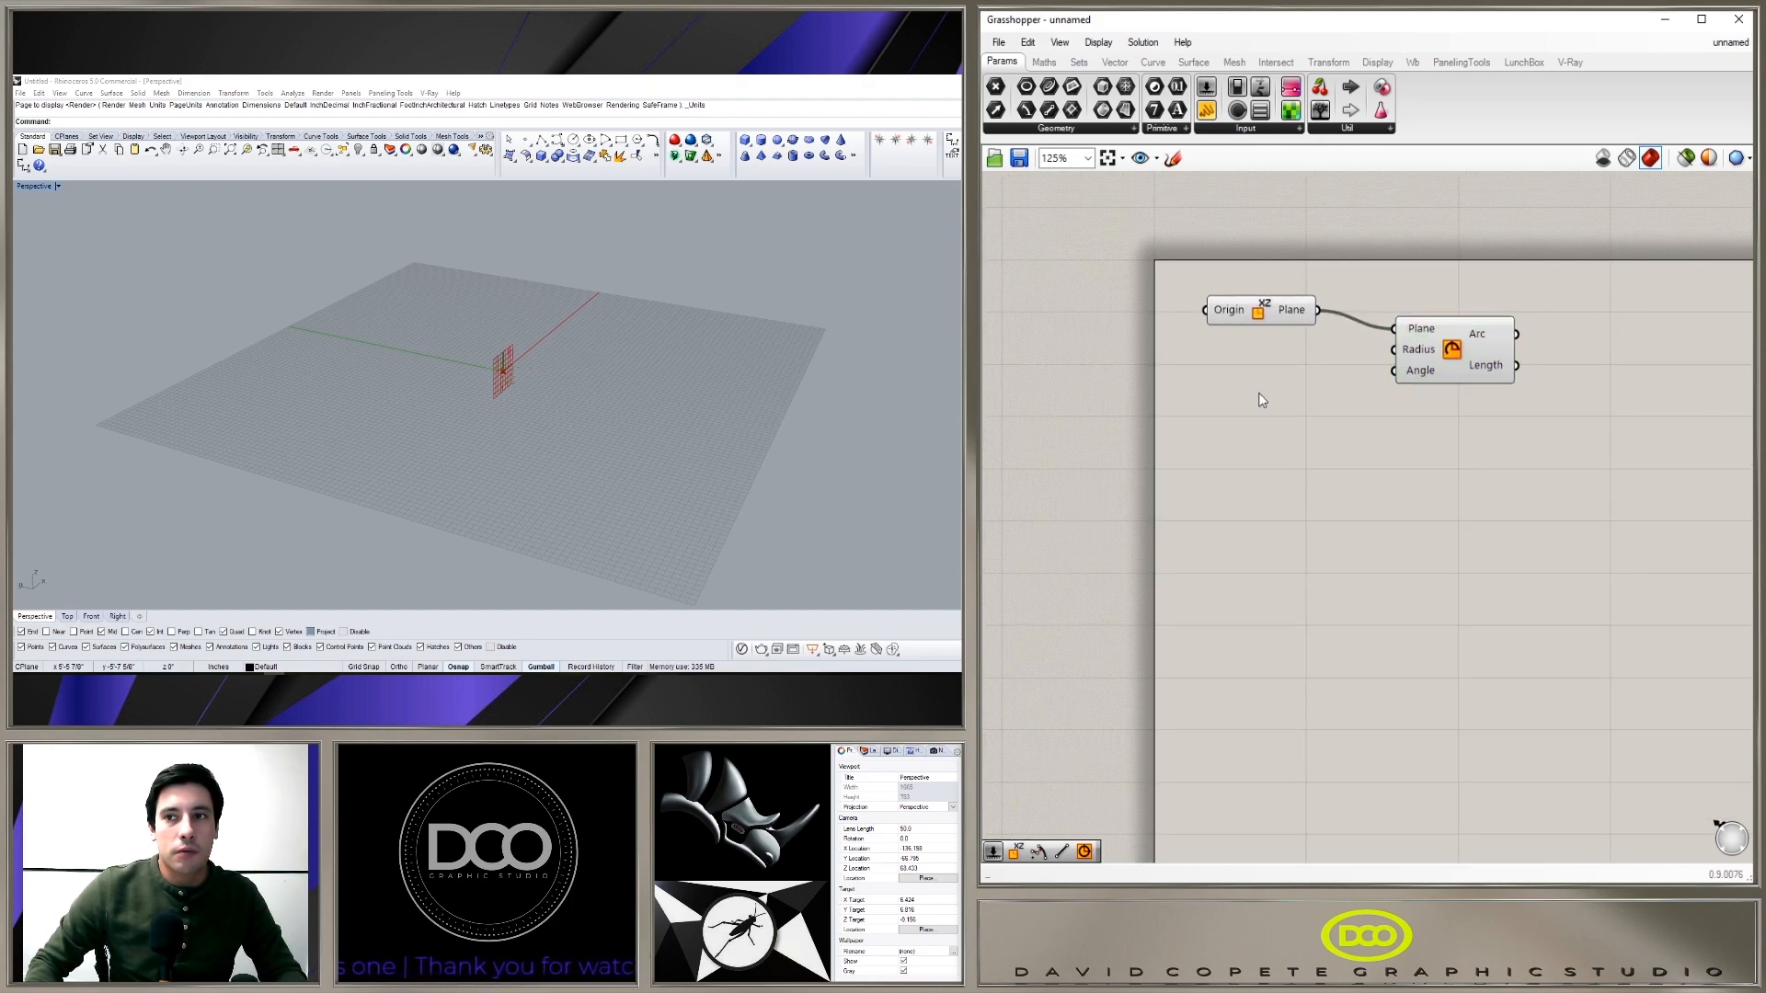
Step: Add a number slider set to 30, connect it to the Arc's Radius input, and align the components
{"action": "double_click", "coordinate": [1220, 365]}
{"action": "type", "text": "30"}
{"action": "key", "text": "Return"}
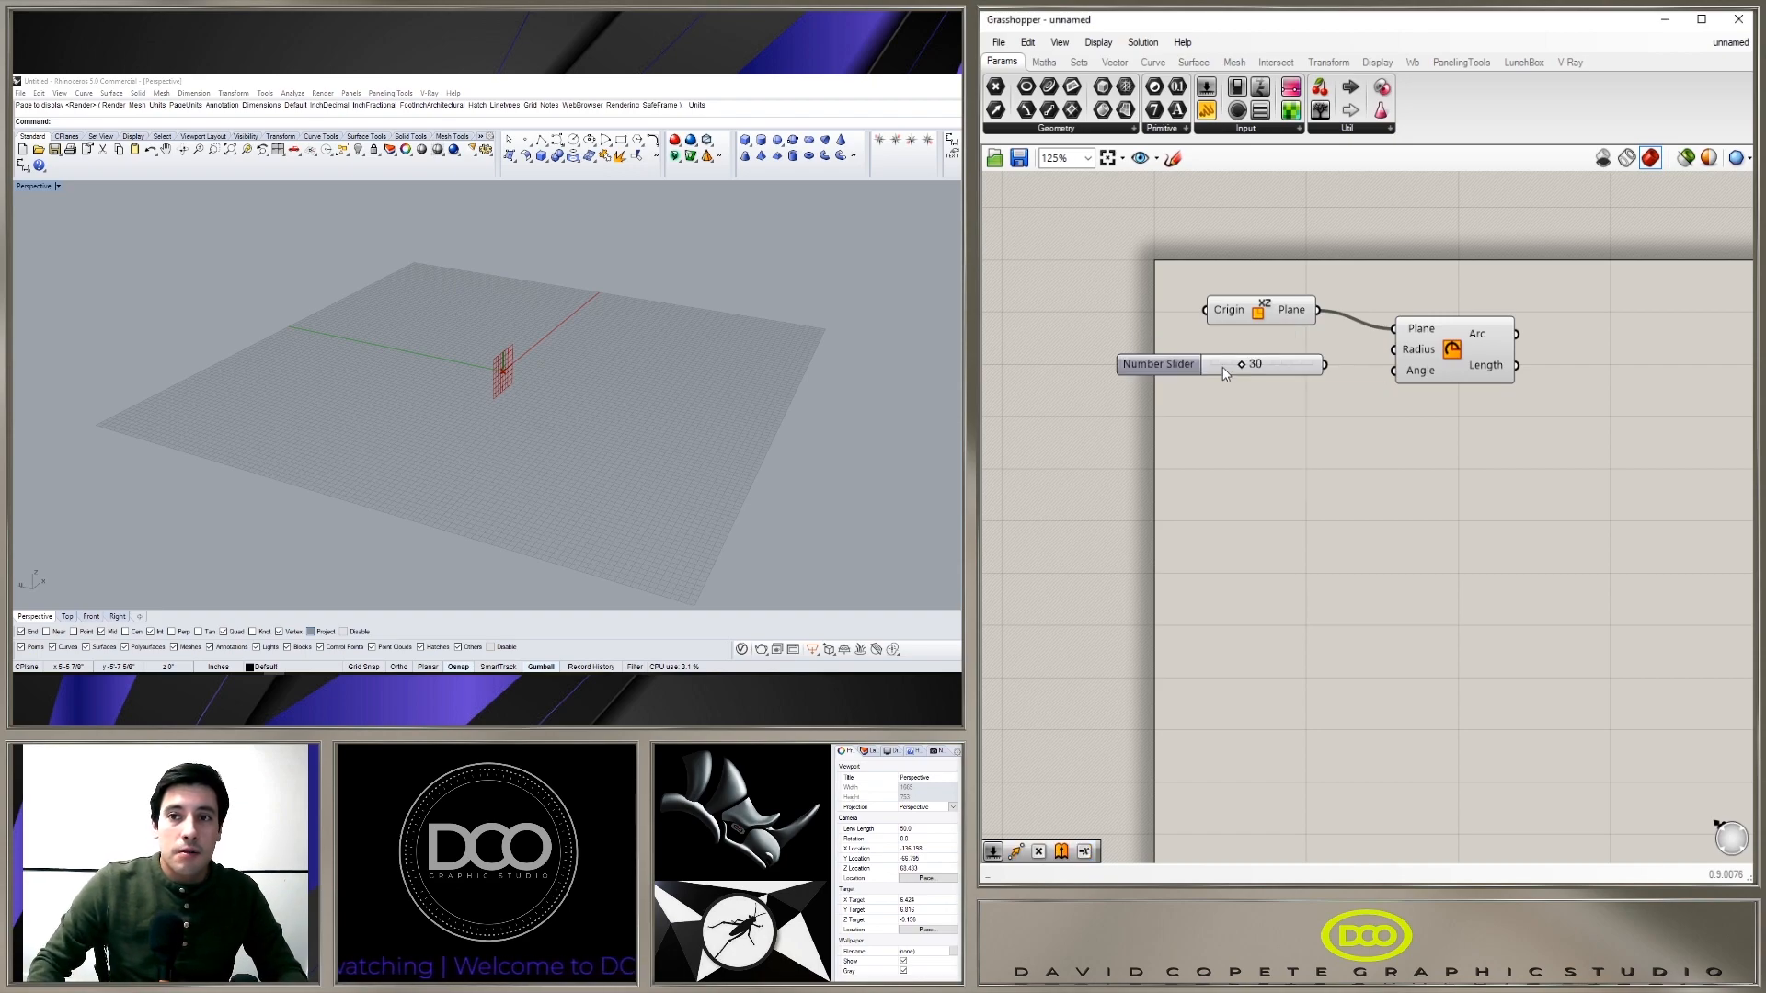
{"action": "left_click_drag", "start_coordinate": [1188, 365], "coordinate": [1181, 357]}
{"action": "left_click_drag", "start_coordinate": [1317, 356], "coordinate": [1395, 351]}
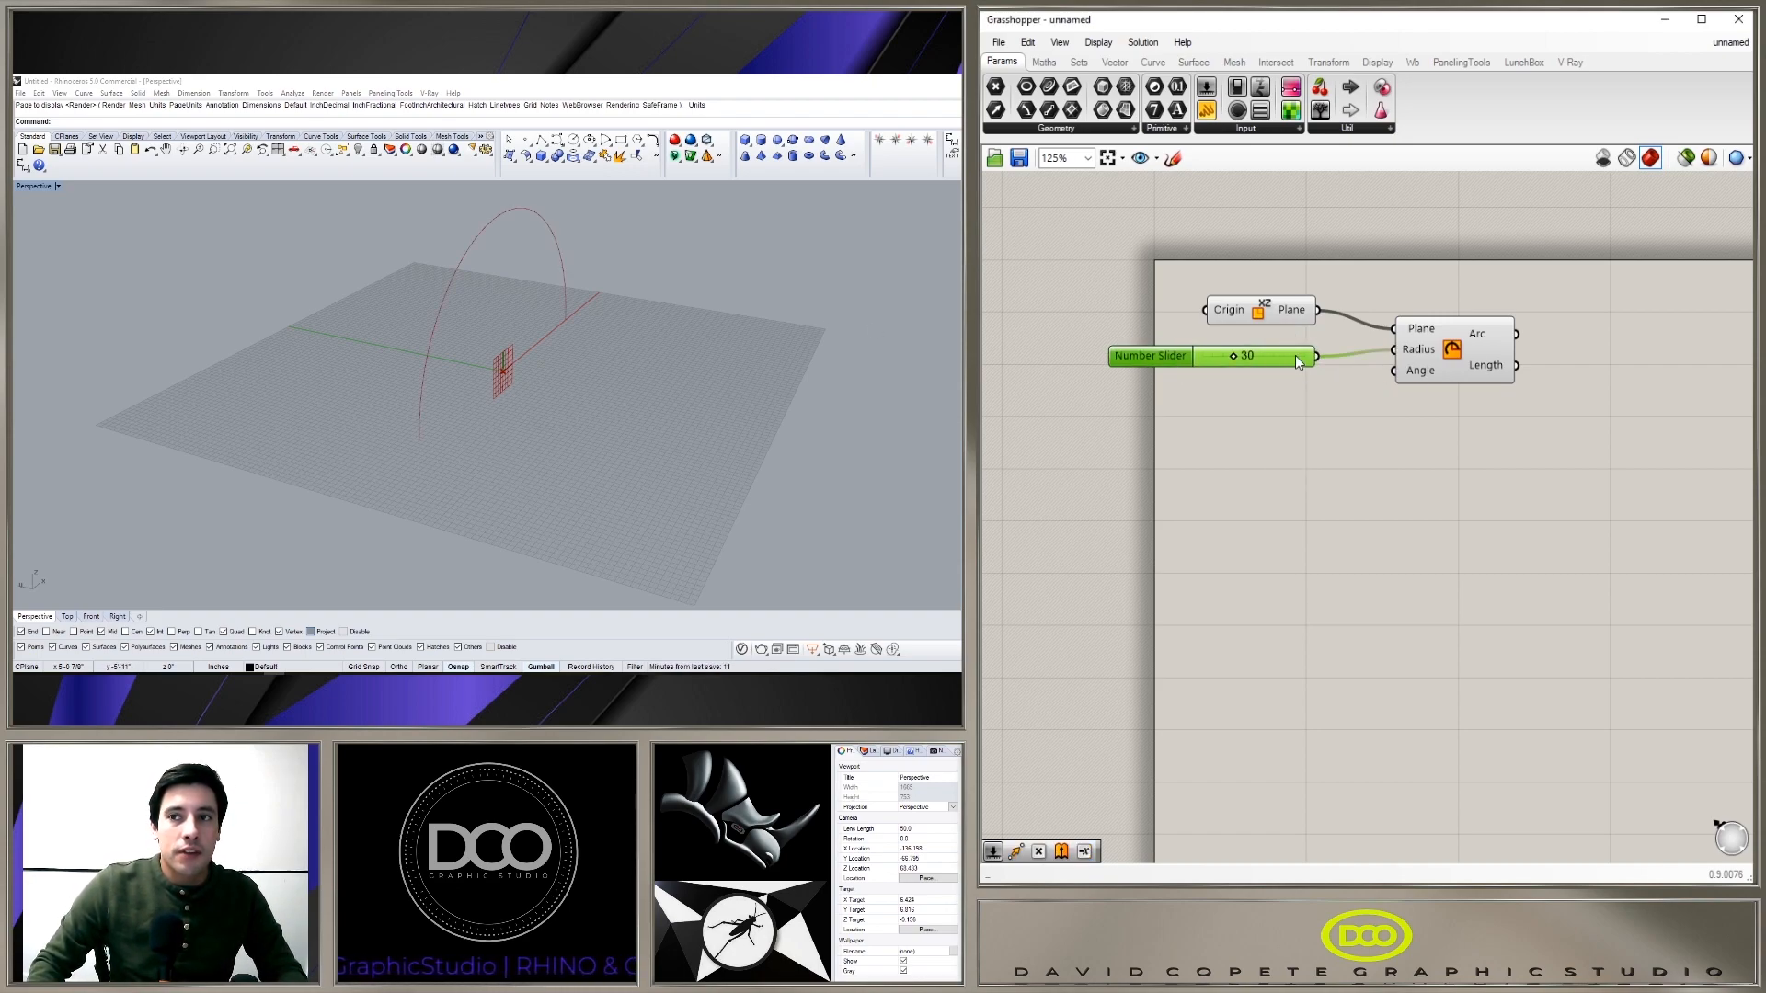
{"action": "left_click_drag", "start_coordinate": [1414, 354], "coordinate": [1492, 335]}
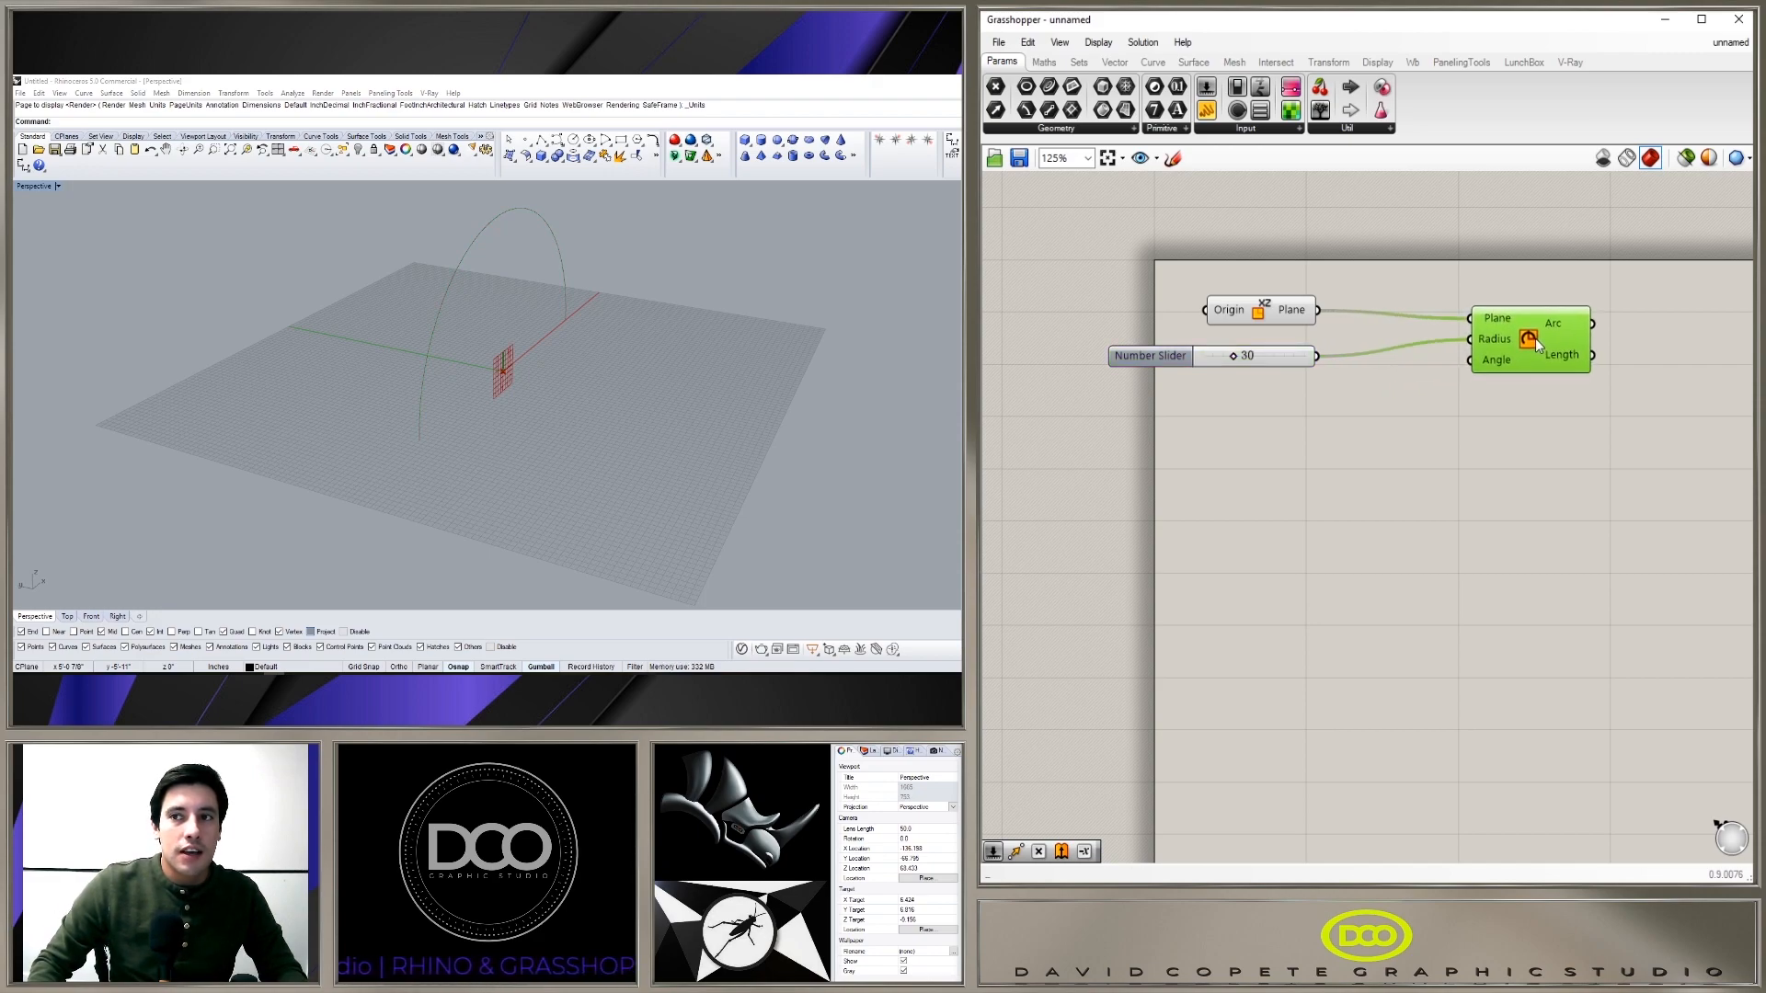
{"action": "left_click_drag", "start_coordinate": [1191, 367], "coordinate": [1189, 363]}
{"action": "left_click", "coordinate": [1271, 381]}
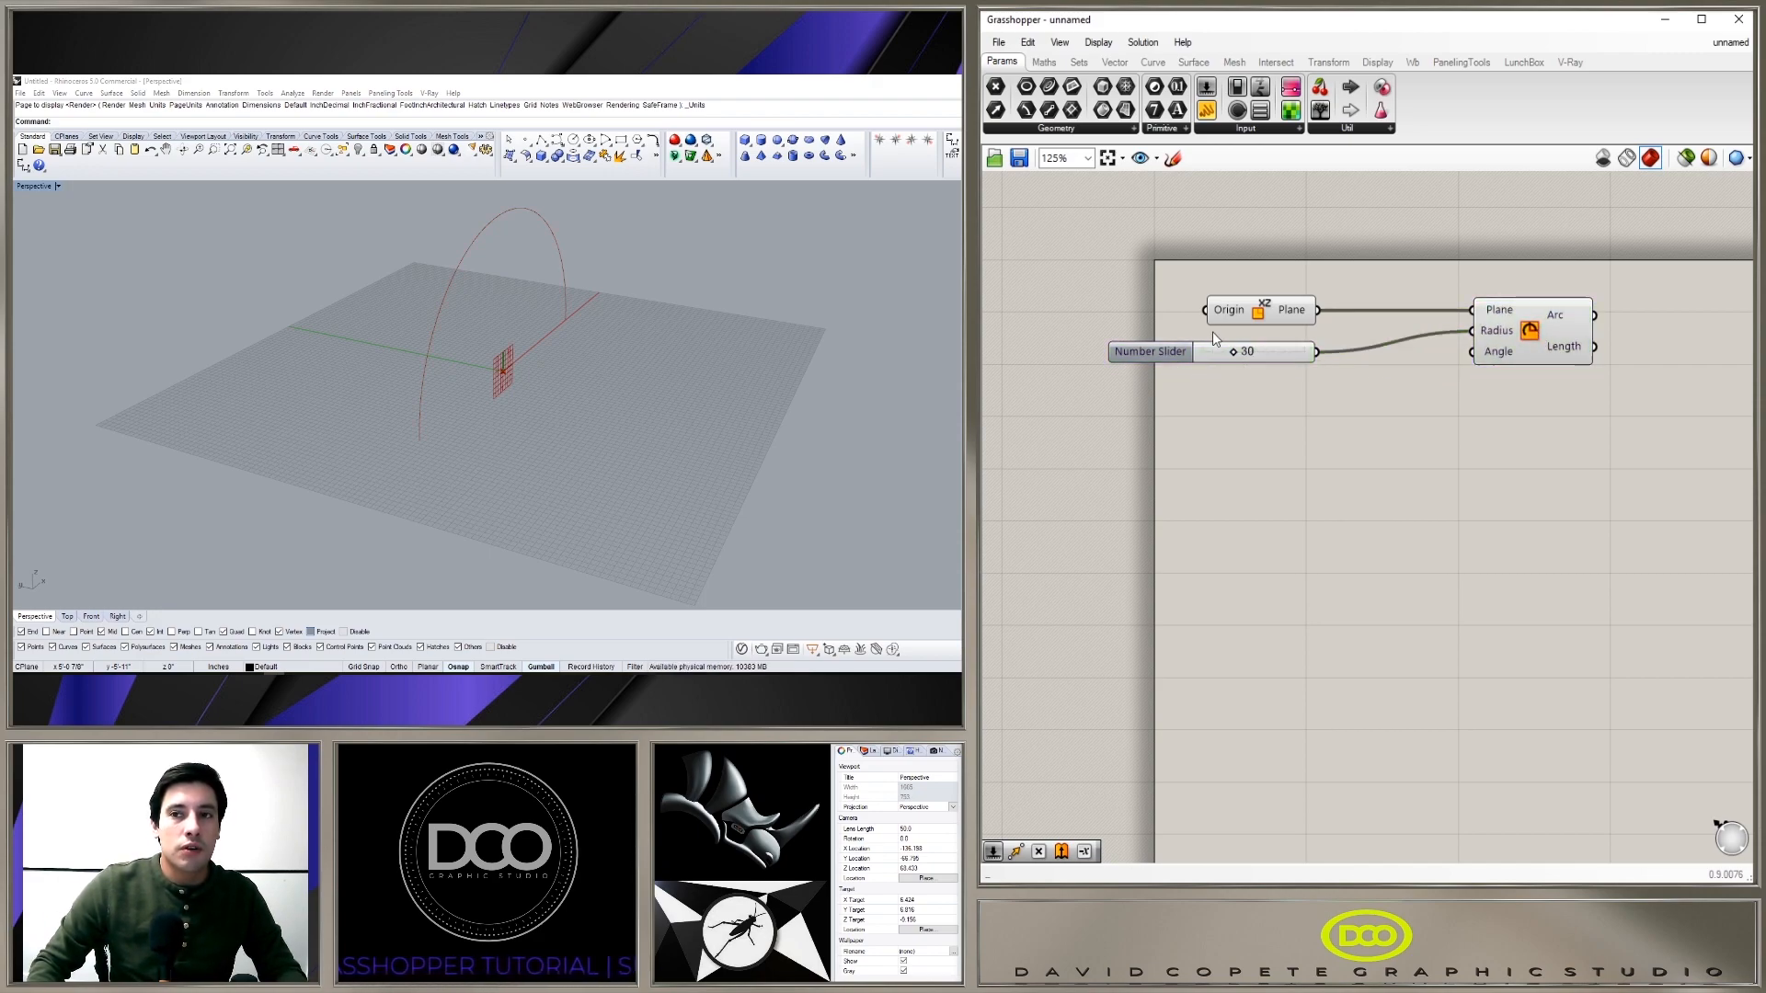
Step: Insert a multiplication by 12 between the number slider and the Arc's Radius input
{"action": "double_click", "coordinate": [1328, 386]}
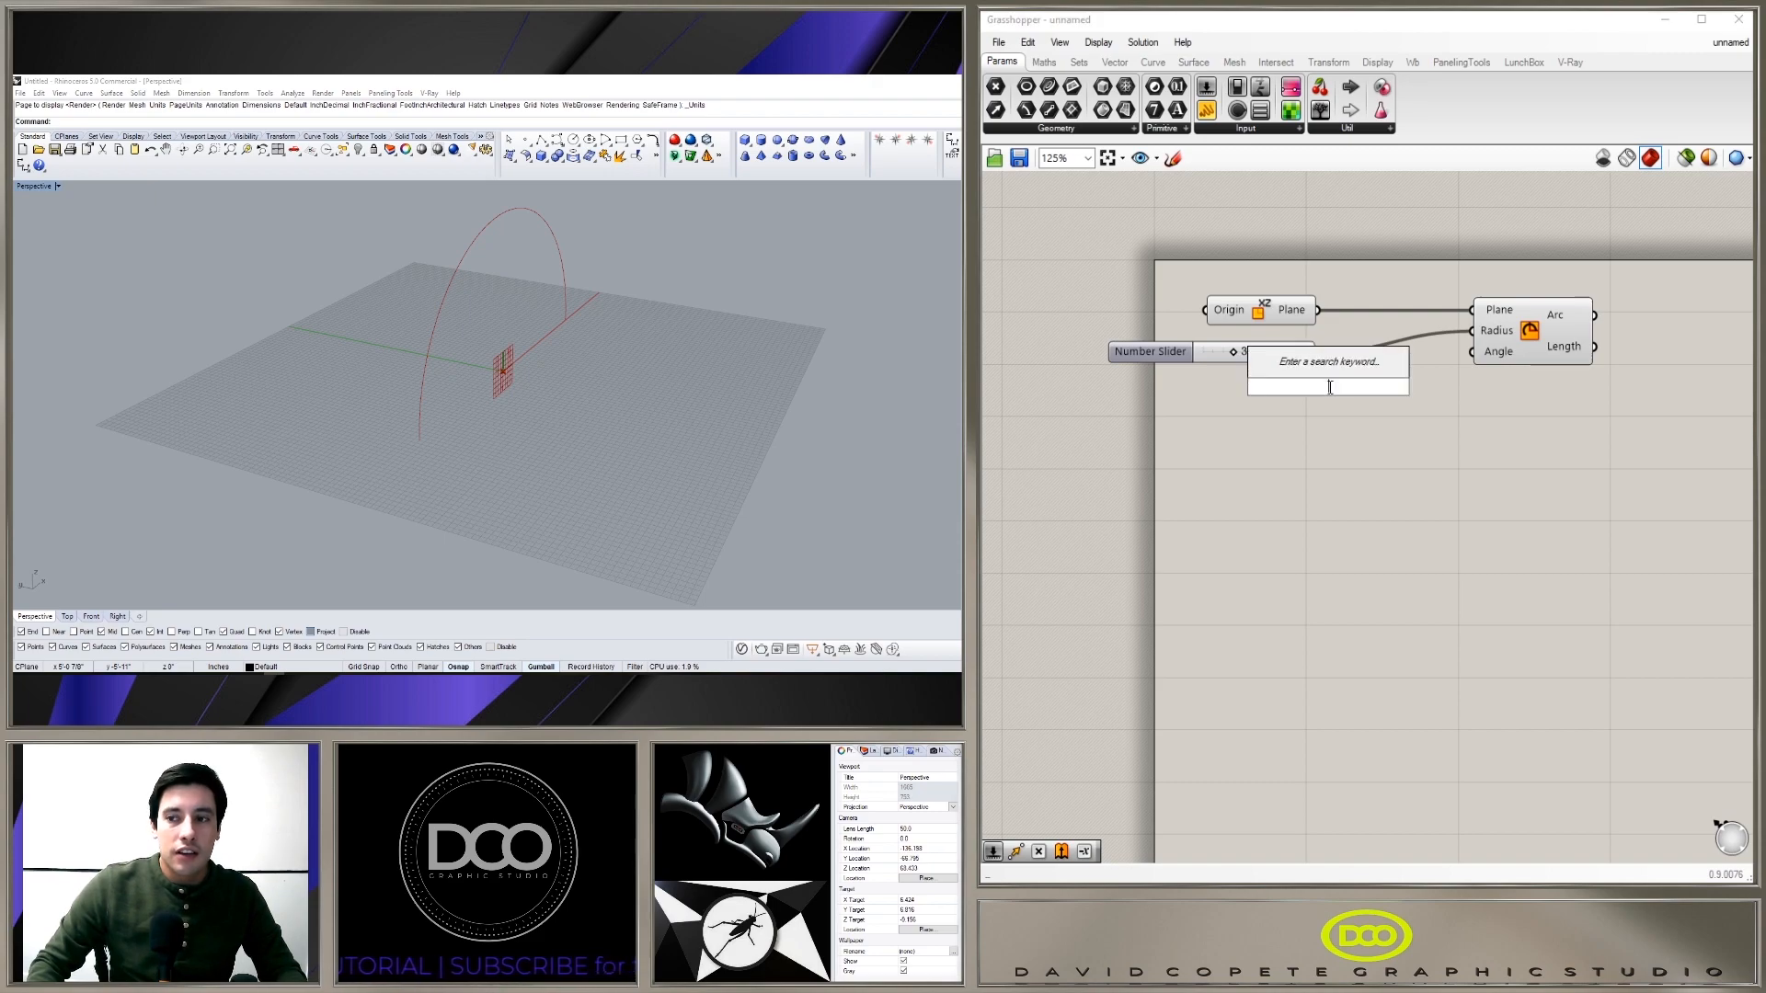
{"action": "type", "text": "*"}
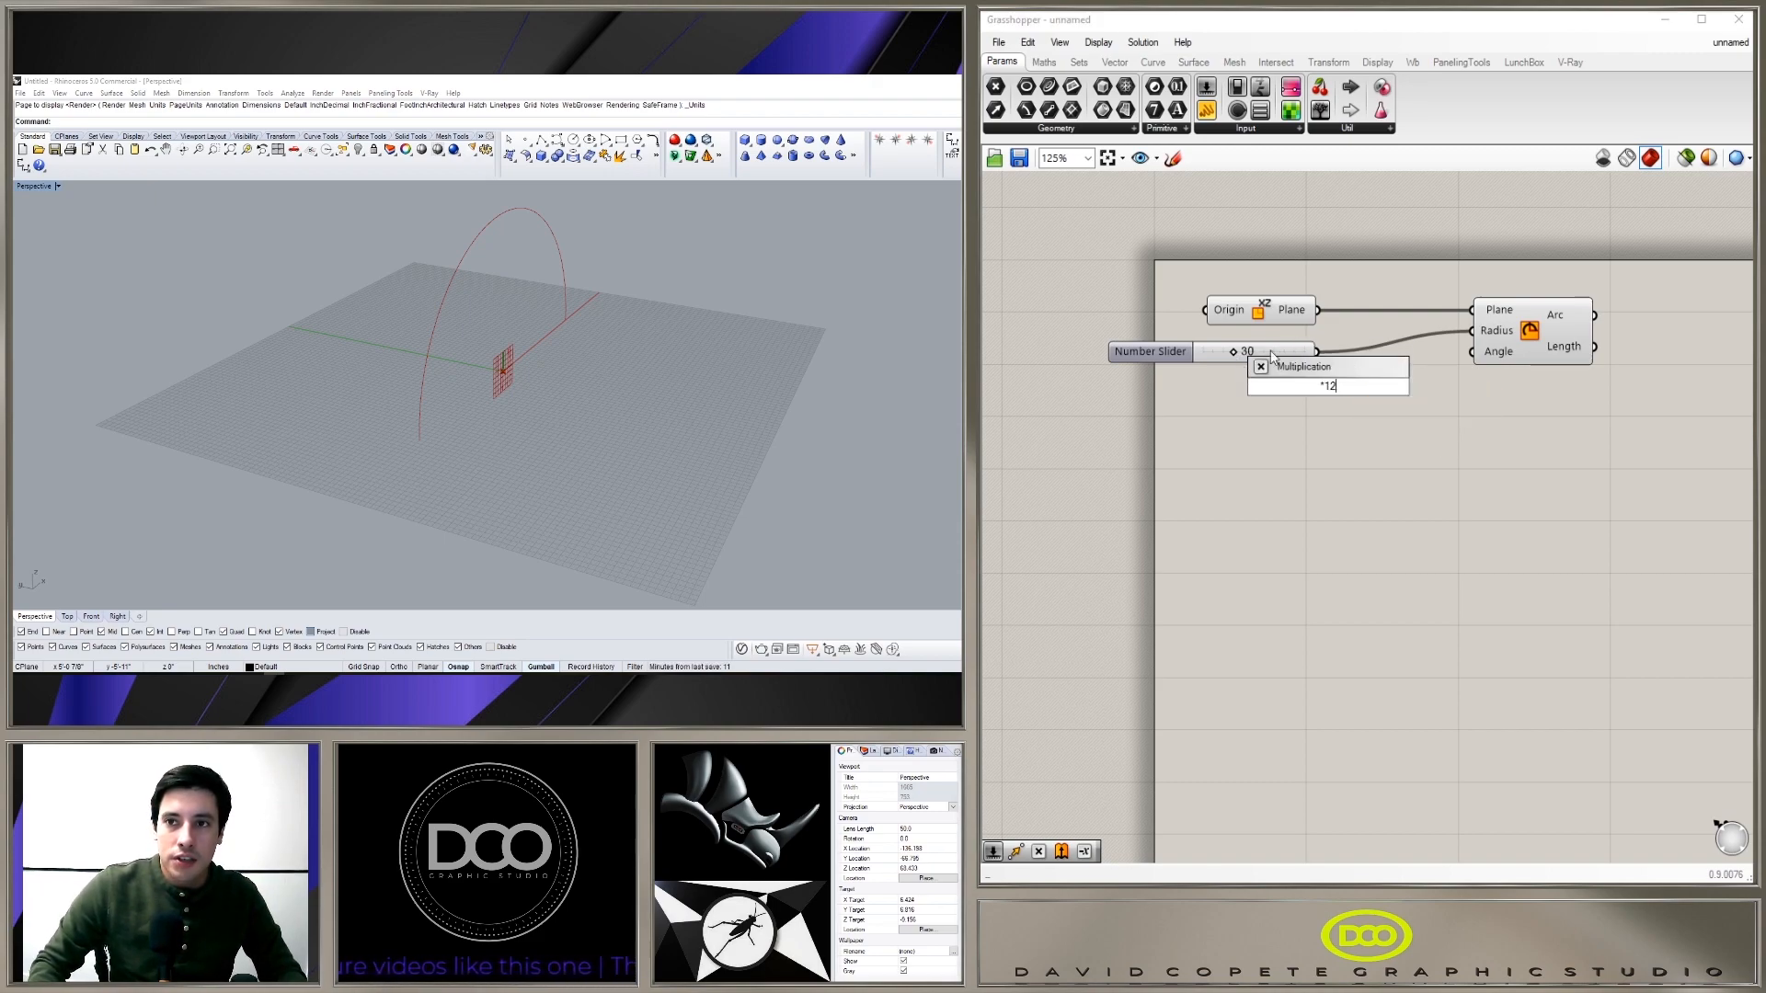
{"action": "key", "text": "Return"}
{"action": "left_click_drag", "start_coordinate": [1329, 407], "coordinate": [1349, 411]}
{"action": "left_click", "coordinate": [1309, 407]}
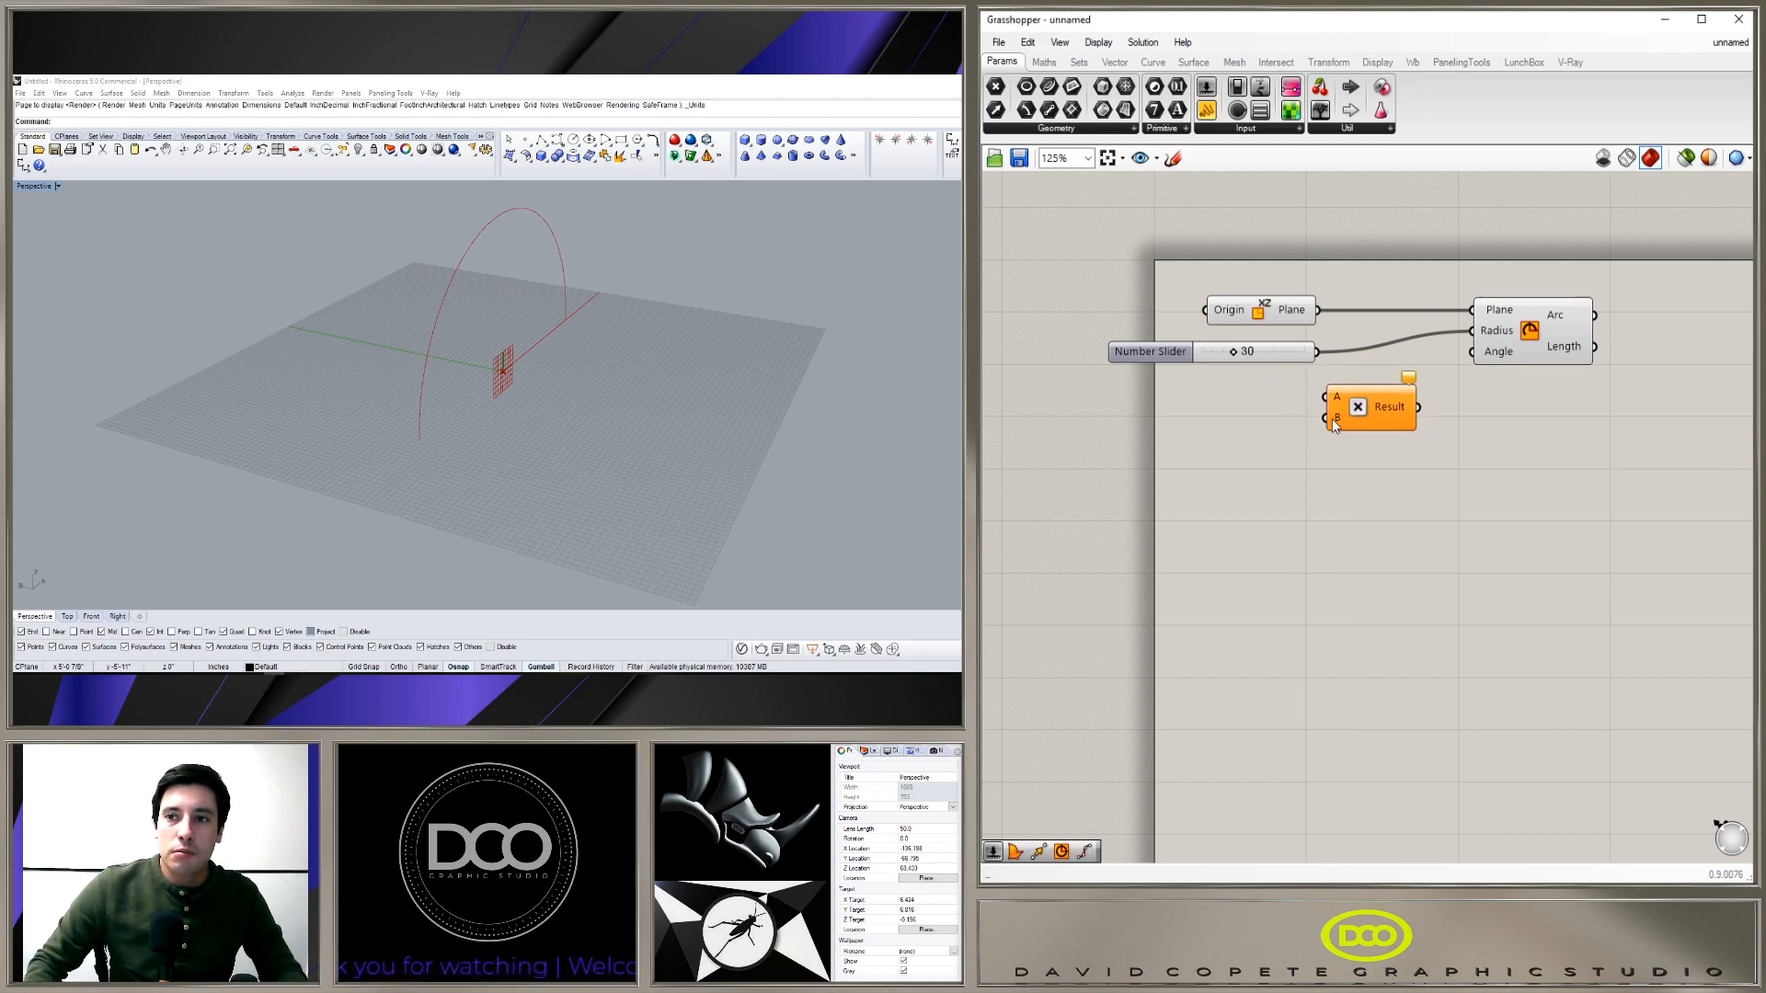
{"action": "left_click_drag", "start_coordinate": [1339, 403], "coordinate": [1478, 332]}
{"action": "left_click_drag", "start_coordinate": [1373, 391], "coordinate": [1376, 369]}
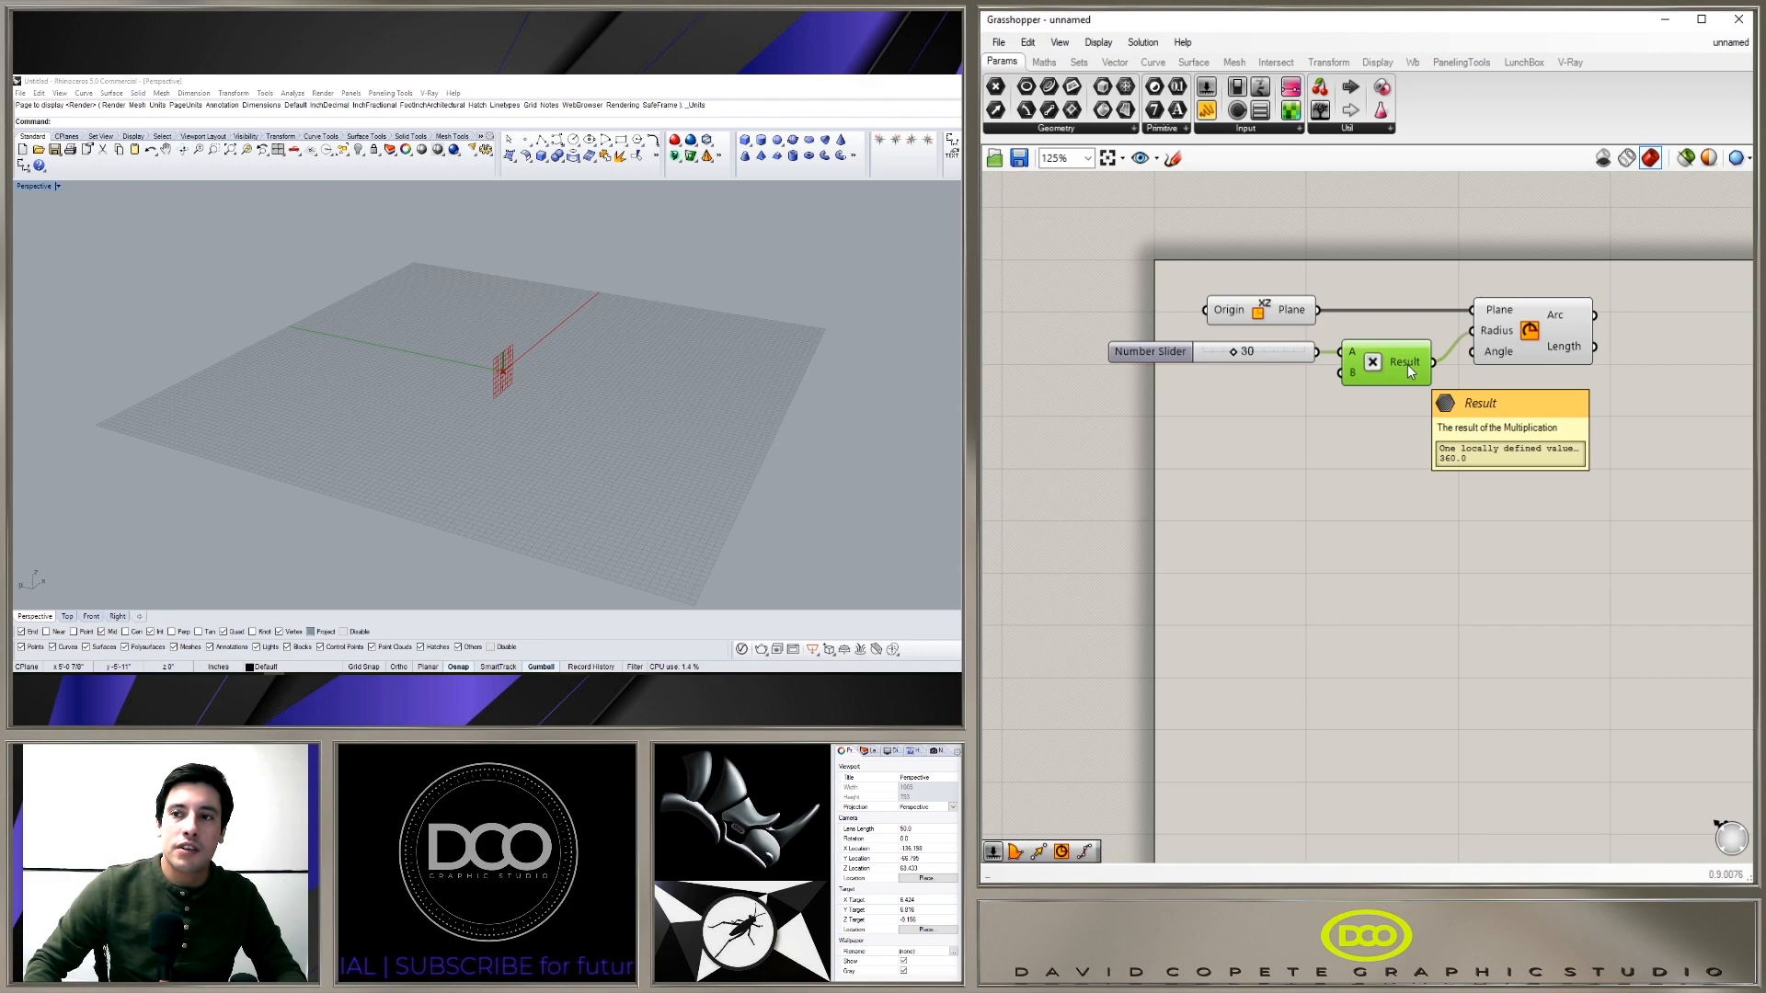
{"action": "scroll", "coordinate": [545, 391], "scroll_direction": "down", "scroll_amount": 15}
{"action": "scroll", "coordinate": [550, 438], "scroll_direction": "down", "scroll_amount": 6}
{"action": "right_click_drag", "start_coordinate": [544, 392], "coordinate": [578, 332]}
{"action": "right_click_drag", "start_coordinate": [578, 331], "coordinate": [594, 437], "text": "shift"}
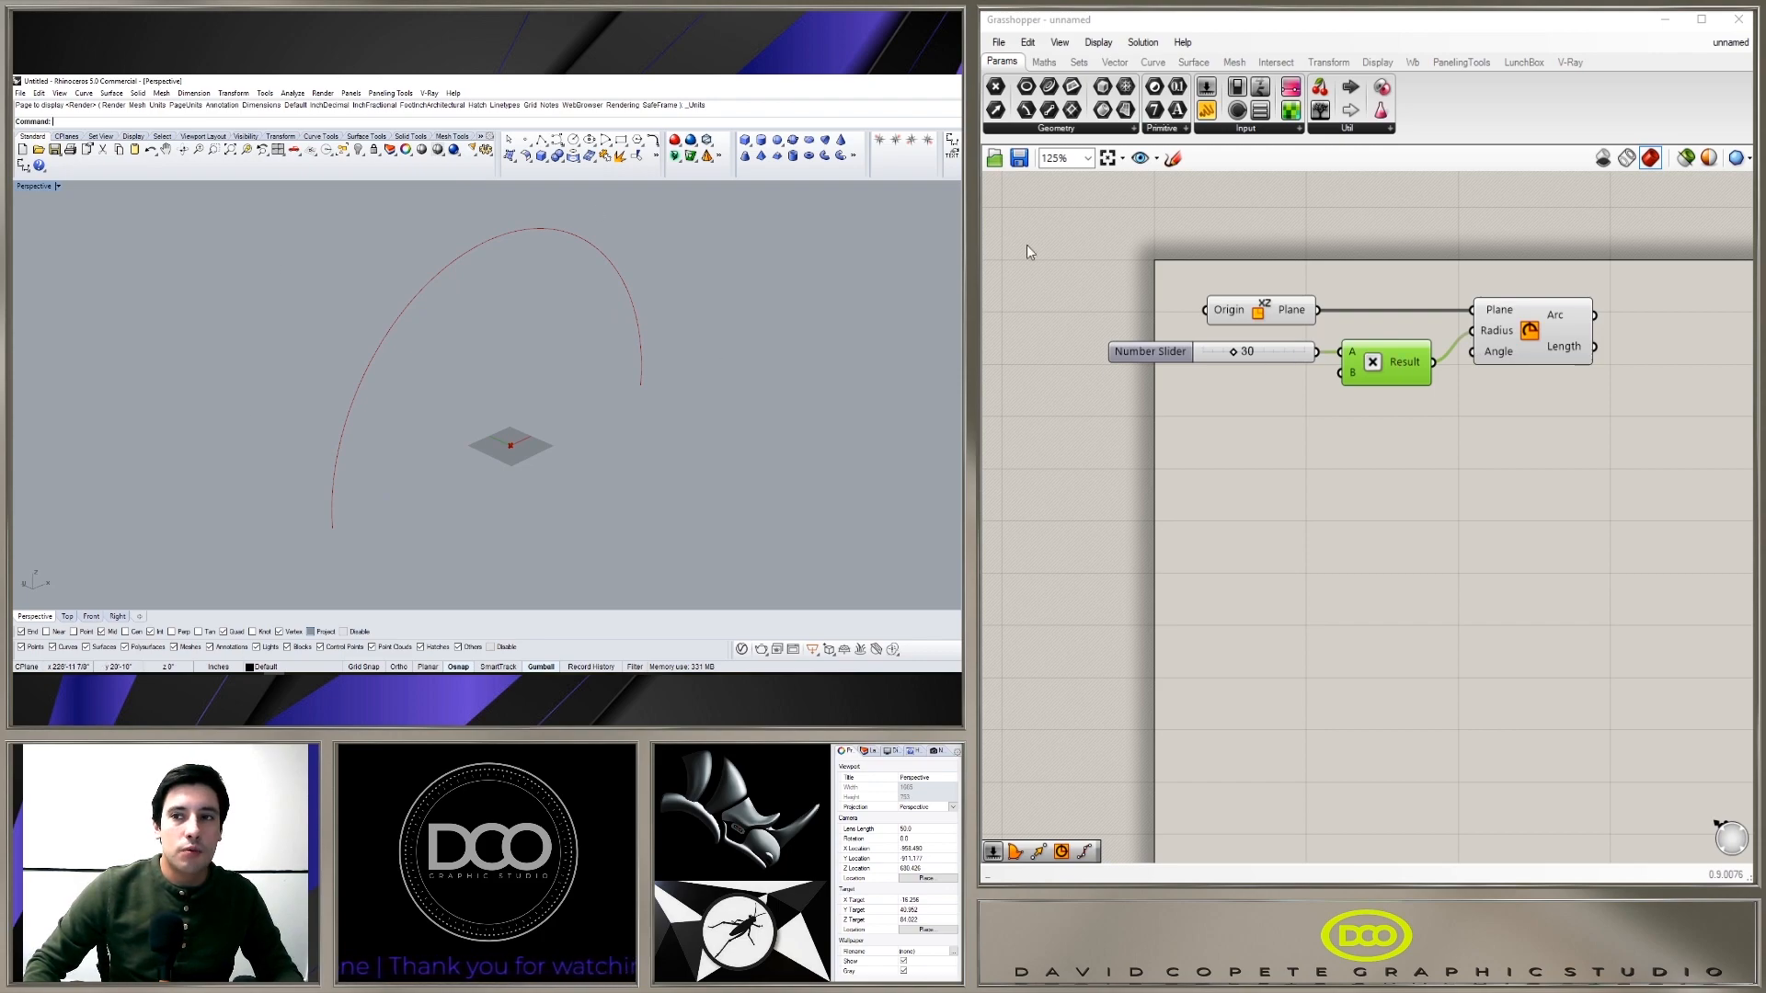
Step: Tidy the layout by grouping the slider, multiplication, XZ Plane and Arc components closer together
{"action": "left_click_drag", "start_coordinate": [1161, 358], "coordinate": [1172, 359]}
{"action": "left_click_drag", "start_coordinate": [1278, 300], "coordinate": [1396, 300]}
{"action": "scroll", "coordinate": [1471, 405], "scroll_direction": "down", "scroll_amount": 3}
{"action": "left_click_drag", "start_coordinate": [1430, 422], "coordinate": [1127, 264]}
{"action": "left_click_drag", "start_coordinate": [1339, 312], "coordinate": [1379, 314]}
{"action": "left_click", "coordinate": [1287, 386]}
{"action": "right_click_drag", "start_coordinate": [672, 397], "coordinate": [478, 281]}
{"action": "left_click", "coordinate": [1290, 297]}
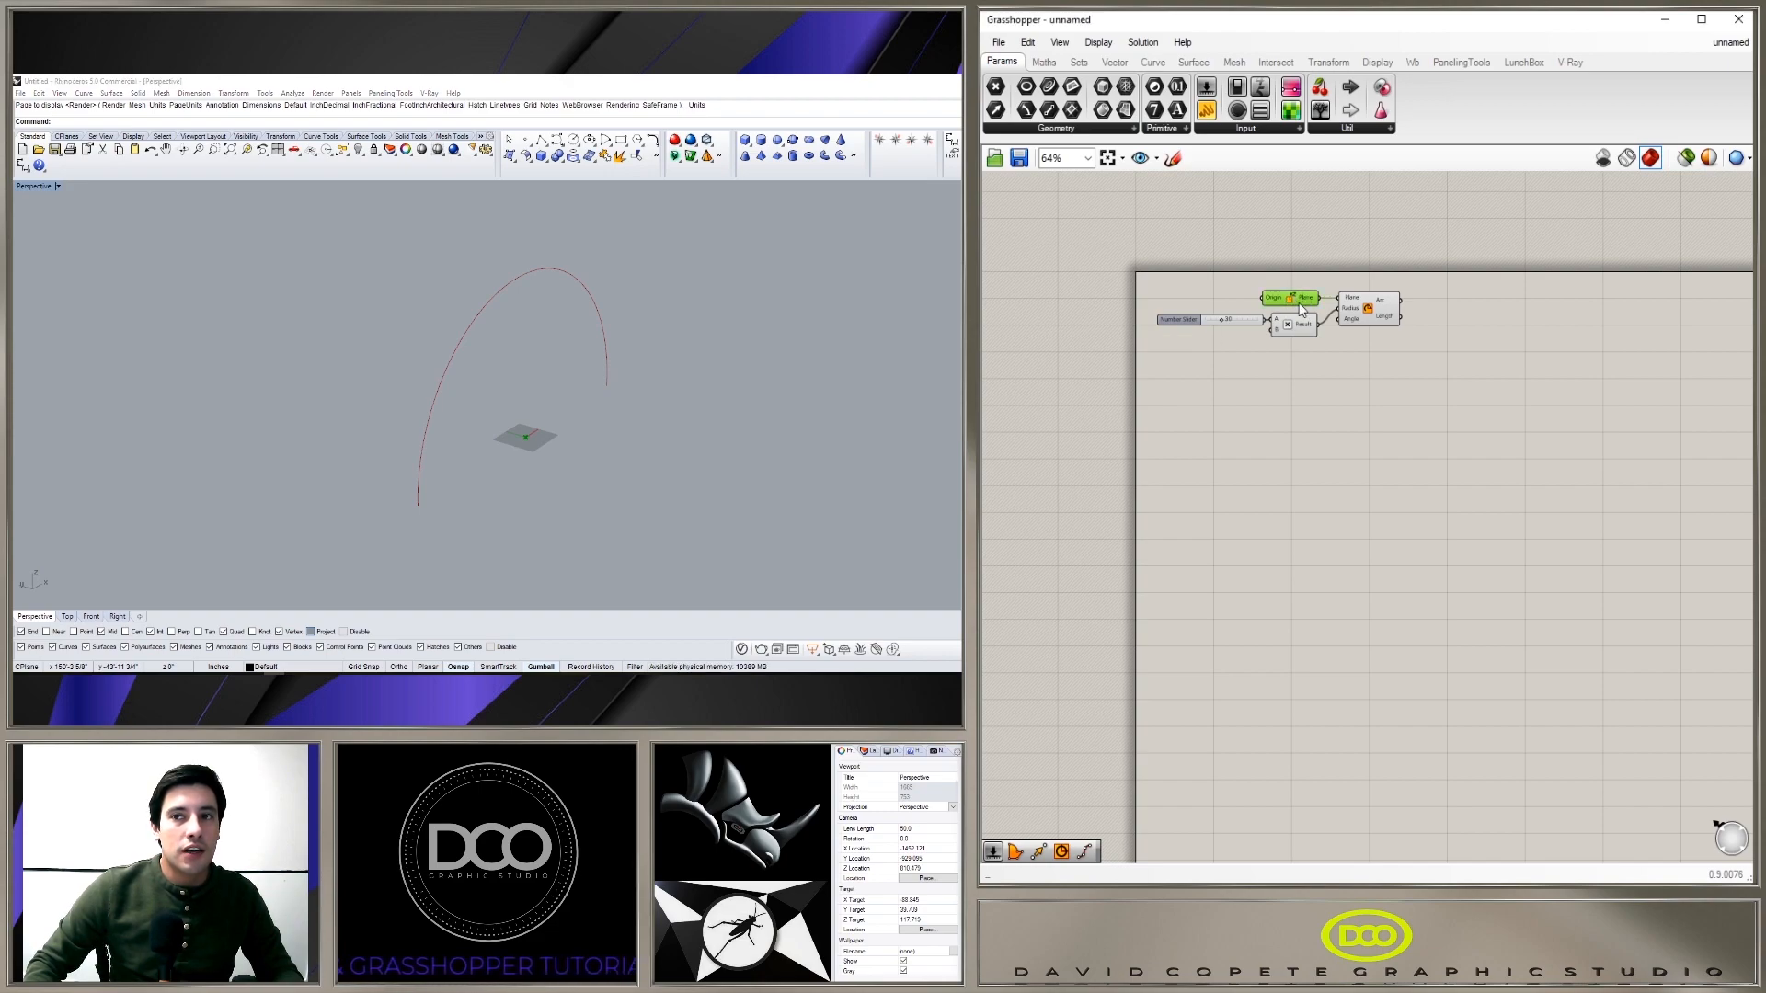
{"action": "left_click", "coordinate": [1414, 424]}
{"action": "left_click", "coordinate": [1376, 319]}
Step: Add a Move component and connect the Arc output to its Geometry input
{"action": "double_click", "coordinate": [1464, 370]}
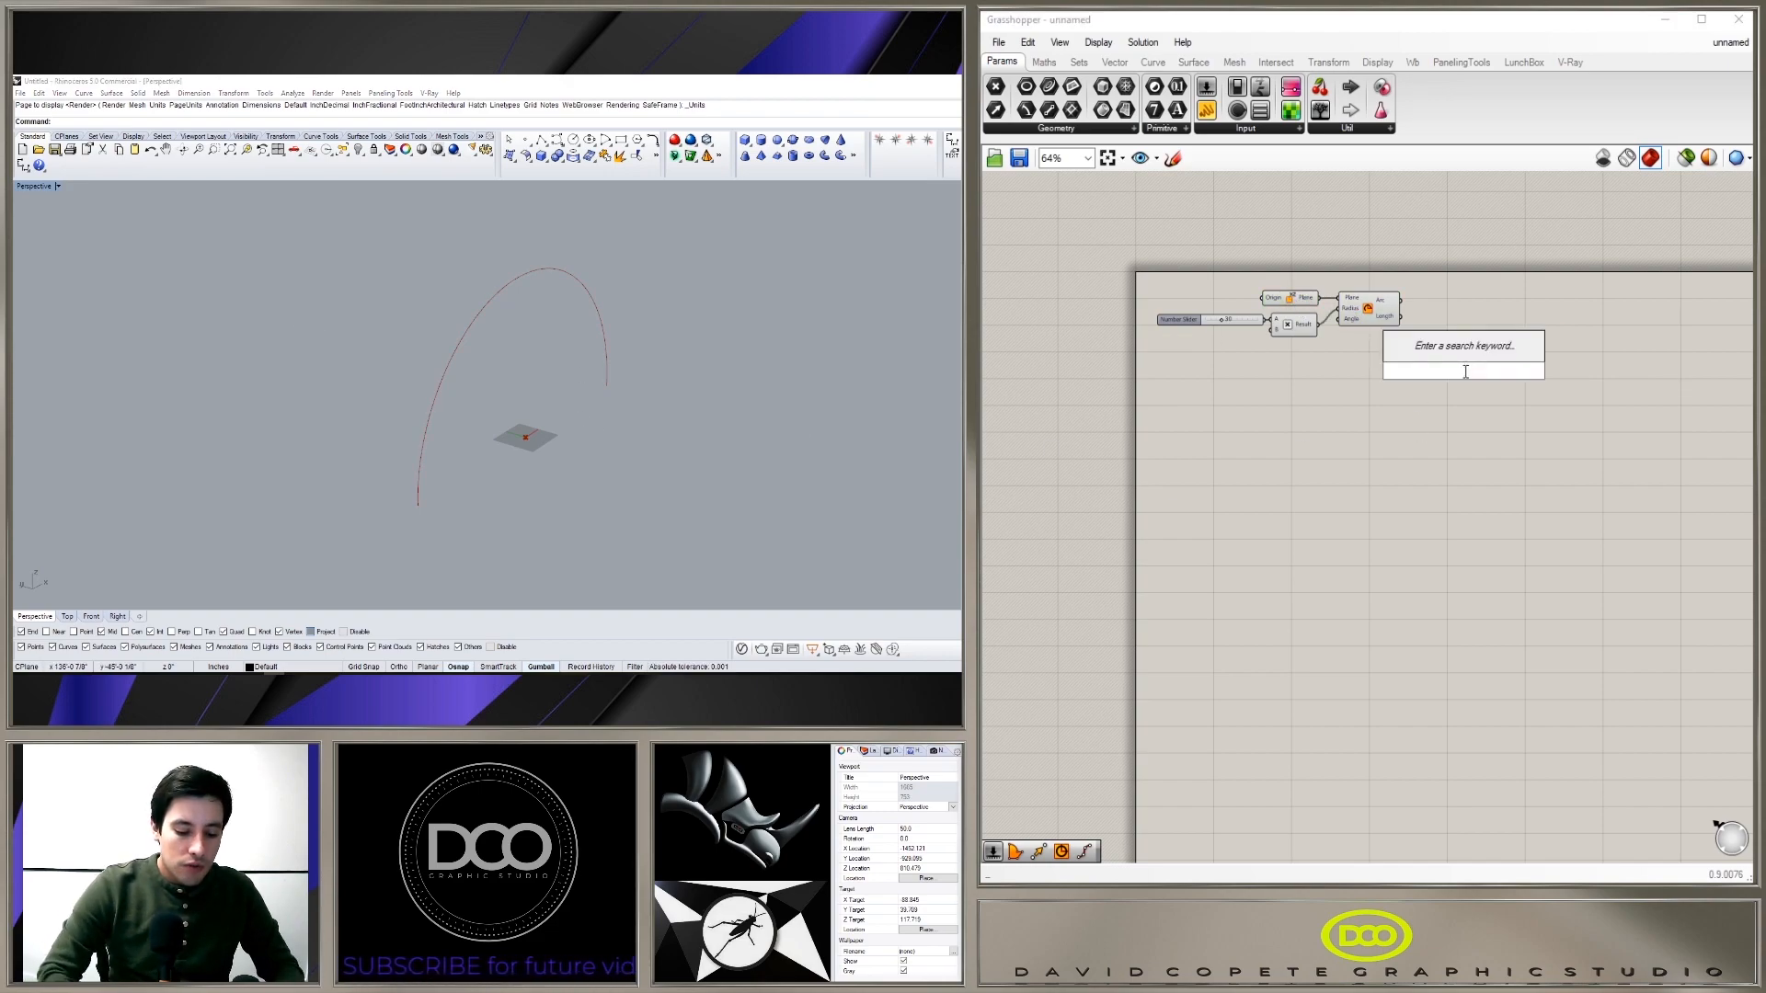
{"action": "type", "text": "MOVE"}
{"action": "left_click", "coordinate": [1440, 355]}
{"action": "left_click", "coordinate": [1367, 302]}
{"action": "left_click_drag", "start_coordinate": [1445, 358], "coordinate": [1491, 340]}
{"action": "left_click", "coordinate": [1413, 304]}
{"action": "left_click", "coordinate": [1496, 345]}
Step: Examine the XZ Plane's orientation and the moved arc in the viewport in relation to the Move component's Motion input
{"action": "left_click", "coordinate": [1393, 338]}
{"action": "left_click", "coordinate": [1302, 306]}
{"action": "scroll", "coordinate": [1283, 267], "scroll_direction": "up", "scroll_amount": 4}
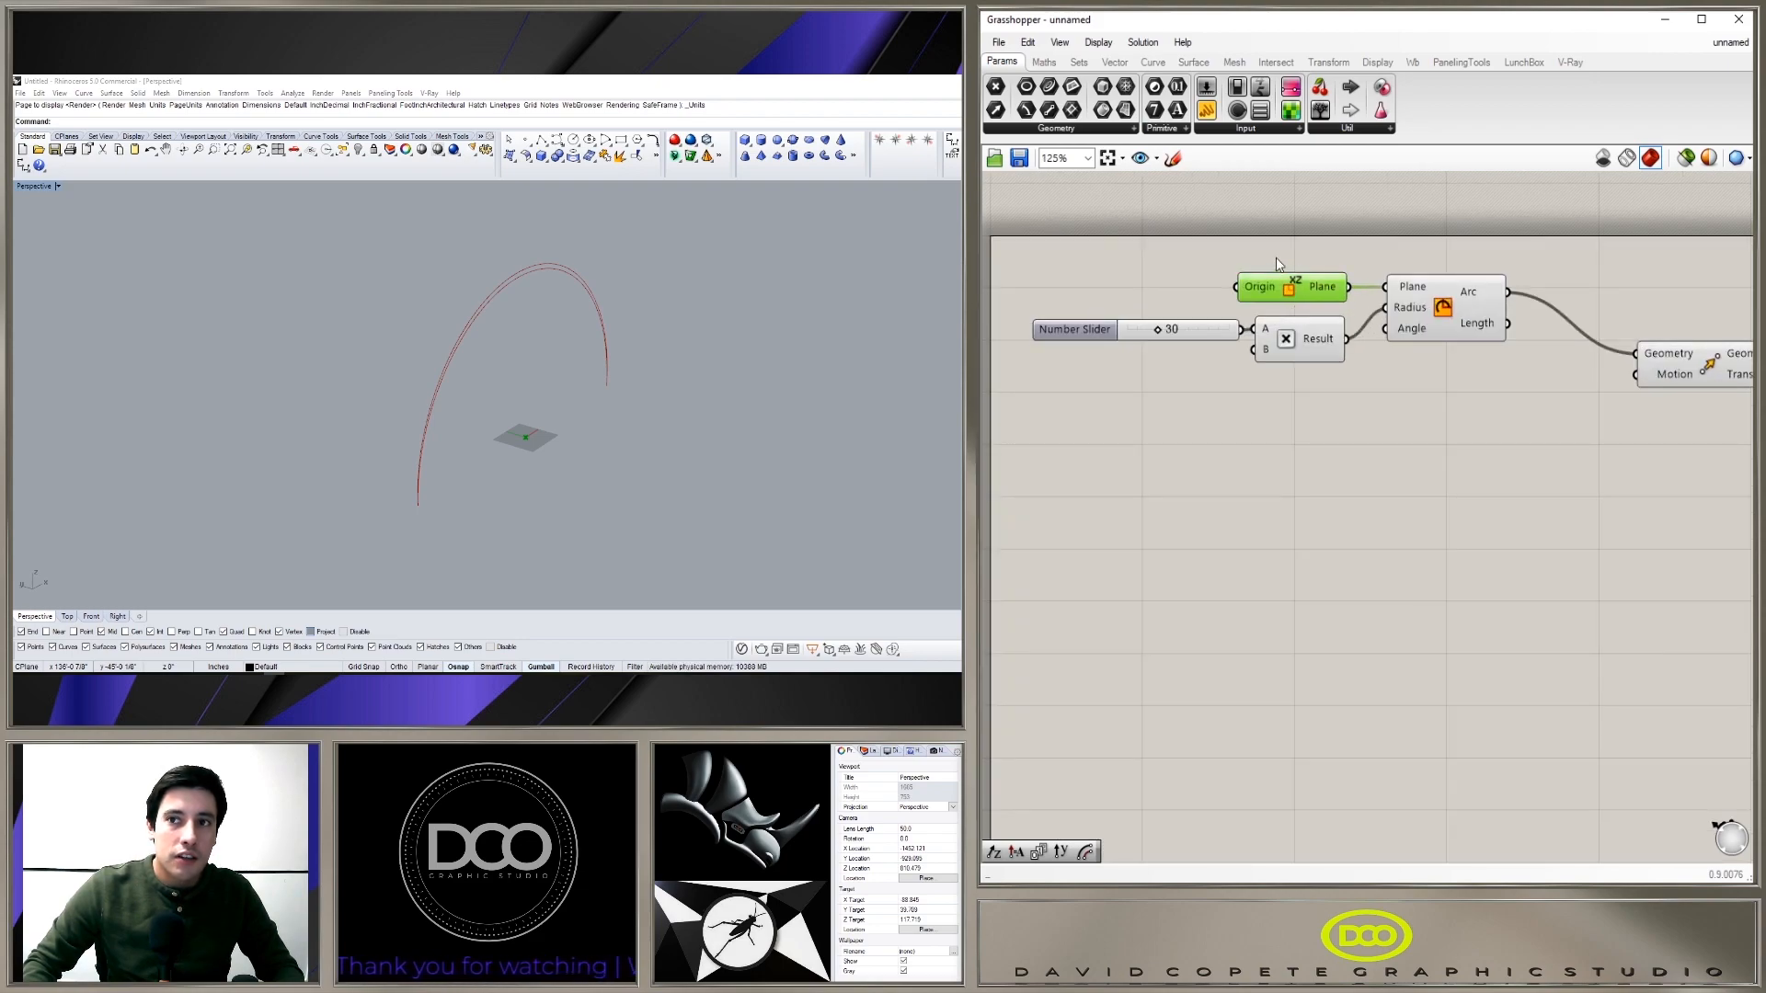
{"action": "scroll", "coordinate": [528, 439], "scroll_direction": "up", "scroll_amount": 18}
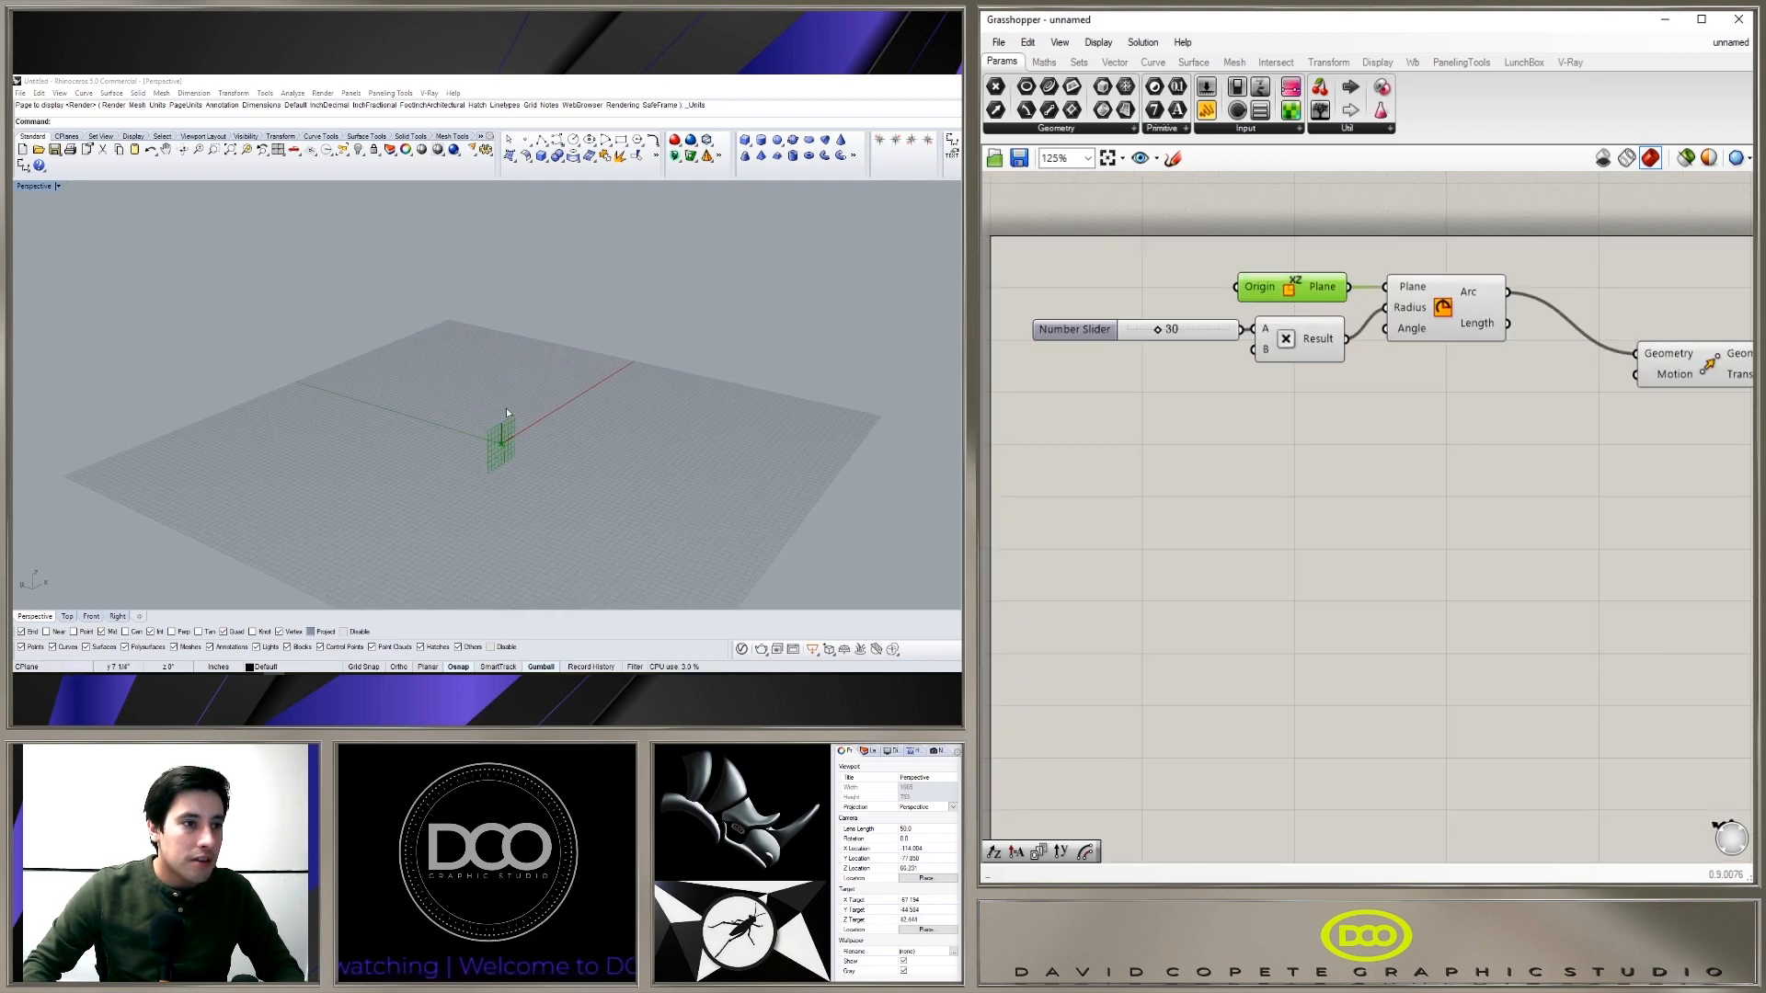
{"action": "scroll", "coordinate": [468, 455], "scroll_direction": "down", "scroll_amount": 15}
{"action": "right_click_drag", "start_coordinate": [468, 436], "coordinate": [526, 442]}
{"action": "left_click", "coordinate": [1581, 536]}
{"action": "right_click_drag", "start_coordinate": [1581, 536], "coordinate": [1448, 575]}
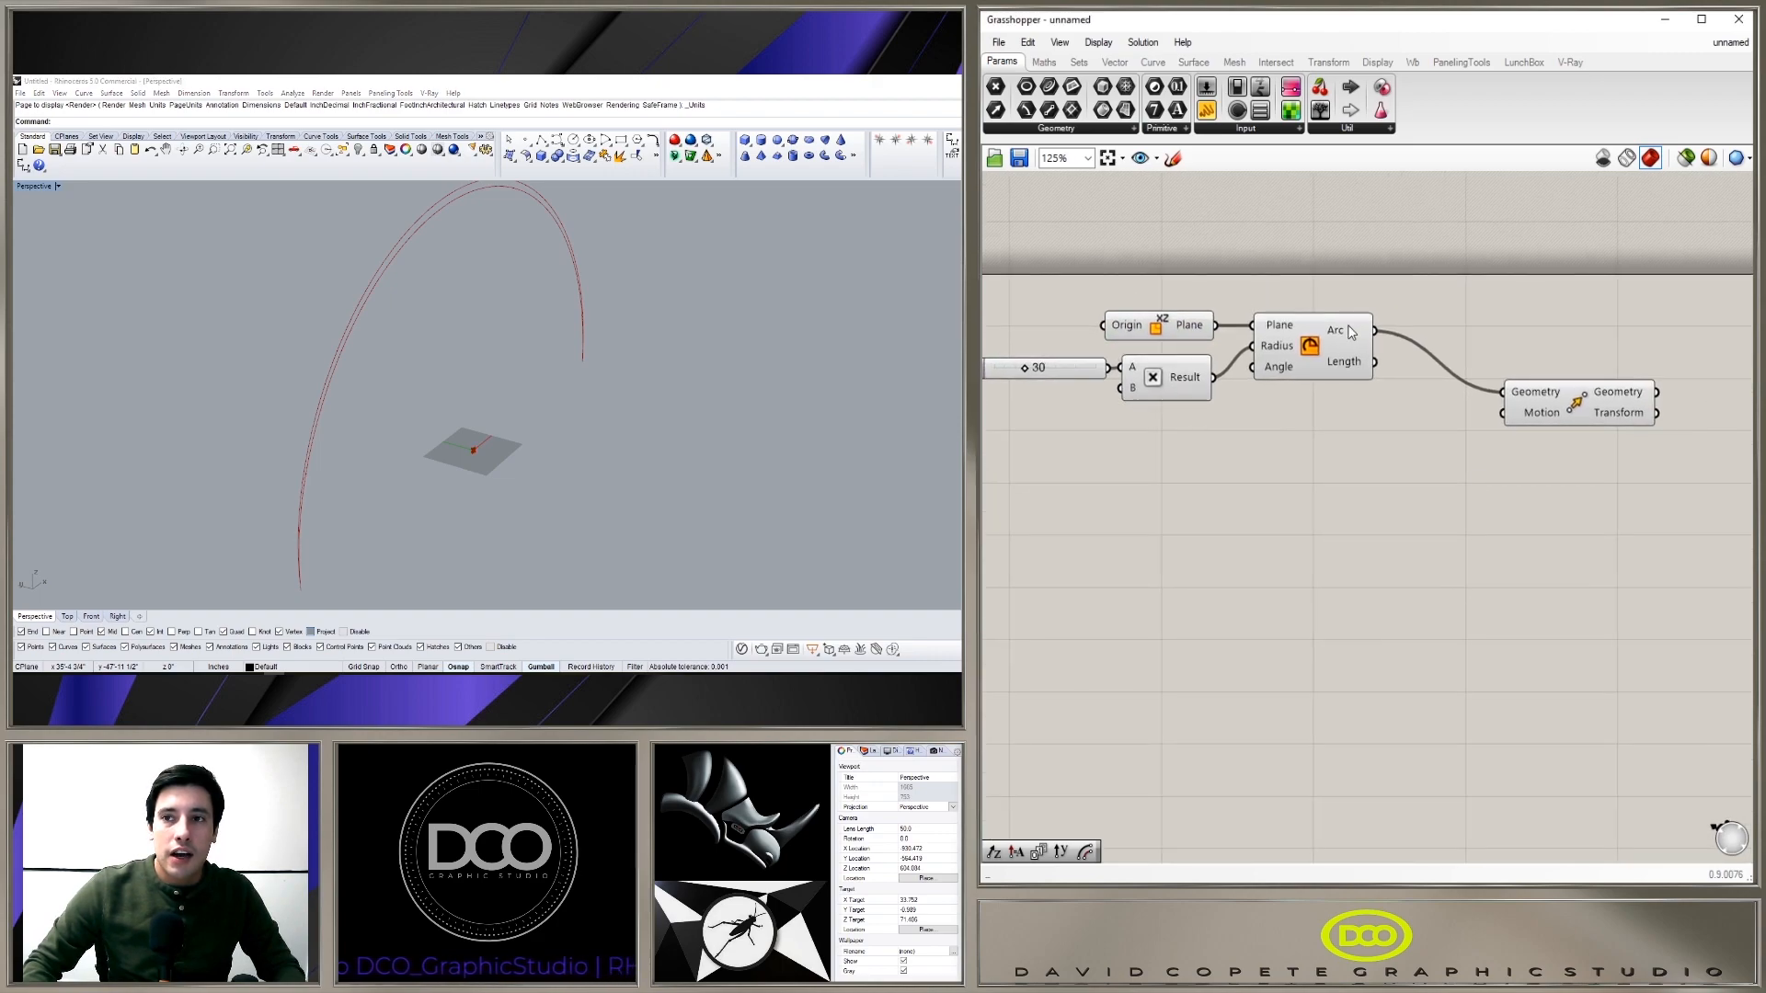
{"action": "left_click", "coordinate": [1575, 414]}
{"action": "right_click_drag", "start_coordinate": [577, 438], "coordinate": [372, 518]}
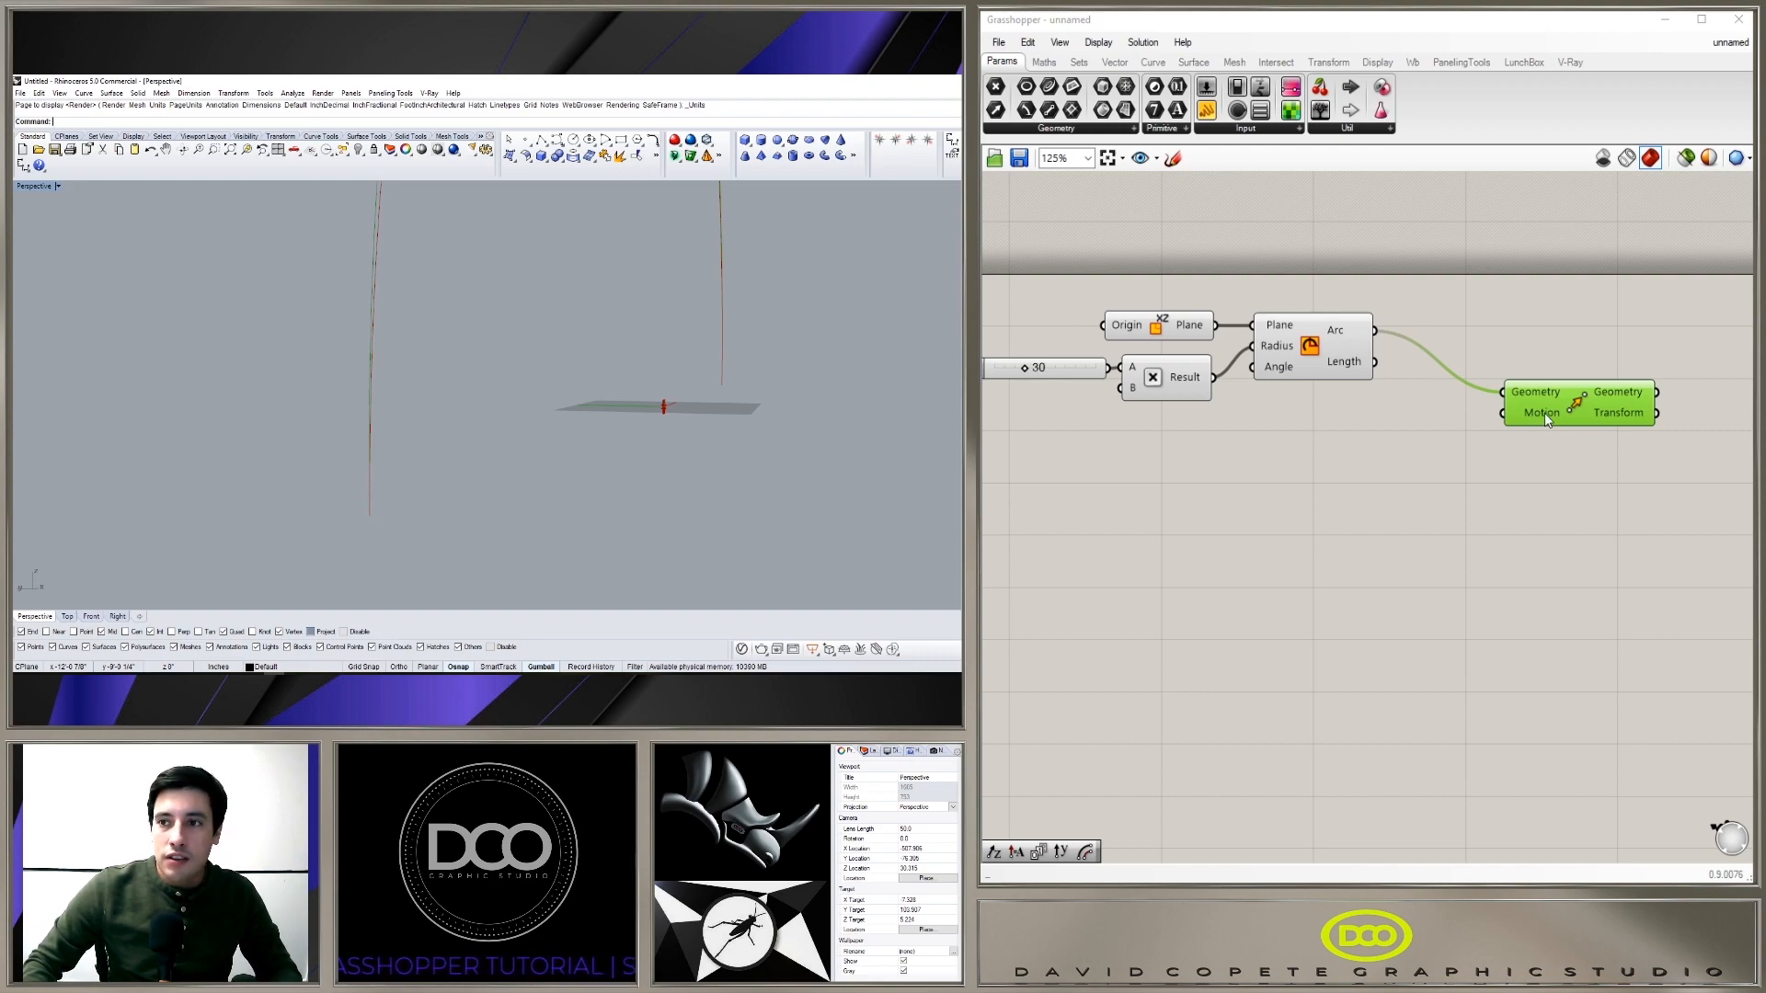
{"action": "mouse_move", "coordinate": [1543, 412]}
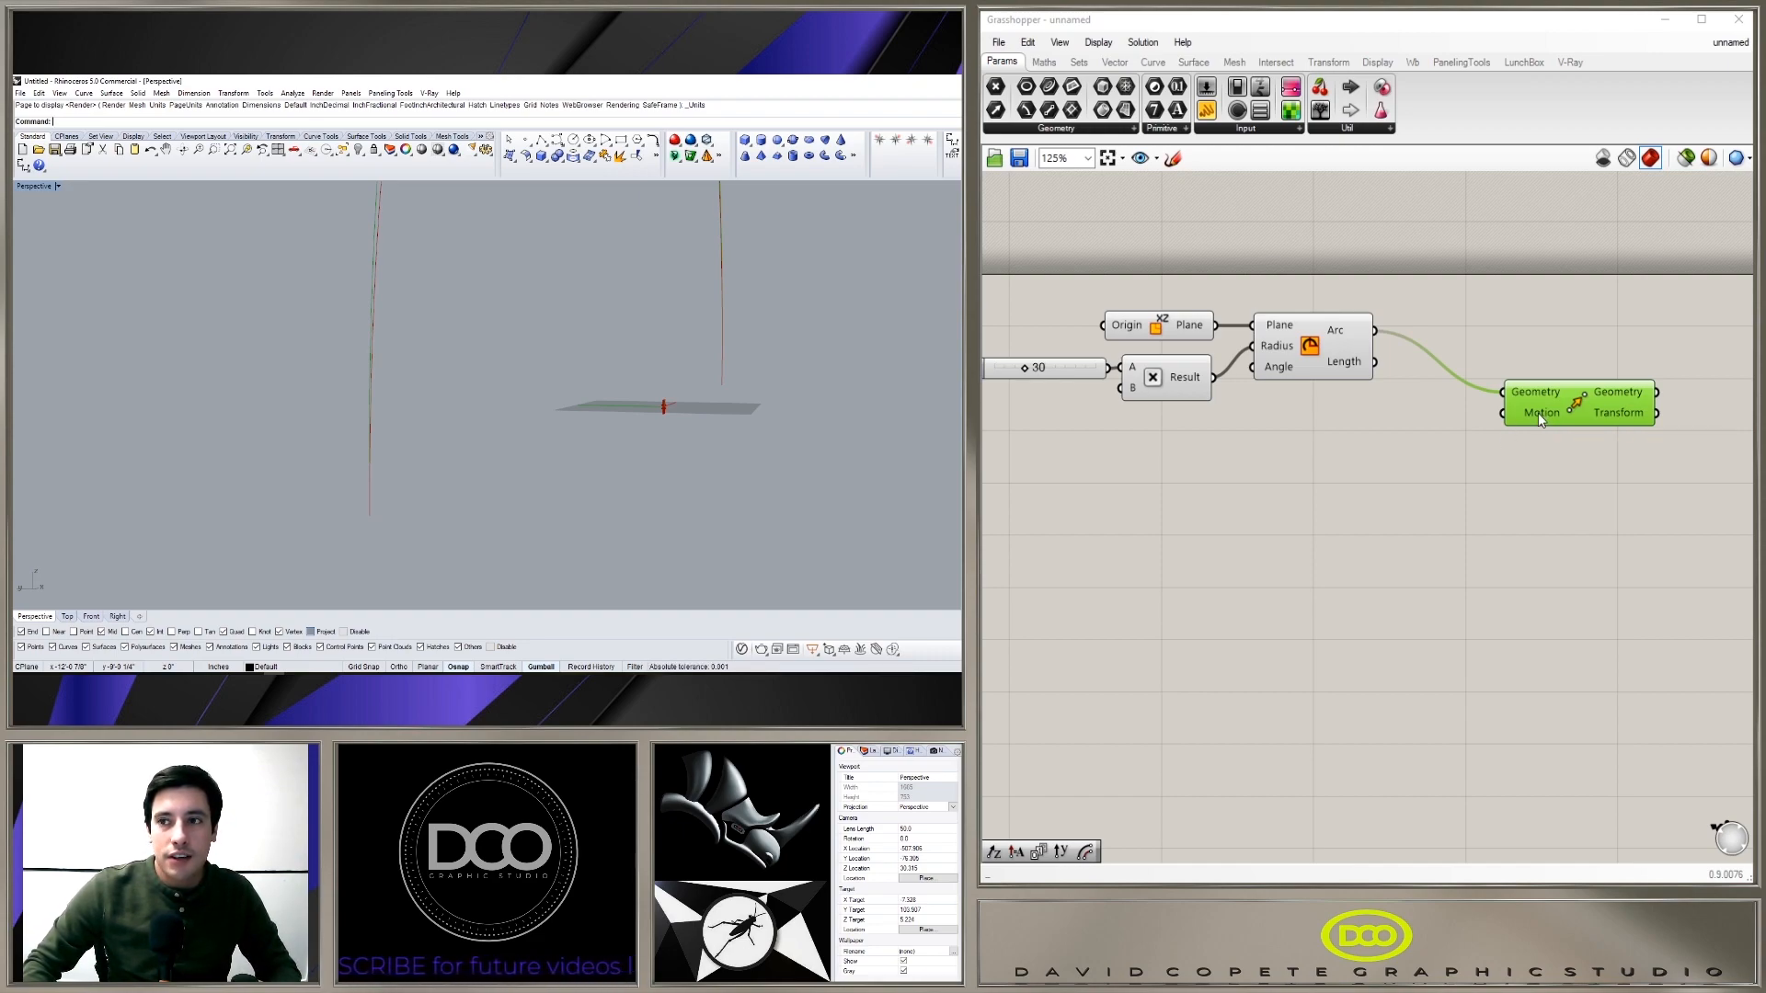
{"action": "left_click", "coordinate": [1238, 412]}
{"action": "left_click", "coordinate": [1141, 333]}
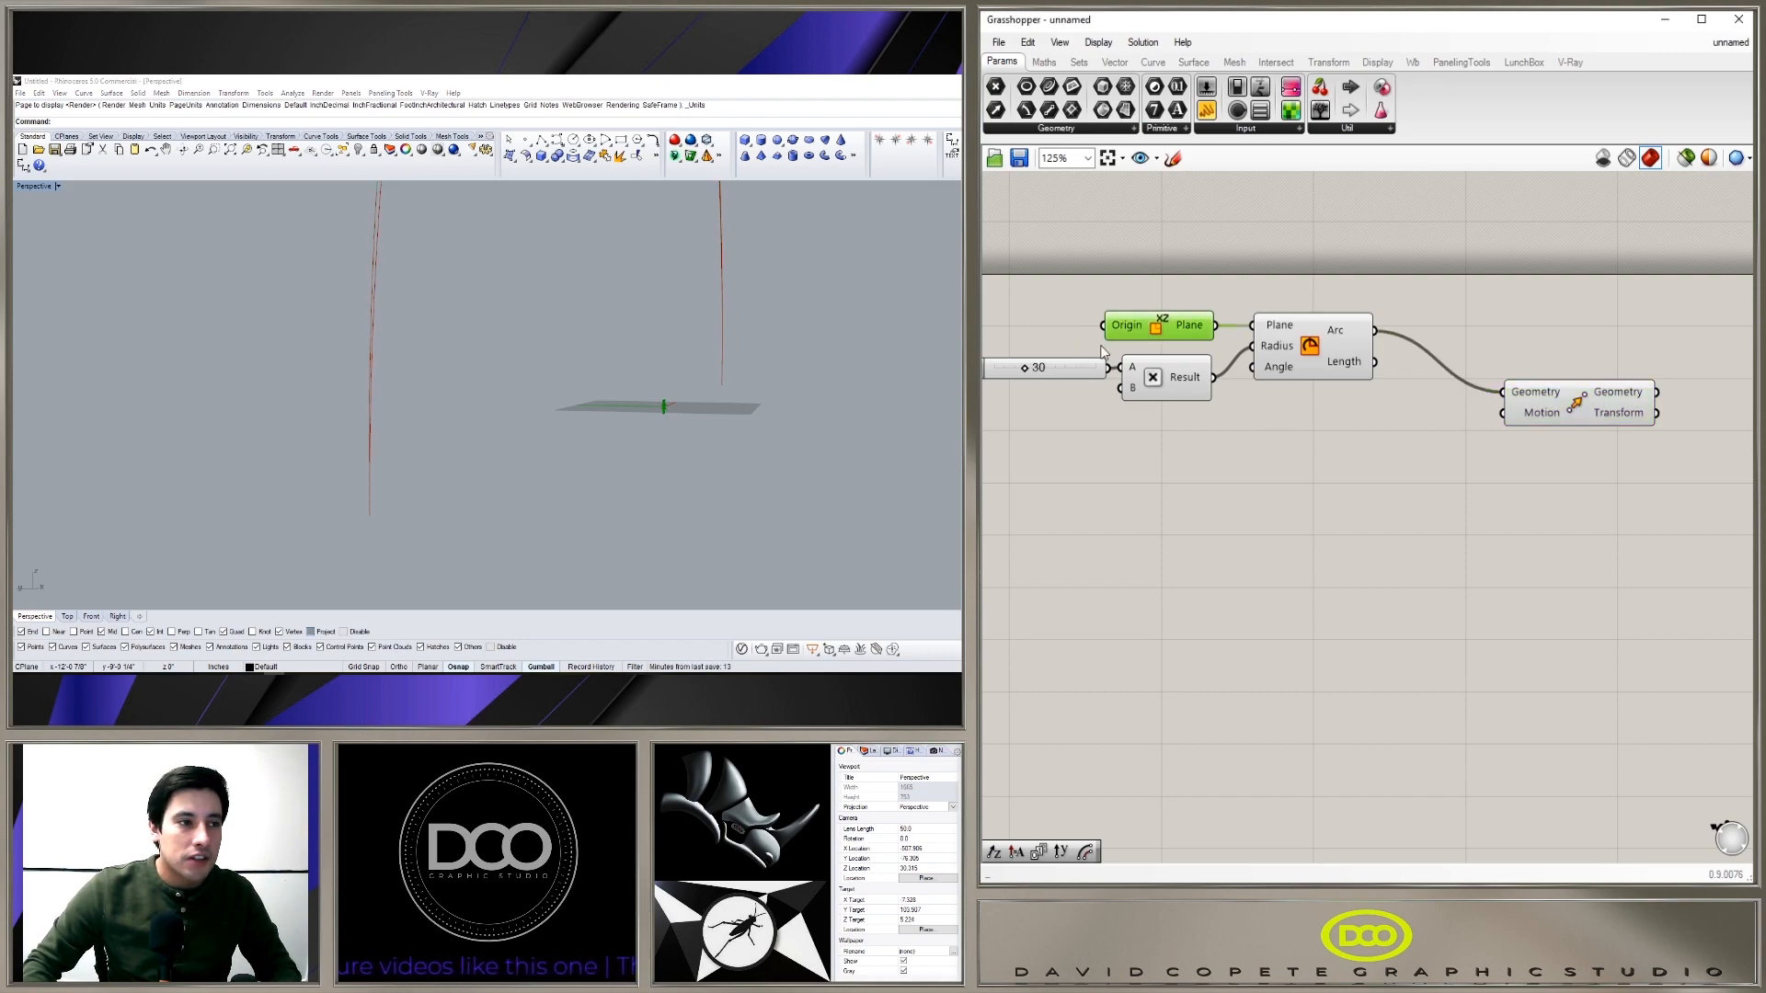
Step: Add an Amplitude component and connect the XZ Plane's output to its Vector input
{"action": "double_click", "coordinate": [1360, 445]}
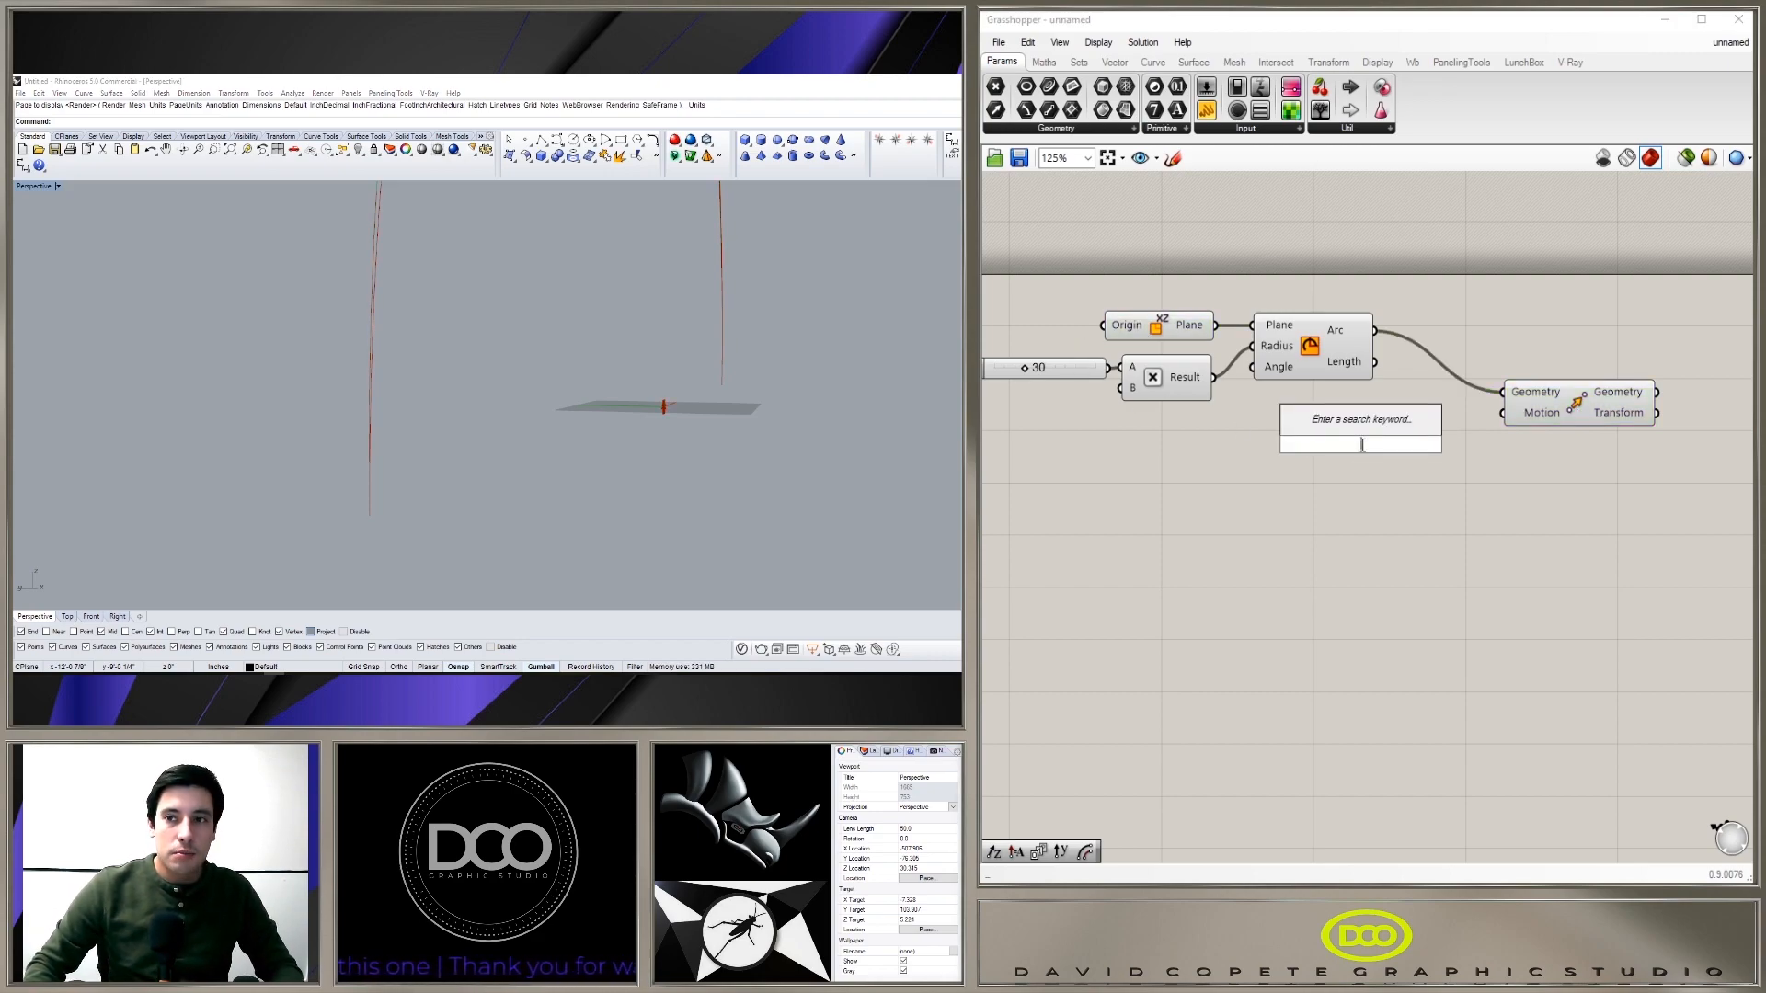
{"action": "type", "text": "AMPL"}
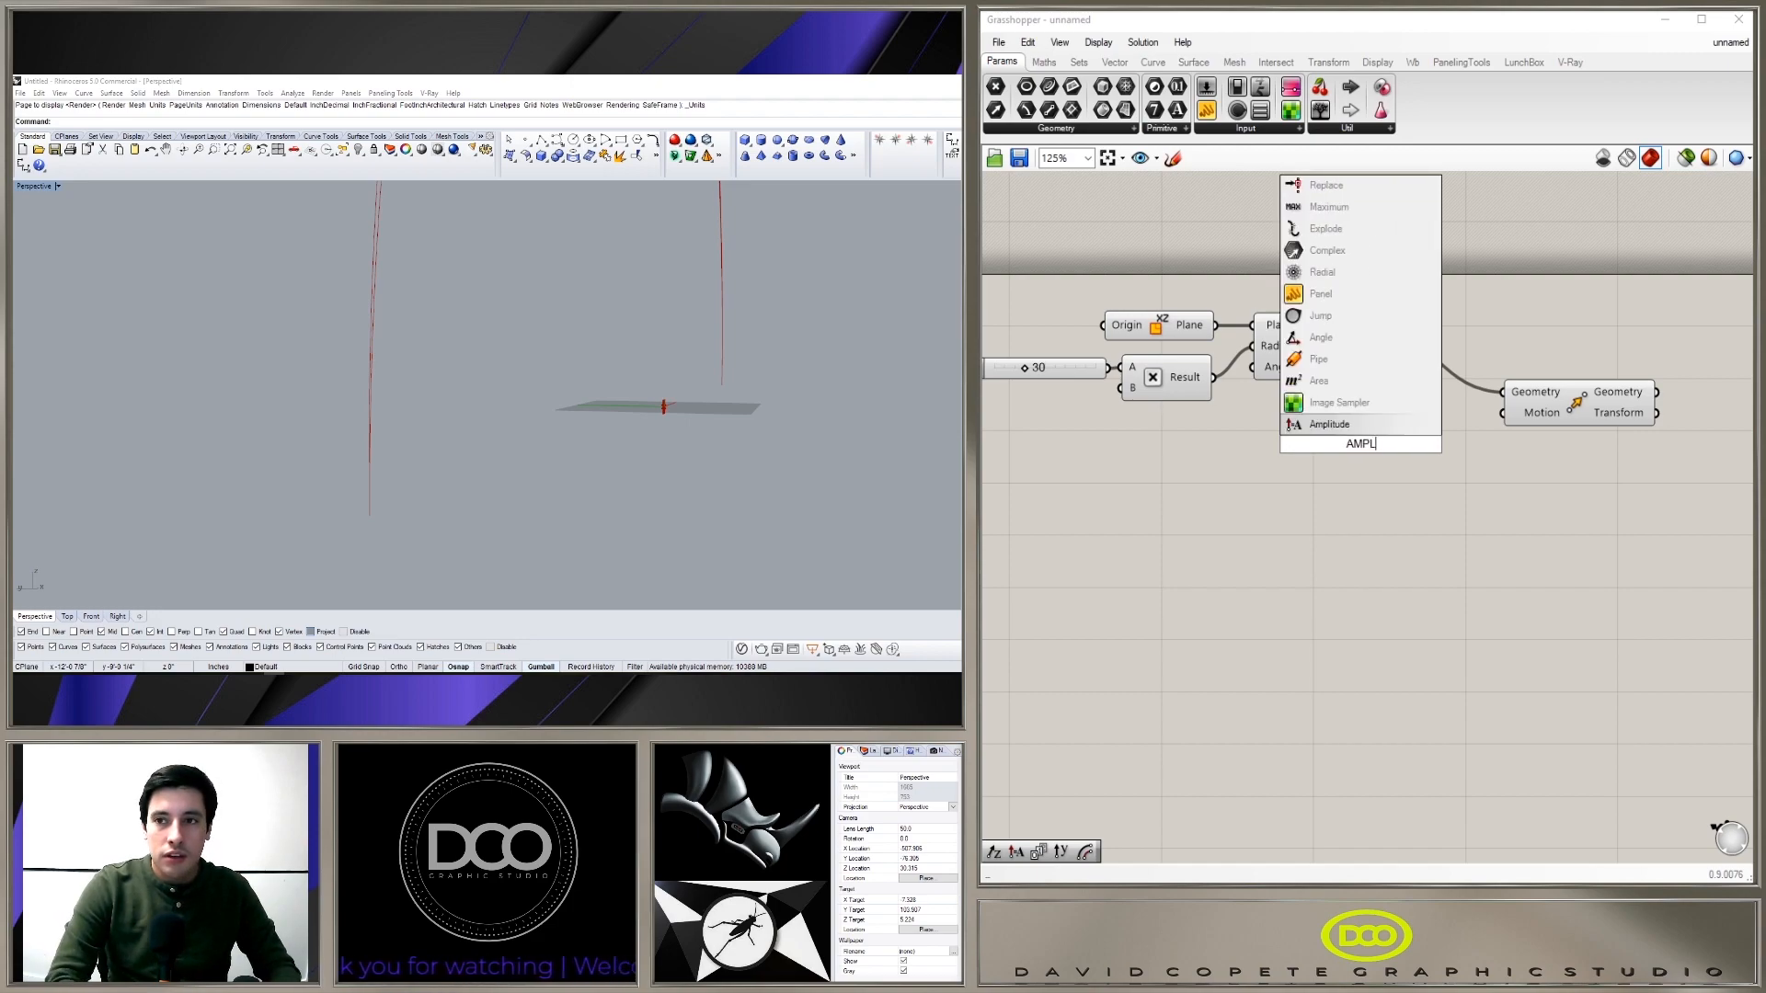
{"action": "key", "text": "Return"}
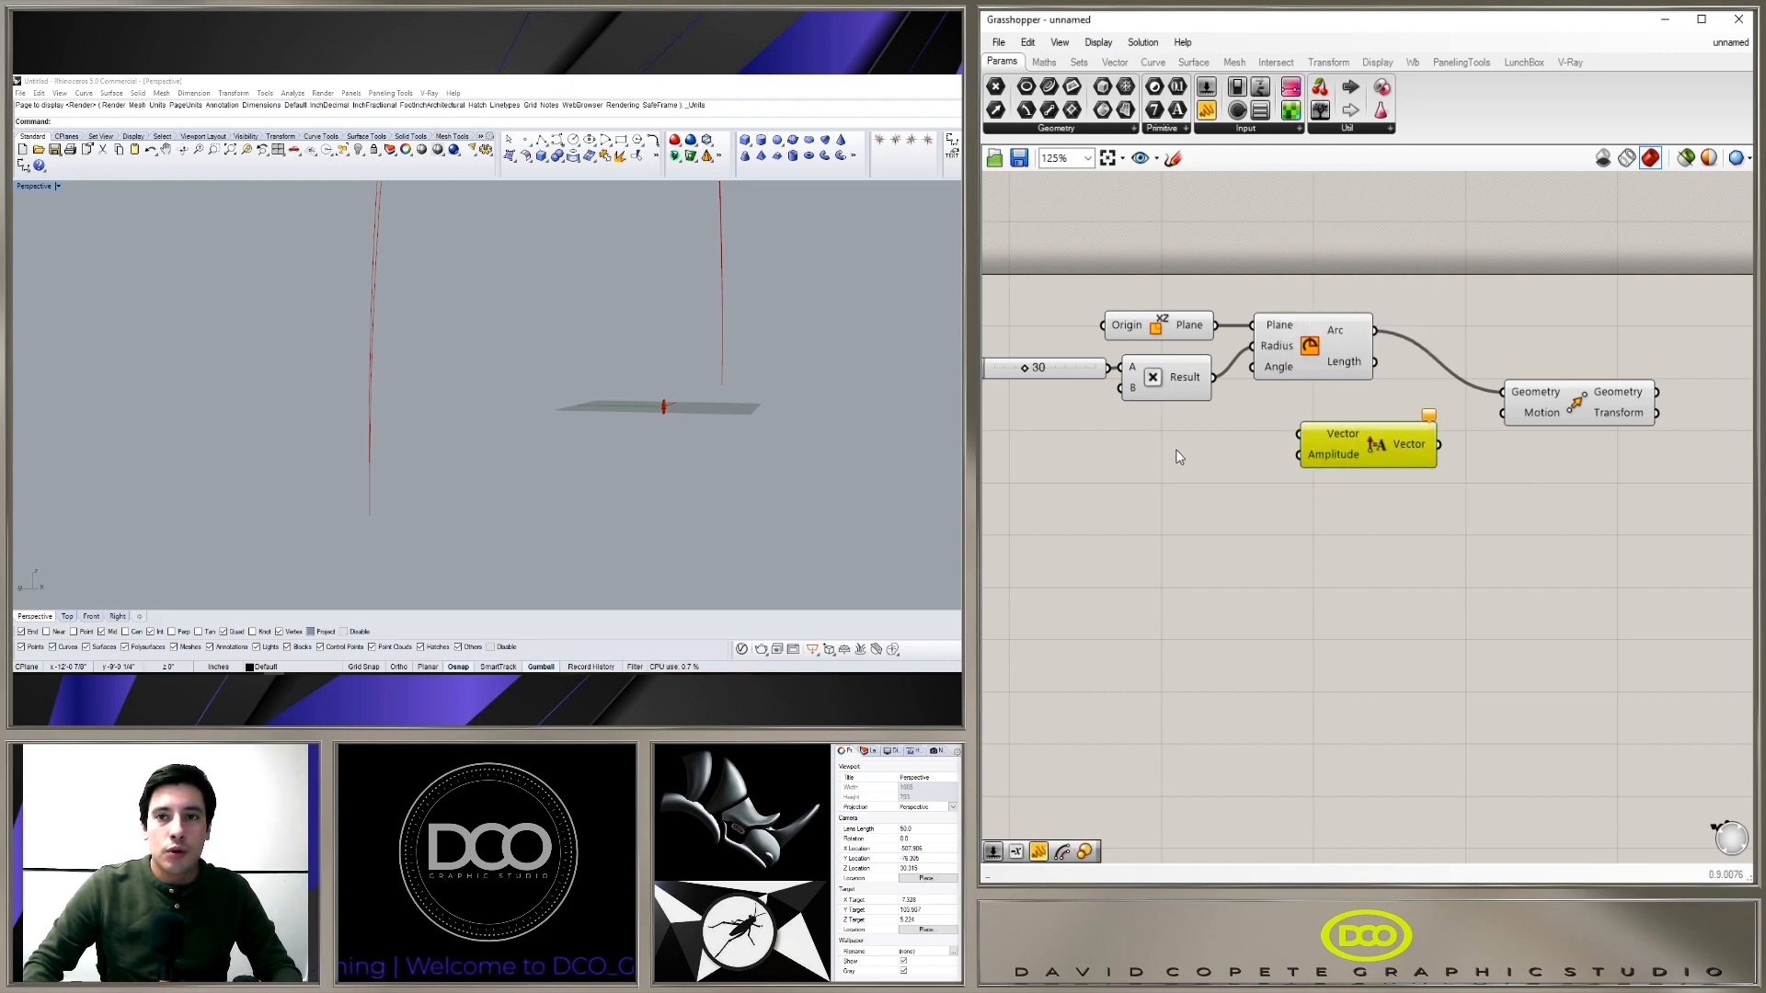
{"action": "right_click_drag", "start_coordinate": [1196, 494], "coordinate": [1274, 460]}
{"action": "left_click", "coordinate": [1286, 291]}
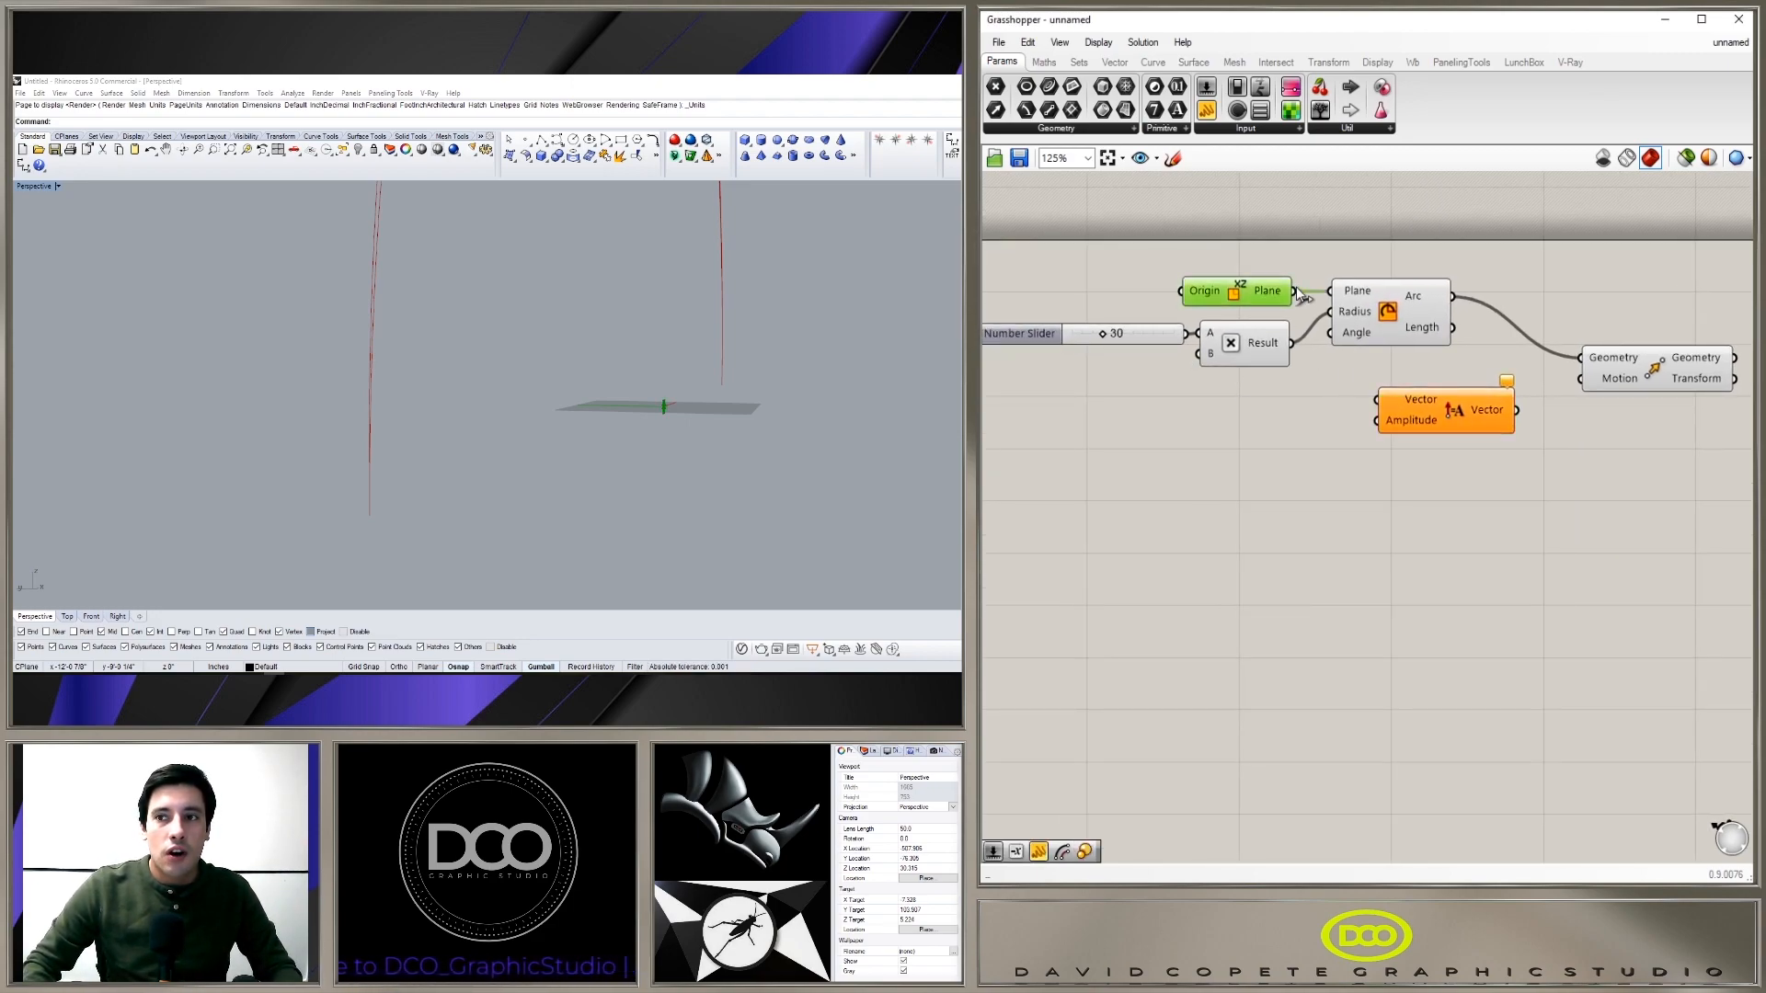
{"action": "left_click_drag", "start_coordinate": [1296, 291], "coordinate": [1404, 408]}
{"action": "left_click", "coordinate": [1398, 429]}
Step: Duplicate the number slider and its multiplication component, and connect the copied result to the Amplitude input
{"action": "right_click_drag", "start_coordinate": [1212, 423], "coordinate": [1273, 422]}
{"action": "left_click_drag", "start_coordinate": [1304, 435], "coordinate": [1180, 332]}
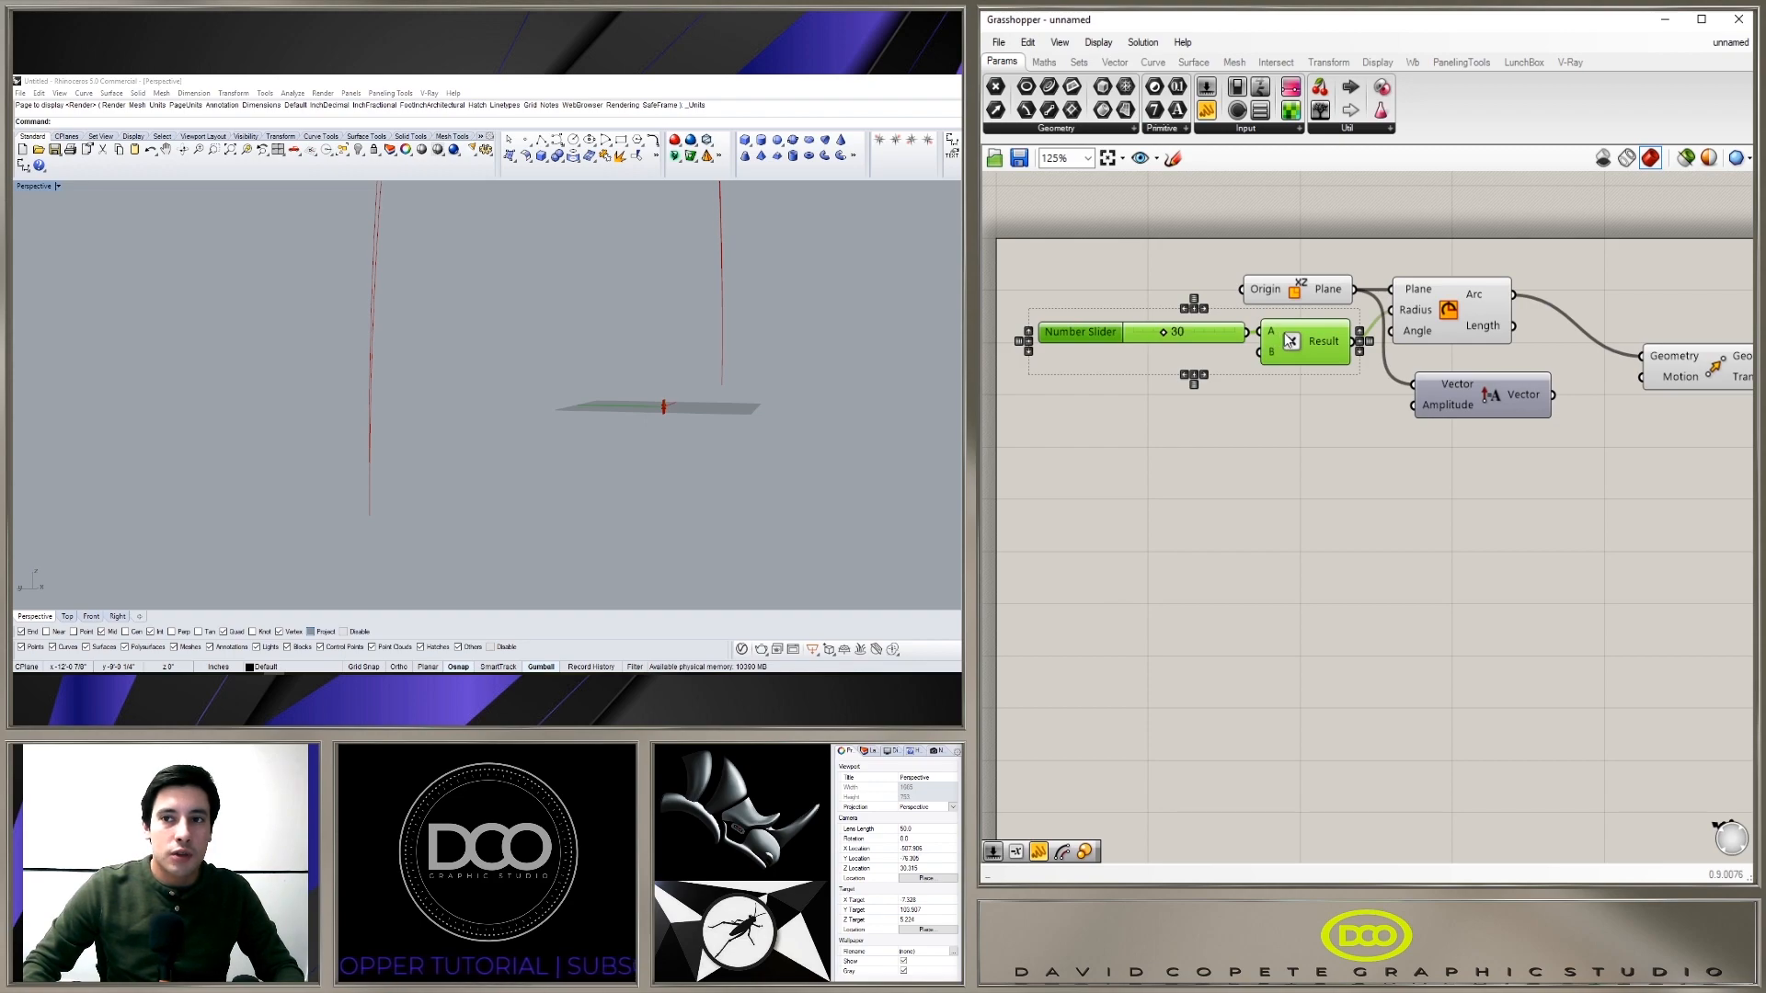
{"action": "left_click_drag", "start_coordinate": [1285, 341], "coordinate": [1413, 405], "text": "alt"}
{"action": "left_click", "coordinate": [1239, 454]}
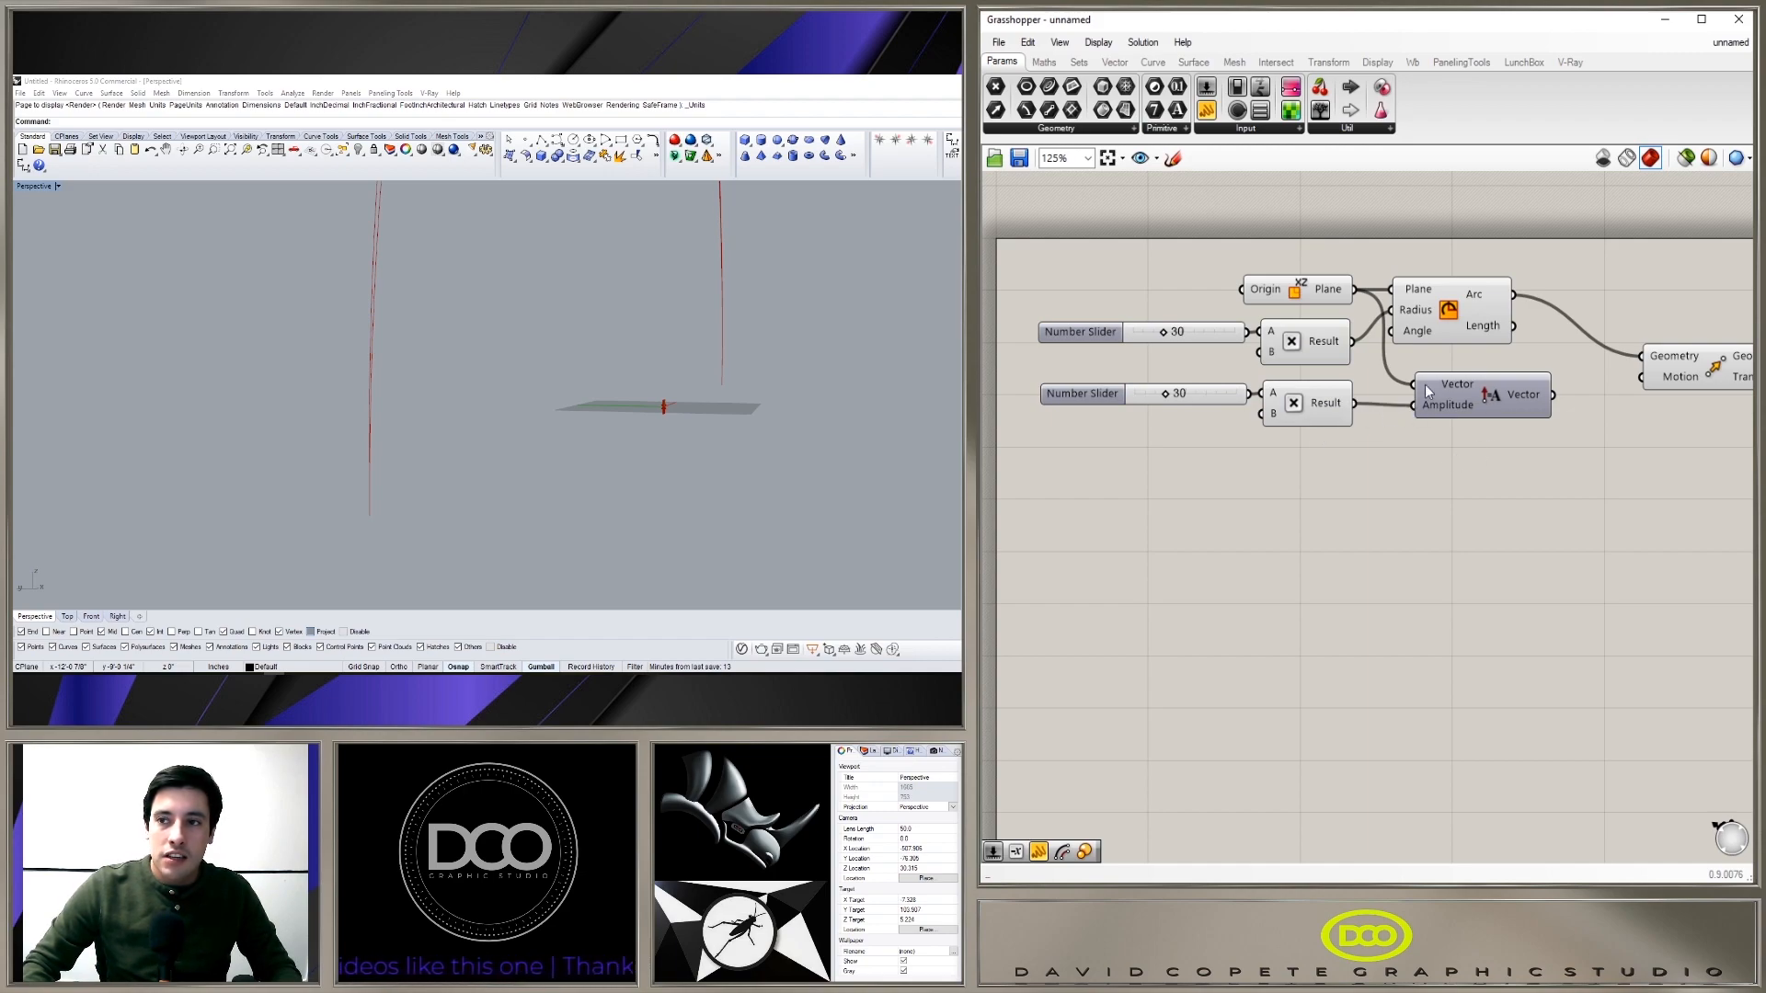
Step: Connect the Amplitude component's Vector output to the Move component's Motion input, and reposition the Move component
{"action": "right_click_drag", "start_coordinate": [1488, 420], "coordinate": [1316, 518]}
{"action": "left_click", "coordinate": [1536, 471]}
{"action": "left_click_drag", "start_coordinate": [1380, 496], "coordinate": [1464, 488]}
{"action": "scroll", "coordinate": [363, 382], "scroll_direction": "down", "scroll_amount": 10}
{"action": "right_click_drag", "start_coordinate": [362, 383], "coordinate": [445, 405]}
{"action": "scroll", "coordinate": [445, 405], "scroll_direction": "up", "scroll_amount": 5}
{"action": "left_click", "coordinate": [1407, 546]}
{"action": "left_click_drag", "start_coordinate": [1533, 460], "coordinate": [1506, 451]}
{"action": "right_click_drag", "start_coordinate": [1482, 524], "coordinate": [1555, 507]}
{"action": "left_click", "coordinate": [1333, 383]}
{"action": "left_click", "coordinate": [1599, 441]}
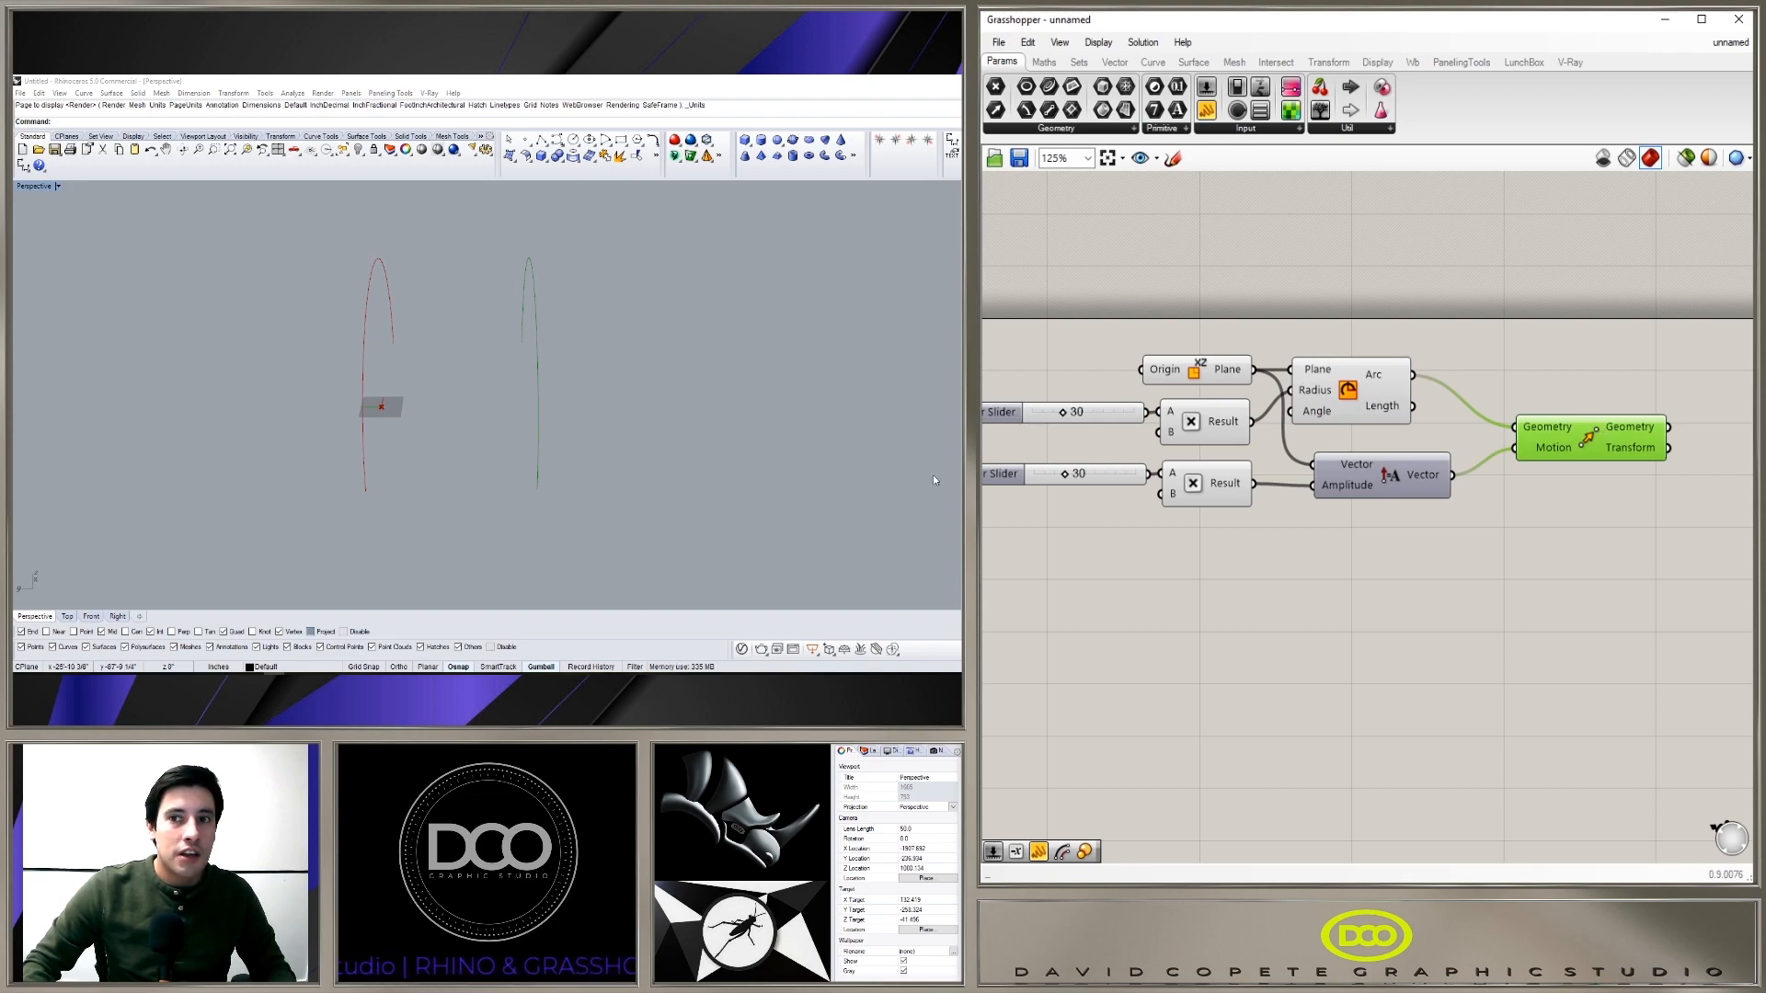
Step: Set the slider driving the arc's radius to 20 and the slider driving the amplitude to 31
{"action": "scroll", "coordinate": [1096, 492], "scroll_direction": "up", "scroll_amount": 3}
{"action": "mouse_move", "coordinate": [1204, 497]}
{"action": "left_mouse_down"}
{"action": "mouse_move", "coordinate": [1178, 496]}
{"action": "mouse_move", "coordinate": [1213, 510]}
{"action": "left_mouse_up"}
{"action": "left_click", "coordinate": [1191, 468]}
{"action": "right_click_drag", "start_coordinate": [1191, 468], "coordinate": [1274, 555]}
{"action": "right_click_drag", "start_coordinate": [487, 414], "coordinate": [598, 382]}
{"action": "right_click_drag", "start_coordinate": [1518, 471], "coordinate": [1338, 499]}
{"action": "left_click", "coordinate": [1524, 479]}
{"action": "right_click_drag", "start_coordinate": [1177, 506], "coordinate": [1213, 445]}
{"action": "left_click_drag", "start_coordinate": [1144, 448], "coordinate": [1133, 450]}
{"action": "left_click_drag", "start_coordinate": [1156, 537], "coordinate": [1153, 537]}
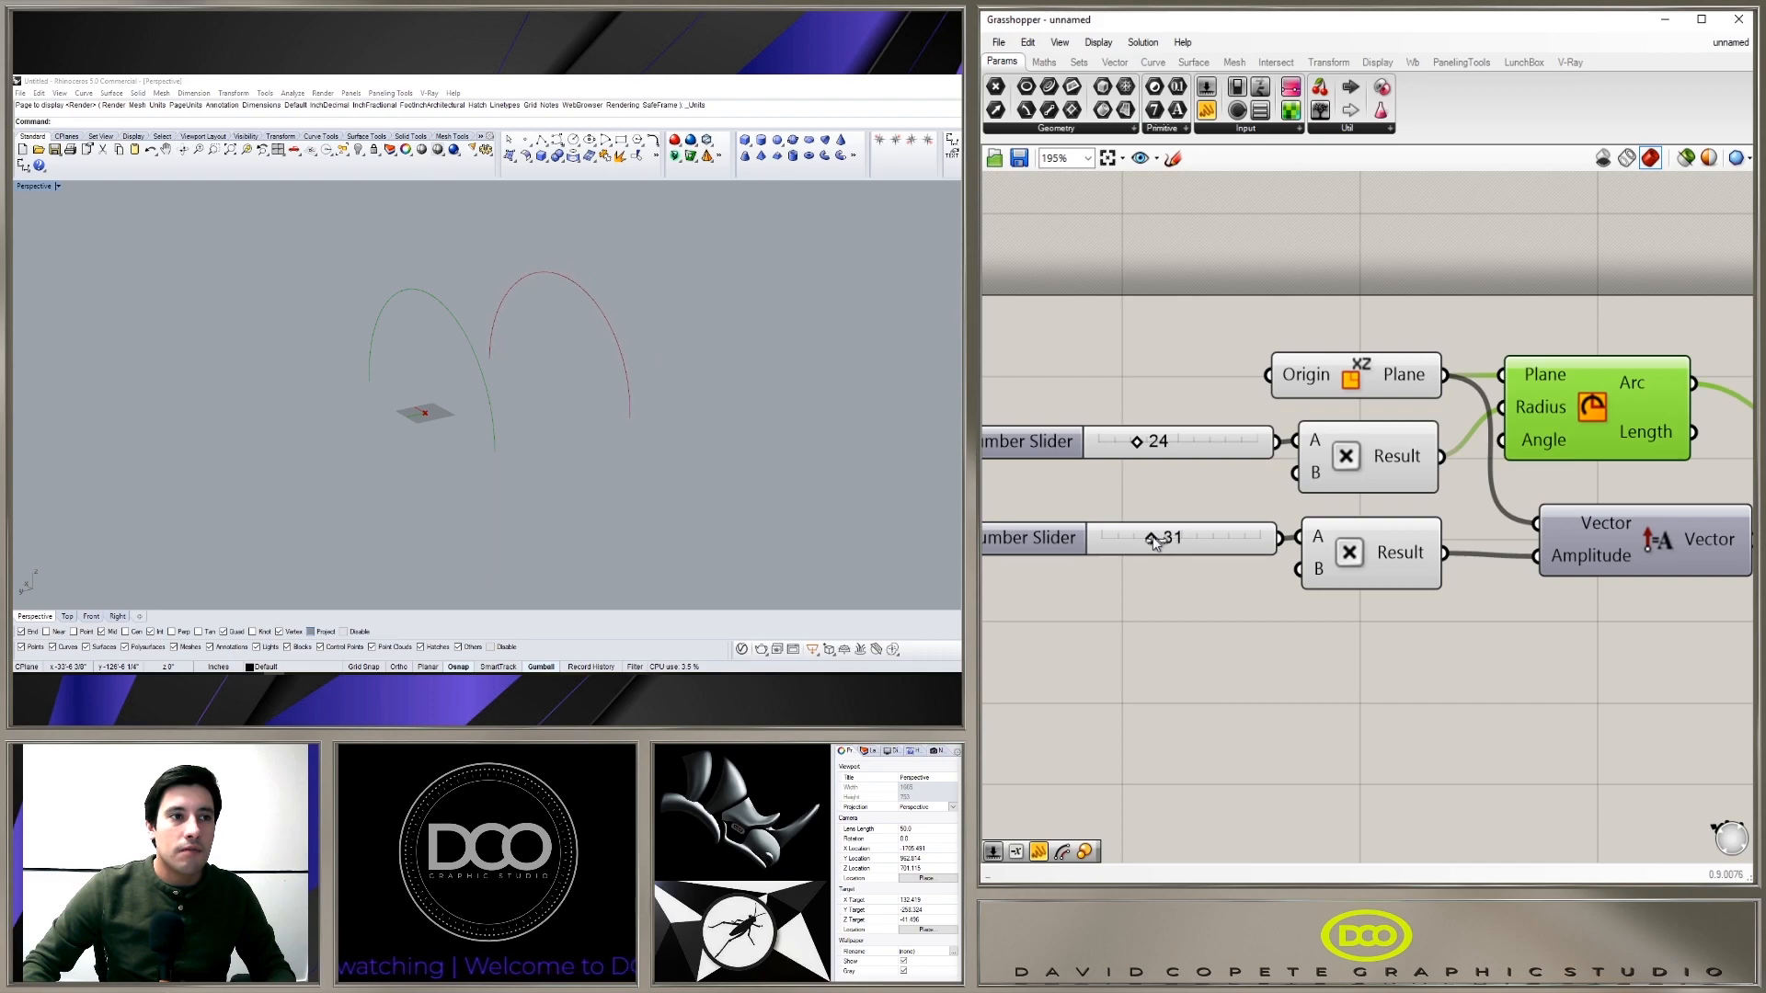
{"action": "left_click_drag", "start_coordinate": [1132, 447], "coordinate": [1128, 448]}
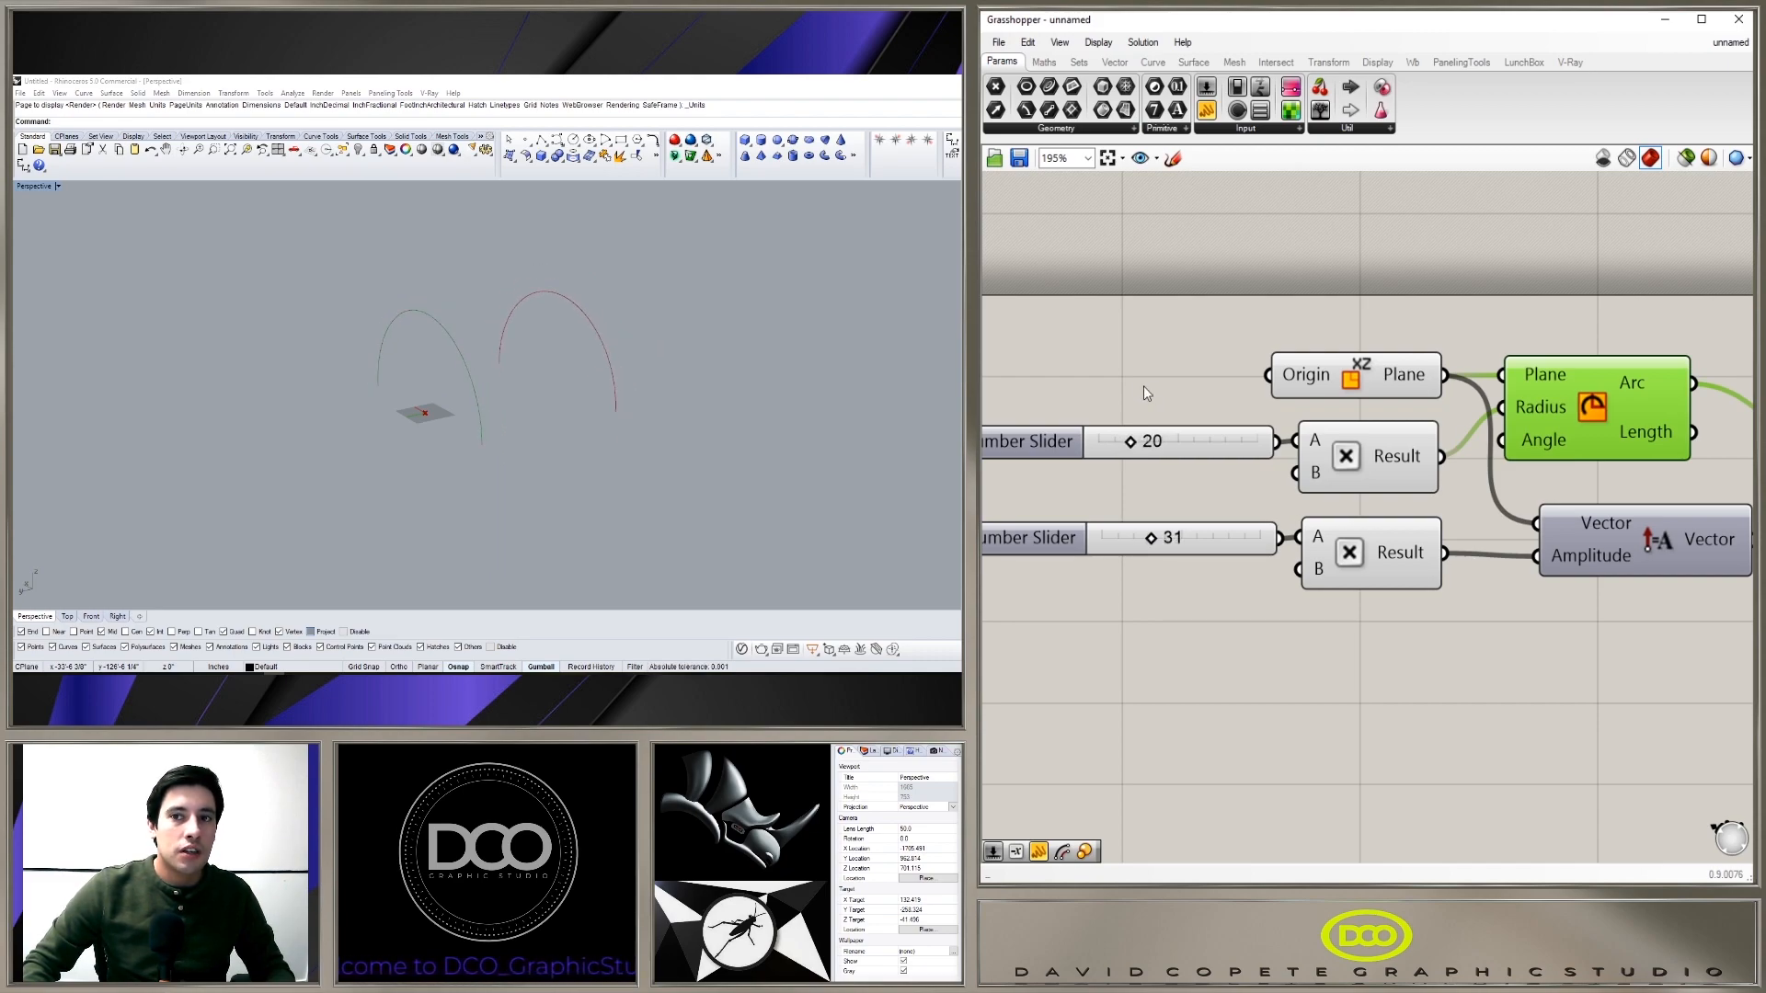
Step: Add a Panel directly above the arc-radius slider and shrink it to fit beside the XZ Plane component
{"action": "scroll", "coordinate": [1145, 399], "scroll_direction": "down", "scroll_amount": 2}
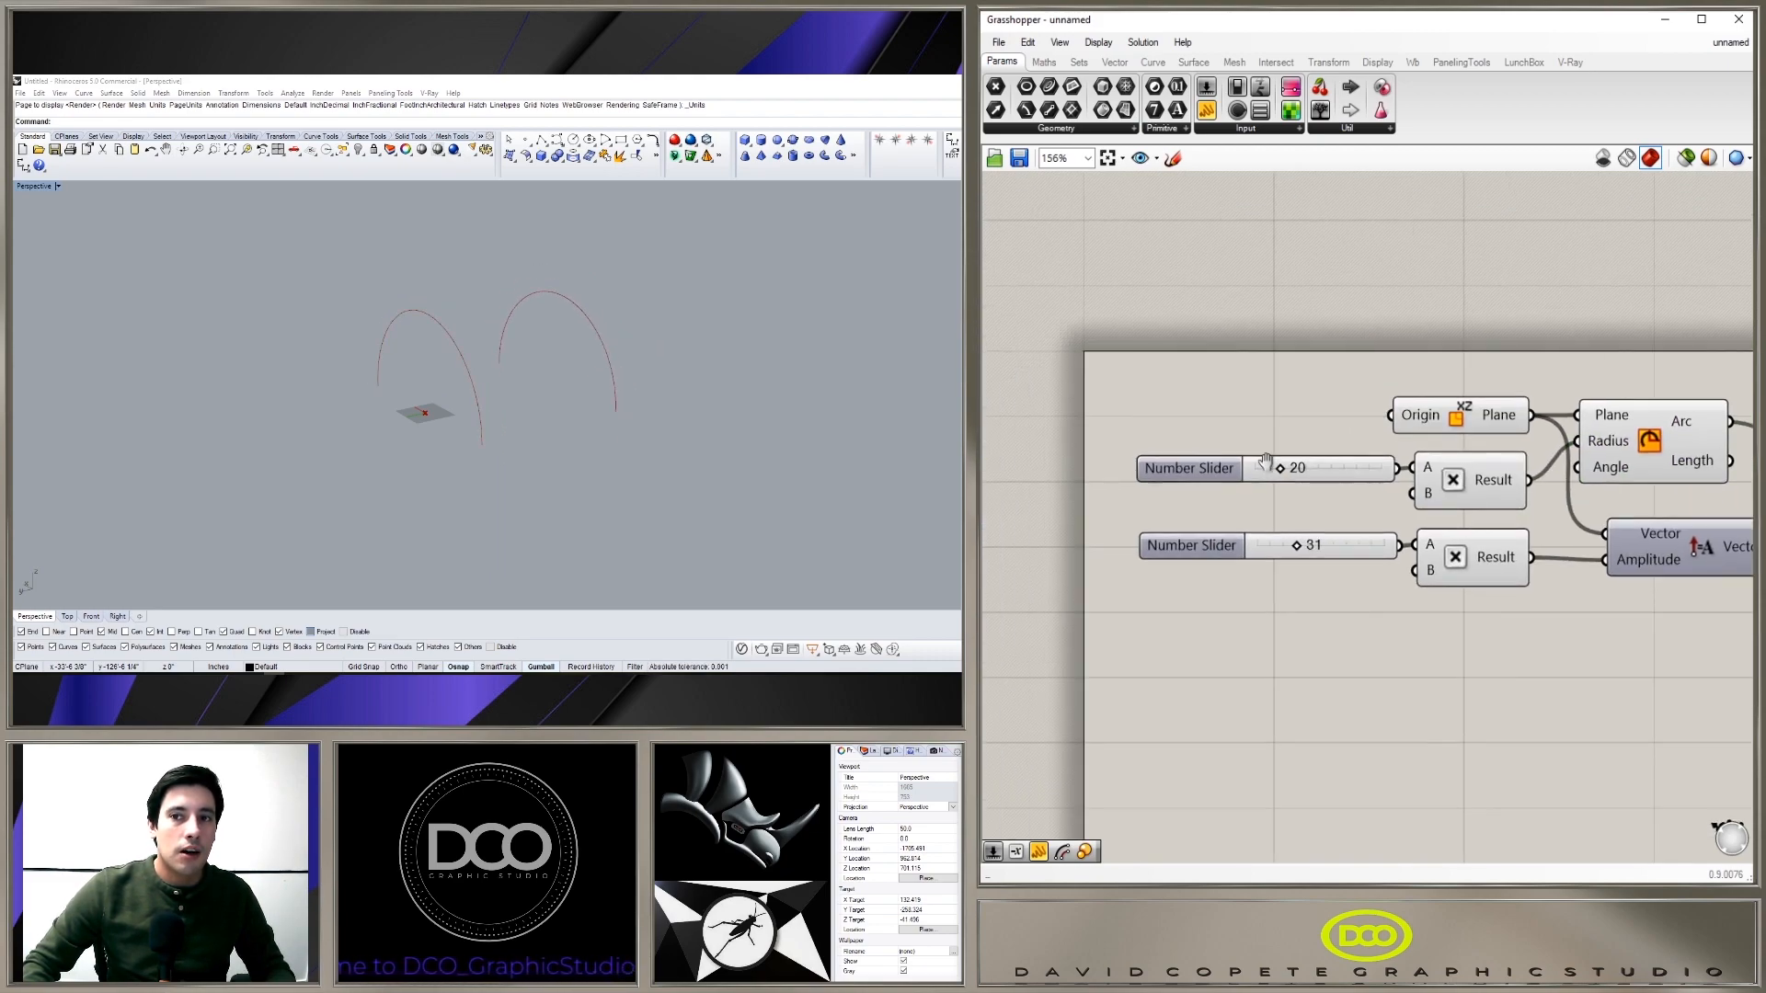
{"action": "double_click", "coordinate": [1212, 368]}
{"action": "type", "text": "panel"}
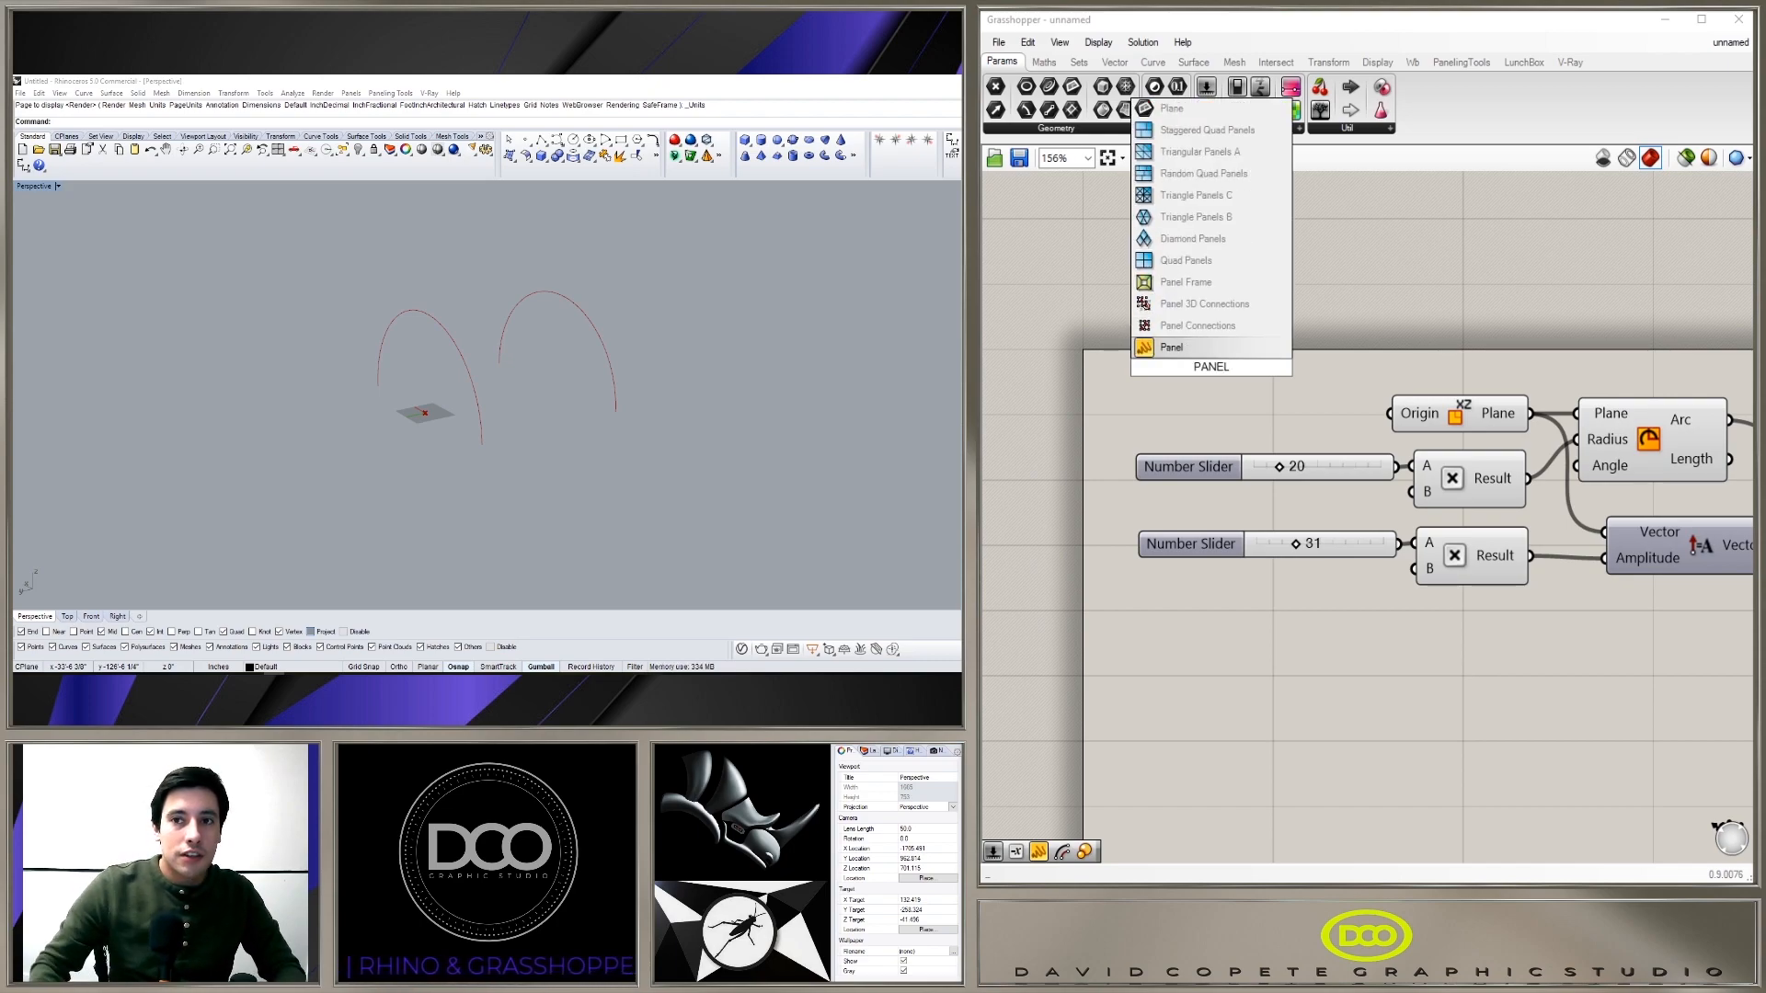
{"action": "left_click", "coordinate": [1183, 351]}
{"action": "left_click_drag", "start_coordinate": [1185, 358], "coordinate": [1211, 370]}
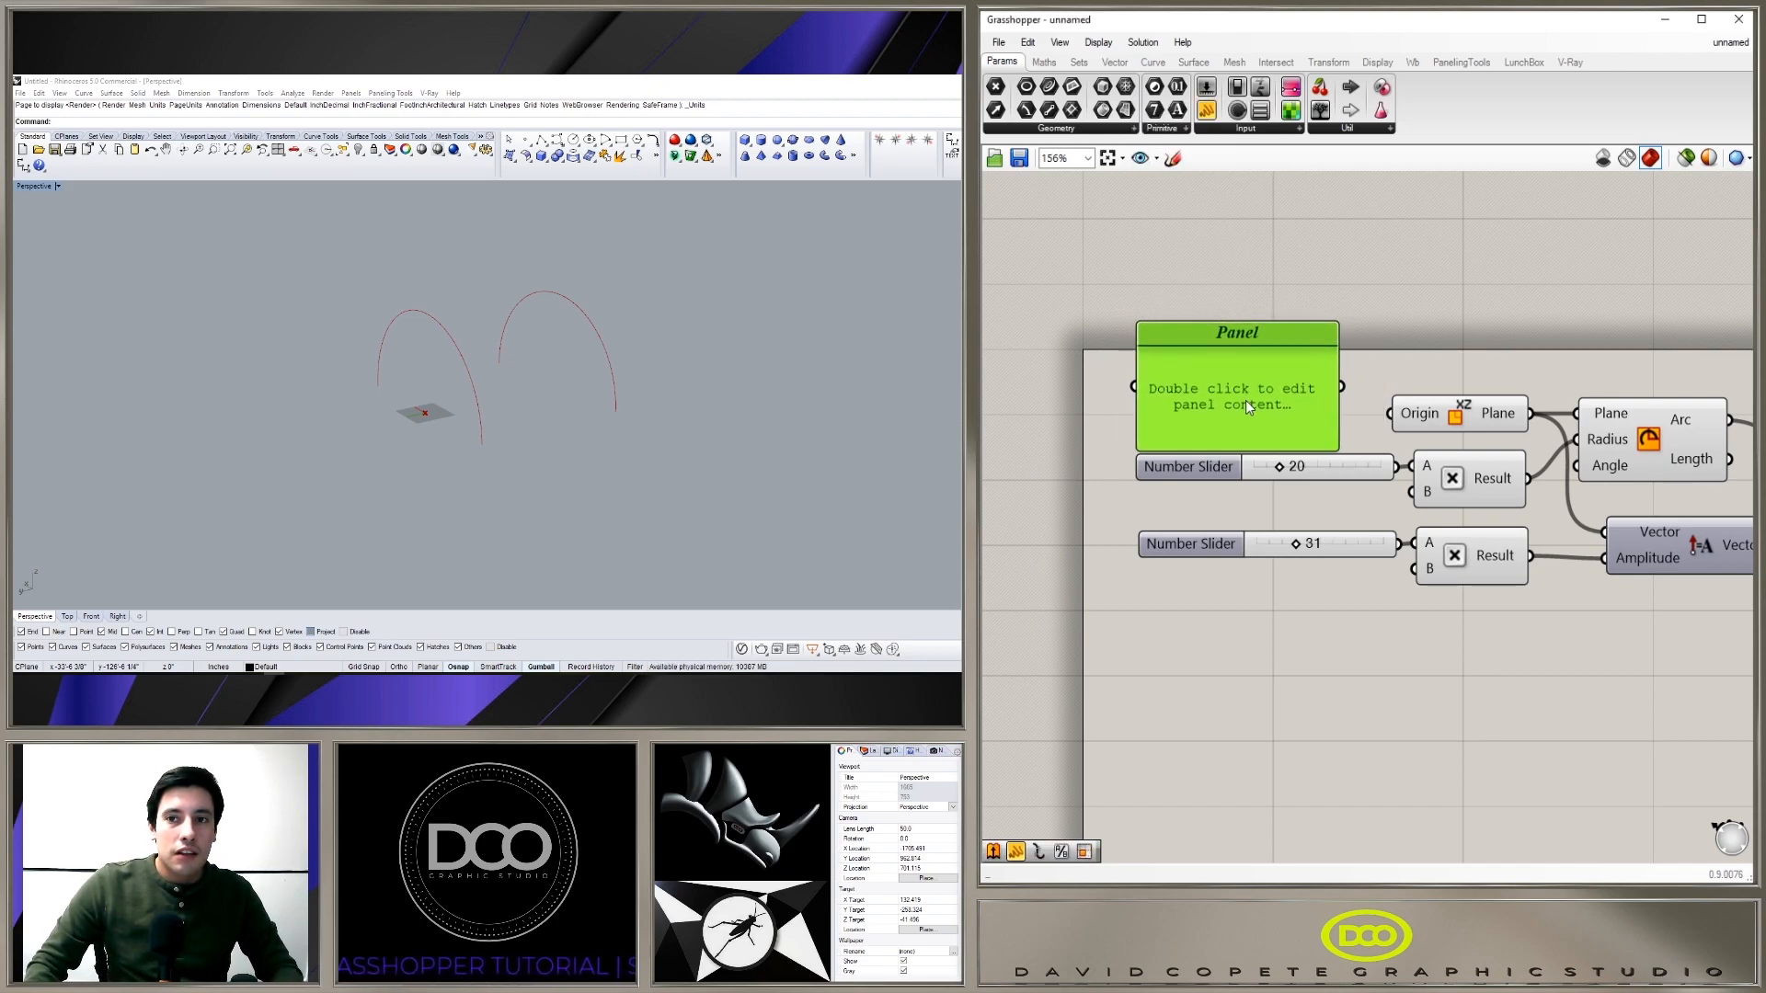
{"action": "left_click_drag", "start_coordinate": [1329, 329], "coordinate": [1304, 379]}
{"action": "scroll", "coordinate": [1278, 359], "scroll_direction": "down", "scroll_amount": 3}
{"action": "left_click", "coordinate": [1275, 353]}
{"action": "scroll", "coordinate": [1260, 321], "scroll_direction": "down", "scroll_amount": 2}
{"action": "scroll", "coordinate": [1222, 328], "scroll_direction": "up", "scroll_amount": 4}
{"action": "scroll", "coordinate": [1222, 328], "scroll_direction": "down", "scroll_amount": 2}
{"action": "right_click_drag", "start_coordinate": [1222, 328], "coordinate": [1298, 420]}
{"action": "scroll", "coordinate": [1298, 419], "scroll_direction": "up", "scroll_amount": 2}
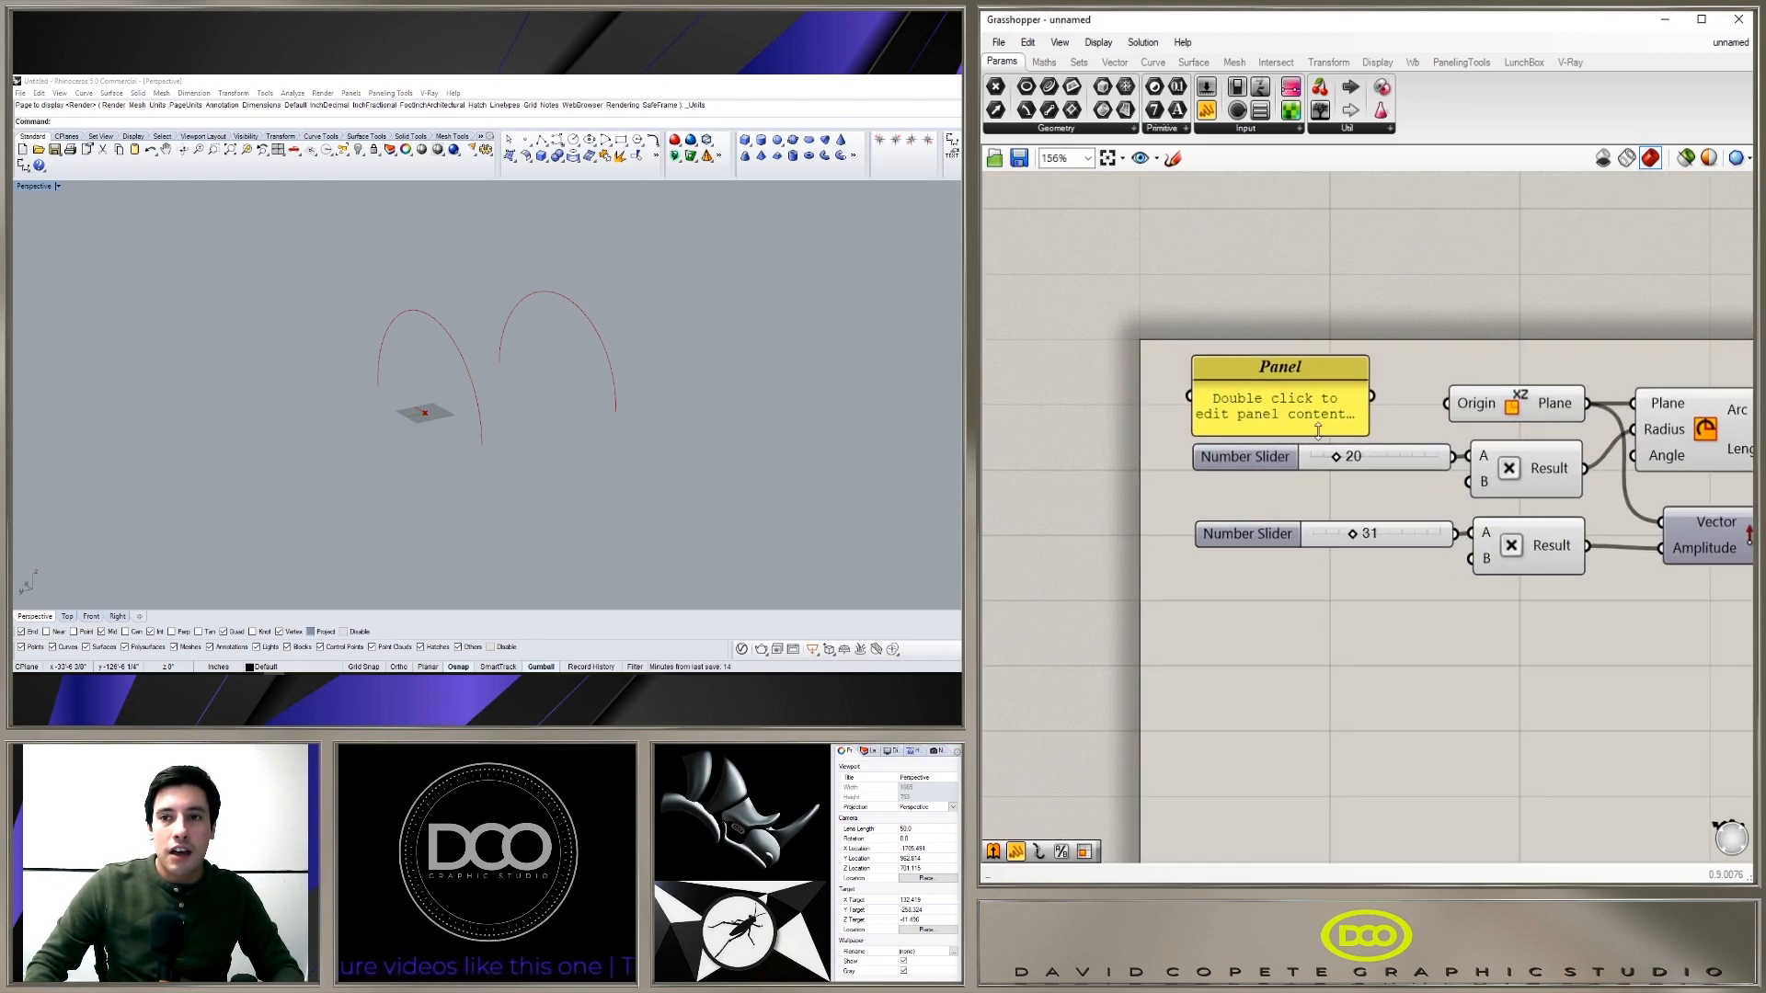
Step: Set the new panel's text to PARENT OBJECT STRUCTURE SIZE
{"action": "scroll", "coordinate": [1283, 426], "scroll_direction": "up", "scroll_amount": 1}
{"action": "double_click", "coordinate": [1285, 417]}
{"action": "type", "text": "PARENT OBE"}
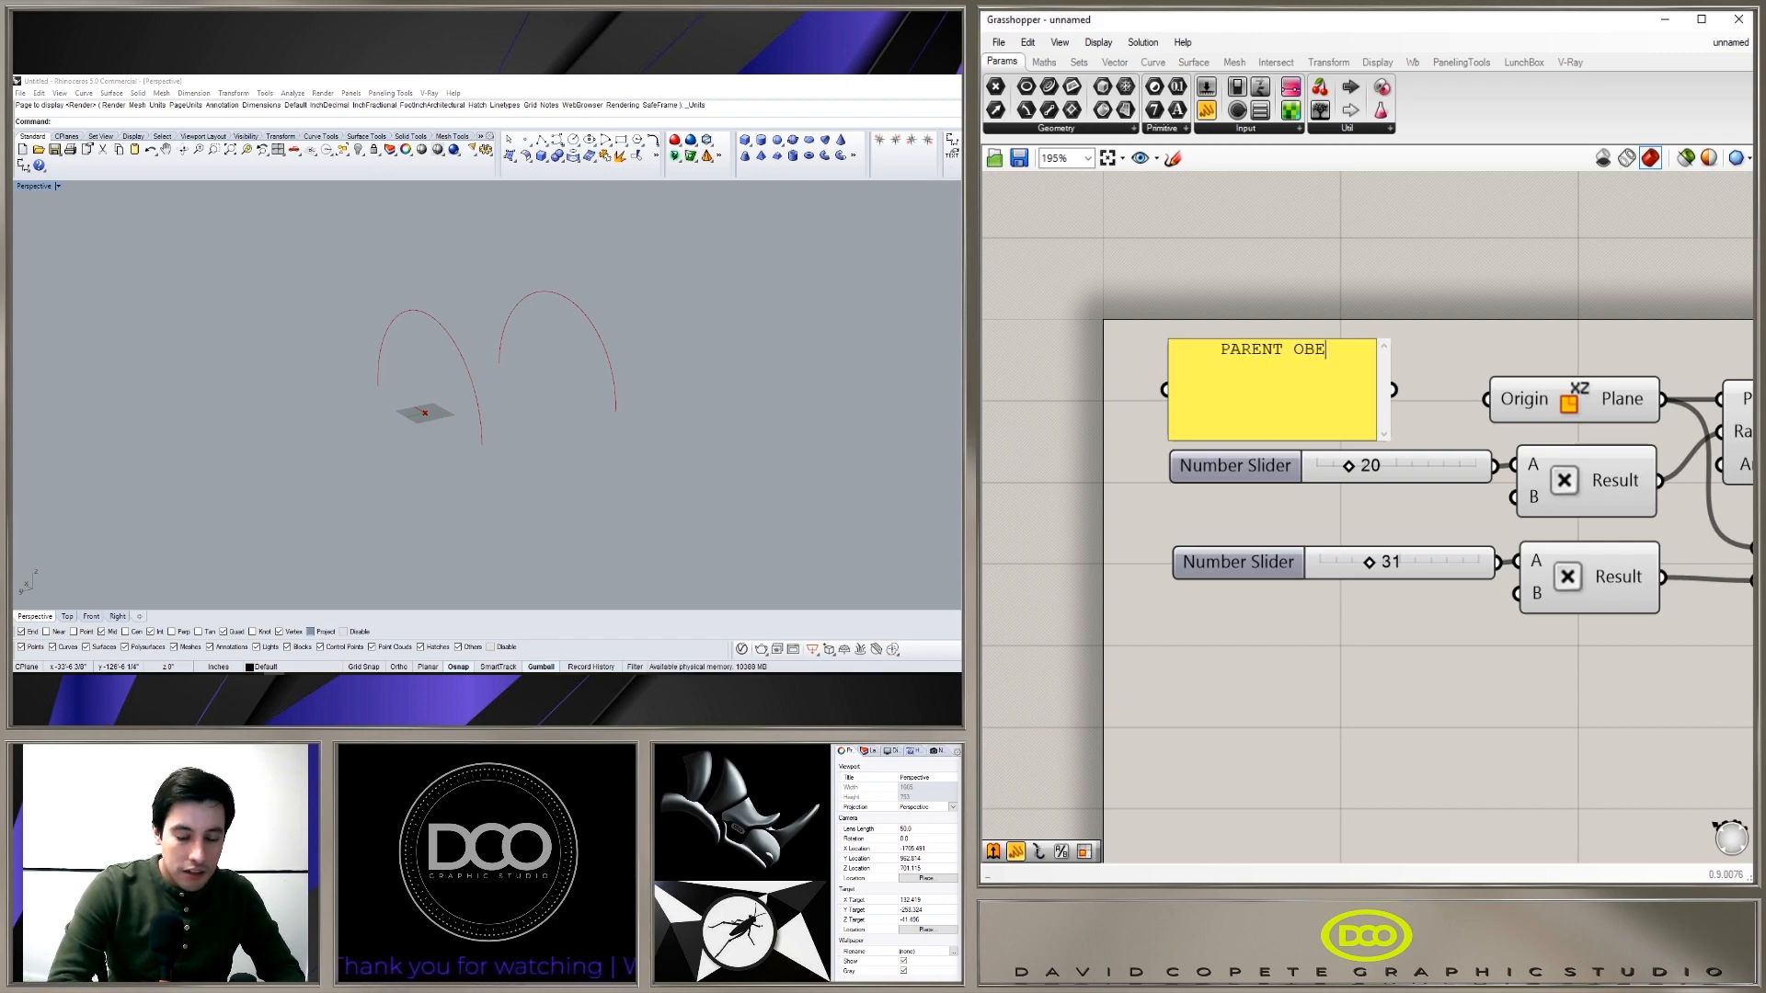
{"action": "key", "text": "BackSpace"}
{"action": "type", "text": "JECT "}
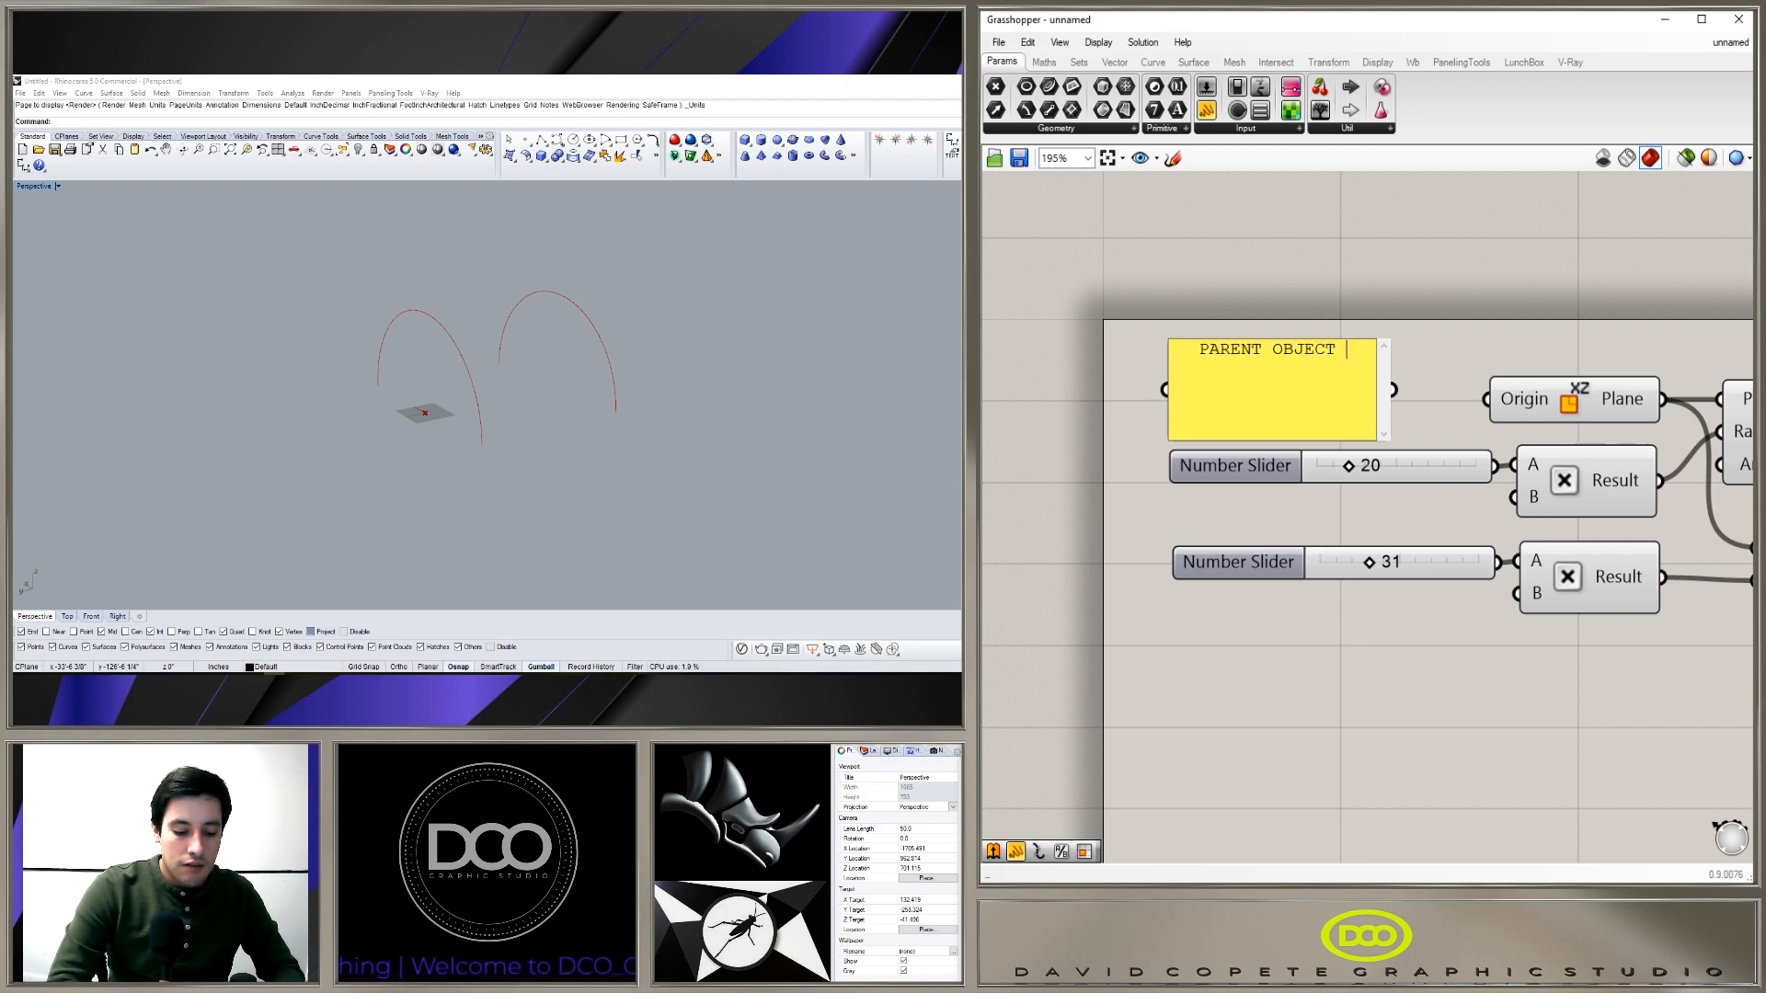
{"action": "type", "text": "STRUCTURE S"}
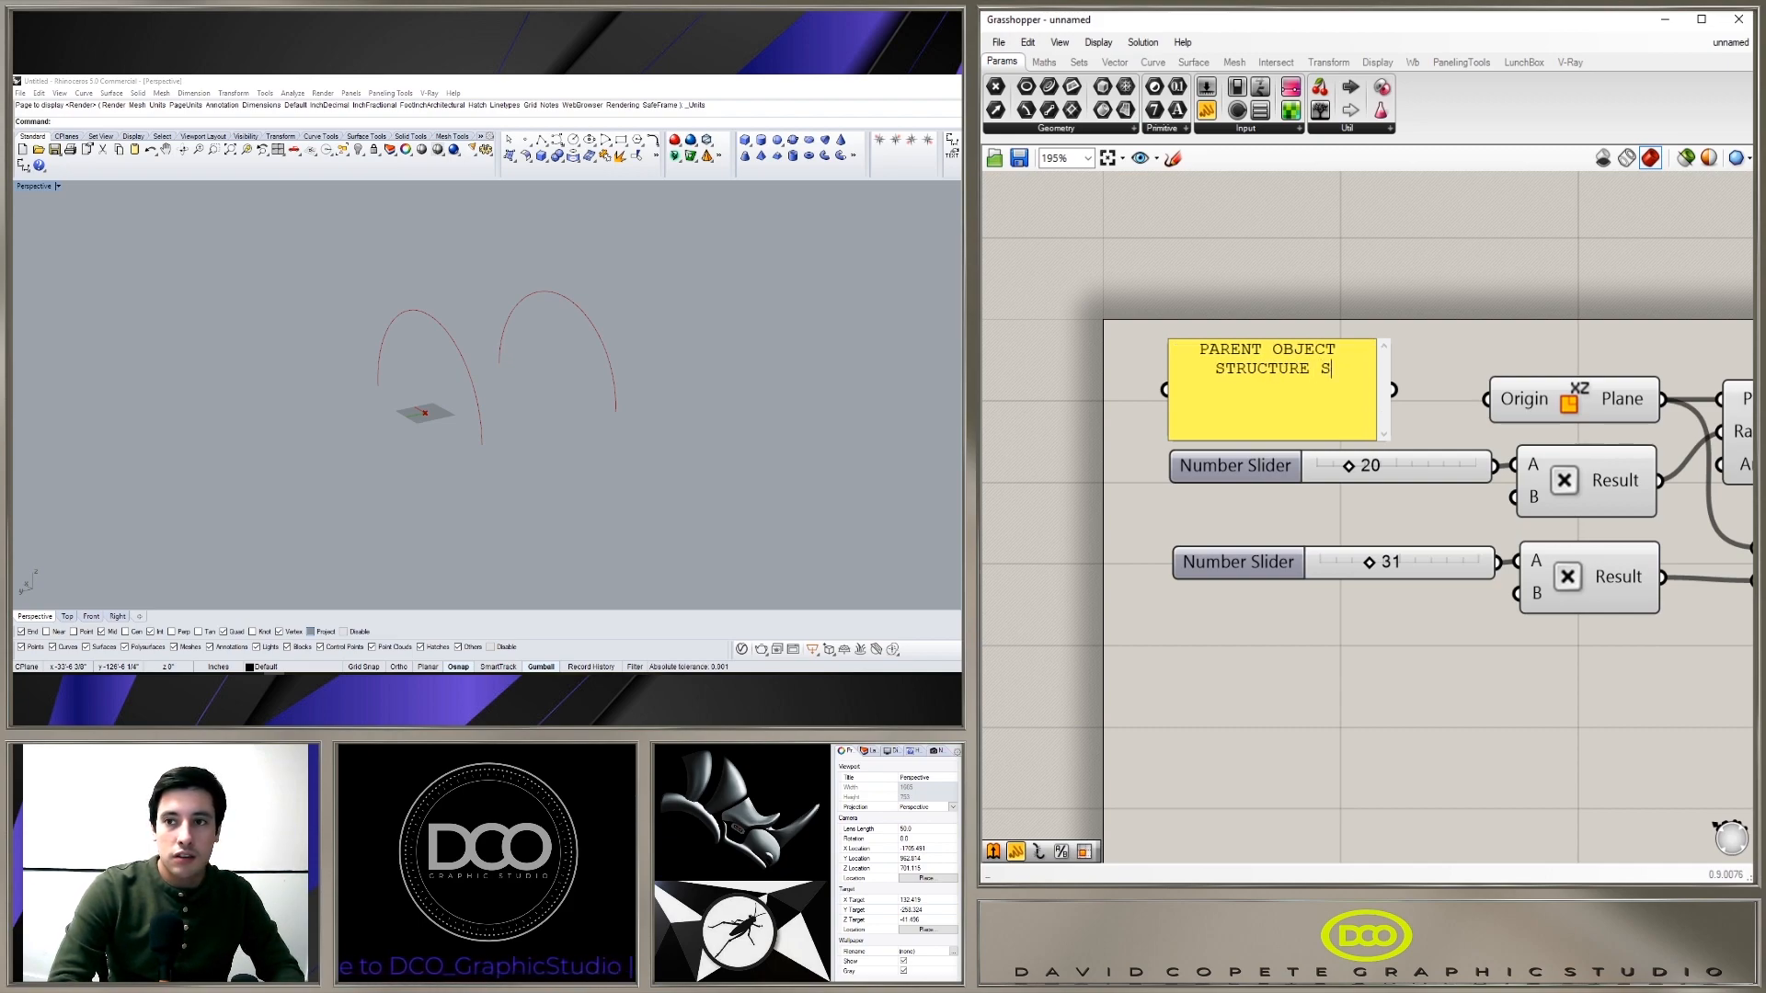
{"action": "type", "text": "IZE"}
{"action": "left_click", "coordinate": [1475, 305]}
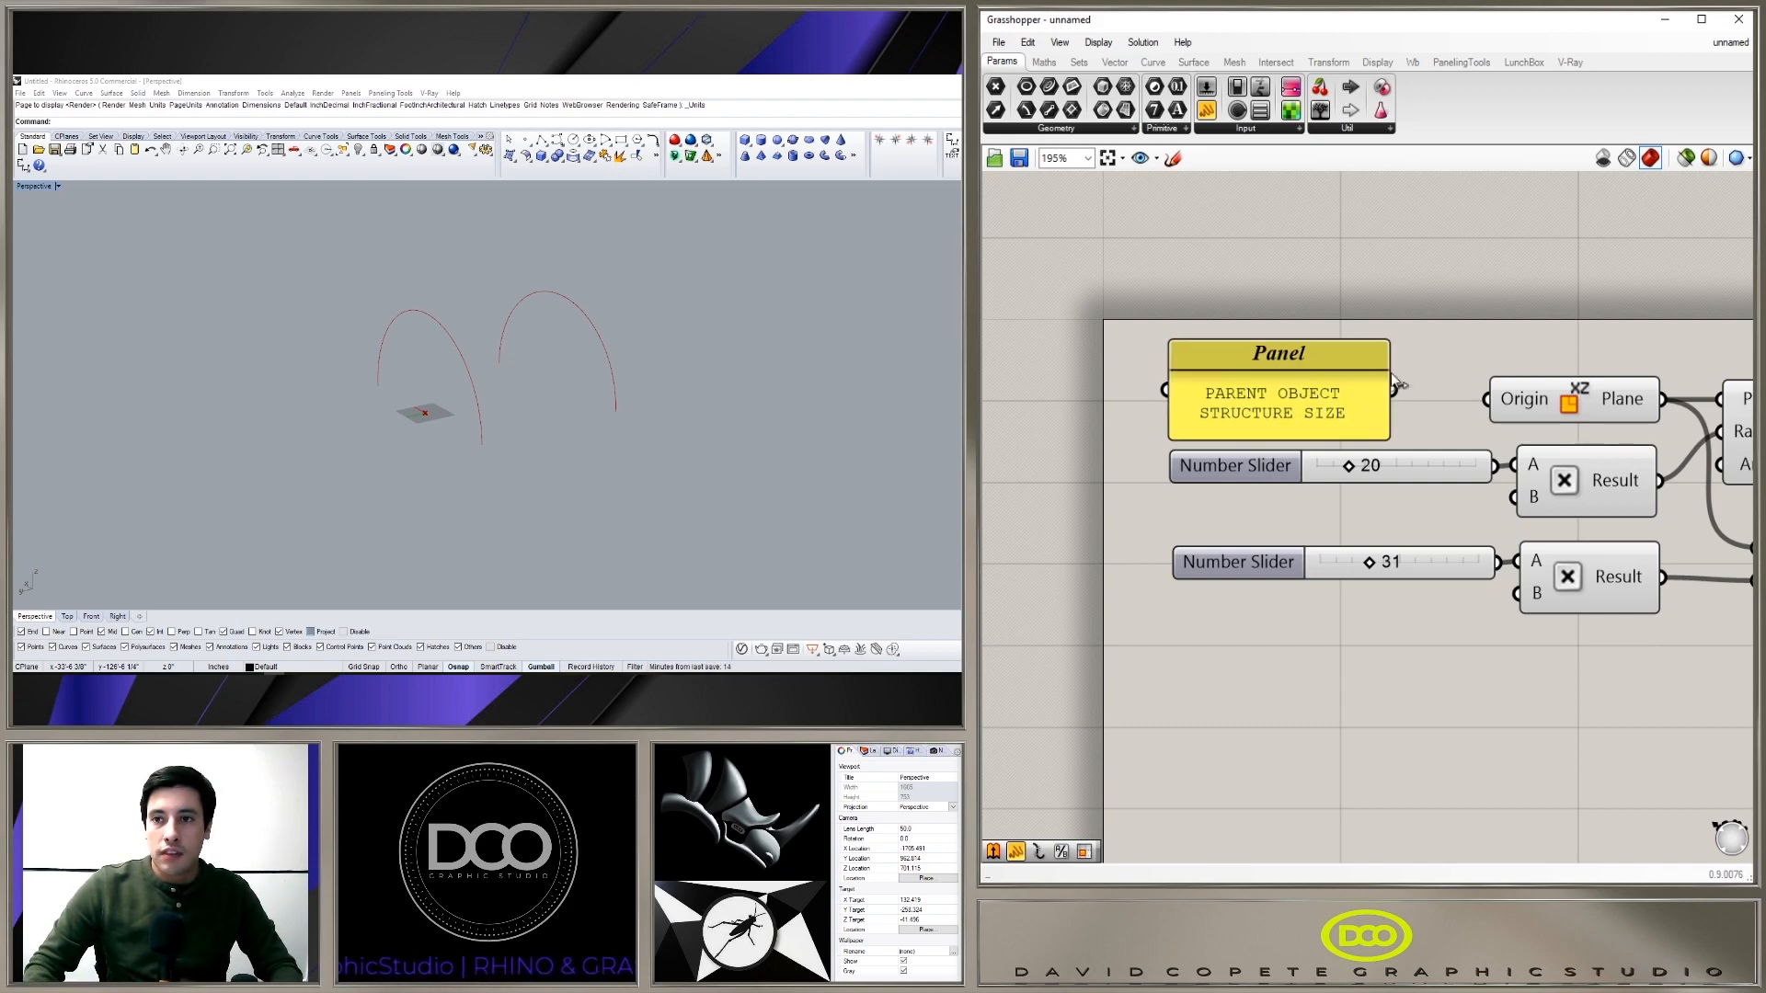
Step: Copy the label panel below the amplitude slider and set its text to STRUCTURE LENGTH
{"action": "scroll", "coordinate": [1427, 361], "scroll_direction": "down", "scroll_amount": 1}
{"action": "right_click_drag", "start_coordinate": [1435, 445], "coordinate": [1359, 427]}
{"action": "left_click_drag", "start_coordinate": [1269, 377], "coordinate": [1273, 567], "text": "alt"}
{"action": "double_click", "coordinate": [1273, 567]}
{"action": "left_click", "coordinate": [1337, 478]}
{"action": "key", "text": "ctrl+a"}
{"action": "type", "text": "STRUCTURE LENG"}
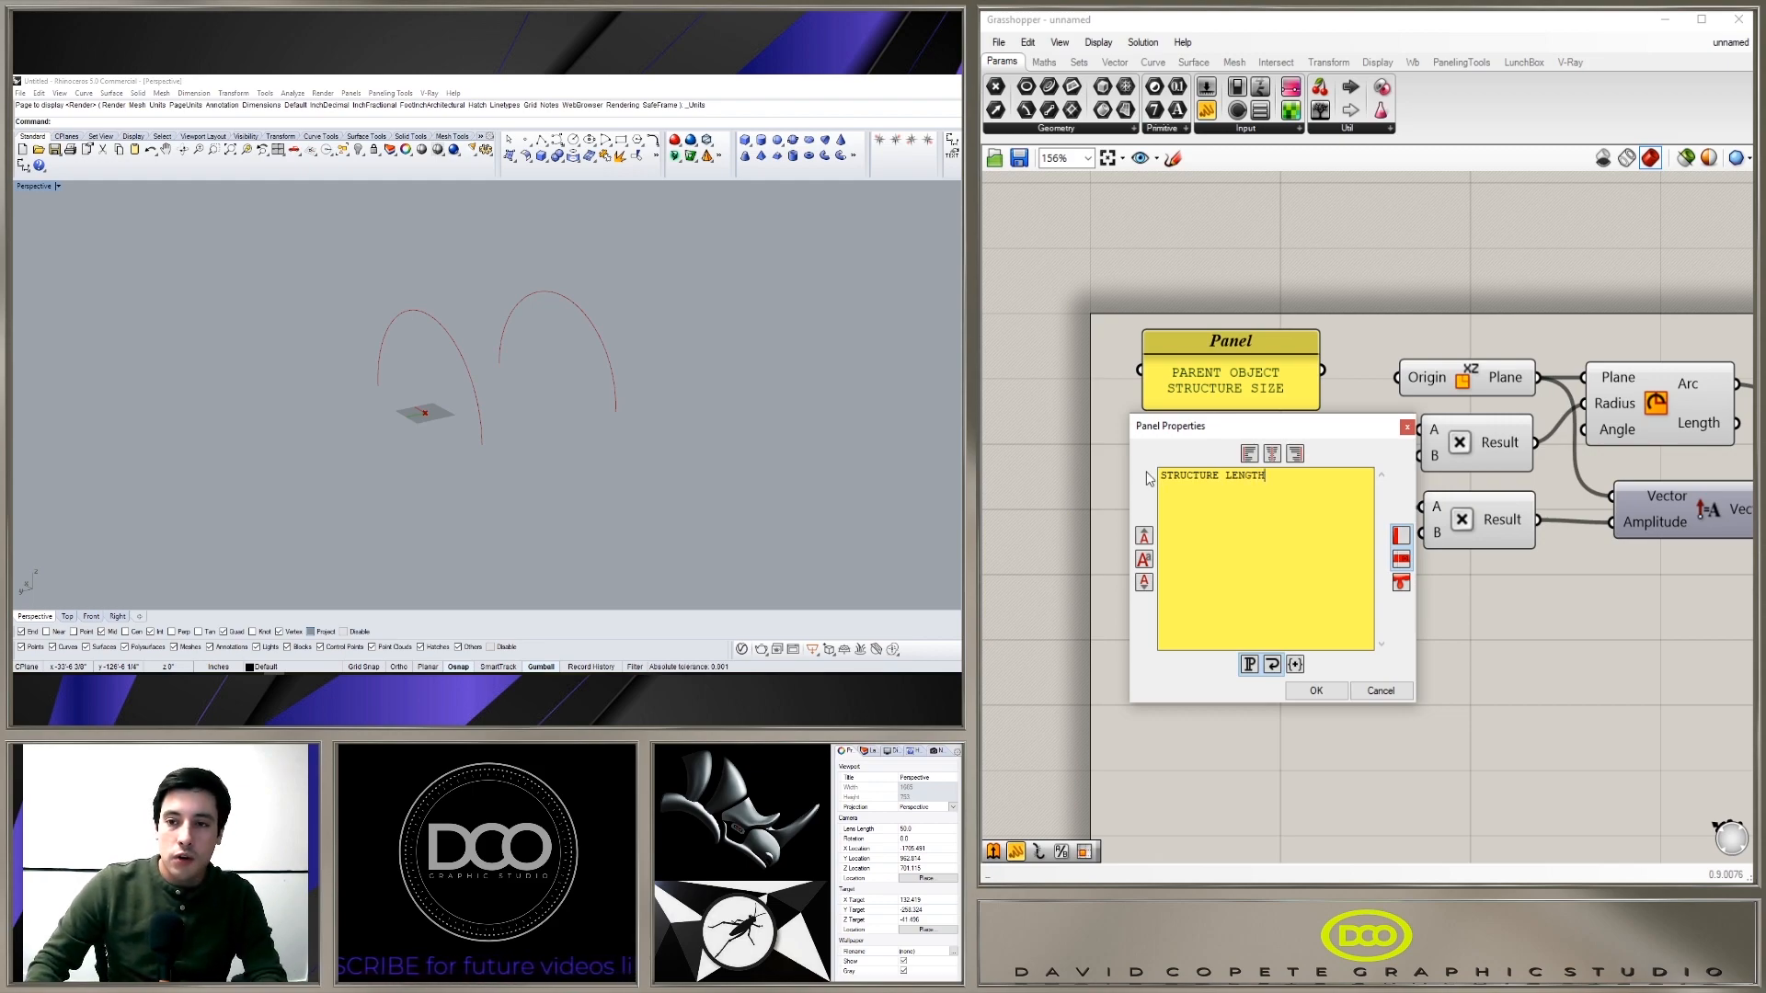
{"action": "left_click", "coordinate": [1316, 691]}
{"action": "left_click", "coordinate": [1292, 640]}
{"action": "scroll", "coordinate": [1377, 679], "scroll_direction": "down", "scroll_amount": 5}
{"action": "scroll", "coordinate": [1376, 679], "scroll_direction": "up", "scroll_amount": 2}
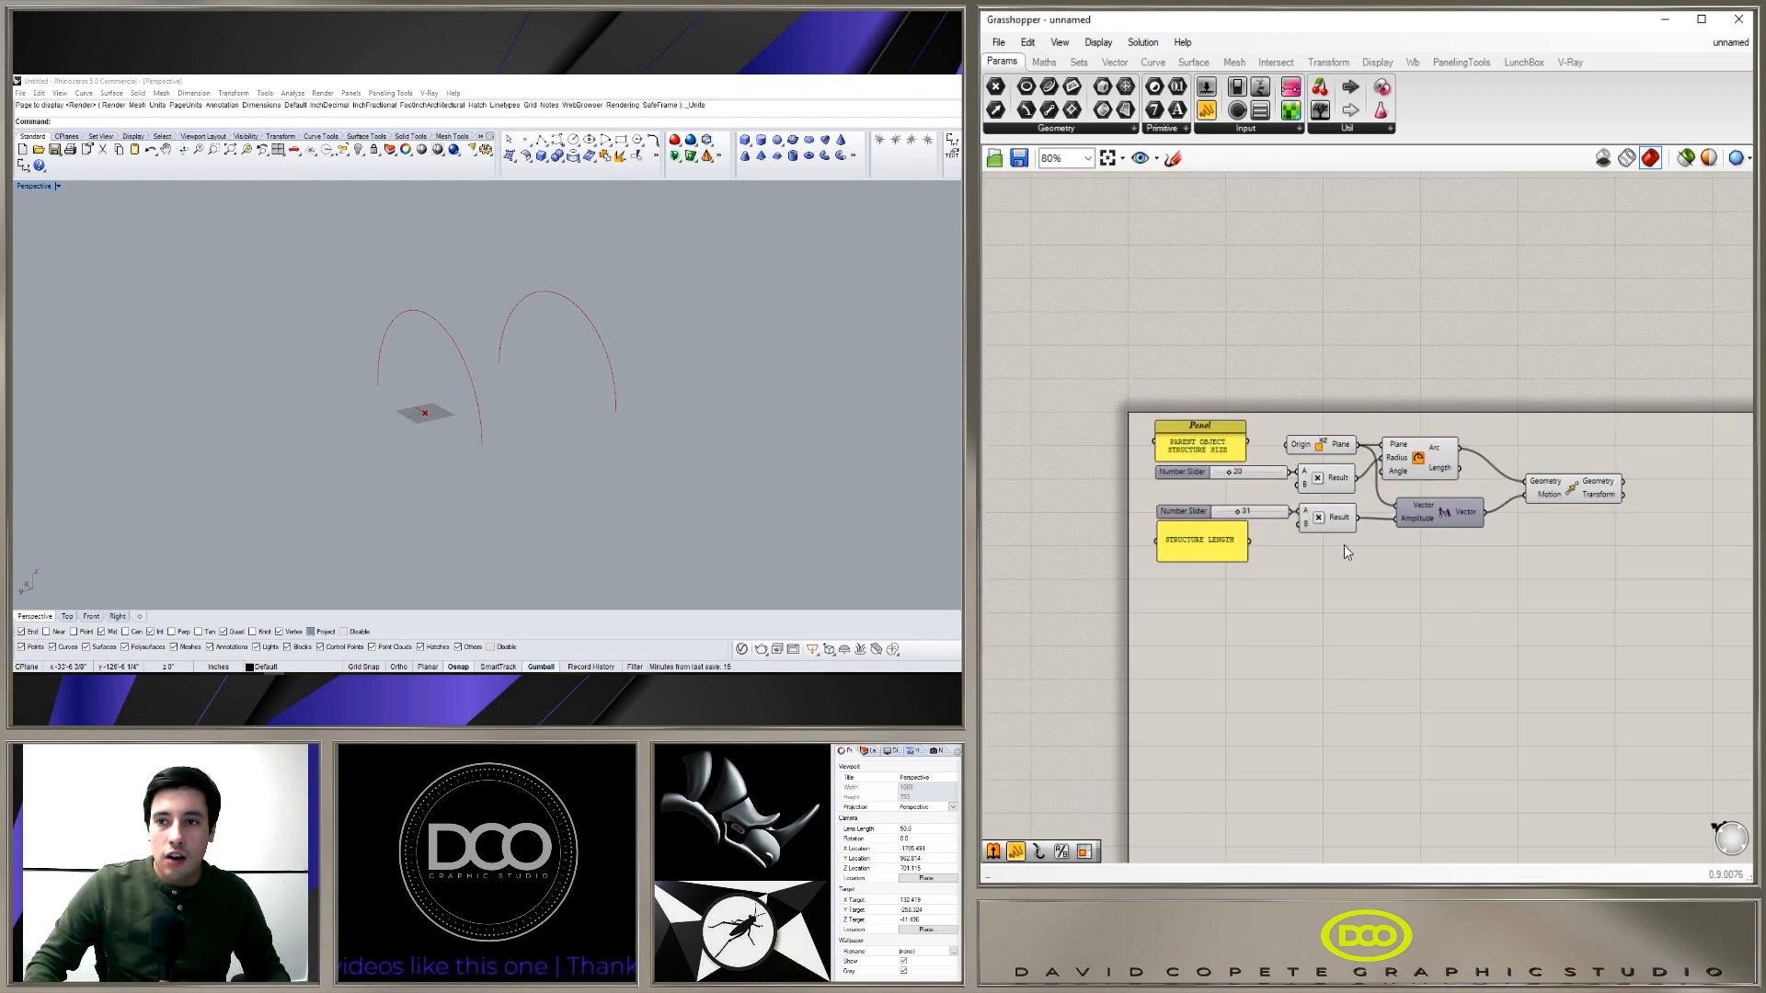
Step: Move the whole definition slightly down the canvas and reduce the height of the STRUCTURE LENGTH panel
{"action": "left_click_drag", "start_coordinate": [1679, 607], "coordinate": [1219, 458]}
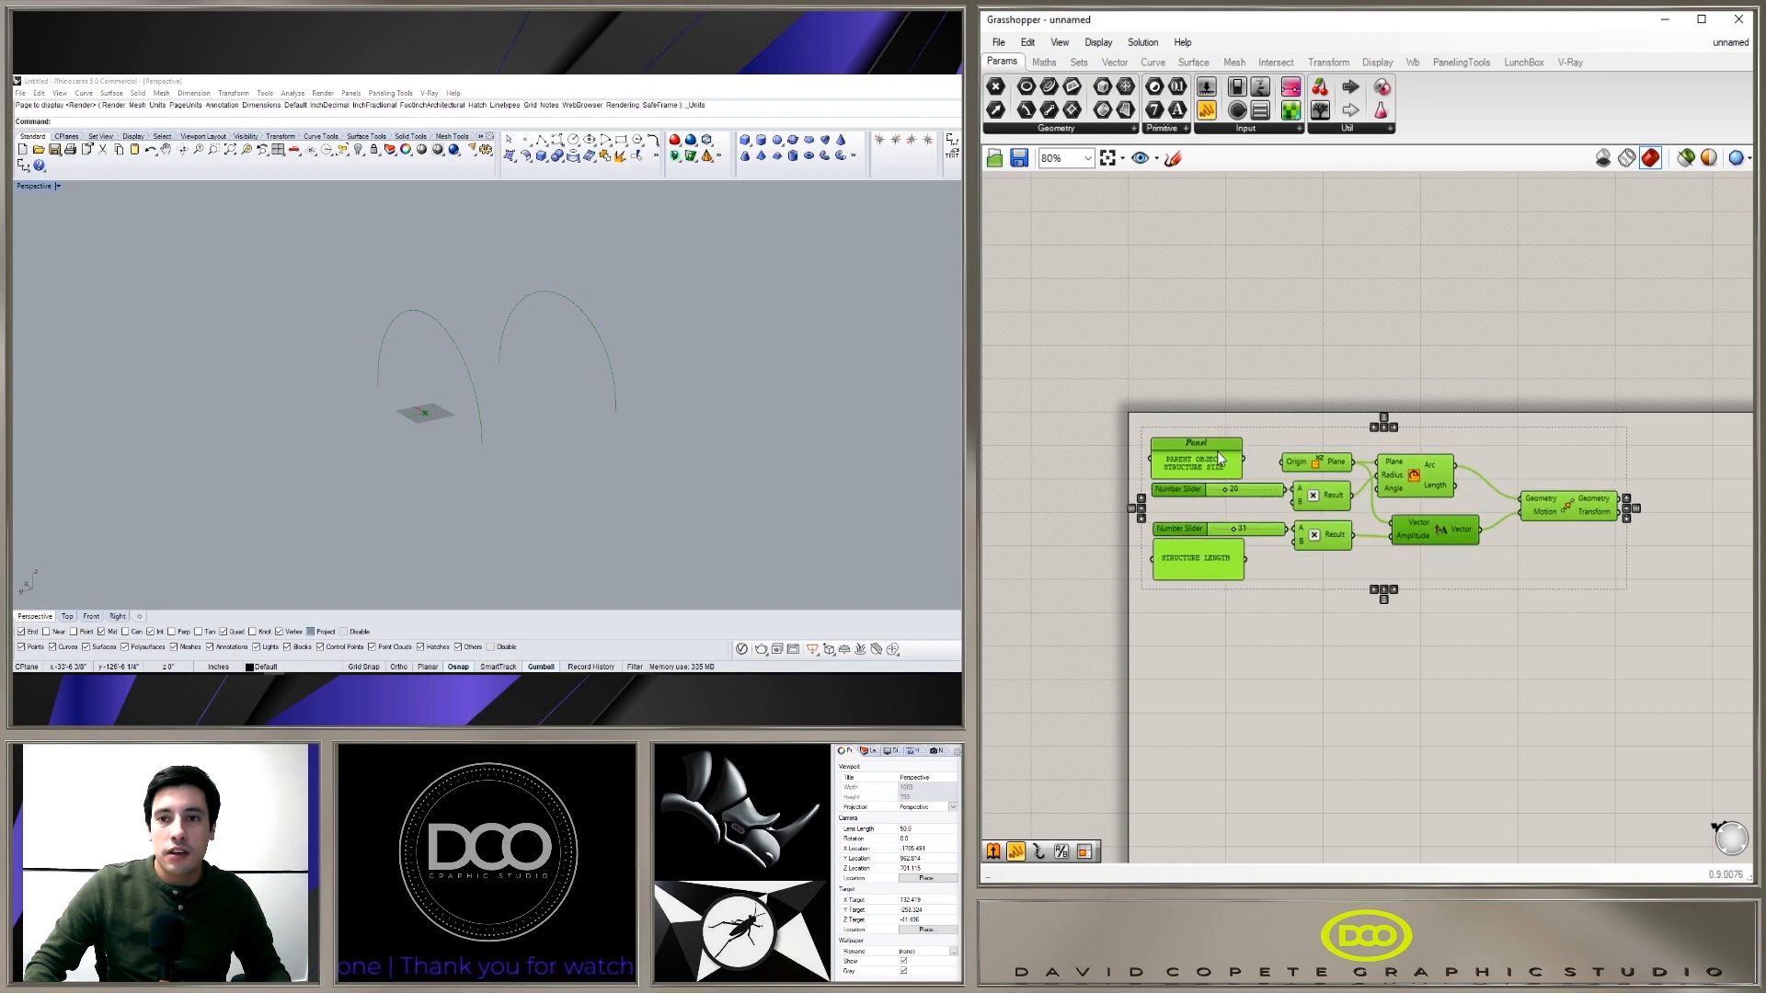
{"action": "left_click", "coordinate": [1207, 340]}
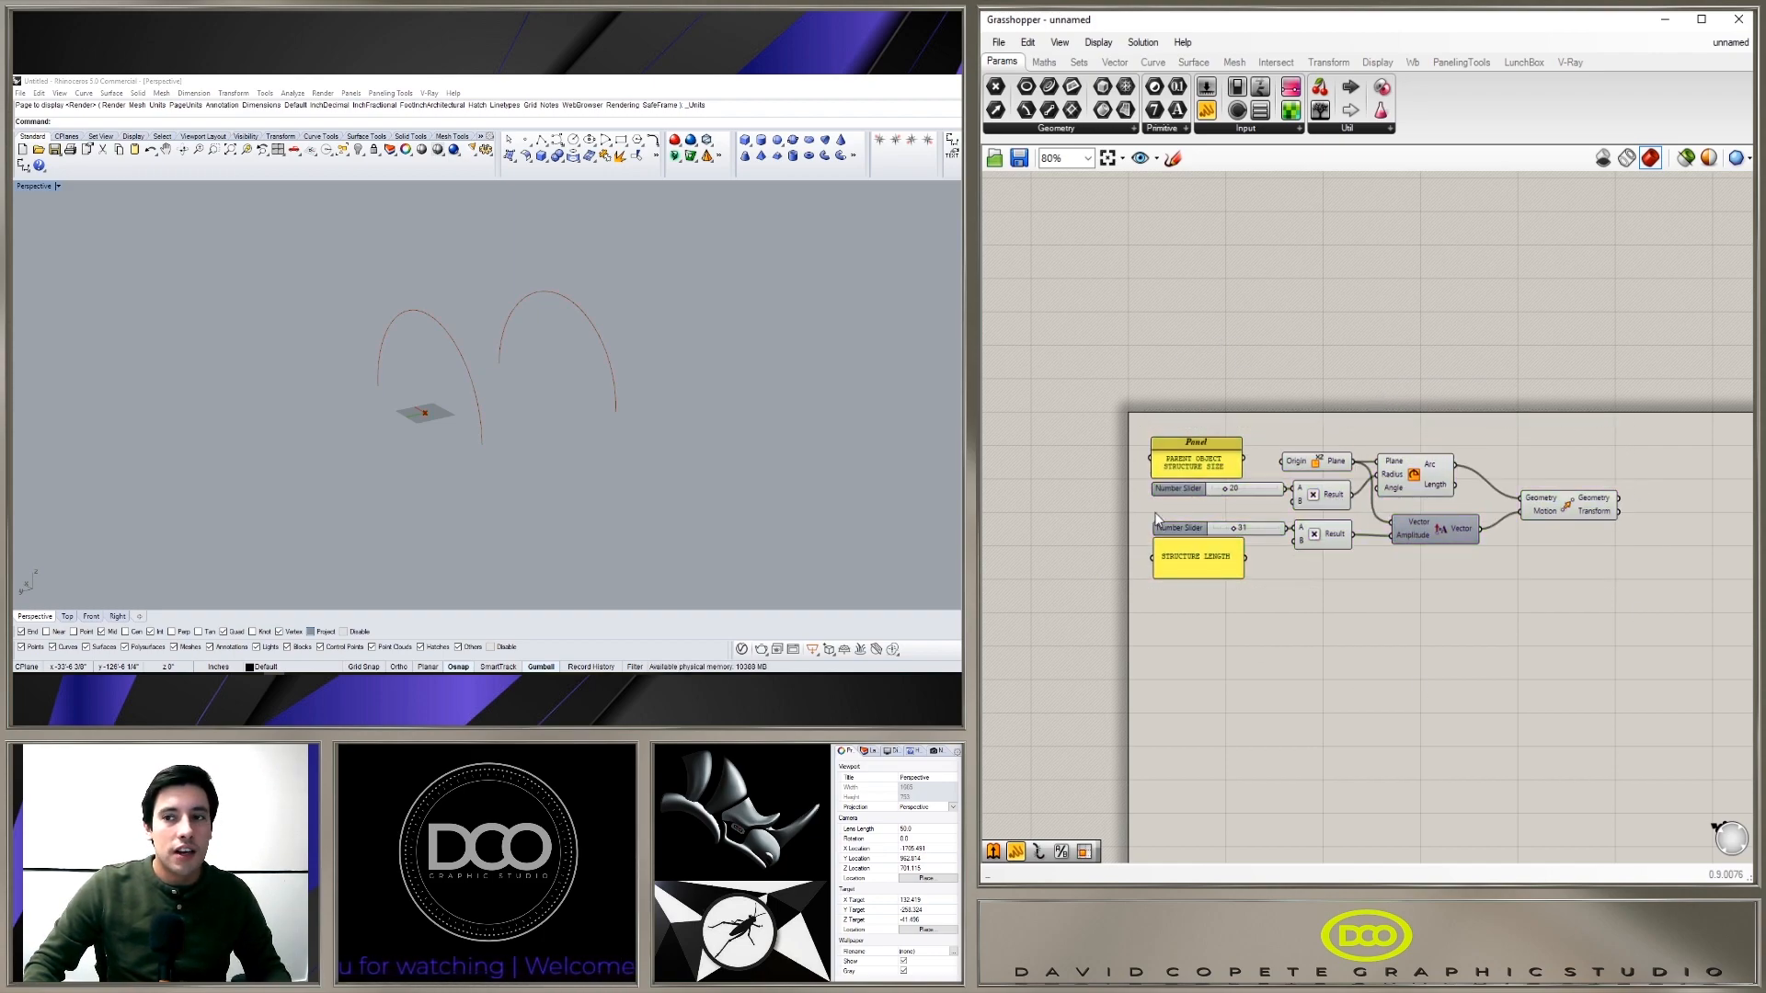
{"action": "right_click_drag", "start_coordinate": [1635, 542], "coordinate": [1576, 536]}
{"action": "scroll", "coordinate": [1358, 481], "scroll_direction": "down", "scroll_amount": 1}
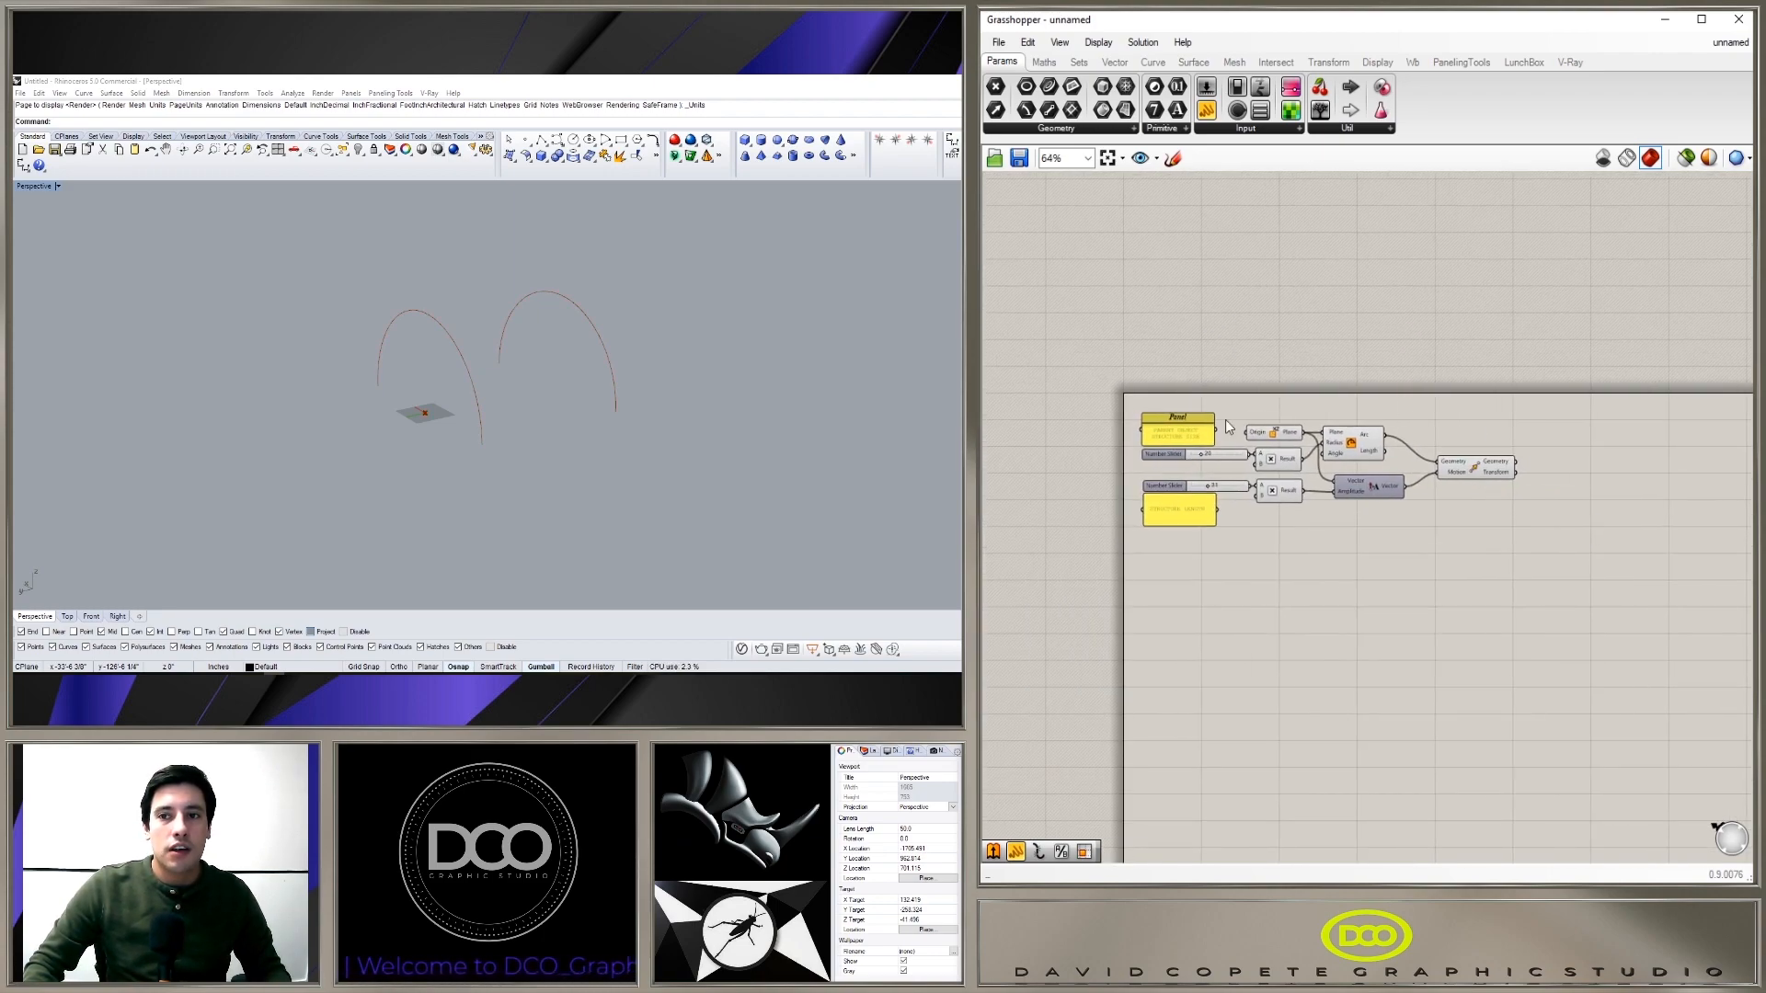
{"action": "scroll", "coordinate": [1158, 465], "scroll_direction": "up", "scroll_amount": 4}
{"action": "left_click_drag", "start_coordinate": [1204, 559], "coordinate": [1204, 539]}
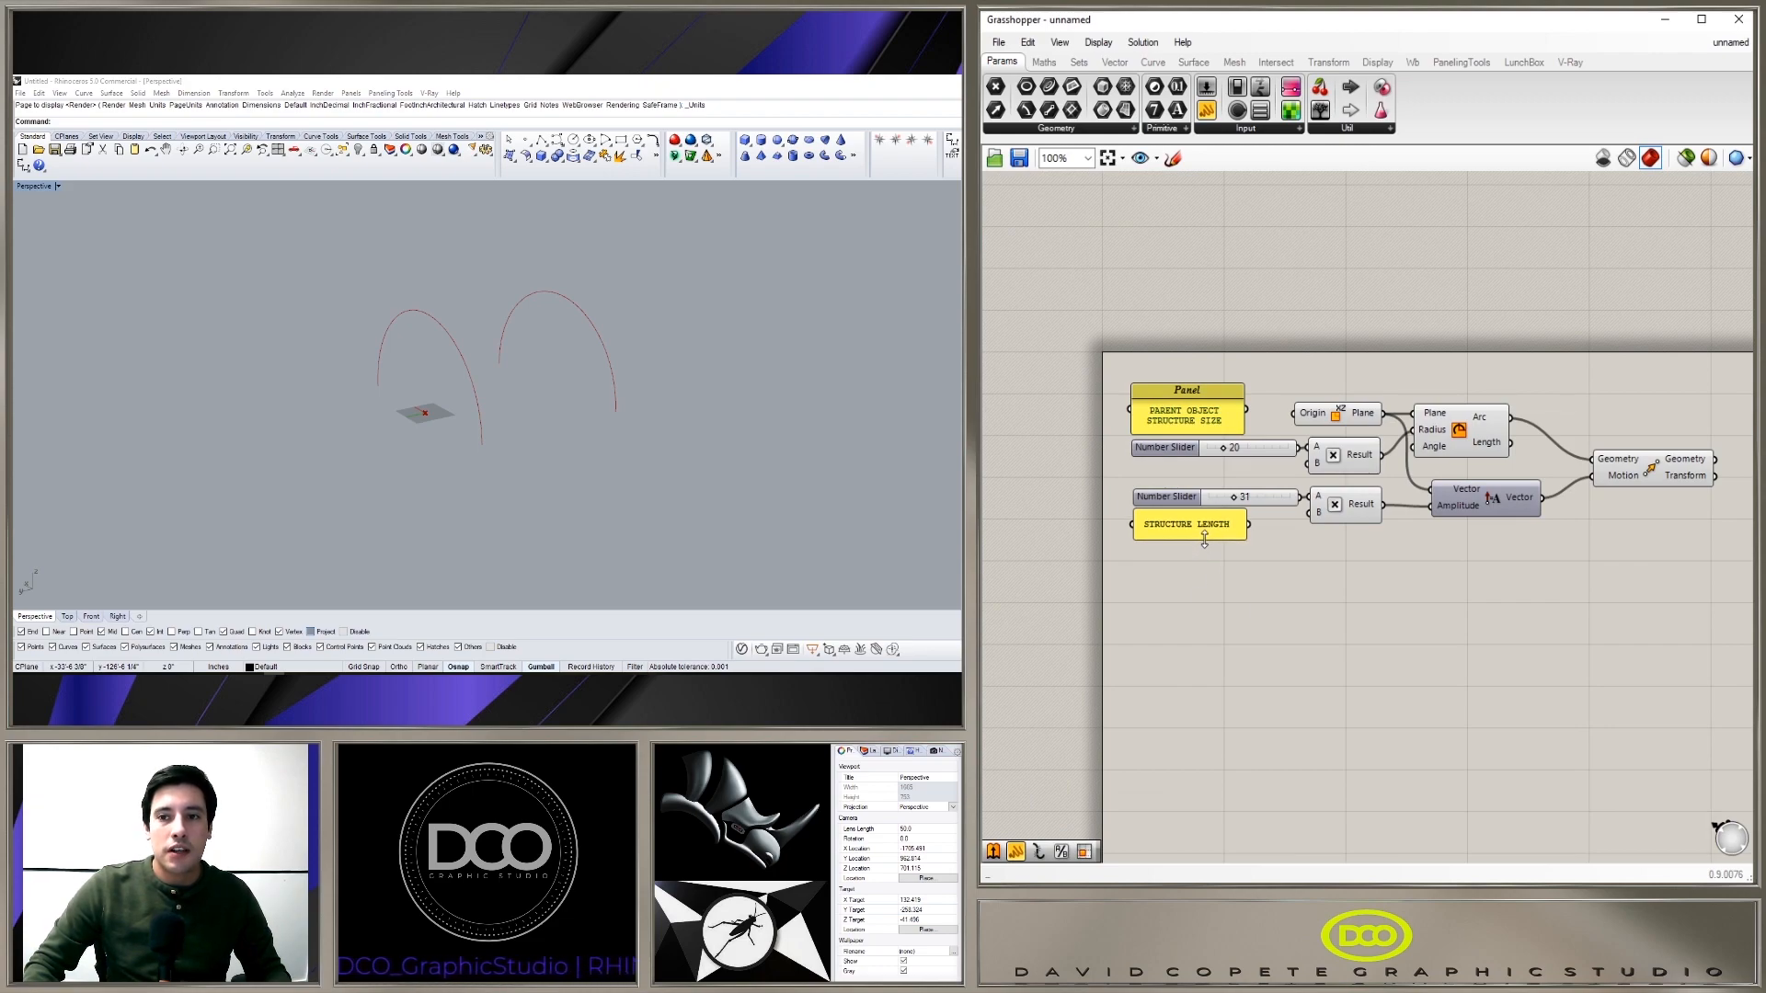
{"action": "right_click_drag", "start_coordinate": [1631, 337], "coordinate": [1506, 330]}
{"action": "scroll", "coordinate": [1637, 405], "scroll_direction": "down", "scroll_amount": 2}
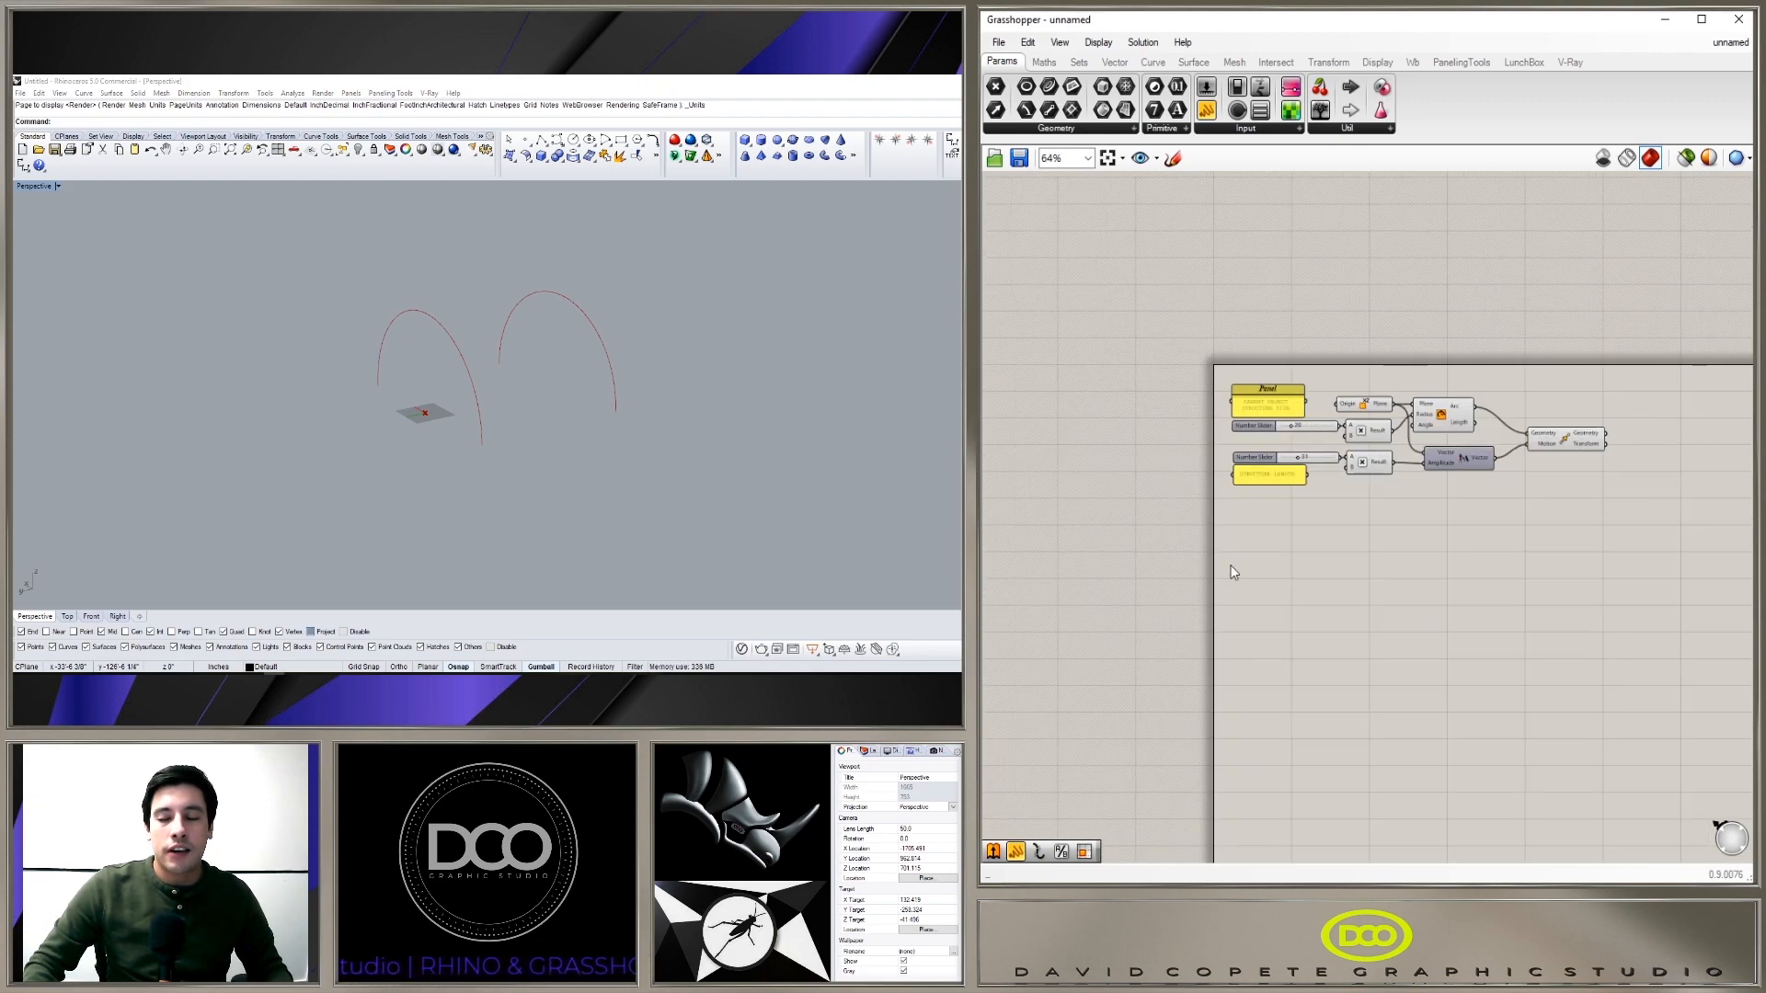
Step: Add a Mirror component and place it above and beyond the Move component
{"action": "left_click", "coordinate": [1563, 438]}
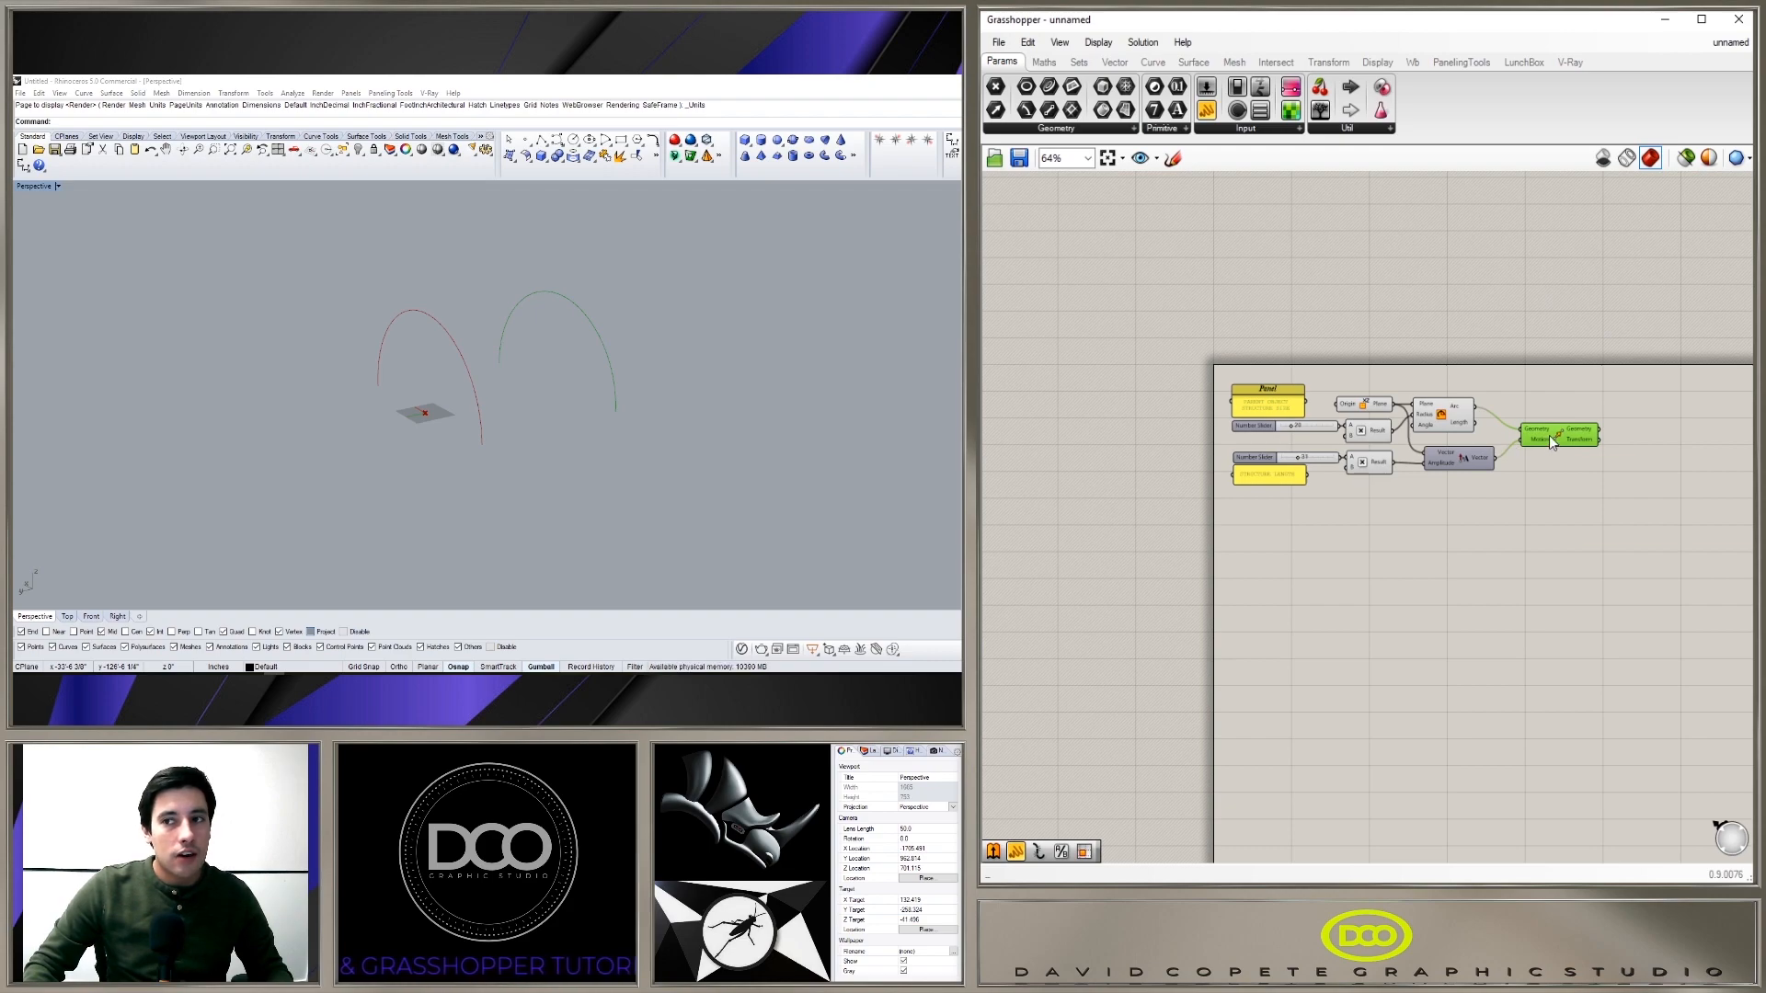
{"action": "right_click_drag", "start_coordinate": [1551, 483], "coordinate": [1489, 502]}
{"action": "double_click", "coordinate": [1483, 488]}
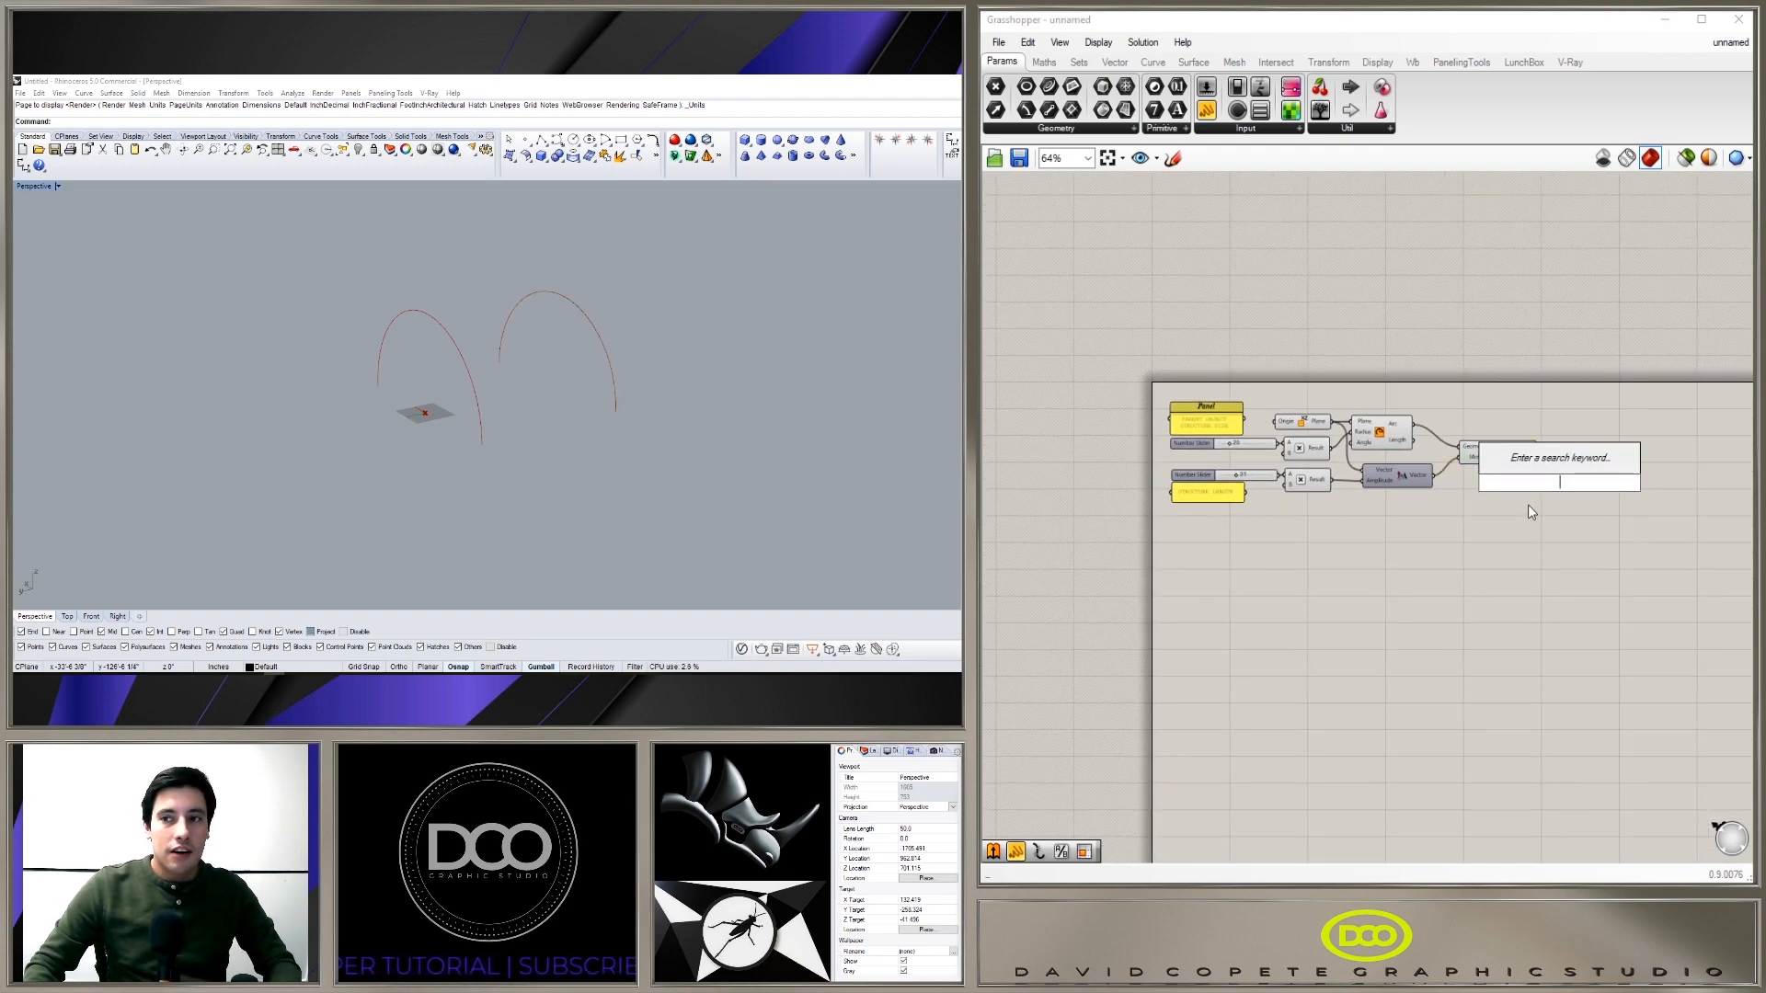
{"action": "left_click", "coordinate": [1372, 438]}
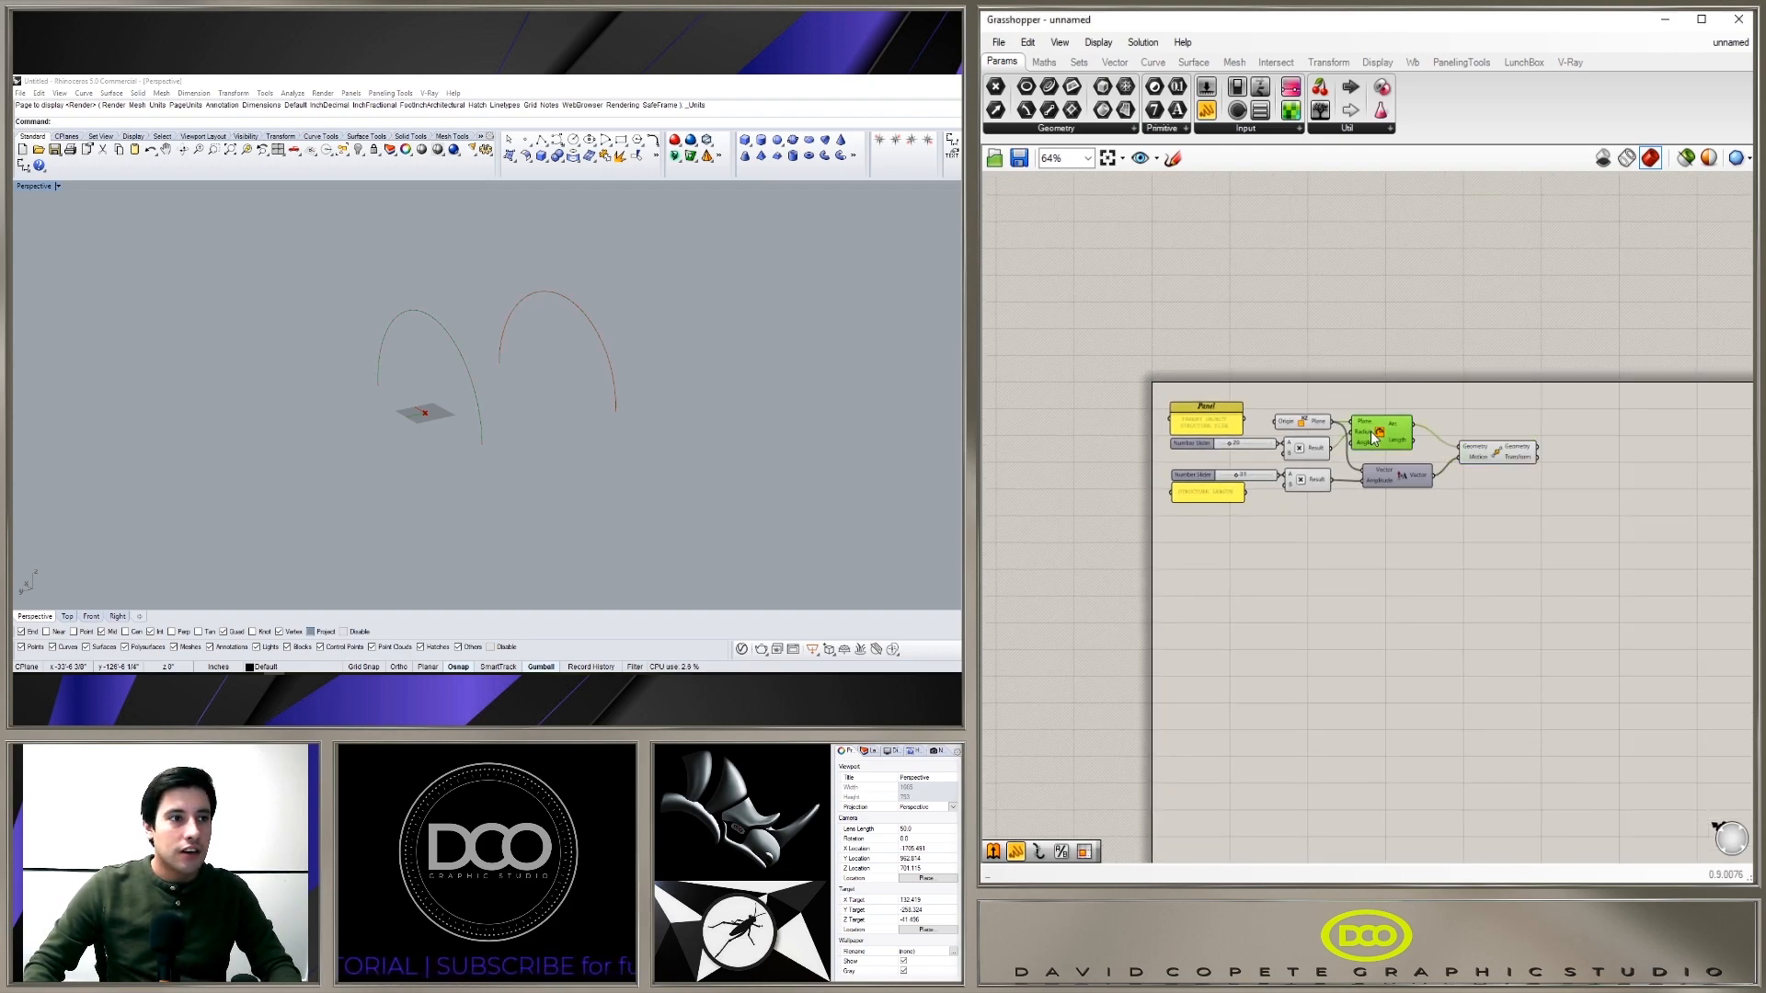
{"action": "left_click", "coordinate": [1502, 455]}
{"action": "double_click", "coordinate": [1620, 471]}
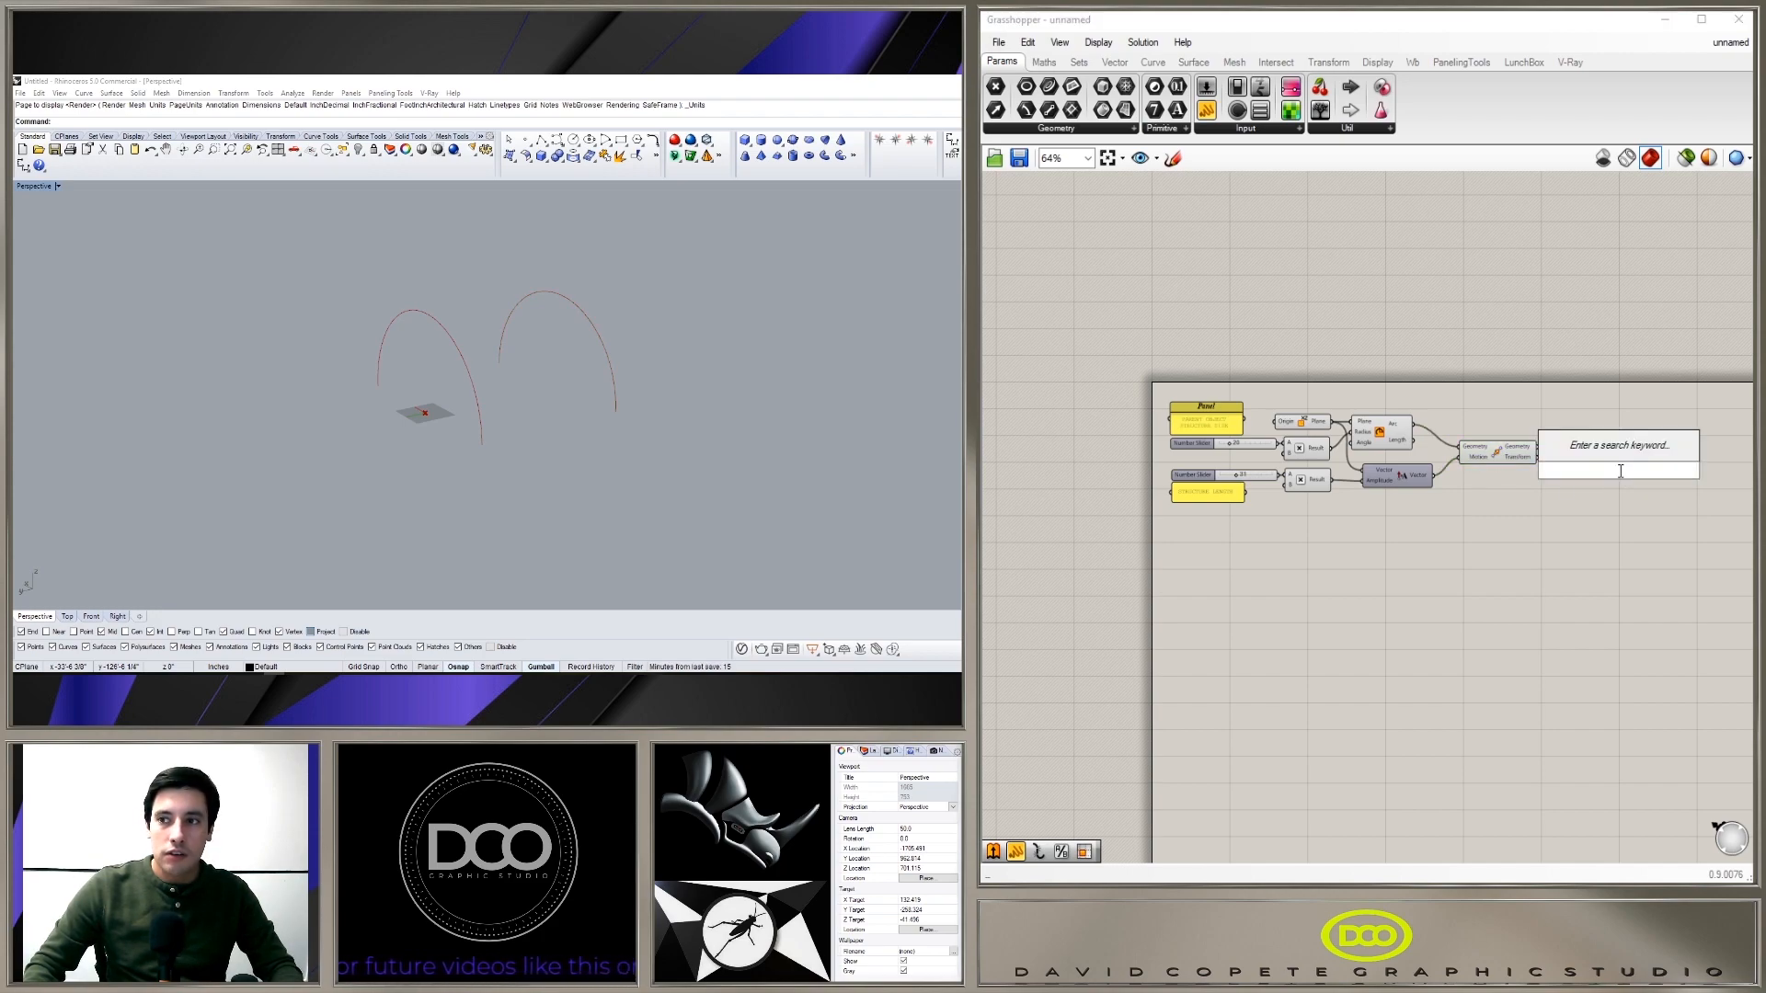
{"action": "type", "text": "mirror"}
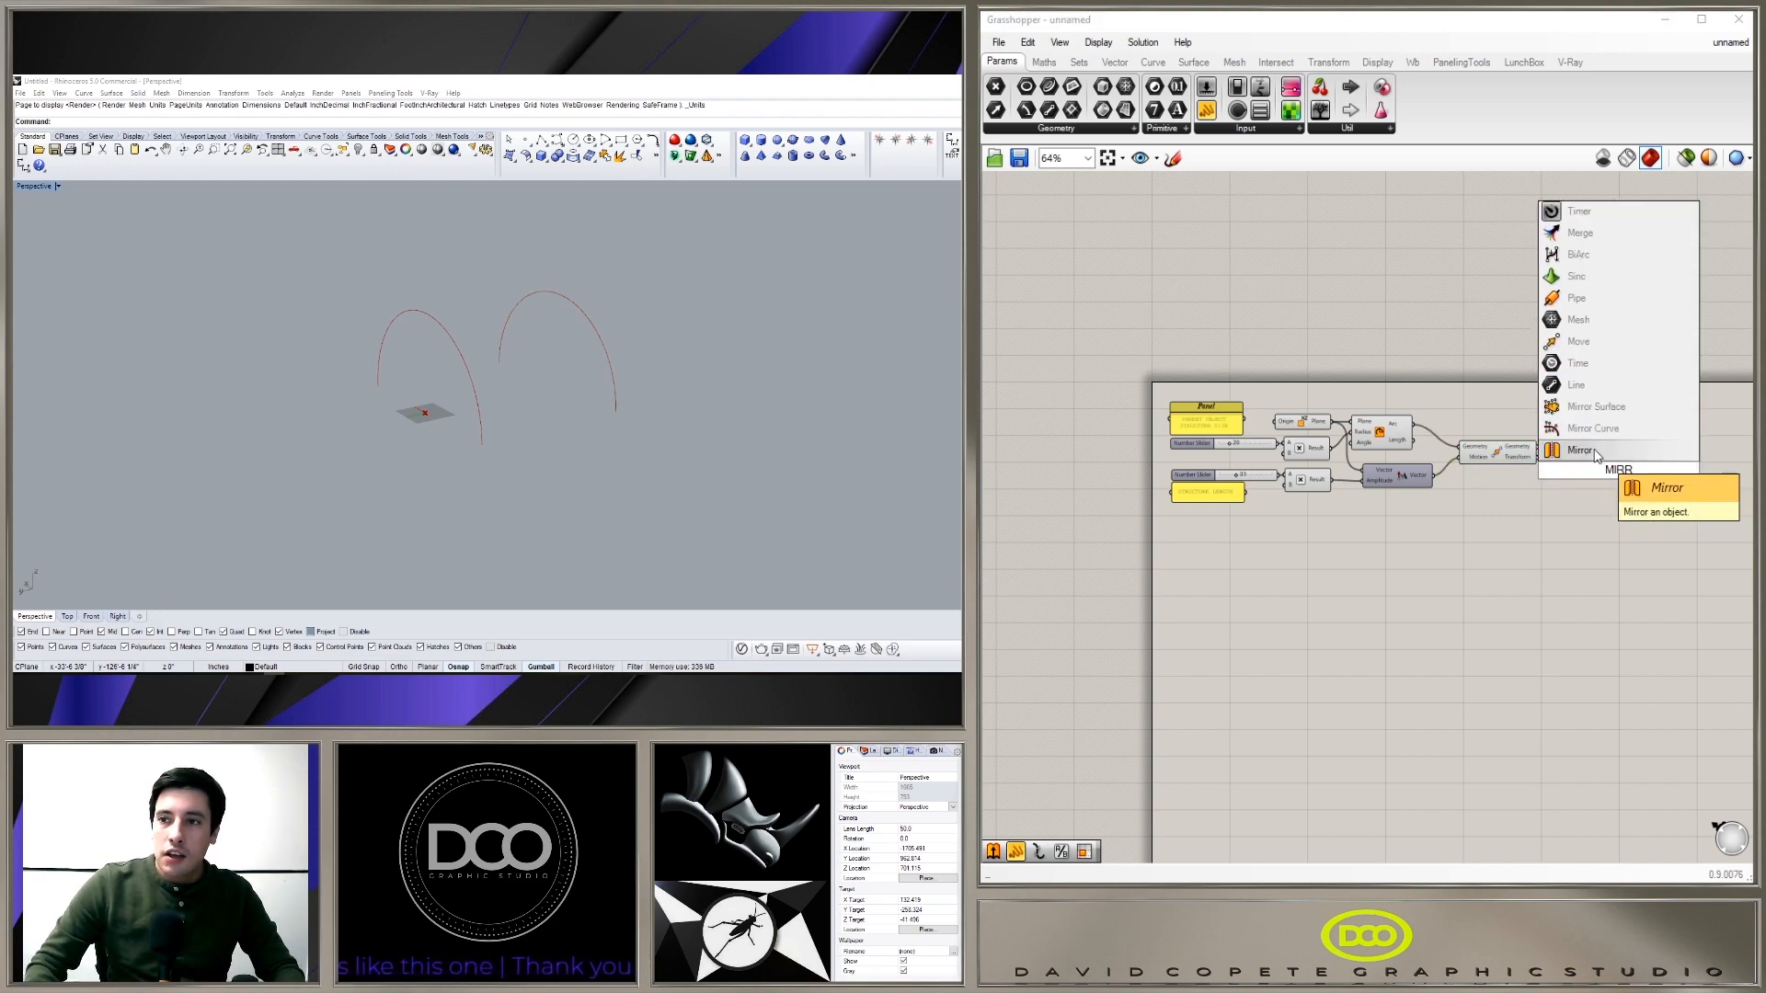
{"action": "key", "text": "Return"}
{"action": "left_click_drag", "start_coordinate": [1618, 471], "coordinate": [1600, 420]}
{"action": "scroll", "coordinate": [1563, 422], "scroll_direction": "up", "scroll_amount": 2}
{"action": "left_click", "coordinate": [1518, 410]}
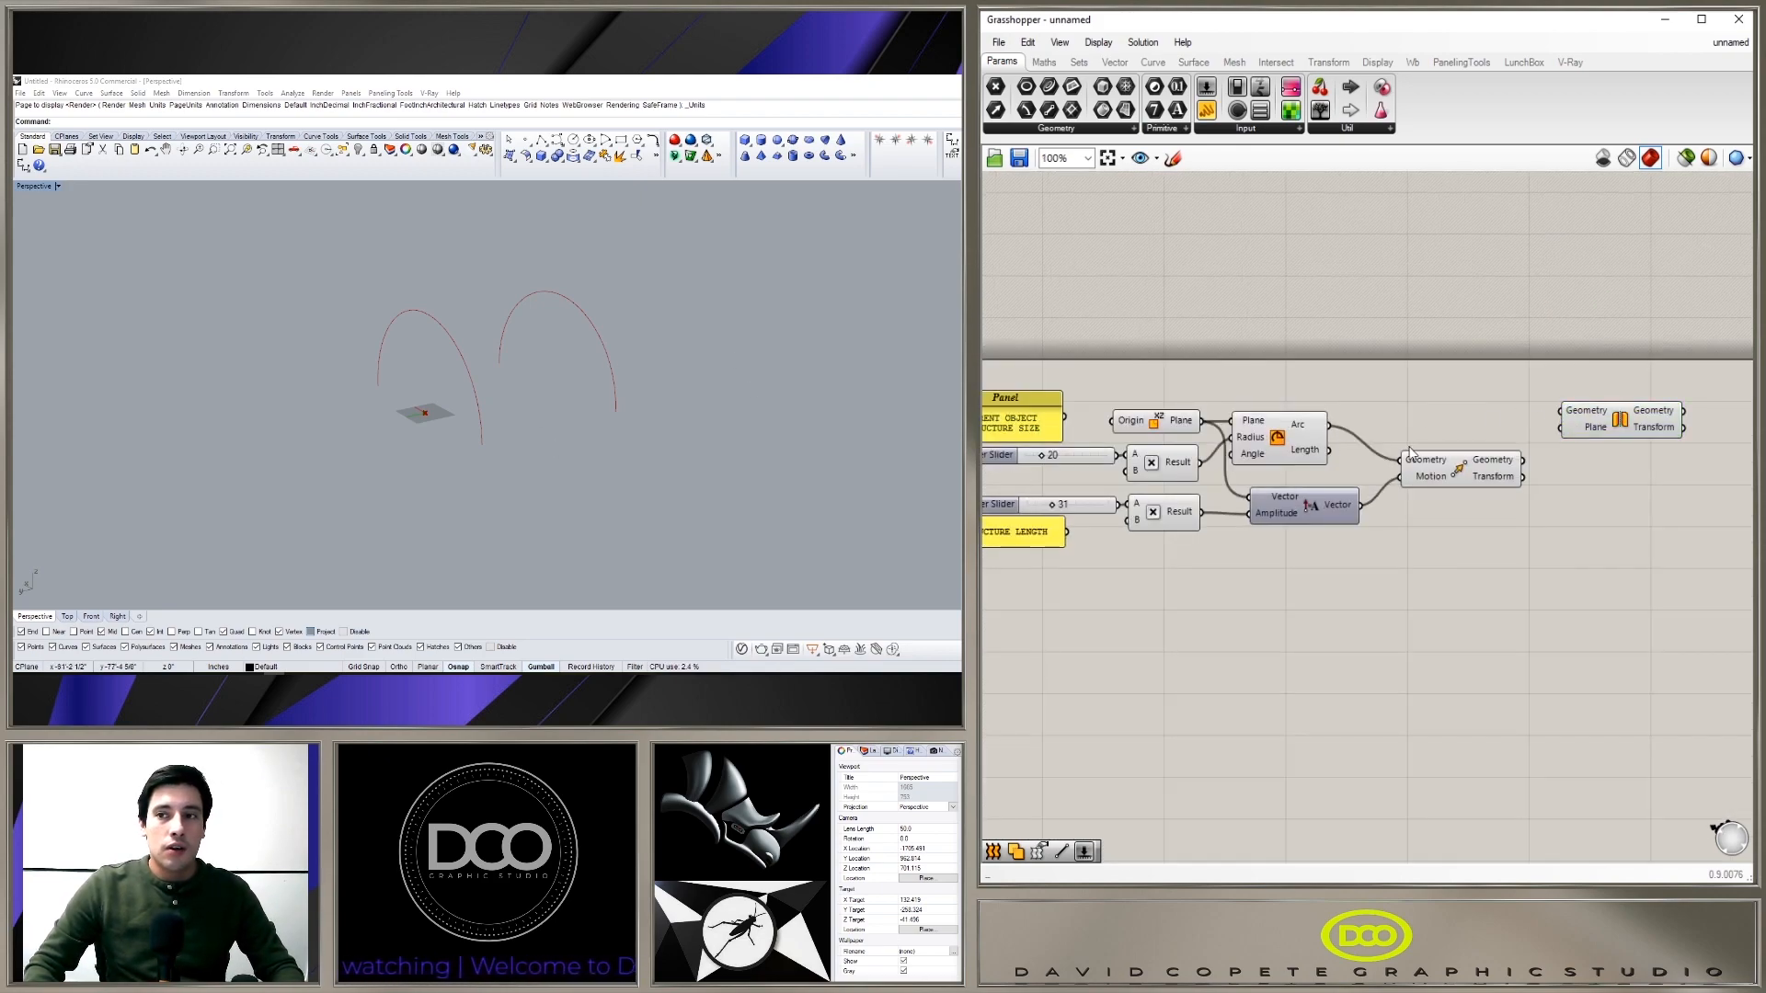
Step: Connect the Move component's Geometry output to the Mirror component's Plane input
{"action": "left_click", "coordinate": [1462, 469]}
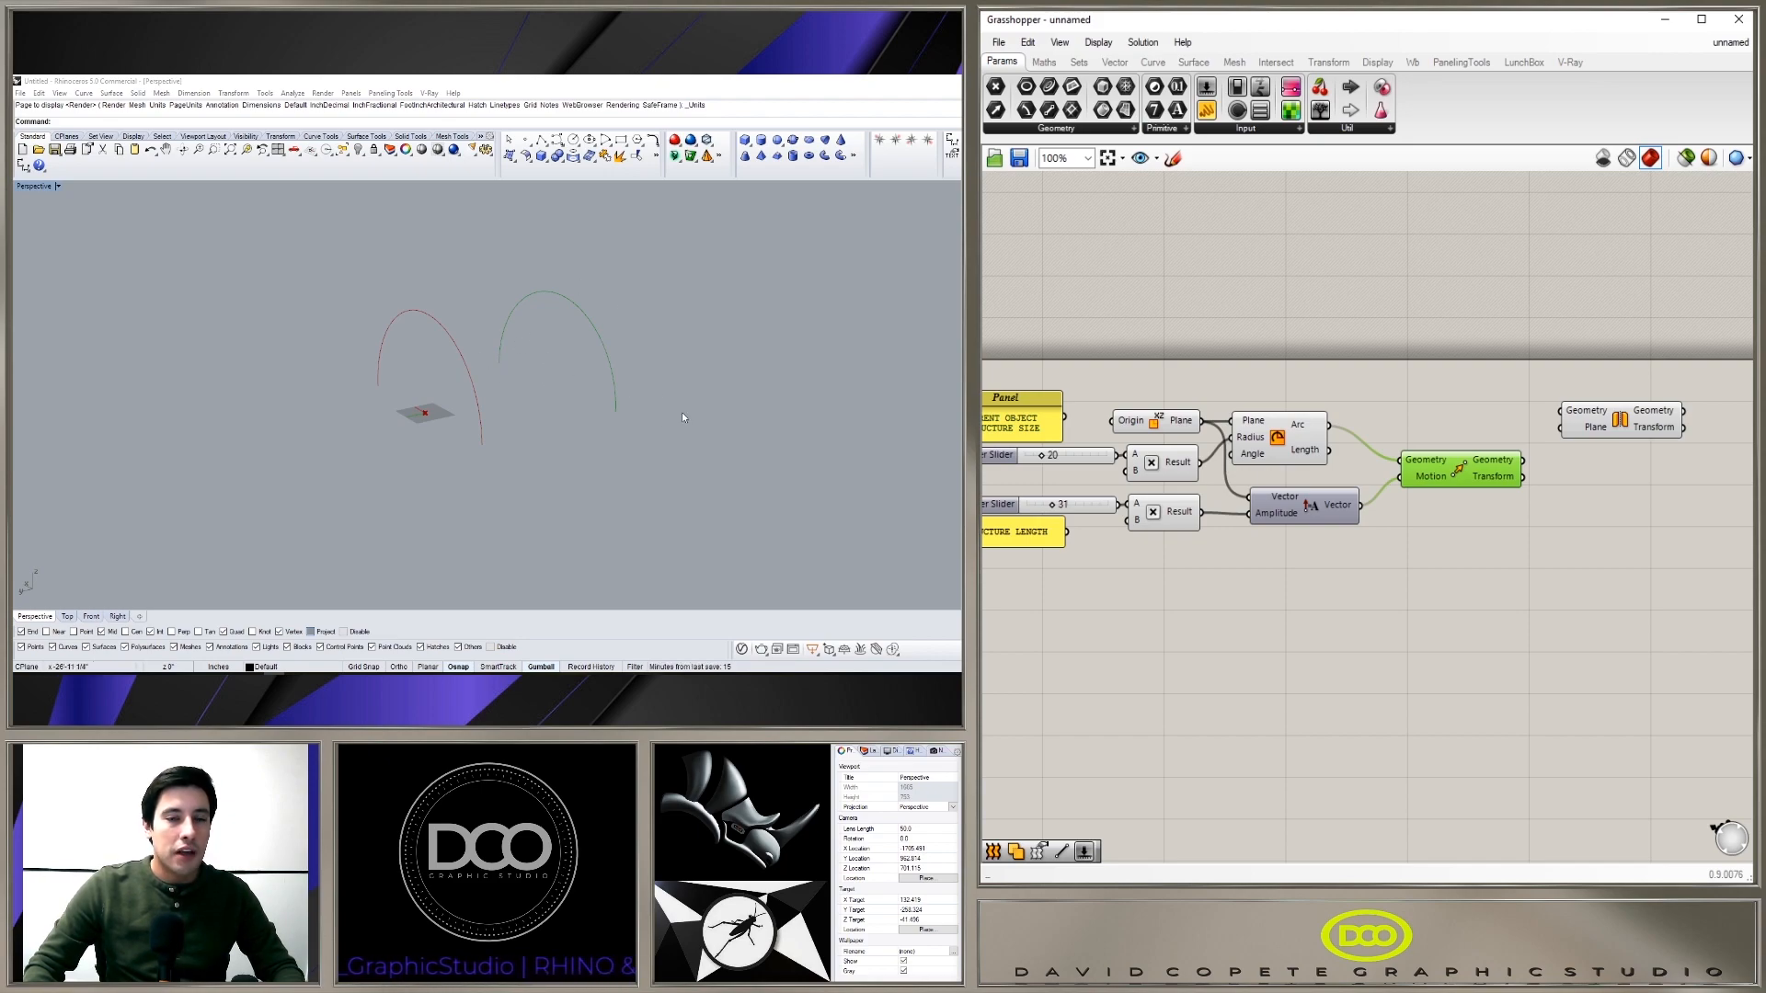
{"action": "left_click_drag", "start_coordinate": [1523, 461], "coordinate": [1561, 428]}
{"action": "left_click", "coordinate": [1607, 419]}
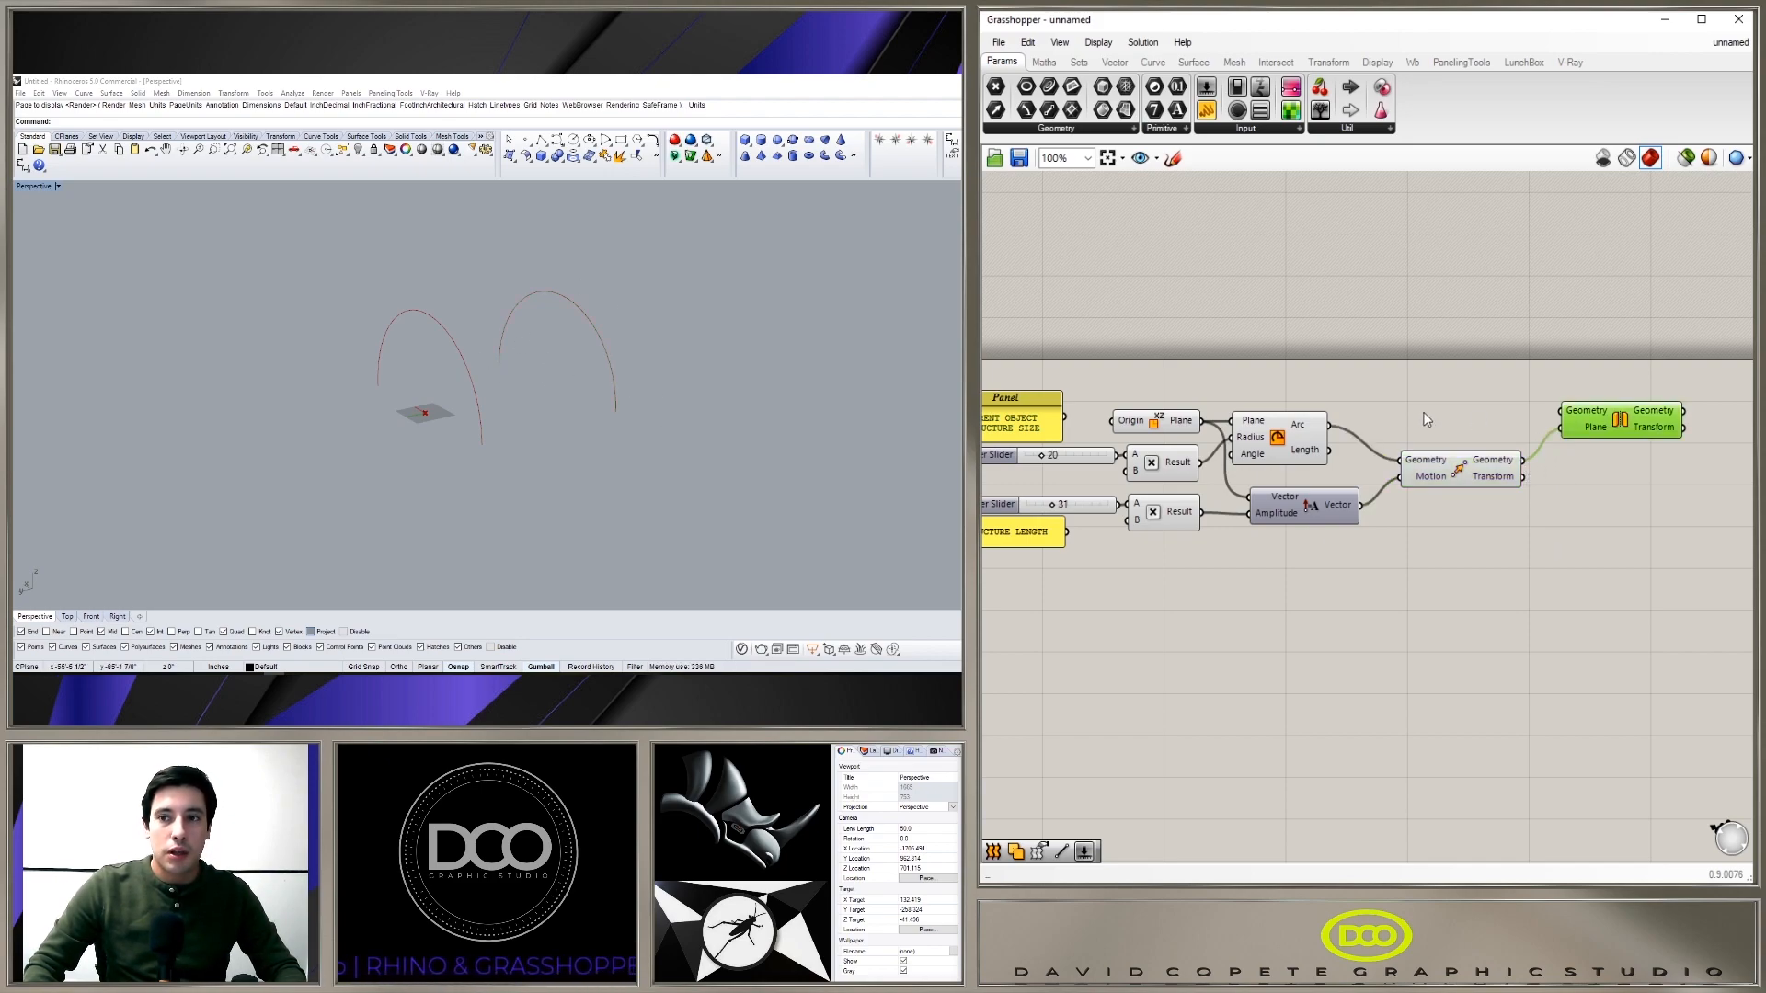
Step: Connect the Arc output to the Mirror component's Geometry input and align the Mirror component with the wire
{"action": "left_click", "coordinate": [1280, 435]}
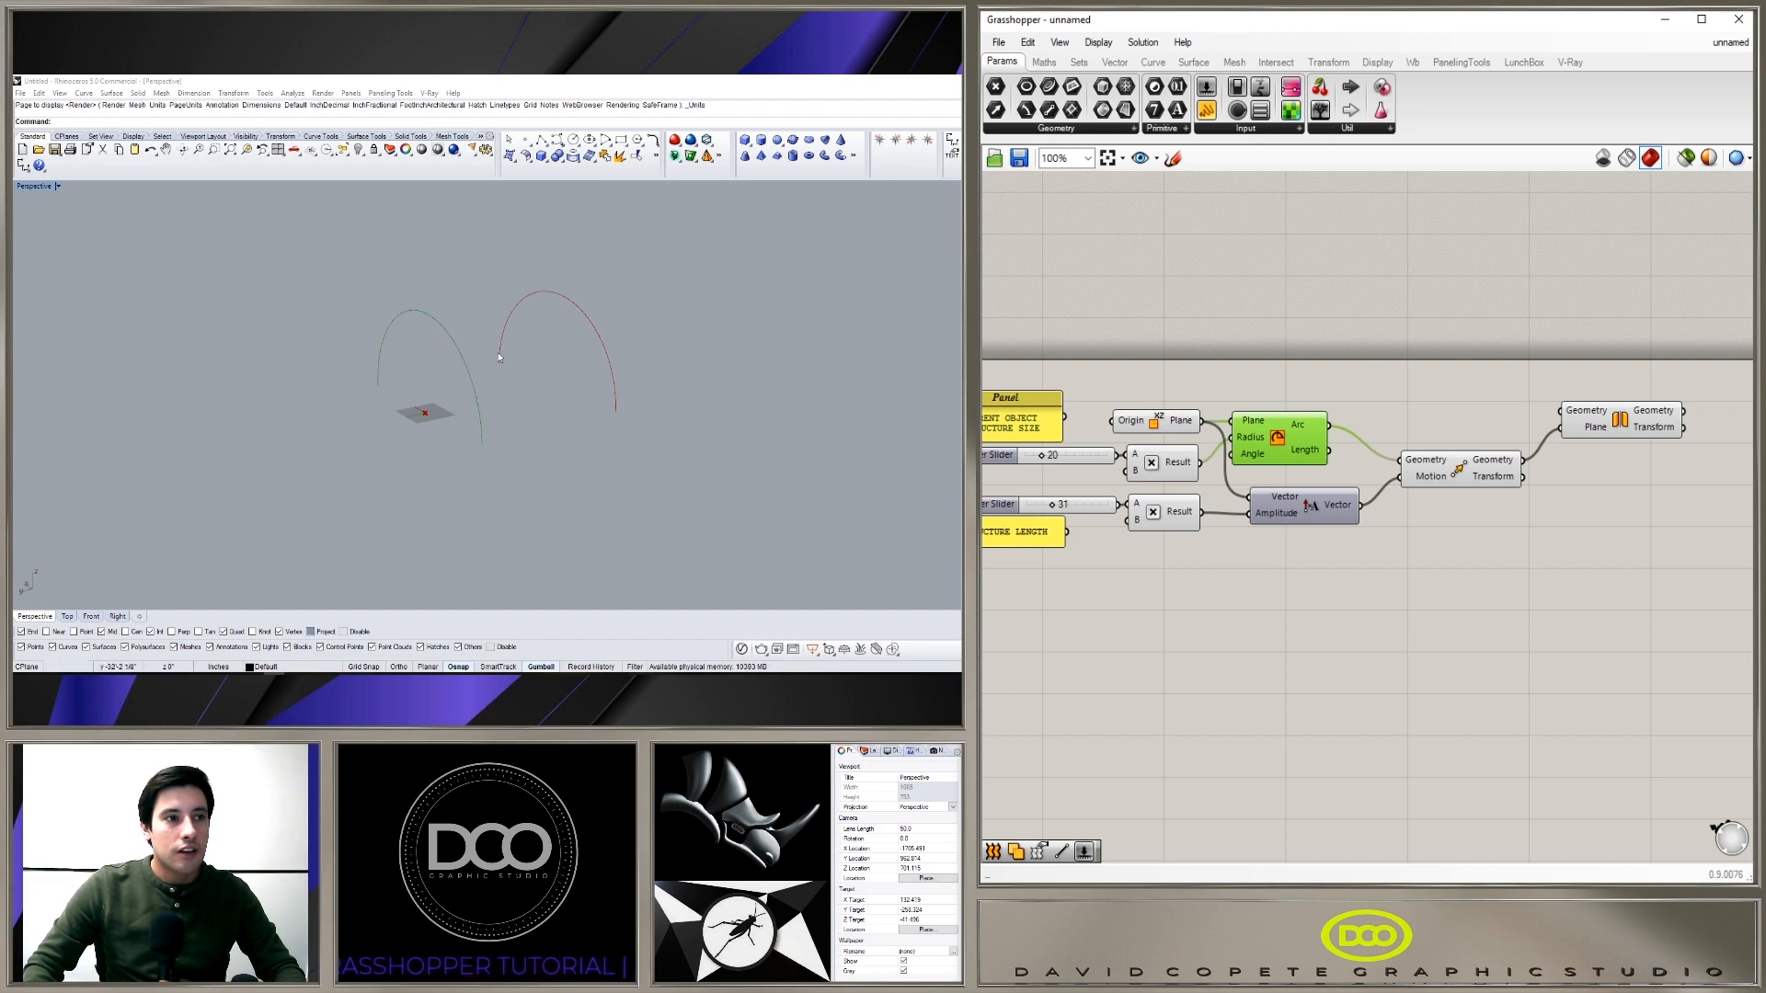
{"action": "left_click_drag", "start_coordinate": [1328, 427], "coordinate": [1601, 440]}
{"action": "left_click", "coordinate": [1610, 426]}
{"action": "left_click", "coordinate": [1573, 550]}
{"action": "left_click", "coordinate": [1607, 424]}
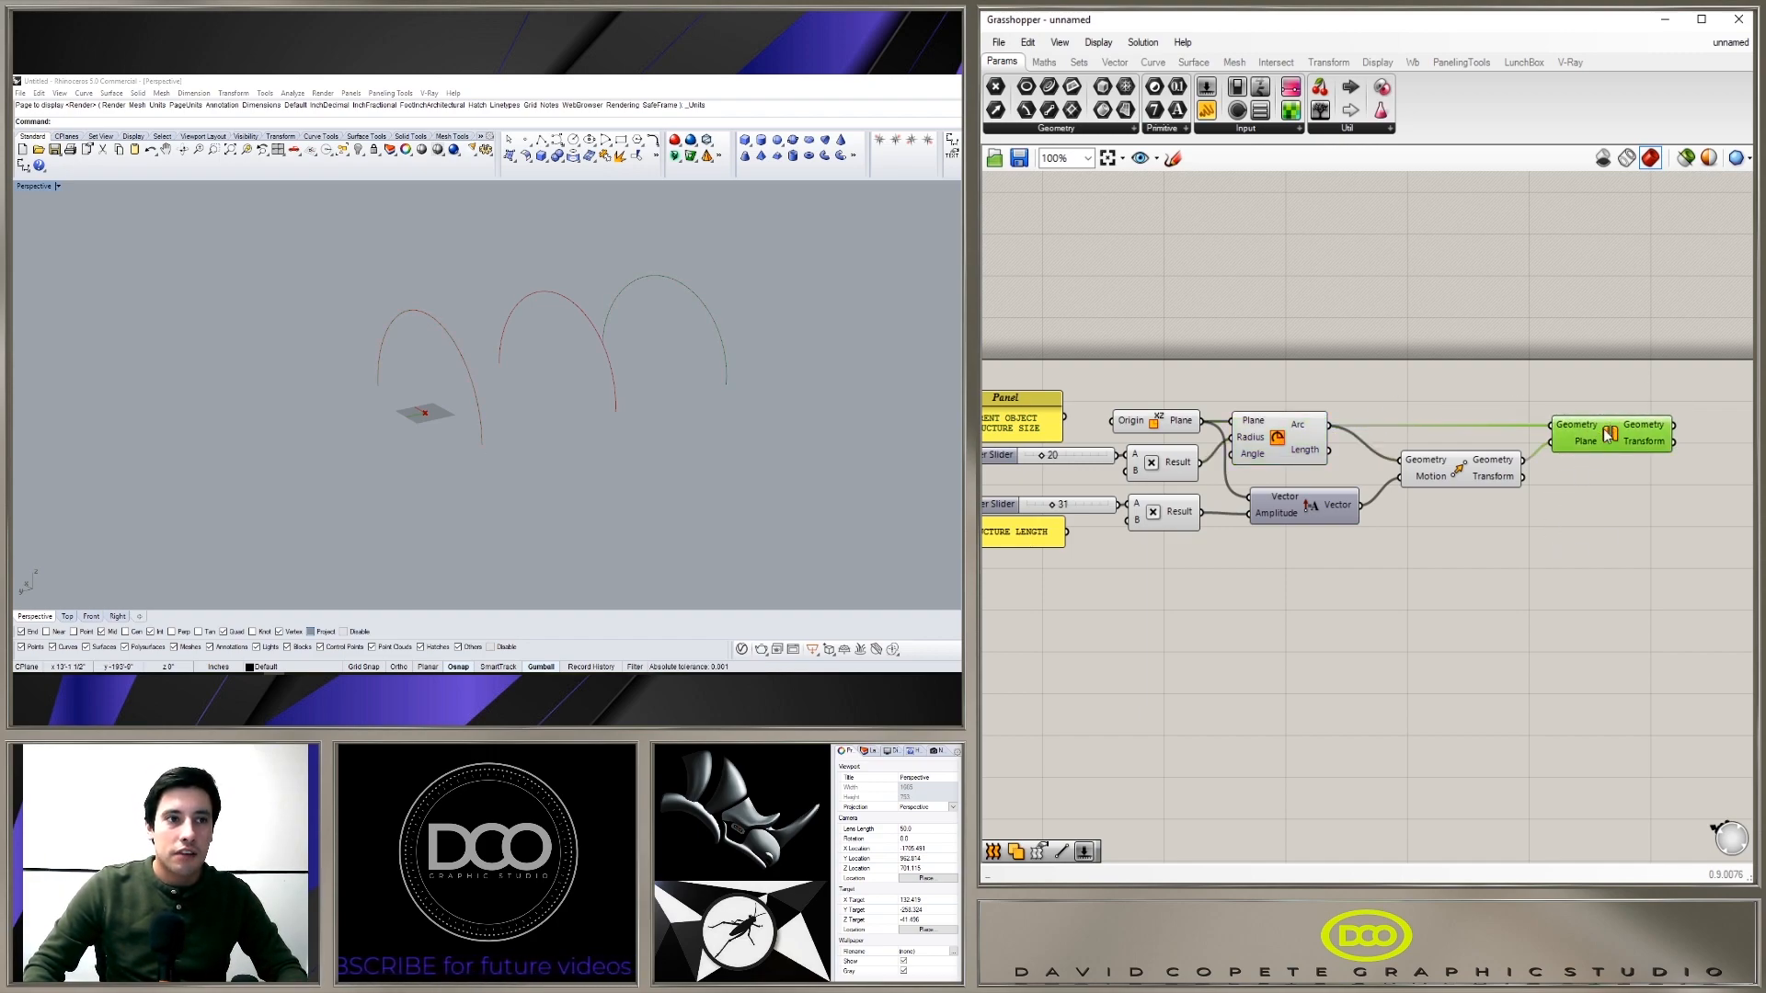
{"action": "left_click", "coordinate": [1310, 440]}
{"action": "left_click", "coordinate": [1416, 480]}
Step: Add a Loft component beyond the Mirror component
{"action": "right_click_drag", "start_coordinate": [1507, 525], "coordinate": [1350, 554]}
{"action": "double_click", "coordinate": [1610, 468]}
{"action": "type", "text": "loft"}
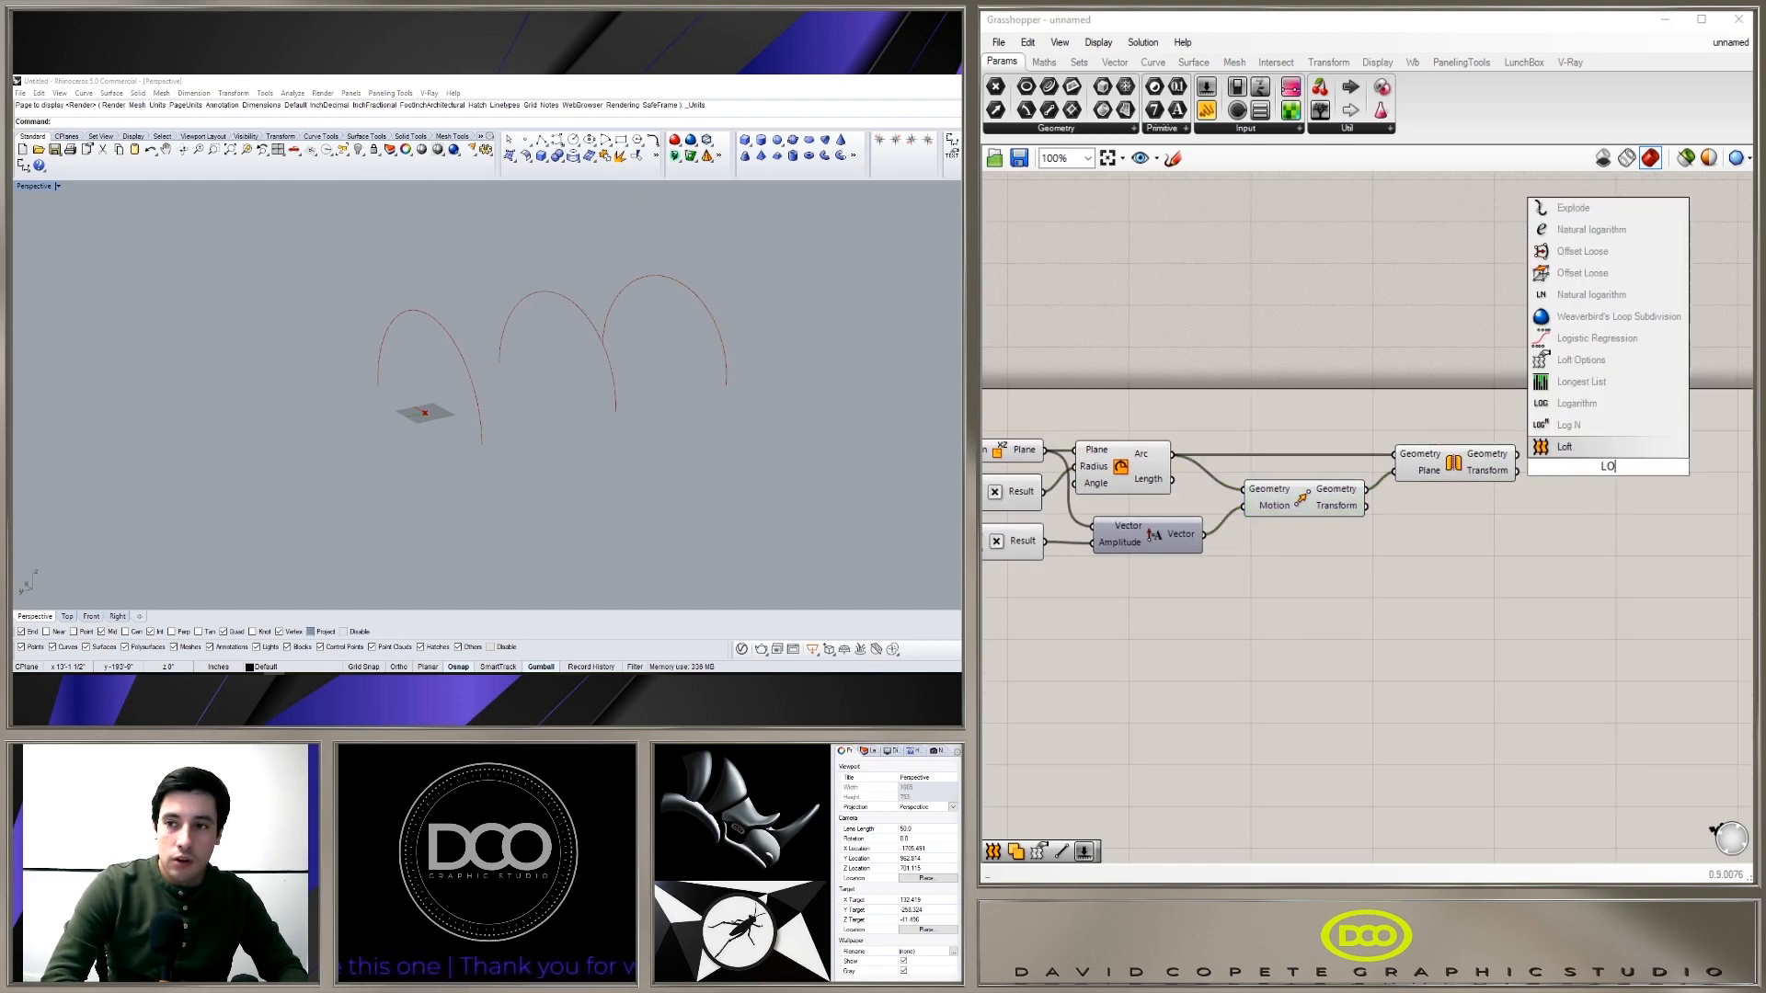
{"action": "key", "text": "Return"}
{"action": "left_click_drag", "start_coordinate": [1609, 449], "coordinate": [1615, 431]}
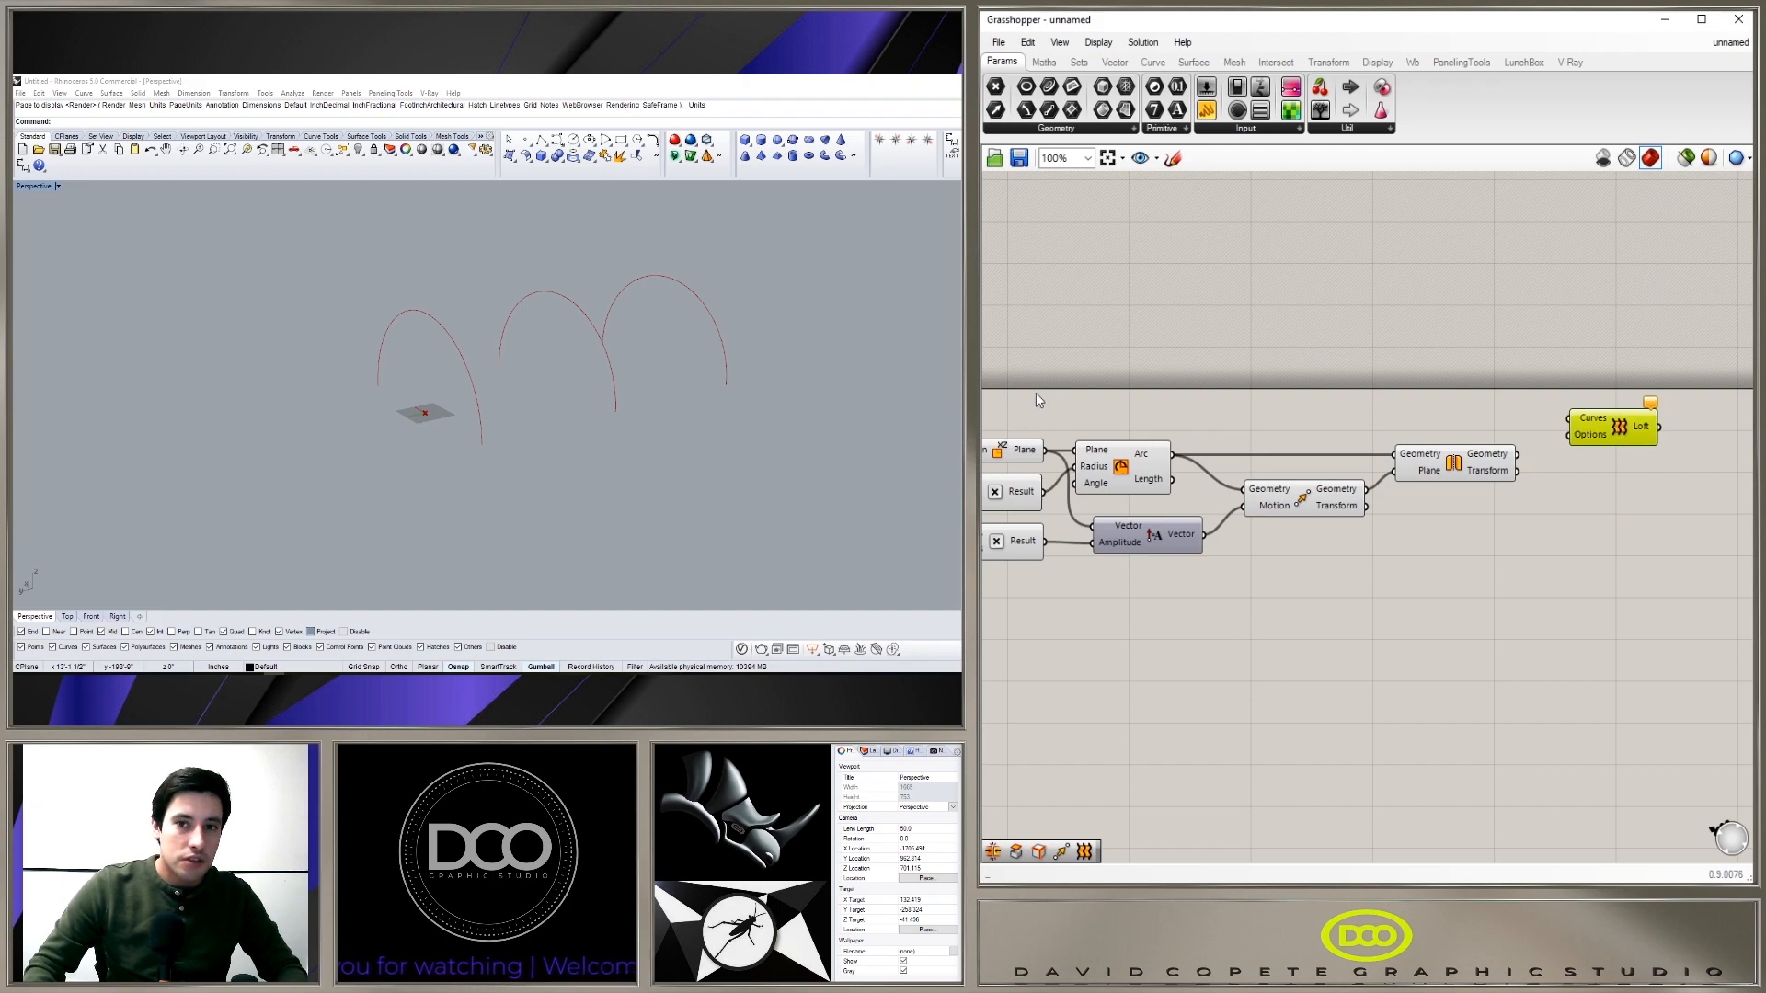
Step: Connect the Arc output to the Loft component's Curves input and flatten that input
{"action": "left_click", "coordinate": [1146, 454]}
{"action": "left_click_drag", "start_coordinate": [1173, 454], "coordinate": [1578, 418]}
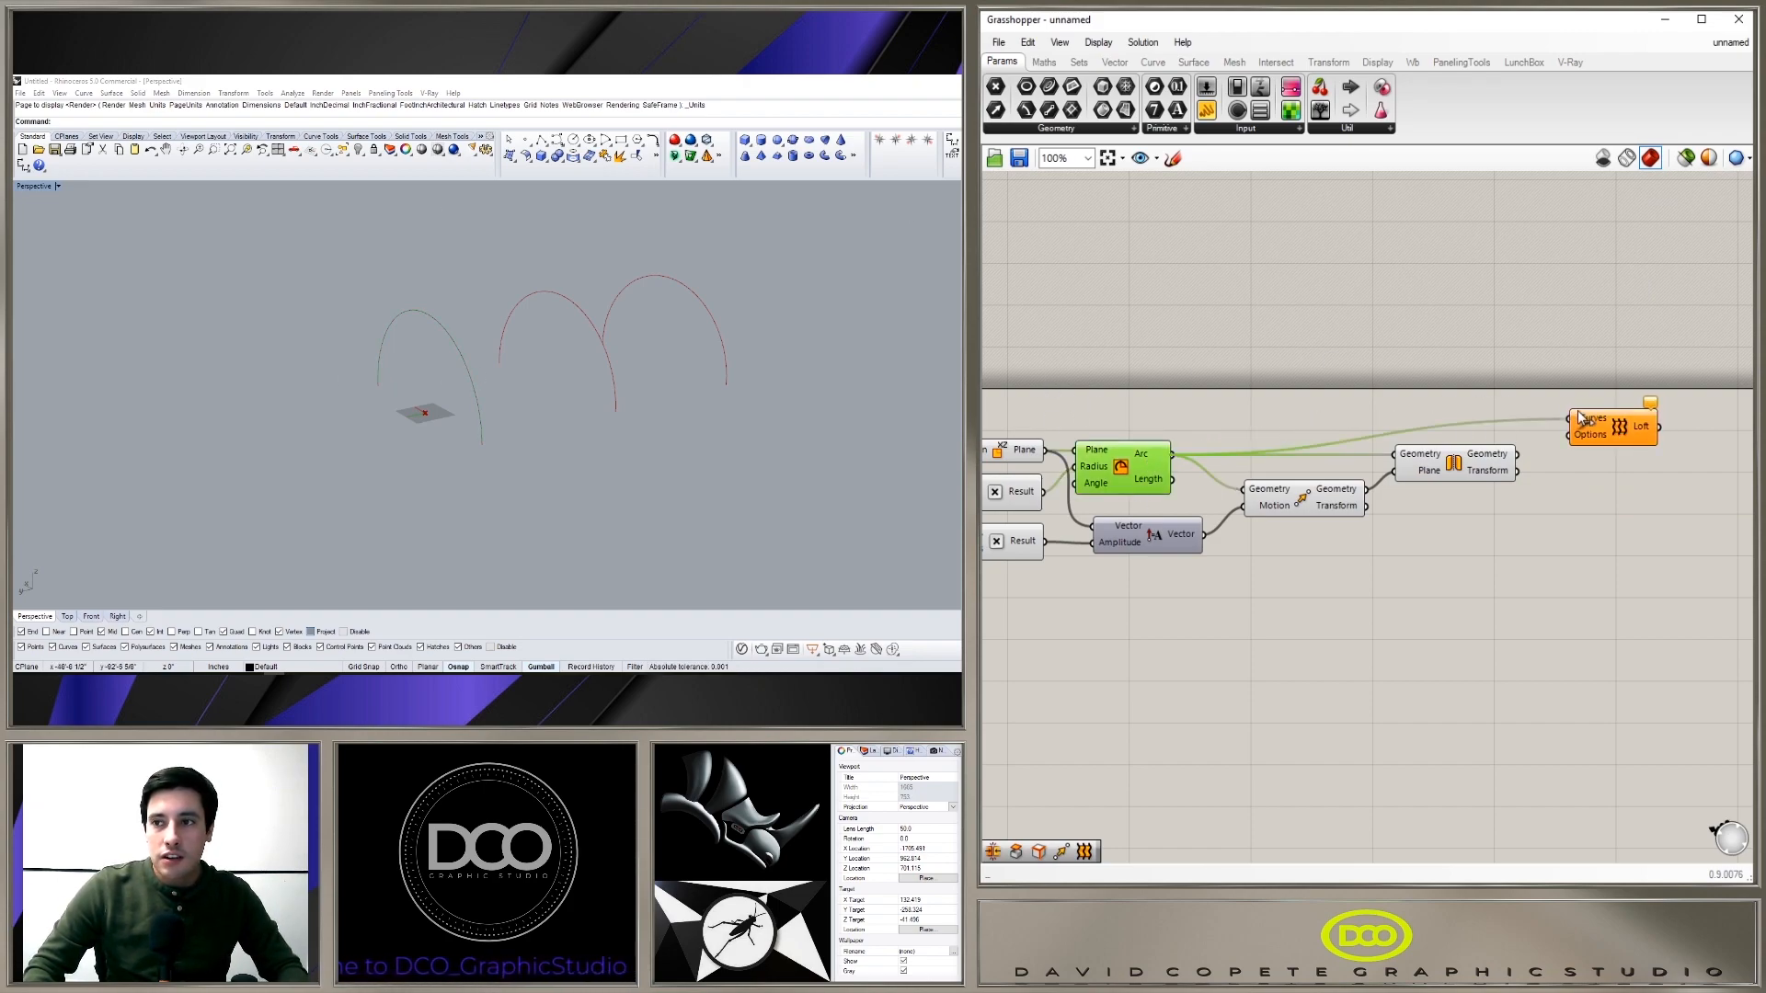
{"action": "right_click", "coordinate": [1582, 419]}
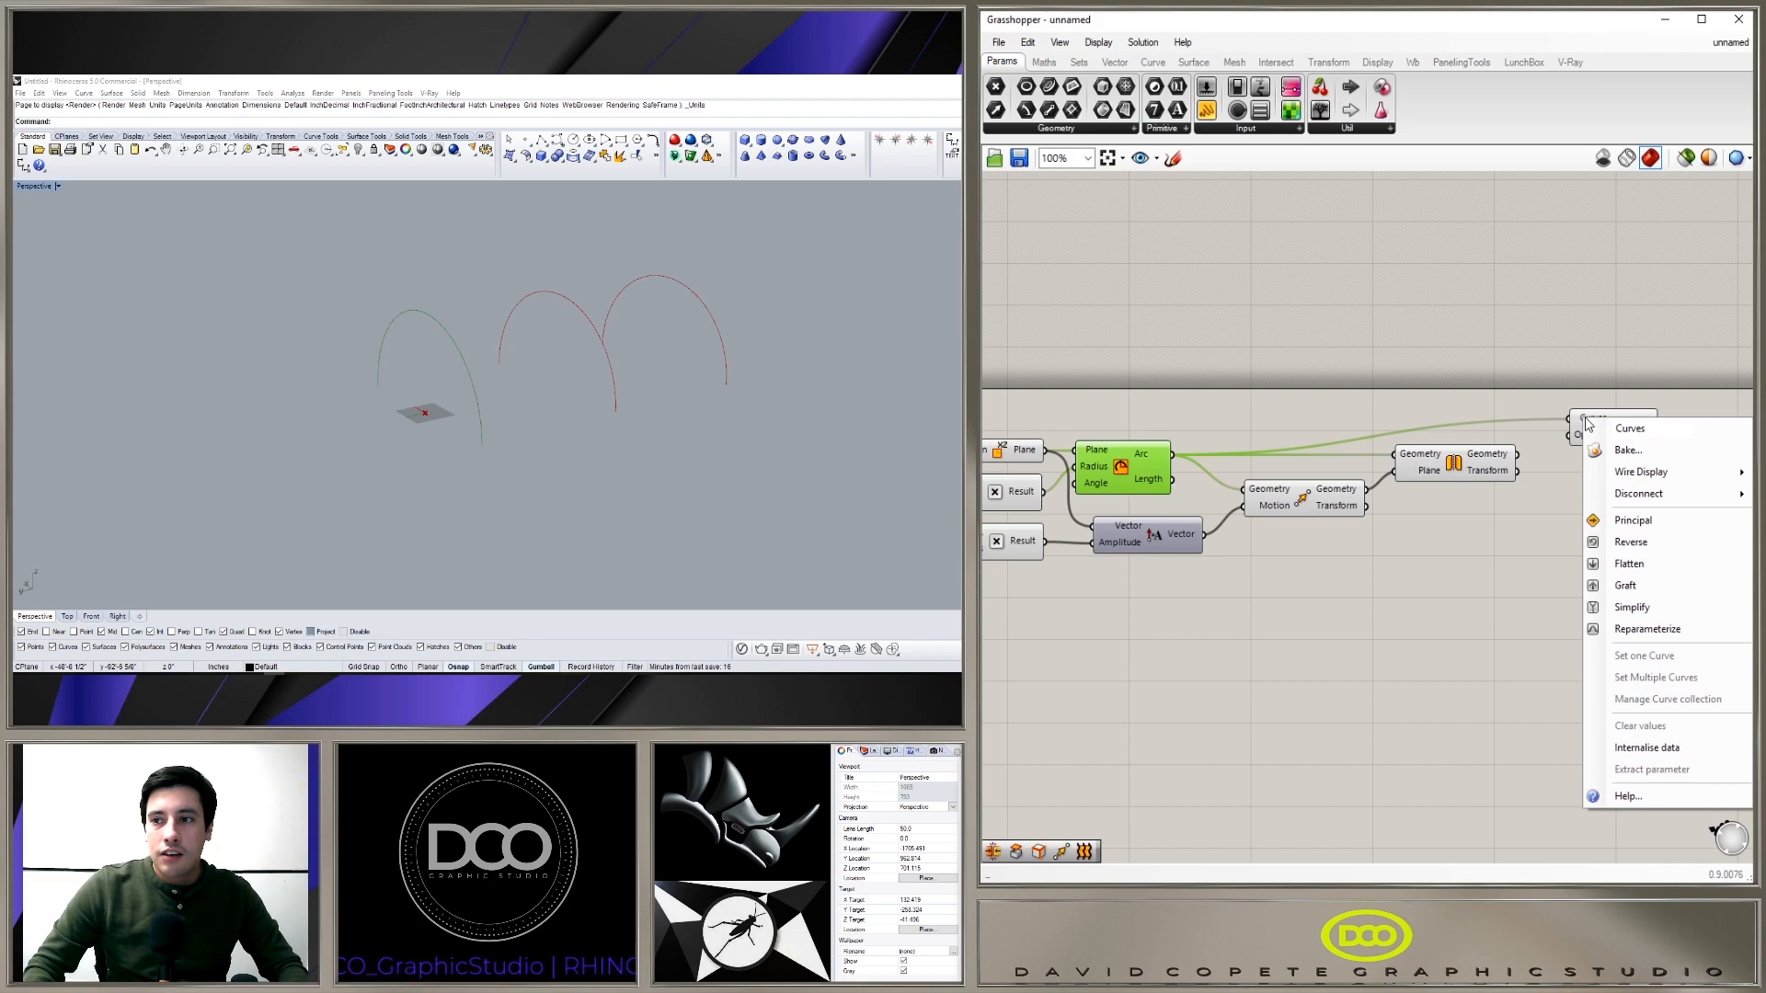
{"action": "left_click", "coordinate": [1632, 563]}
Step: Add the Geometry outputs of the Move and Mirror components to the Loft's Curves input
{"action": "left_click", "coordinate": [1345, 497]}
{"action": "left_click_drag", "start_coordinate": [1368, 489], "coordinate": [1628, 515], "text": "shift"}
{"action": "left_click_drag", "start_coordinate": [1519, 454], "coordinate": [1622, 508], "text": "shift"}
{"action": "left_click", "coordinate": [1541, 521]}
Step: Set the structure size slider to 23 and the structure length slider to 41
{"action": "right_click_drag", "start_coordinate": [460, 420], "coordinate": [623, 378]}
{"action": "right_click_drag", "start_coordinate": [1335, 479], "coordinate": [1613, 470]}
{"action": "scroll", "coordinate": [1169, 483], "scroll_direction": "up", "scroll_amount": 2}
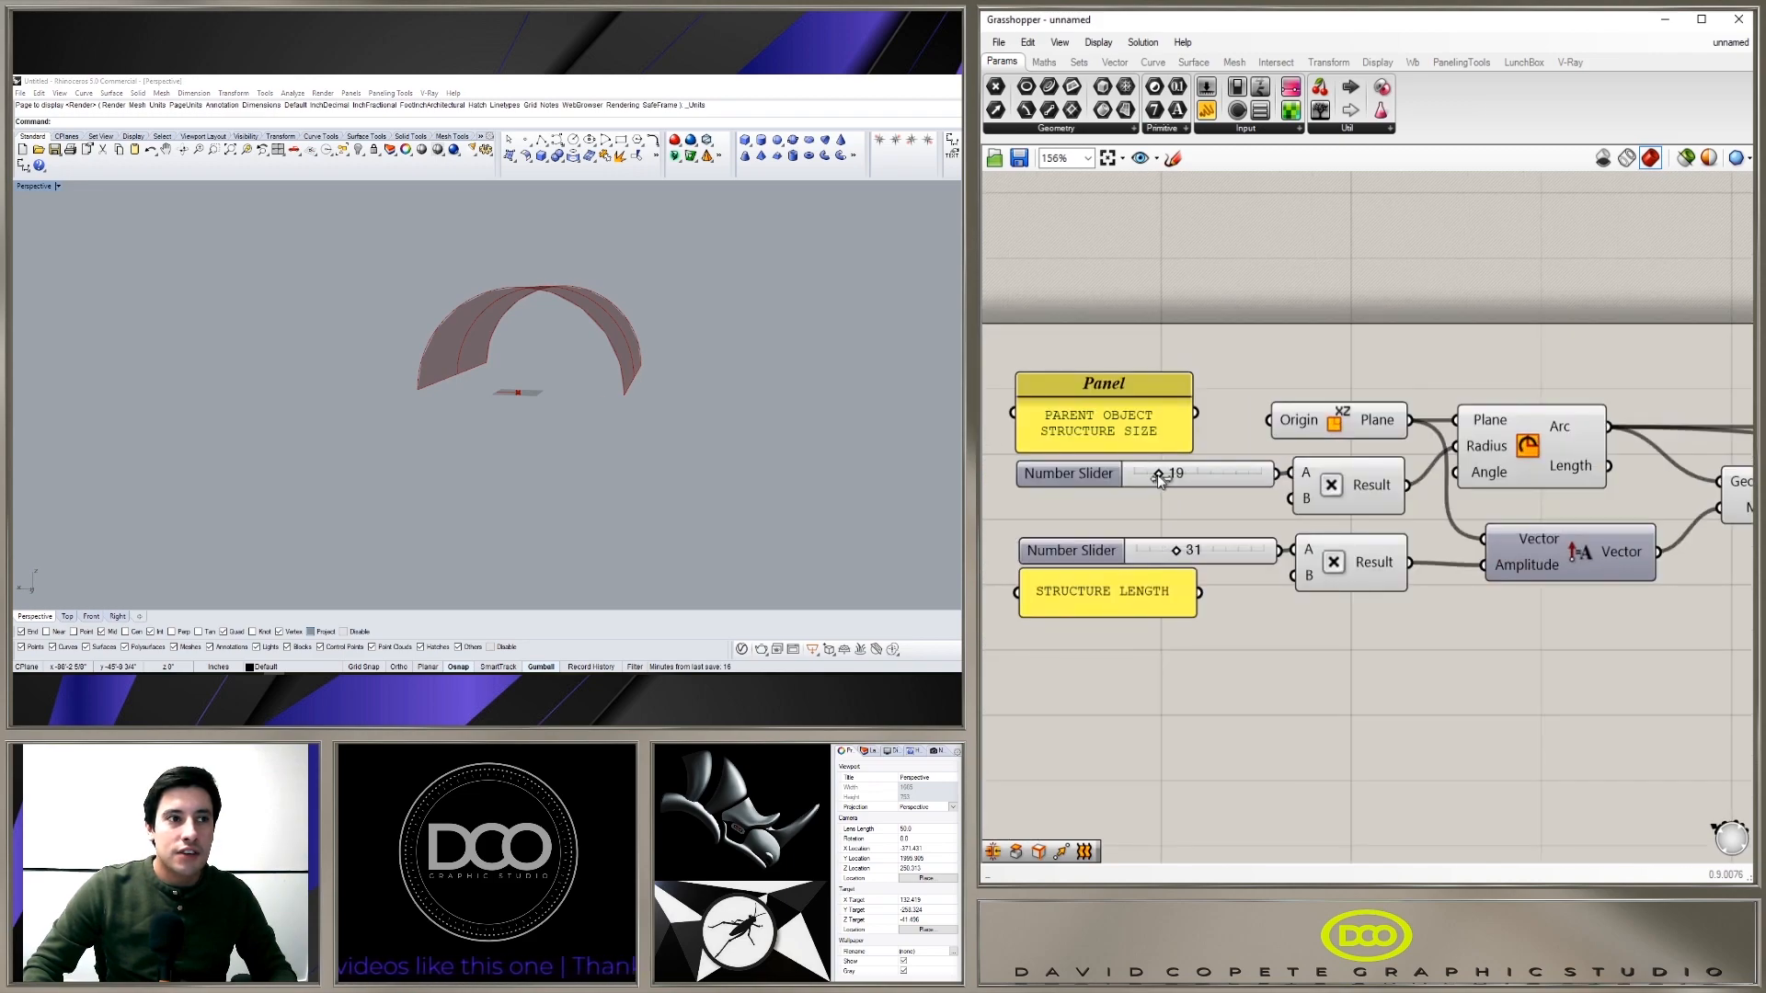
{"action": "left_click_drag", "start_coordinate": [1161, 479], "coordinate": [1166, 475]}
{"action": "left_click_drag", "start_coordinate": [1177, 551], "coordinate": [1189, 552]}
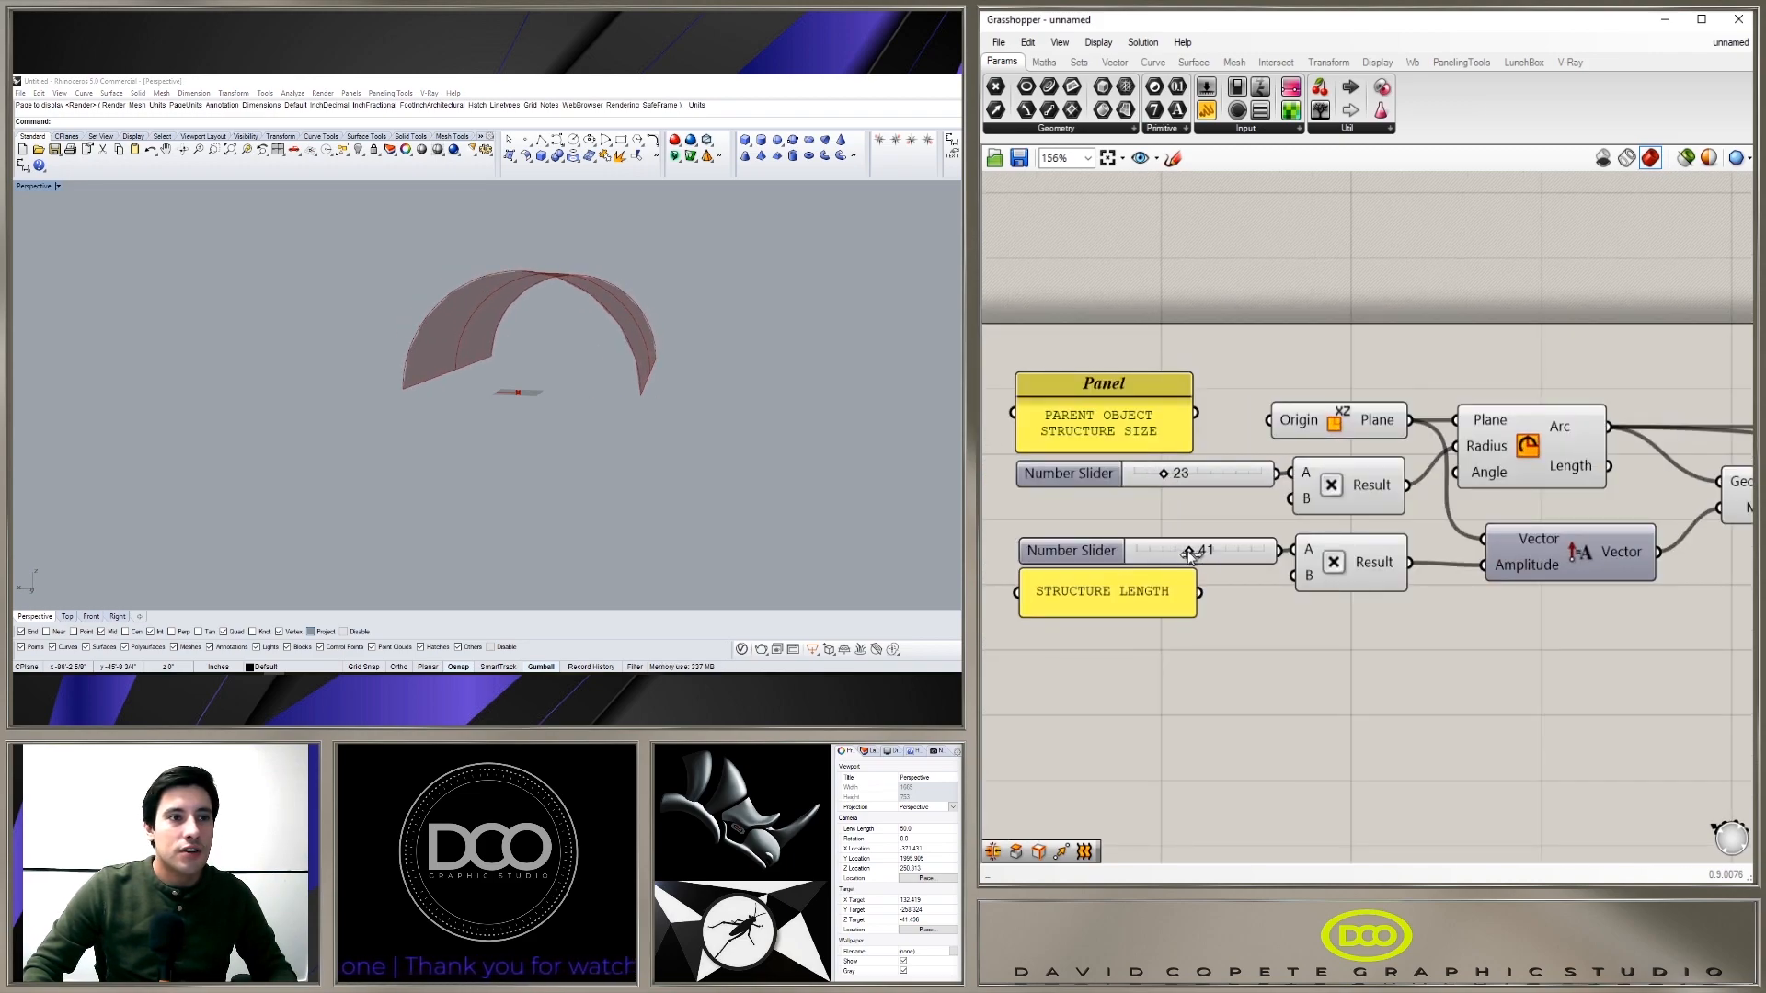
Step: Shift the Loft component slightly toward the Mirror component and examine the lofted surface's edge up close in the viewport
{"action": "scroll", "coordinate": [1189, 553], "scroll_direction": "down", "scroll_amount": 3}
{"action": "left_click_drag", "start_coordinate": [1578, 460], "coordinate": [1563, 460]}
{"action": "left_click", "coordinate": [1508, 391]}
{"action": "scroll", "coordinate": [802, 230], "scroll_direction": "up", "scroll_amount": 16}
{"action": "scroll", "coordinate": [665, 322], "scroll_direction": "down", "scroll_amount": 2}
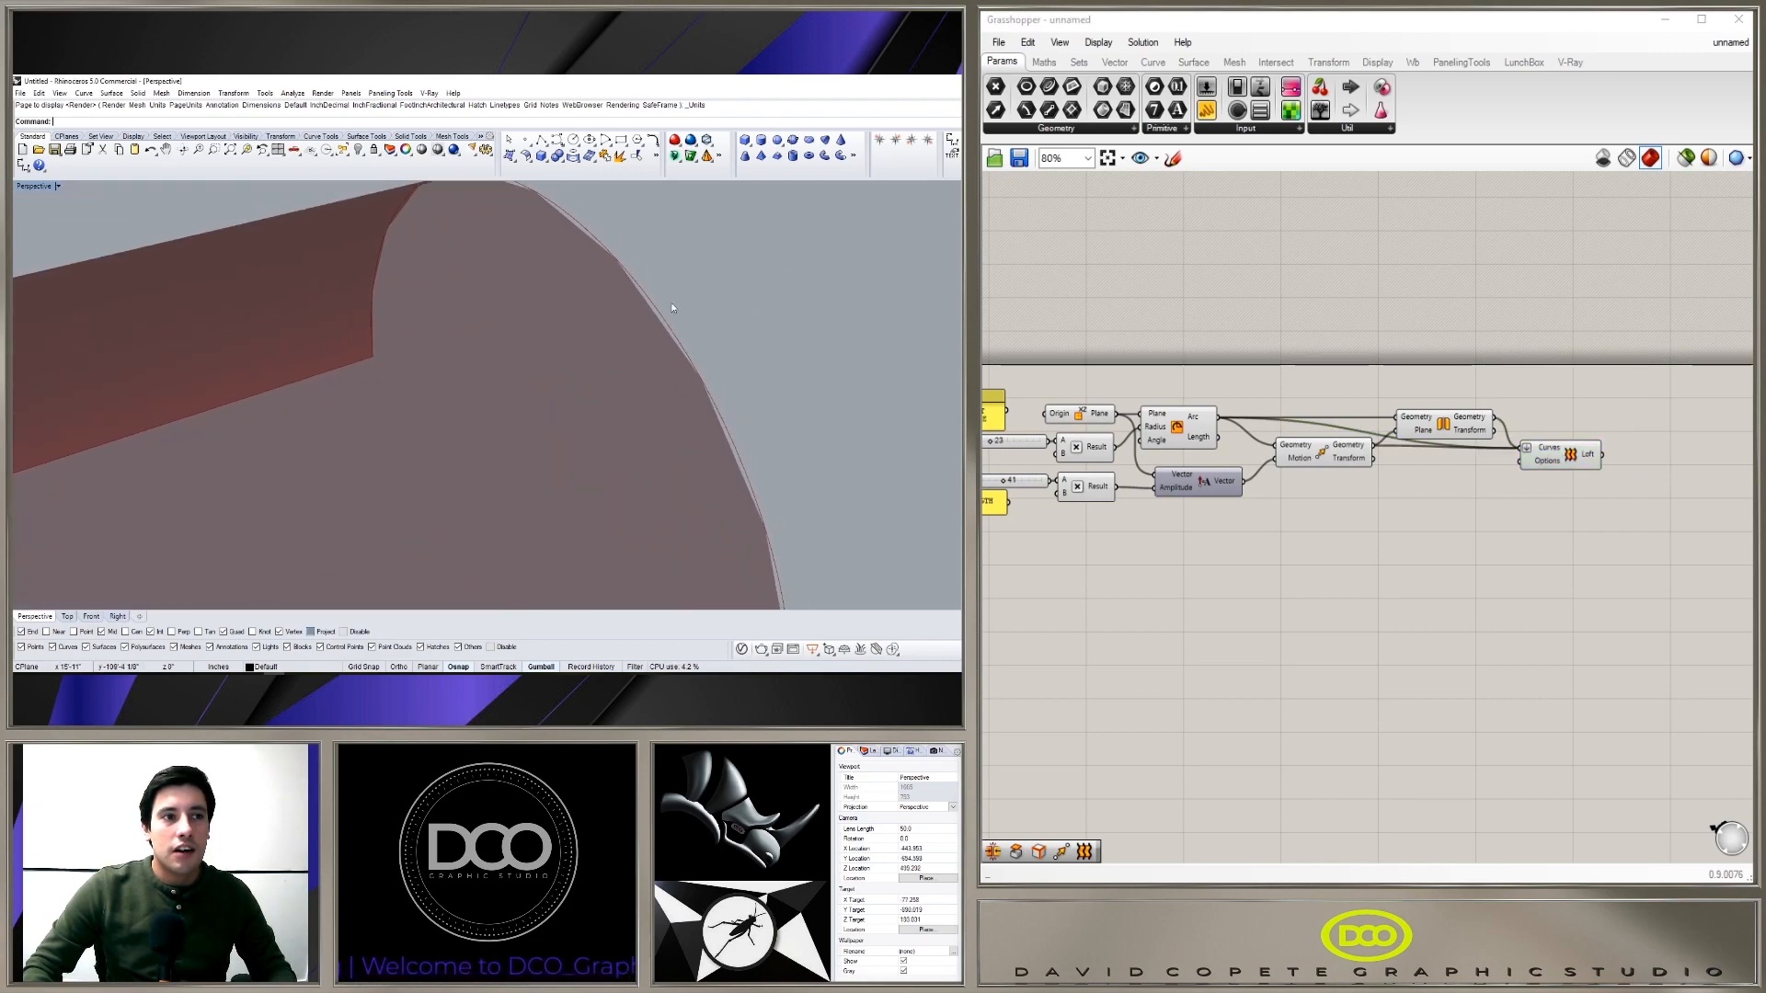
Step: Raise the Grasshopper preview mesh quality and view the whole lofted surface in the perspective viewport
{"action": "left_click", "coordinate": [1735, 158]}
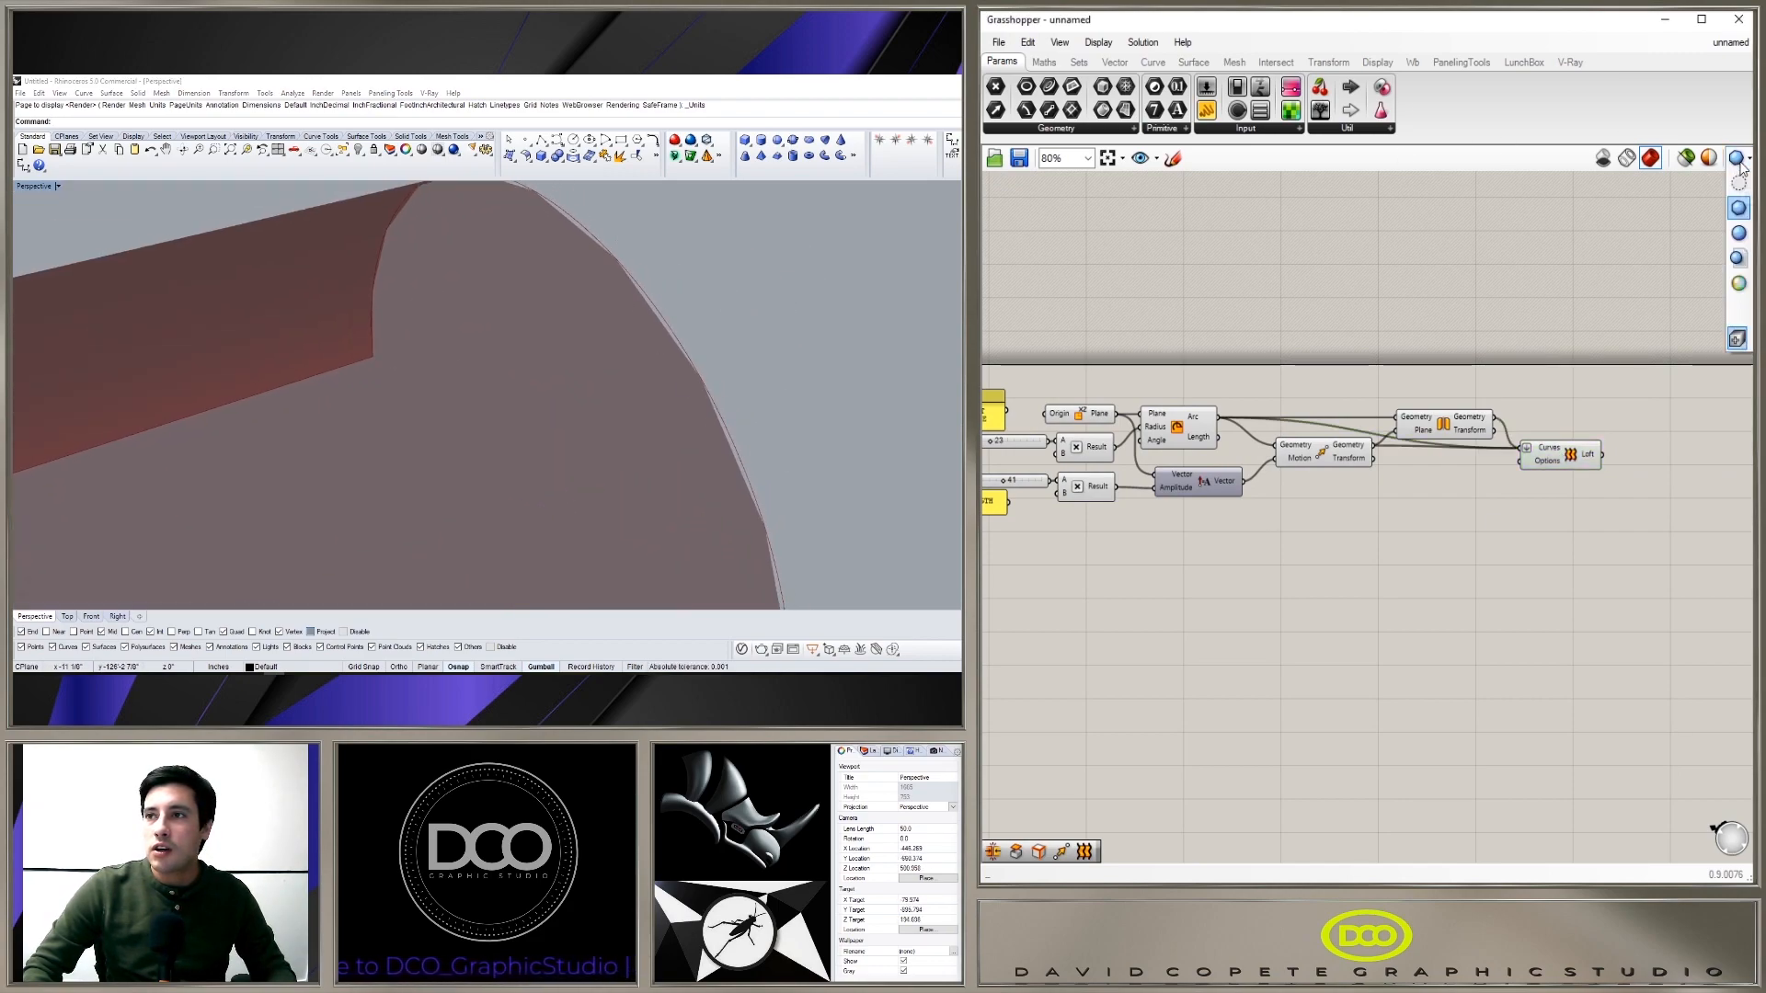
{"action": "left_click", "coordinate": [1739, 236]}
{"action": "scroll", "coordinate": [623, 347], "scroll_direction": "down", "scroll_amount": 10}
{"action": "mouse_move", "coordinate": [524, 344]}
{"action": "right_mouse_down"}
{"action": "mouse_move", "coordinate": [433, 361]}
{"action": "mouse_move", "coordinate": [516, 375]}
{"action": "right_mouse_up"}
{"action": "right_click_drag", "start_coordinate": [698, 455], "coordinate": [516, 483]}
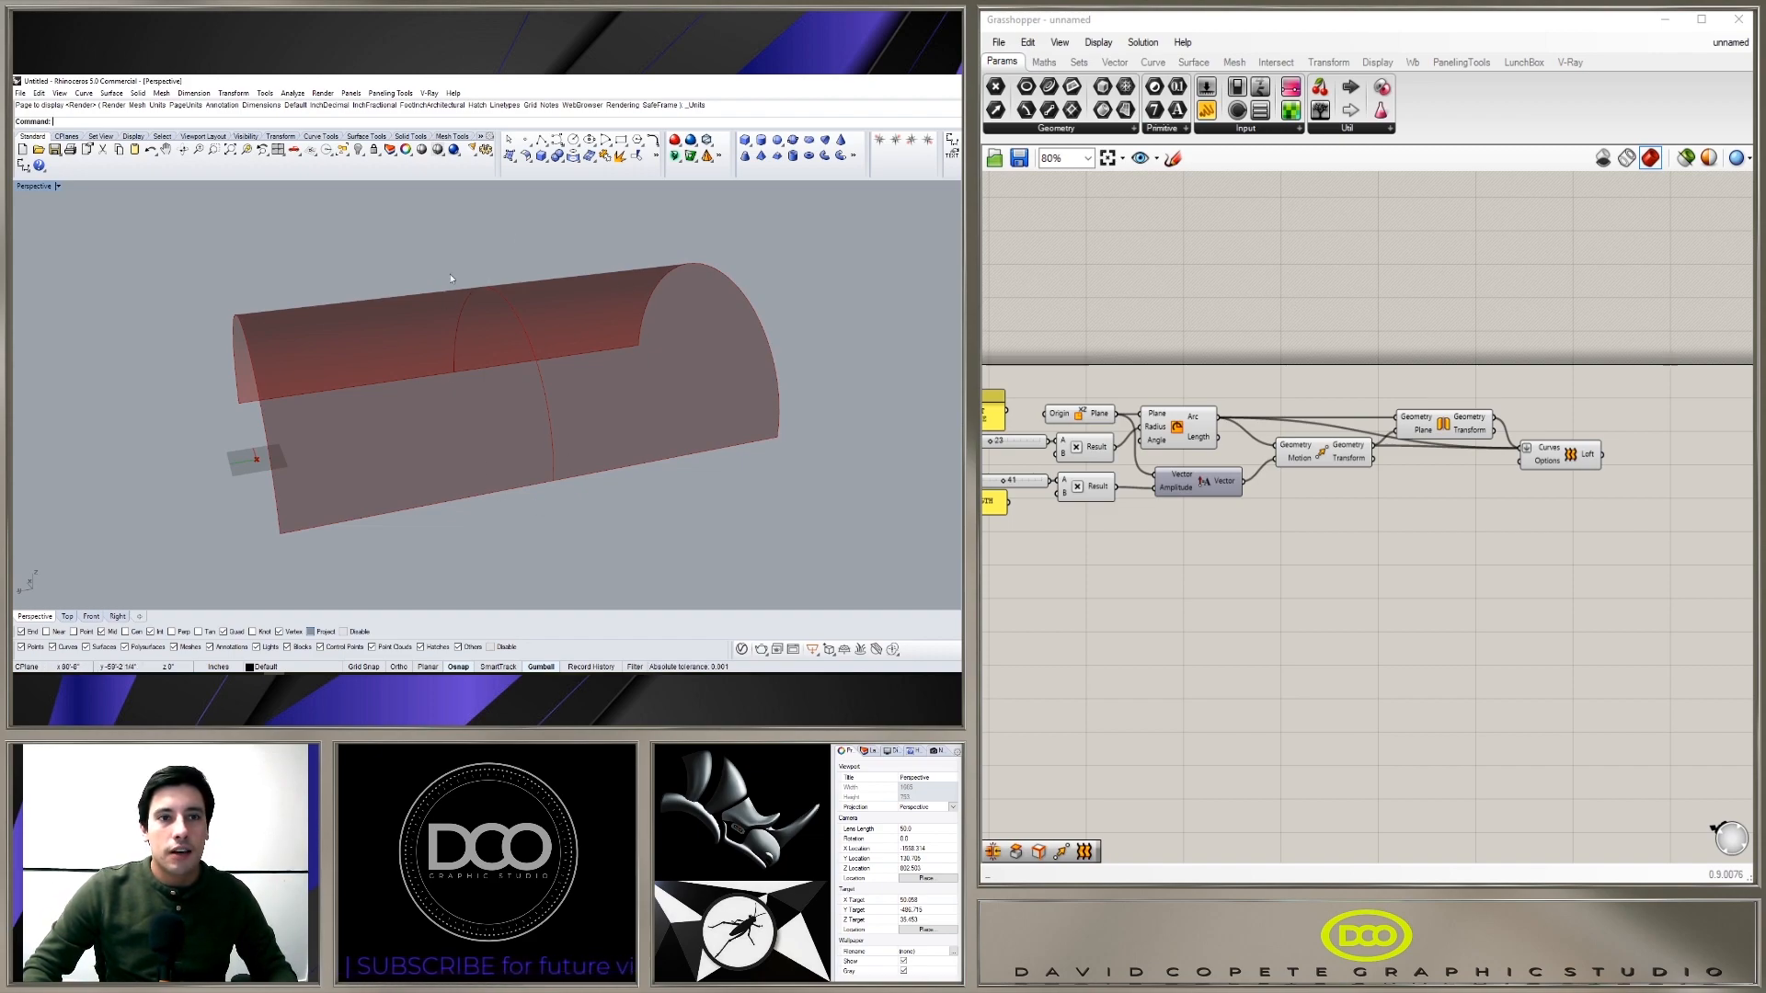
{"action": "right_click_drag", "start_coordinate": [505, 310], "coordinate": [532, 299]}
Step: Examine the lofted surface and the moved arc in the viewport by highlighting the Loft and Move components
{"action": "left_click", "coordinate": [1603, 404]}
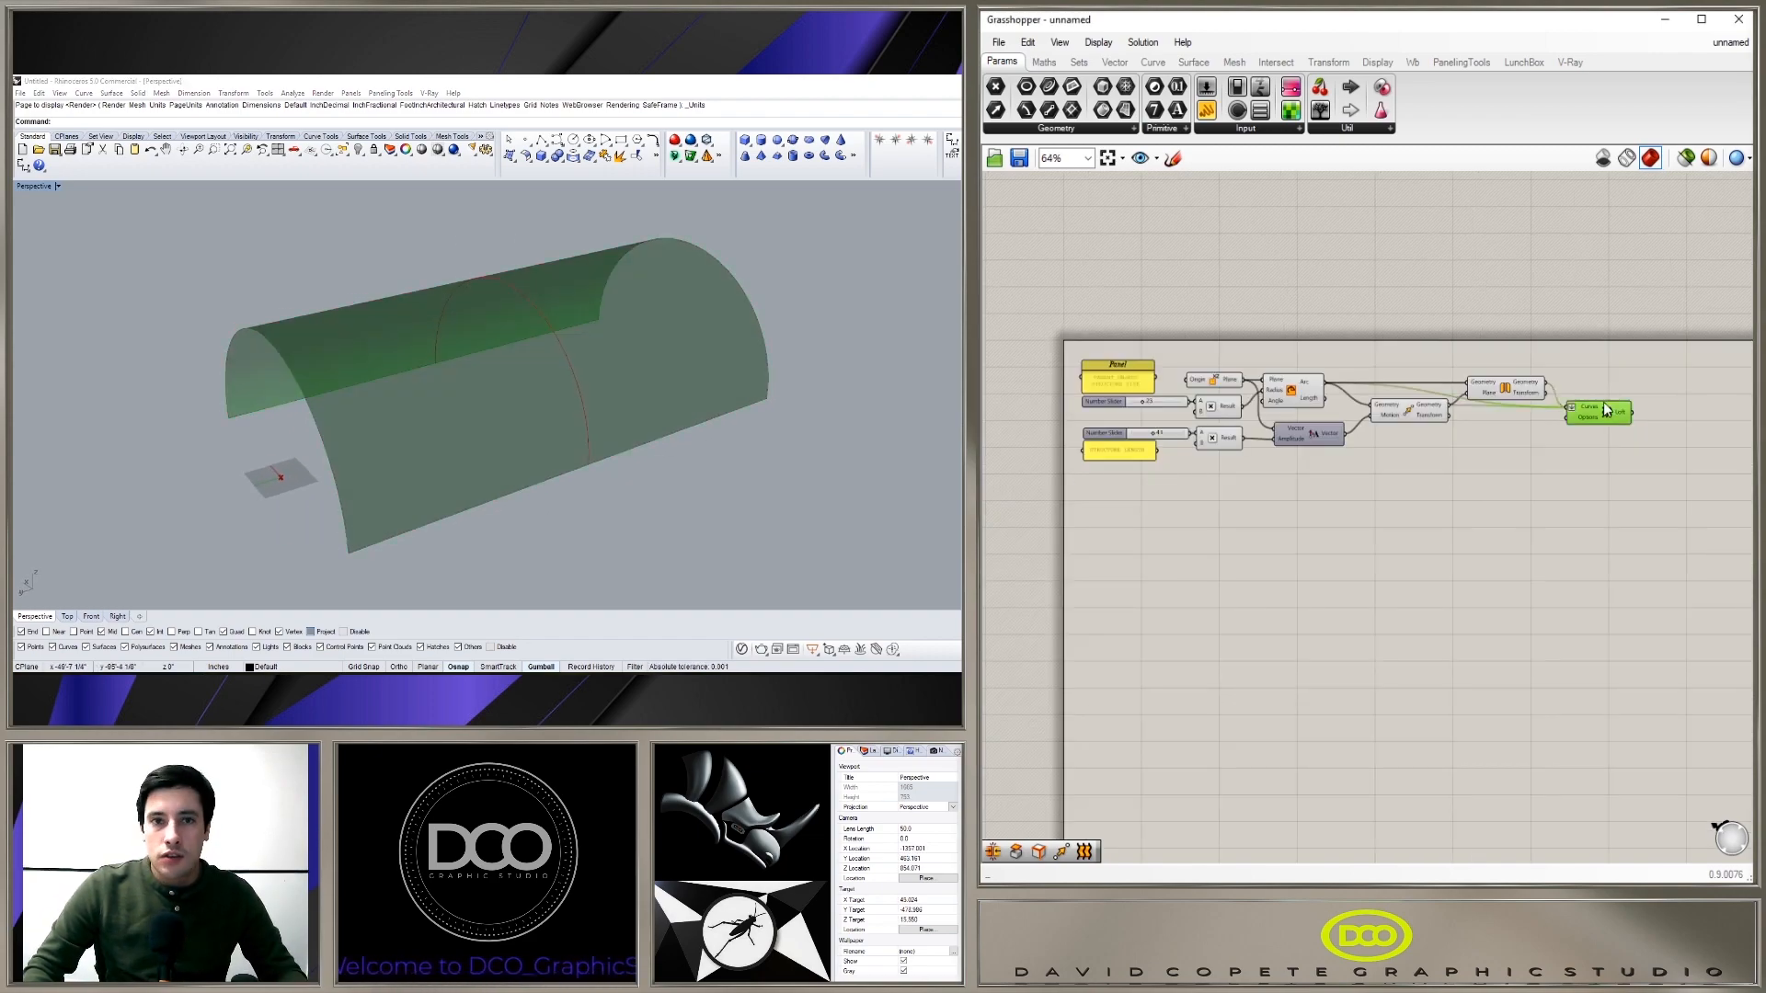
{"action": "right_click_drag", "start_coordinate": [1598, 480], "coordinate": [1437, 510]}
{"action": "right_click_drag", "start_coordinate": [506, 405], "coordinate": [506, 398]}
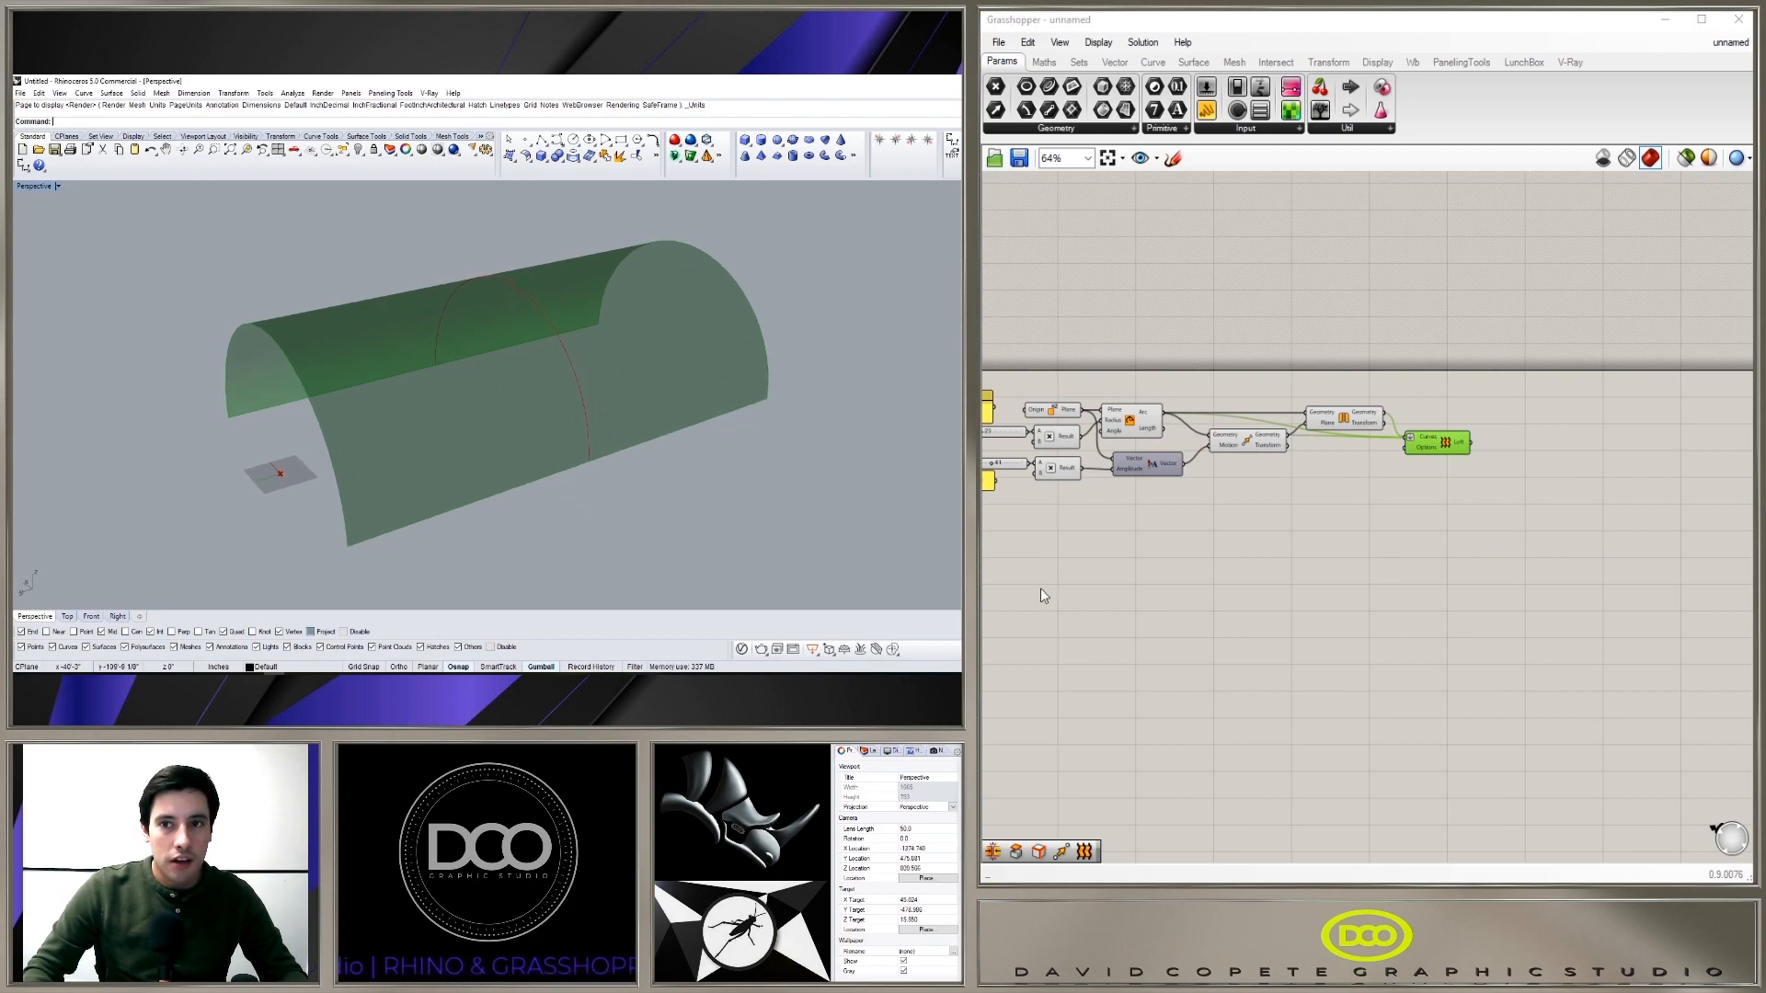
{"action": "left_click", "coordinate": [1306, 467]}
{"action": "left_click", "coordinate": [1247, 438]}
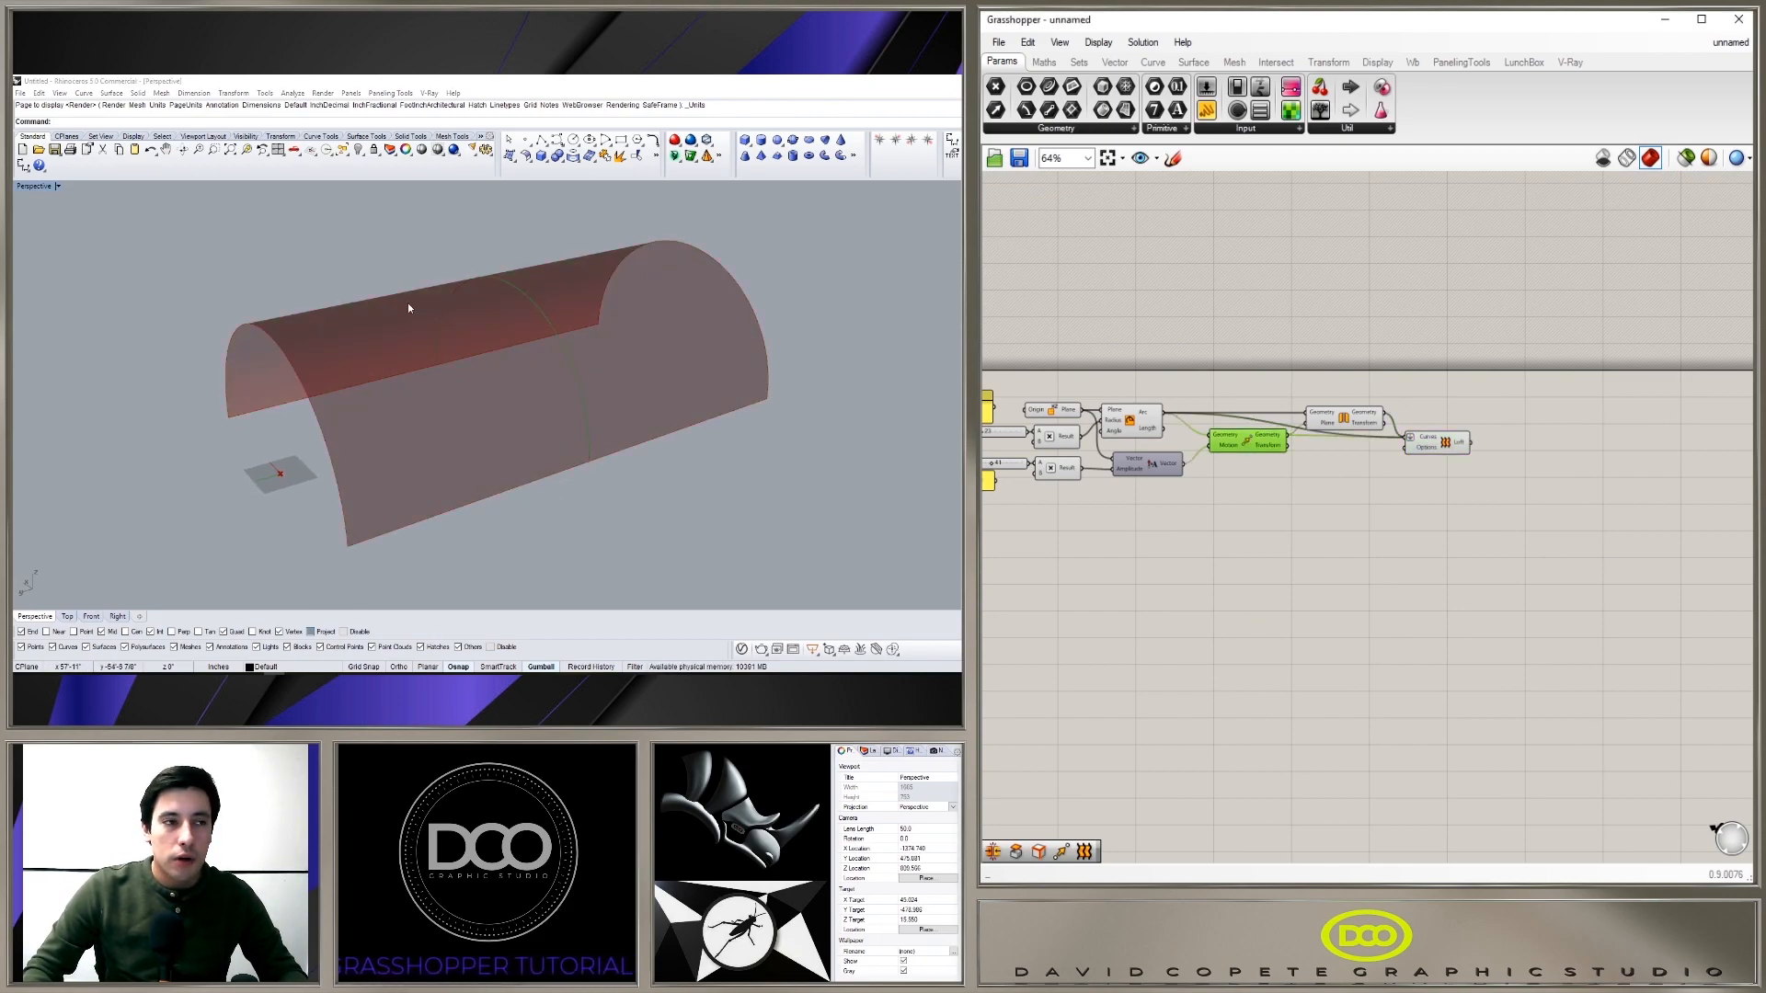
{"action": "scroll", "coordinate": [1297, 492], "scroll_direction": "up", "scroll_amount": 2}
{"action": "right_click_drag", "start_coordinate": [1294, 497], "coordinate": [1343, 418]}
{"action": "right_click_drag", "start_coordinate": [524, 386], "coordinate": [441, 387]}
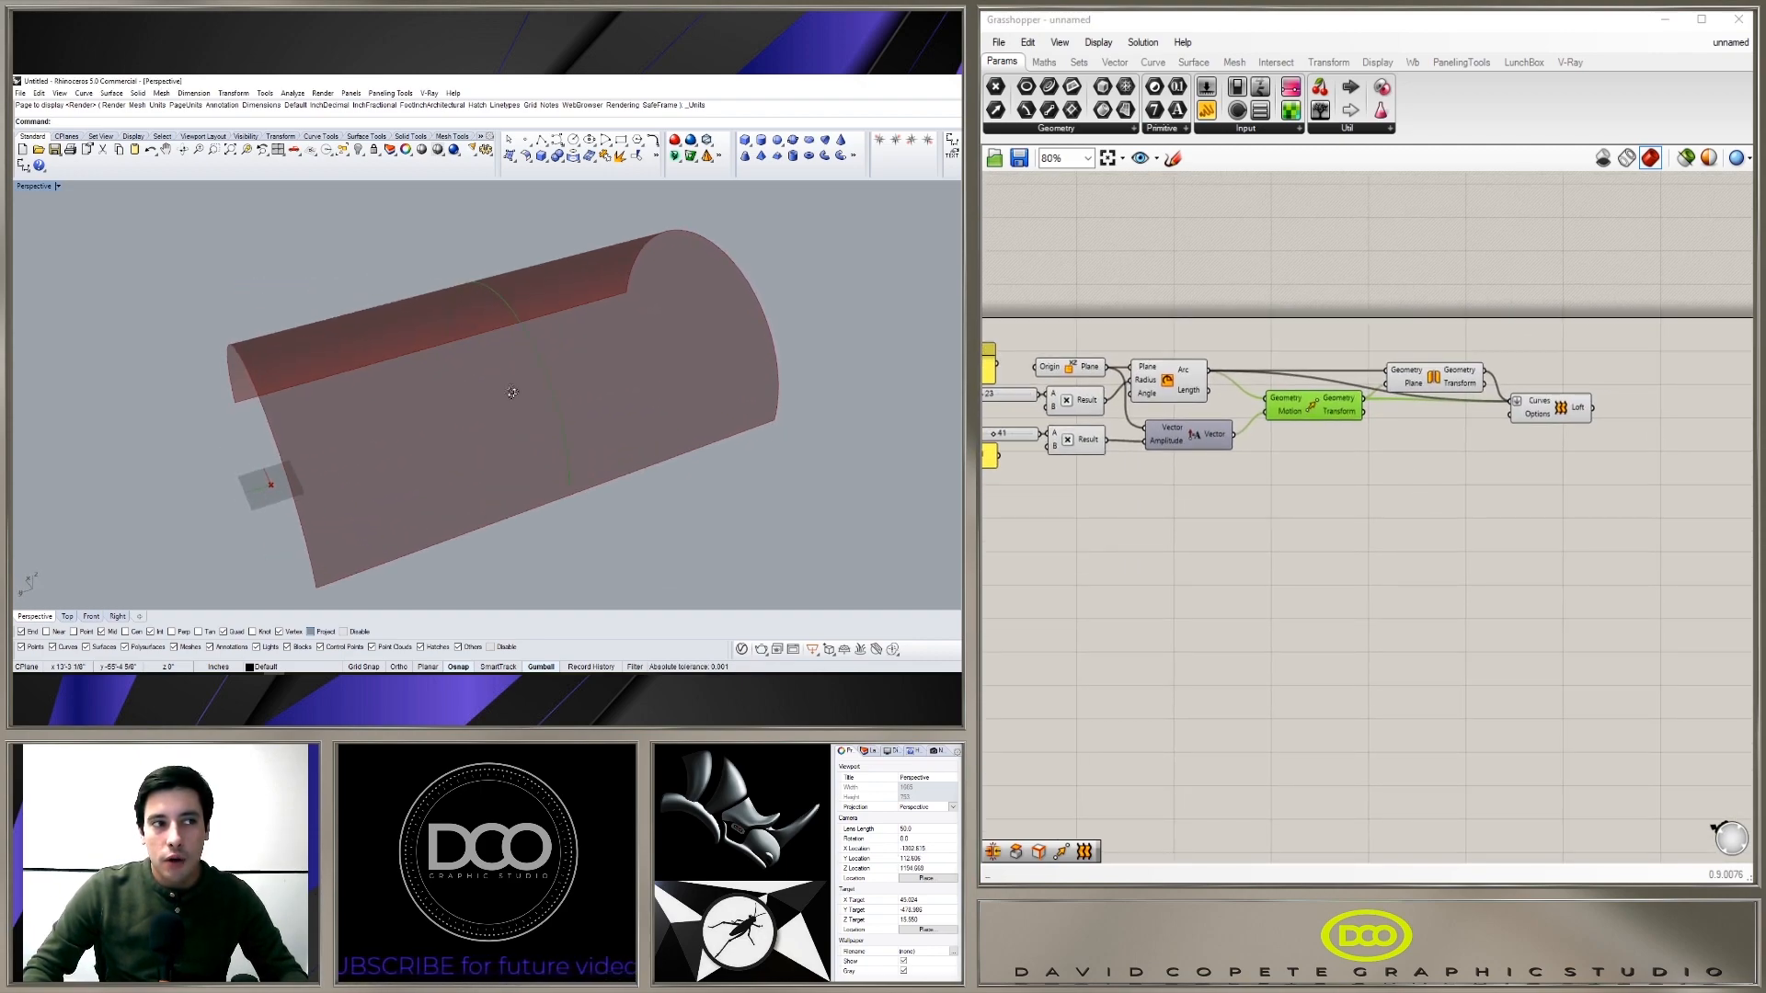
Step: Add a Scale NU component below the Mirror component and connect Move's Geometry output to its Geometry input
{"action": "double_click", "coordinate": [1377, 485]}
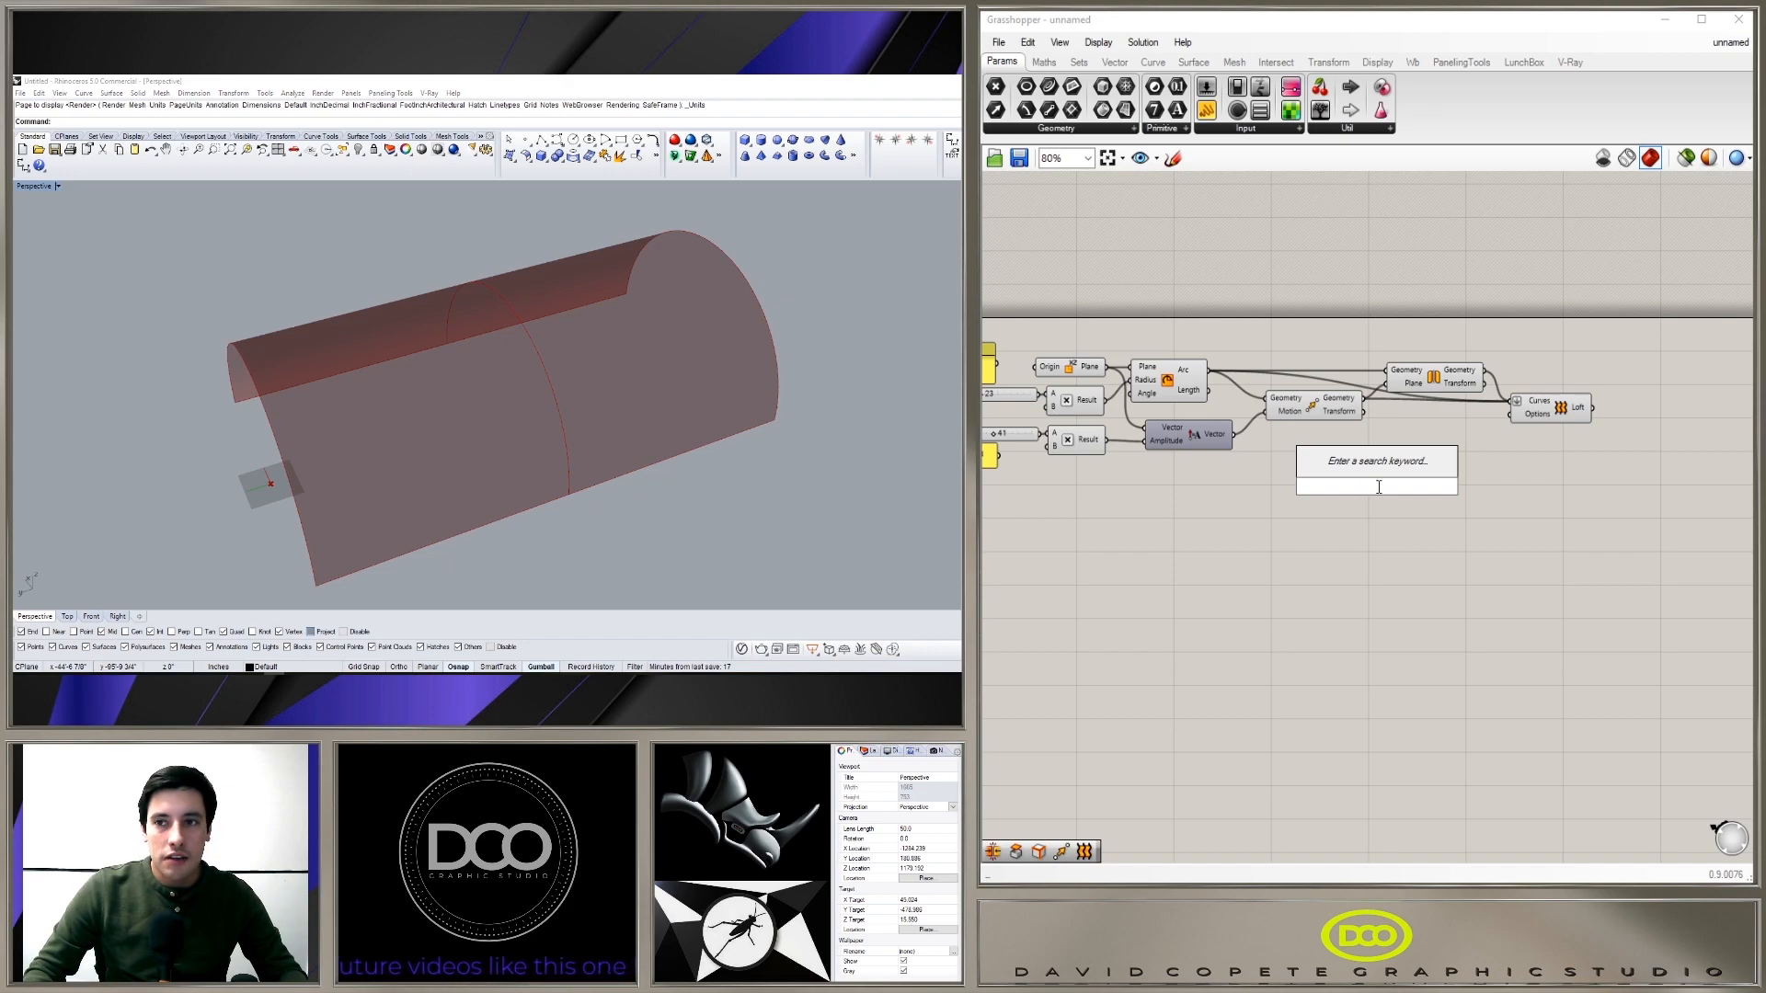
{"action": "type", "text": "SCALE"}
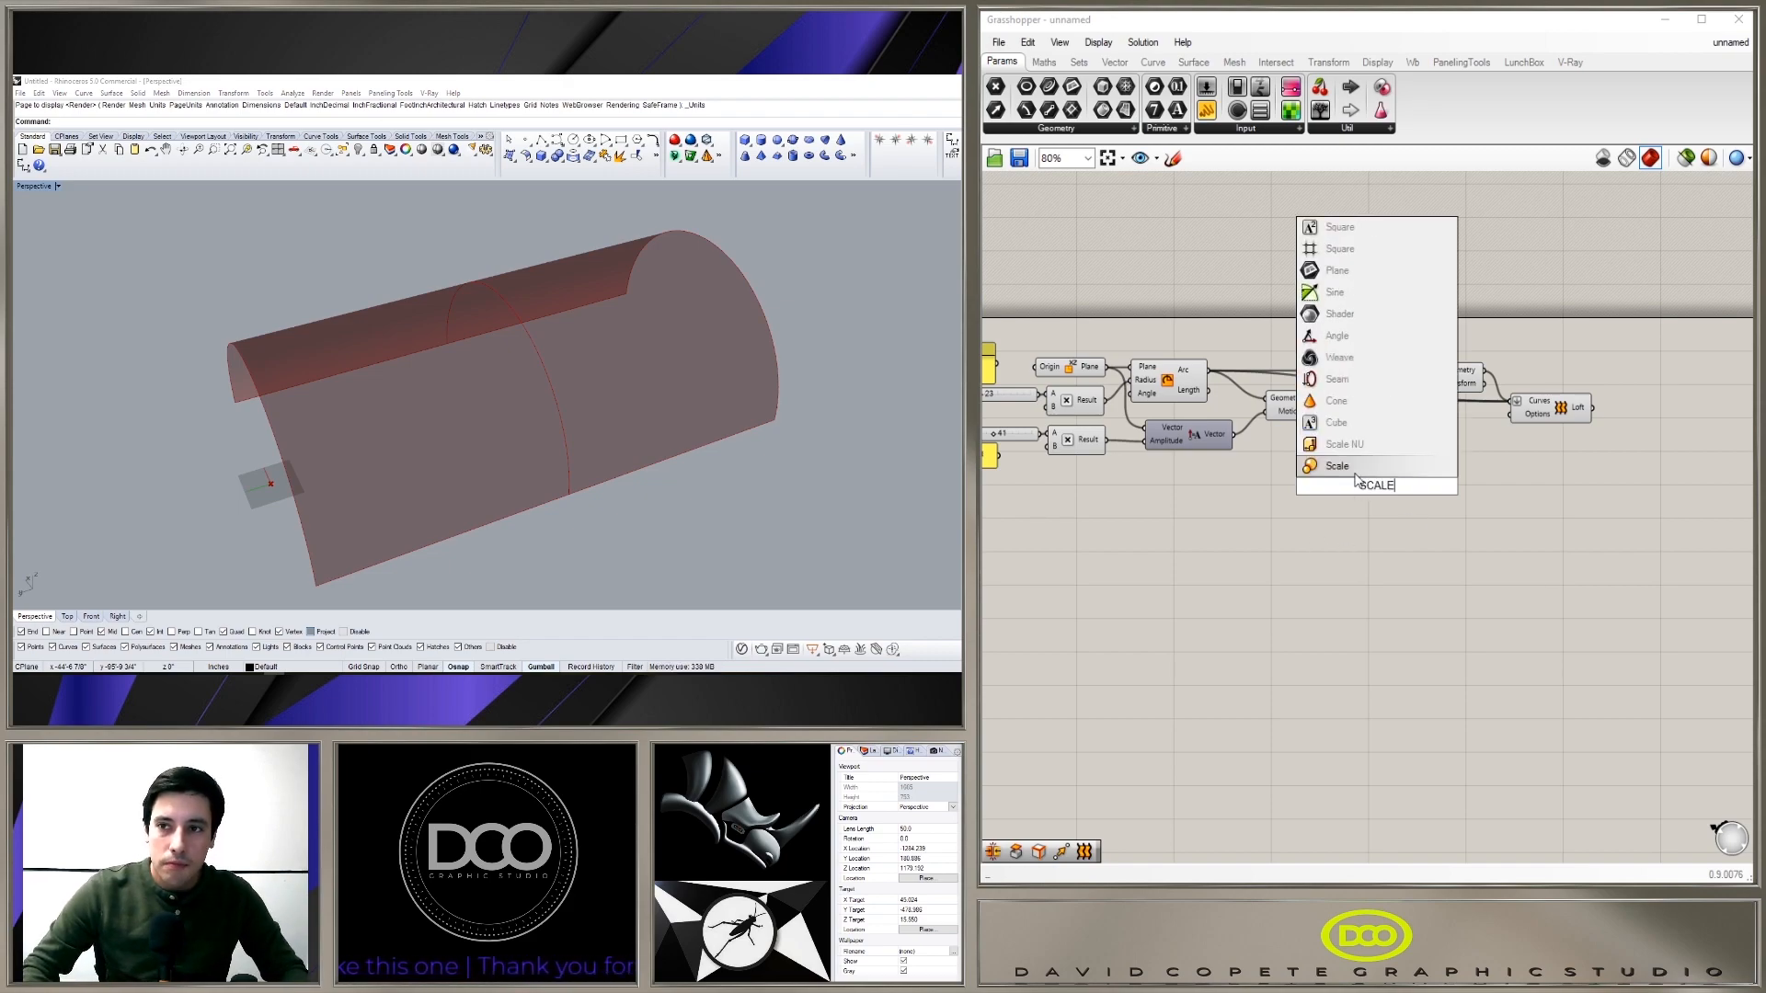
{"action": "left_click", "coordinate": [1345, 444]}
{"action": "left_click_drag", "start_coordinate": [1372, 477], "coordinate": [1430, 484]}
{"action": "right_click_drag", "start_coordinate": [809, 464], "coordinate": [827, 422]}
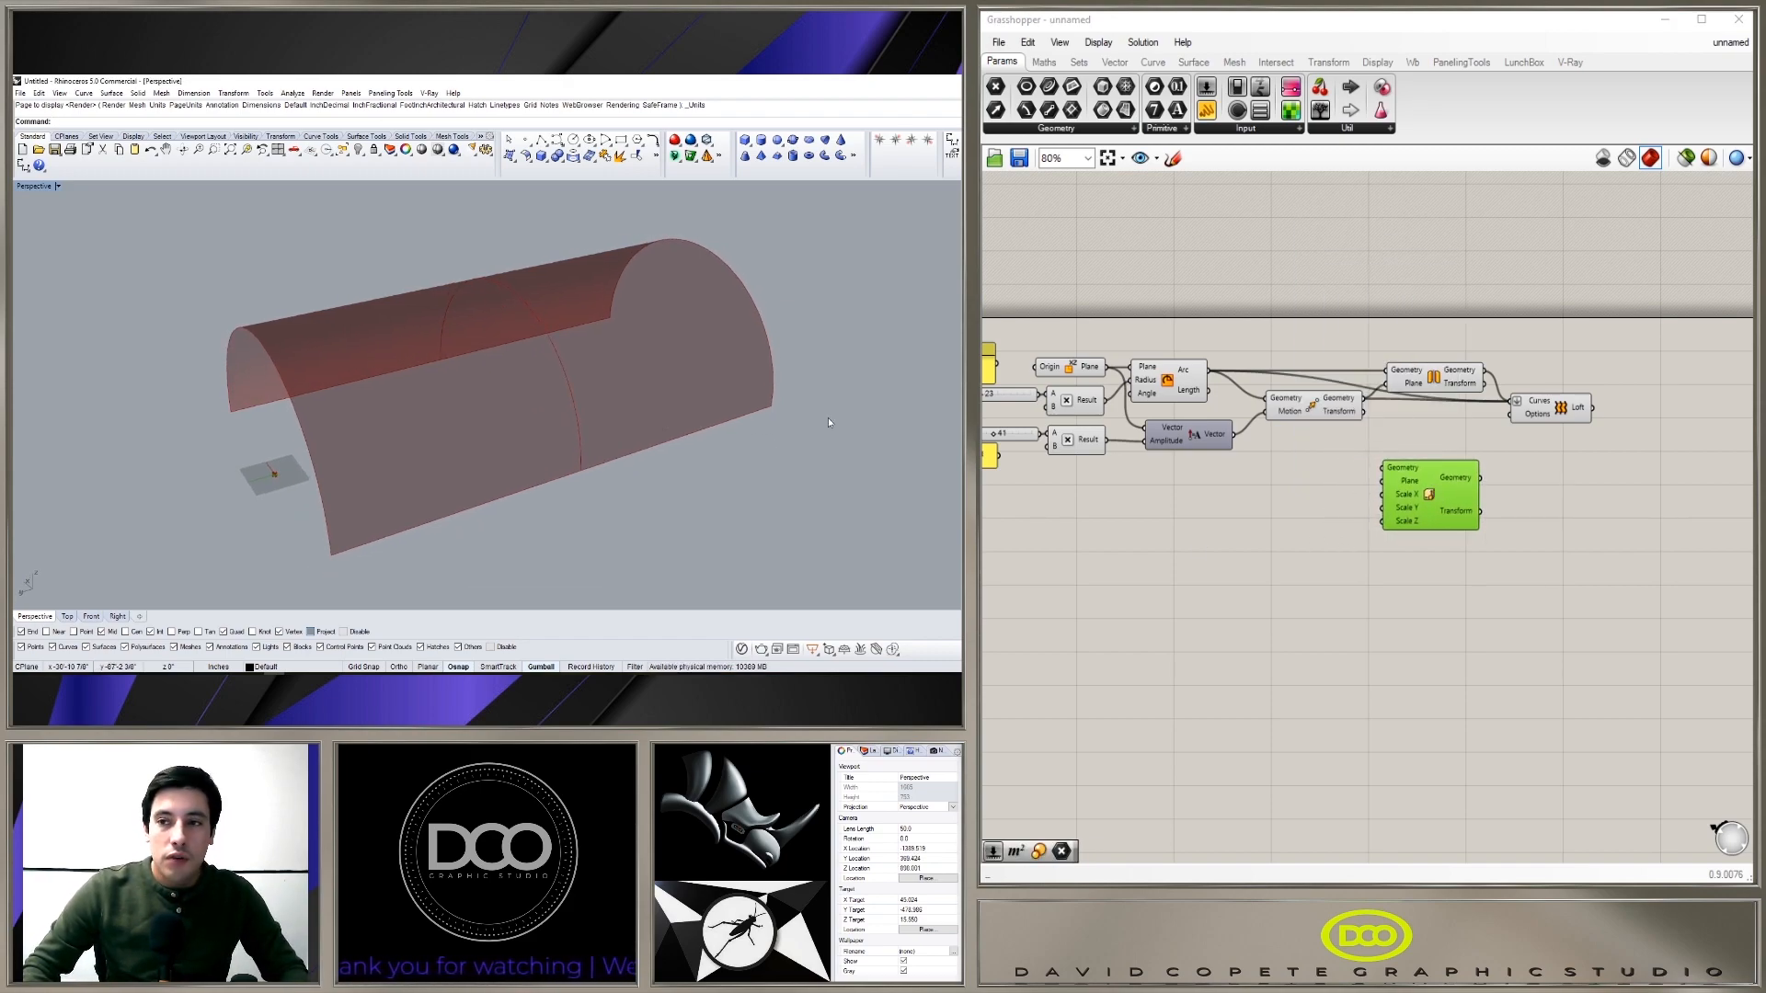
{"action": "scroll", "coordinate": [1309, 405], "scroll_direction": "up", "scroll_amount": 1}
{"action": "left_click", "coordinate": [1335, 403]}
{"action": "left_click_drag", "start_coordinate": [1376, 398], "coordinate": [1453, 500]}
{"action": "right_click_drag", "start_coordinate": [267, 452], "coordinate": [414, 399]}
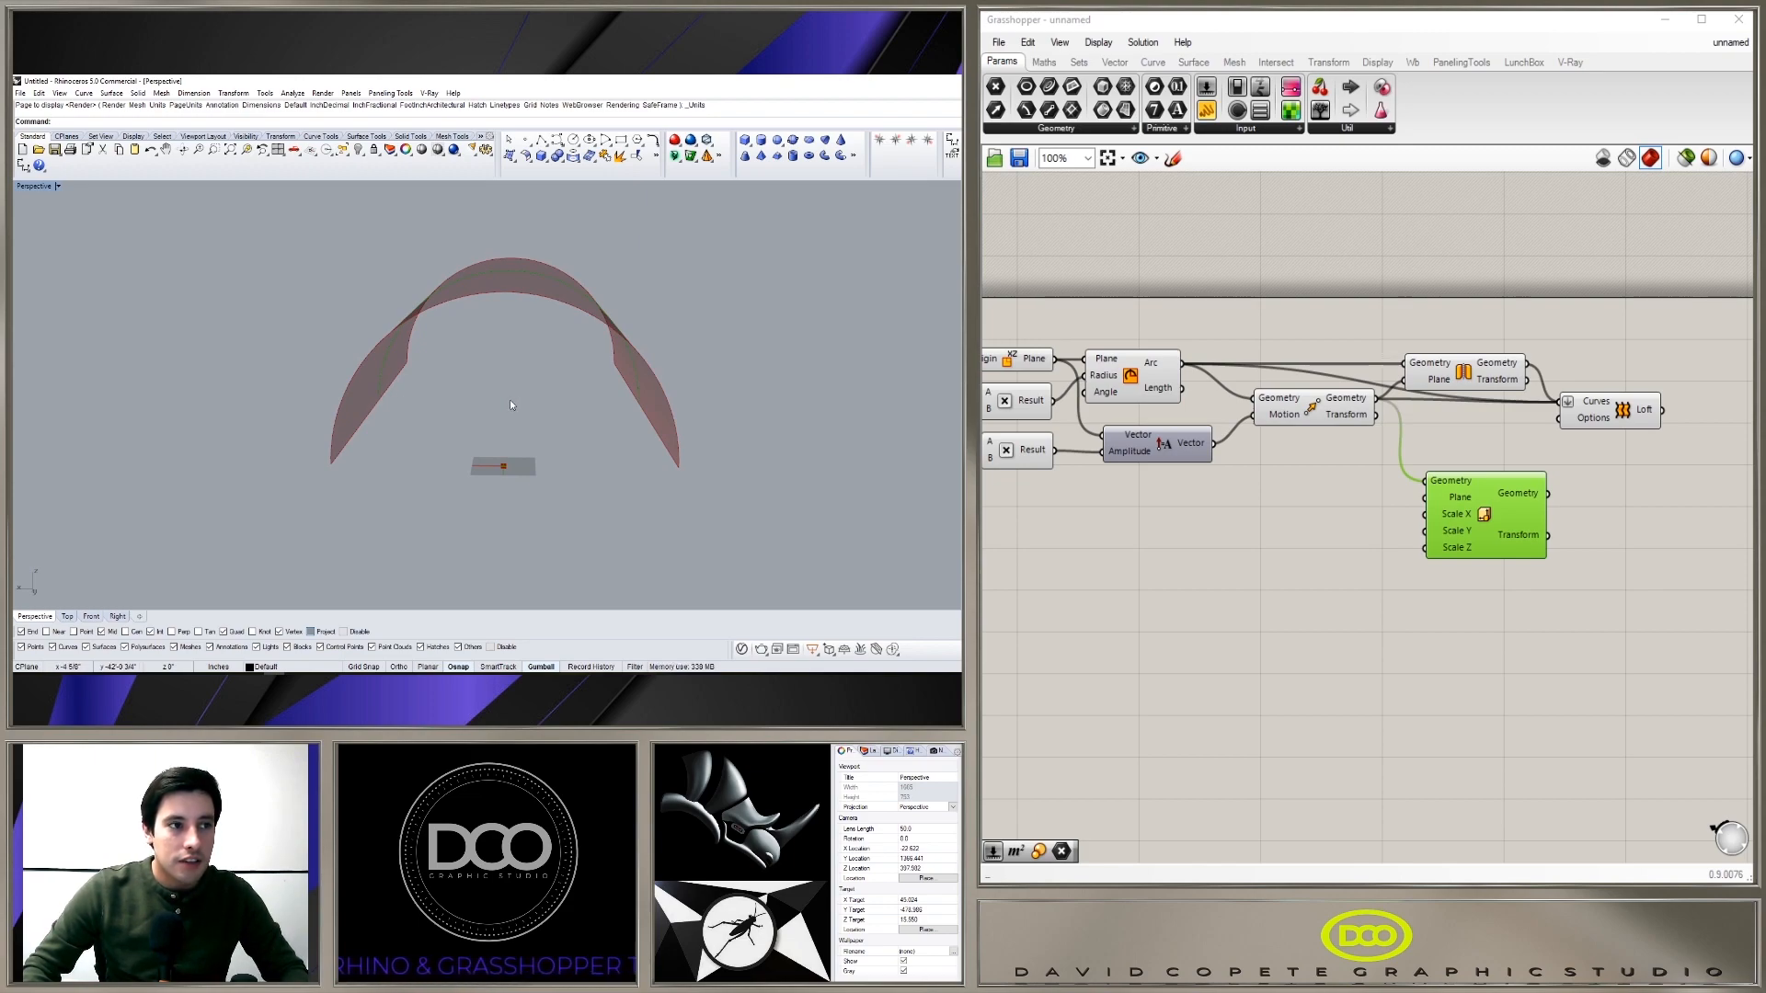
{"action": "left_click", "coordinate": [1364, 489]}
{"action": "right_click_drag", "start_coordinate": [711, 393], "coordinate": [565, 449]}
{"action": "left_click", "coordinate": [1318, 403]}
{"action": "double_click", "coordinate": [1329, 482]}
{"action": "type", "text": "AREA"}
{"action": "left_click", "coordinate": [1321, 470]}
{"action": "left_click_drag", "start_coordinate": [1374, 399], "coordinate": [1322, 509]}
{"action": "key", "text": "Delete"}
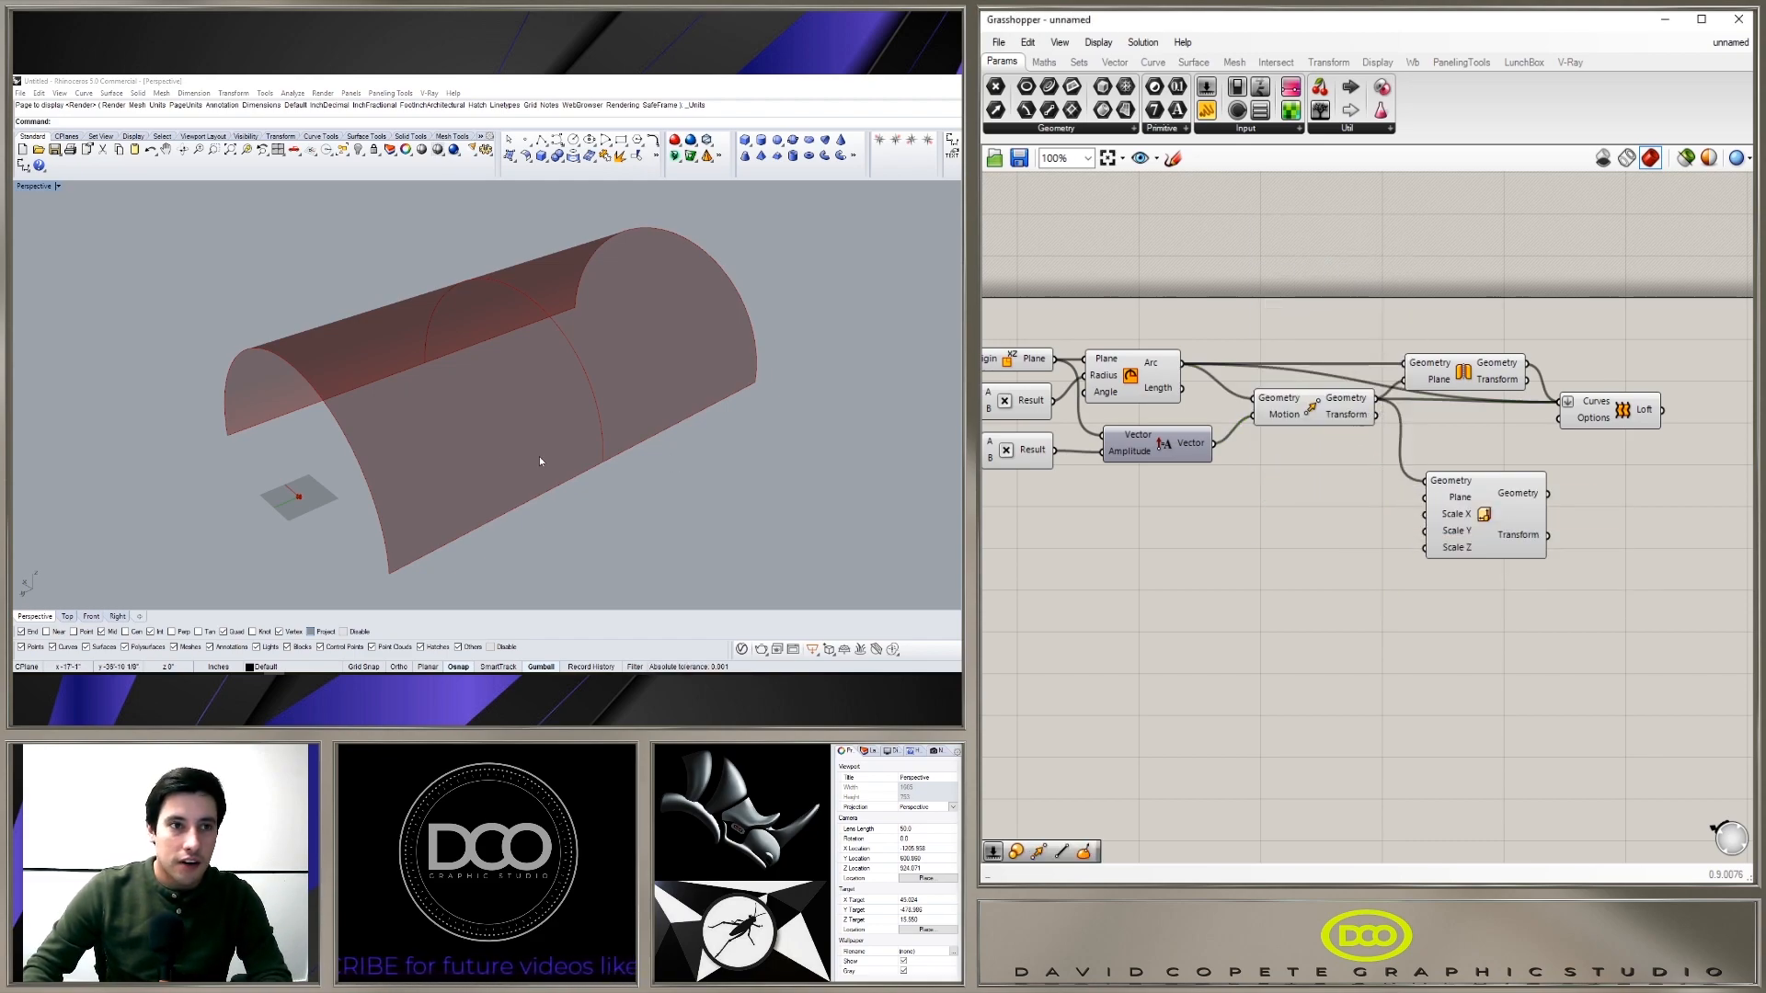
Step: Add an End Points component fed by Move's Geometry output, and move Scale NU away to make room for it
{"action": "right_click_drag", "start_coordinate": [622, 456], "coordinate": [492, 427]}
{"action": "left_click", "coordinate": [1313, 420]}
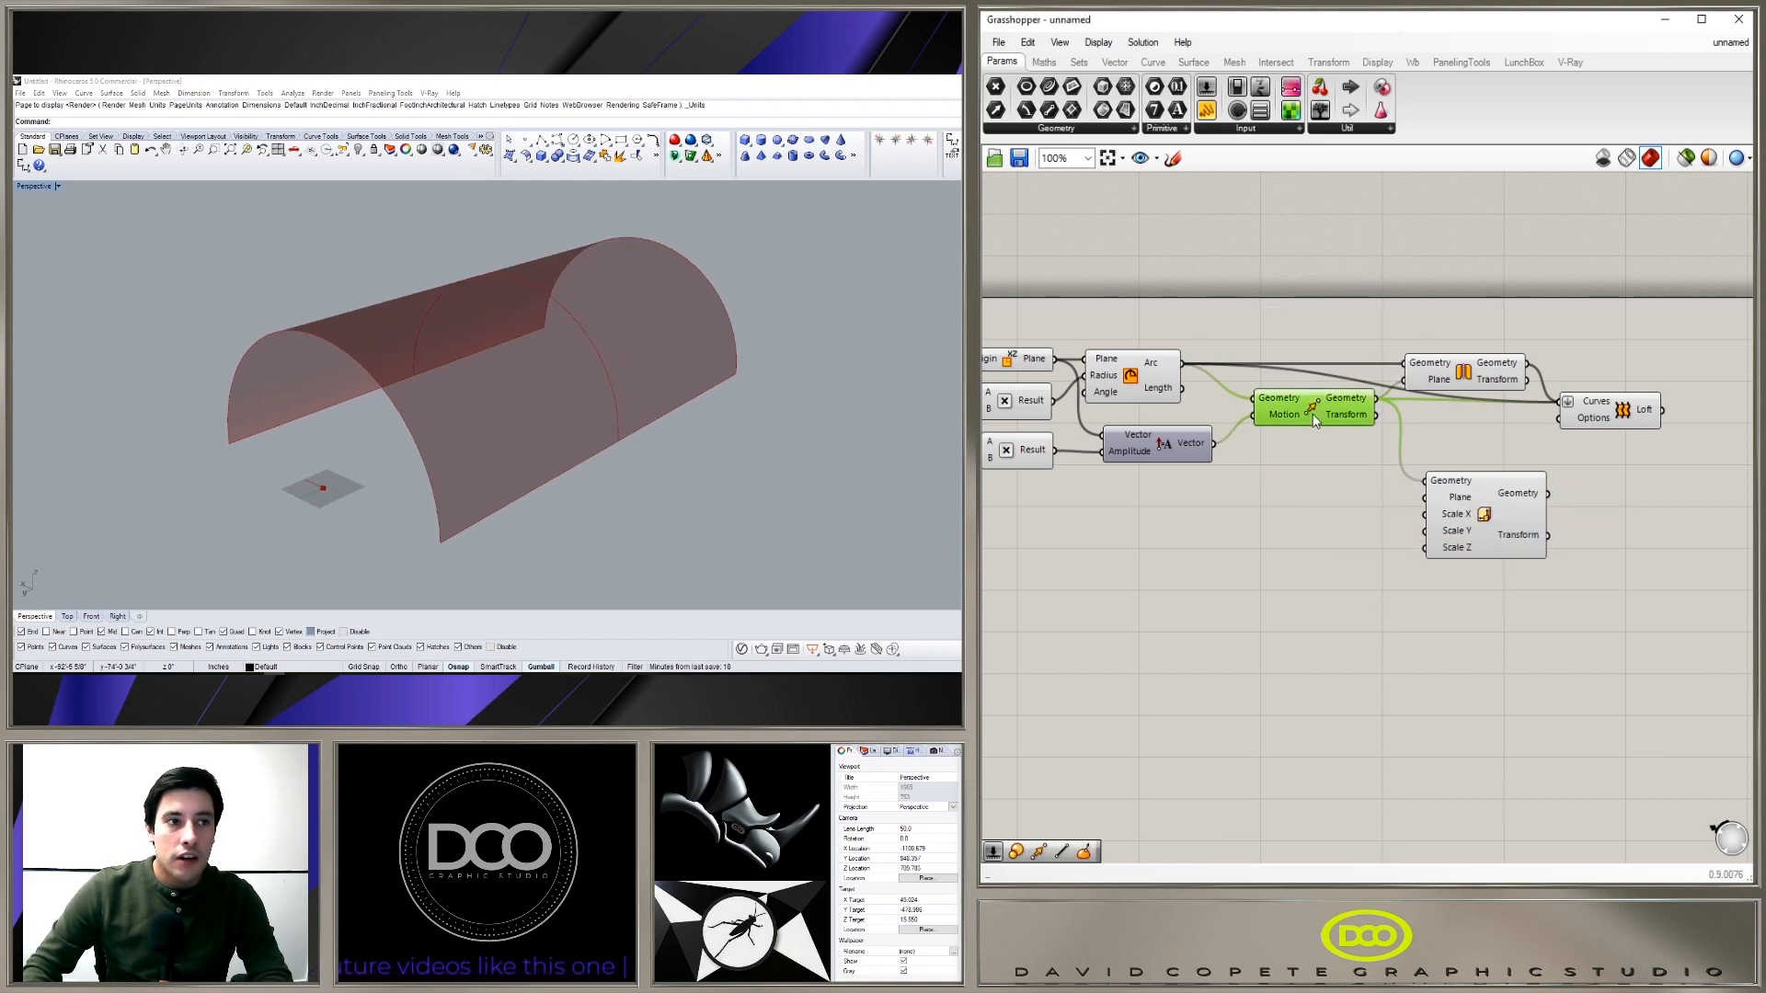
{"action": "double_click", "coordinate": [1321, 522]}
{"action": "type", "text": "end"}
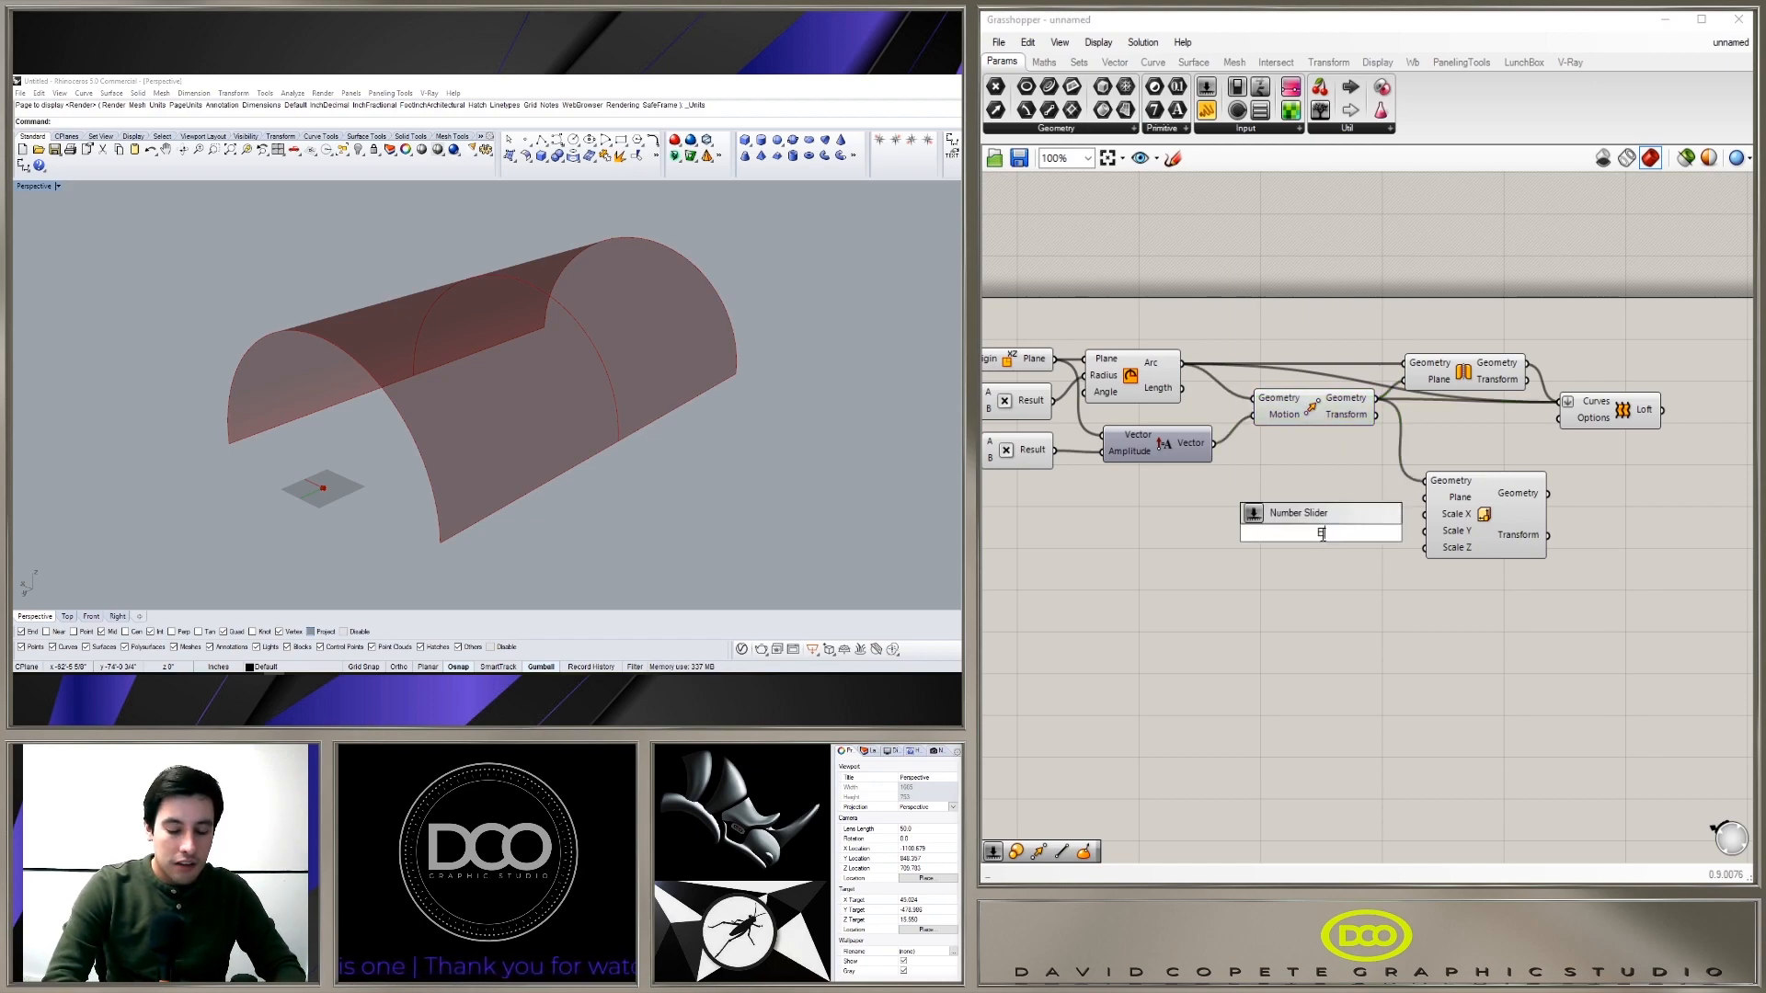
{"action": "left_click", "coordinate": [1325, 513]}
{"action": "left_click", "coordinate": [1333, 408]}
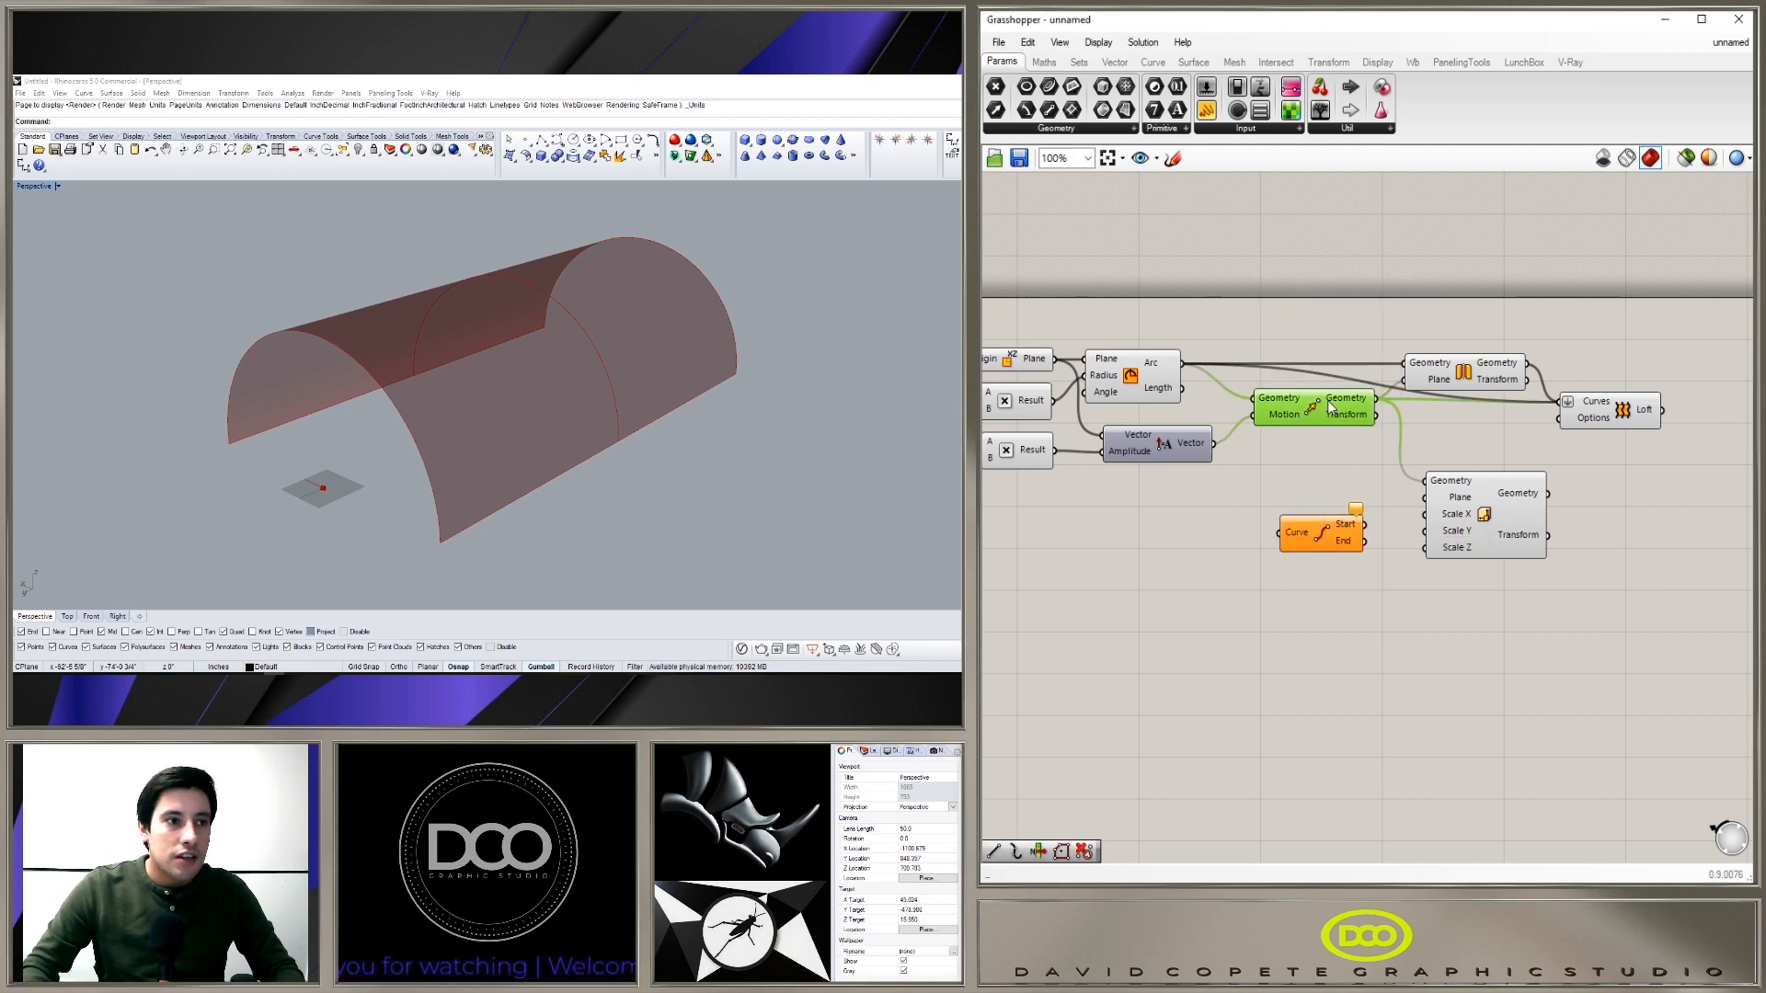
{"action": "left_click_drag", "start_coordinate": [1377, 398], "coordinate": [1298, 531]}
{"action": "left_click_drag", "start_coordinate": [1471, 515], "coordinate": [1740, 527]}
{"action": "left_click_drag", "start_coordinate": [1275, 529], "coordinate": [1392, 487]}
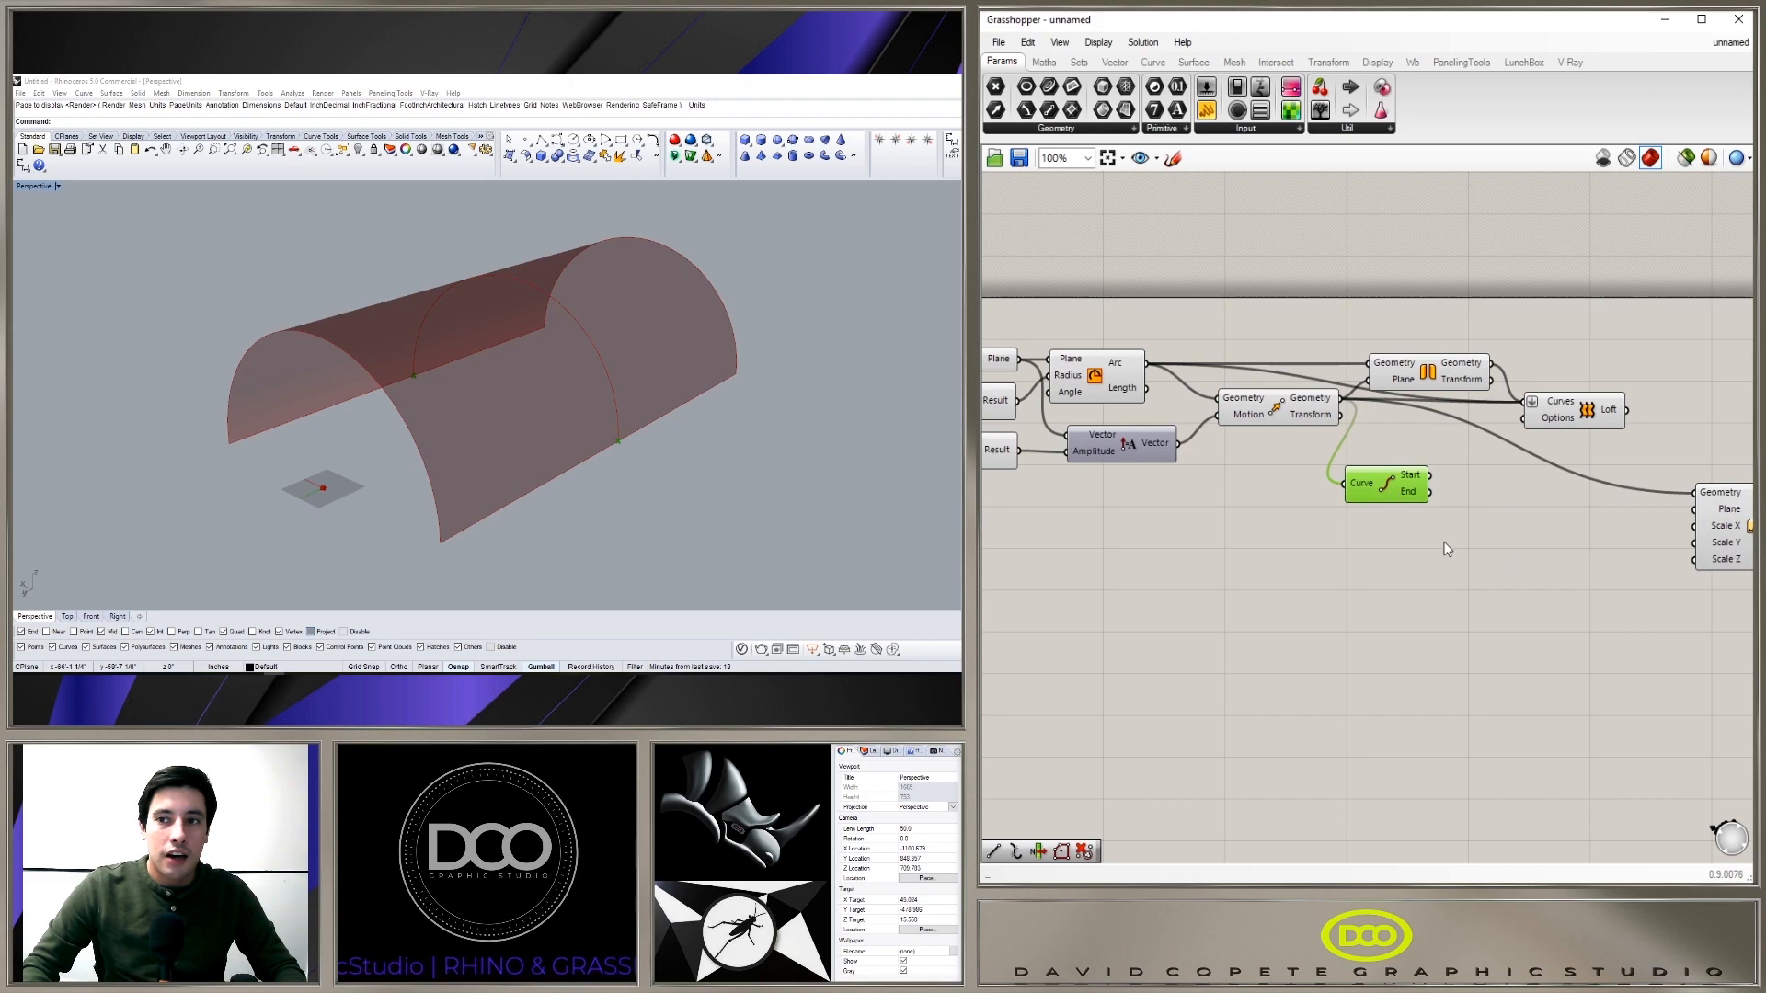
Step: Add a Line component and connect the Start and End outputs of End Points to its Start Point and End Point inputs
{"action": "left_click", "coordinate": [1451, 542]}
{"action": "right_click_drag", "start_coordinate": [1460, 547], "coordinate": [1376, 617]}
{"action": "double_click", "coordinate": [1426, 607]}
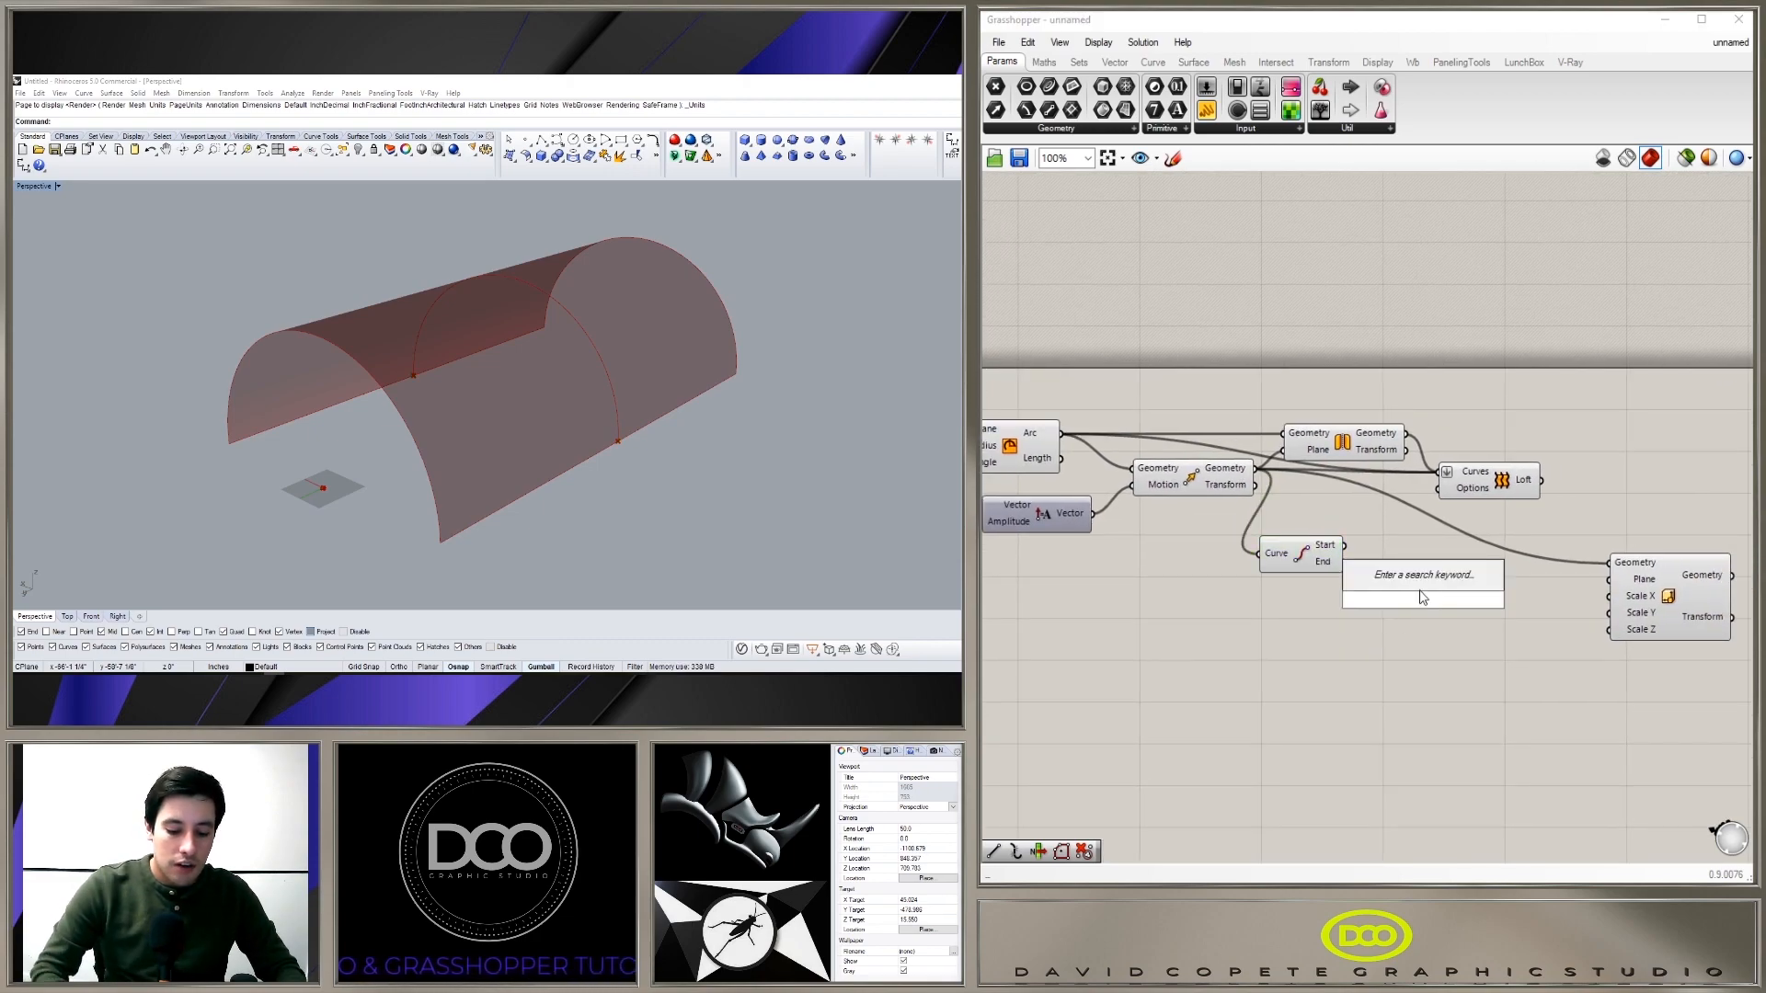
{"action": "type", "text": "LINE"}
{"action": "left_click", "coordinate": [1370, 578]}
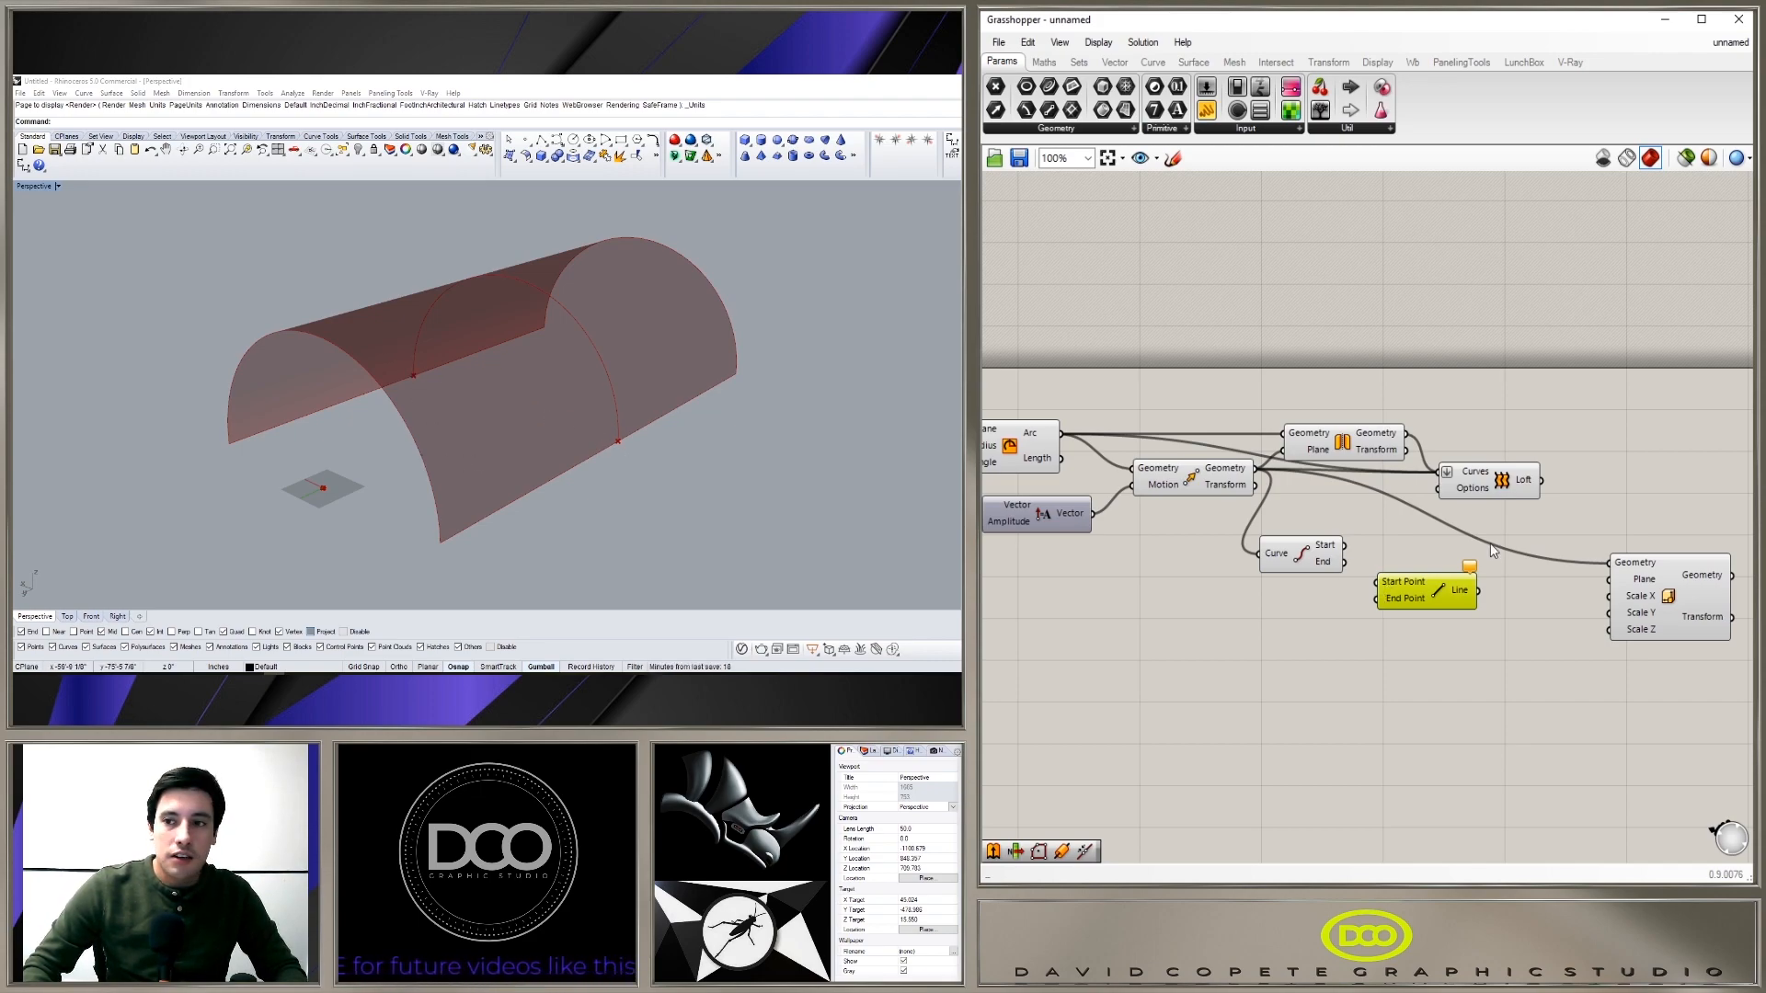
{"action": "mouse_move", "coordinate": [1344, 544]}
{"action": "left_mouse_down"}
{"action": "mouse_move", "coordinate": [1374, 600]}
{"action": "mouse_move", "coordinate": [1418, 559]}
{"action": "left_mouse_up"}
{"action": "left_click", "coordinate": [1510, 632]}
Step: Add a Polygon Center component and connect the Line output to its Polyline input
{"action": "right_click_drag", "start_coordinate": [1514, 632], "coordinate": [1402, 641]}
{"action": "double_click", "coordinate": [1352, 674]}
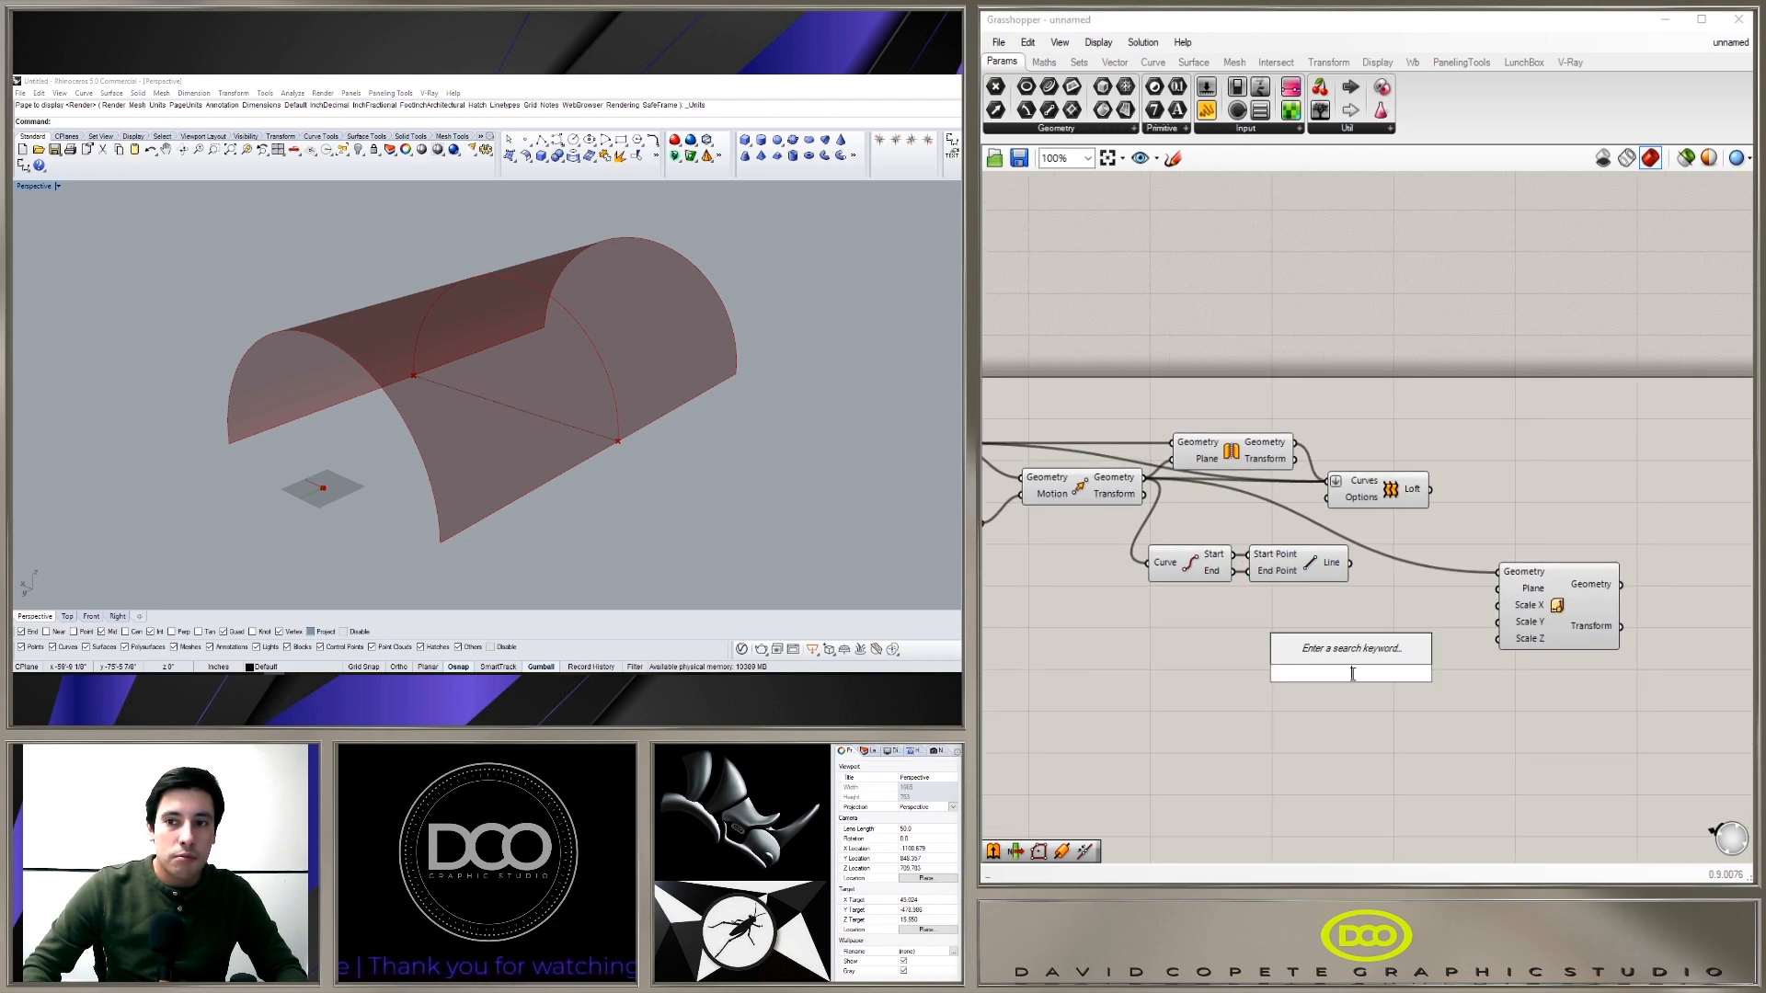
{"action": "type", "text": "POLY"}
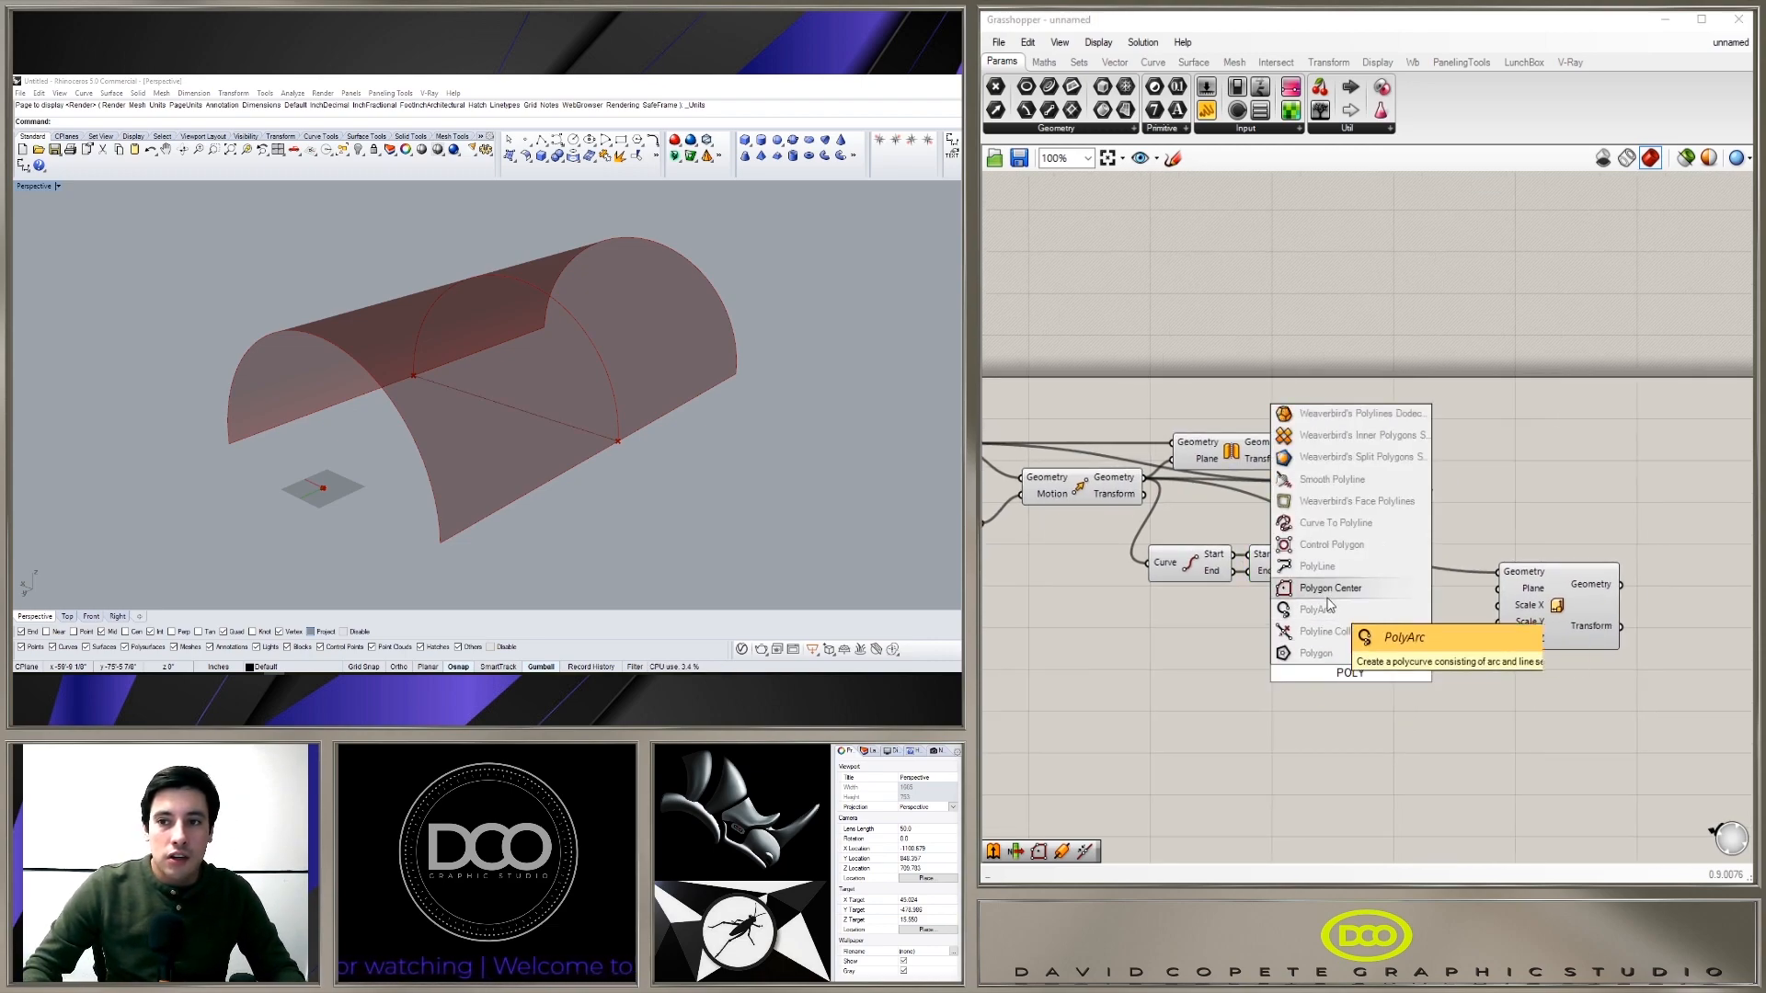
{"action": "left_click", "coordinate": [1328, 588]}
{"action": "left_click_drag", "start_coordinate": [1352, 565], "coordinate": [1294, 673]}
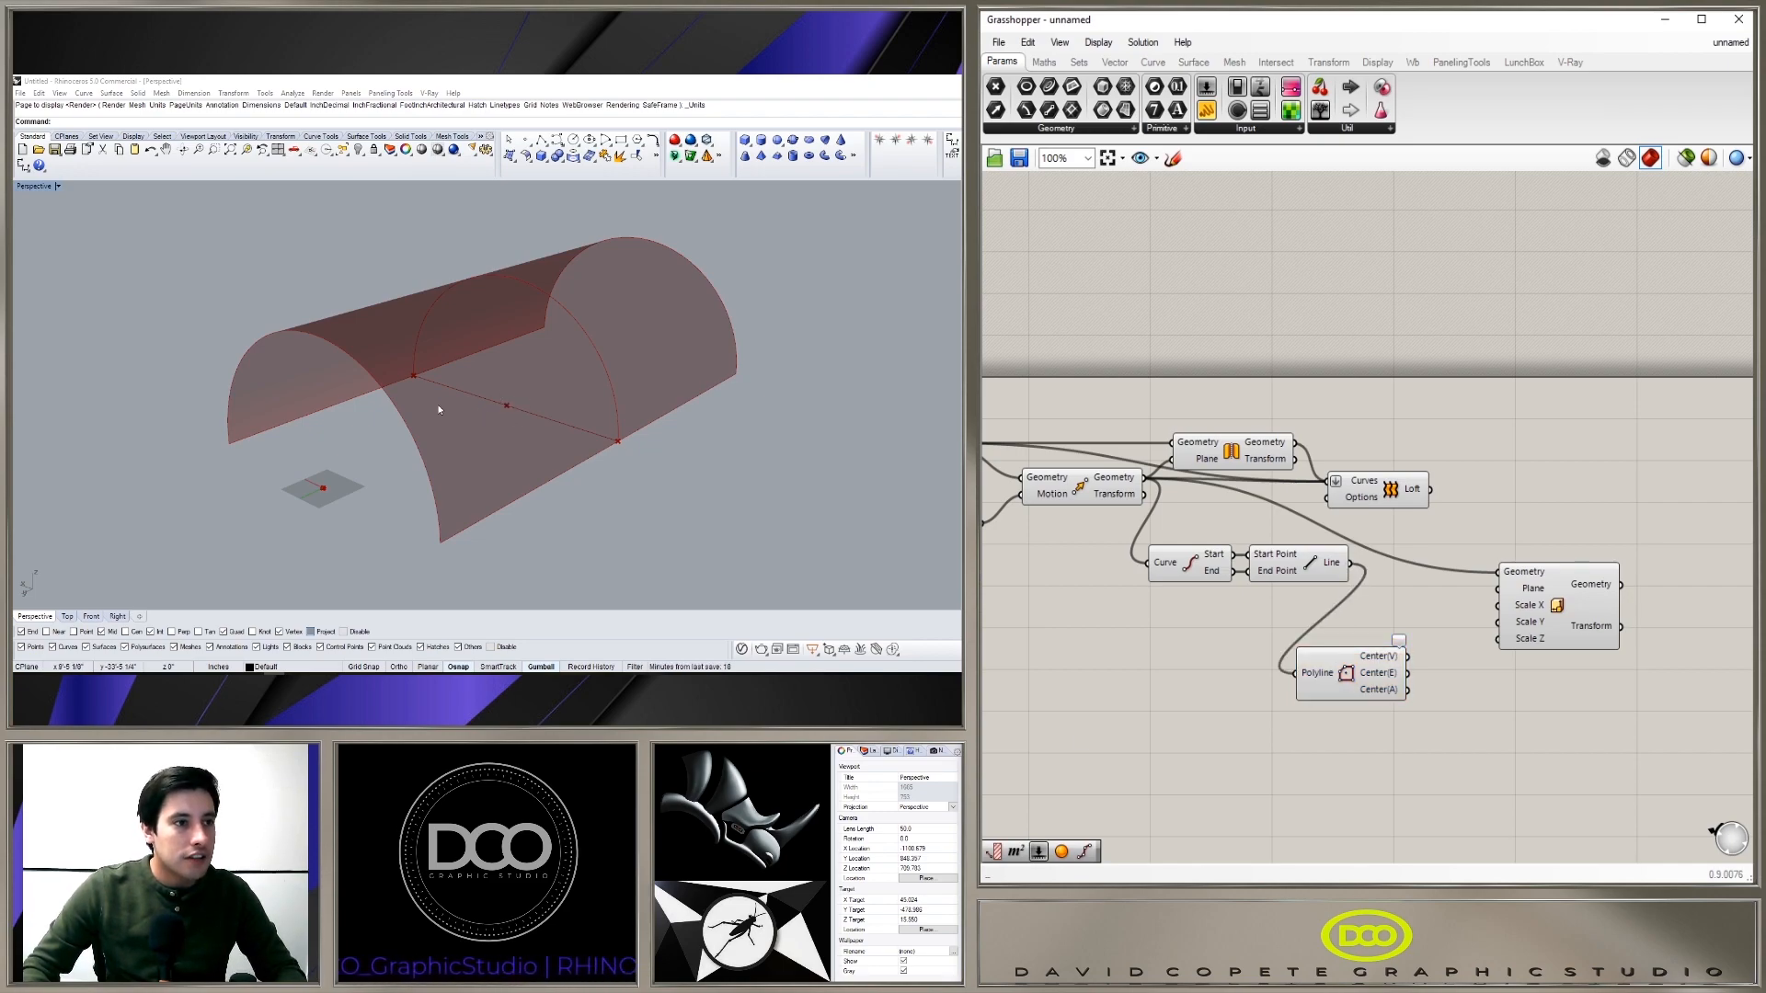
Step: Line up the Polygon Center component directly after Line and shift Scale NU beside it
{"action": "mouse_move", "coordinate": [1277, 601]}
{"action": "right_mouse_down"}
{"action": "mouse_move", "coordinate": [1232, 635]}
{"action": "mouse_move", "coordinate": [1299, 596]}
{"action": "right_mouse_up"}
{"action": "left_click_drag", "start_coordinate": [1377, 677], "coordinate": [1433, 562]}
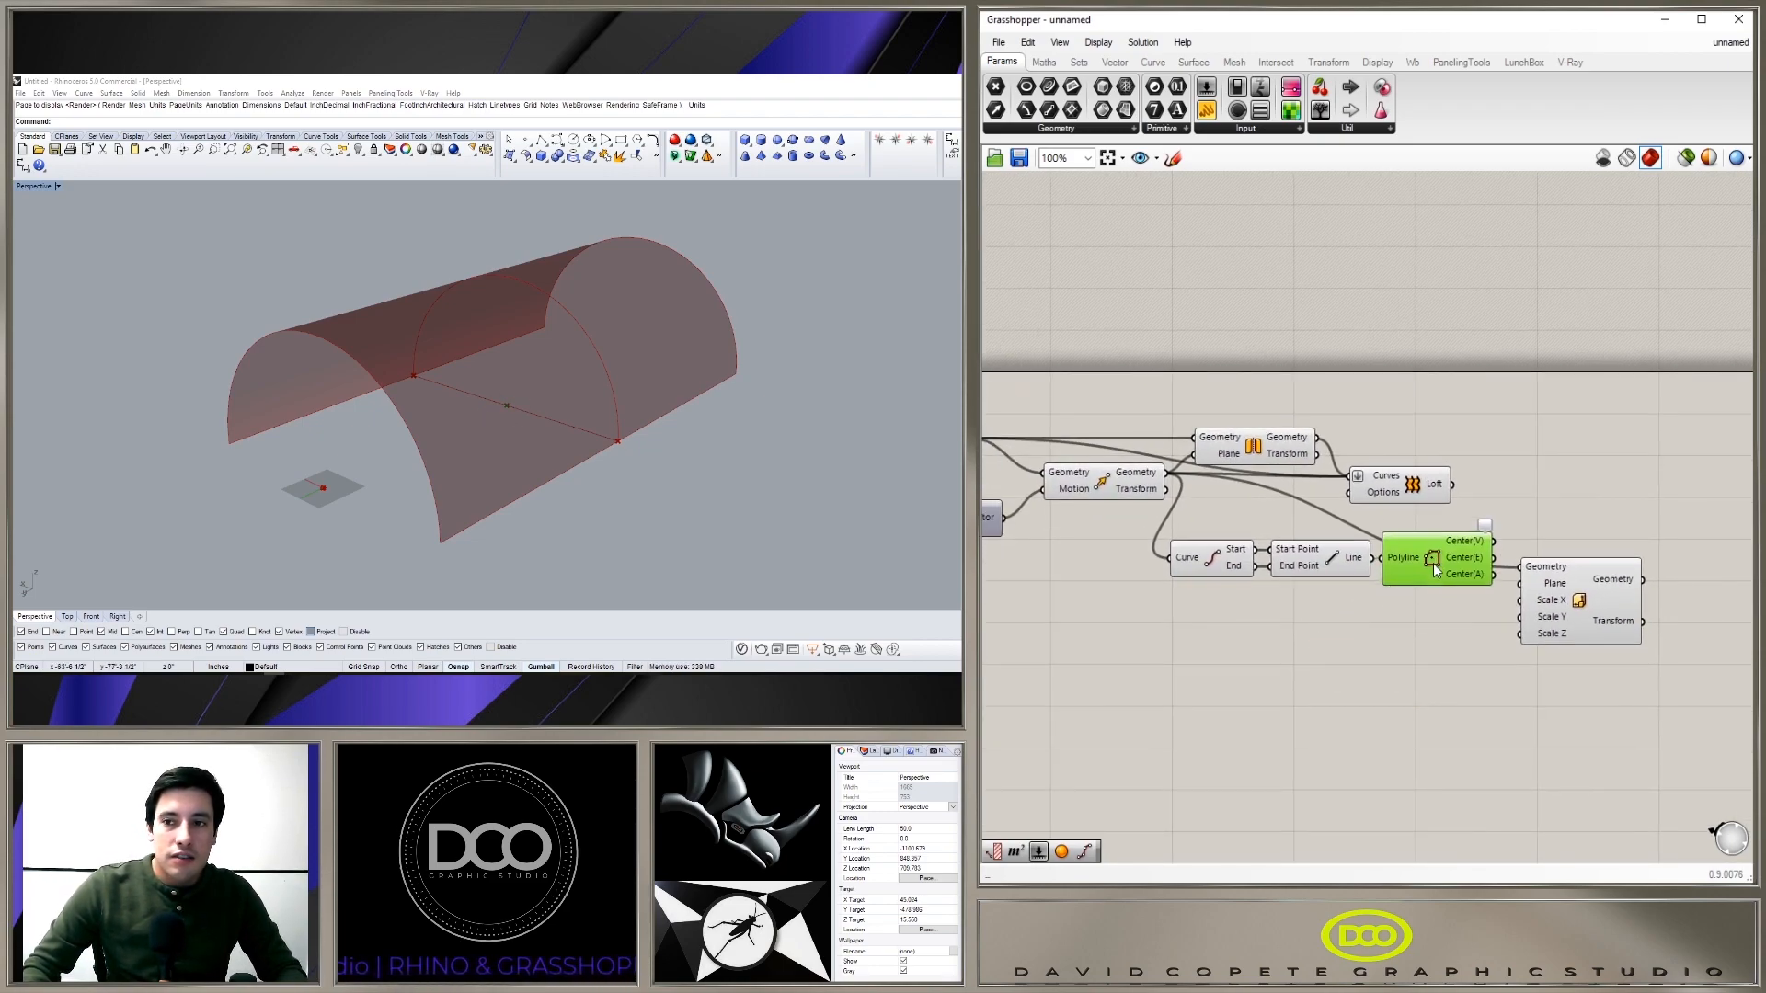
{"action": "left_click_drag", "start_coordinate": [1563, 607], "coordinate": [1600, 557]}
{"action": "left_click", "coordinate": [1416, 485]}
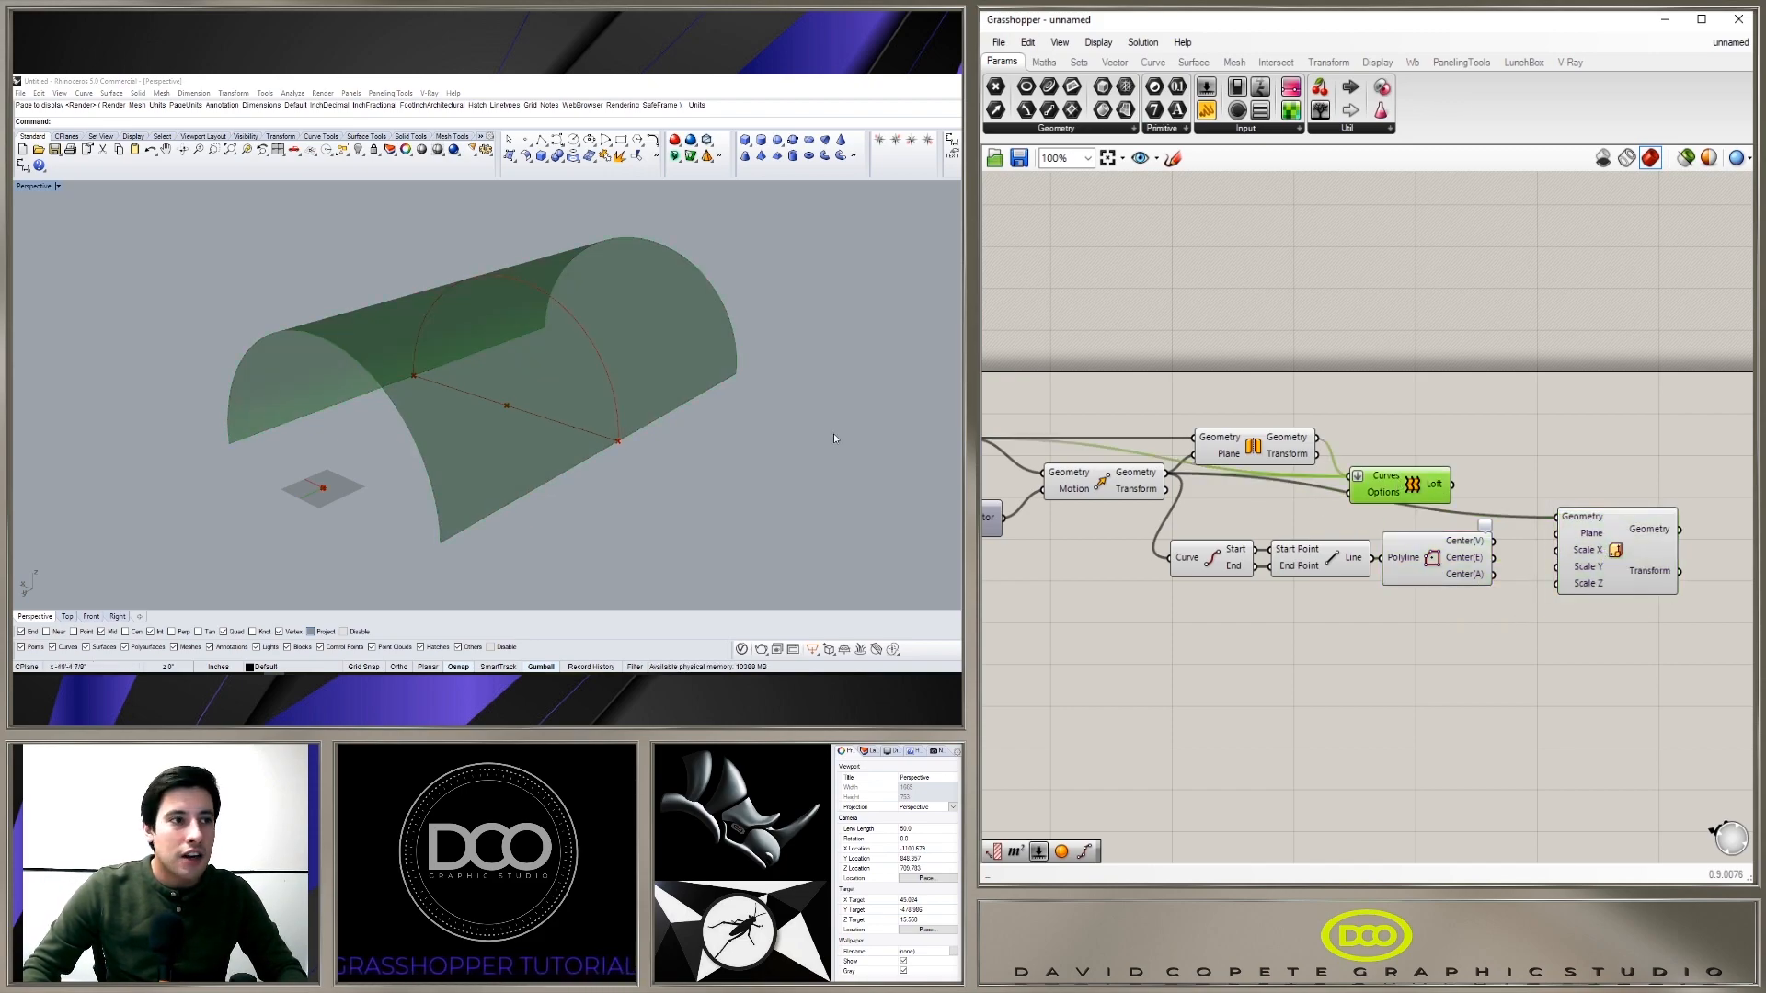
{"action": "left_click_drag", "start_coordinate": [1419, 631], "coordinate": [1207, 548]}
{"action": "left_click", "coordinate": [1496, 649]}
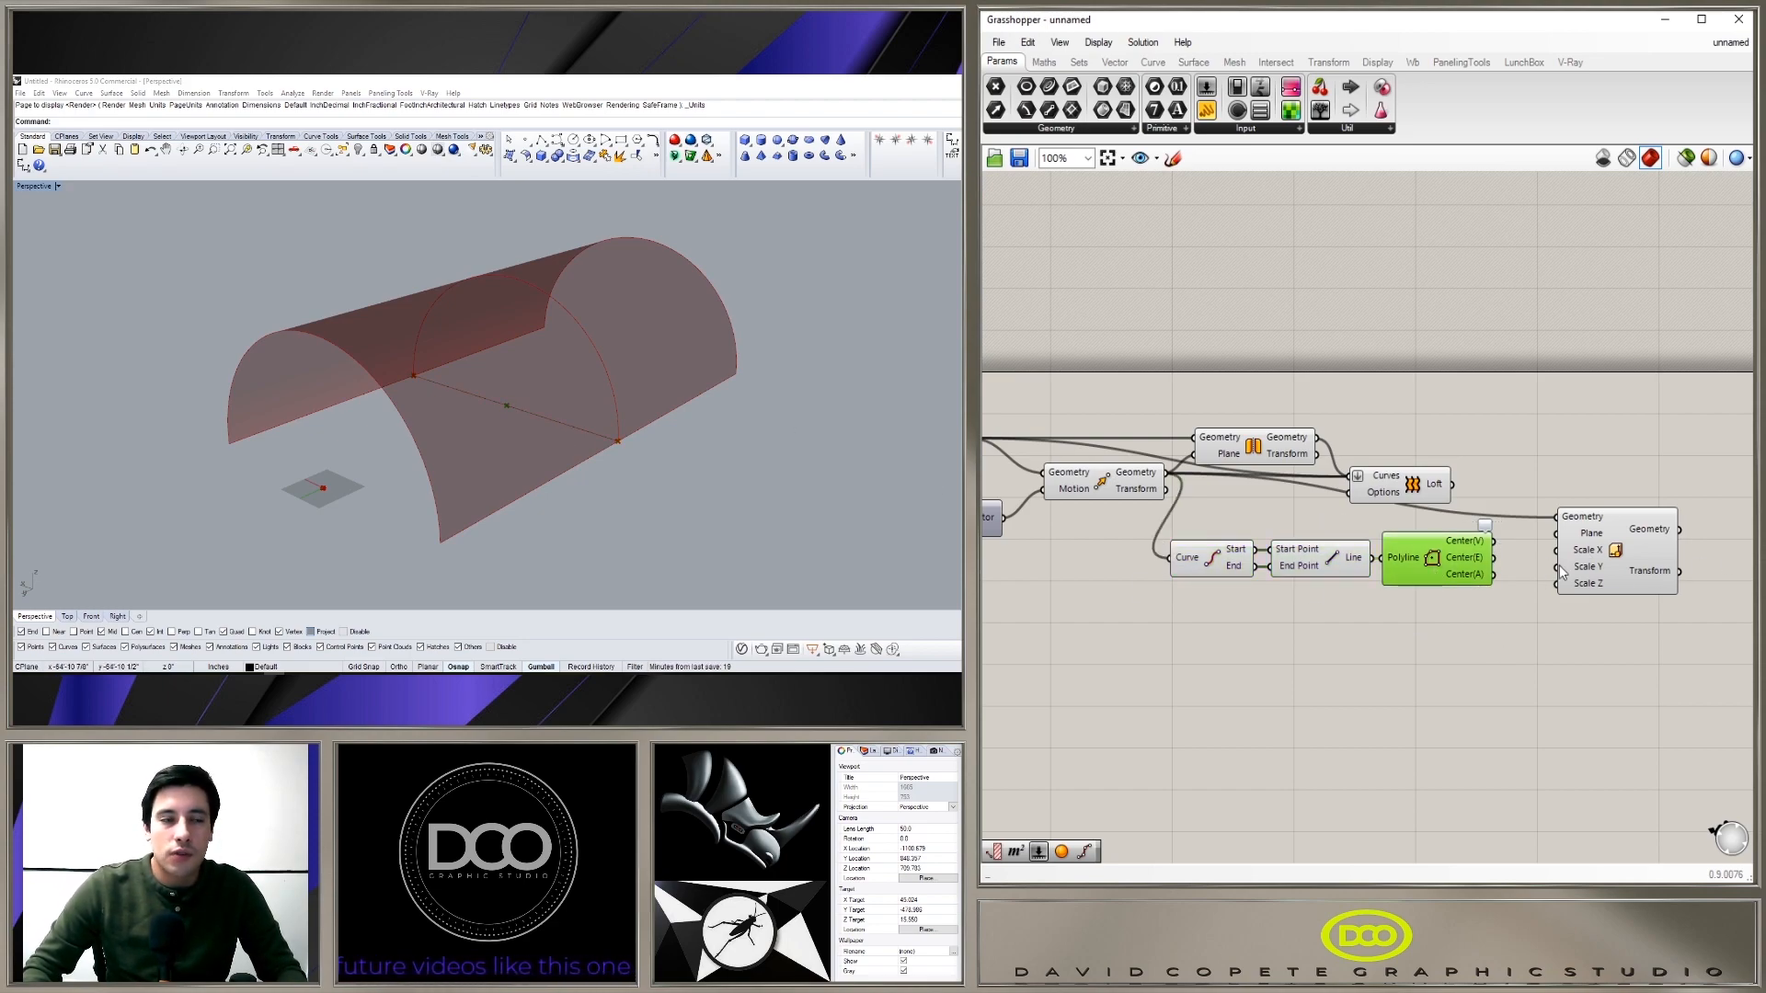
Step: Connect Polygon Center's Center(V) output to the Plane input of Scale NU and shift Scale NU slightly
{"action": "right_click_drag", "start_coordinate": [1542, 566], "coordinate": [1414, 554]}
{"action": "mouse_move", "coordinate": [1487, 531]}
{"action": "left_mouse_down"}
{"action": "mouse_move", "coordinate": [1551, 520]}
{"action": "mouse_move", "coordinate": [1493, 520]}
{"action": "left_mouse_up"}
{"action": "left_click", "coordinate": [1348, 543]}
{"action": "left_click", "coordinate": [1529, 535]}
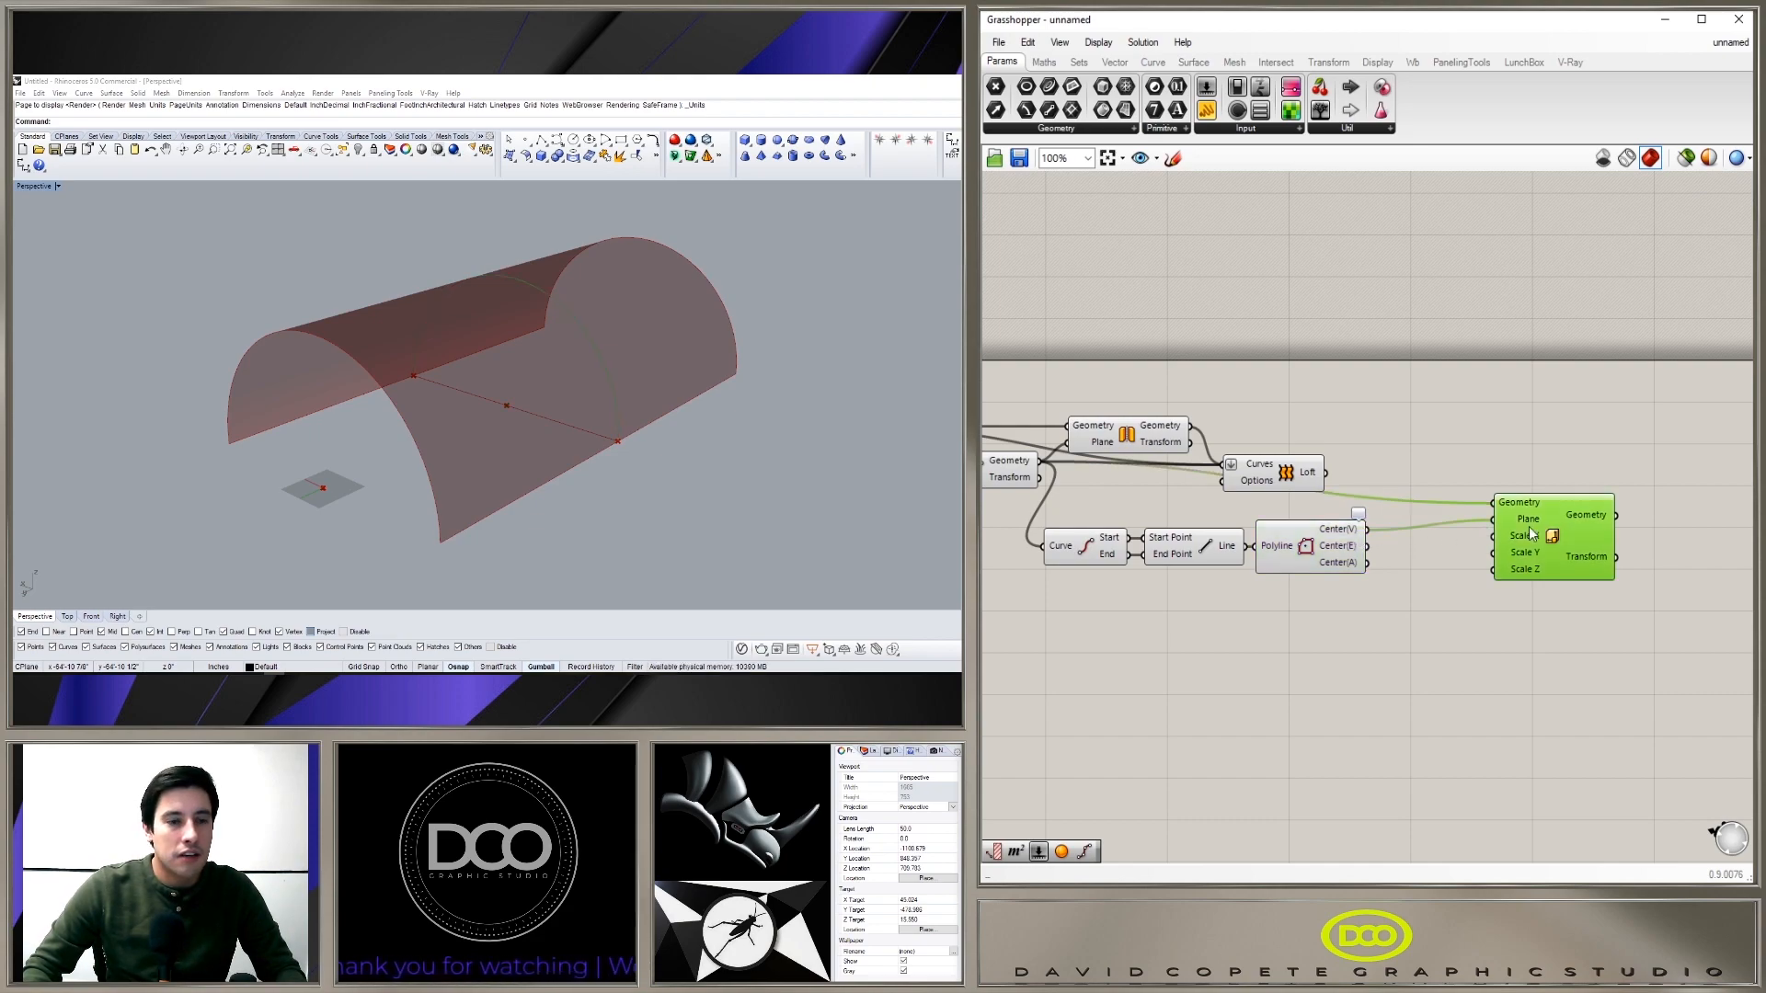
{"action": "scroll", "coordinate": [1531, 550], "scroll_direction": "up", "scroll_amount": 1}
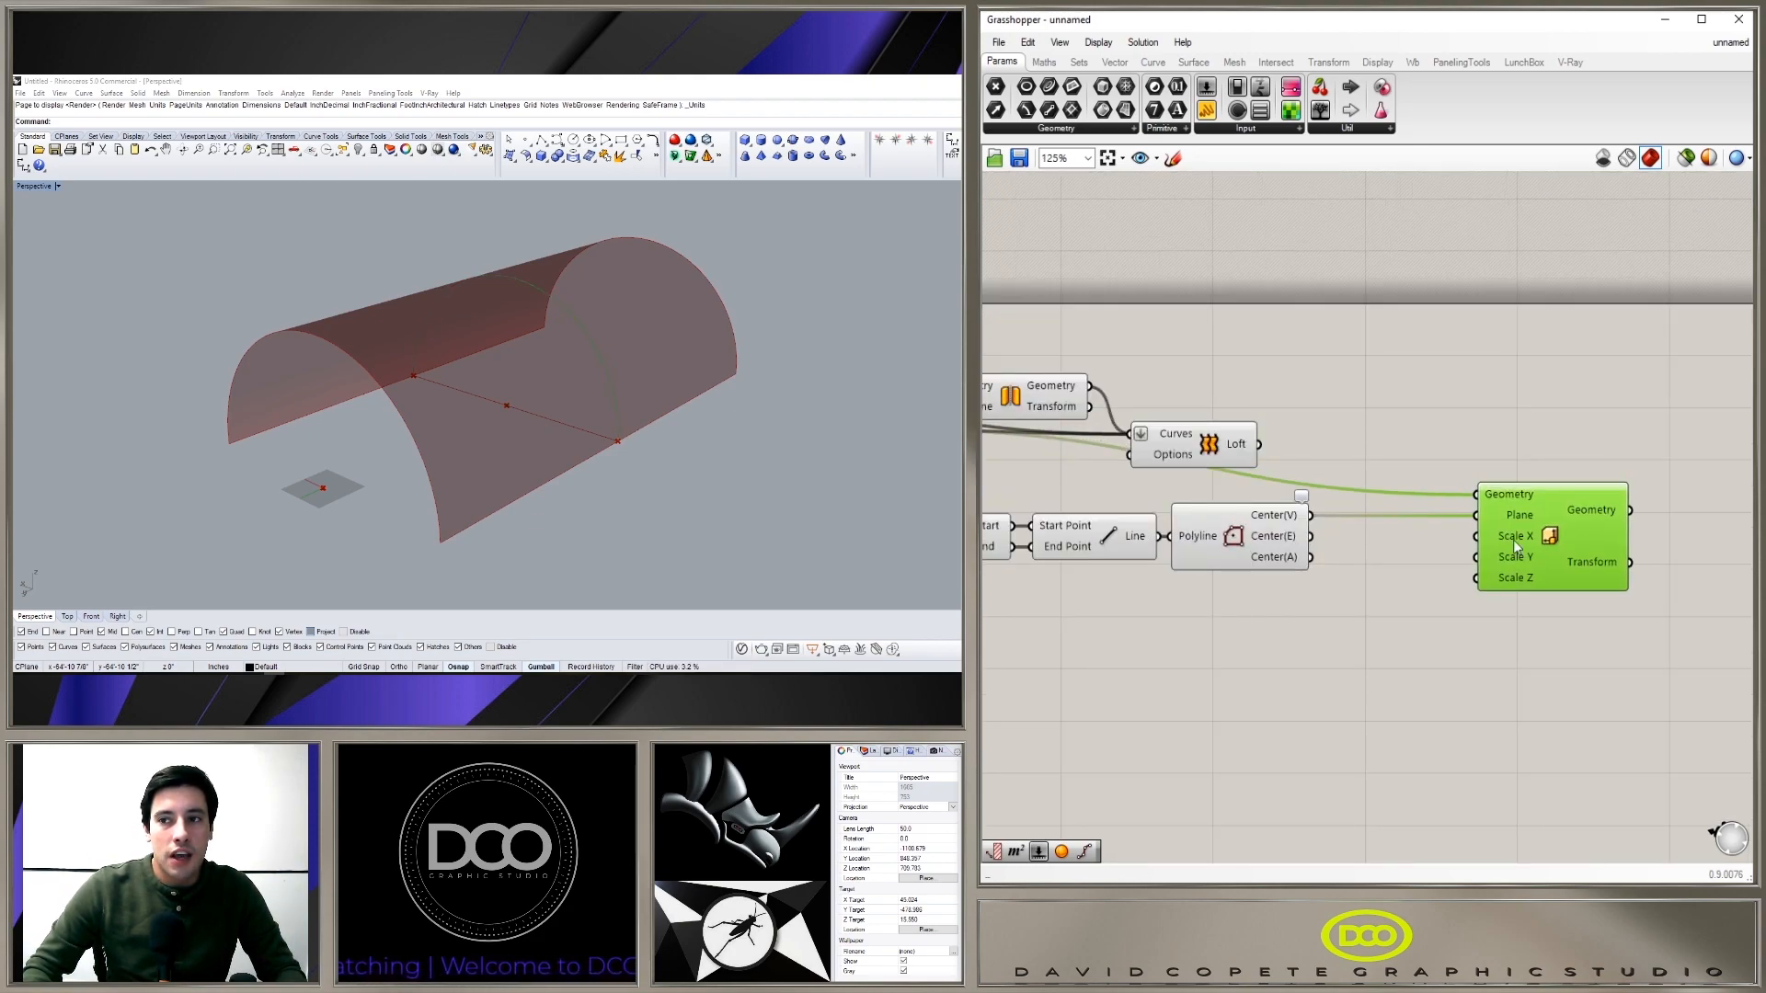
{"action": "left_click_drag", "start_coordinate": [1509, 577], "coordinate": [1527, 584]}
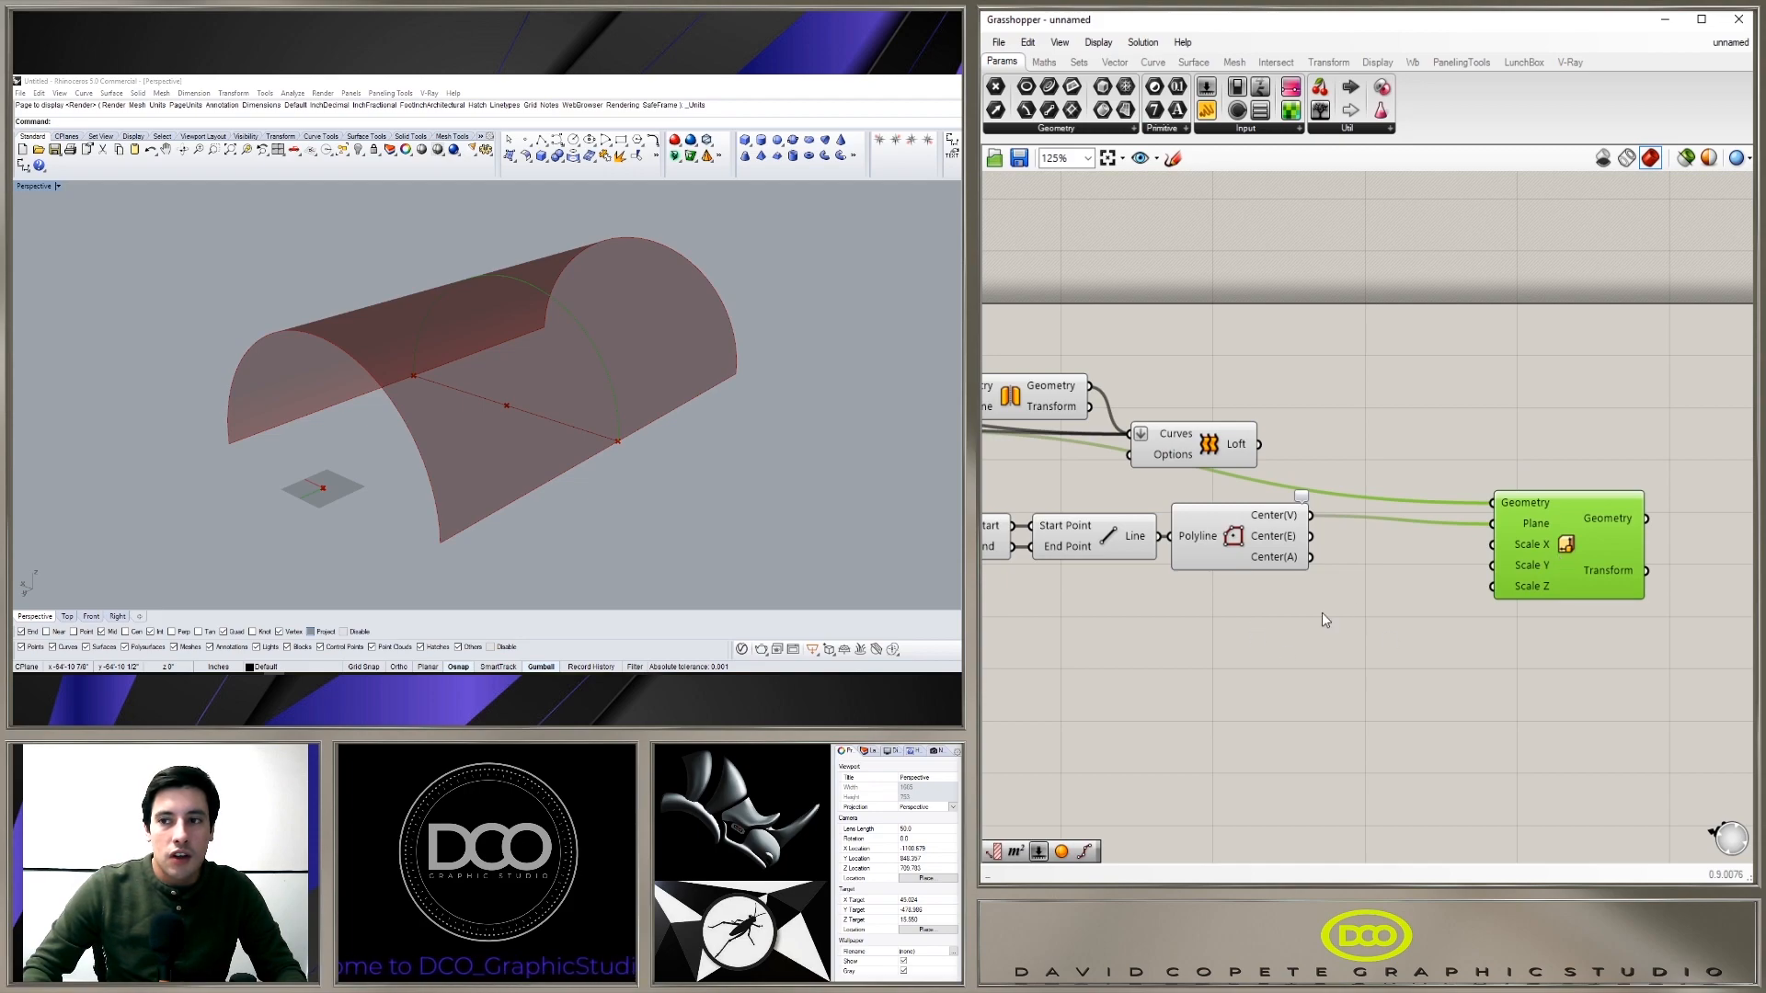
Step: Add a number slider ranging from 0 to 1.000, set it to 0.592, and stack two copies with it below Polygon Center
{"action": "double_click", "coordinate": [1266, 622]}
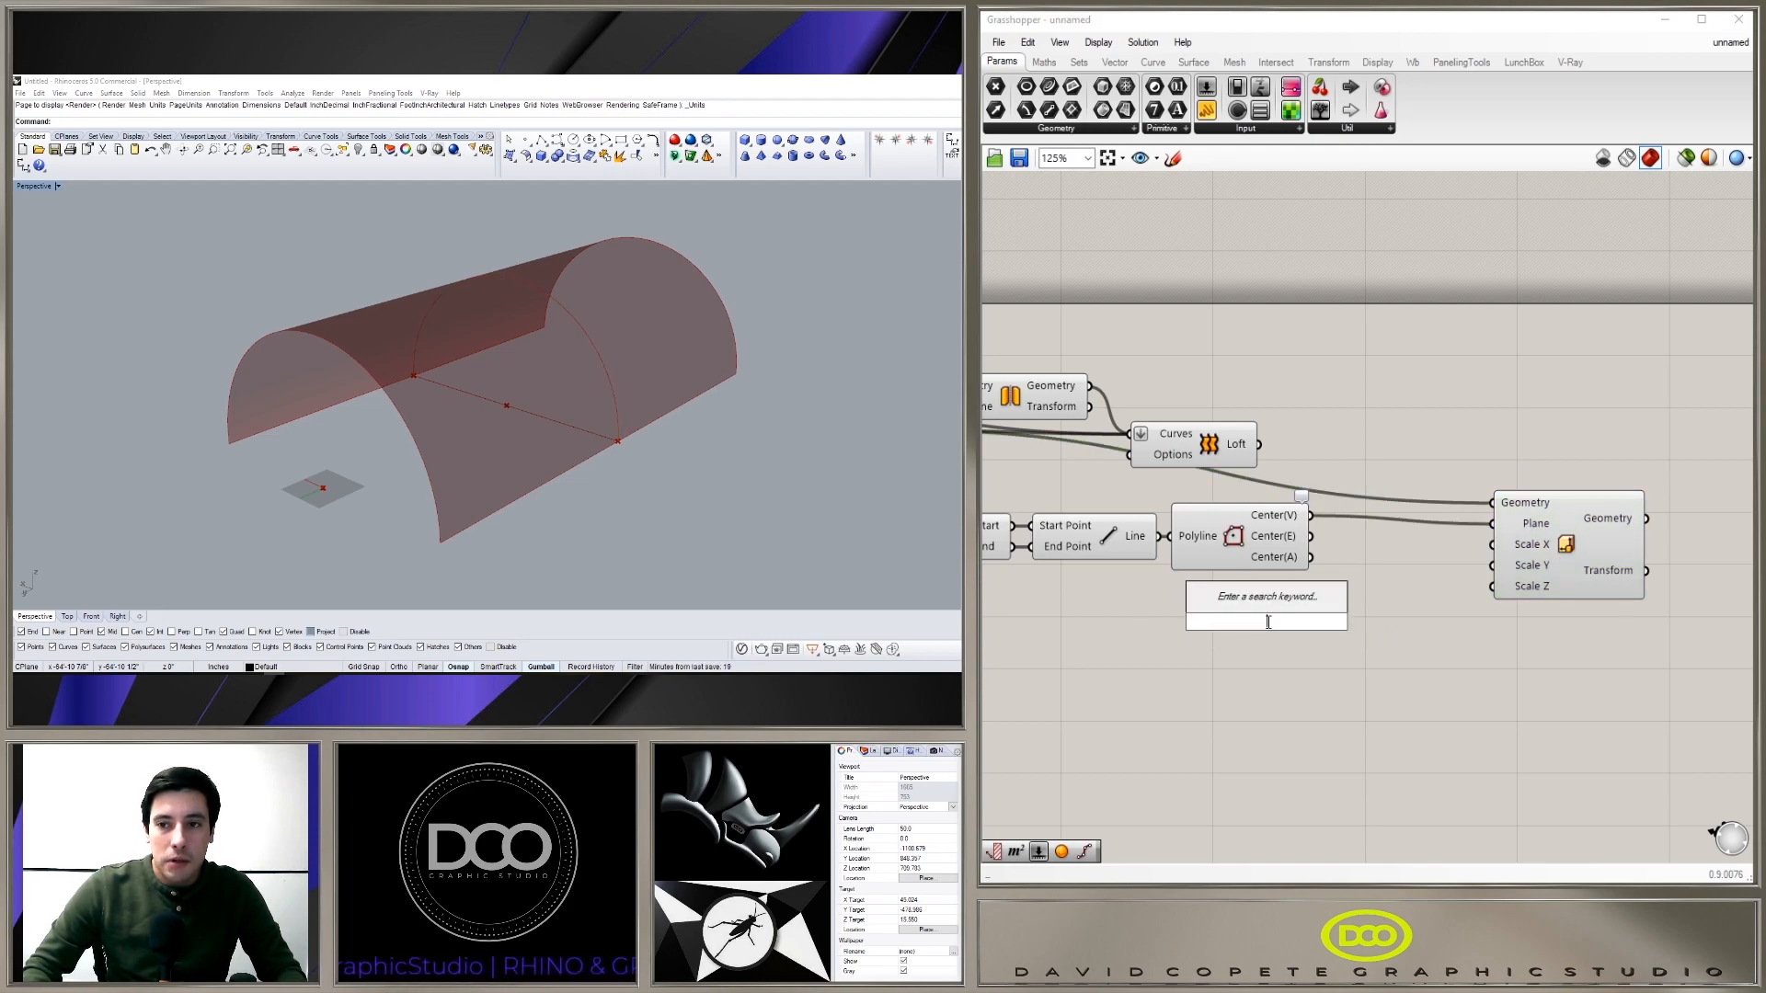
{"action": "type", "text": "0"}
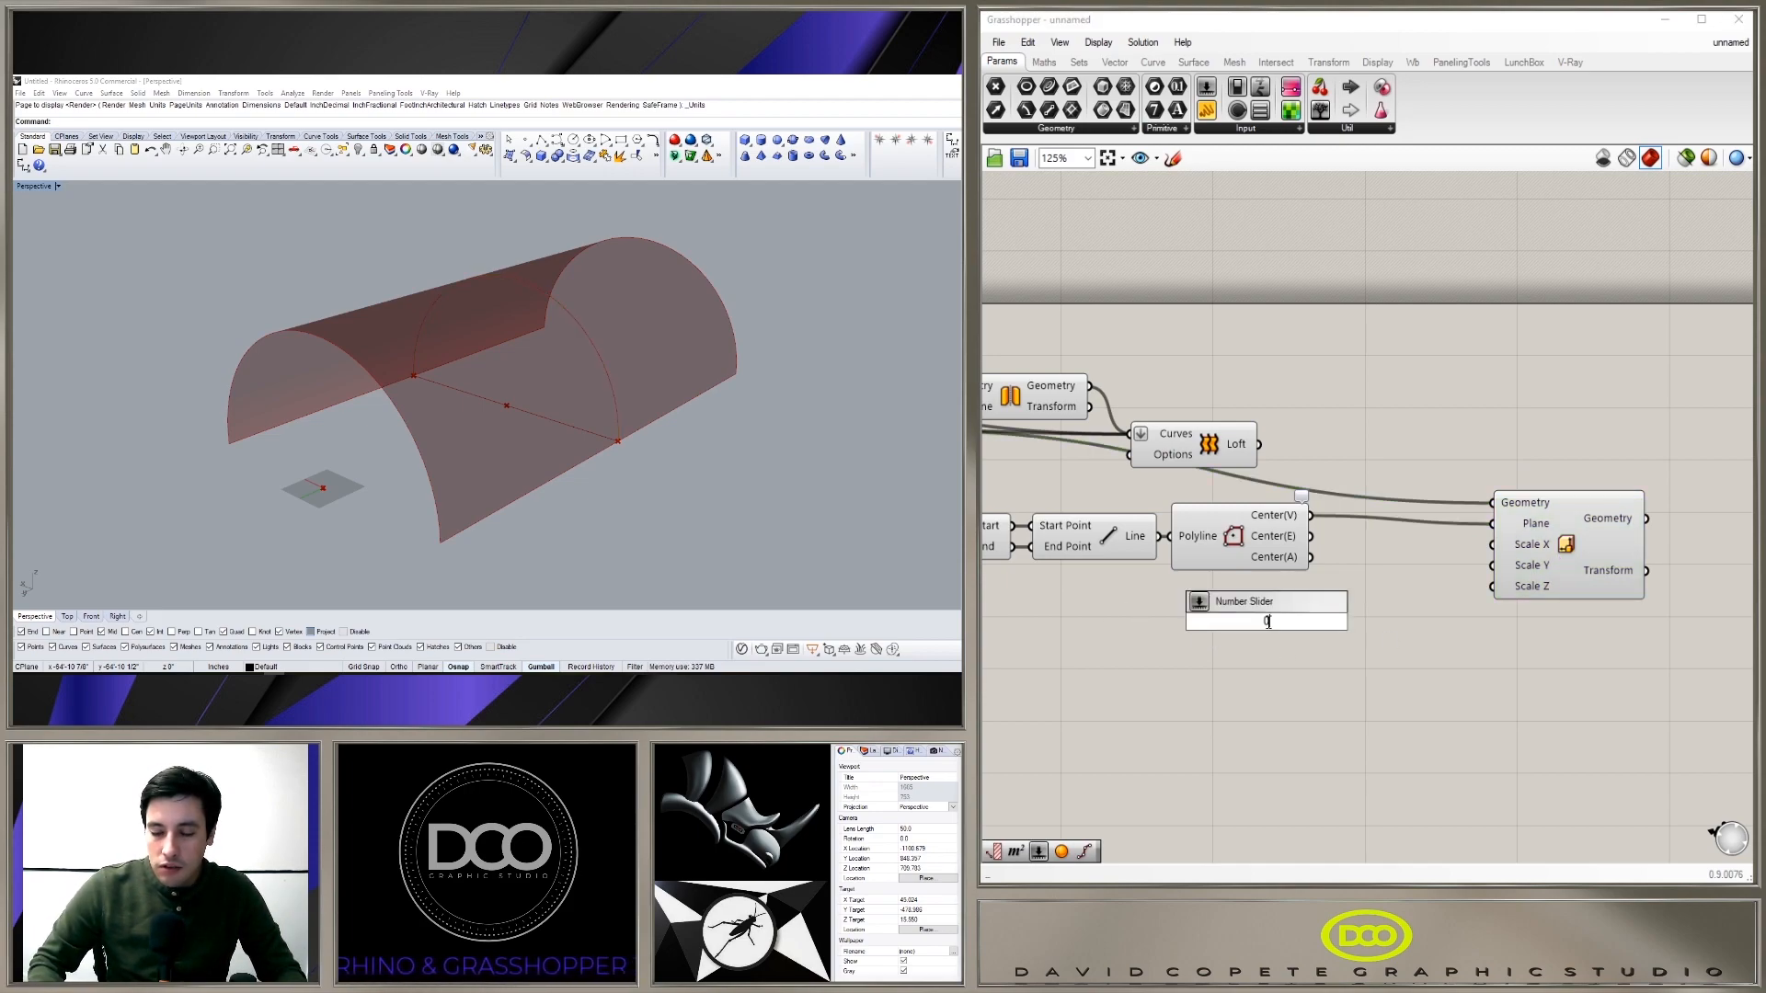
{"action": "type", "text": "..1.000"}
{"action": "key", "text": "Return"}
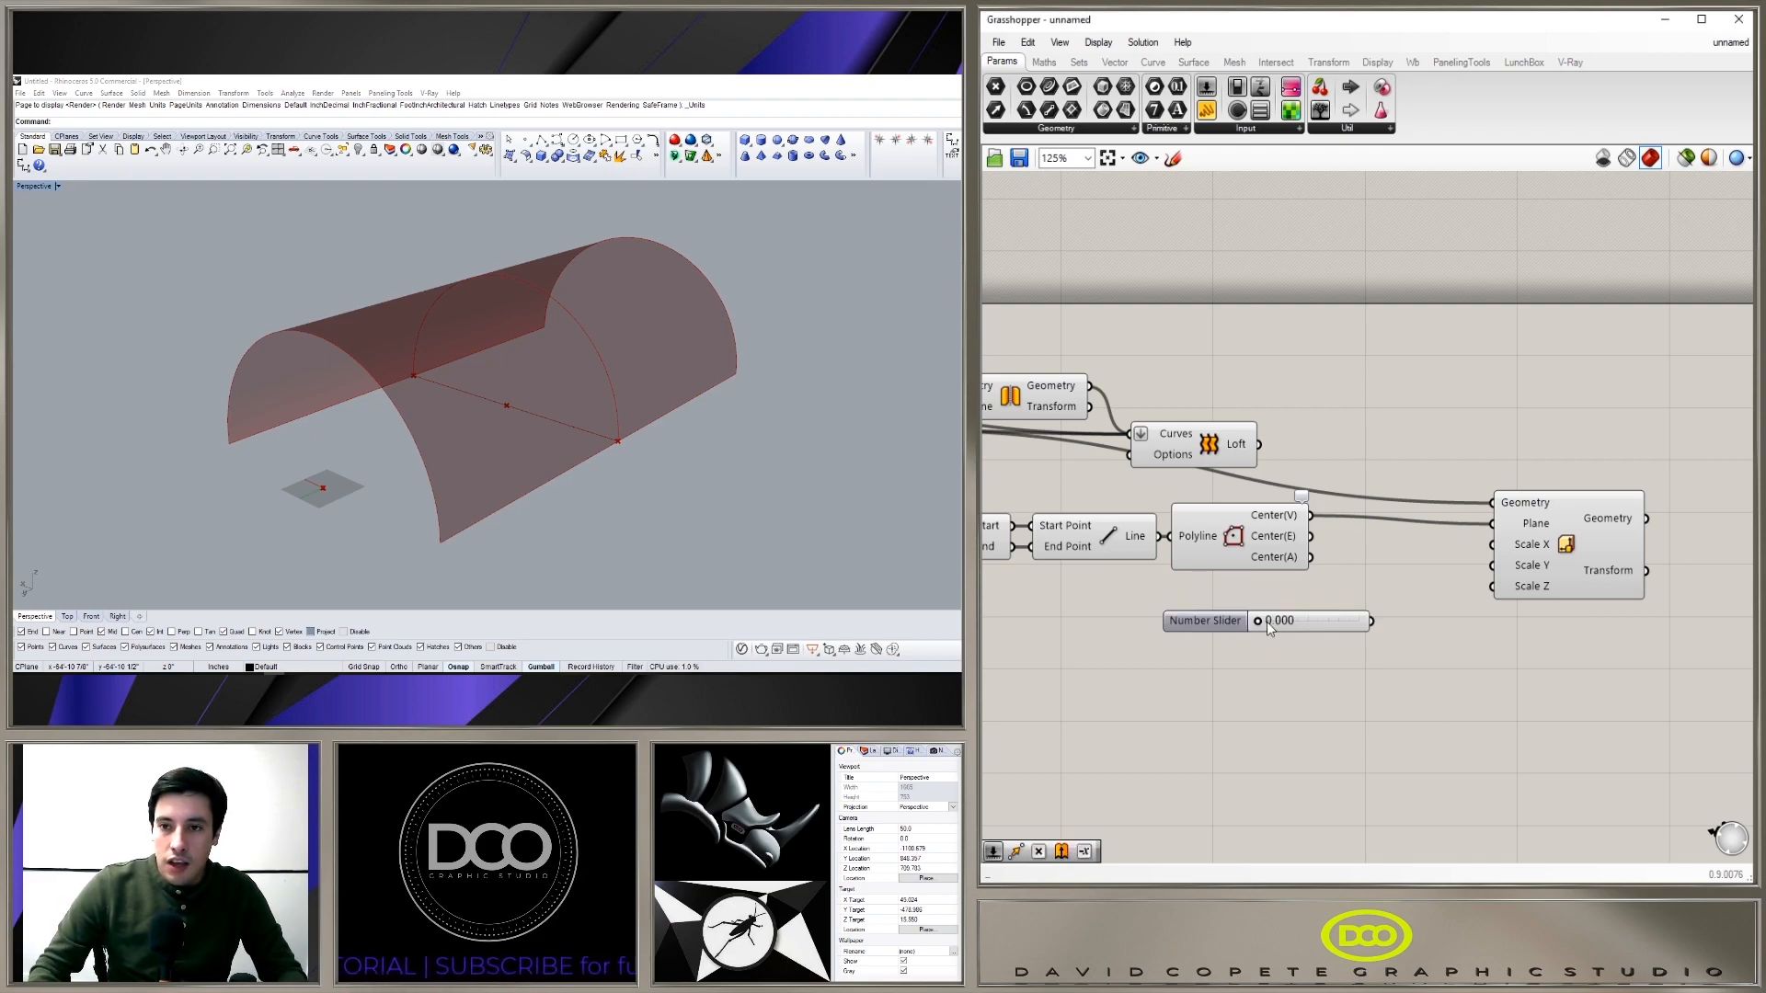
{"action": "left_click_drag", "start_coordinate": [1370, 633], "coordinate": [1317, 626]}
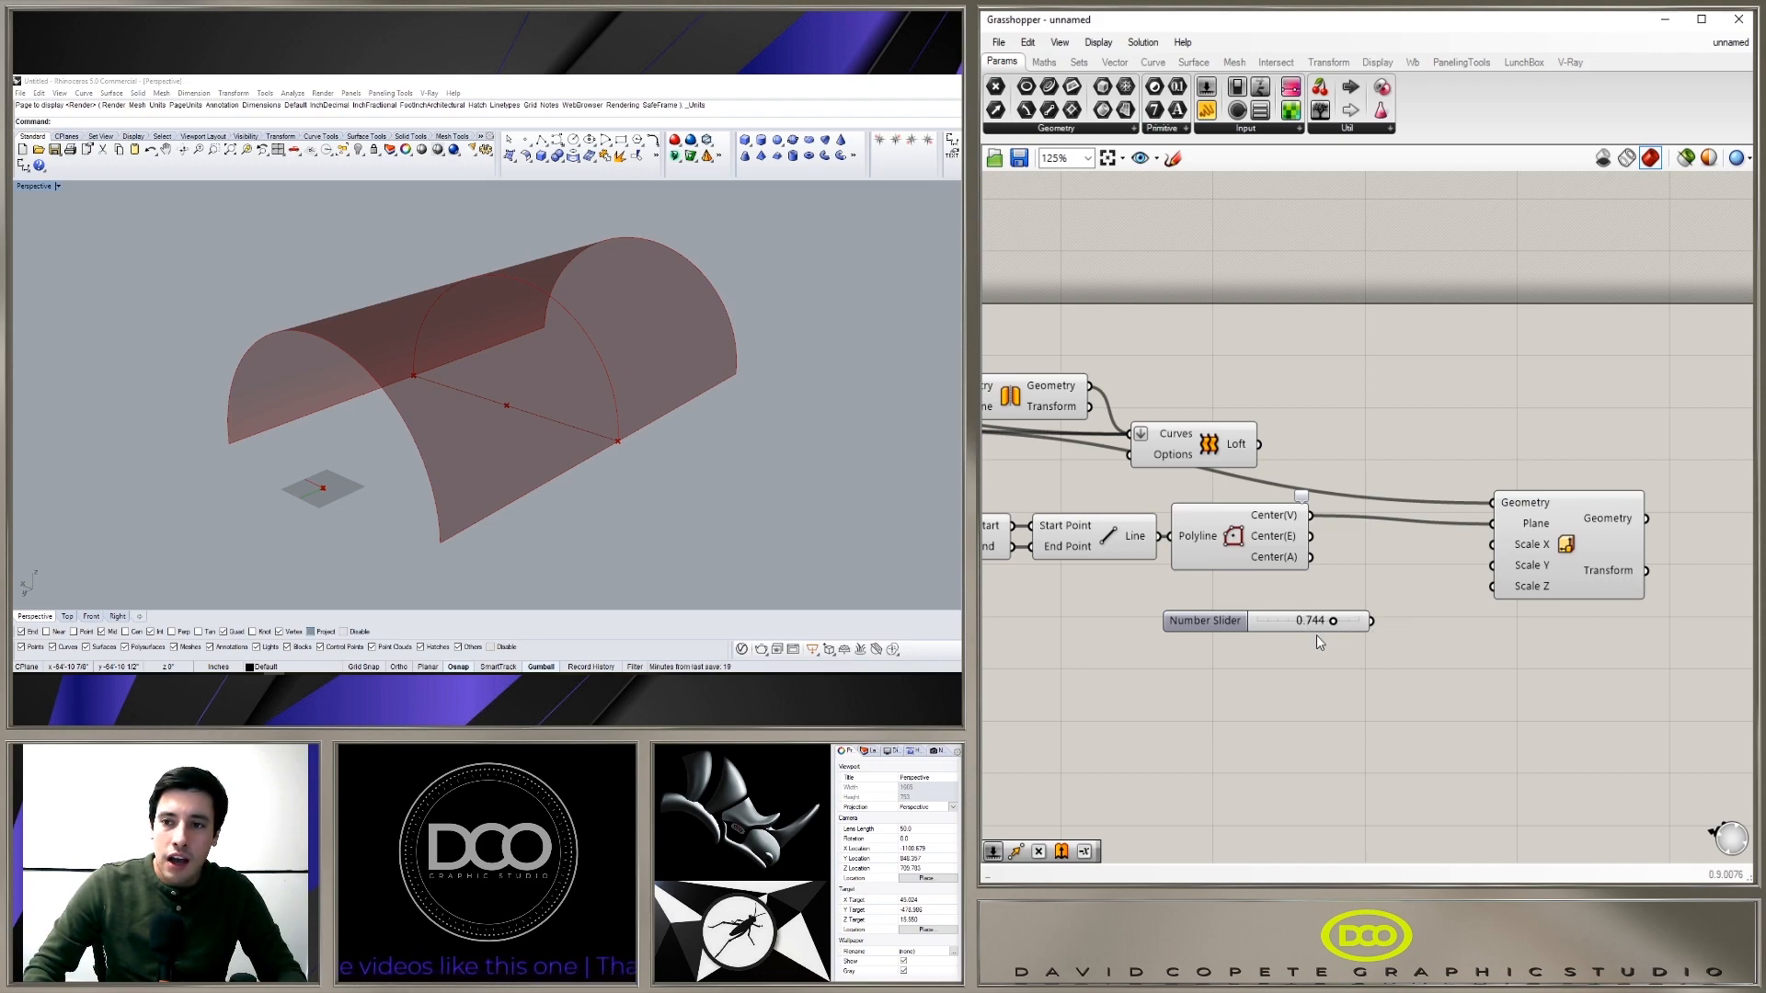
{"action": "left_click_drag", "start_coordinate": [1301, 621], "coordinate": [1228, 653]}
{"action": "left_click", "coordinate": [1398, 677]}
Step: Connect the three number sliders to the Scale X, Scale Y and Scale Z inputs and check the scaled arc in the viewport
{"action": "left_click_drag", "start_coordinate": [1385, 601], "coordinate": [1491, 545]}
{"action": "left_click_drag", "start_coordinate": [1382, 626], "coordinate": [1492, 586]}
{"action": "left_click", "coordinate": [1596, 529]}
{"action": "right_click_drag", "start_coordinate": [576, 359], "coordinate": [497, 356]}
{"action": "scroll", "coordinate": [496, 357], "scroll_direction": "up", "scroll_amount": 2}
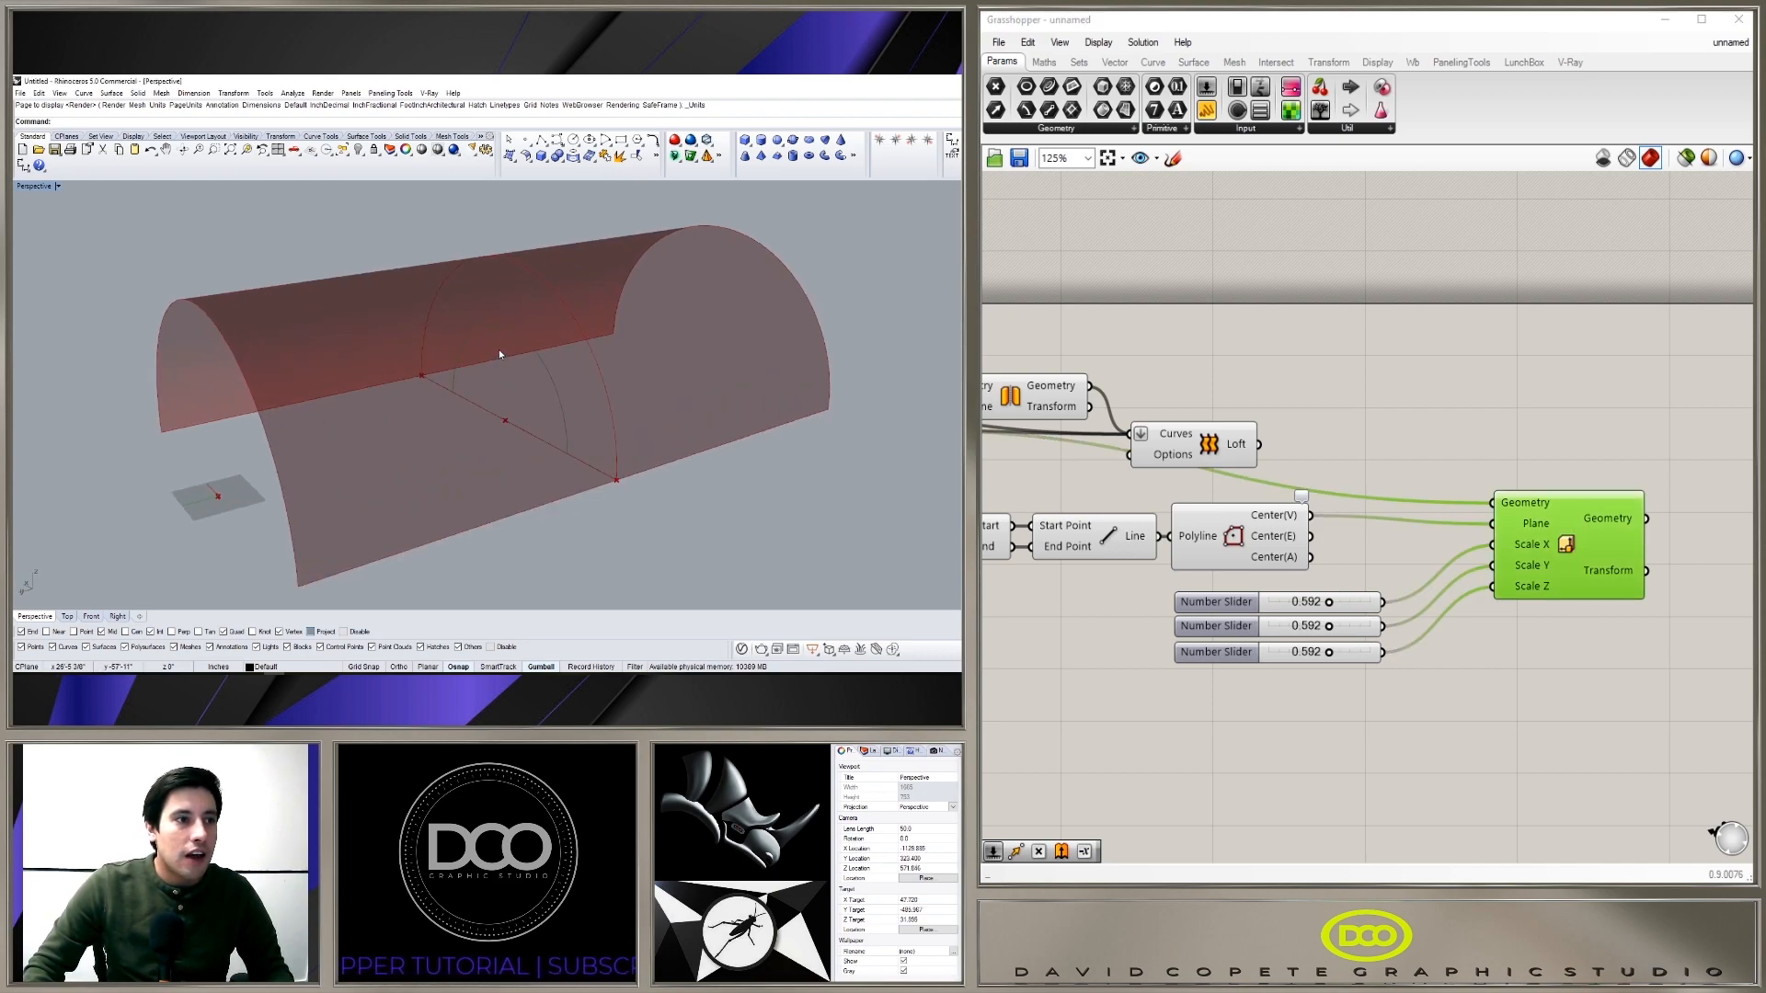
Step: Test the scaling with the Scale X slider at 0.712 and the Scale Y slider at 0.840
{"action": "left_click_drag", "start_coordinate": [1328, 601], "coordinate": [1348, 604]}
{"action": "left_click_drag", "start_coordinate": [1356, 604], "coordinate": [1364, 627]}
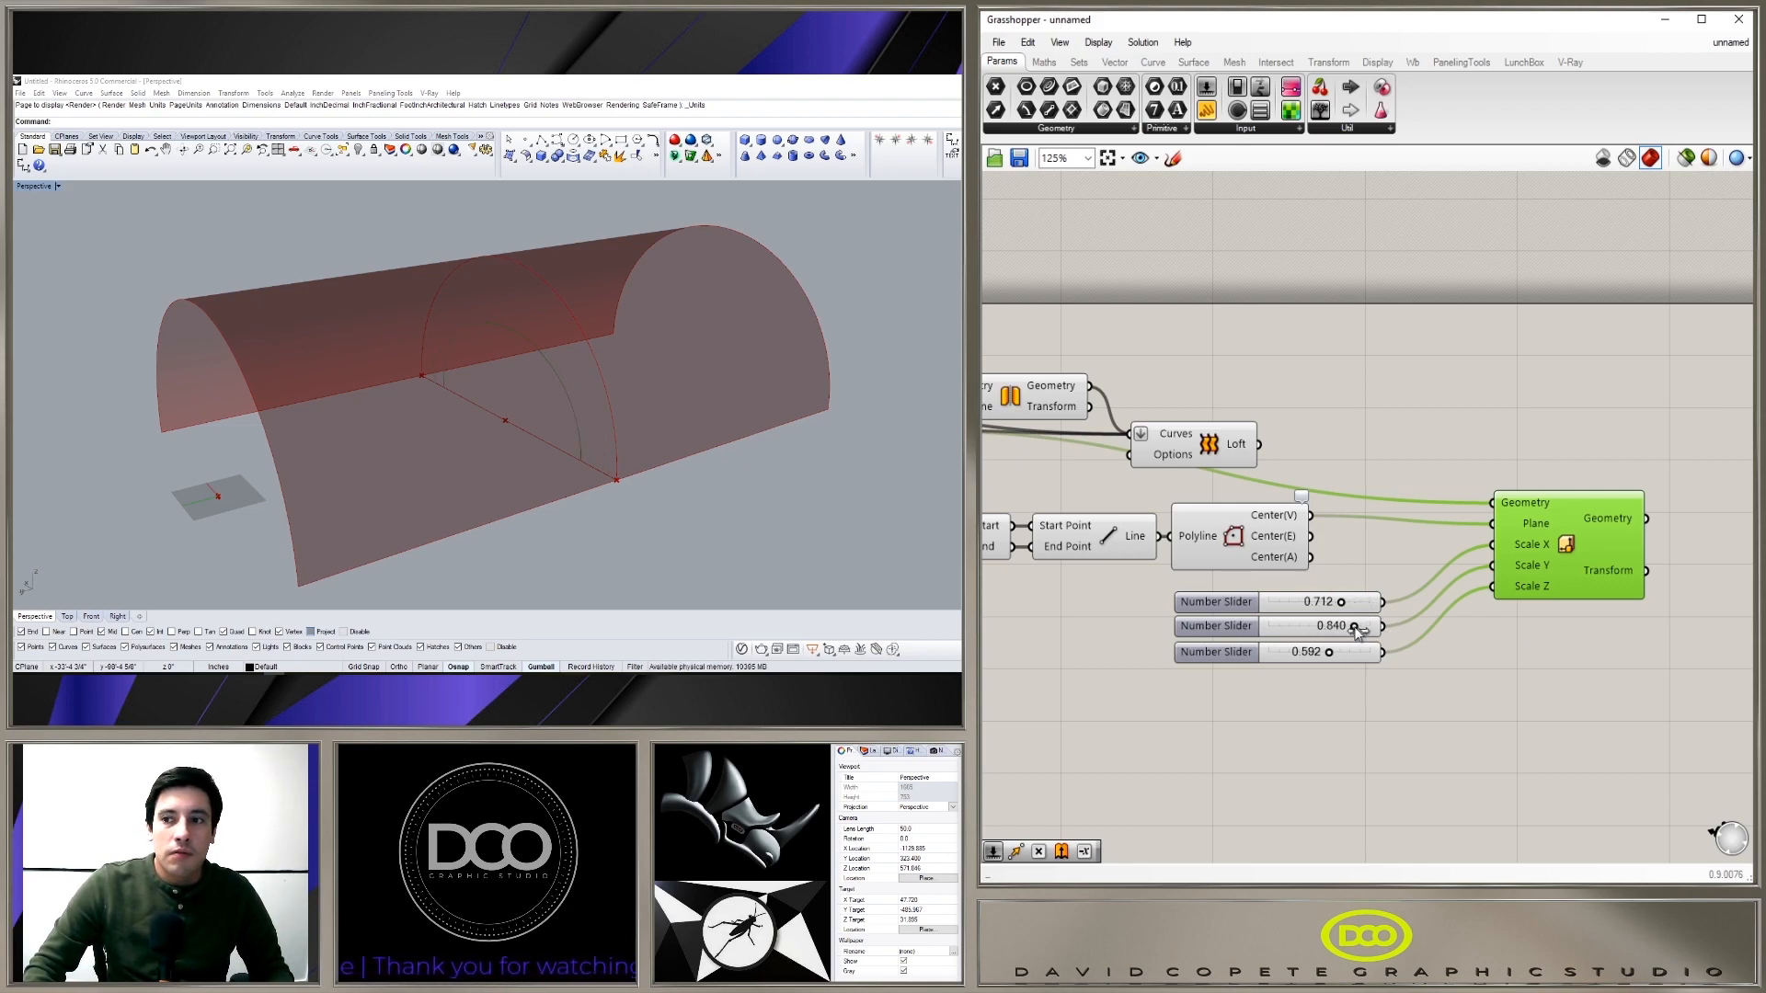
Step: Delete the Scale Y slider and move the Scale Z slider up beneath the Scale X slider
{"action": "left_click", "coordinate": [1217, 632]}
{"action": "key", "text": "Delete"}
{"action": "left_click_drag", "start_coordinate": [1225, 654], "coordinate": [1225, 636]}
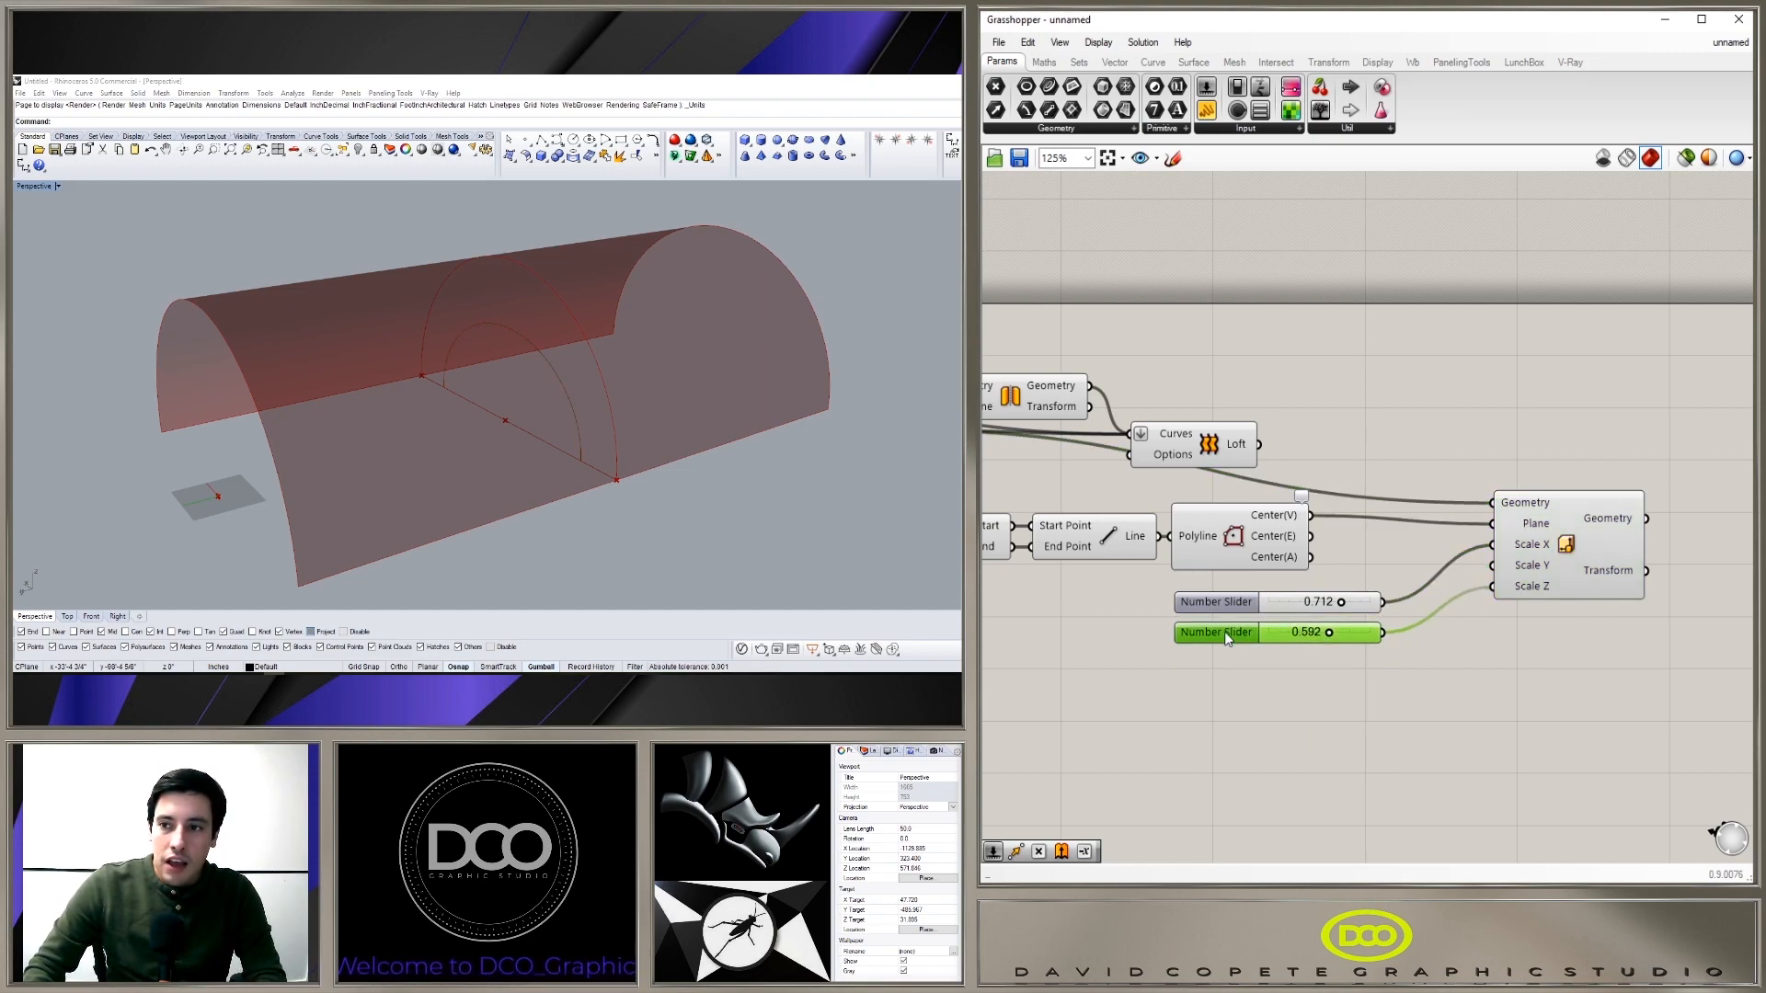
Step: Set the Scale Z slider to 0.840 and the Scale X slider to 0.624, and highlight the scaled arc
{"action": "mouse_move", "coordinate": [1333, 633]}
{"action": "left_mouse_down"}
{"action": "mouse_move", "coordinate": [1383, 632]}
{"action": "mouse_move", "coordinate": [1355, 639]}
{"action": "mouse_move", "coordinate": [1334, 611]}
{"action": "left_mouse_up"}
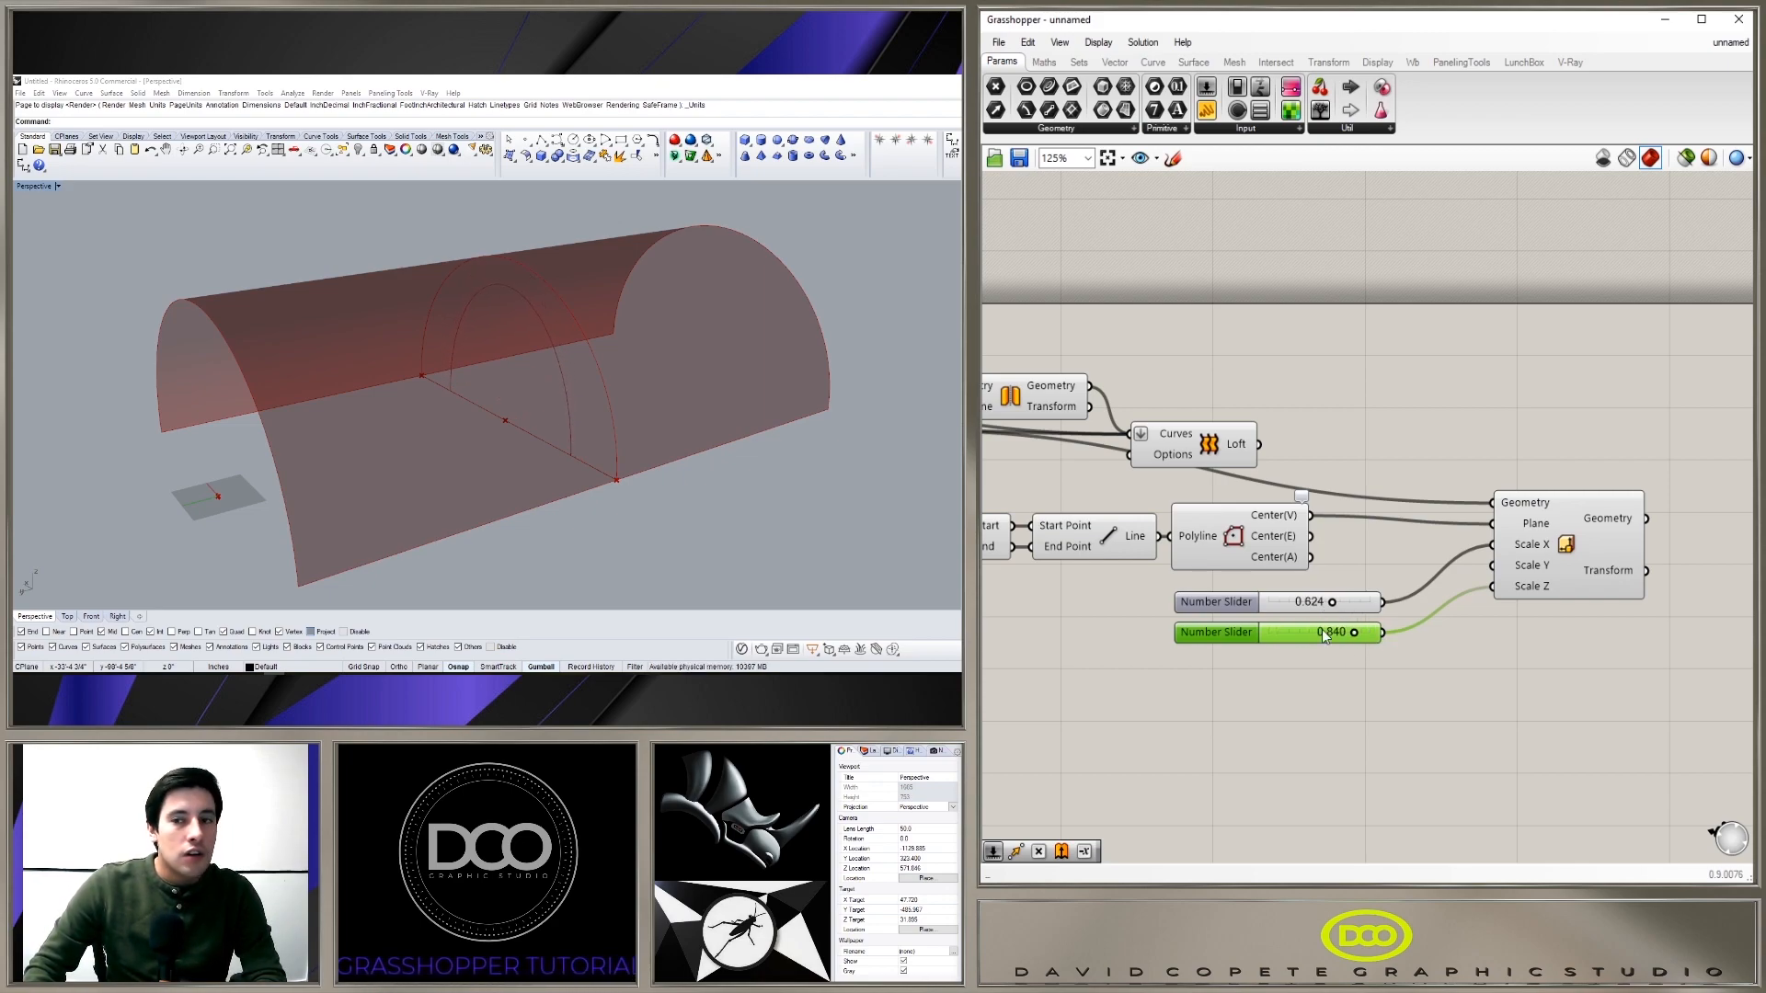
{"action": "left_click", "coordinate": [1454, 652]}
{"action": "left_click", "coordinate": [1579, 544]}
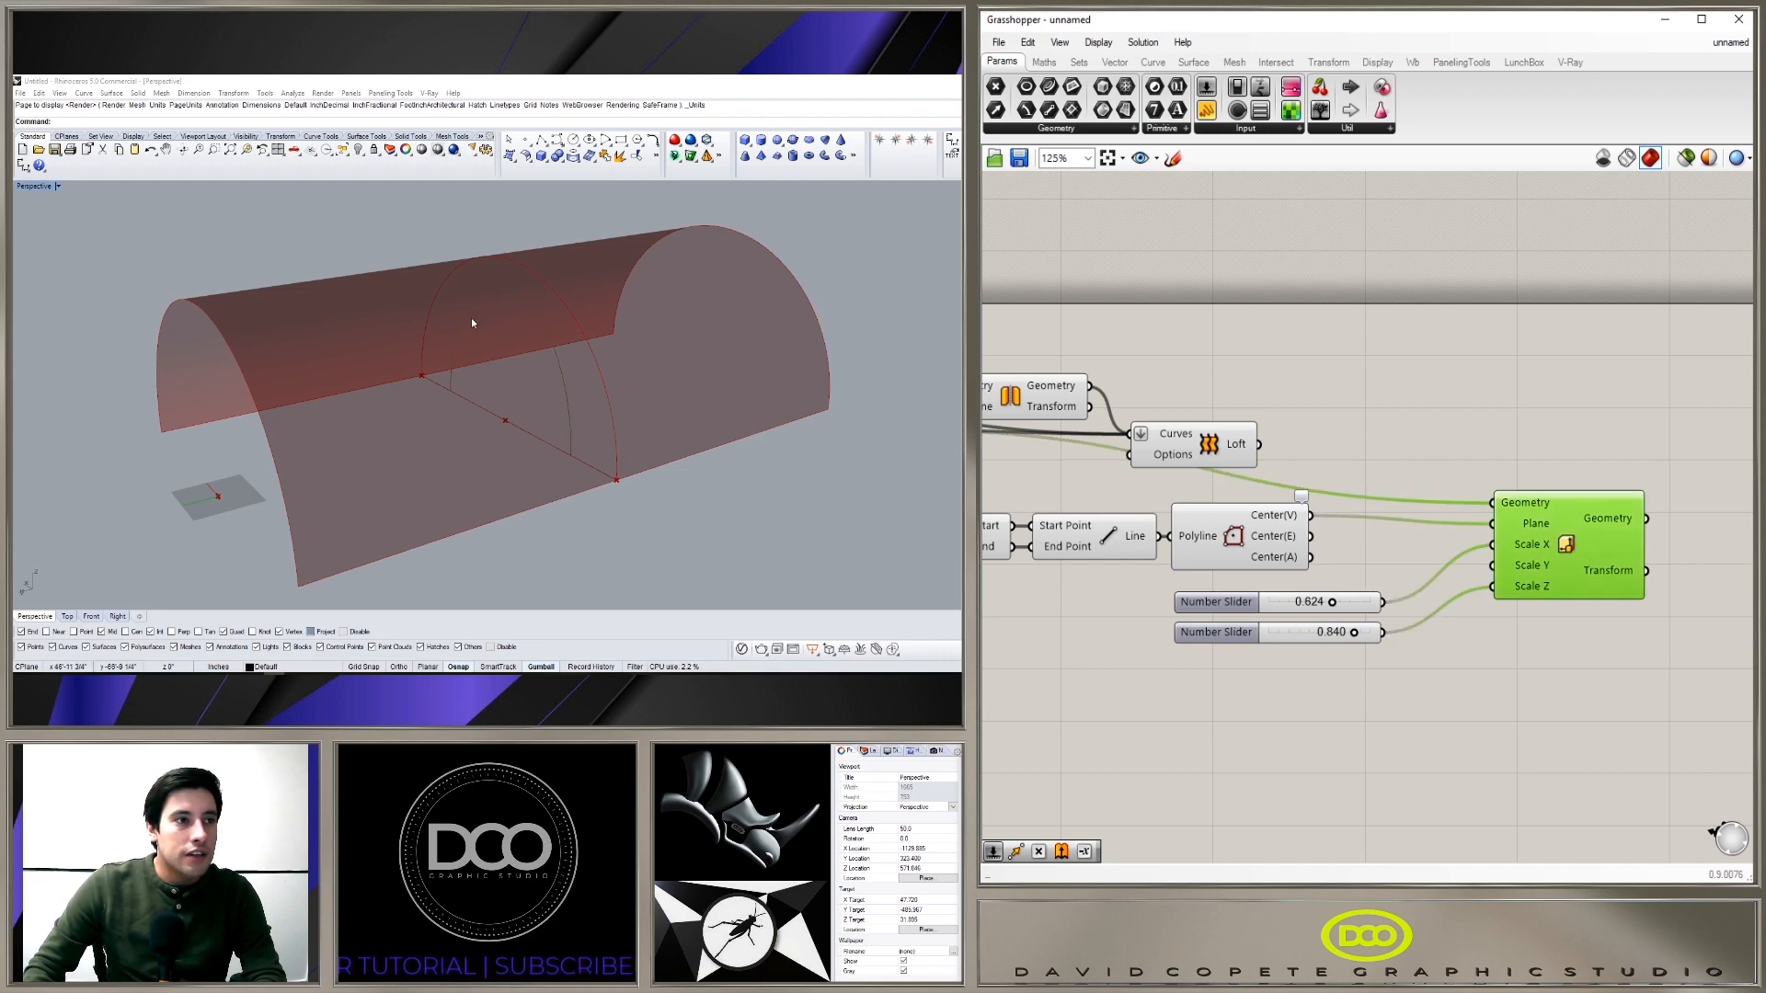
Step: Move the Loft component clear of the other components and disconnect all wires from its Curves input
{"action": "scroll", "coordinate": [1304, 353], "scroll_direction": "down", "scroll_amount": 3}
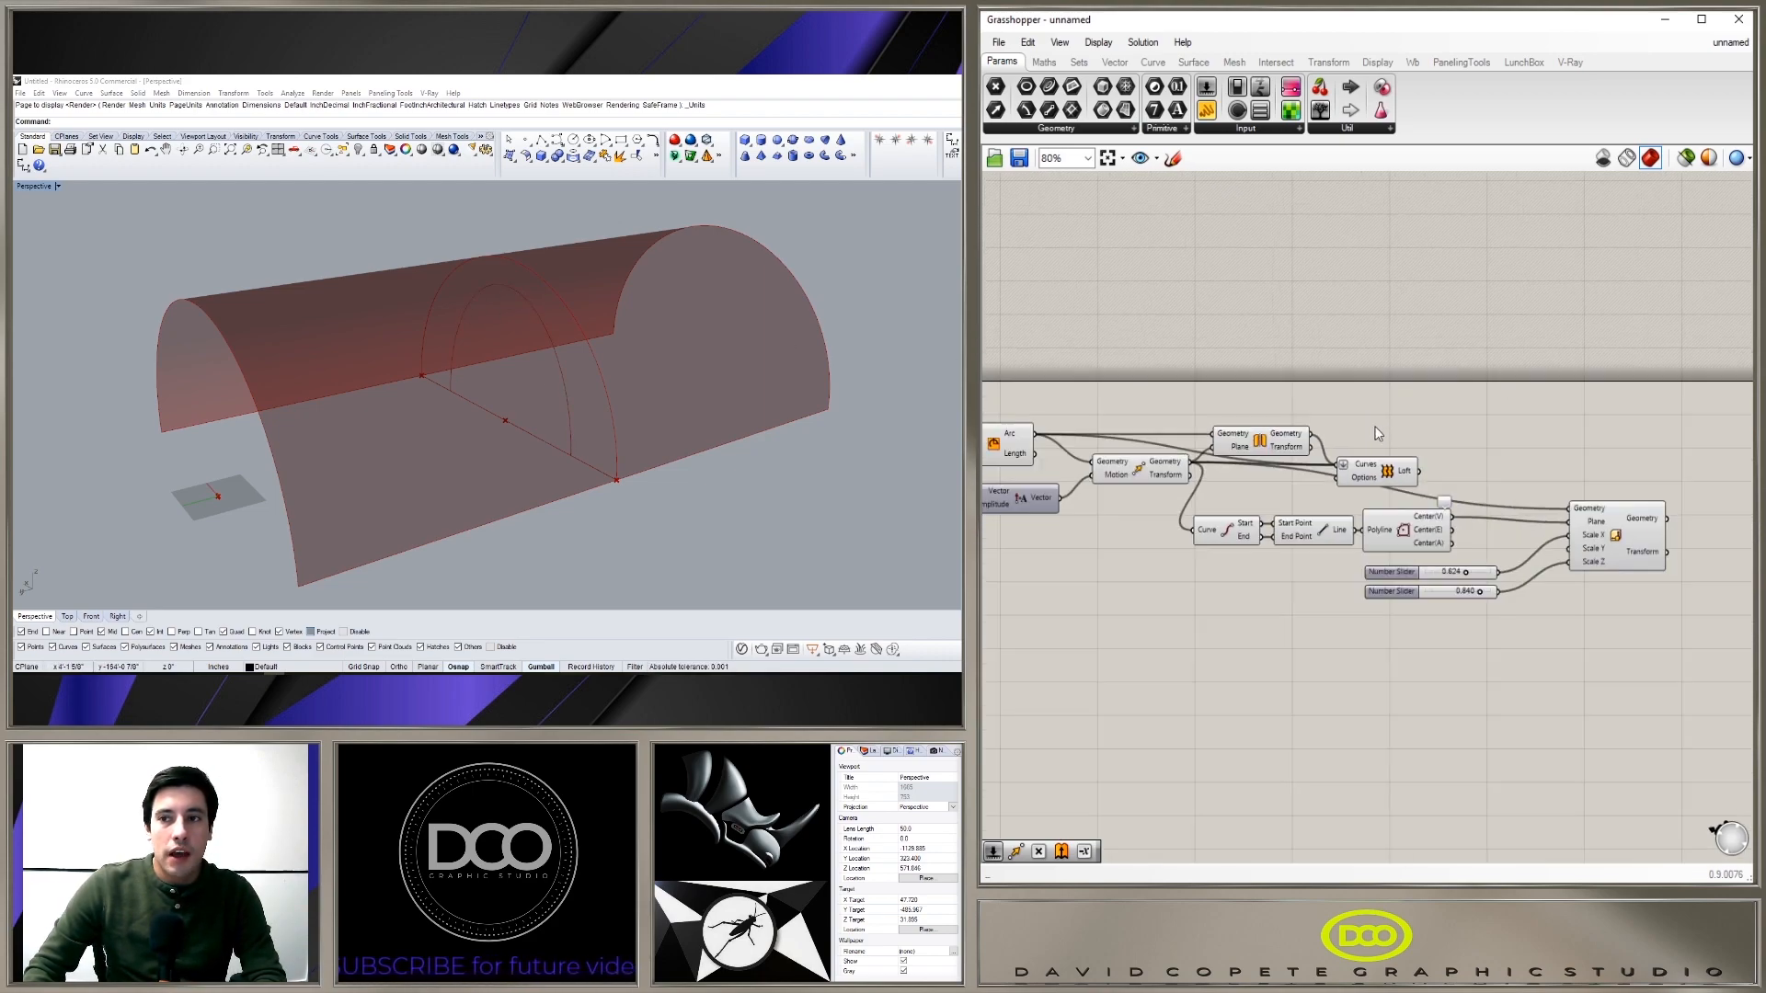
{"action": "left_click", "coordinate": [1330, 488]}
{"action": "left_click_drag", "start_coordinate": [1330, 494], "coordinate": [1700, 468]}
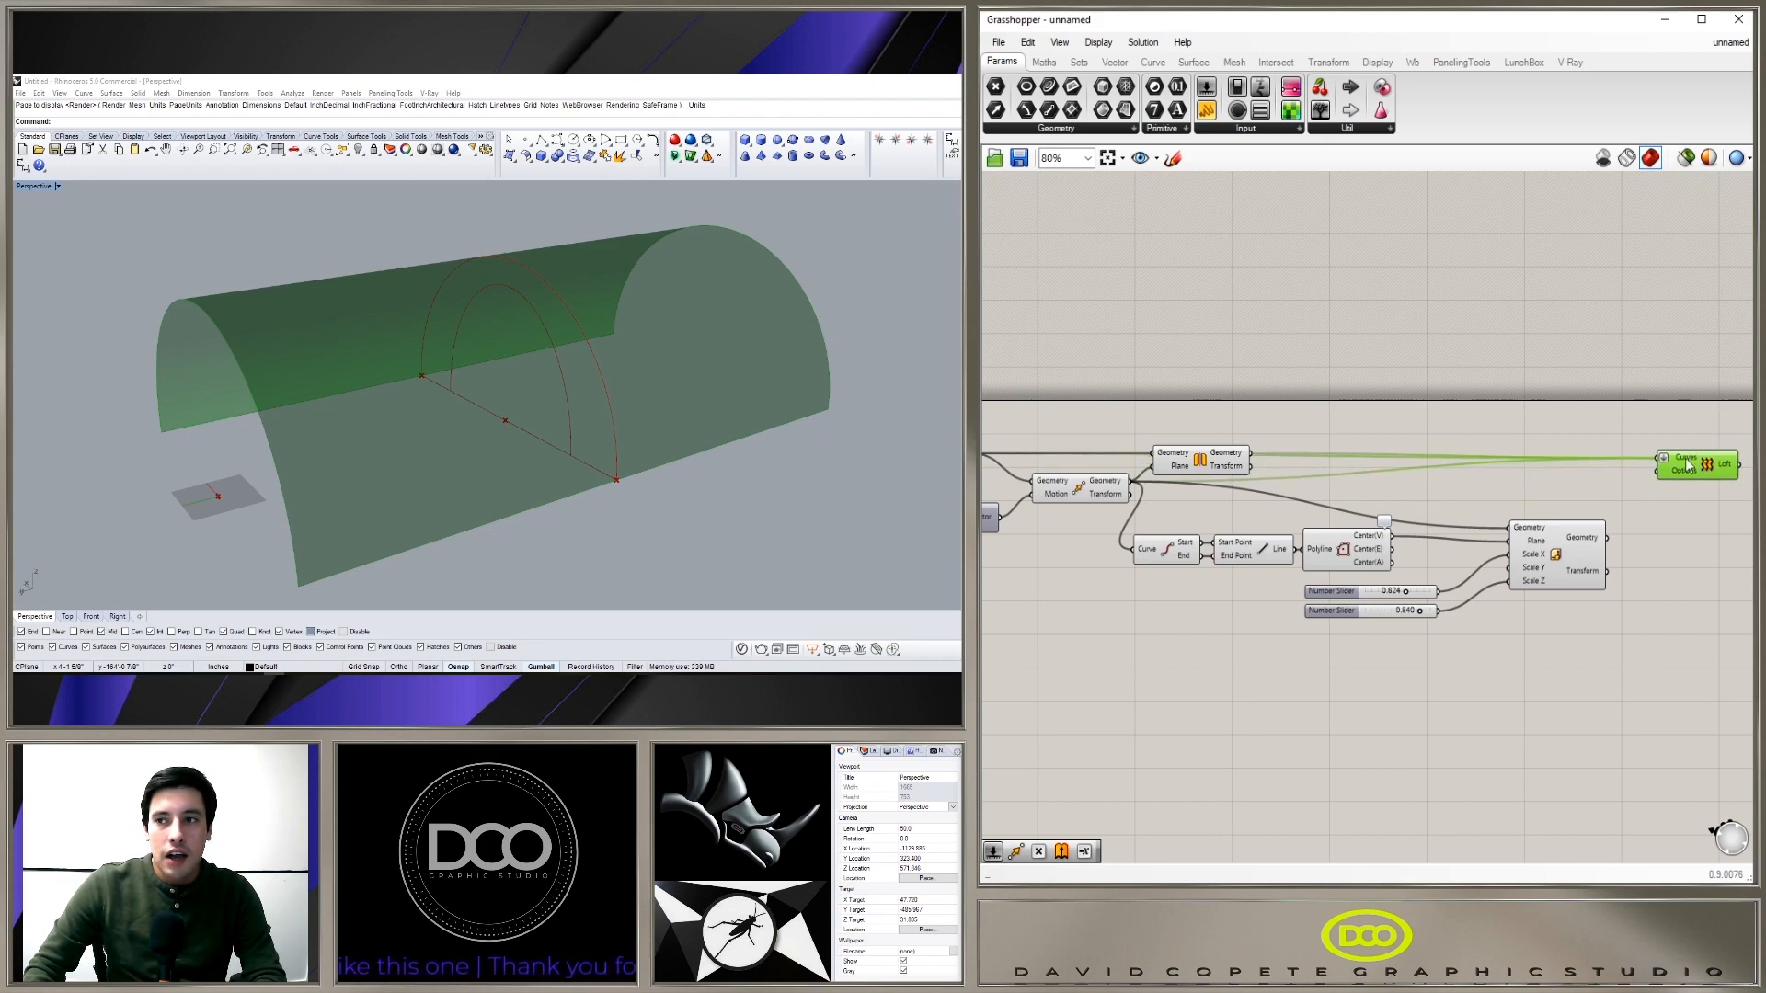
{"action": "right_click", "coordinate": [1693, 470]}
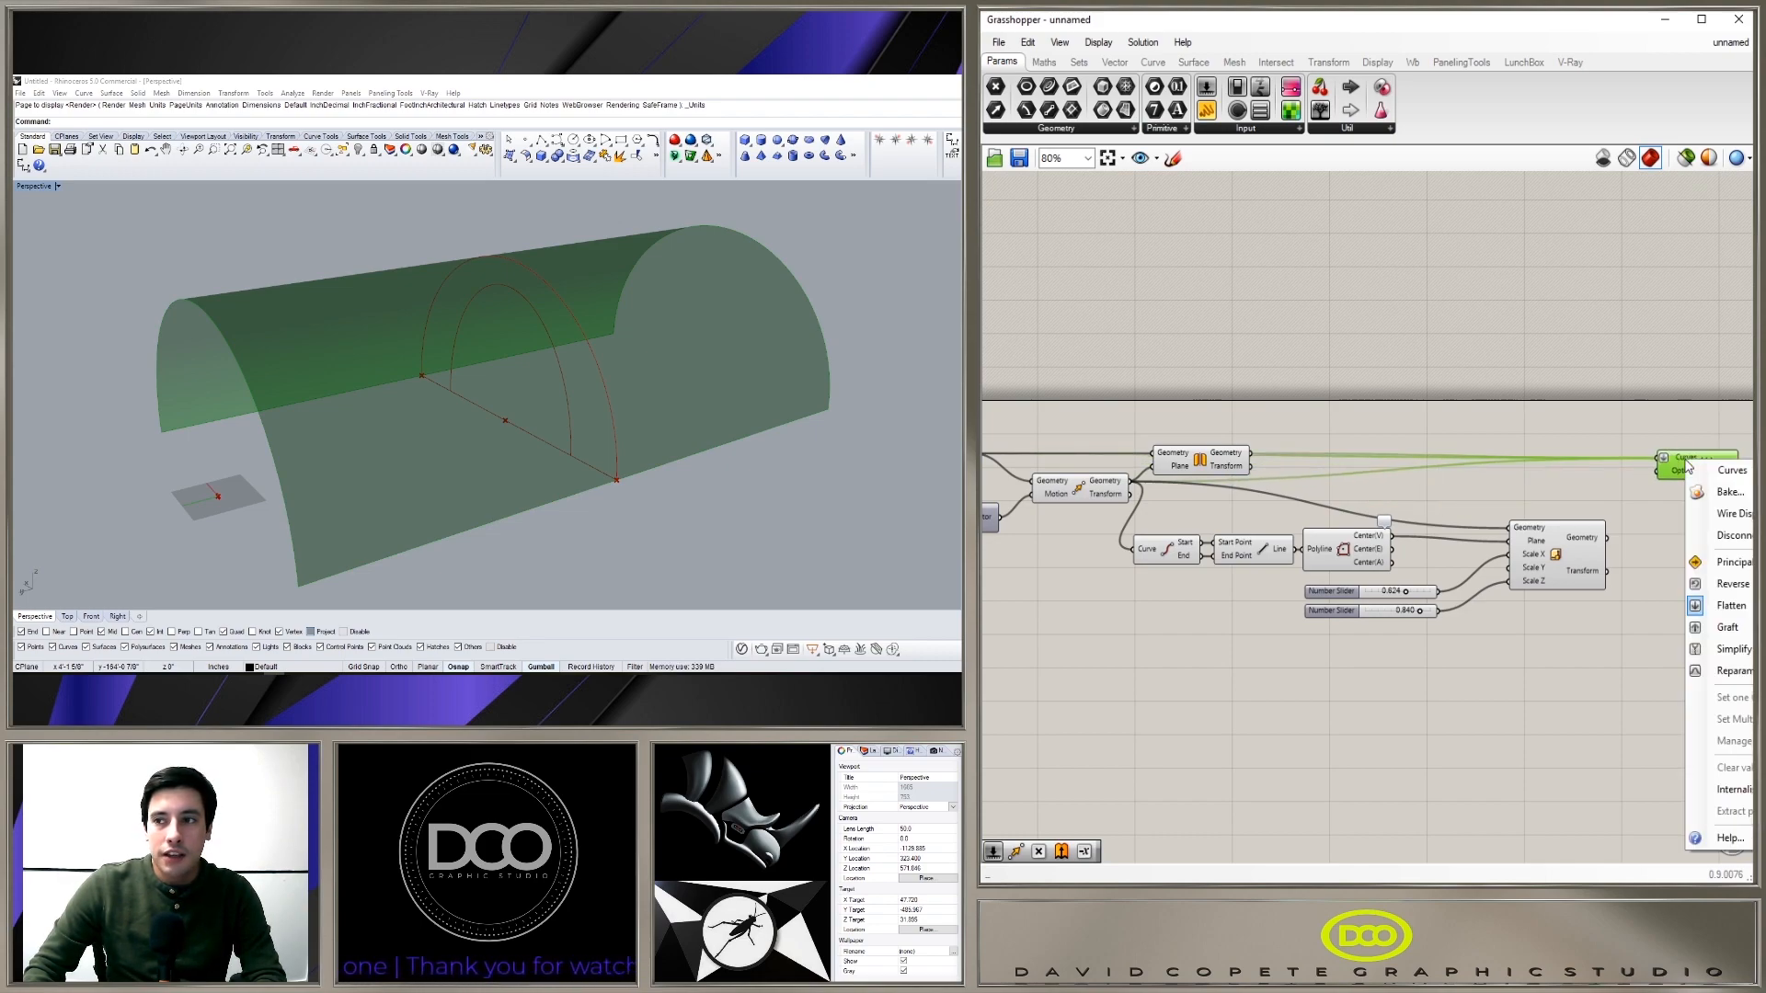
{"action": "left_click", "coordinate": [1732, 535]}
{"action": "left_click_drag", "start_coordinate": [1214, 454], "coordinate": [1225, 443]}
Step: Turn off the preview of the Move component
{"action": "left_click", "coordinate": [1167, 489]}
{"action": "right_click_drag", "start_coordinate": [1167, 489], "coordinate": [1237, 498]}
{"action": "left_click", "coordinate": [1142, 501]}
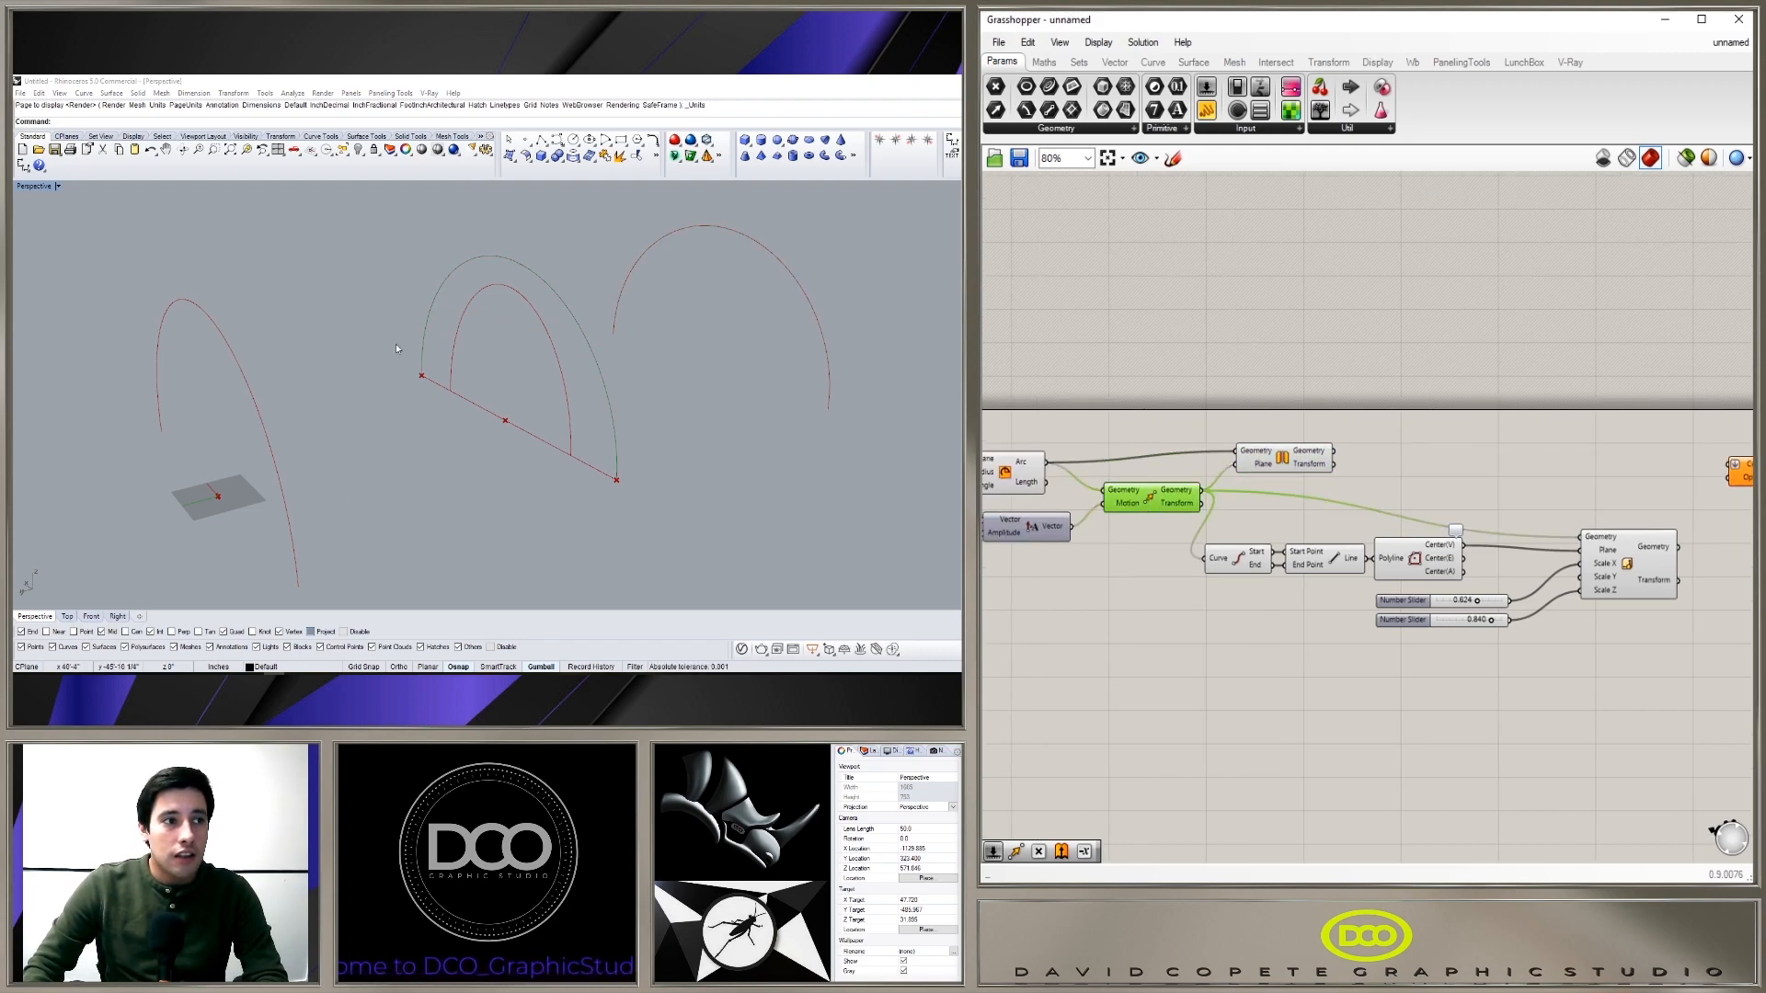
{"action": "right_click", "coordinate": [1152, 494]}
{"action": "left_click", "coordinate": [1181, 530]}
Step: Turn off the preview of the End Points, Line and Polyline center components
{"action": "left_click_drag", "start_coordinate": [1348, 541], "coordinate": [1251, 568]}
{"action": "right_click_drag", "start_coordinate": [1416, 546], "coordinate": [1480, 530]}
{"action": "middle_click", "coordinate": [1504, 537]}
{"action": "left_click", "coordinate": [1552, 493]}
{"action": "left_click", "coordinate": [1558, 458]}
Step: Move the Mirror component directly above the Scale NU component, highlighting the arc components to identify their curves
{"action": "right_click_drag", "start_coordinate": [1588, 497], "coordinate": [1401, 524]}
{"action": "left_click_drag", "start_coordinate": [1524, 571], "coordinate": [1505, 550]}
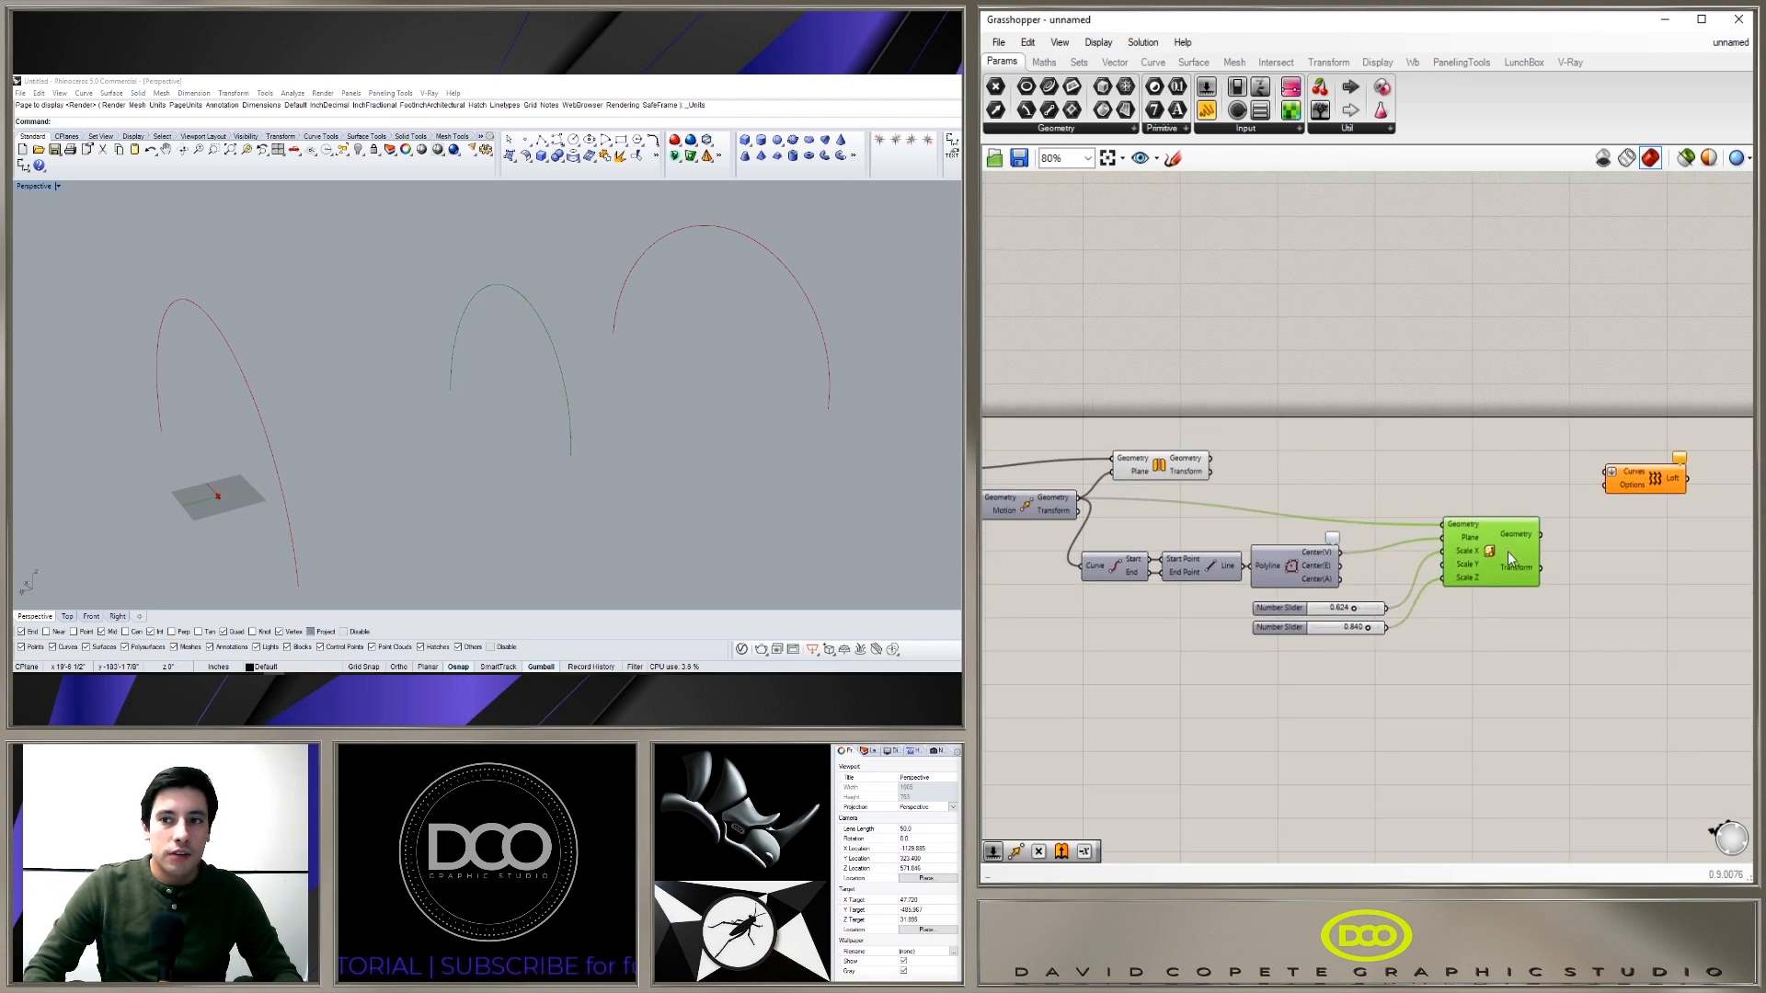
{"action": "left_click", "coordinate": [1463, 481]}
{"action": "scroll", "coordinate": [1201, 511], "scroll_direction": "down", "scroll_amount": 1}
{"action": "right_click_drag", "start_coordinate": [1163, 490], "coordinate": [1306, 488]}
{"action": "left_click", "coordinate": [1091, 480]}
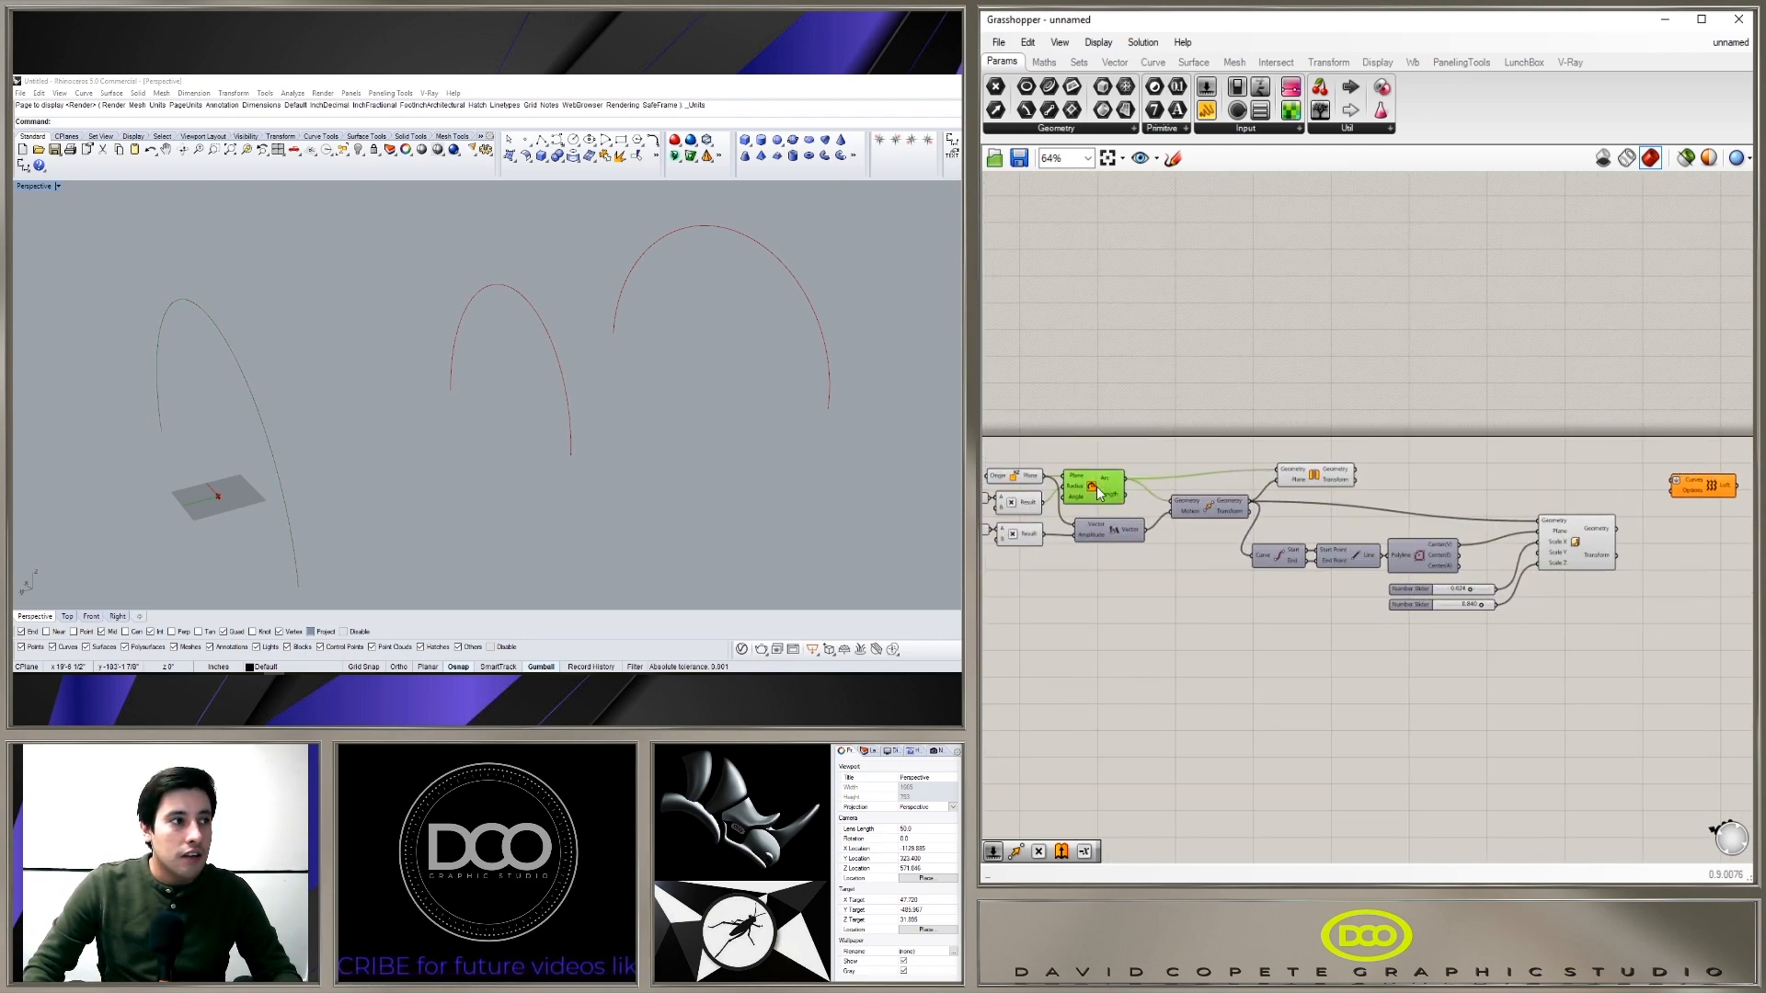
{"action": "left_click", "coordinate": [1573, 525]}
{"action": "left_click_drag", "start_coordinate": [1317, 481], "coordinate": [1580, 470]}
{"action": "left_click", "coordinate": [1491, 489]}
{"action": "left_click", "coordinate": [1568, 544]}
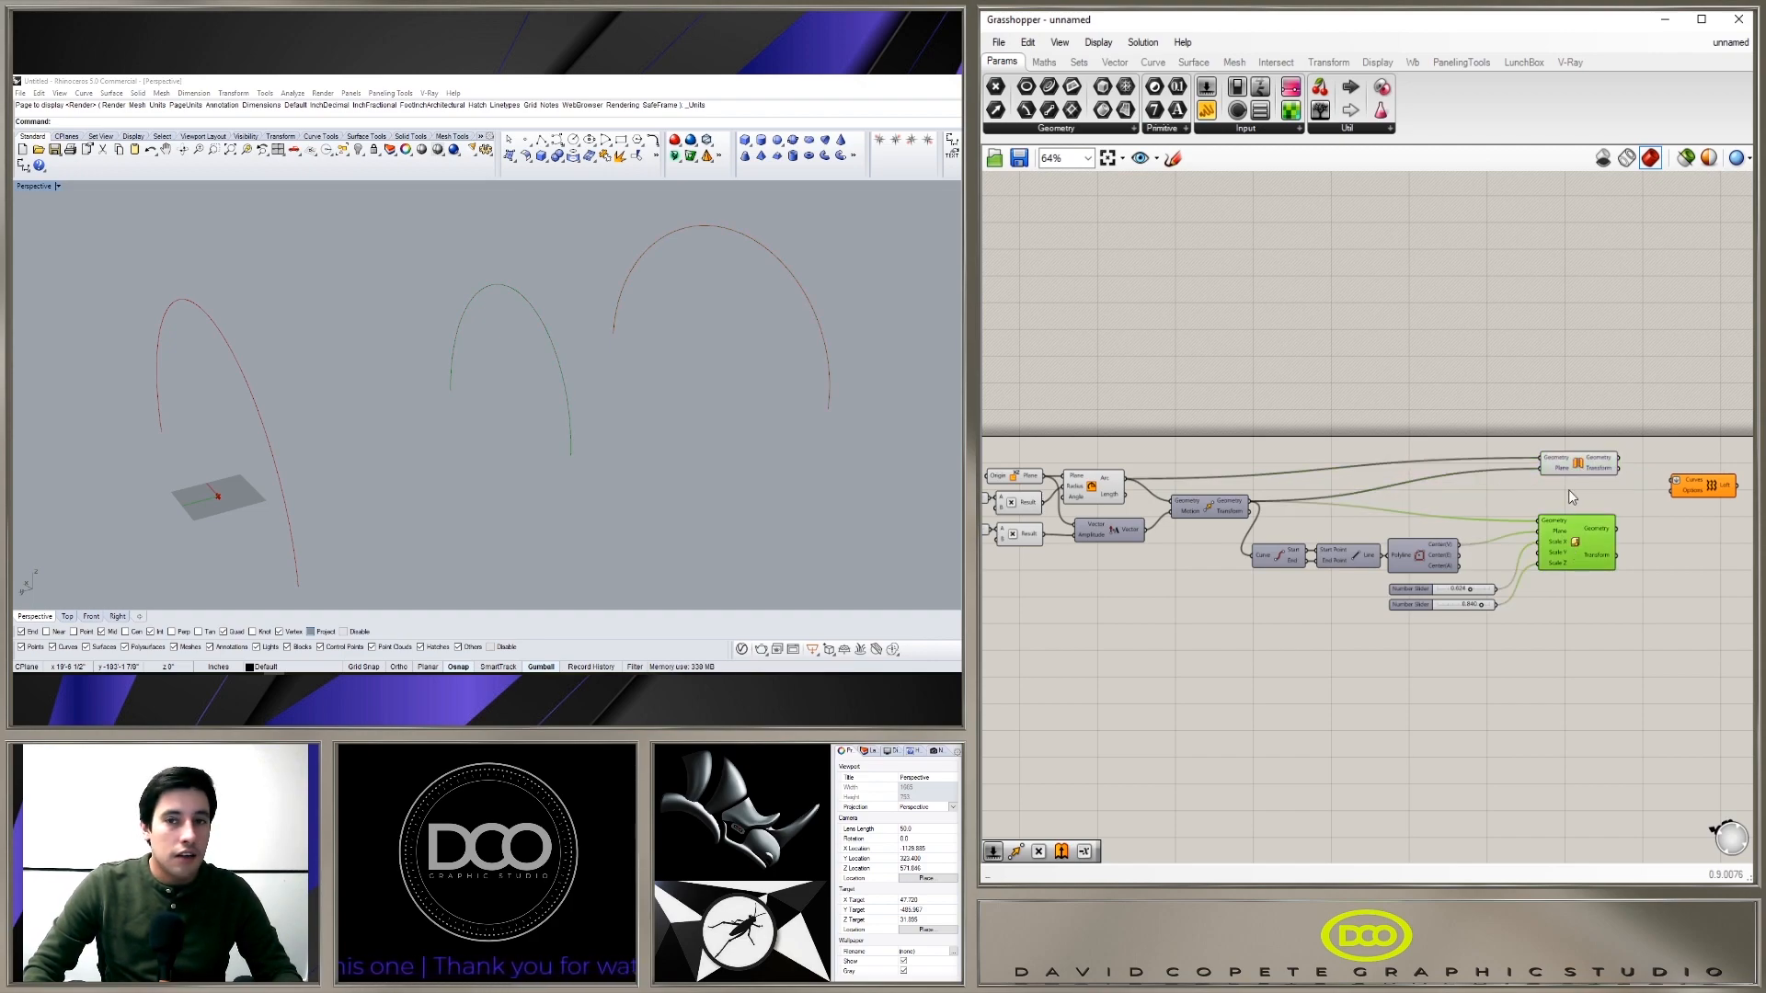
Step: Connect the original arc, the scaled arc and the mirrored arc, in that order, to the Loft's Curves input
{"action": "left_click", "coordinate": [1563, 462]}
{"action": "left_click", "coordinate": [1439, 504]}
{"action": "left_click", "coordinate": [1106, 494]}
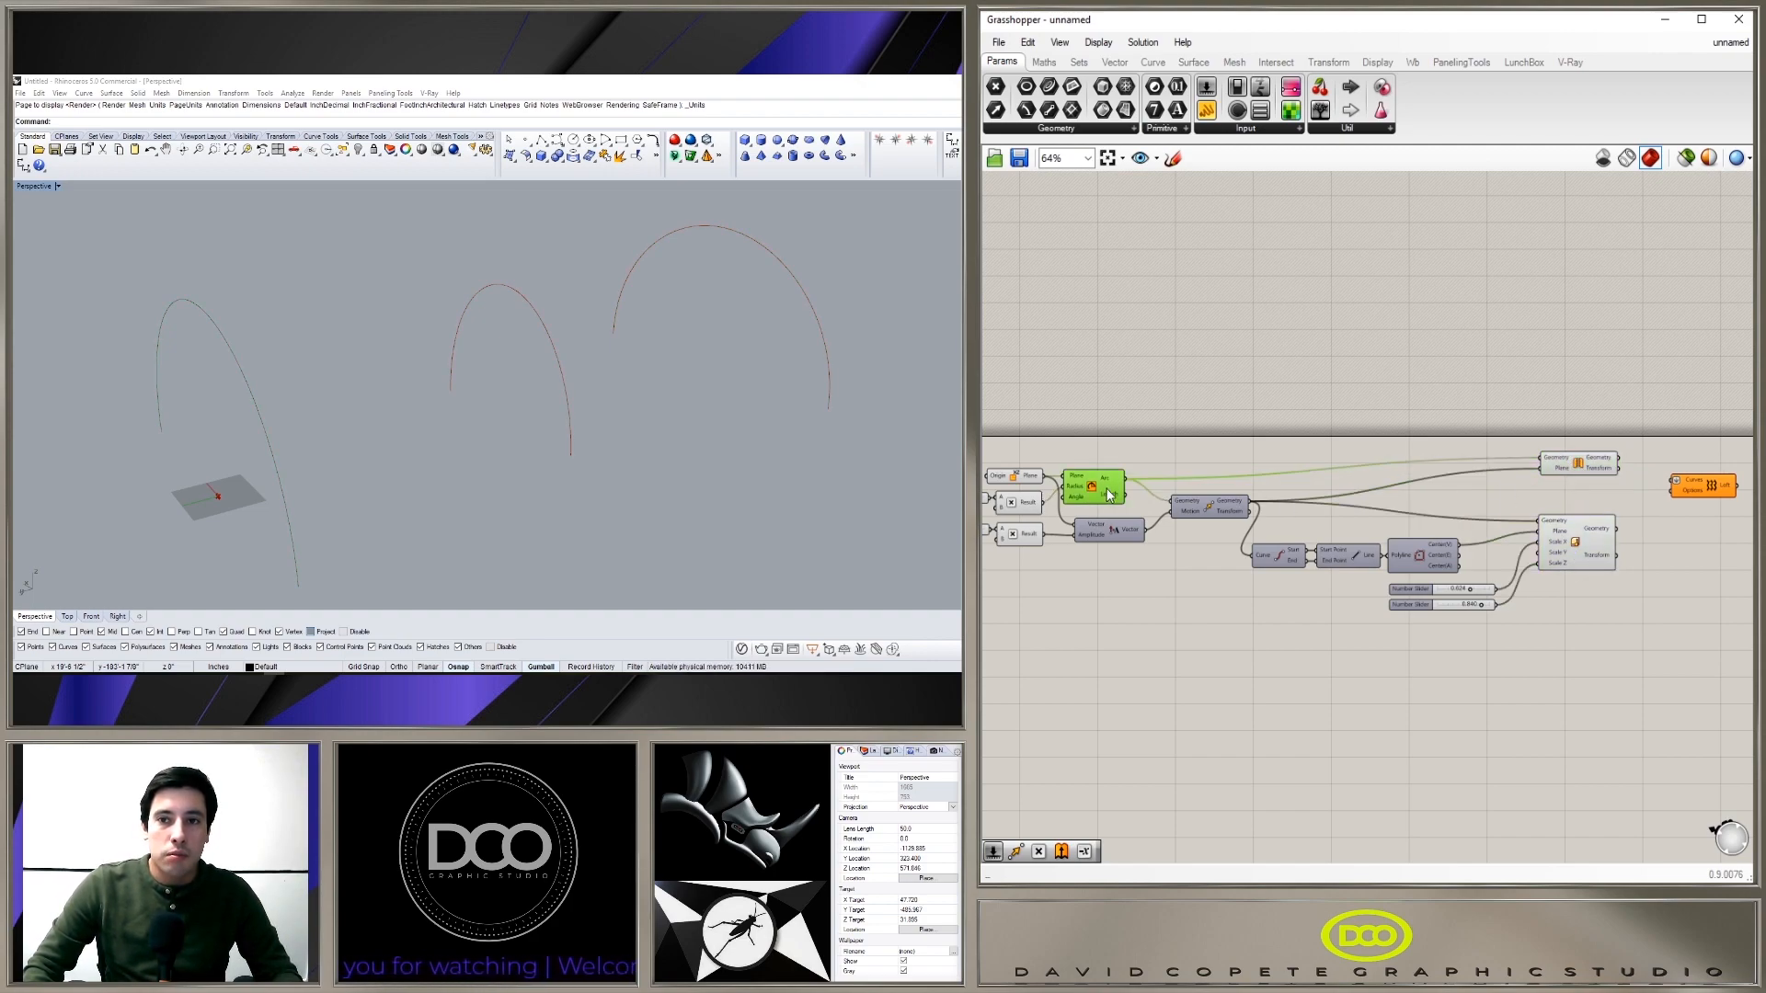
{"action": "left_click_drag", "start_coordinate": [1126, 478], "coordinate": [1670, 481]}
{"action": "left_click", "coordinate": [1605, 539]}
{"action": "right_click_drag", "start_coordinate": [1670, 482], "coordinate": [1426, 500]}
{"action": "scroll", "coordinate": [1399, 505], "scroll_direction": "up", "scroll_amount": 1}
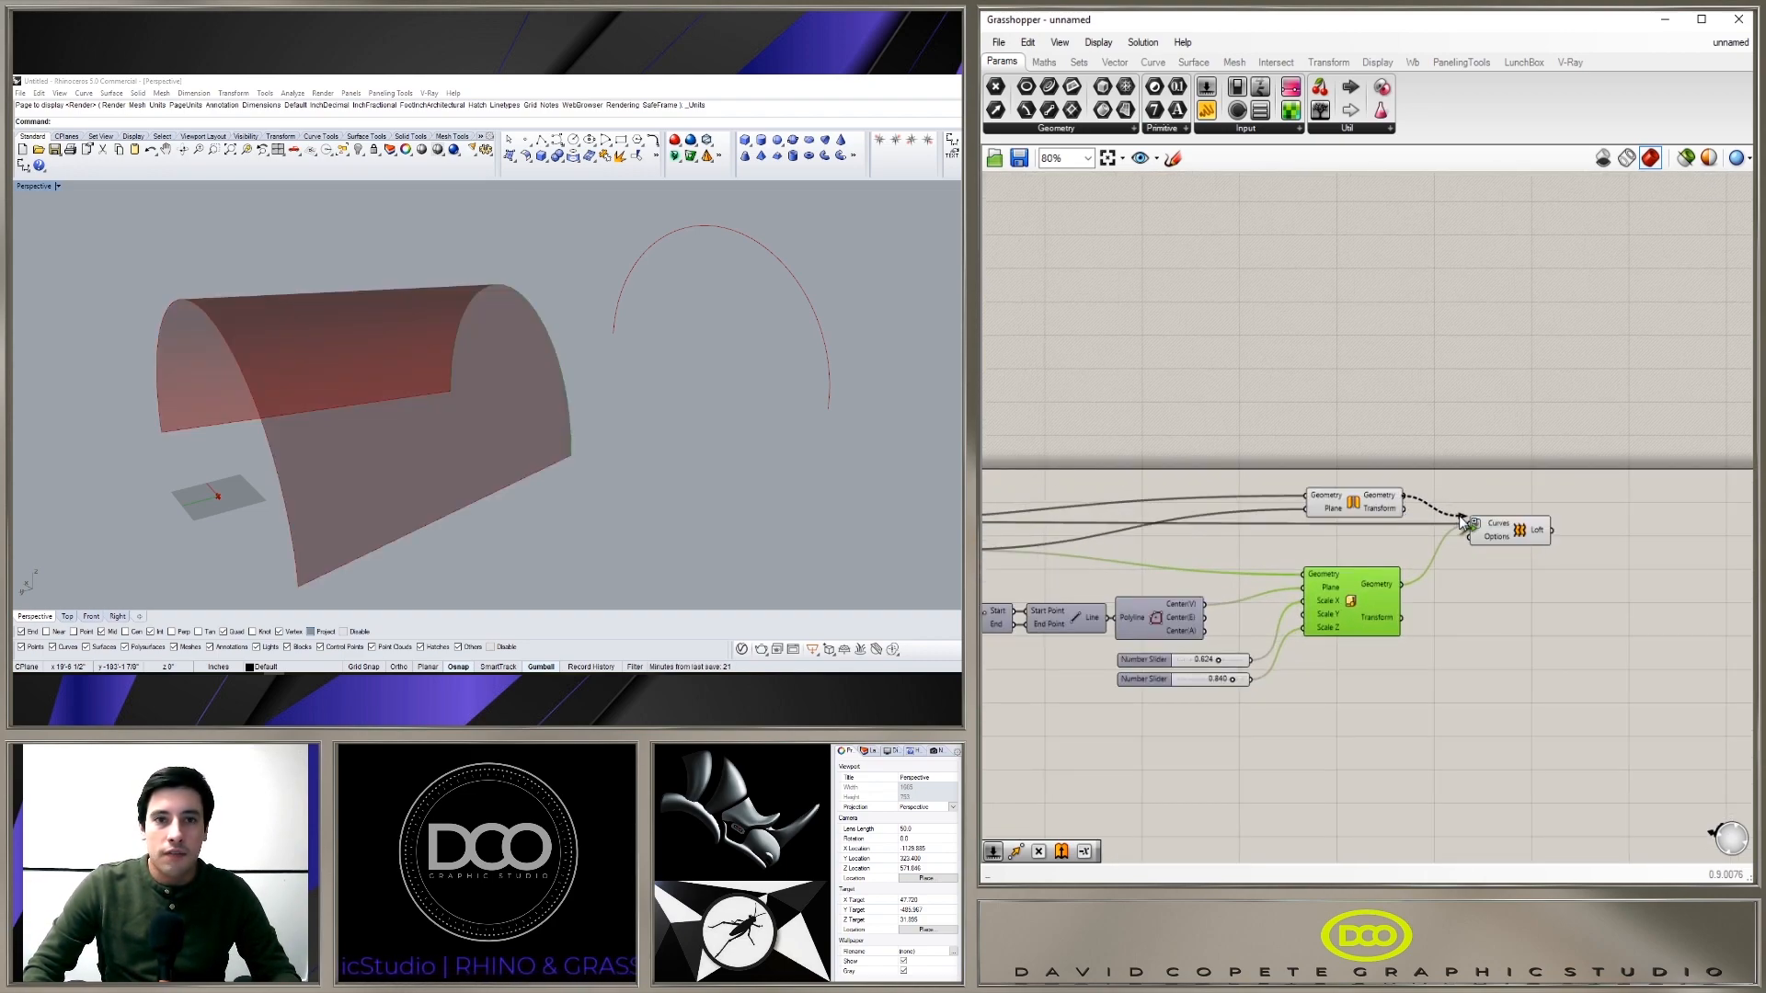
{"action": "left_click_drag", "start_coordinate": [1459, 515], "coordinate": [1469, 524]}
Step: Set the structure size slider to 30 and lower the structure length slider
{"action": "left_click", "coordinate": [1024, 482]}
{"action": "mouse_move", "coordinate": [432, 387]}
{"action": "right_mouse_down"}
{"action": "mouse_move", "coordinate": [576, 359]}
{"action": "mouse_move", "coordinate": [426, 359]}
{"action": "mouse_move", "coordinate": [404, 391]}
{"action": "right_mouse_up"}
{"action": "scroll", "coordinate": [1186, 469], "scroll_direction": "down", "scroll_amount": 2}
{"action": "right_click_drag", "start_coordinate": [1030, 588], "coordinate": [1372, 599]}
{"action": "right_click_drag", "start_coordinate": [1148, 522], "coordinate": [1404, 515]}
{"action": "scroll", "coordinate": [1404, 515], "scroll_direction": "up", "scroll_amount": 4}
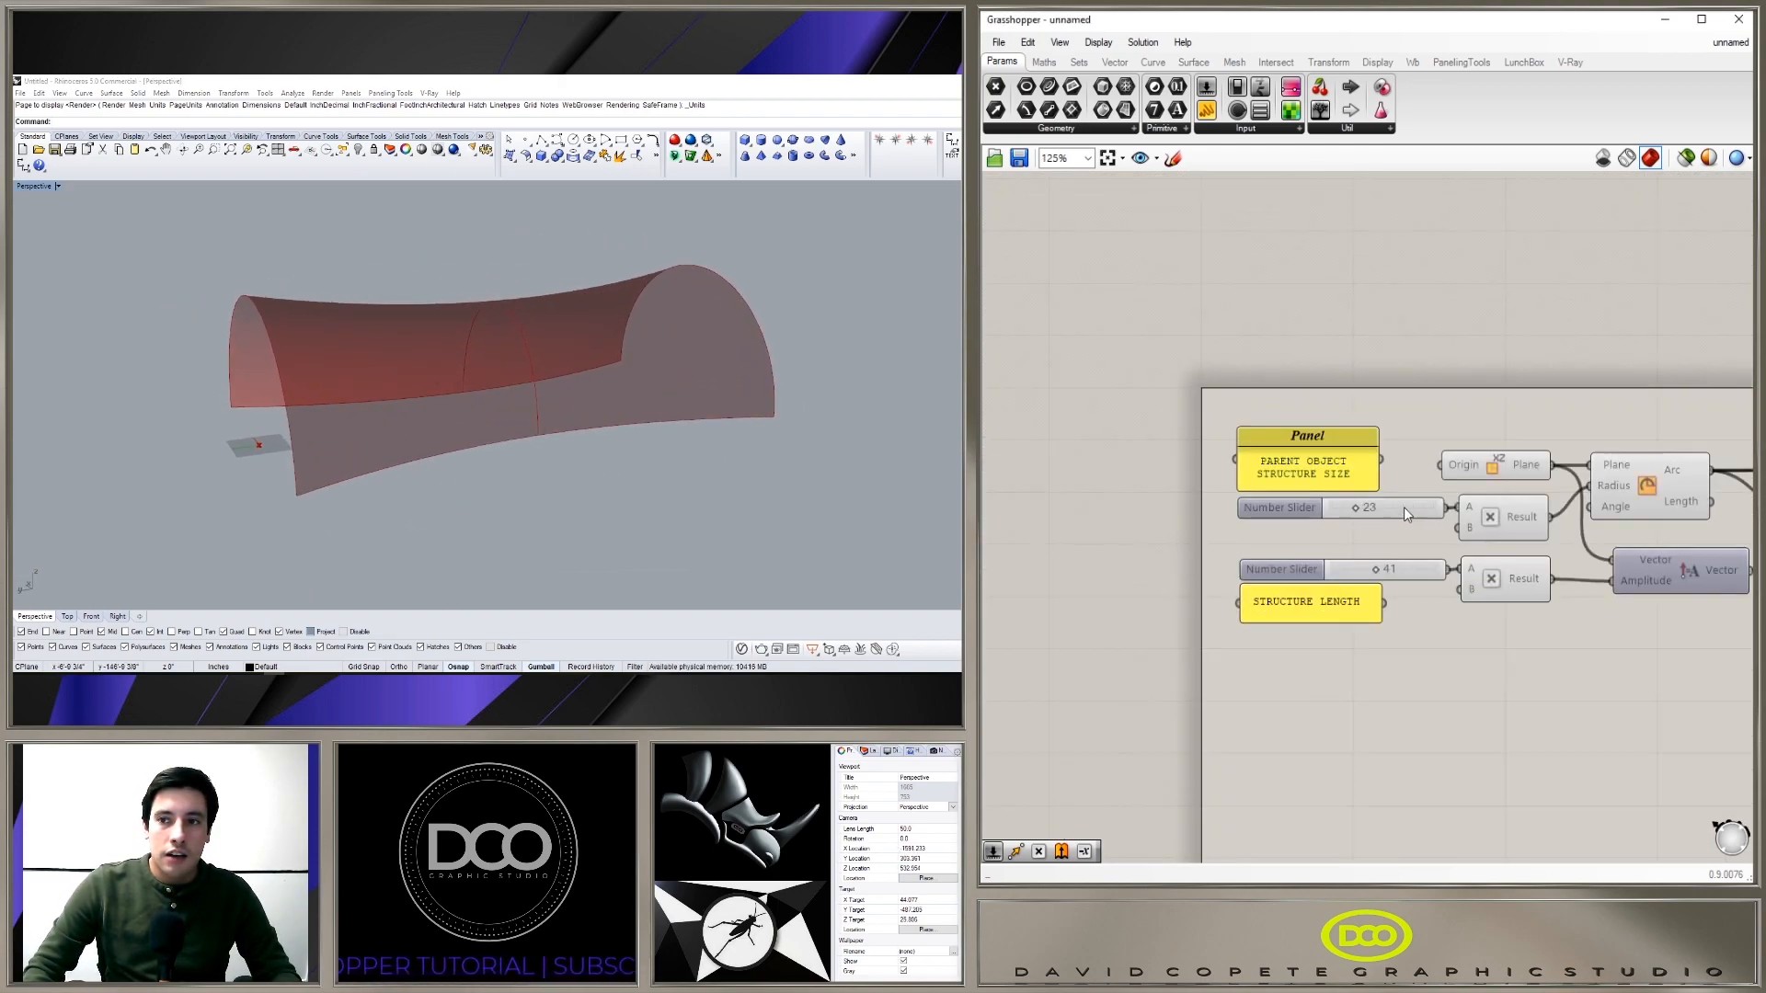
{"action": "scroll", "coordinate": [1403, 509], "scroll_direction": "up", "scroll_amount": 3}
{"action": "left_click_drag", "start_coordinate": [1276, 502], "coordinate": [1280, 500]}
{"action": "double_click", "coordinate": [1307, 498]}
{"action": "type", "text": "30"}
{"action": "key", "text": "Return"}
{"action": "mouse_move", "coordinate": [1317, 616]}
{"action": "left_mouse_down"}
{"action": "mouse_move", "coordinate": [1277, 617]}
{"action": "mouse_move", "coordinate": [1292, 617]}
{"action": "left_mouse_up"}
Step: Set the Scale X slider to 0.792 and the Scale Z slider to 0.881, checking the lofted shape
{"action": "right_click_drag", "start_coordinate": [698, 405], "coordinate": [855, 433]}
{"action": "scroll", "coordinate": [1573, 654], "scroll_direction": "down", "scroll_amount": 5}
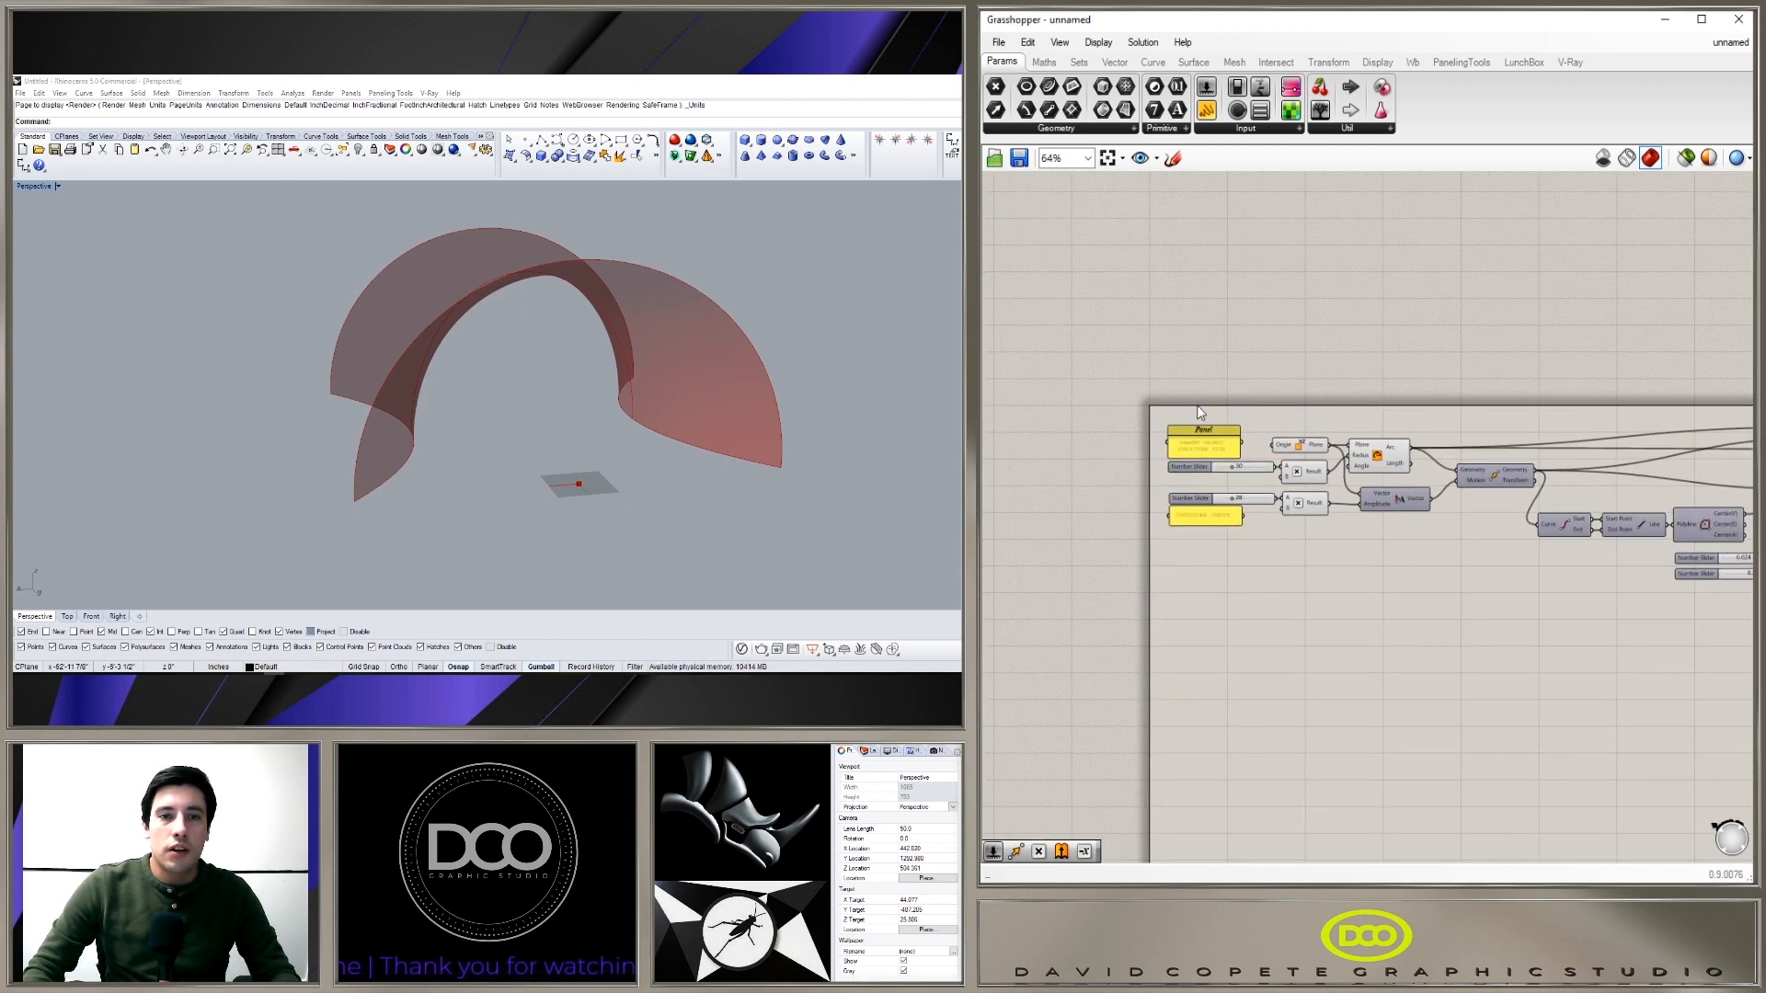
{"action": "right_click_drag", "start_coordinate": [1436, 655], "coordinate": [1275, 653]}
{"action": "right_click_drag", "start_coordinate": [593, 320], "coordinate": [552, 313]}
{"action": "scroll", "coordinate": [1610, 560], "scroll_direction": "up", "scroll_amount": 5}
{"action": "left_click_drag", "start_coordinate": [1546, 546], "coordinate": [1491, 546]}
{"action": "right_click_drag", "start_coordinate": [589, 349], "coordinate": [544, 359]}
{"action": "left_click_drag", "start_coordinate": [1495, 546], "coordinate": [1581, 547]}
{"action": "left_click_drag", "start_coordinate": [1590, 612], "coordinate": [1549, 607]}
{"action": "right_click_drag", "start_coordinate": [589, 404], "coordinate": [557, 429]}
{"action": "left_click_drag", "start_coordinate": [1549, 606], "coordinate": [1600, 605]}
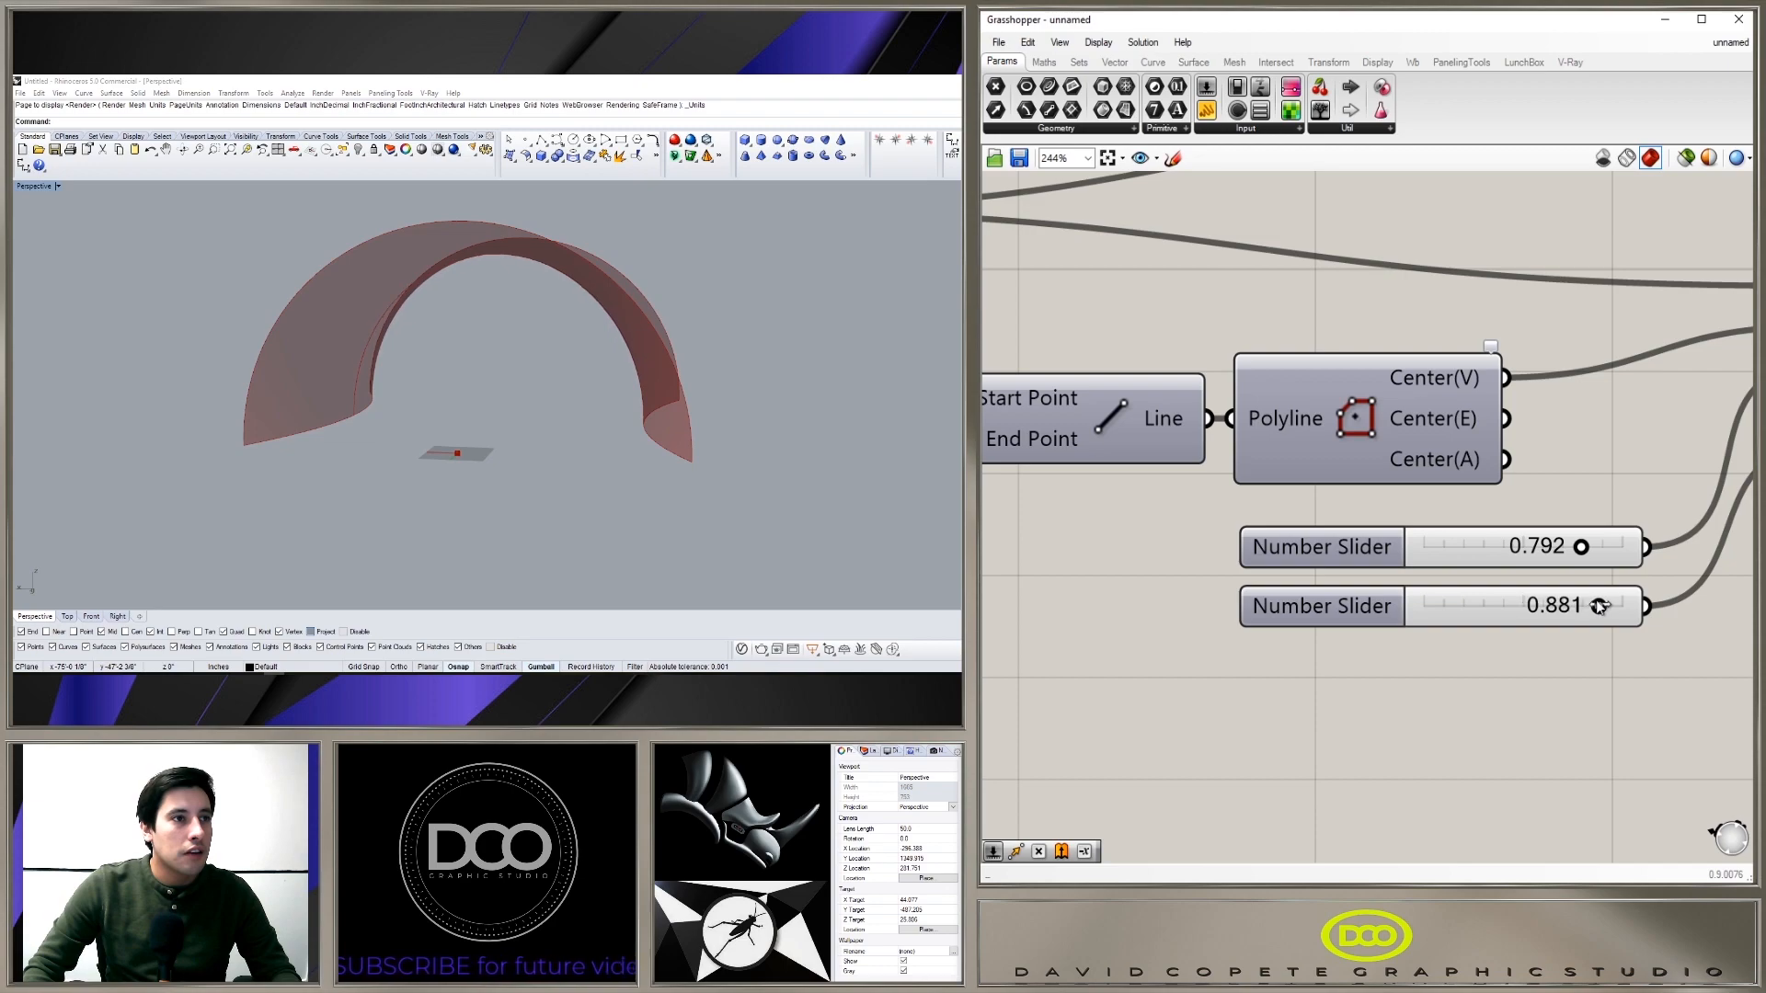
Step: Arrange the Mirror, Scale NU and Loft components more compactly on the canvas
{"action": "scroll", "coordinate": [1429, 660], "scroll_direction": "down", "scroll_amount": 5}
{"action": "left_click_drag", "start_coordinate": [1584, 467], "coordinate": [1579, 490]}
{"action": "left_click", "coordinate": [1569, 512]}
{"action": "right_click_drag", "start_coordinate": [610, 343], "coordinate": [478, 386]}
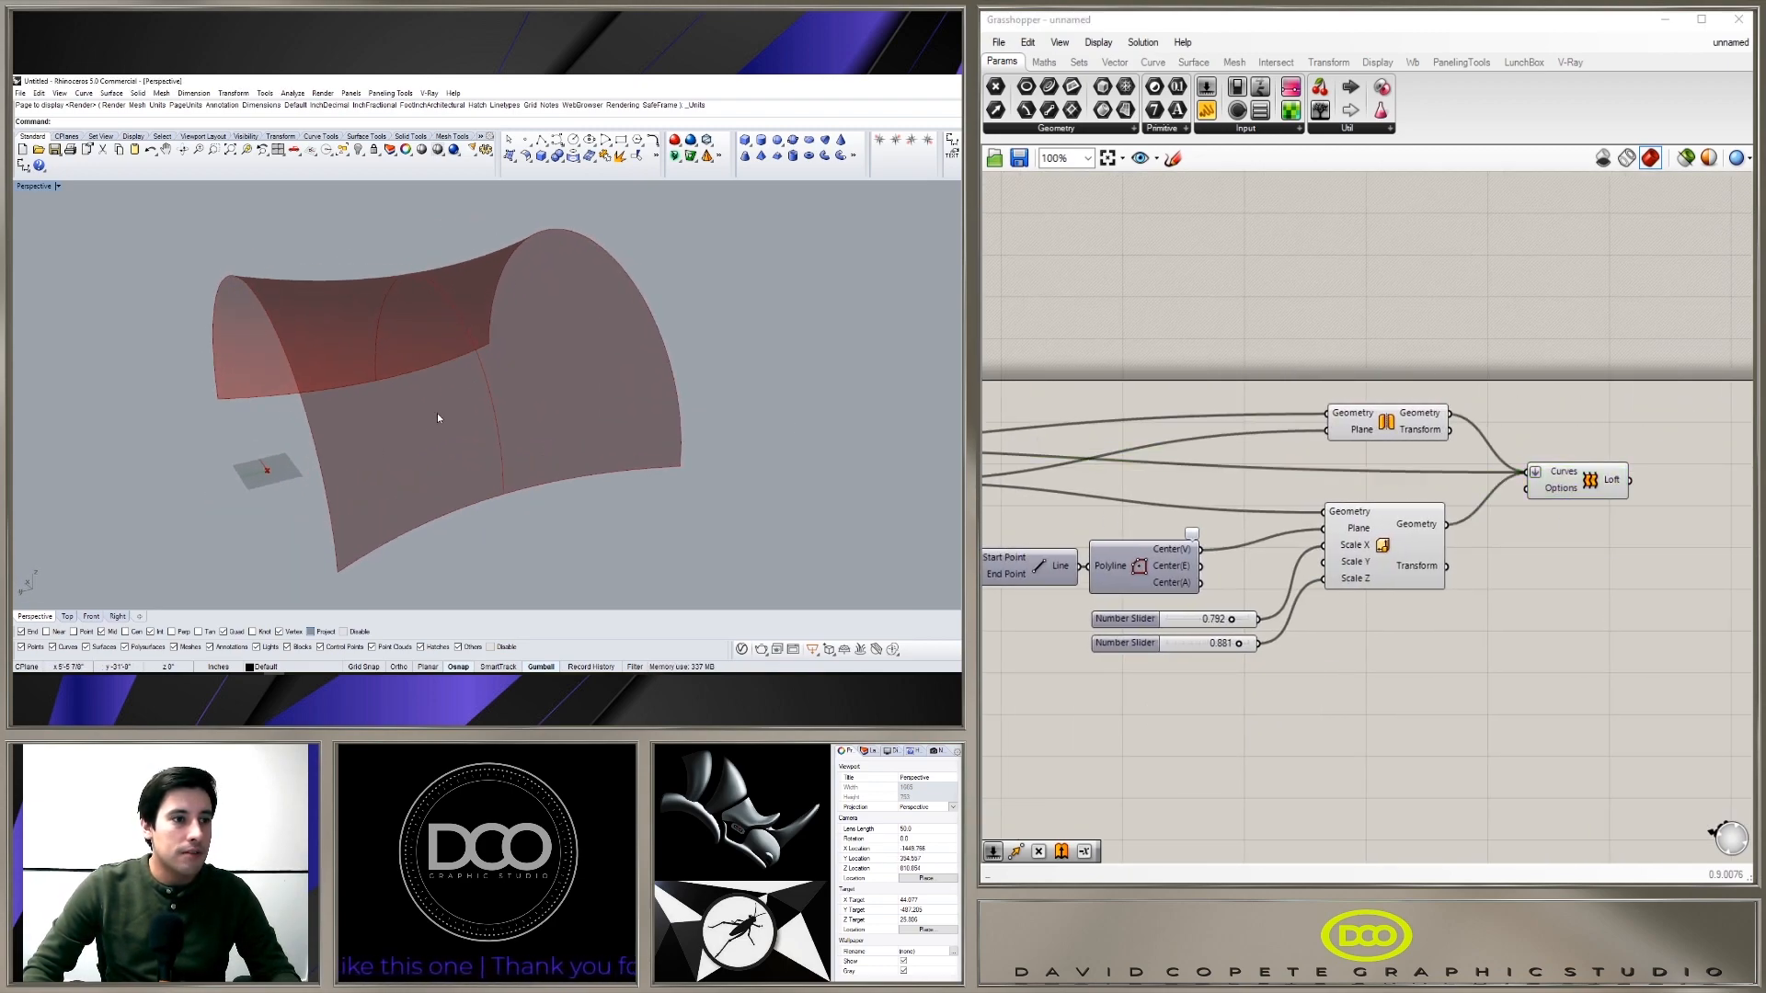
{"action": "scroll", "coordinate": [1578, 471], "scroll_direction": "down", "scroll_amount": 2}
{"action": "scroll", "coordinate": [510, 366], "scroll_direction": "down", "scroll_amount": 2}
{"action": "left_click", "coordinate": [1461, 516]}
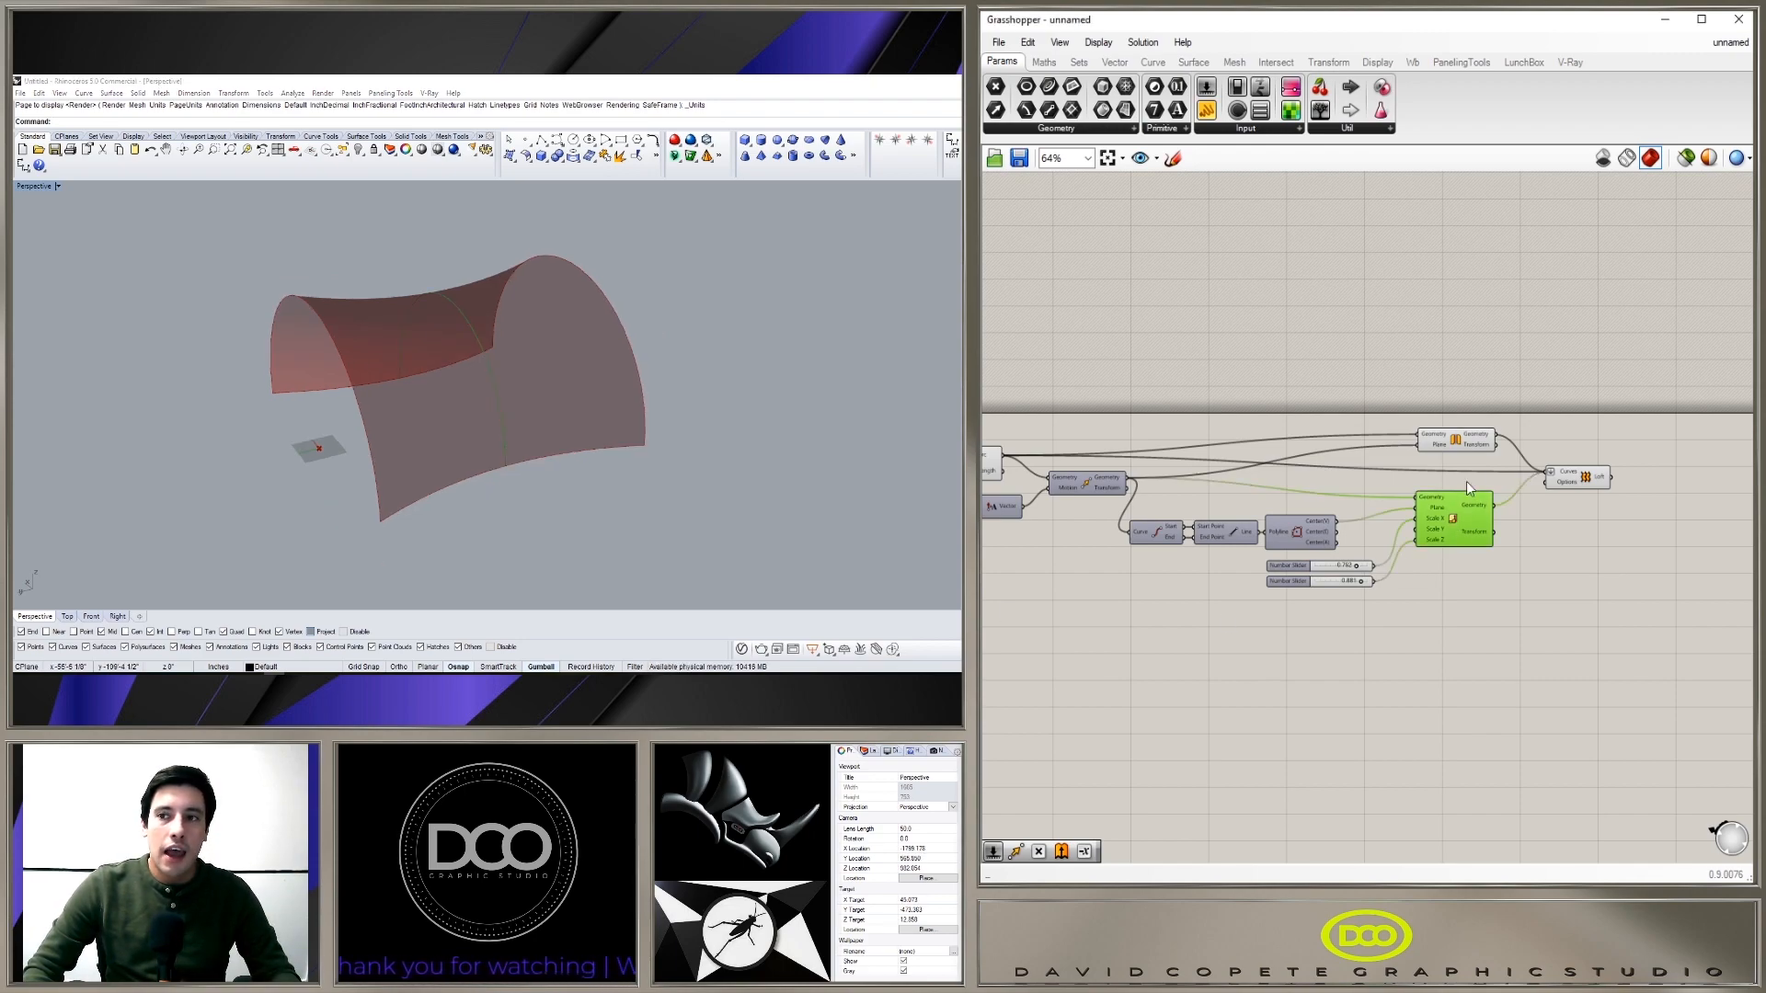
{"action": "left_click_drag", "start_coordinate": [1458, 434], "coordinate": [1454, 444]}
{"action": "left_click_drag", "start_coordinate": [1584, 478], "coordinate": [1560, 480]}
{"action": "left_click", "coordinate": [1544, 511]}
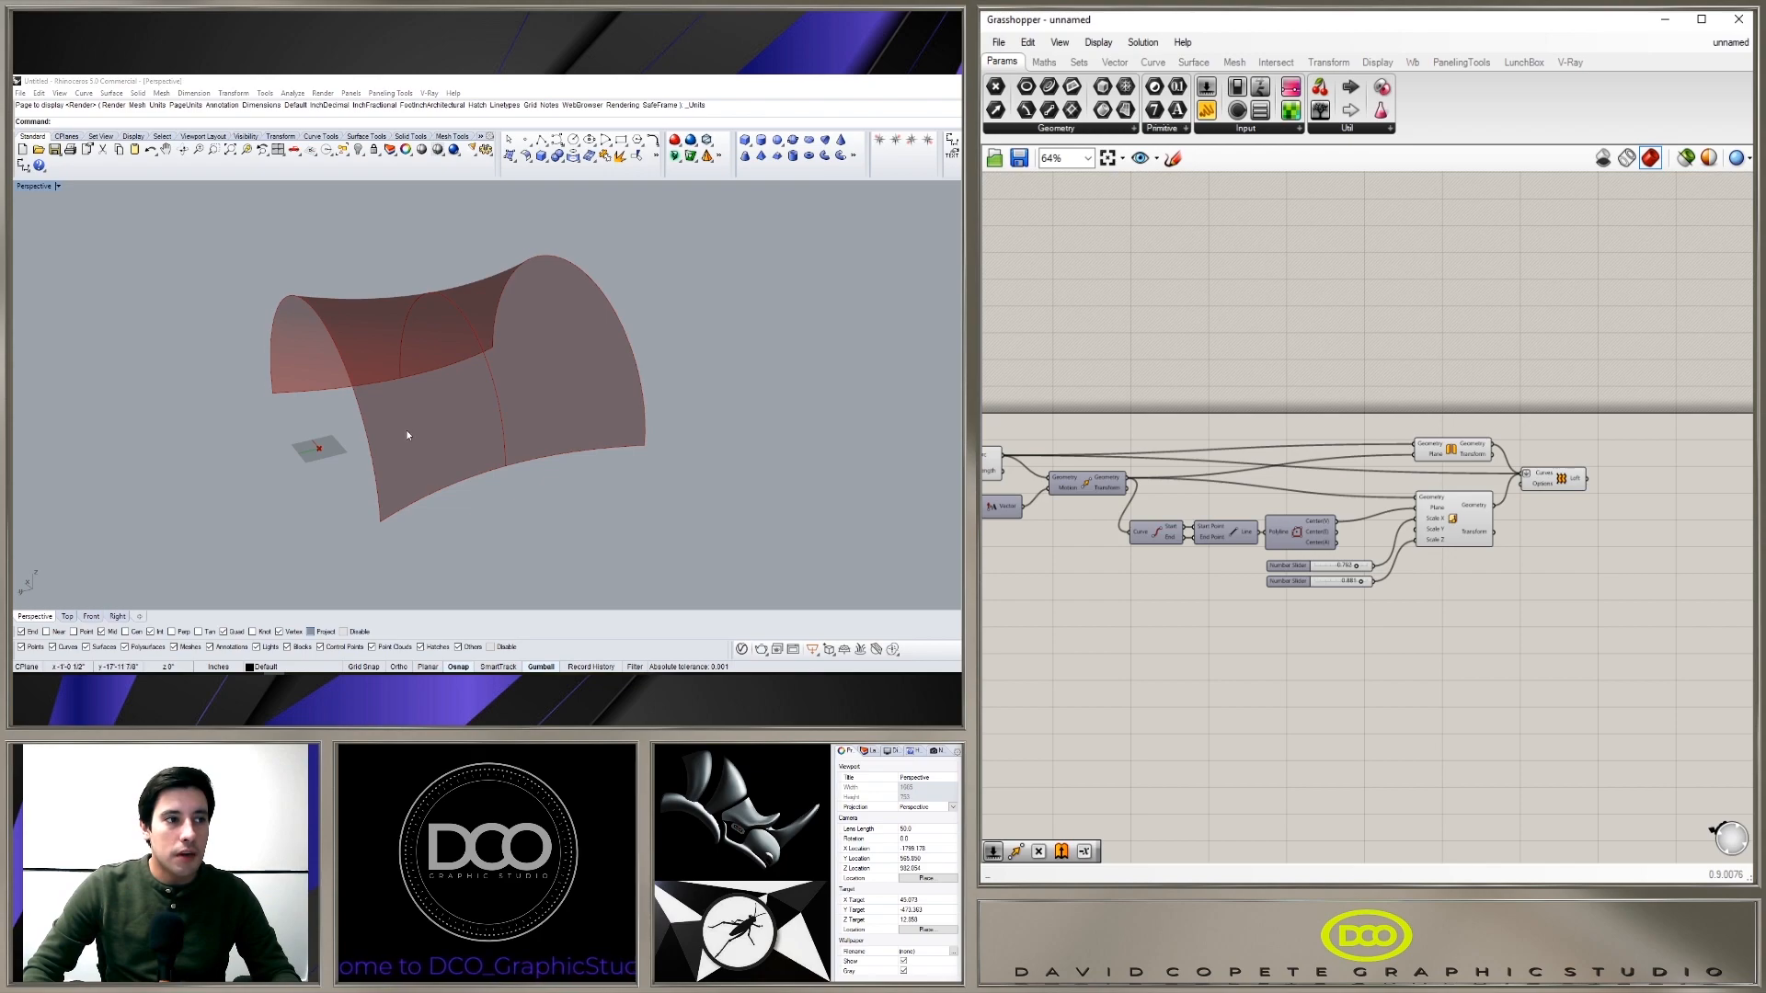
Step: Add an Isotrim component to the canvas beyond the Loft component
{"action": "right_click_drag", "start_coordinate": [402, 428], "coordinate": [543, 285]}
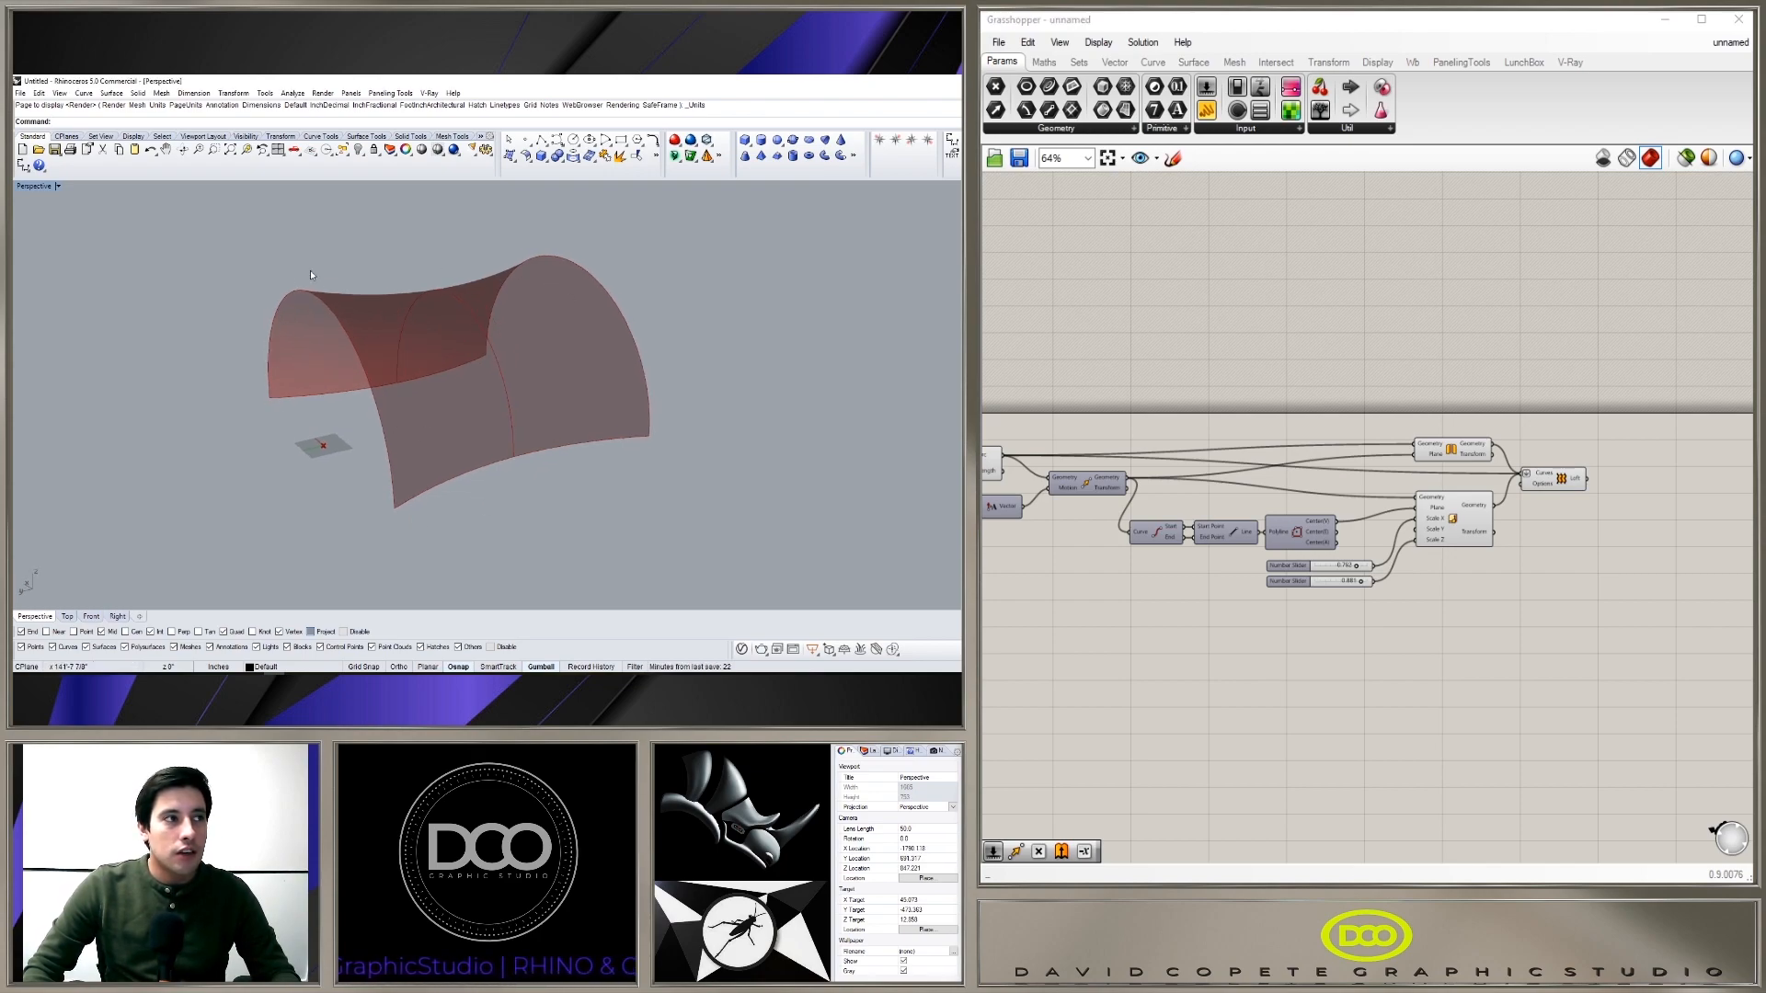
{"action": "scroll", "coordinate": [428, 467], "scroll_direction": "up", "scroll_amount": 2}
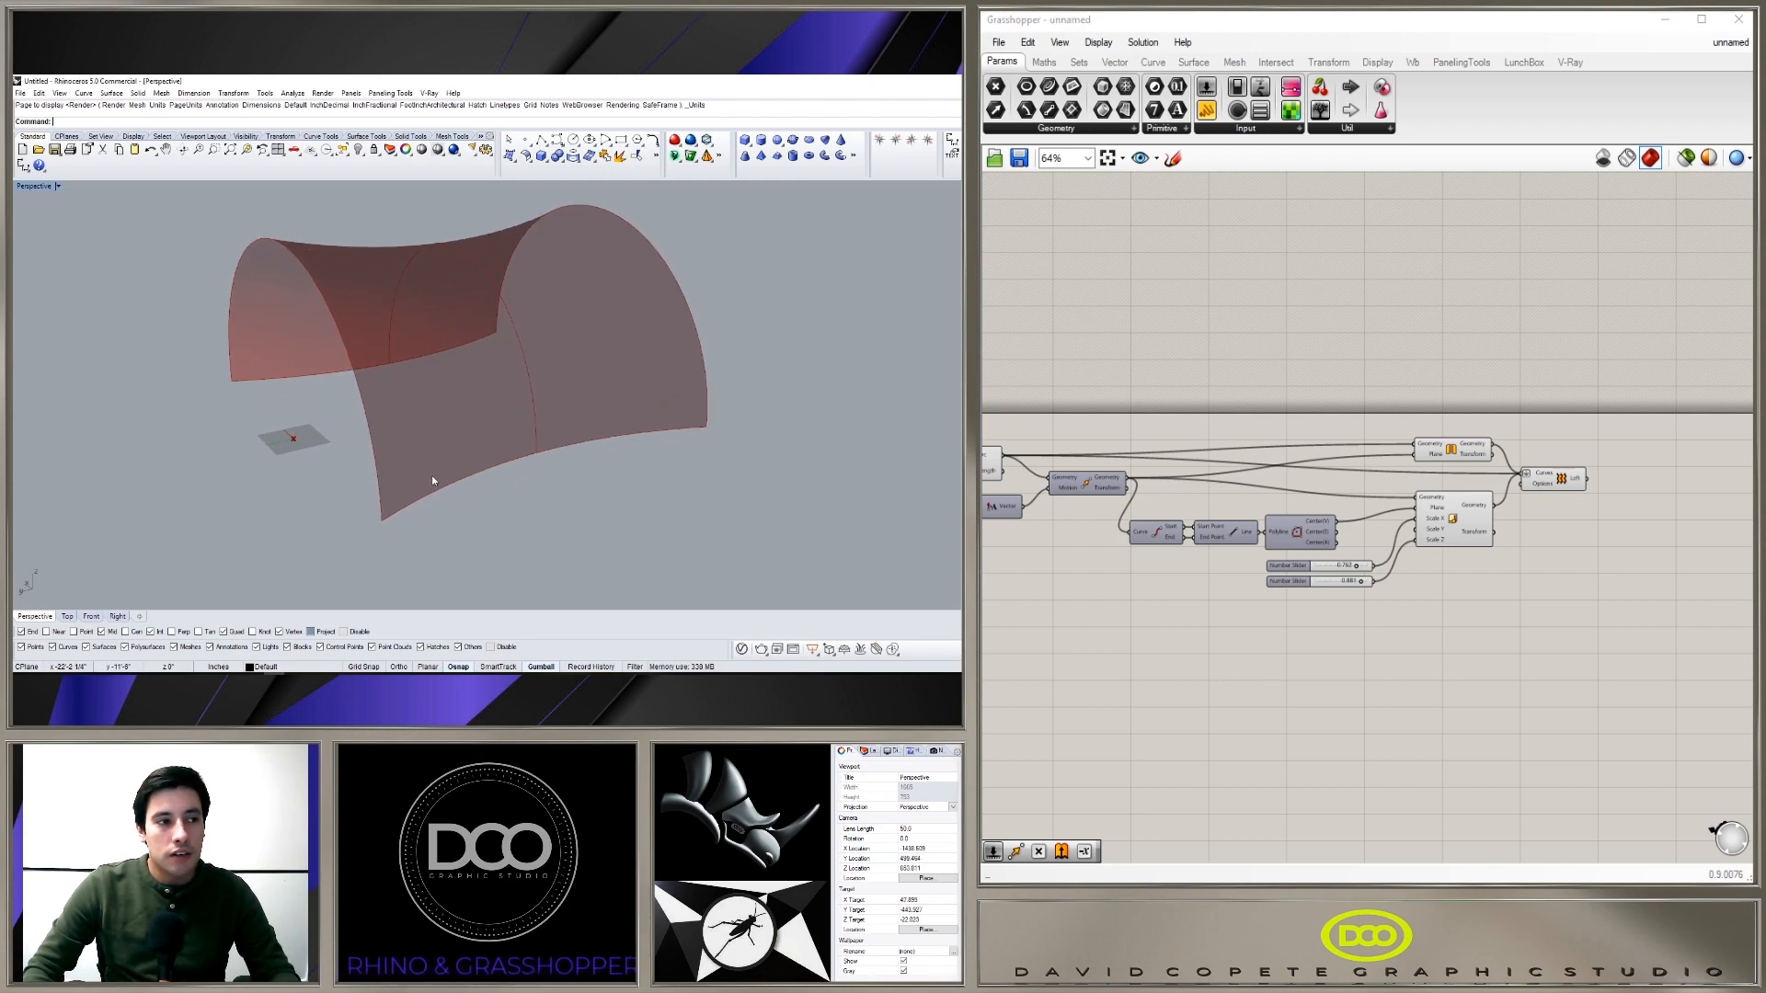
{"action": "right_click_drag", "start_coordinate": [471, 445], "coordinate": [471, 506], "text": "shift"}
{"action": "right_click_drag", "start_coordinate": [371, 370], "coordinate": [552, 377]}
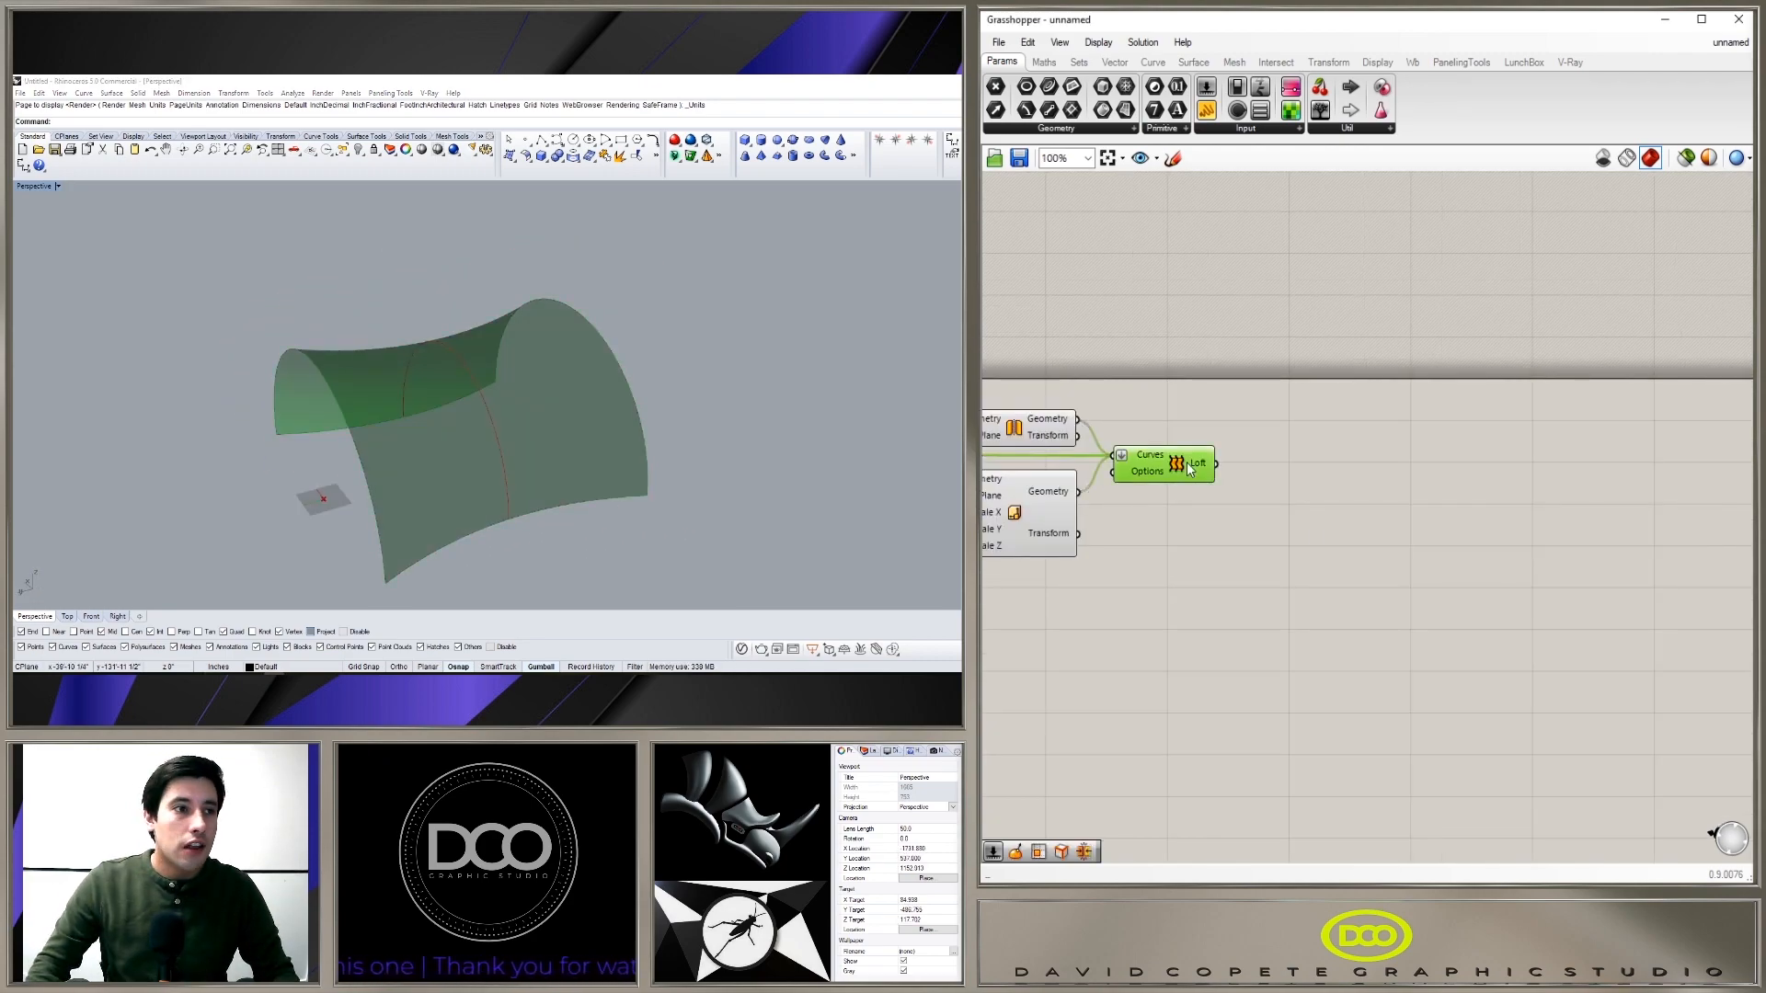
{"action": "left_click", "coordinate": [1313, 496]}
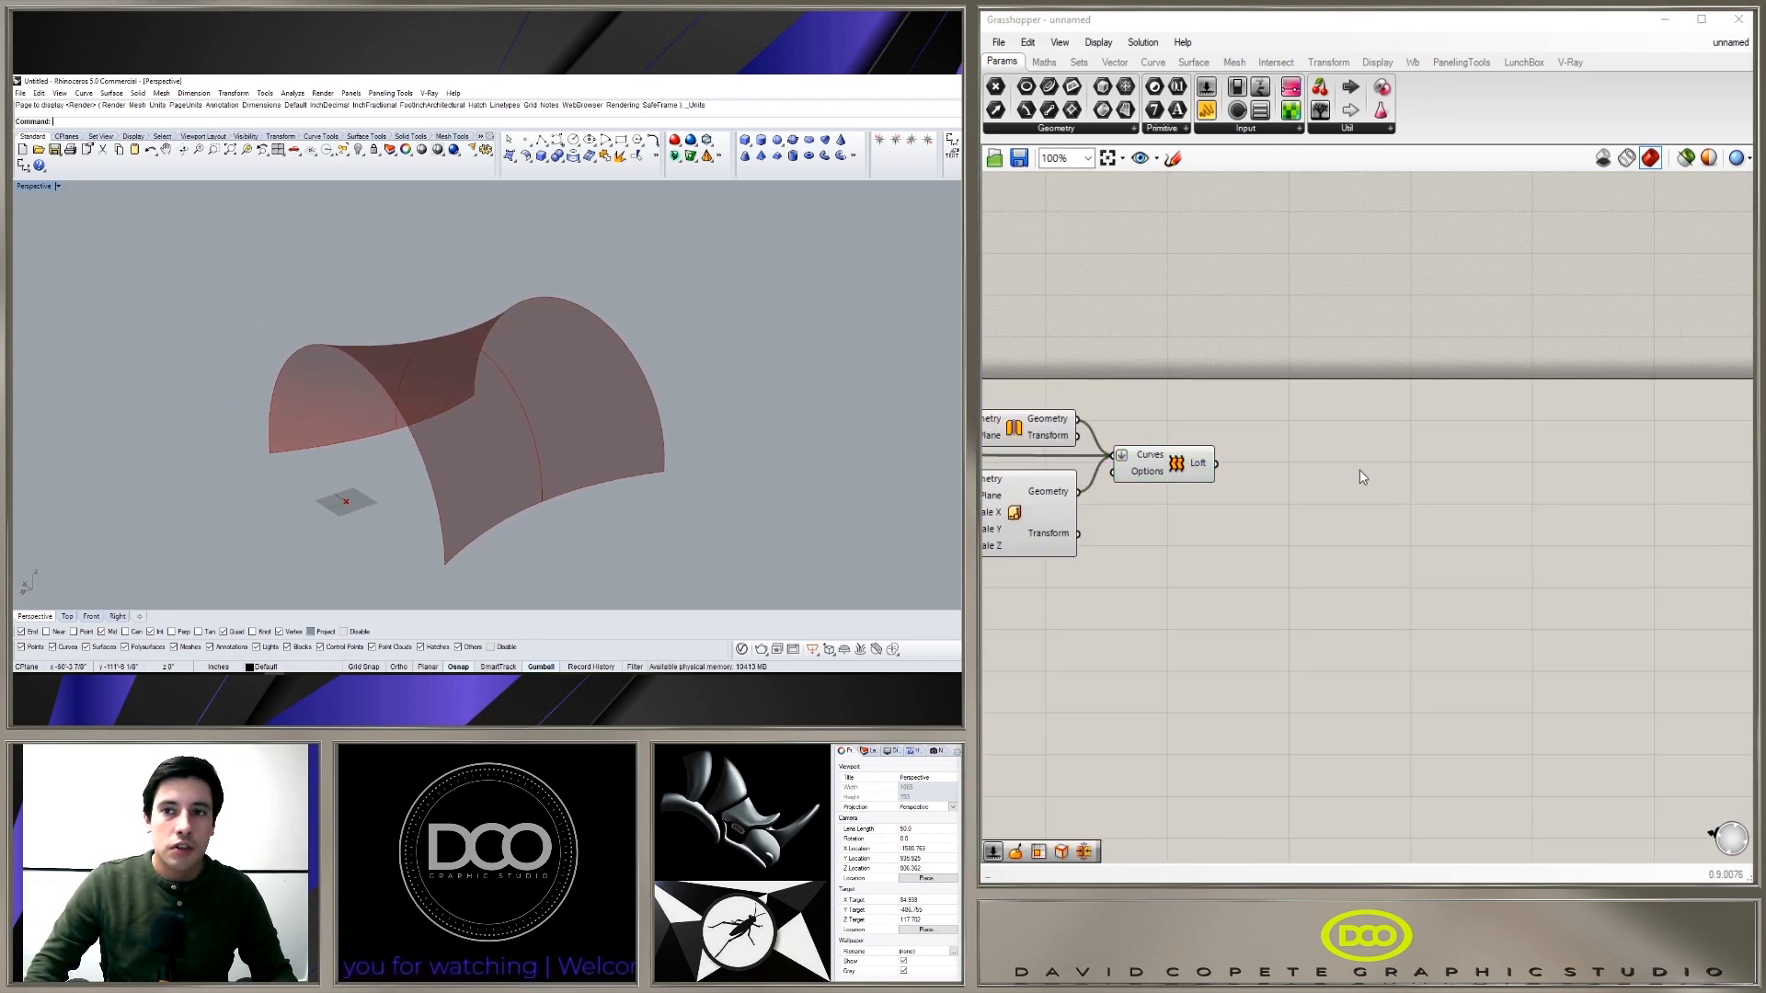
{"action": "double_click", "coordinate": [1357, 445]}
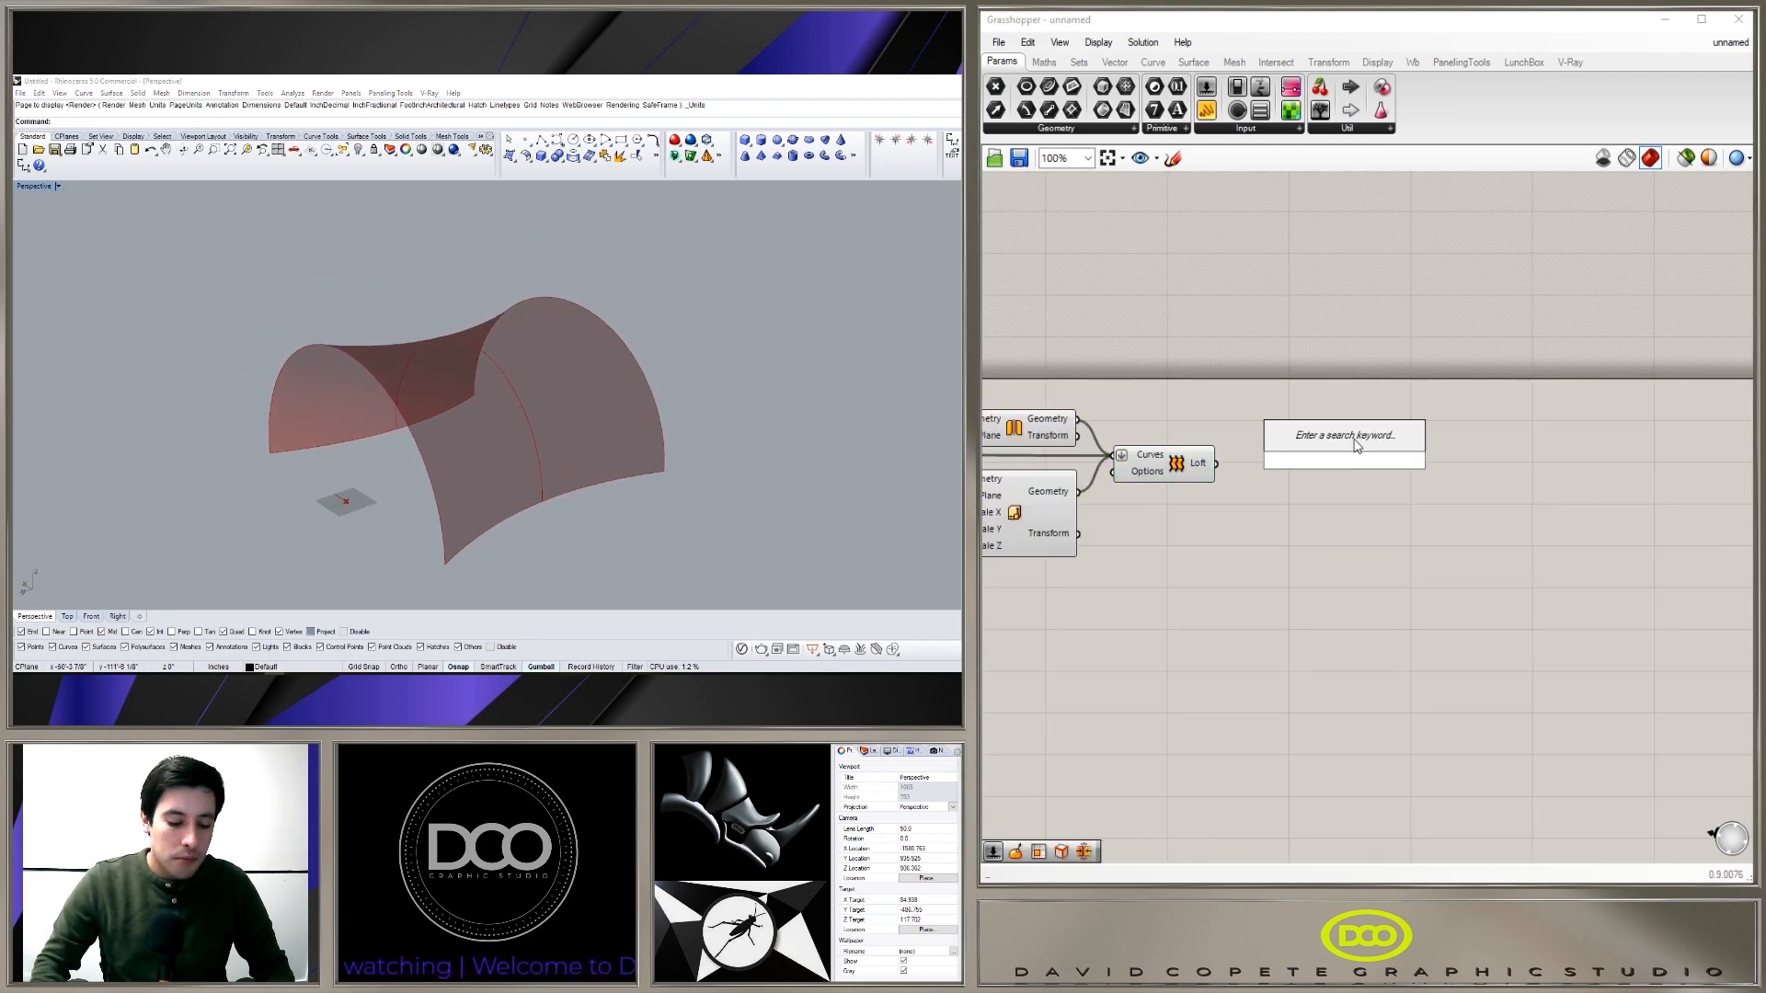
{"action": "type", "text": "iso"}
{"action": "left_click", "coordinate": [1315, 375]}
{"action": "left_click_drag", "start_coordinate": [1324, 429], "coordinate": [1486, 475]}
Step: Add a Divide Domain² component and place it between the Loft and Isotrim components
{"action": "double_click", "coordinate": [1365, 521]}
{"action": "type", "text": "DIVI"}
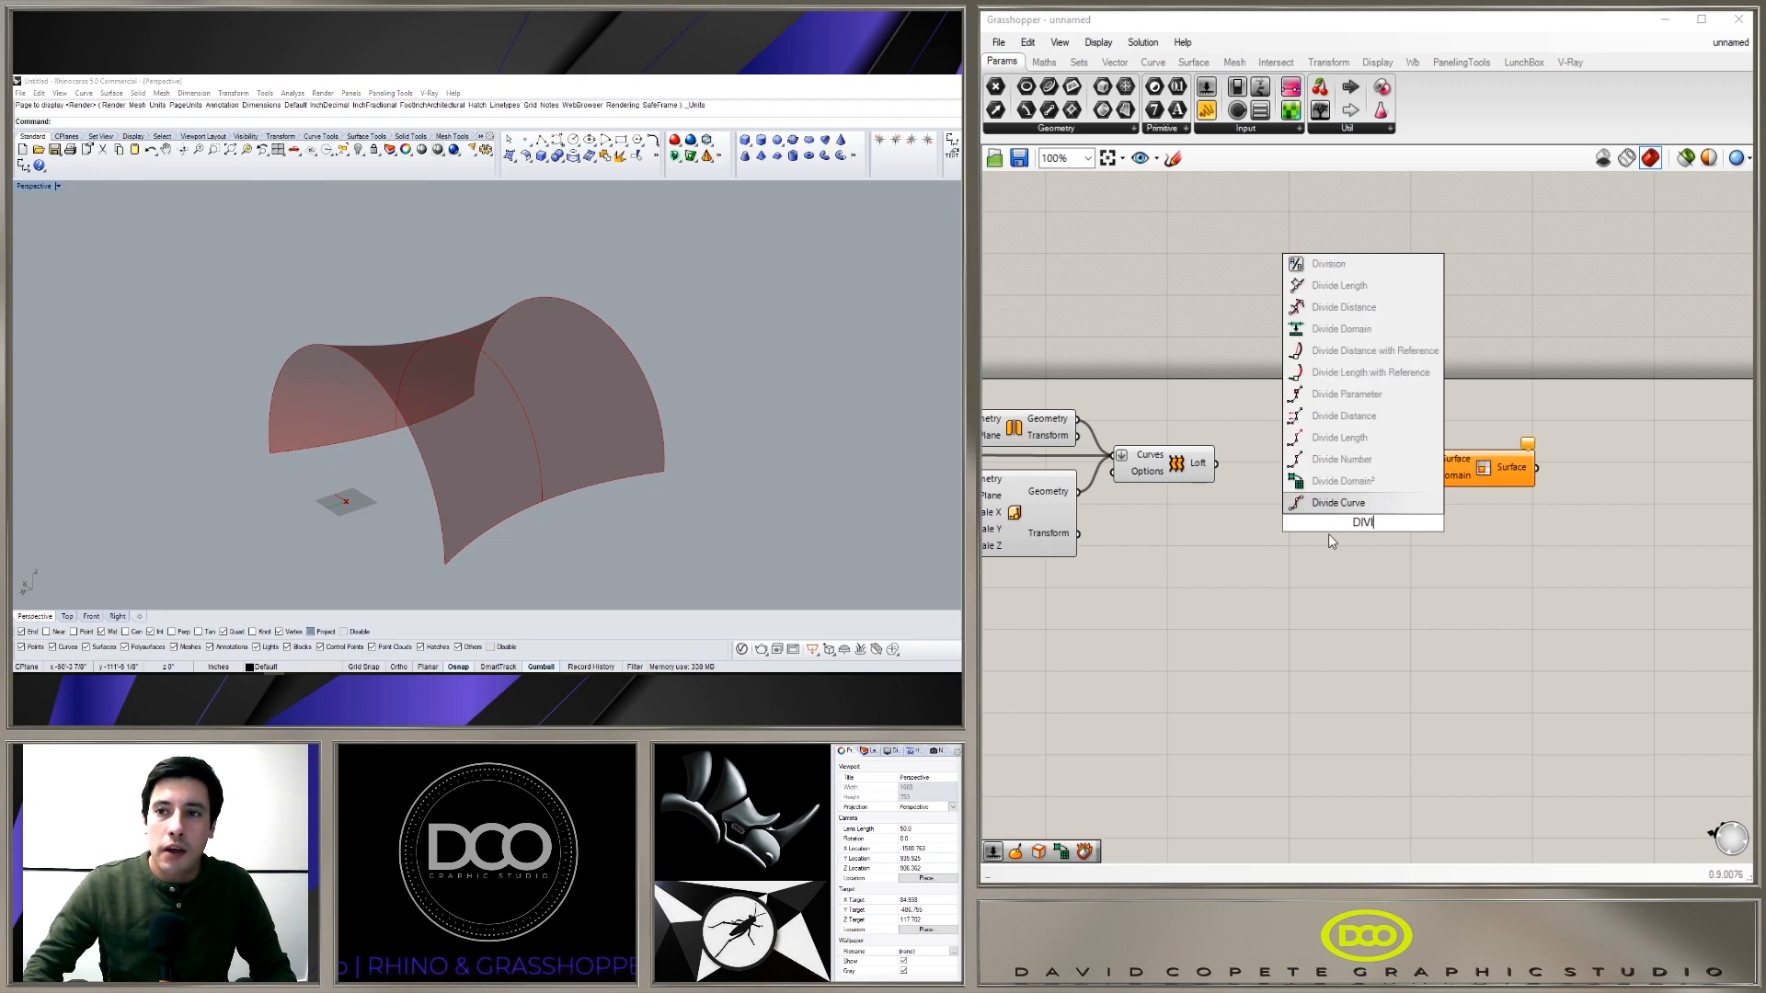
{"action": "left_click", "coordinate": [1339, 480]}
{"action": "left_click_drag", "start_coordinate": [1365, 533], "coordinate": [1337, 564]}
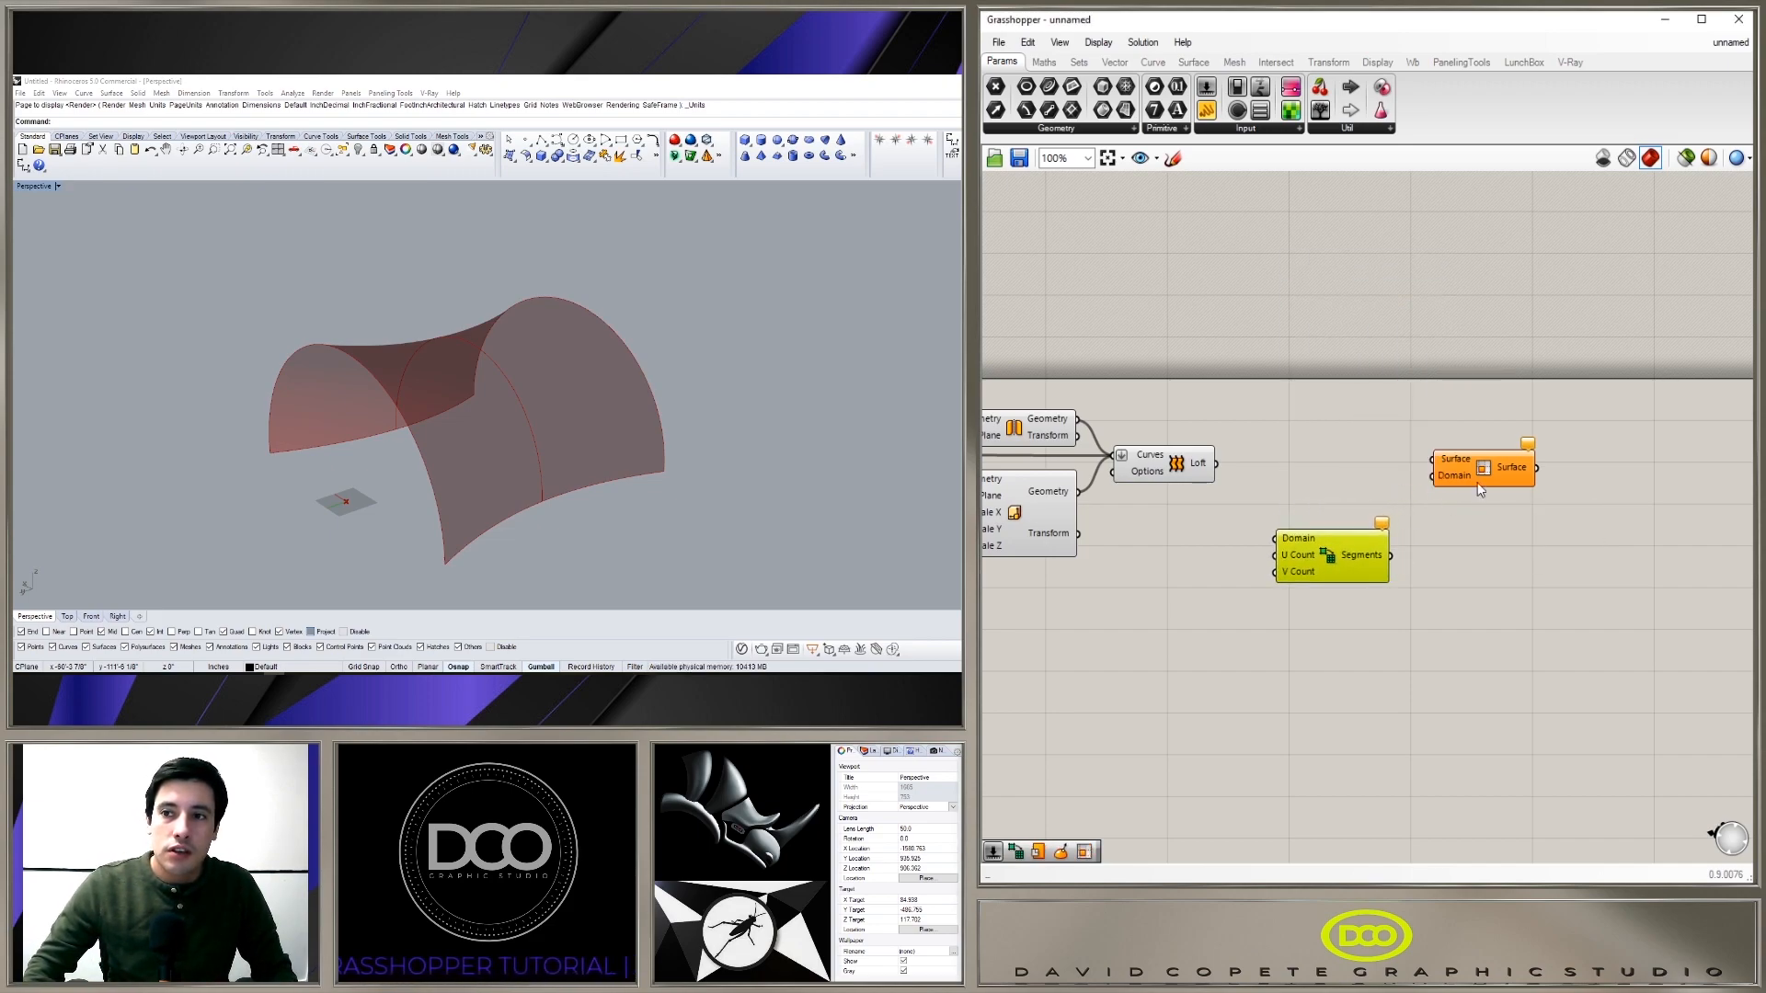
{"action": "left_click_drag", "start_coordinate": [1472, 485], "coordinate": [1485, 515]}
Step: Connect the Loft output to the Isotrim Surface and Divide Domain² inputs, and the Segments output to the Isotrim Domain input
{"action": "left_click_drag", "start_coordinate": [1216, 463], "coordinate": [1495, 497]}
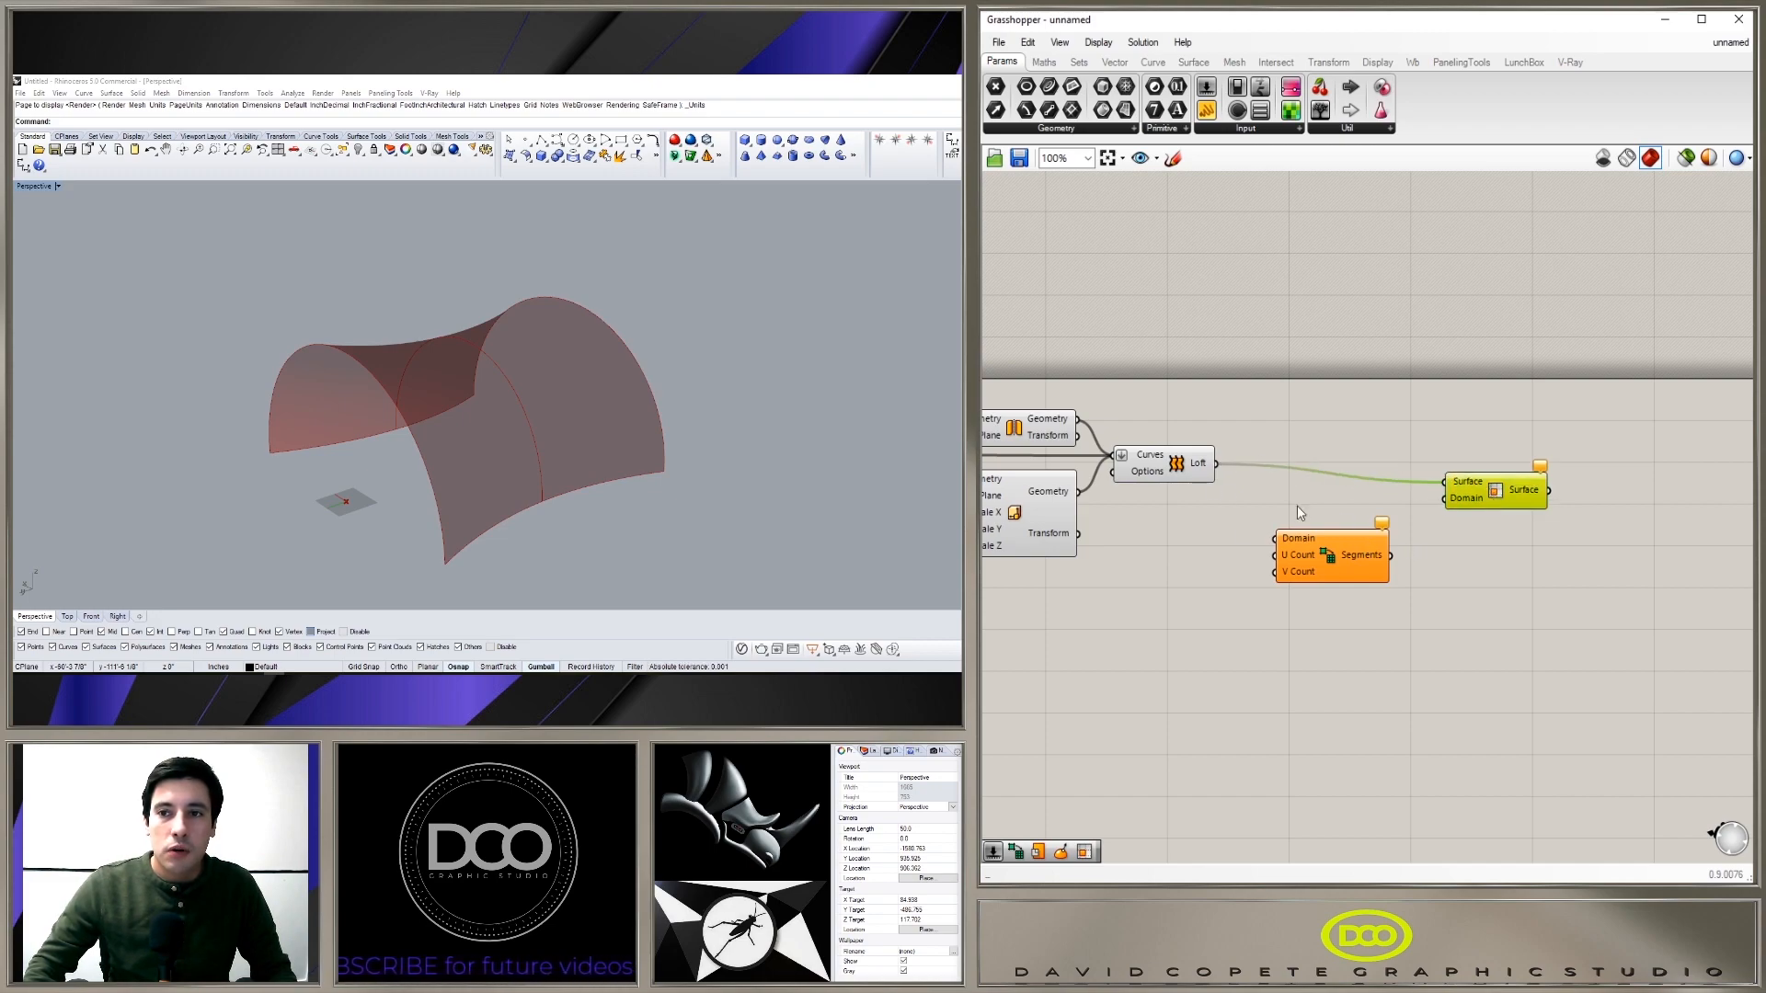
{"action": "left_click_drag", "start_coordinate": [1216, 463], "coordinate": [1327, 532]}
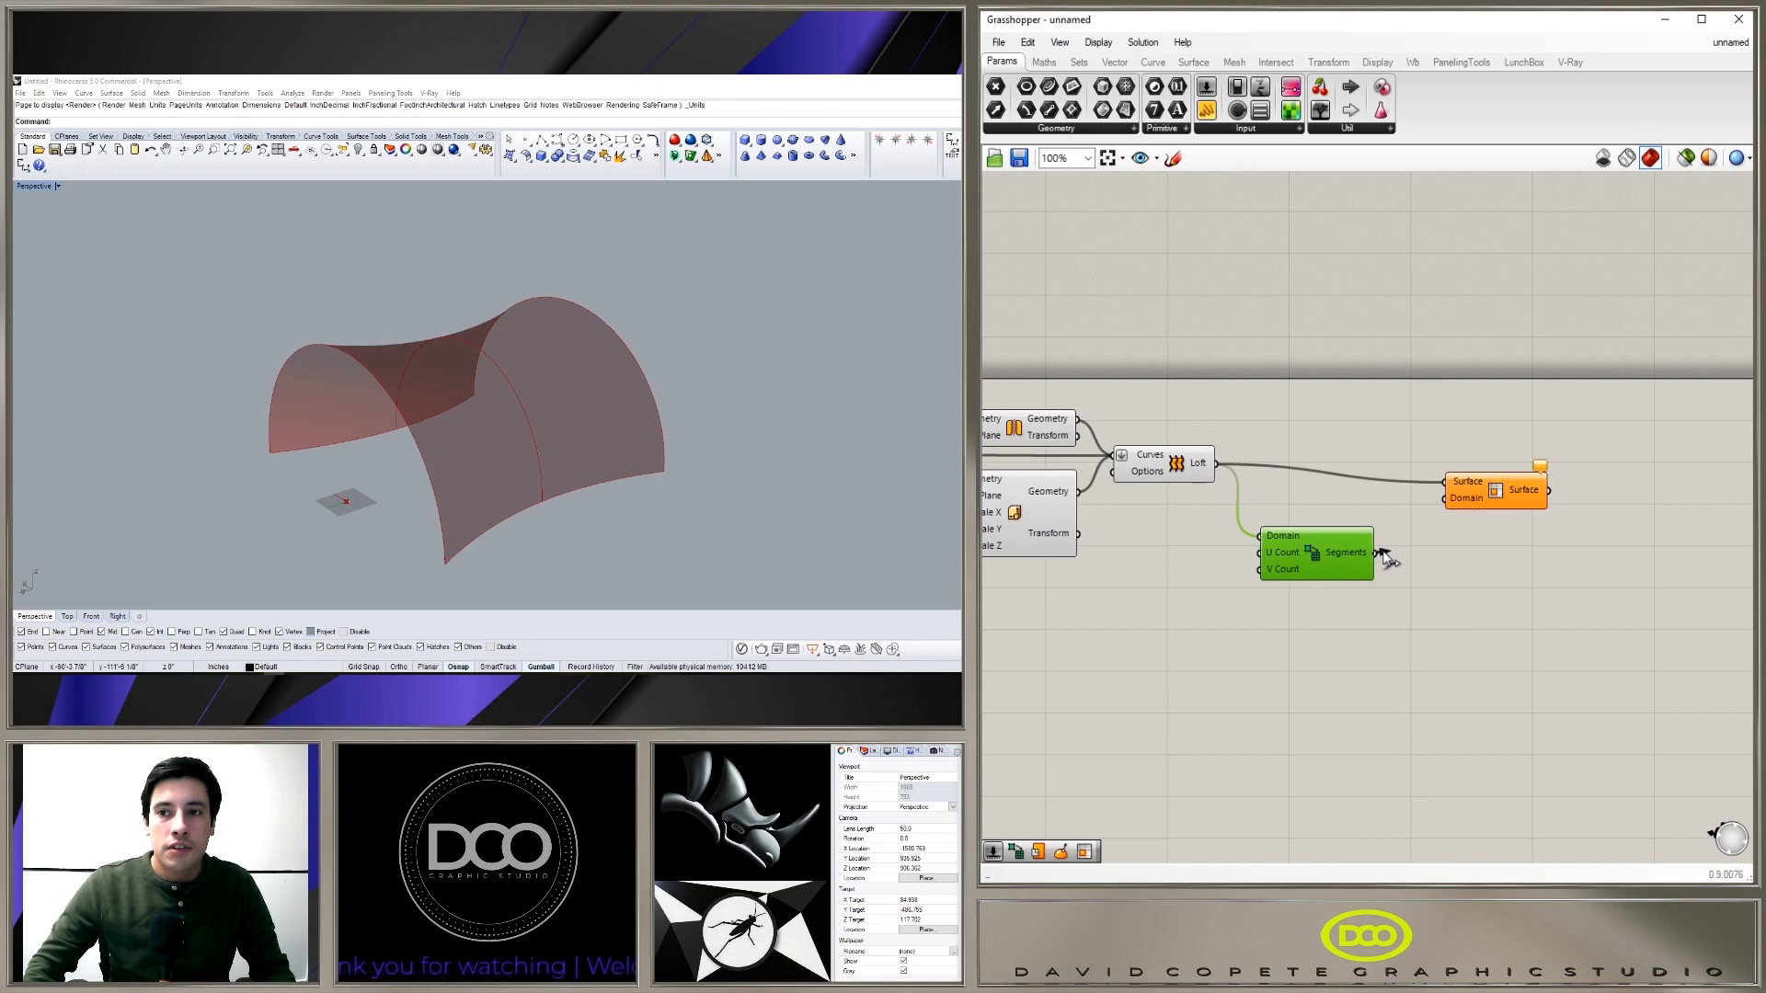
{"action": "left_click_drag", "start_coordinate": [1428, 522], "coordinate": [1443, 509]}
{"action": "left_click_drag", "start_coordinate": [1315, 546], "coordinate": [1302, 522]}
{"action": "left_click", "coordinate": [1513, 493]}
{"action": "left_click_drag", "start_coordinate": [1516, 496], "coordinate": [1475, 483]}
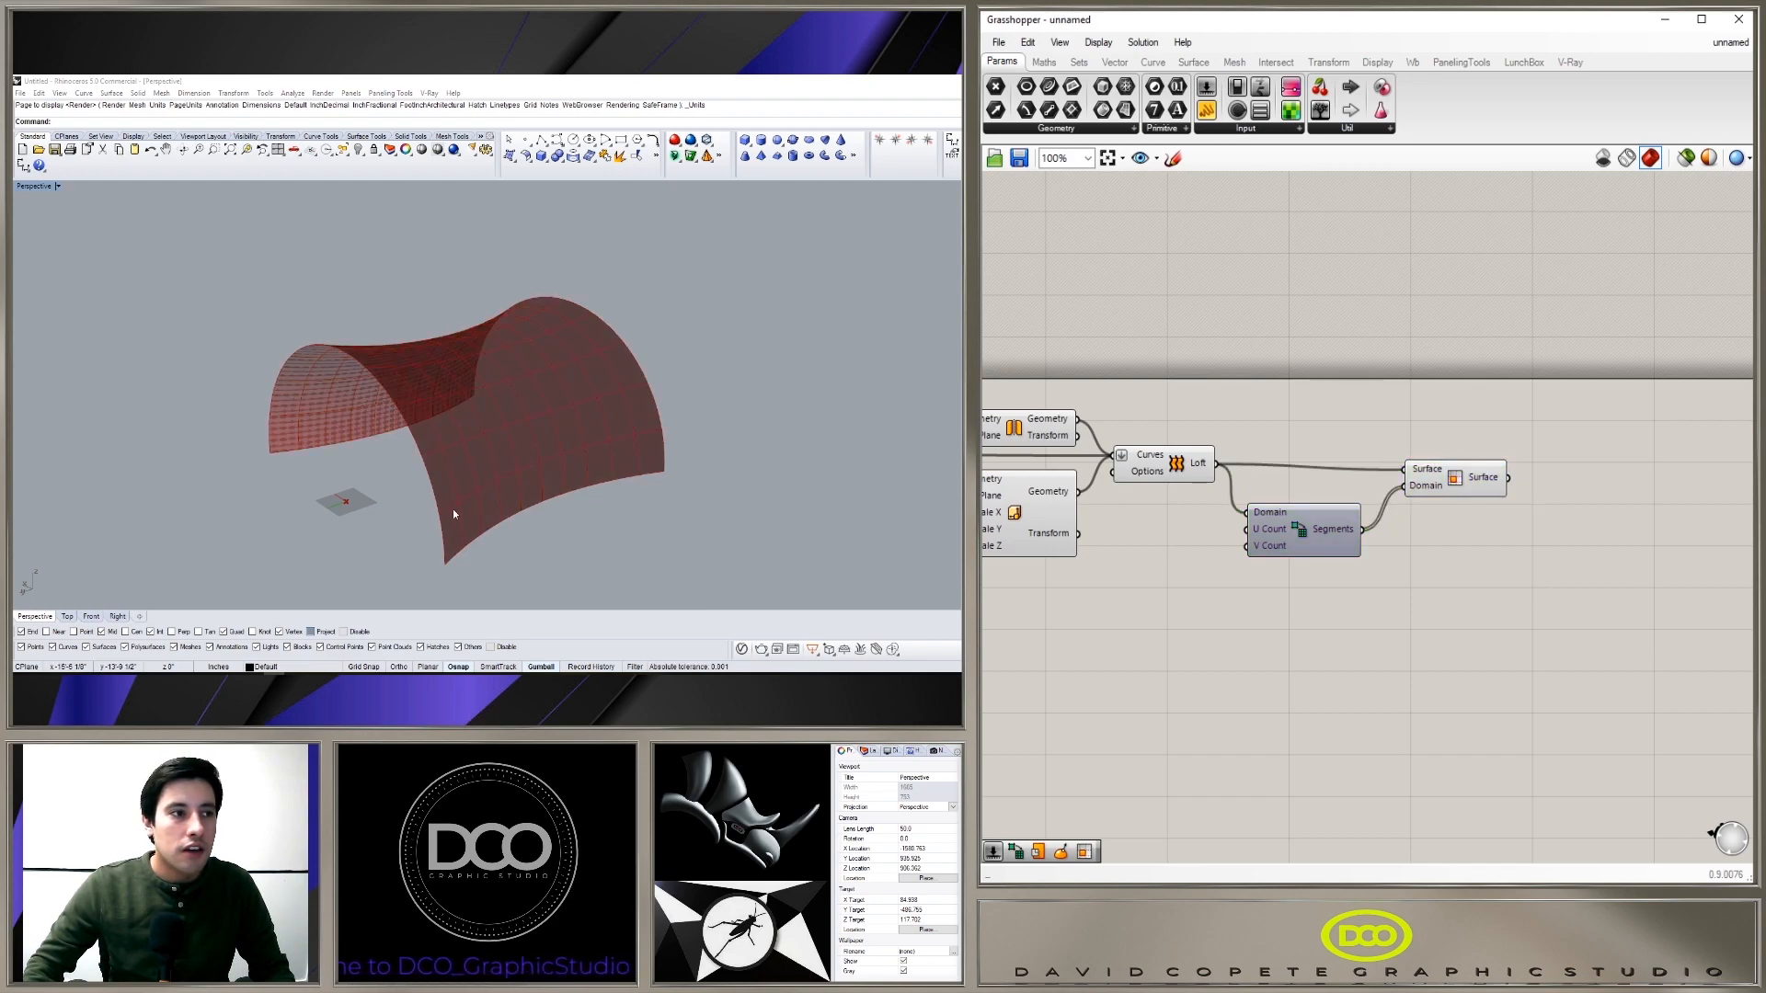
{"action": "left_click_drag", "start_coordinate": [1315, 533], "coordinate": [1329, 533]}
Step: Add a number slider with the value 5 below the Loft component and duplicate it directly underneath
{"action": "right_click_drag", "start_coordinate": [1112, 597], "coordinate": [1293, 625]}
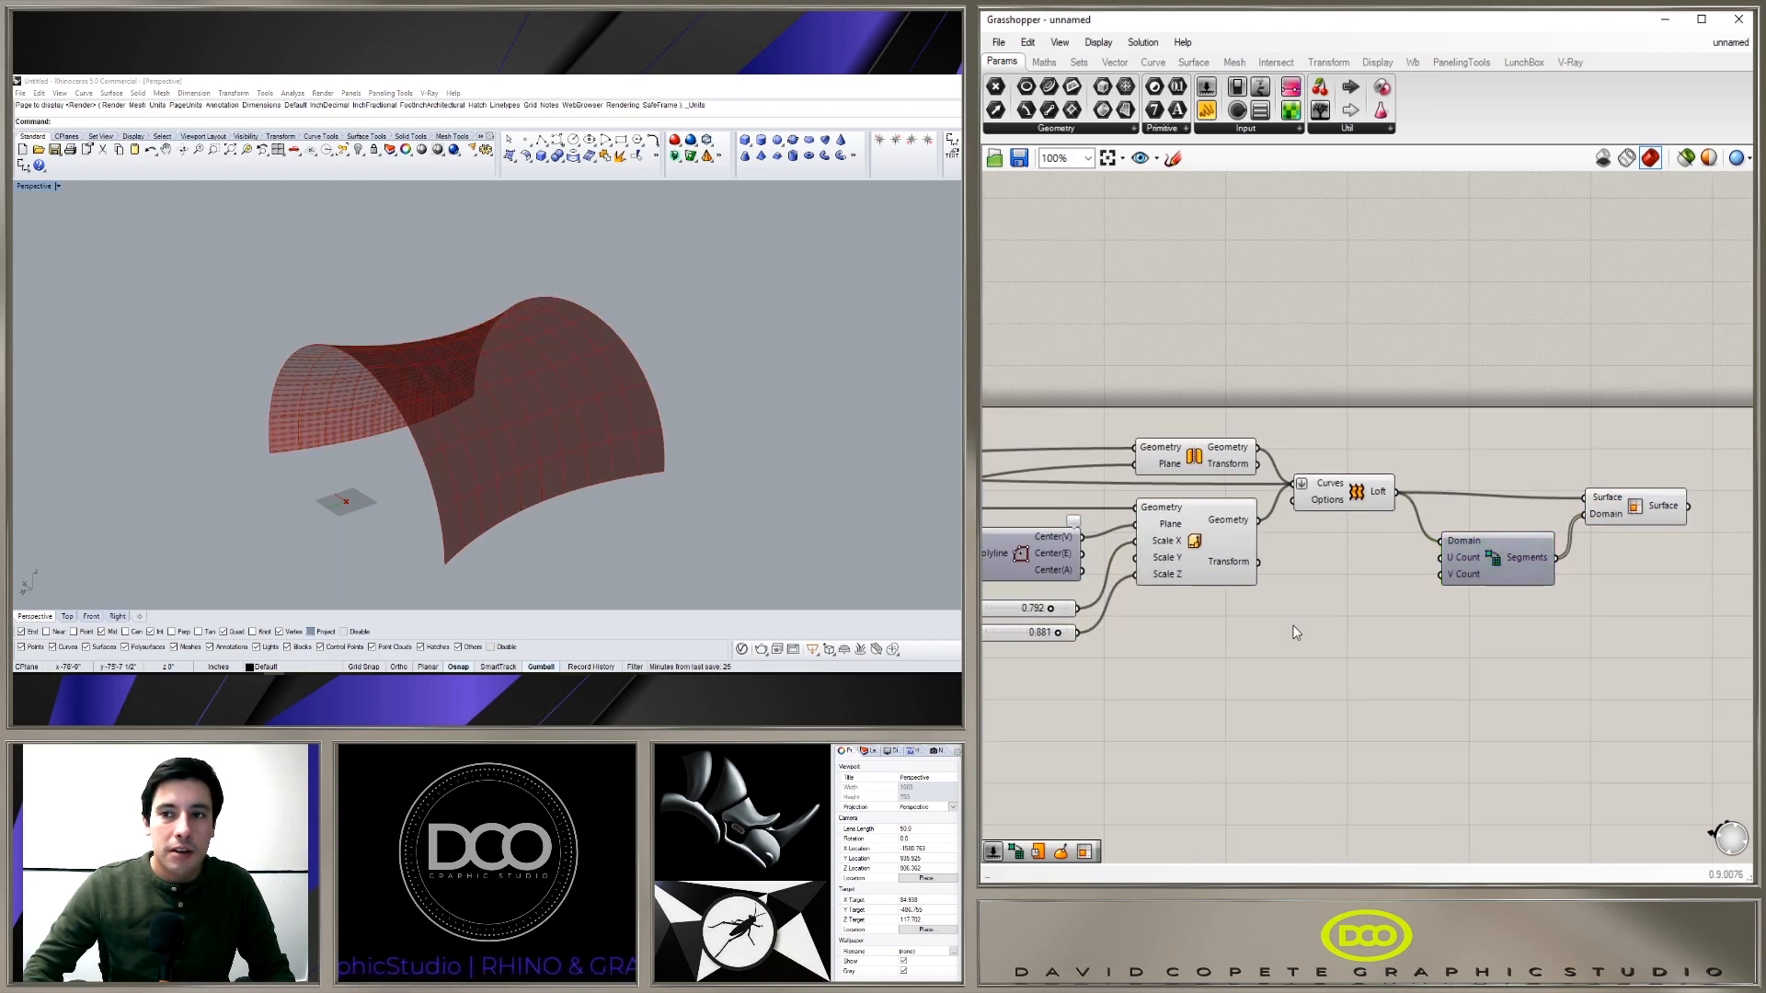
{"action": "double_click", "coordinate": [1293, 626]}
{"action": "type", "text": "5"}
{"action": "key", "text": "Return"}
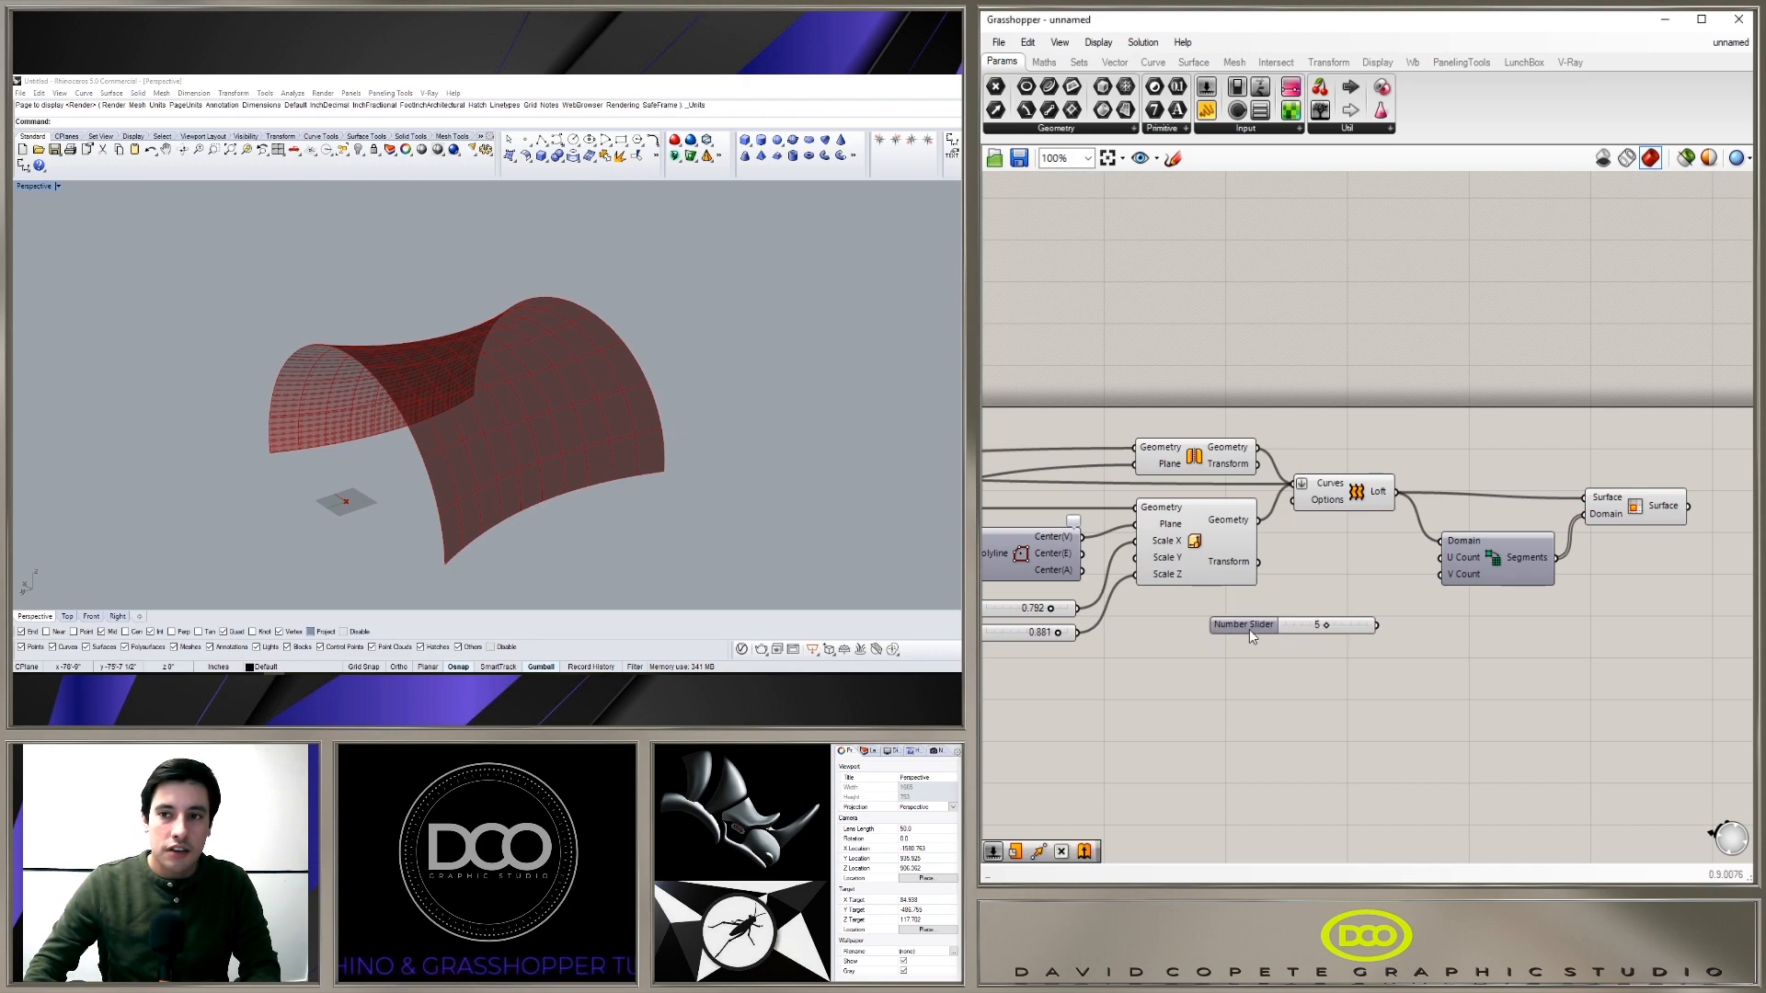
{"action": "left_click", "coordinate": [1238, 628]}
{"action": "scroll", "coordinate": [1237, 628], "scroll_direction": "up", "scroll_amount": 2}
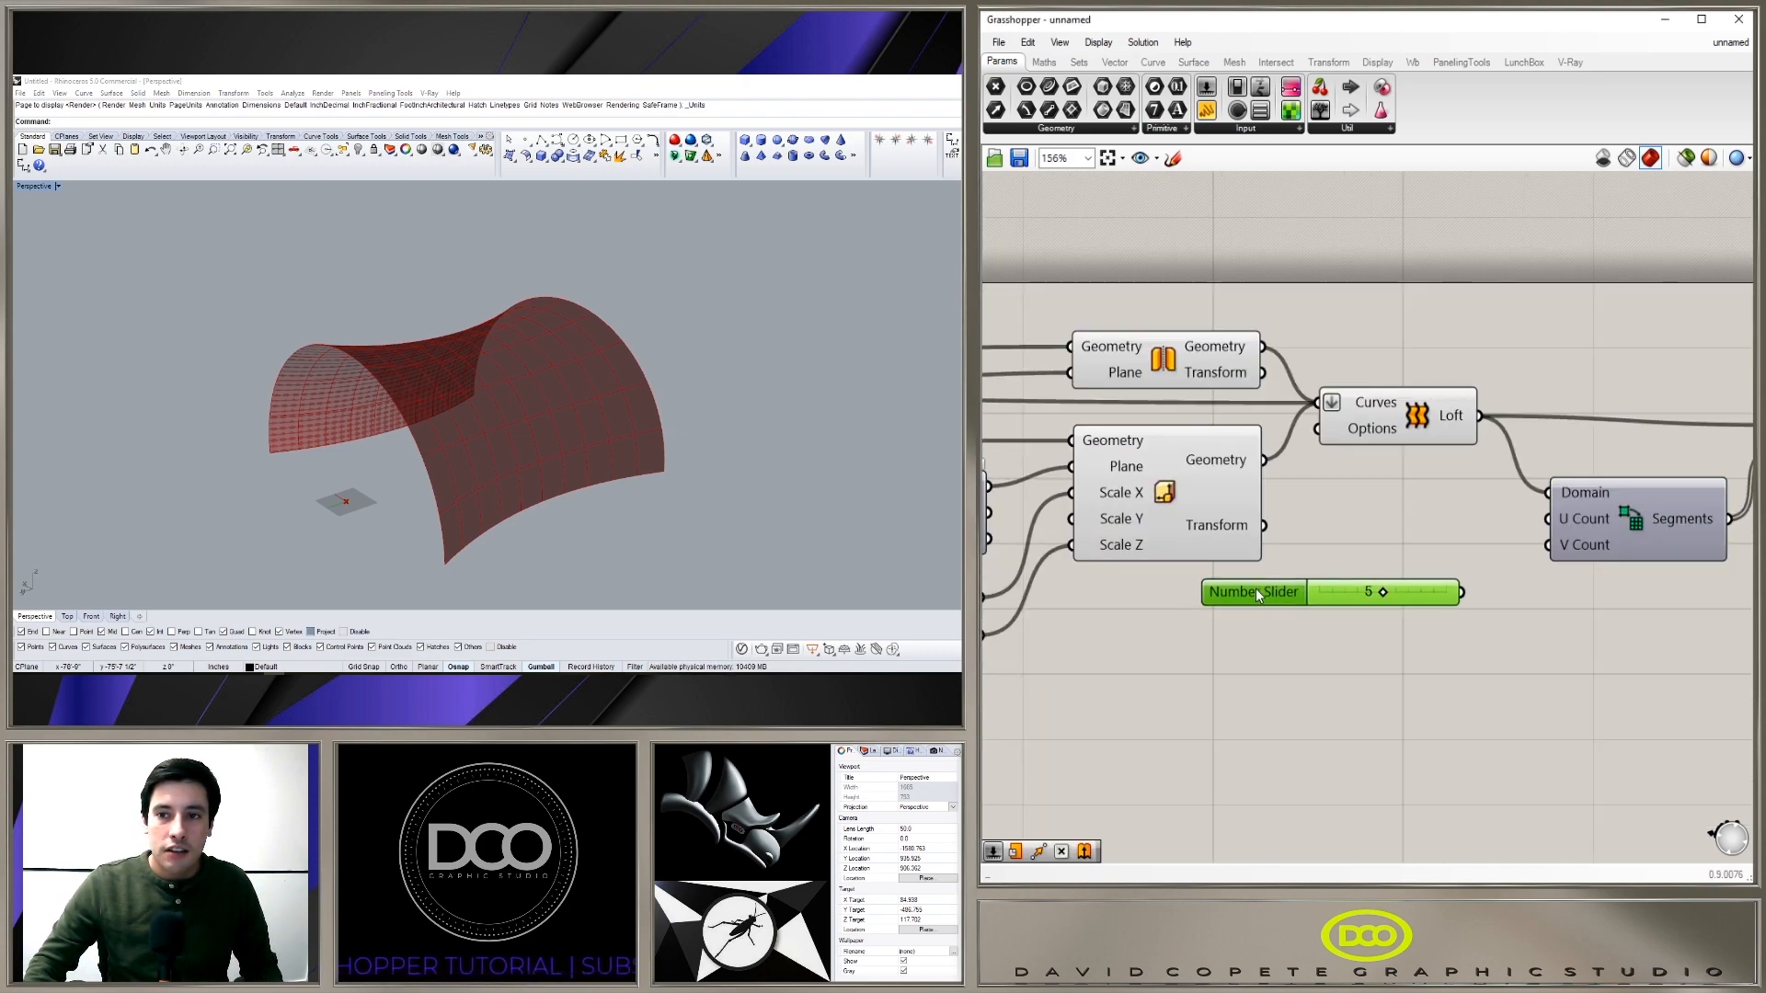
{"action": "key", "text": "ctrl+c"}
{"action": "key", "text": "ctrl+v"}
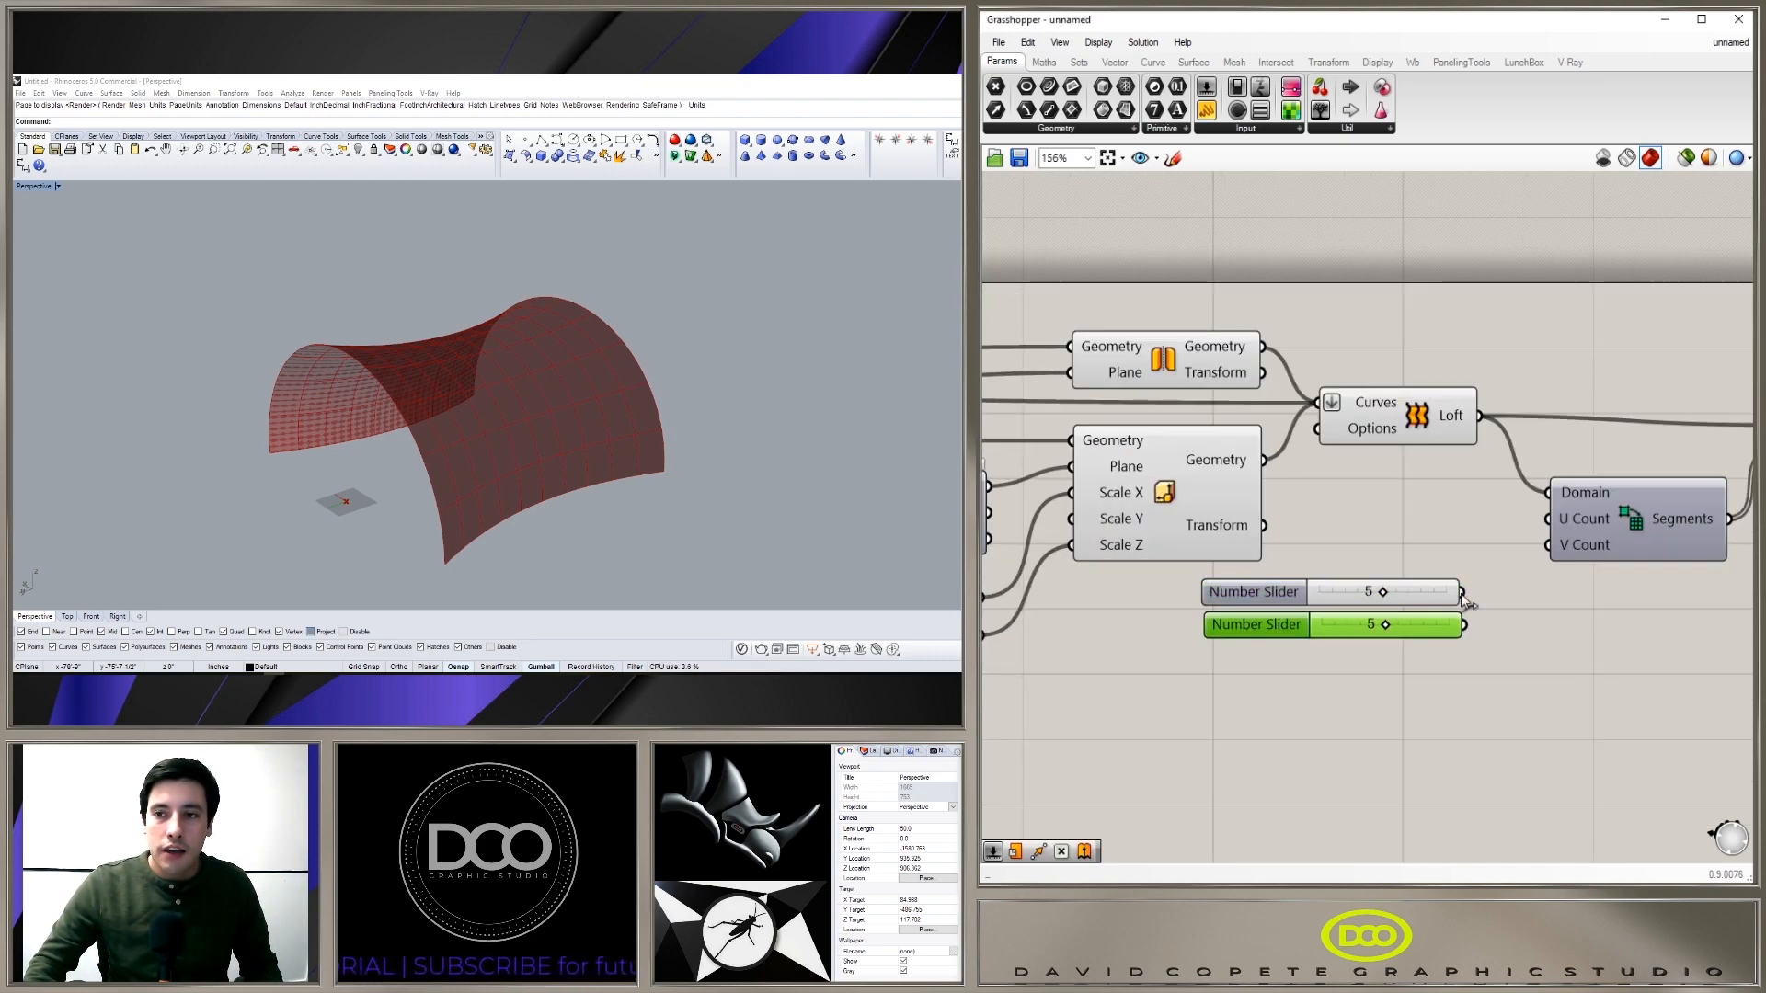
Step: Connect the two sliders to the U Count and V Count inputs and set the V Count slider to 8
{"action": "left_click_drag", "start_coordinate": [1462, 592], "coordinate": [1548, 518]}
{"action": "left_click_drag", "start_coordinate": [1464, 626], "coordinate": [1499, 559]}
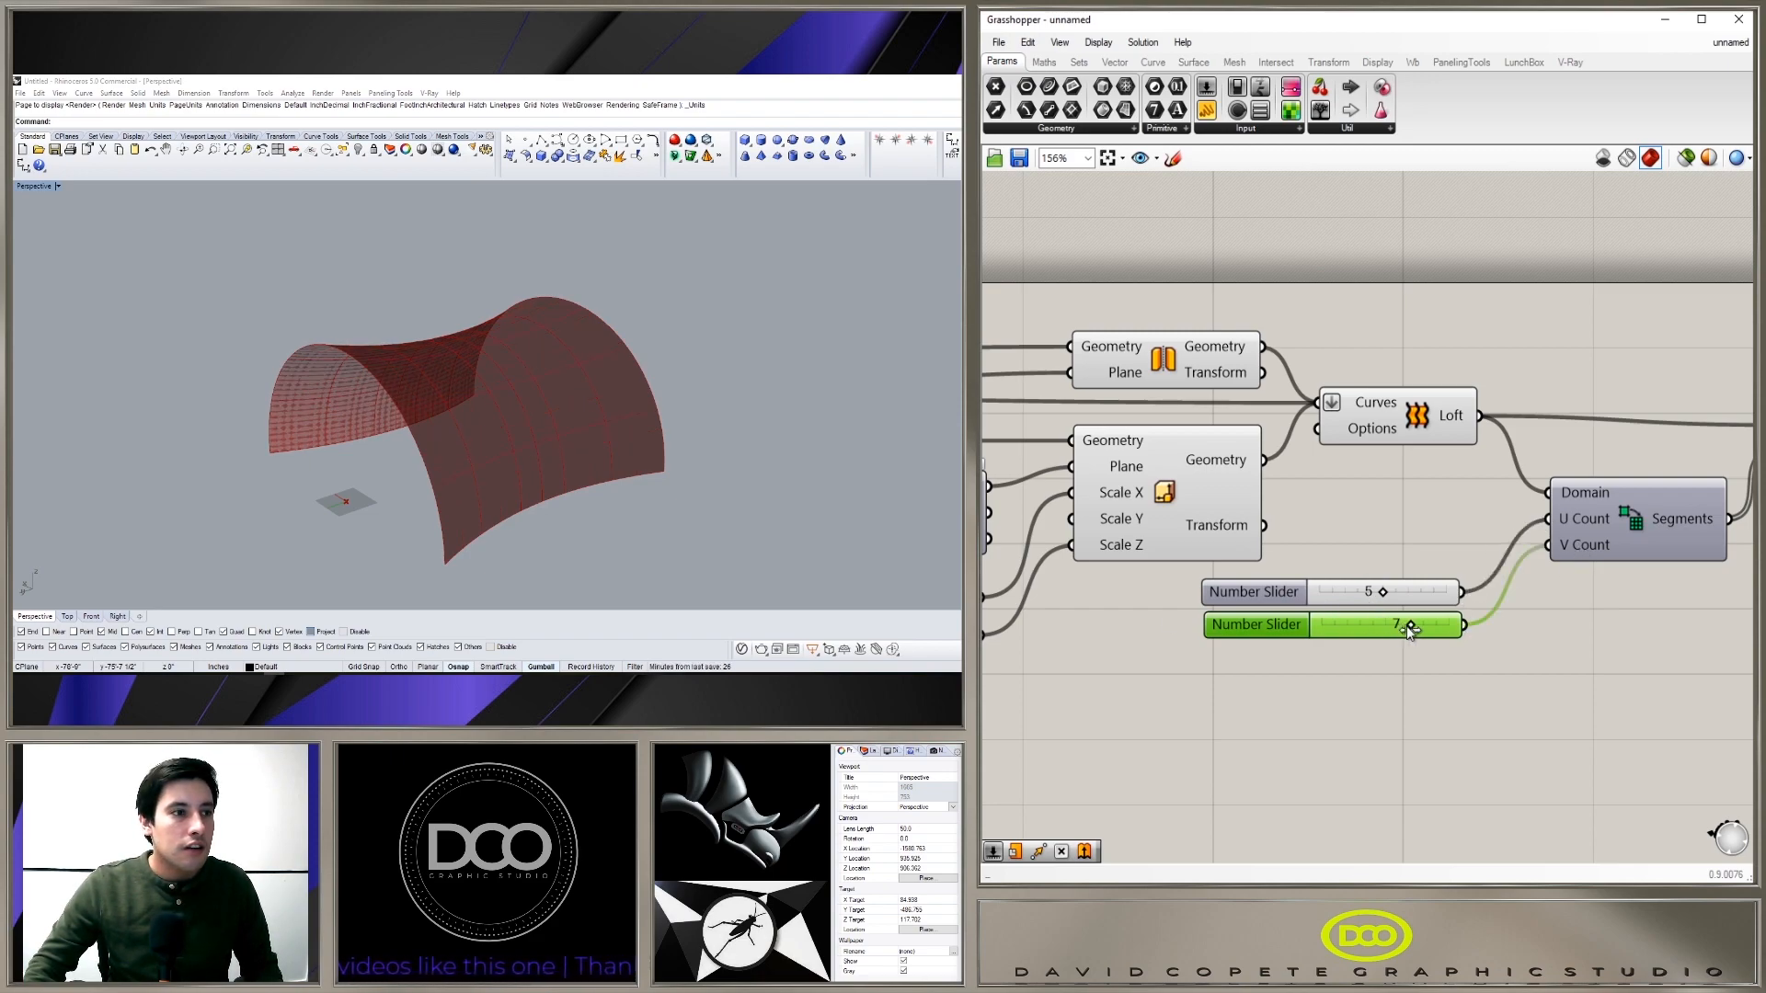
{"action": "left_click_drag", "start_coordinate": [1378, 596], "coordinate": [1376, 596]}
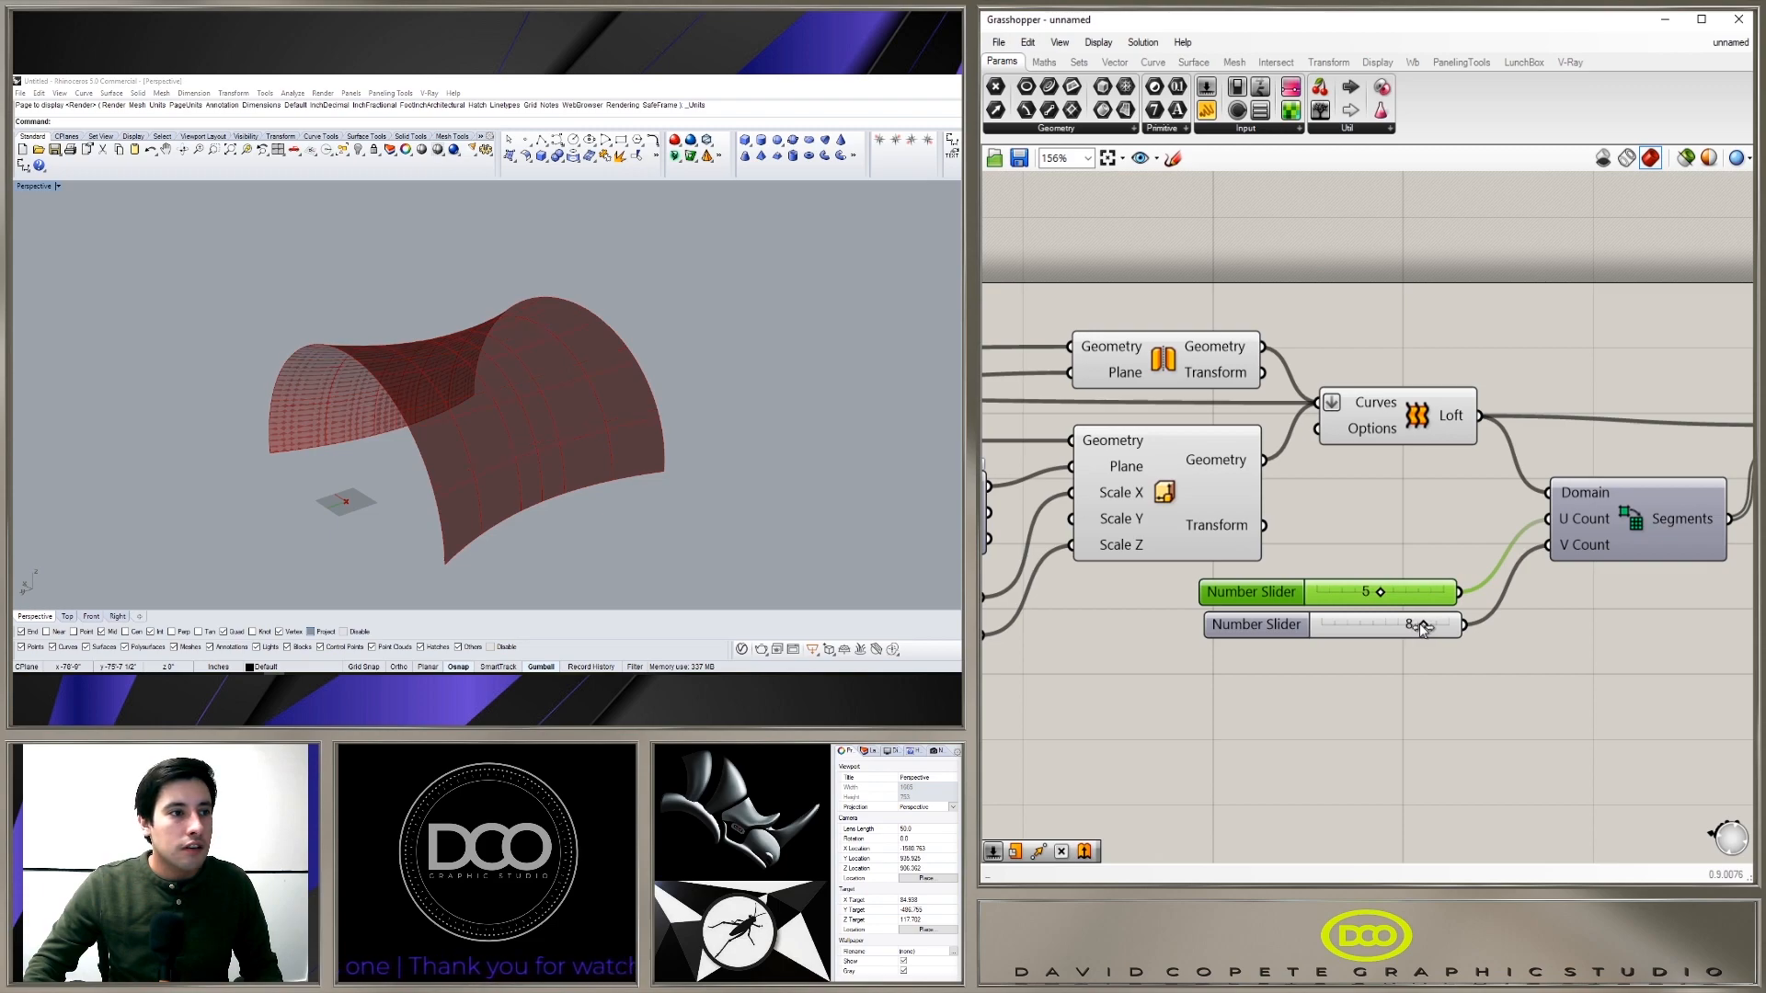
{"action": "left_click", "coordinate": [1455, 705]}
Step: Turn off the preview of the Loft component
{"action": "right_click_drag", "start_coordinate": [619, 441], "coordinate": [827, 395]}
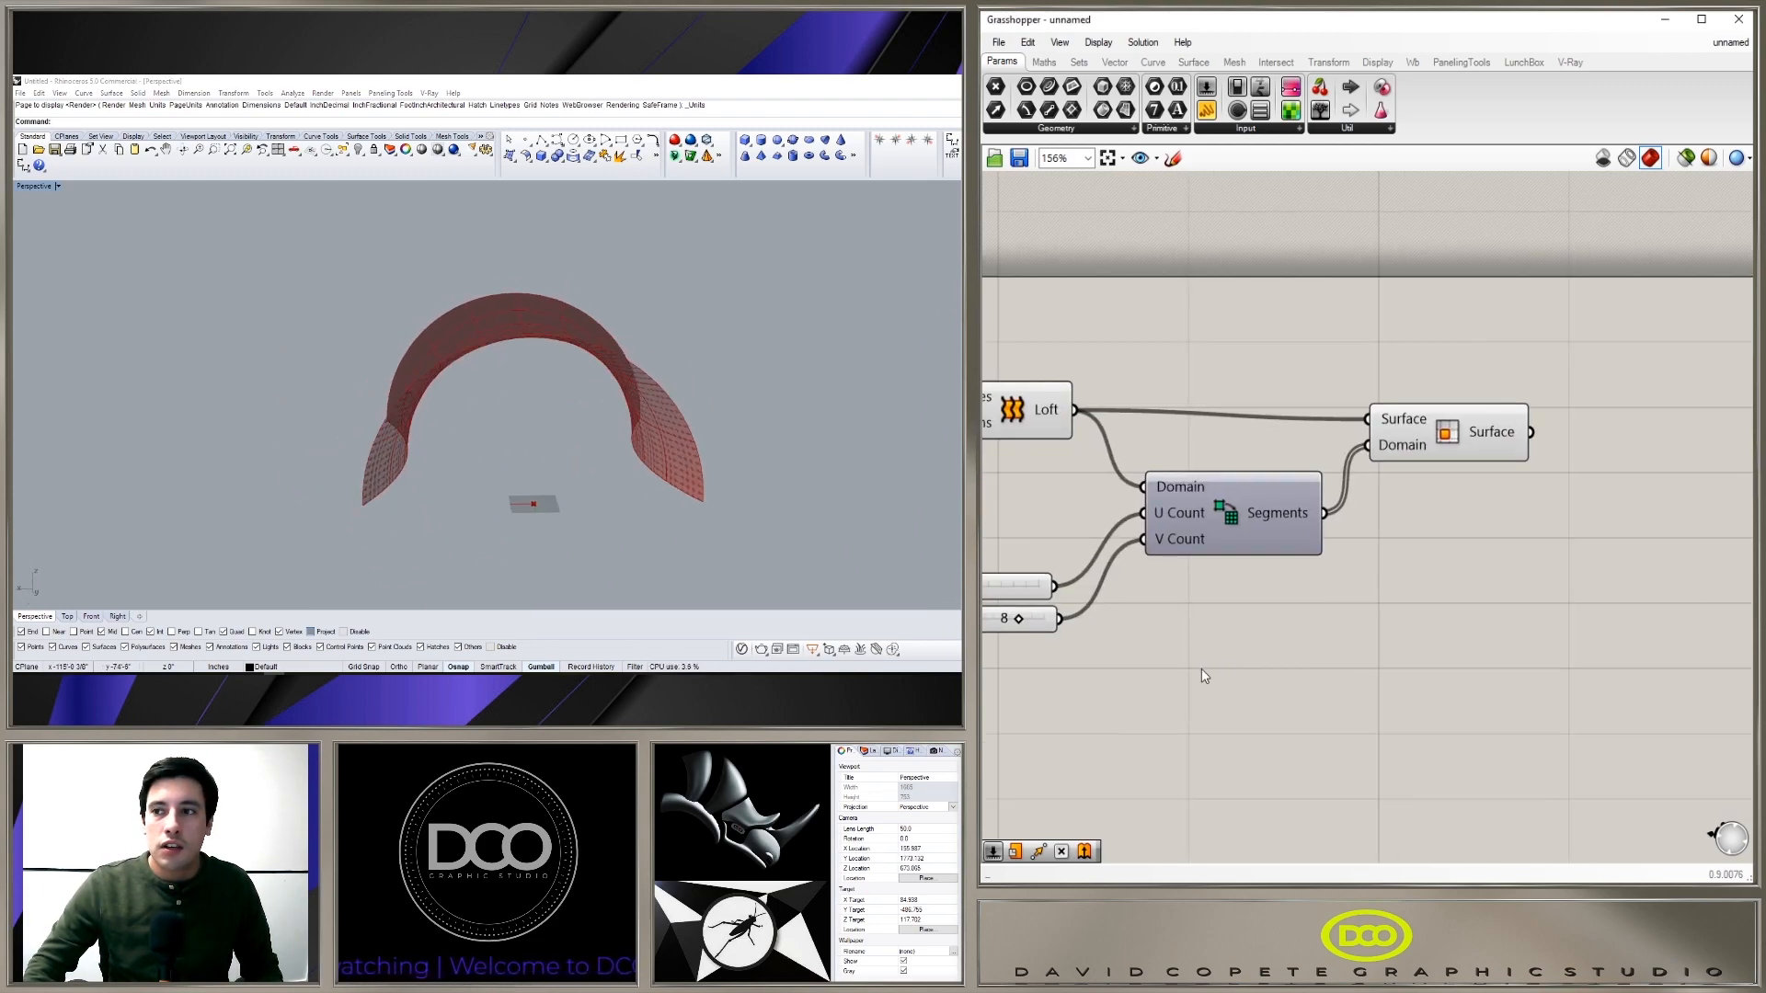
{"action": "left_click", "coordinate": [1405, 487]}
{"action": "left_click", "coordinate": [1262, 675]}
{"action": "right_click_drag", "start_coordinate": [1261, 675], "coordinate": [1552, 691]}
{"action": "left_click", "coordinate": [1336, 478]}
{"action": "right_click", "coordinate": [1336, 478]}
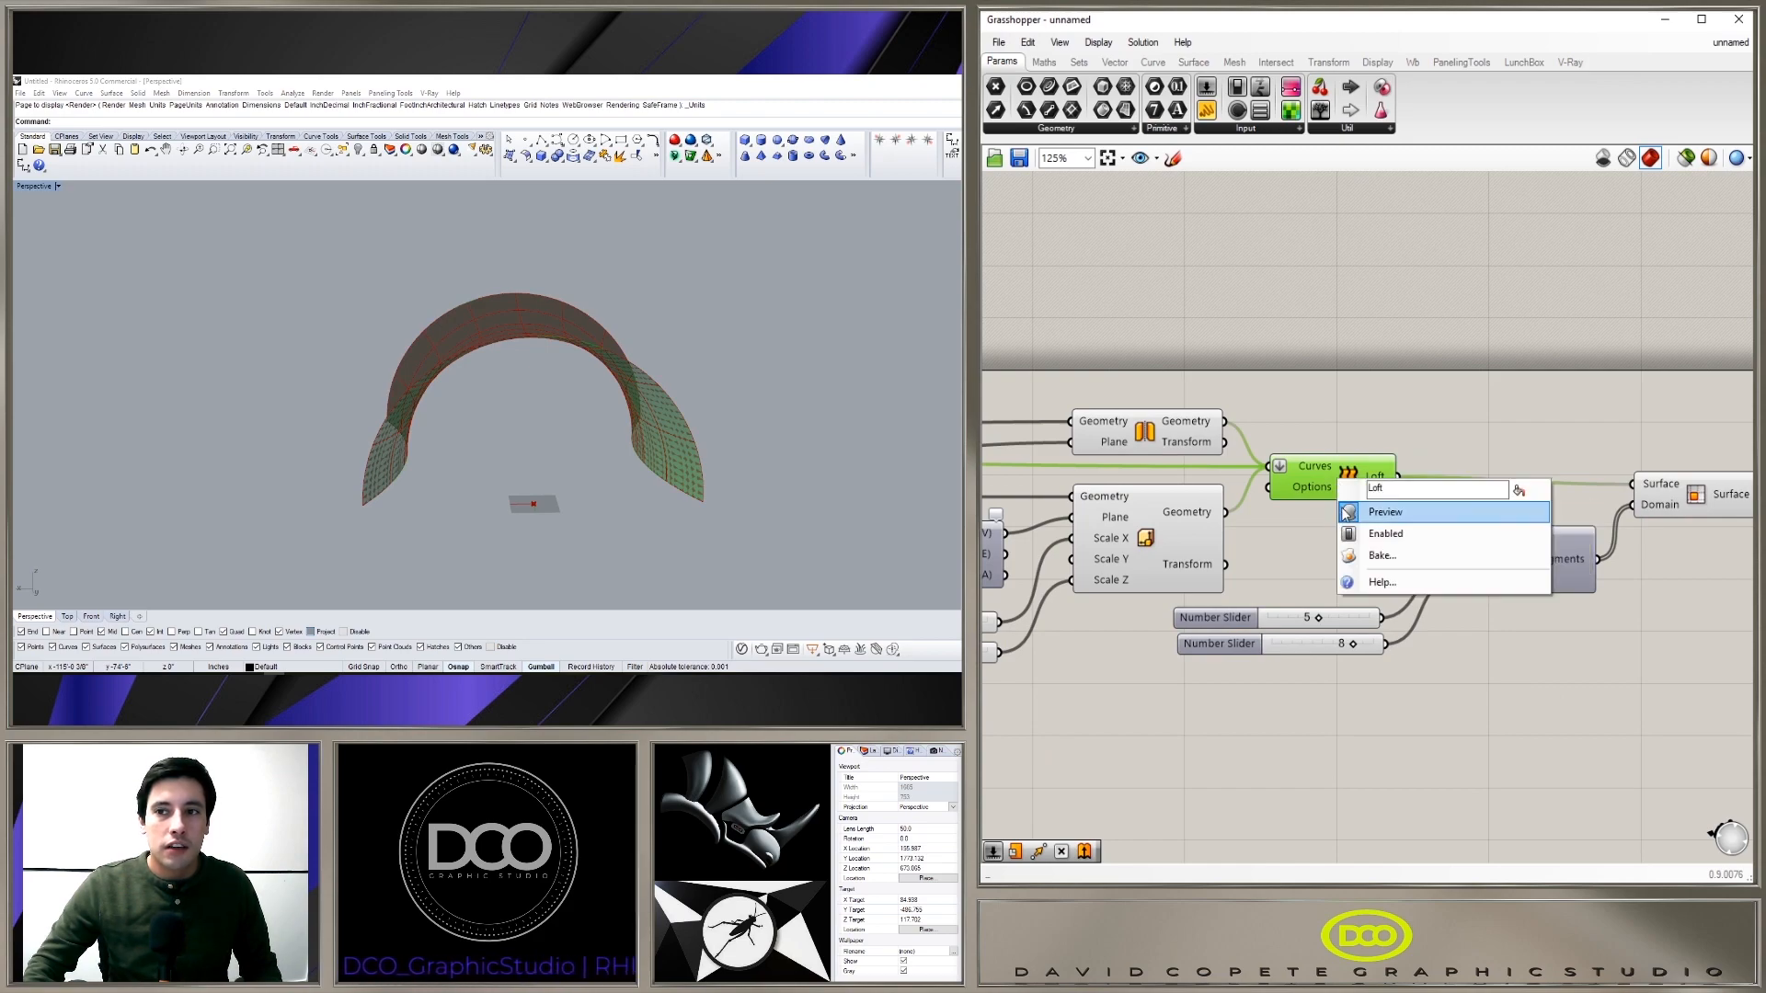
{"action": "left_click", "coordinate": [1343, 510]}
Step: Turn off the preview of the non-uniform scale, mirror and arc components together
{"action": "right_click_drag", "start_coordinate": [701, 382], "coordinate": [515, 418]}
{"action": "right_click_drag", "start_coordinate": [1078, 473], "coordinate": [1328, 455]}
{"action": "left_click", "coordinate": [1408, 522]}
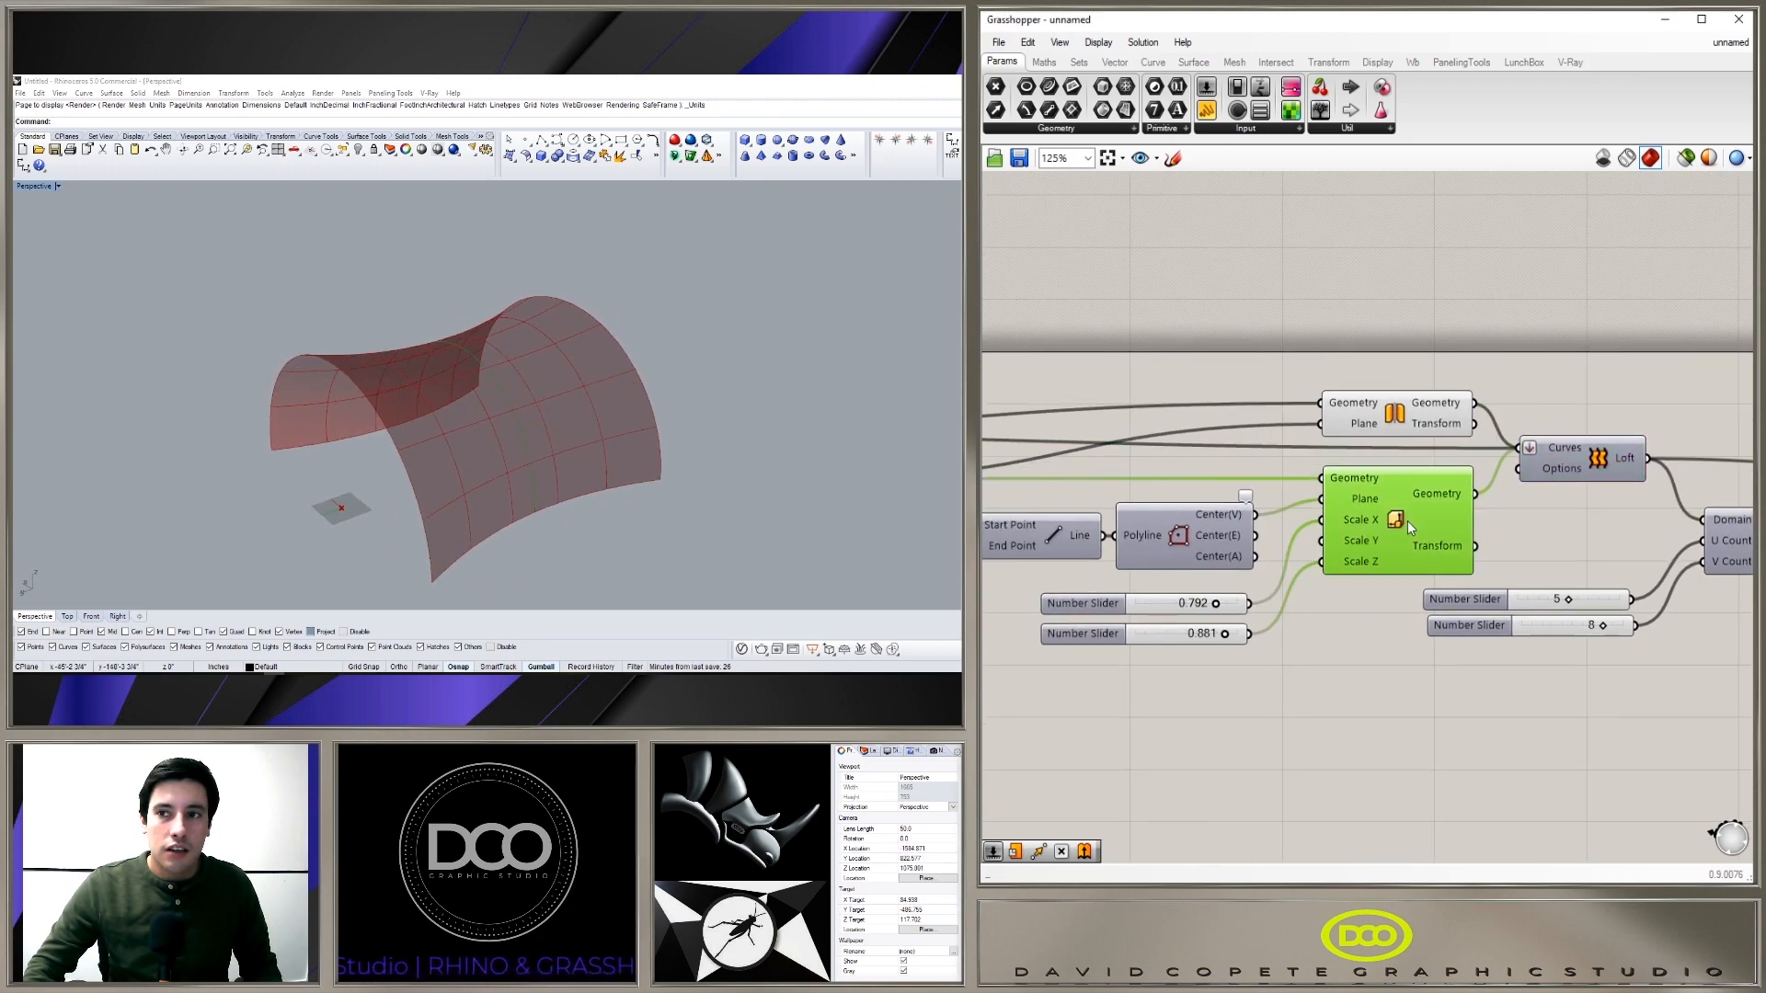
{"action": "scroll", "coordinate": [1408, 527], "scroll_direction": "down", "scroll_amount": 3}
{"action": "left_click", "coordinate": [1407, 469], "text": "shift"}
{"action": "right_click_drag", "start_coordinate": [1232, 565], "coordinate": [1485, 530]}
{"action": "left_click", "coordinate": [1198, 456], "text": "shift"}
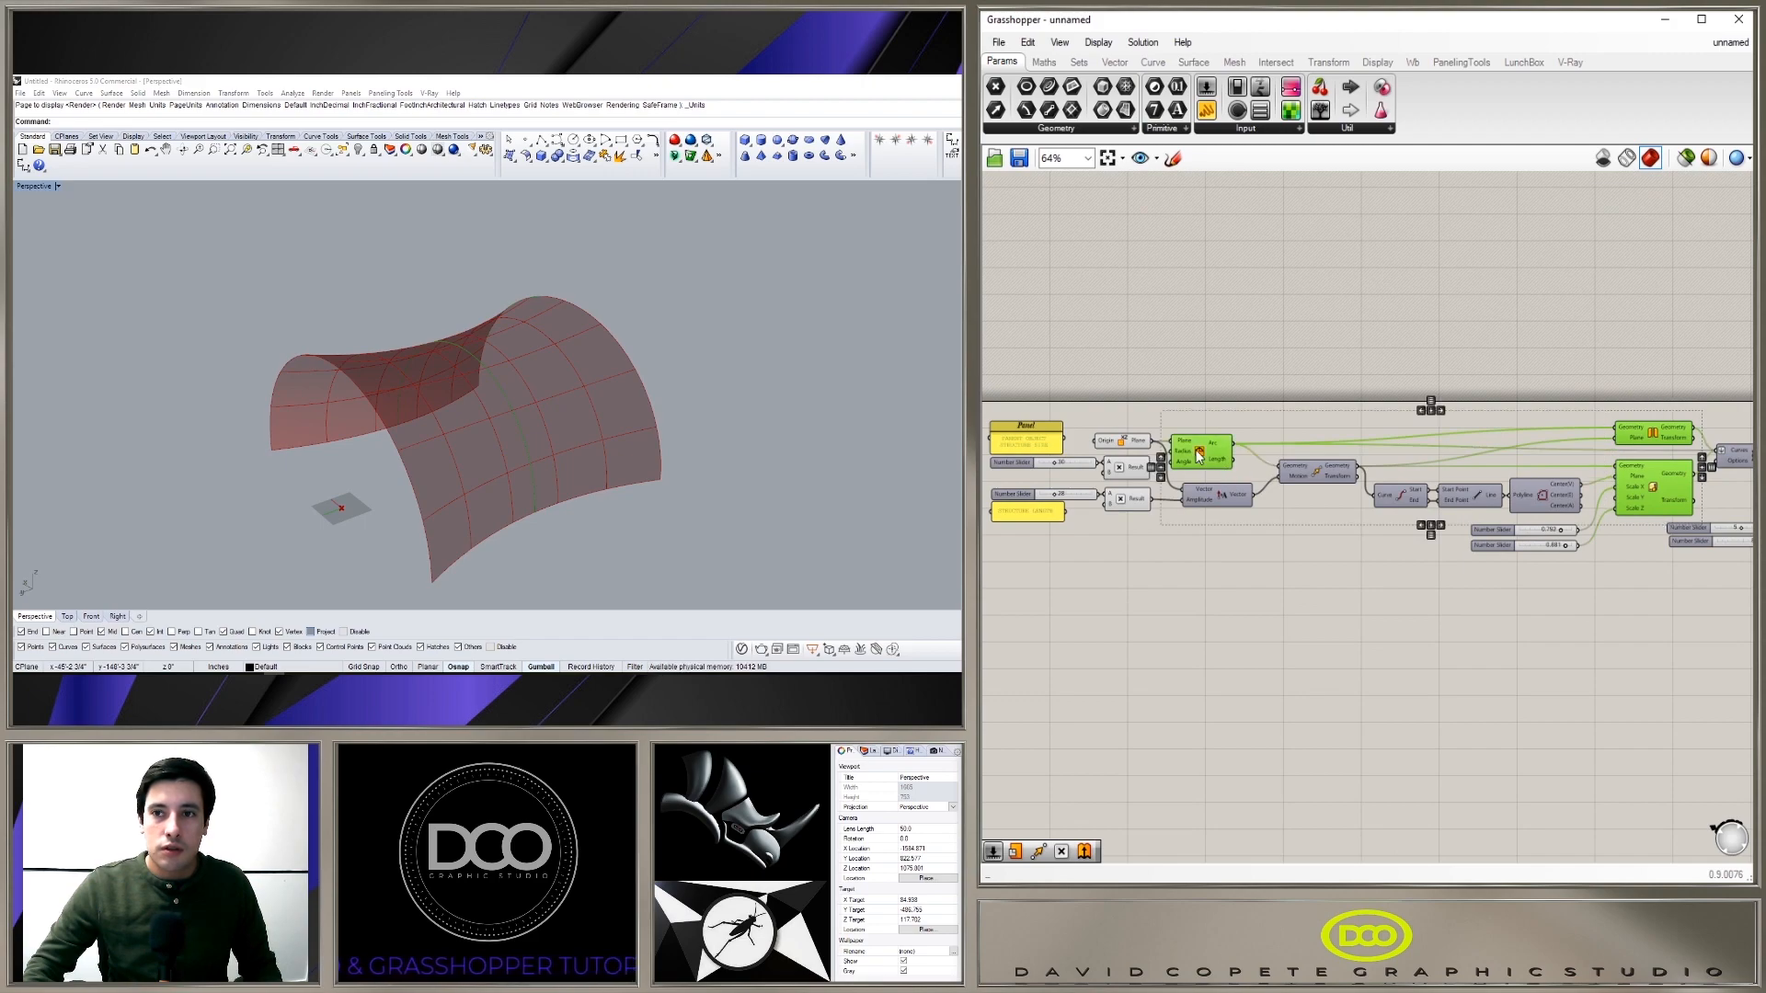
{"action": "right_click_drag", "start_coordinate": [1397, 373], "coordinate": [1316, 395]}
{"action": "middle_click", "coordinate": [1386, 393]}
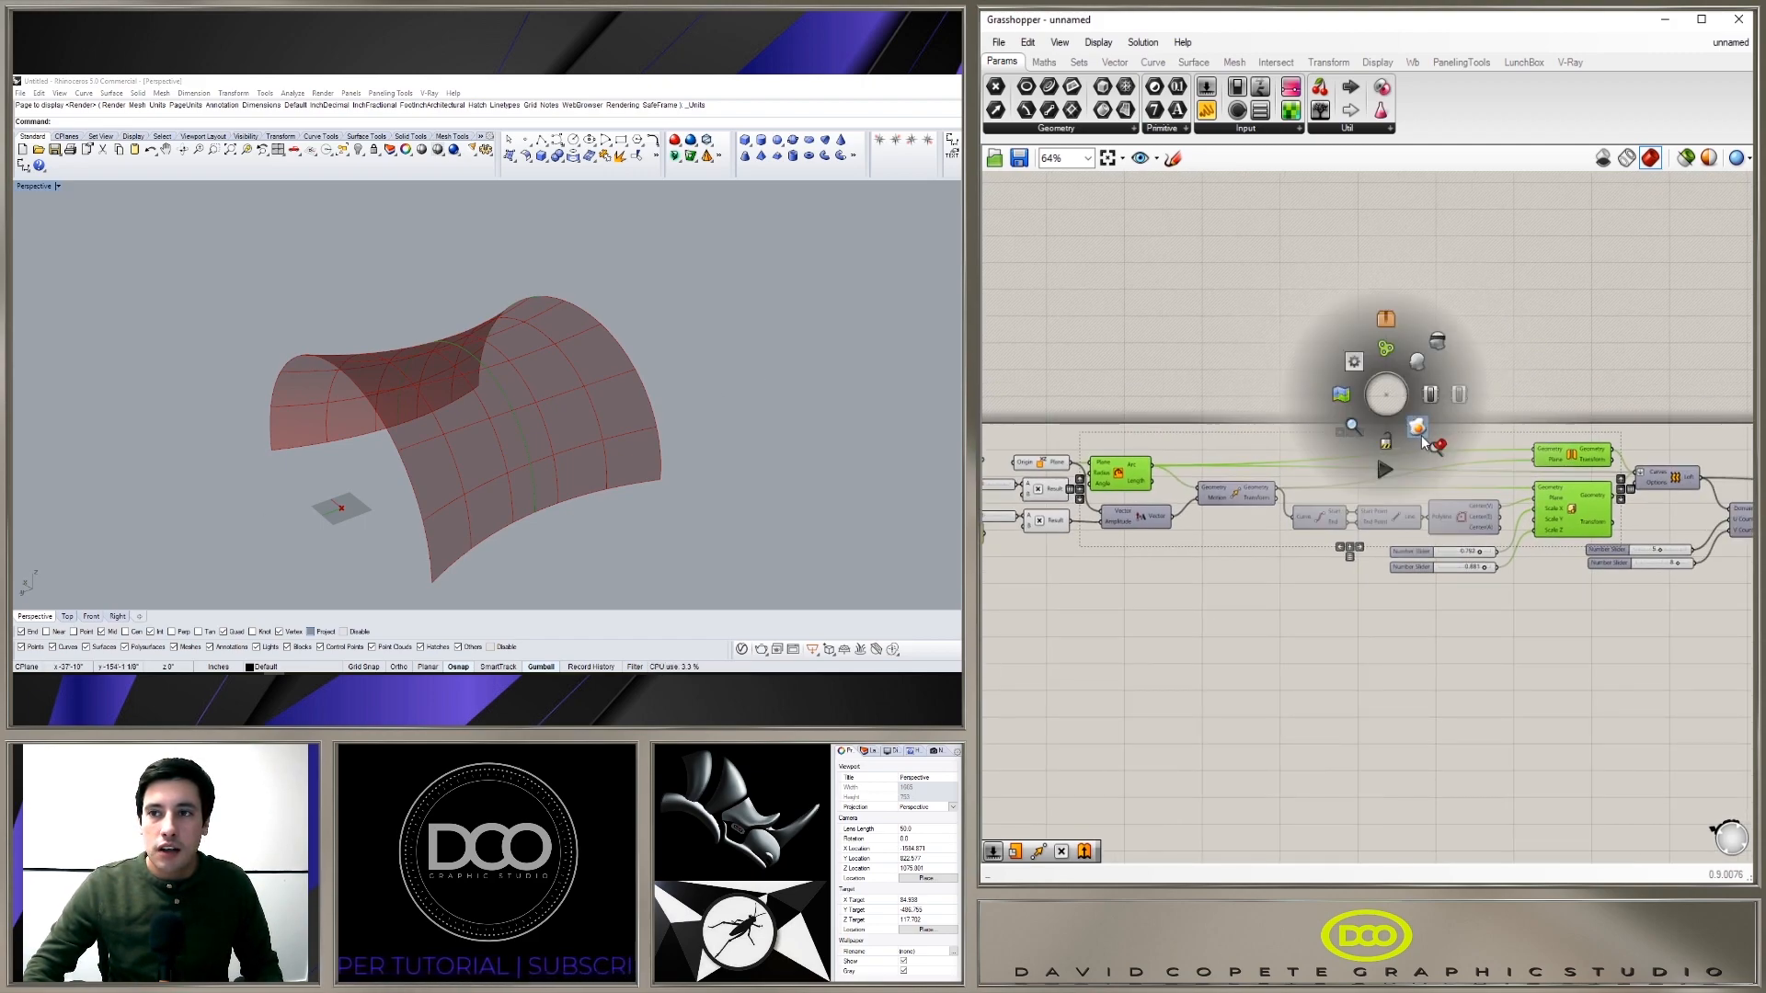
{"action": "left_click", "coordinate": [1434, 350]}
Step: Examine the subdivided arch surface from several angles and check it against the Isotrim component
{"action": "right_click_drag", "start_coordinate": [497, 391], "coordinate": [579, 432]}
{"action": "left_click", "coordinate": [1527, 390]}
{"action": "right_click_drag", "start_coordinate": [1527, 390], "coordinate": [1159, 337]}
{"action": "left_click", "coordinate": [1486, 436]}
{"action": "right_click_drag", "start_coordinate": [543, 405], "coordinate": [827, 429]}
{"action": "left_click", "coordinate": [1433, 580]}
{"action": "right_click_drag", "start_coordinate": [543, 506], "coordinate": [731, 458]}
{"action": "scroll", "coordinate": [580, 467], "scroll_direction": "up", "scroll_amount": 4}
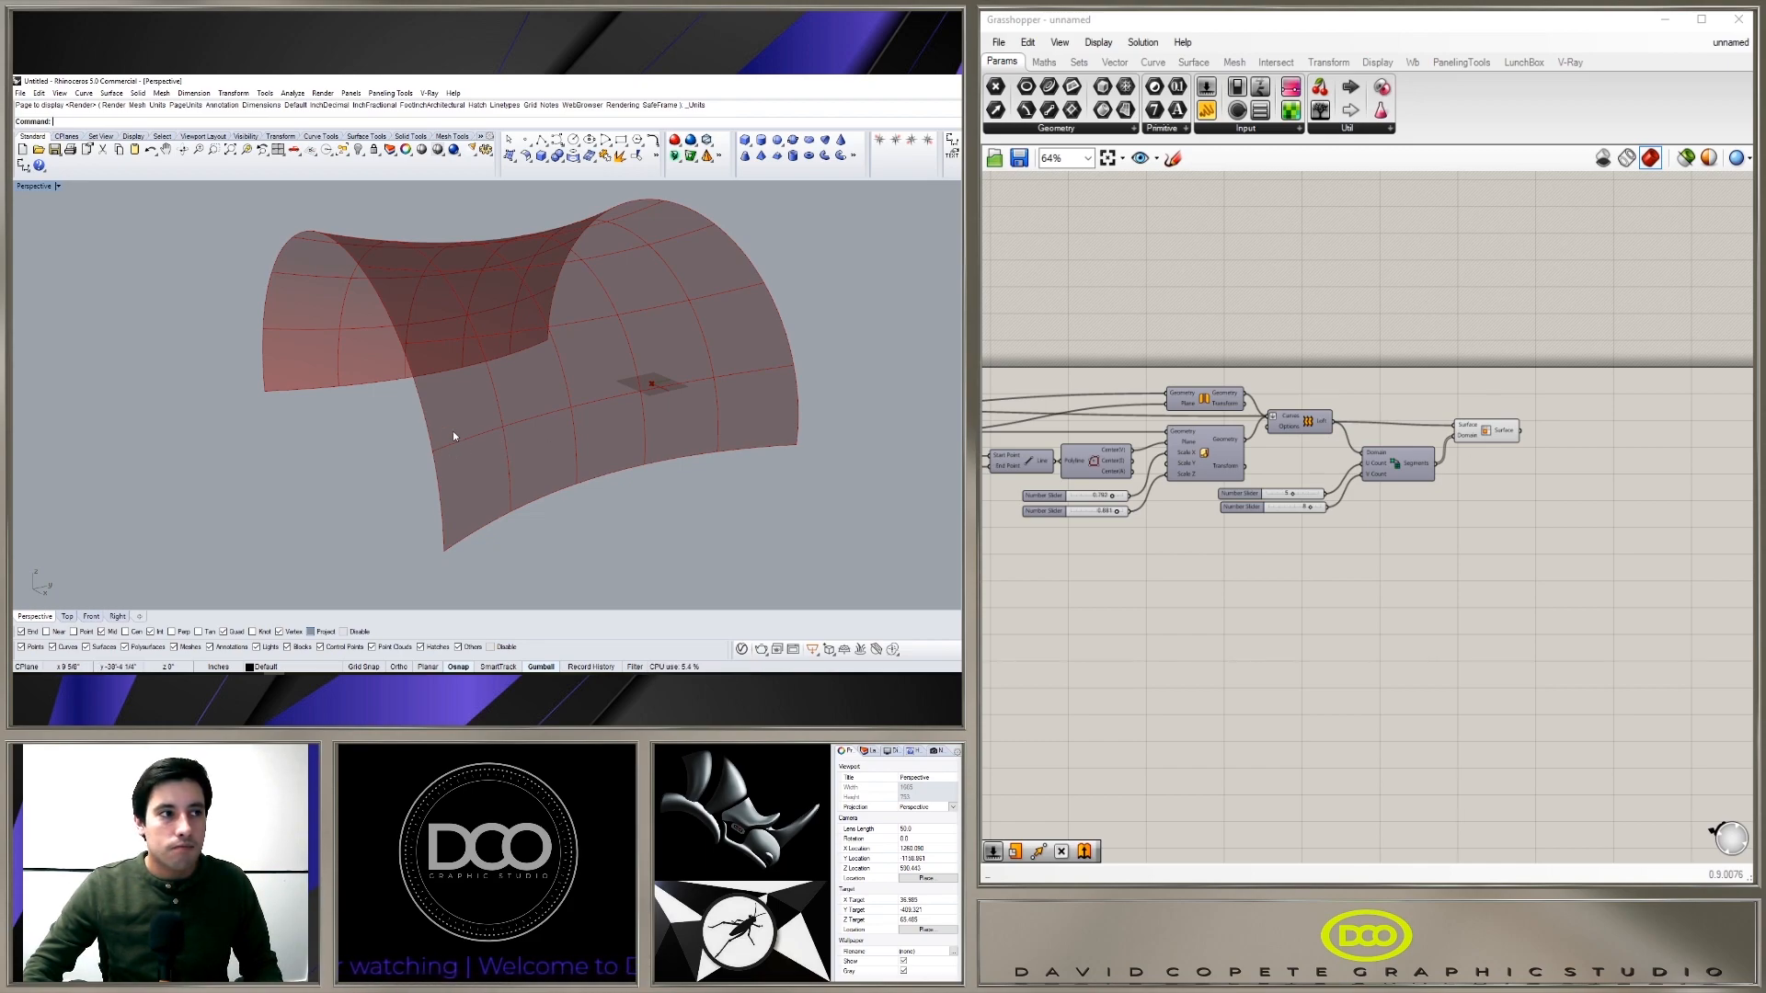
{"action": "right_click_drag", "start_coordinate": [550, 459], "coordinate": [447, 460]}
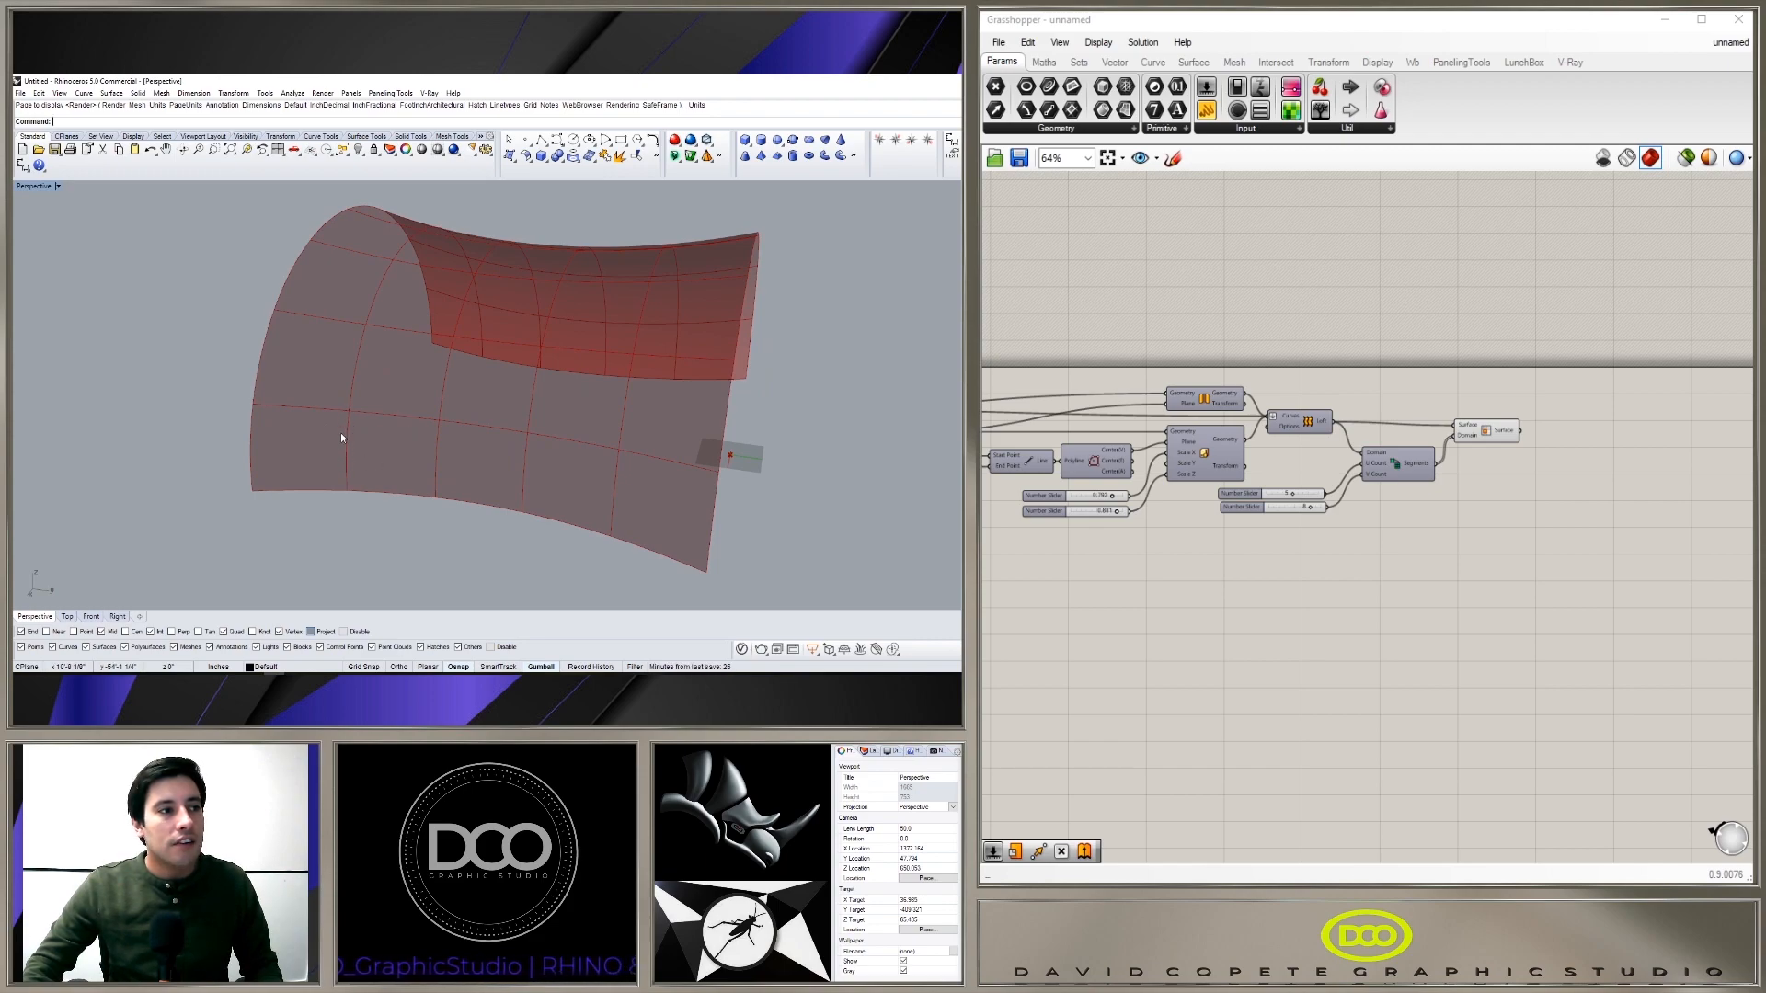
{"action": "right_click_drag", "start_coordinate": [557, 444], "coordinate": [557, 344]}
{"action": "left_click", "coordinate": [1471, 435]}
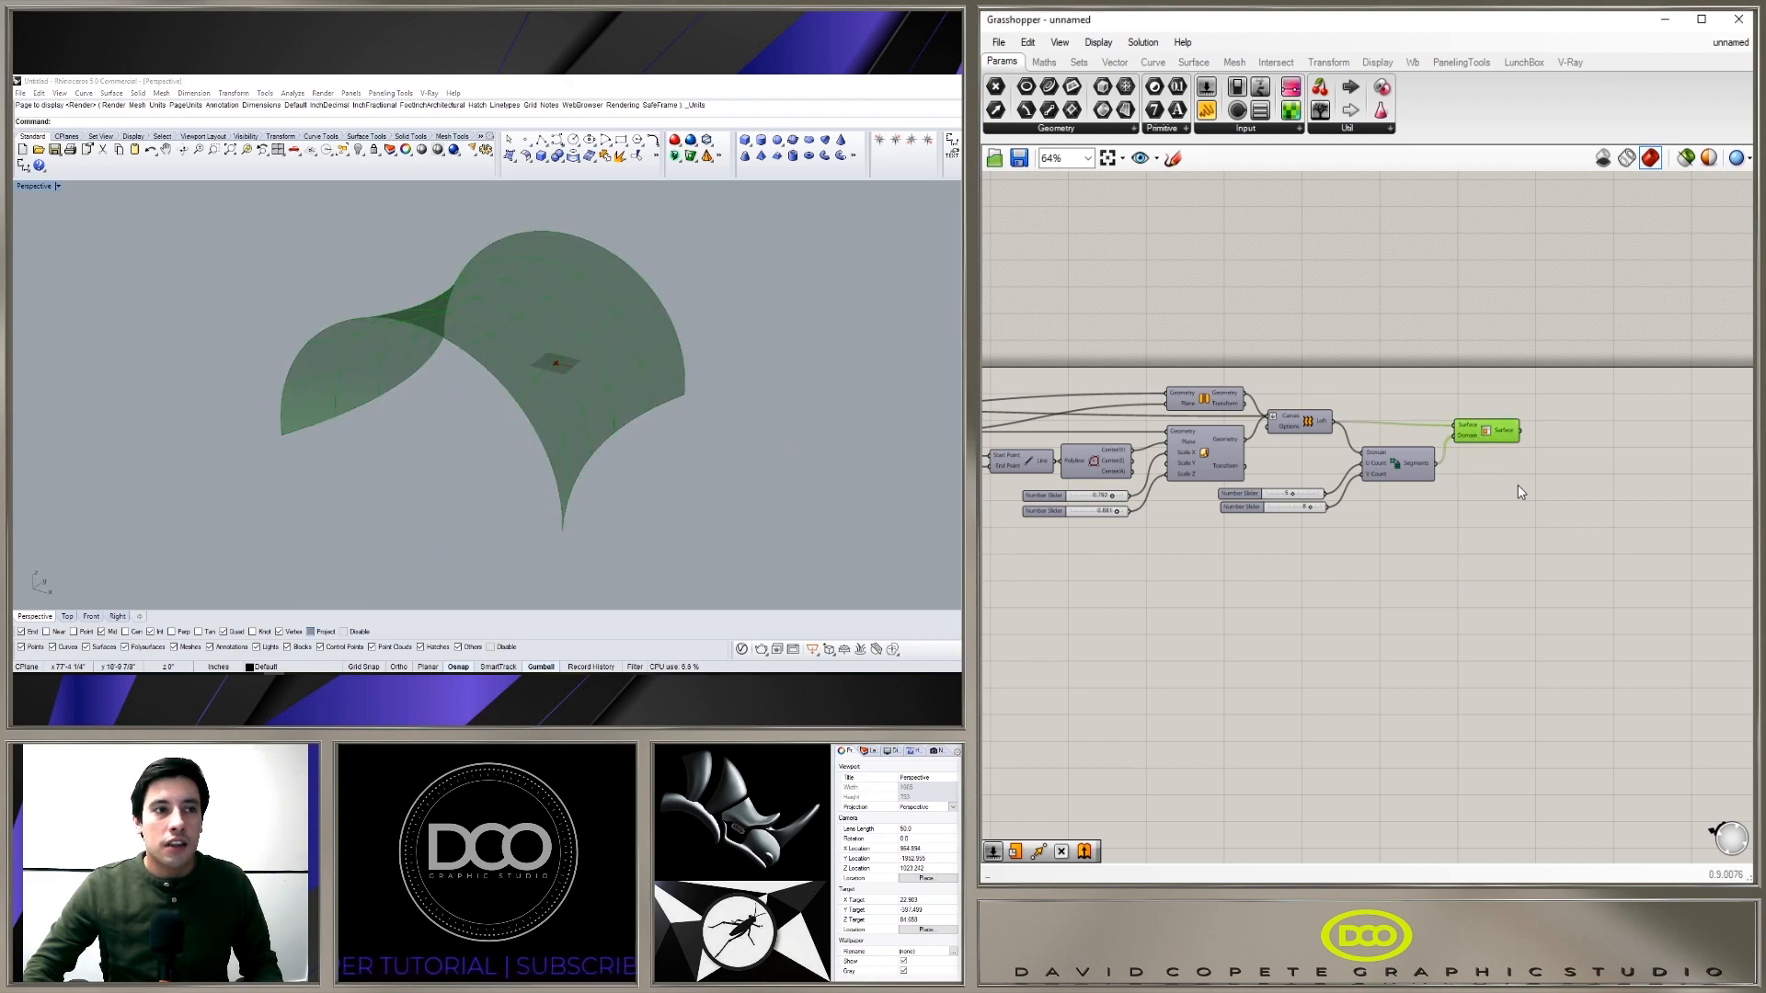
Step: Add a Brep Join component after Isotrim and connect the Isotrim Surface output to its Breps input
{"action": "double_click", "coordinate": [1575, 430]}
{"action": "type", "text": "JOI"}
{"action": "key", "text": "Return"}
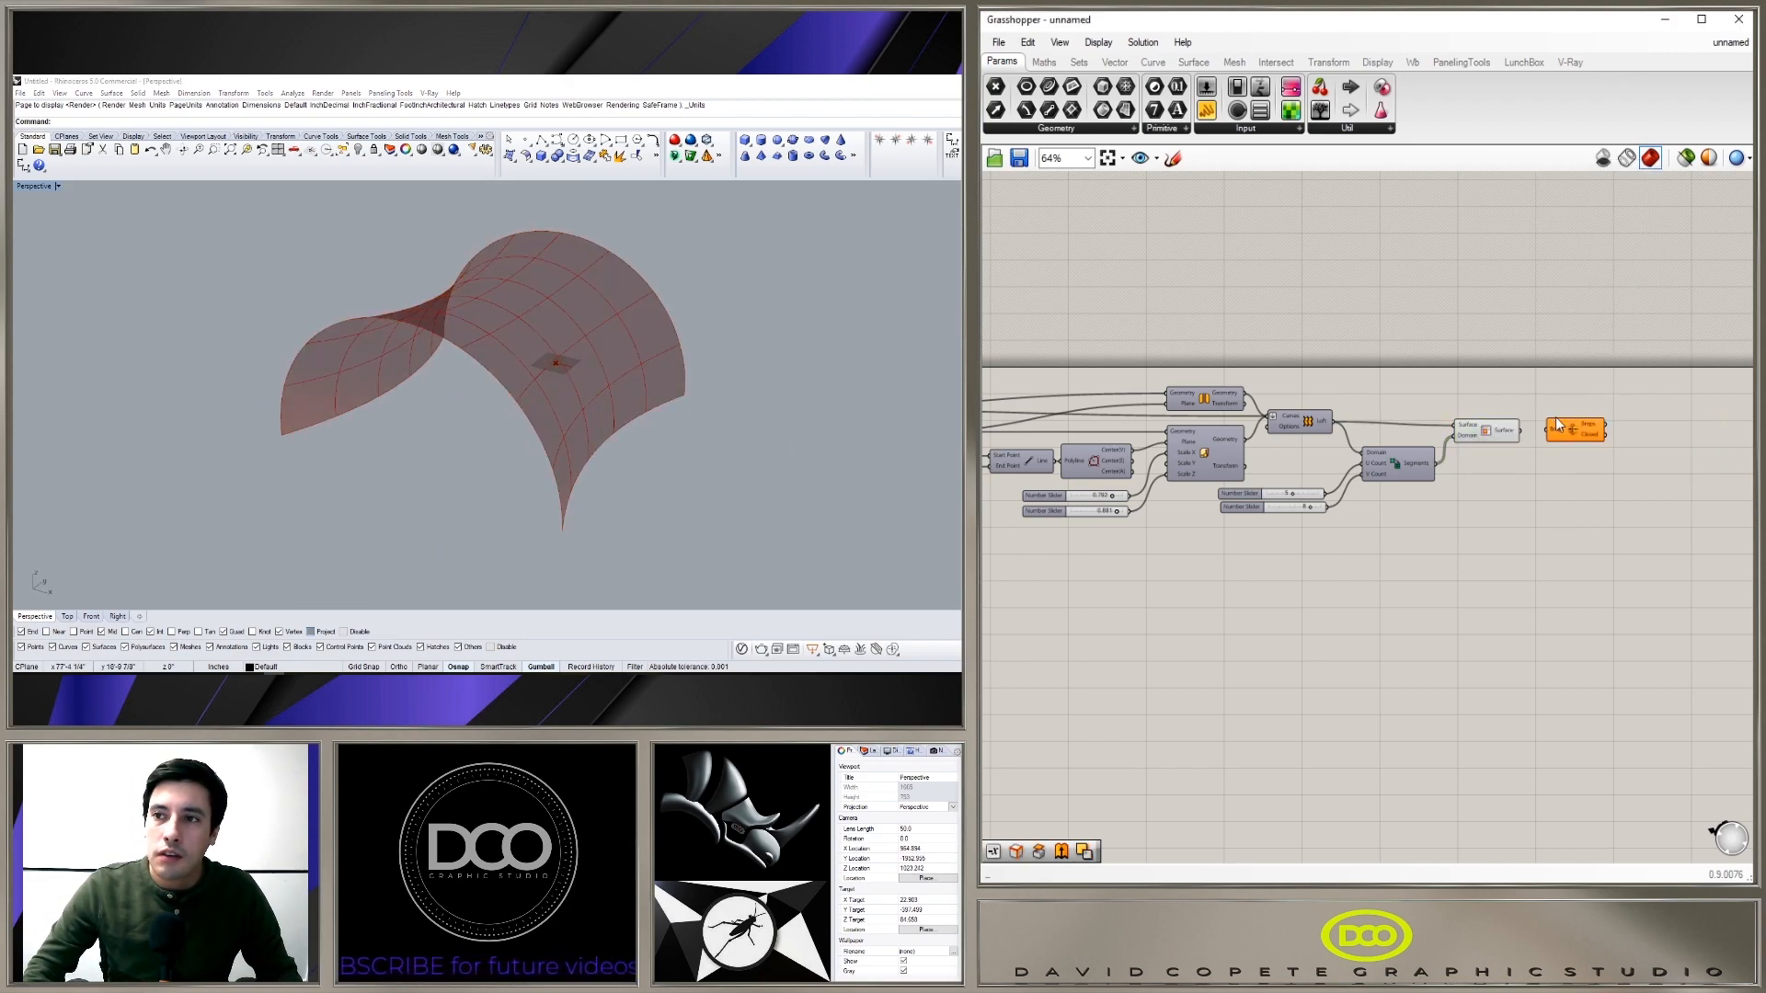
{"action": "left_click_drag", "start_coordinate": [1534, 434], "coordinate": [1548, 430]}
{"action": "left_click_drag", "start_coordinate": [1577, 433], "coordinate": [1570, 427]}
{"action": "left_click", "coordinate": [1535, 443]}
Step: Turn off the preview of the Isotrim component
{"action": "left_click", "coordinate": [1490, 433]}
{"action": "right_click", "coordinate": [1489, 433]}
{"action": "left_click", "coordinate": [1505, 467]}
{"action": "left_click", "coordinate": [1562, 425]}
{"action": "right_click_drag", "start_coordinate": [631, 466], "coordinate": [687, 305]}
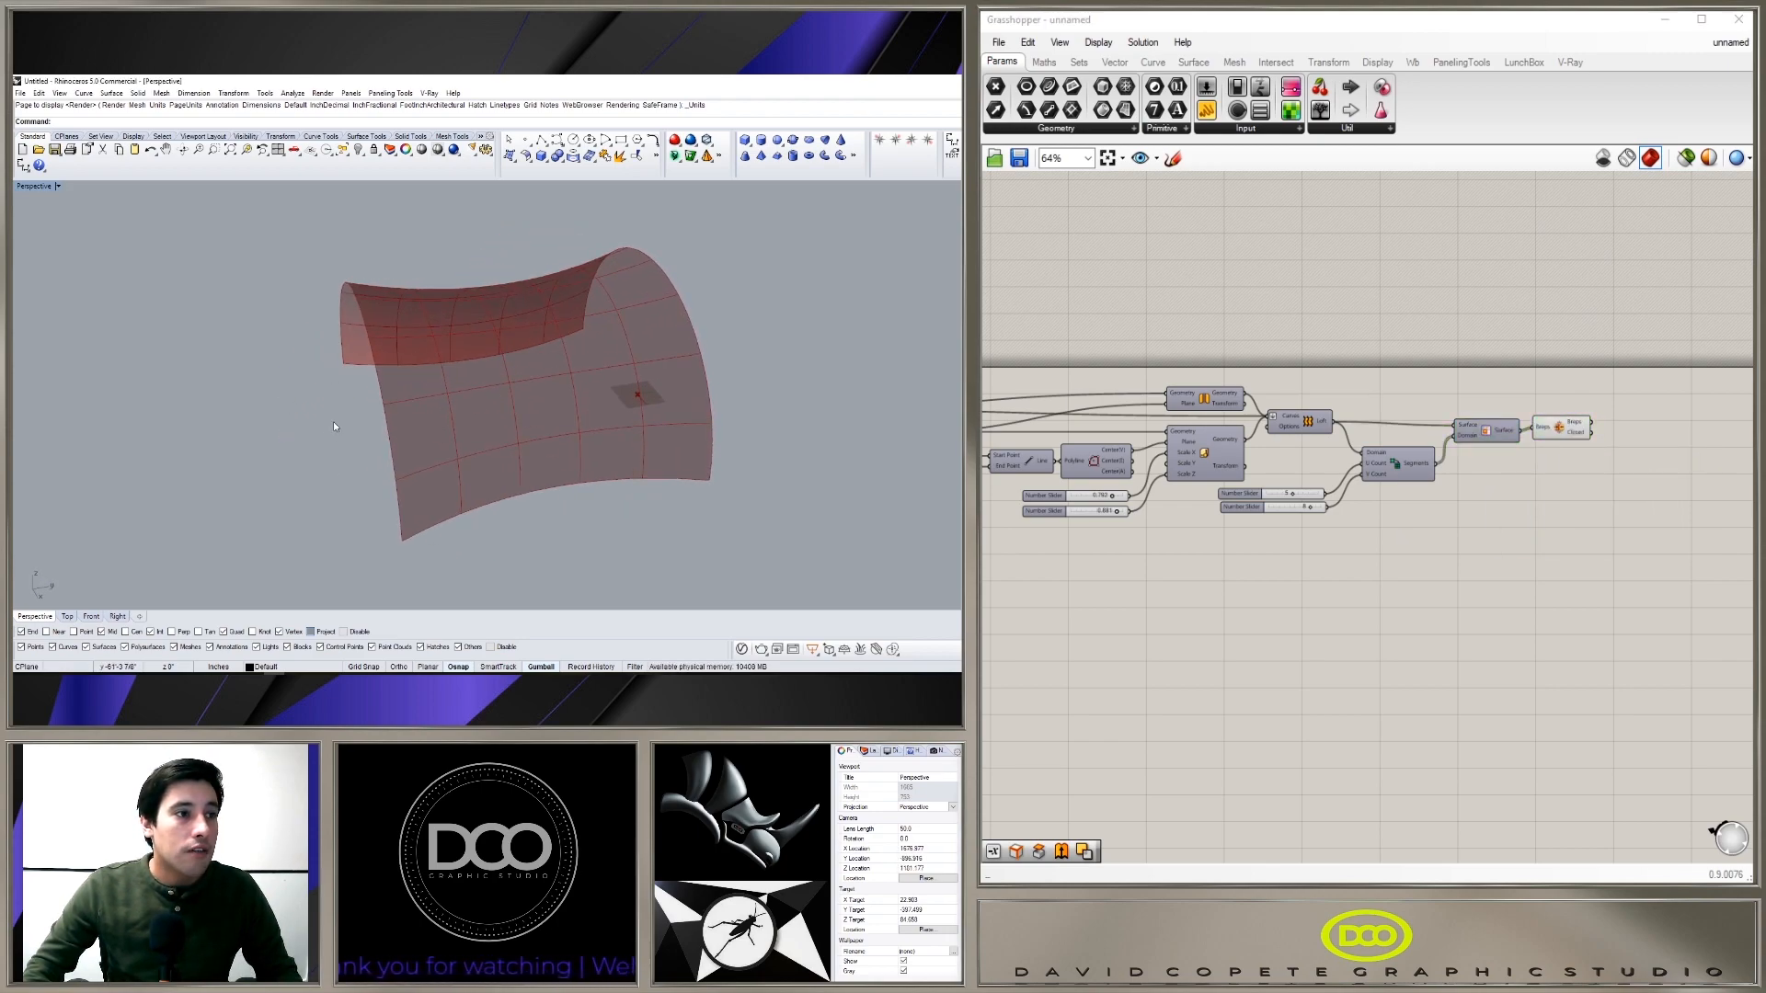
Step: Add a Brep Edges component after Brep Join and feed it the joined Breps output
{"action": "double_click", "coordinate": [1634, 479]}
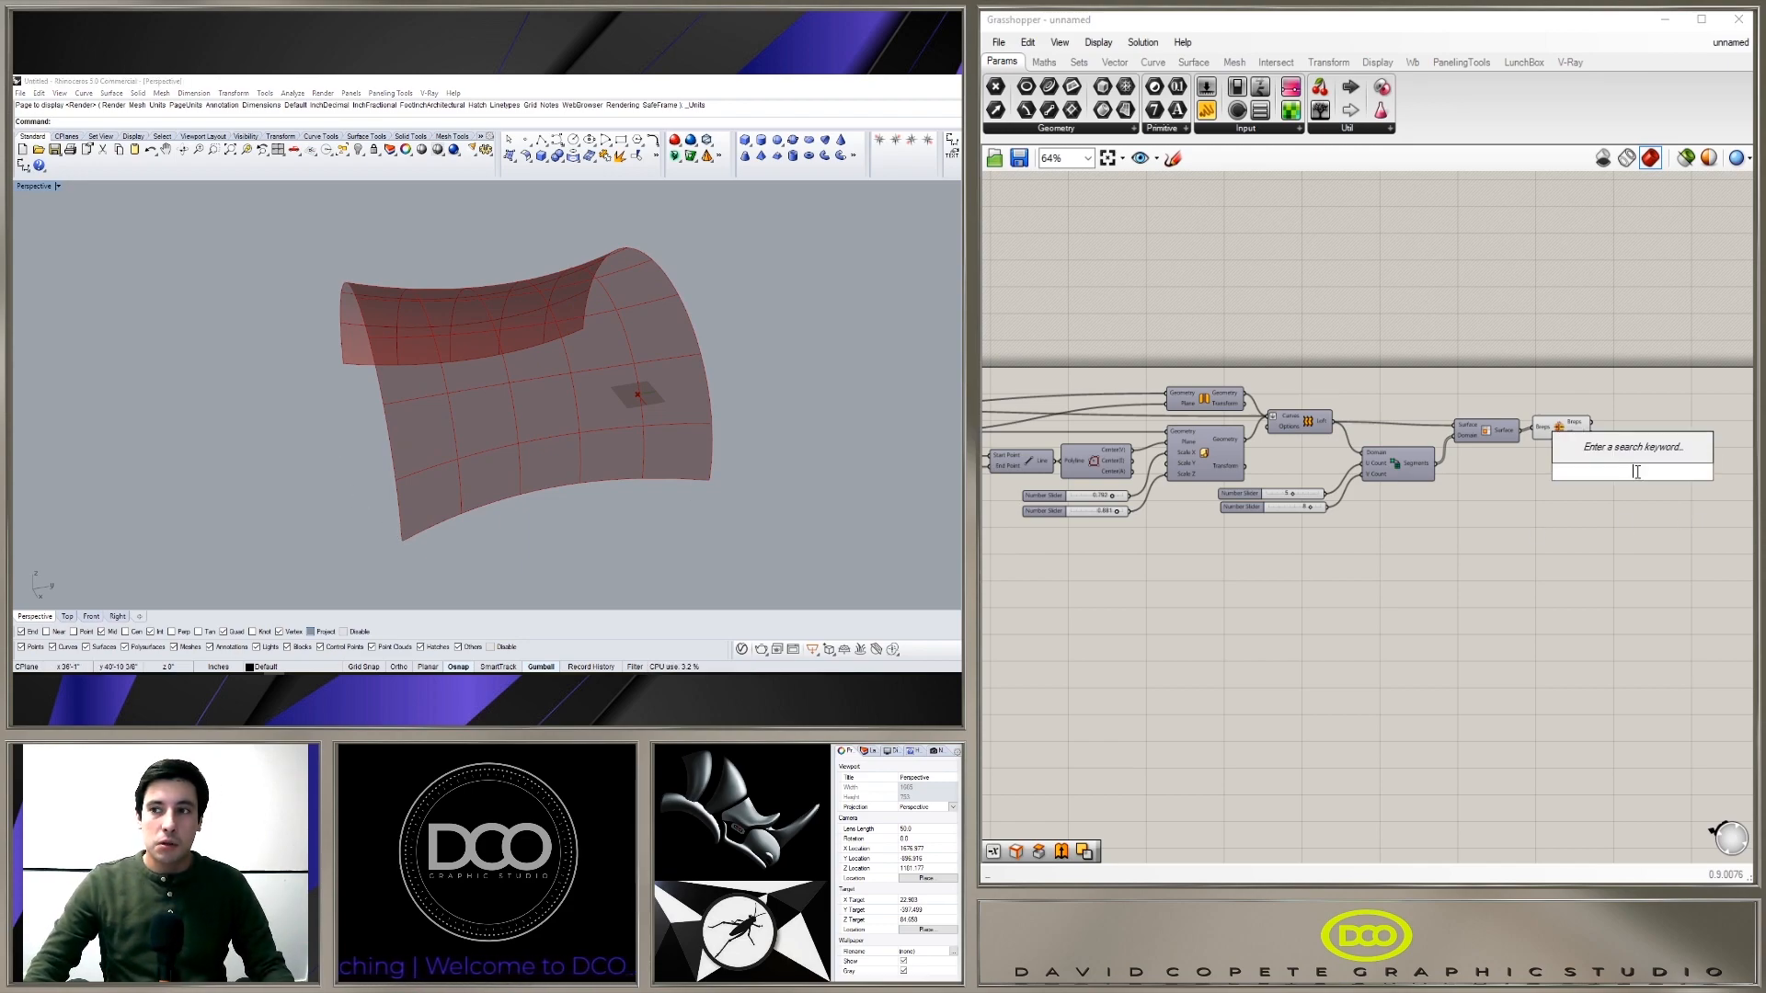
{"action": "type", "text": "BREP"}
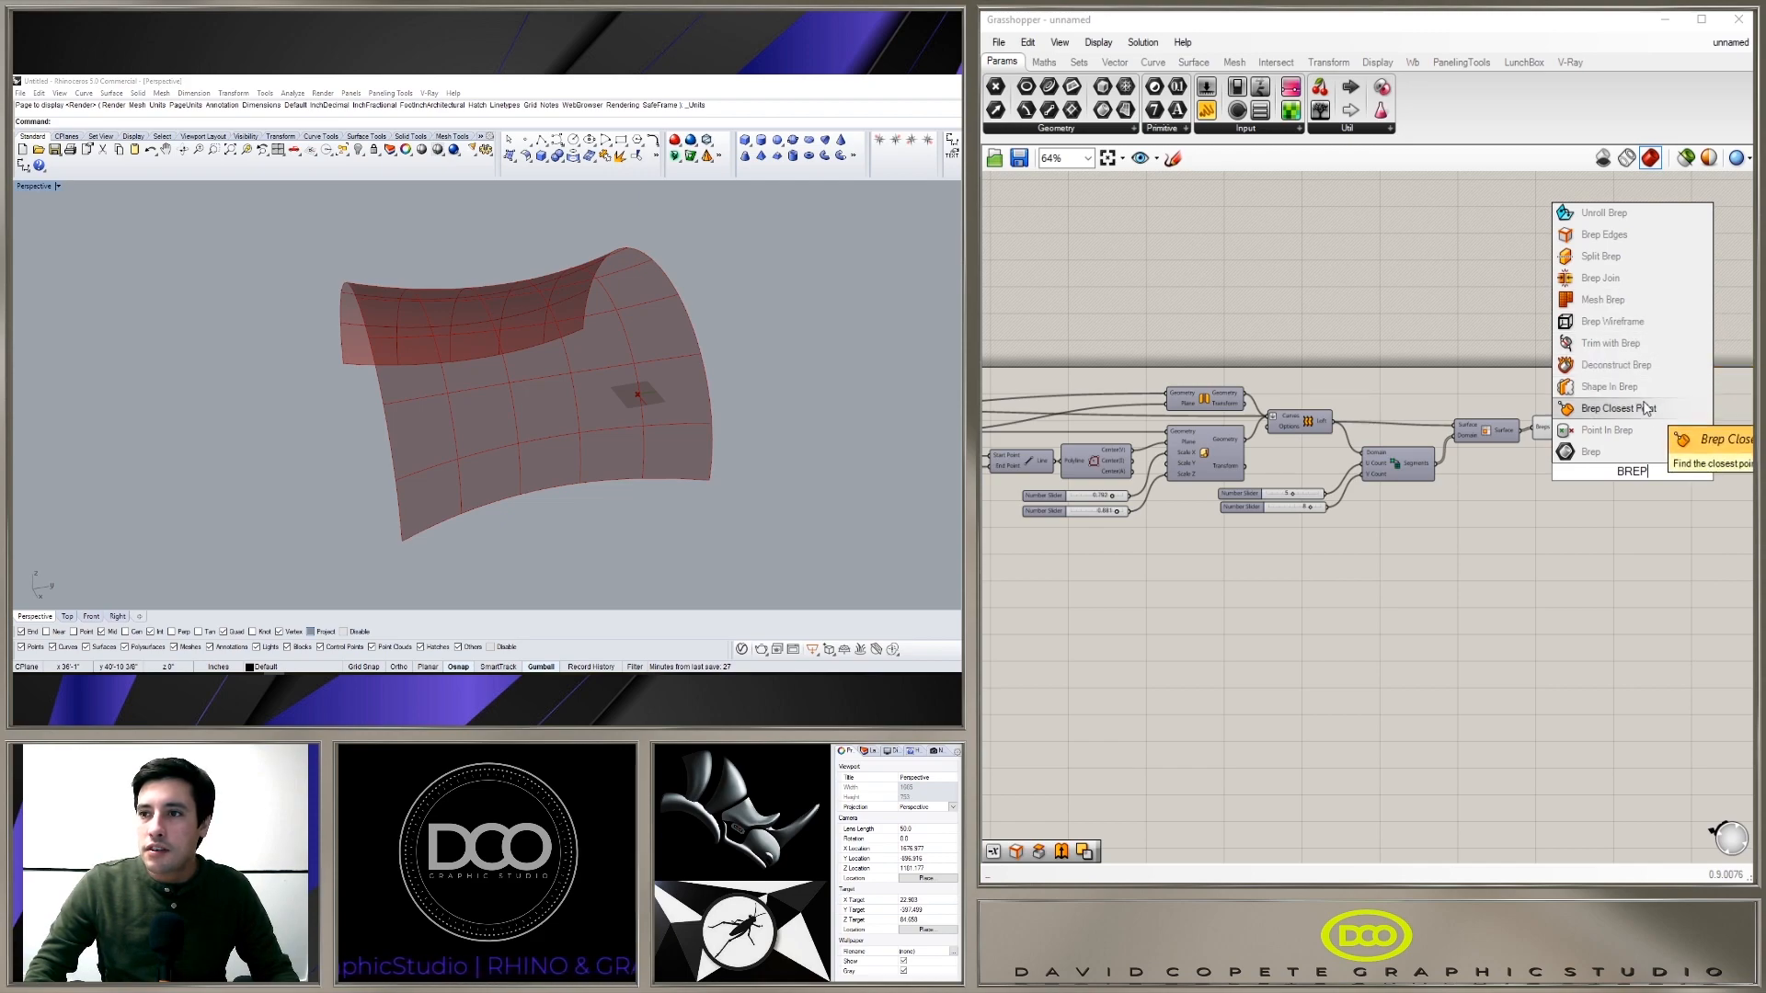
{"action": "left_click", "coordinate": [1605, 234]}
{"action": "scroll", "coordinate": [1623, 482], "scroll_direction": "up", "scroll_amount": 1}
{"action": "left_click_drag", "start_coordinate": [1622, 483], "coordinate": [1617, 402]}
{"action": "left_click", "coordinate": [1633, 452]}
{"action": "left_click", "coordinate": [1647, 403]}
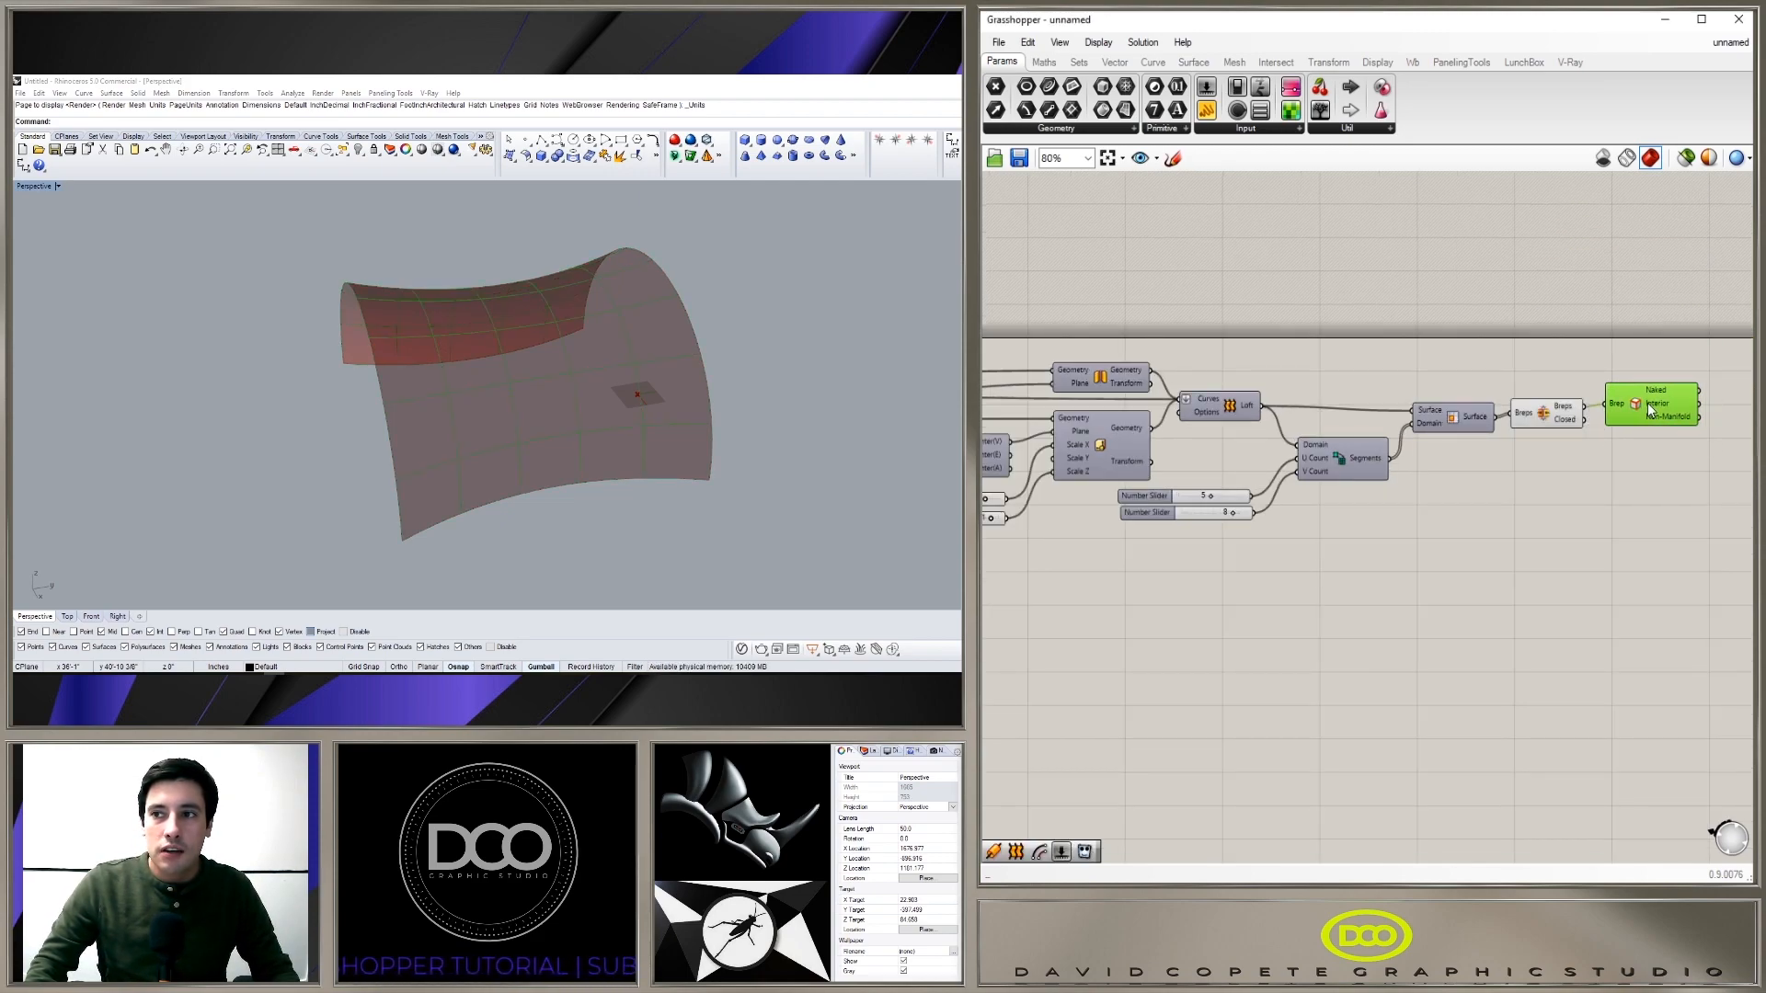
Step: Turn off the preview of the Brep Join component so only the edge curves display
{"action": "right_click", "coordinate": [1549, 411]}
{"action": "left_click", "coordinate": [1560, 443]}
{"action": "right_click_drag", "start_coordinate": [386, 433], "coordinate": [669, 452]}
{"action": "scroll", "coordinate": [1619, 414], "scroll_direction": "up", "scroll_amount": 5}
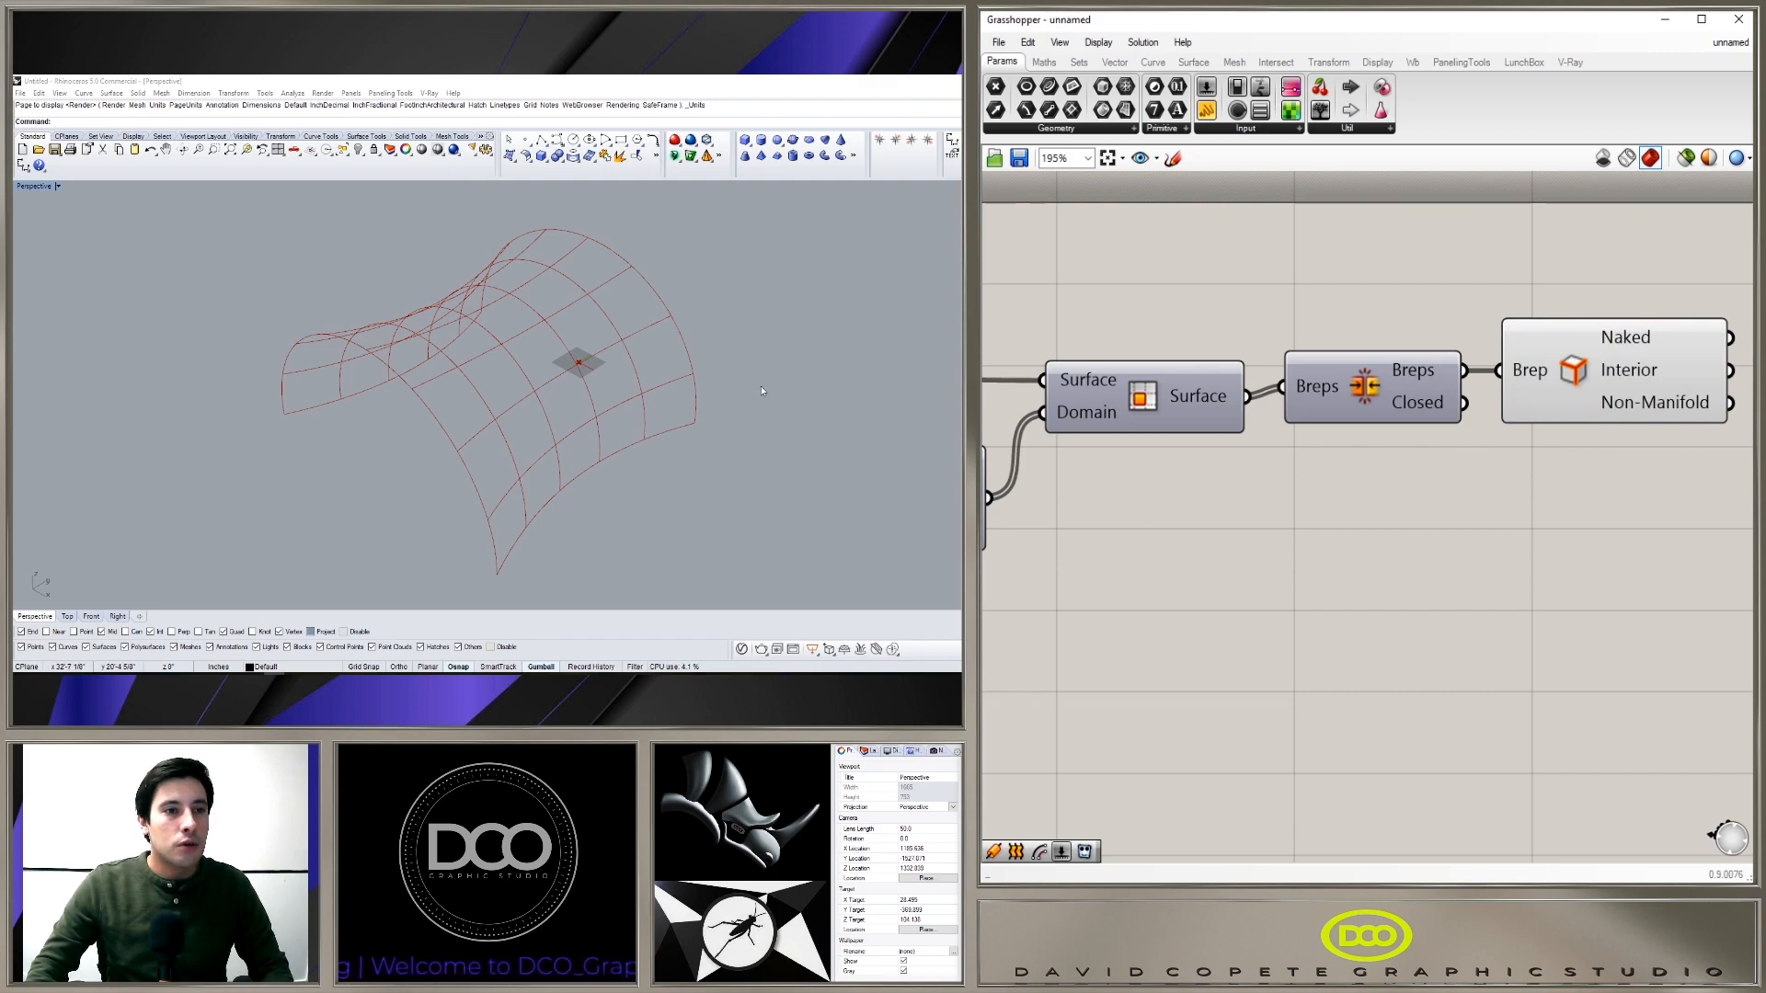
Step: Add a Pipe component beyond Brep Edges
{"action": "scroll", "coordinate": [1093, 534], "scroll_direction": "down", "scroll_amount": 3}
{"action": "double_click", "coordinate": [1578, 394]}
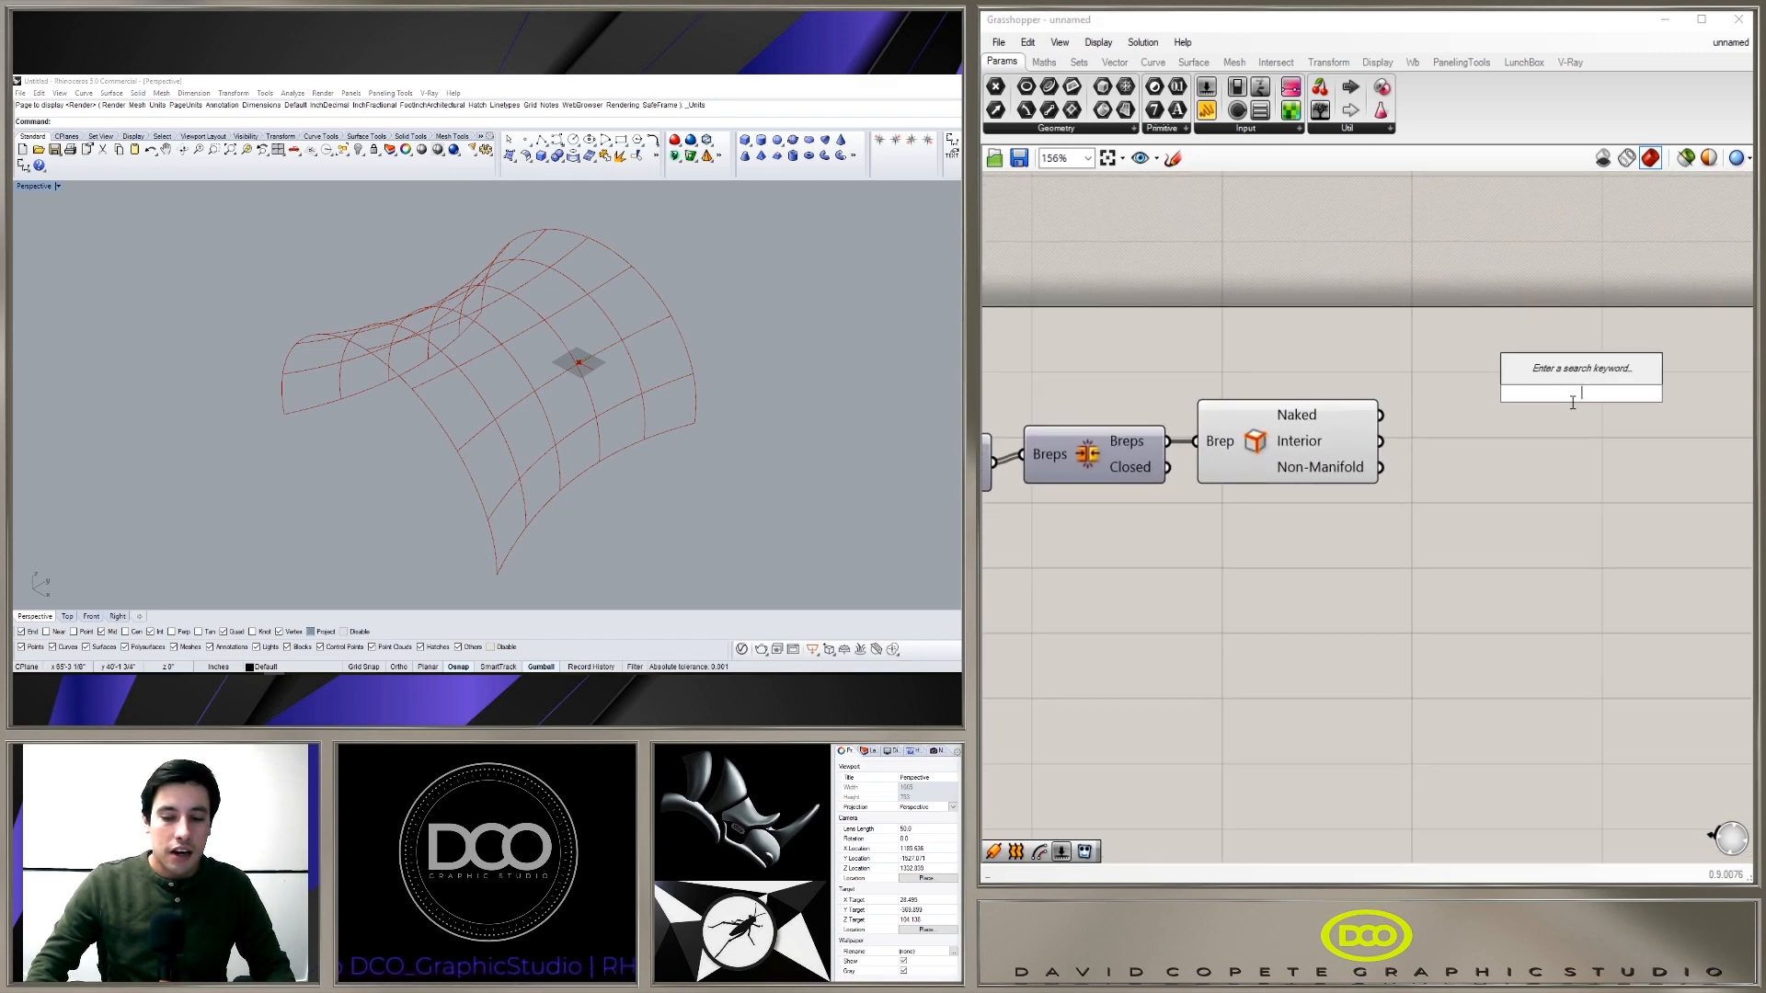
{"action": "type", "text": "Pipe"}
{"action": "key", "text": "Return"}
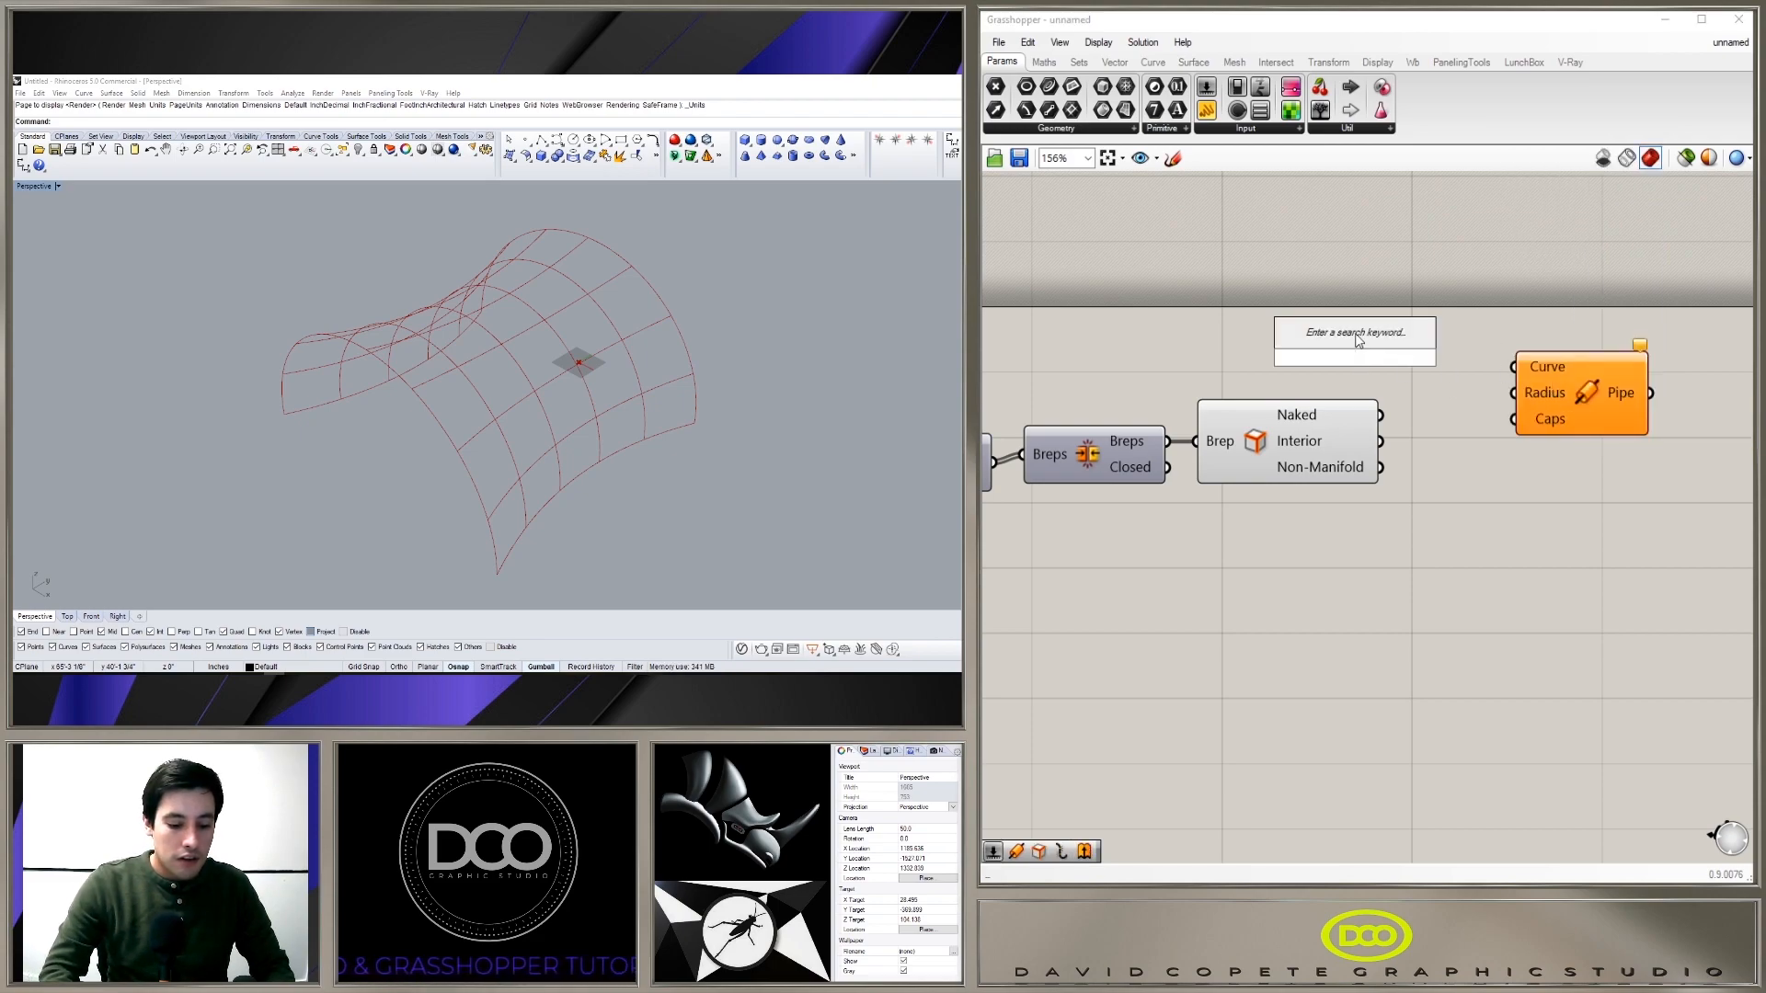
Step: Add a number slider with the value 3 above Brep Edges, duplicate it directly underneath and set the copy to 8
{"action": "type", "text": "3"}
{"action": "key", "text": "Return"}
{"action": "left_click_drag", "start_coordinate": [1300, 342], "coordinate": [1244, 389]}
{"action": "scroll", "coordinate": [1237, 360], "scroll_direction": "up", "scroll_amount": 1}
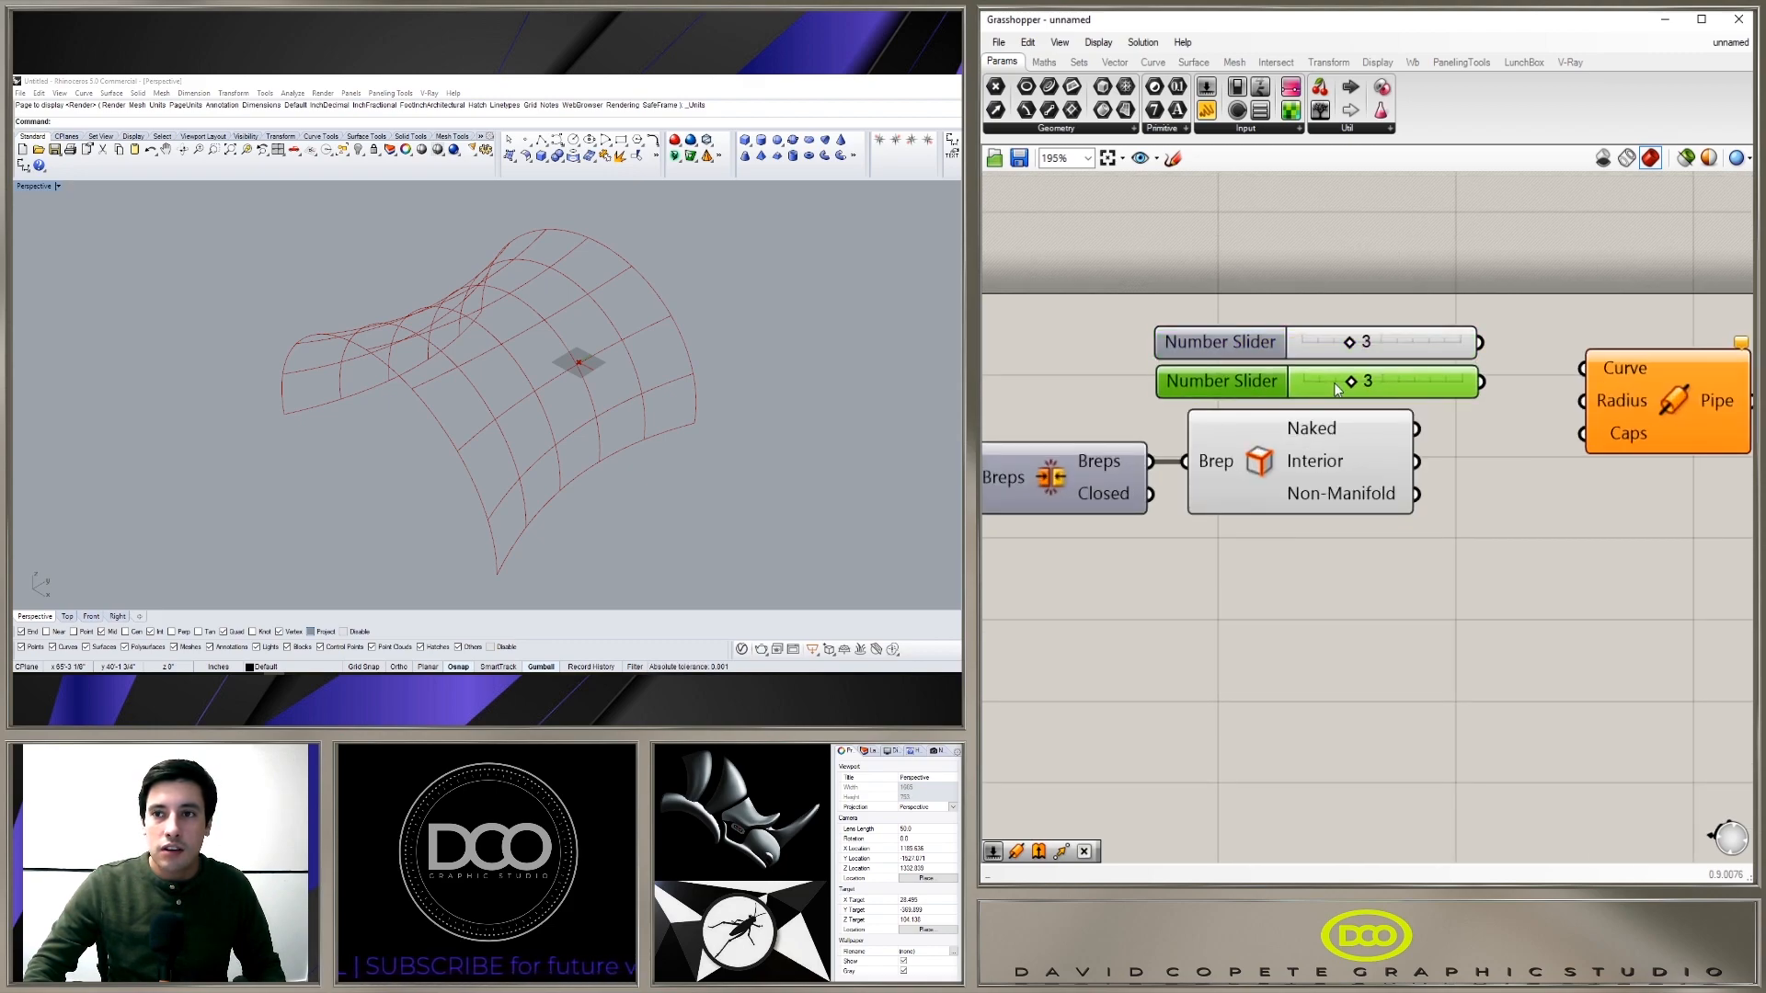
{"action": "left_click_drag", "start_coordinate": [1350, 382], "coordinate": [1431, 381]}
Step: Connect the Naked output of Brep Edges to the Pipe's Curve input and the slider of 8 to its Radius input
{"action": "left_click", "coordinate": [1643, 504]}
{"action": "scroll", "coordinate": [1642, 504], "scroll_direction": "down", "scroll_amount": 1}
{"action": "right_click_drag", "start_coordinate": [1642, 504], "coordinate": [1475, 526]}
{"action": "left_click_drag", "start_coordinate": [1502, 441], "coordinate": [1535, 419]}
{"action": "left_click", "coordinate": [1375, 458]}
{"action": "left_click", "coordinate": [1186, 467]}
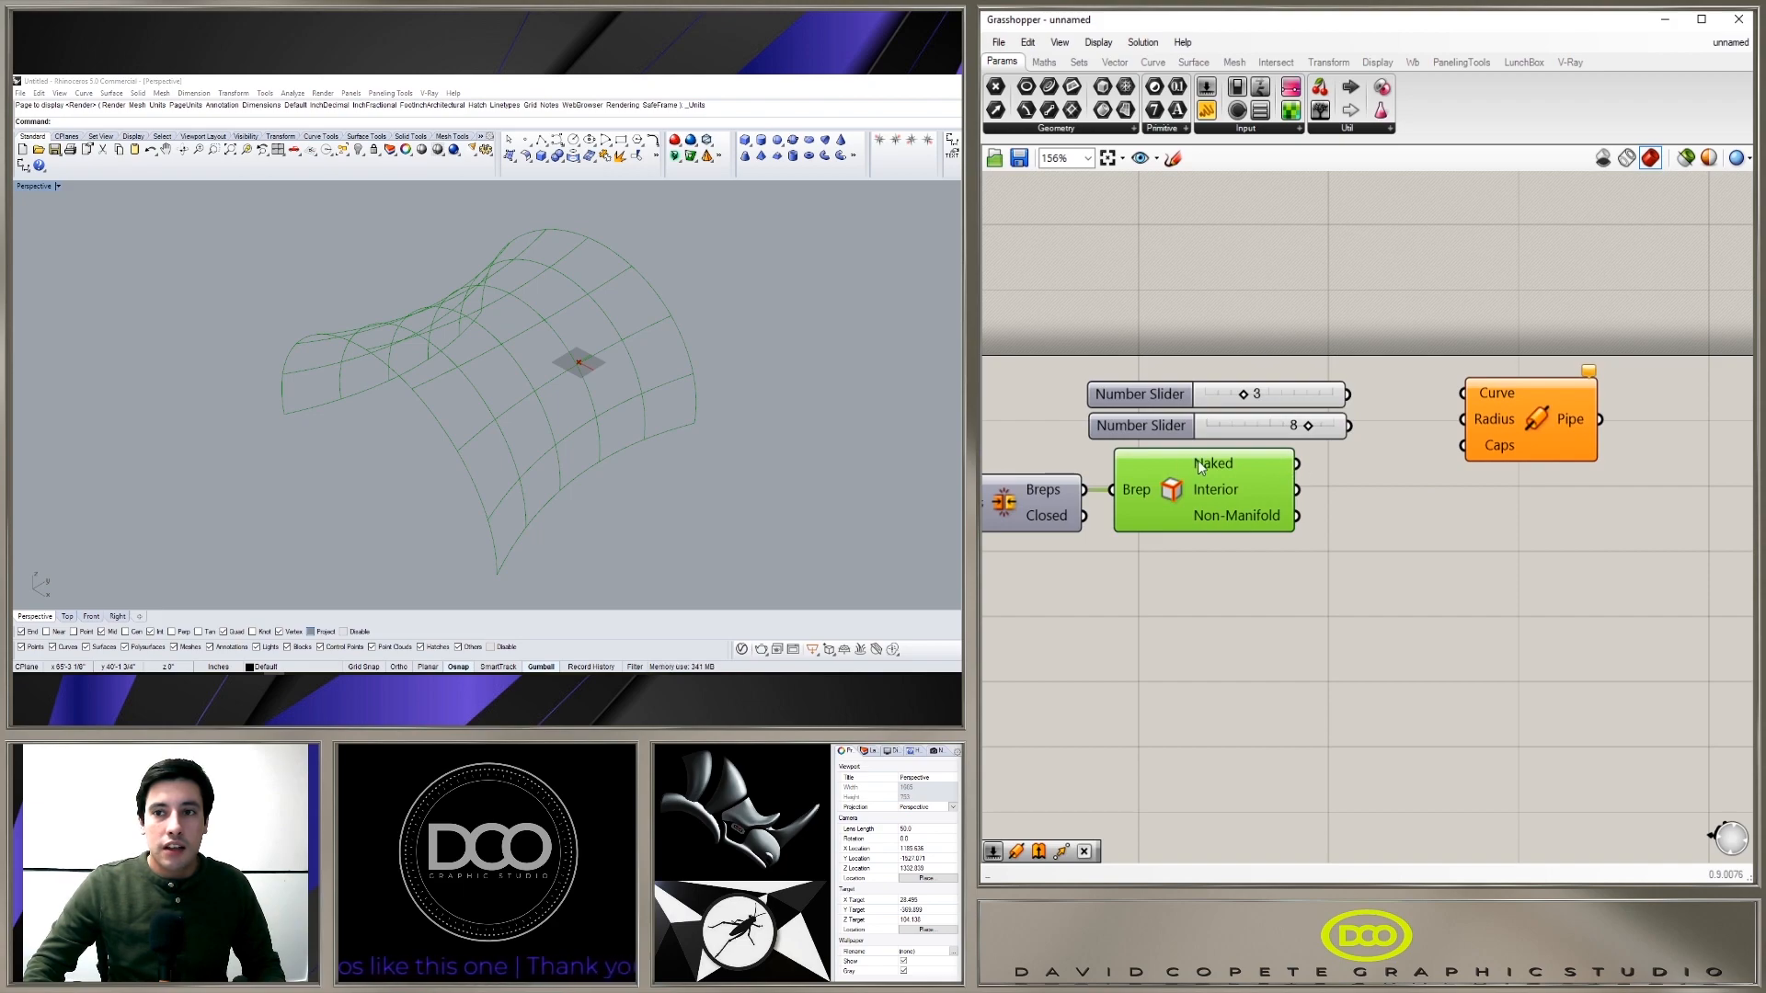
{"action": "left_click_drag", "start_coordinate": [1298, 464], "coordinate": [1480, 394]}
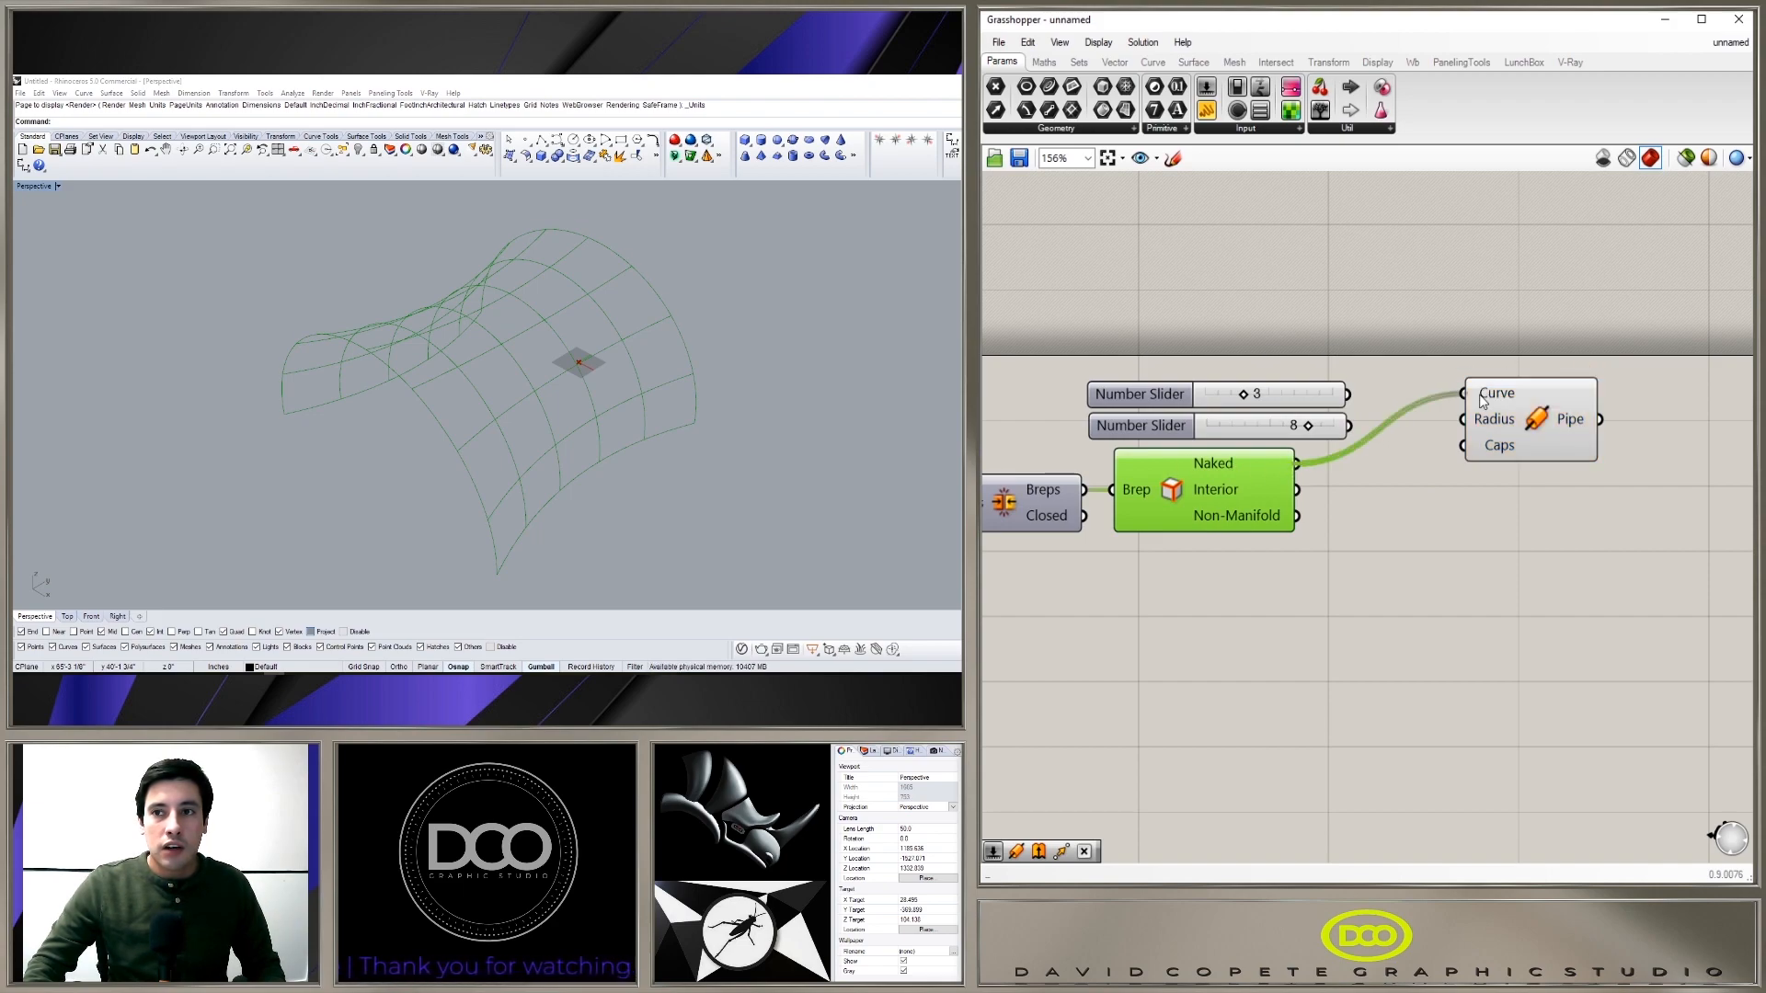
{"action": "scroll", "coordinate": [487, 506], "scroll_direction": "up", "scroll_amount": 2}
{"action": "scroll", "coordinate": [476, 509], "scroll_direction": "down", "scroll_amount": 2}
{"action": "right_click_drag", "start_coordinate": [476, 510], "coordinate": [444, 412]}
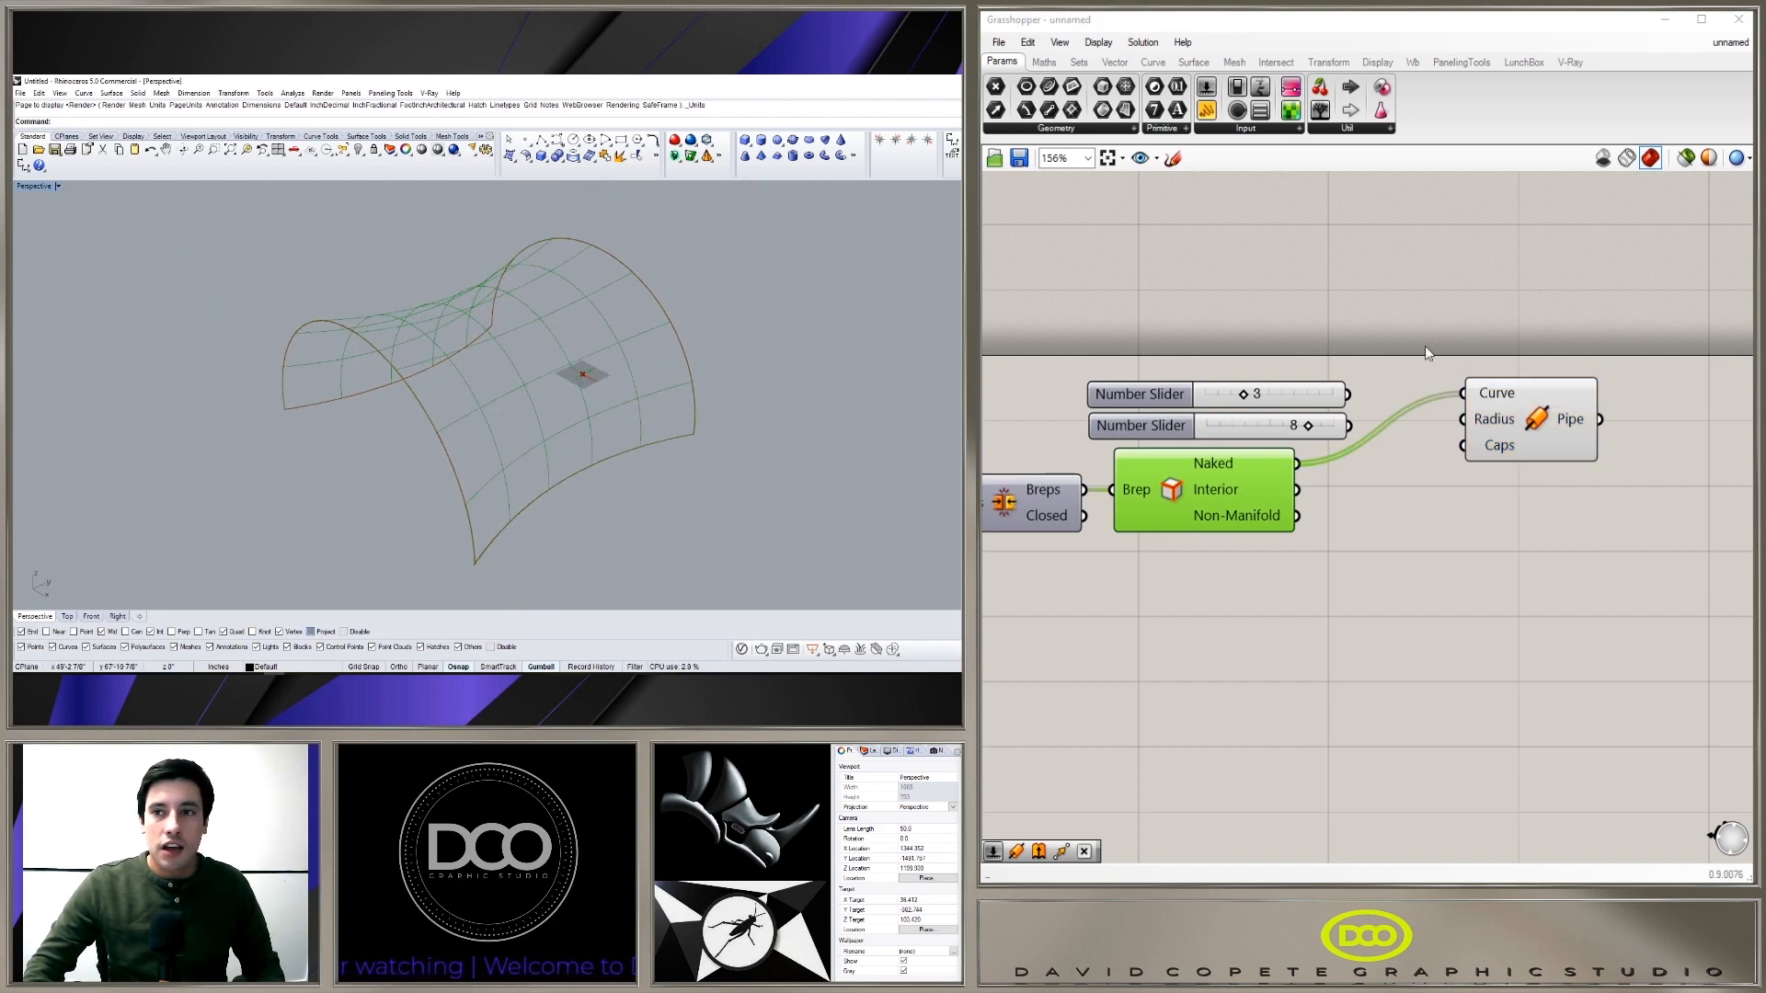
{"action": "left_click_drag", "start_coordinate": [1345, 424], "coordinate": [1477, 421]}
{"action": "left_click", "coordinate": [1534, 419]}
{"action": "left_click", "coordinate": [1517, 651]}
Step: Add a second Pipe component below the first one
{"action": "scroll", "coordinate": [1508, 616], "scroll_direction": "down", "scroll_amount": 2}
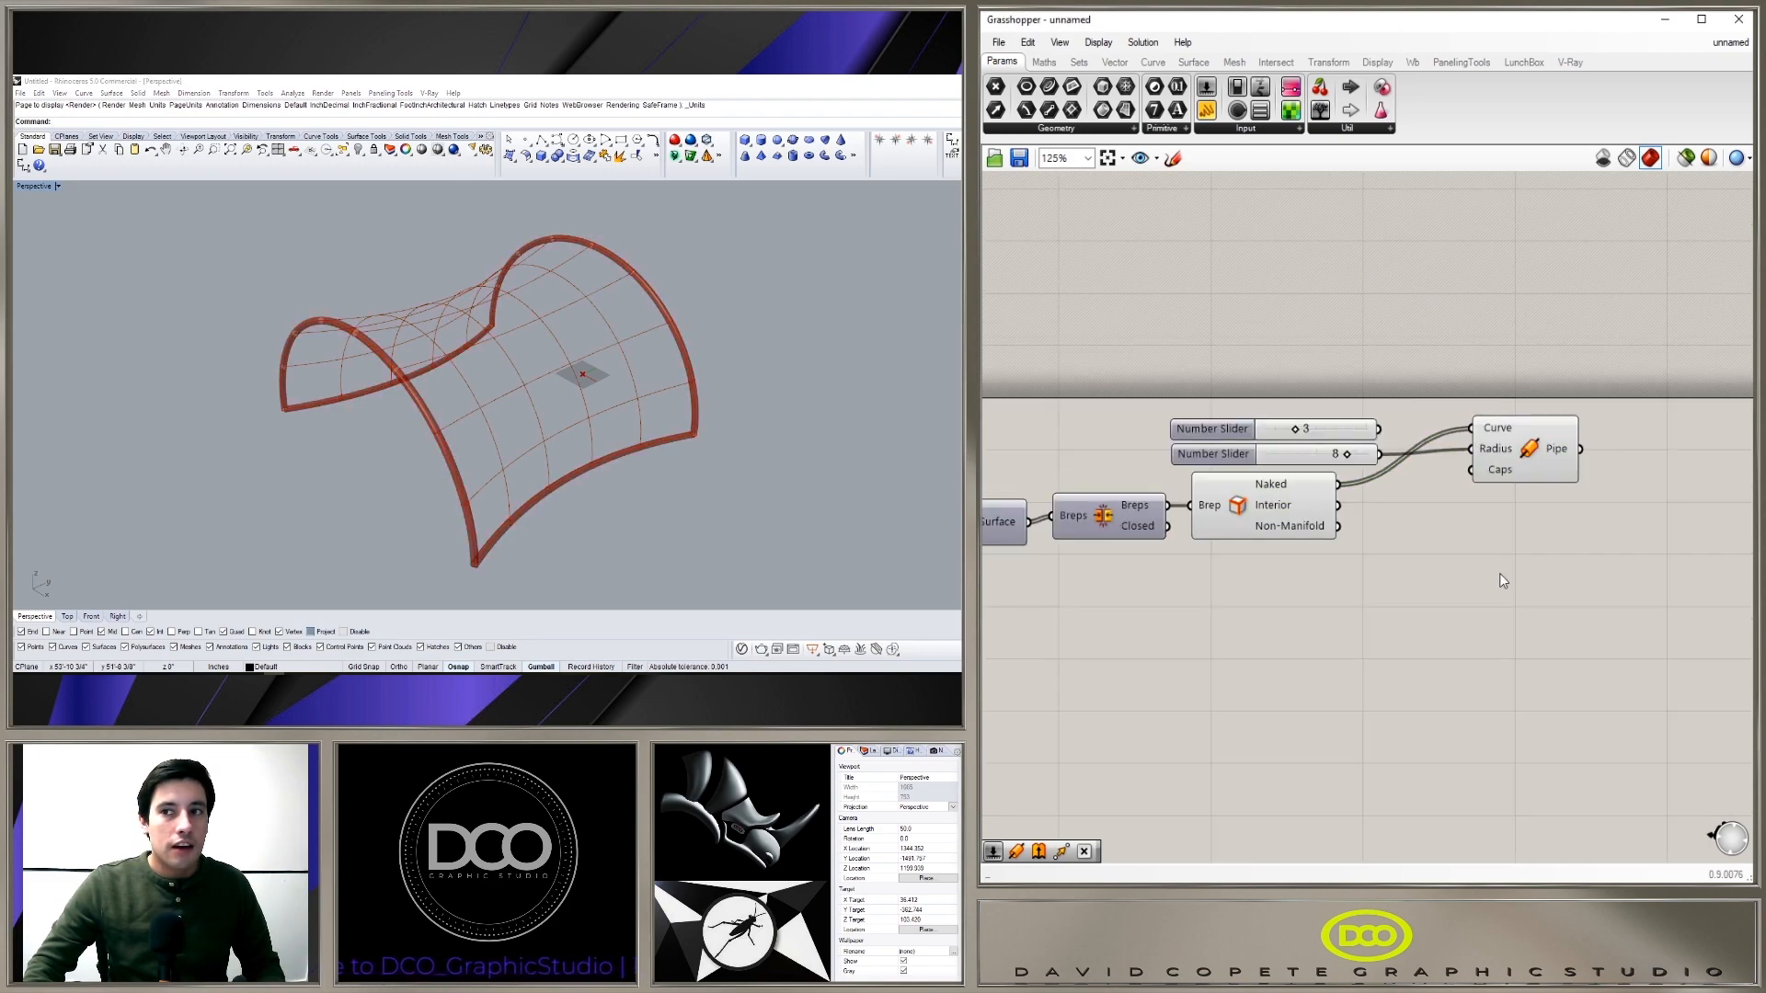
{"action": "double_click", "coordinate": [1428, 563]}
{"action": "type", "text": "pip"}
{"action": "left_click", "coordinate": [1399, 540]}
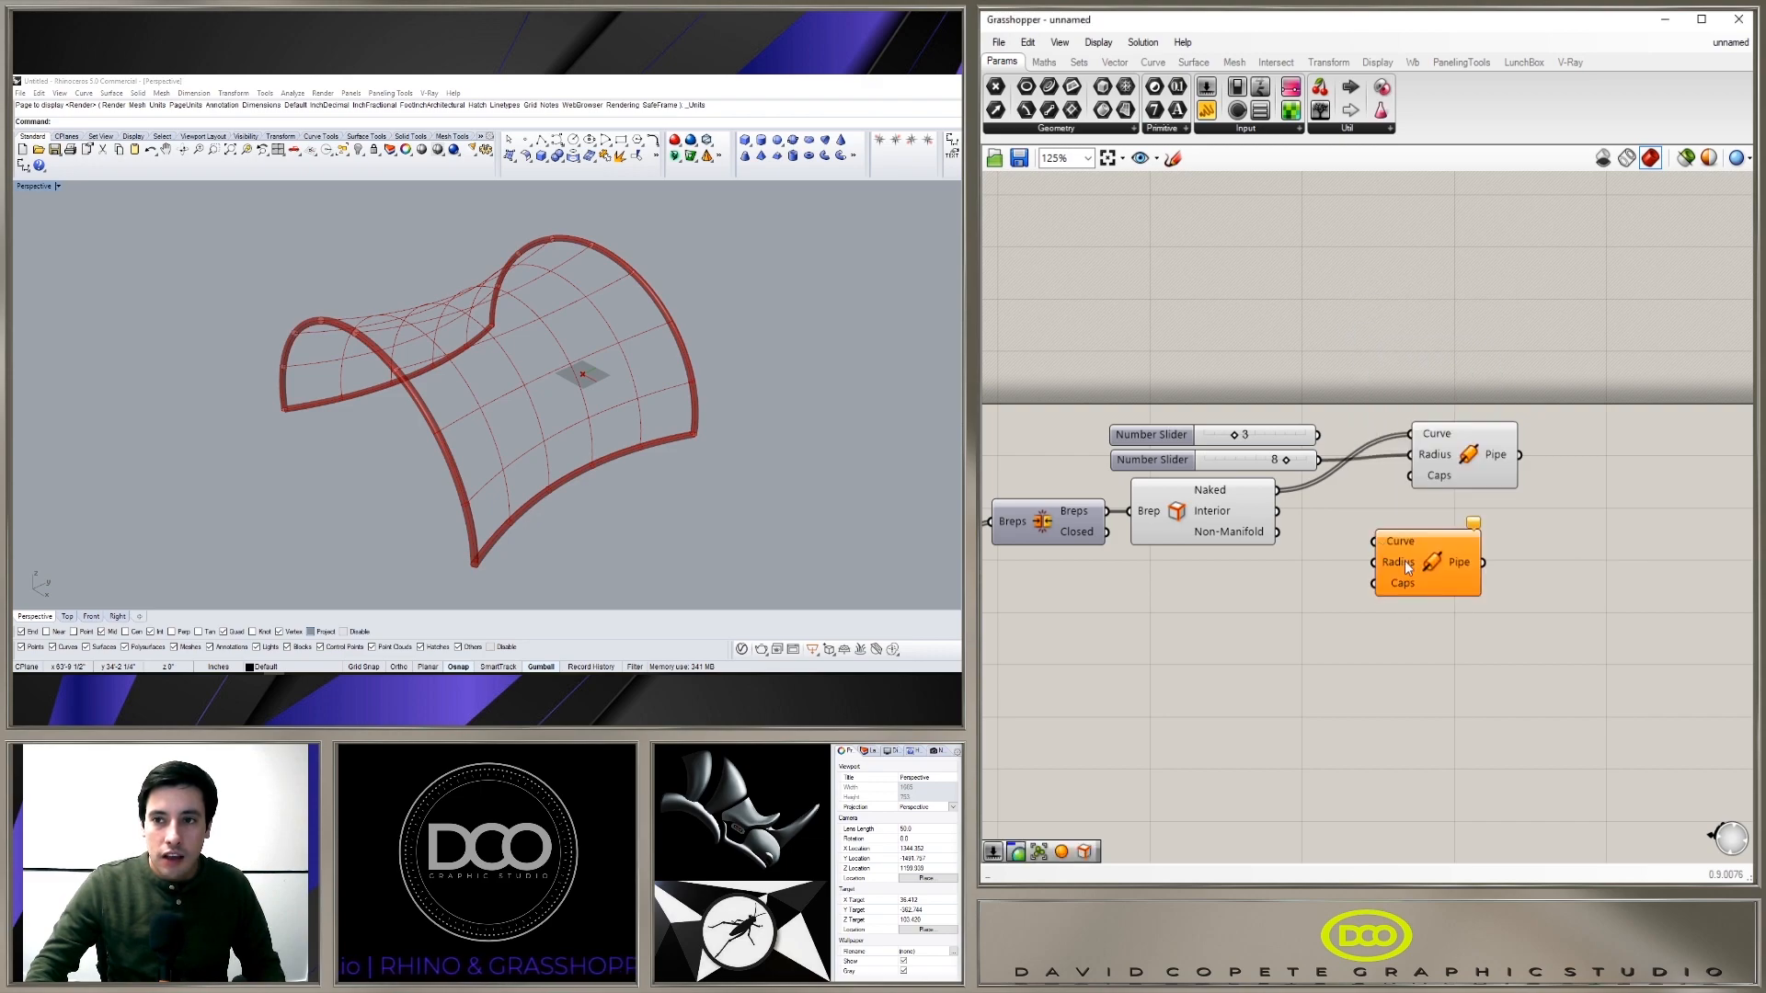
{"action": "left_click_drag", "start_coordinate": [1432, 571], "coordinate": [1477, 578]}
{"action": "left_click", "coordinate": [1365, 553]}
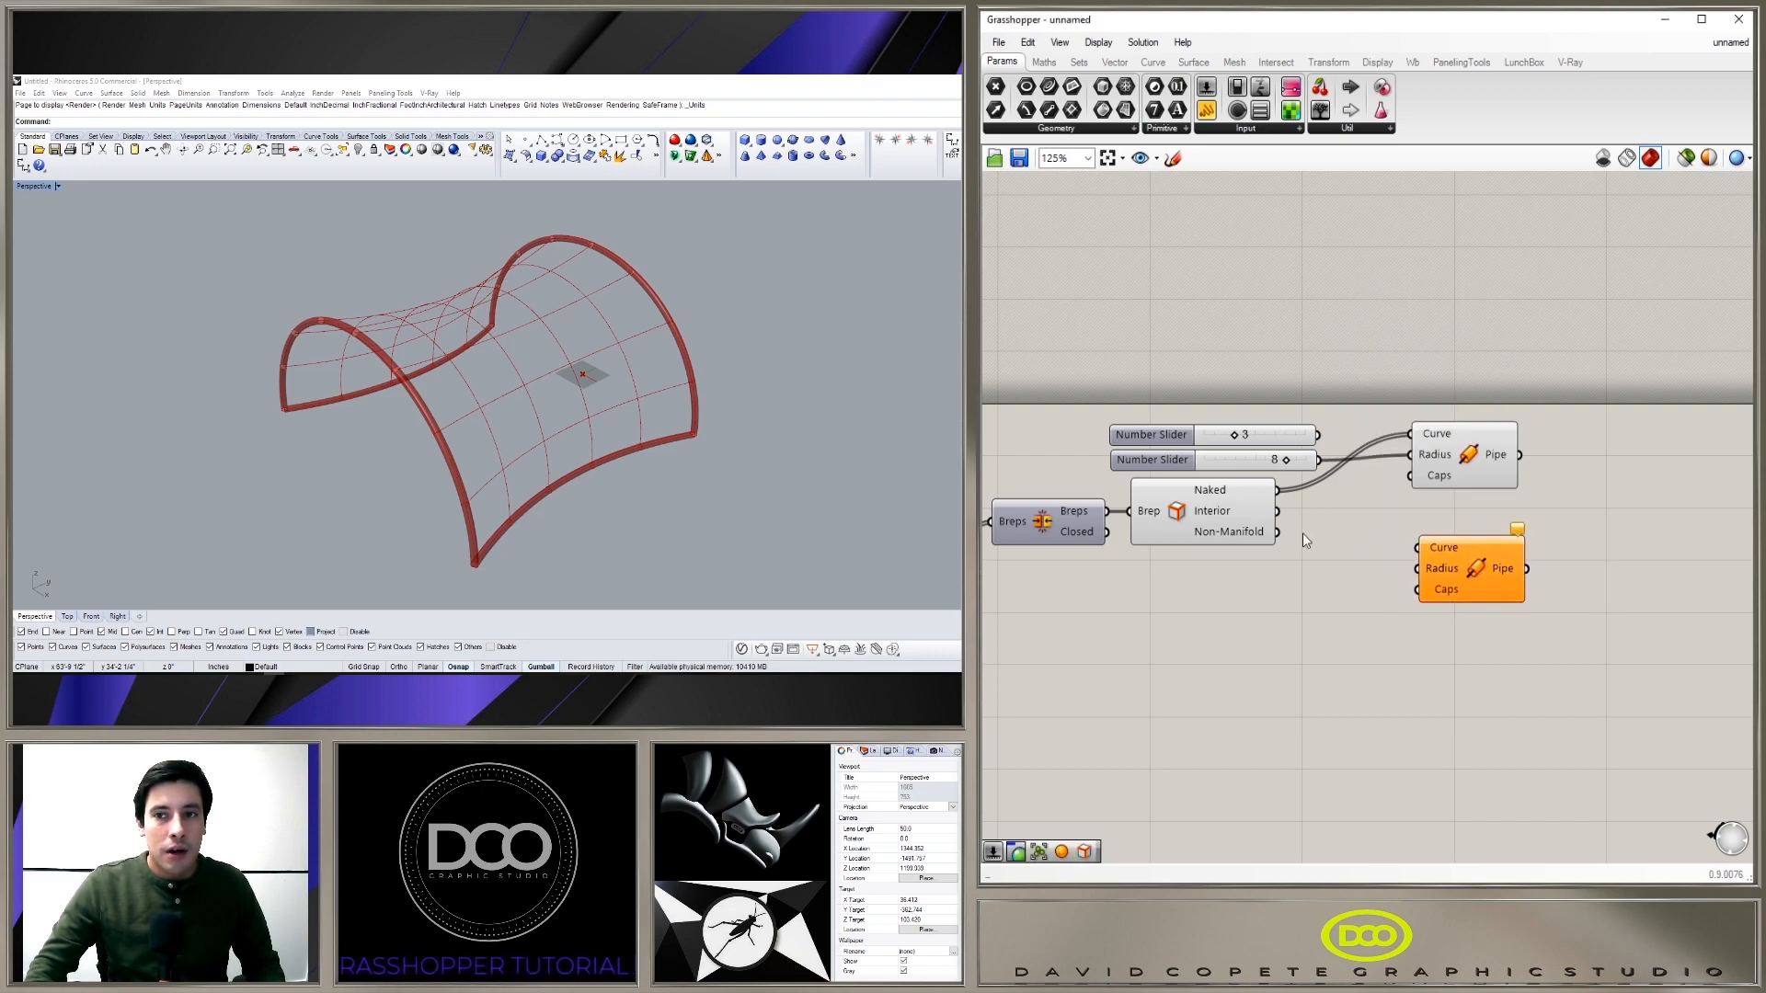
Step: Connect the Interior edges to the second Pipe's Curve input, move the slider of 3 below Brep Edges and connect it to the Radius input
{"action": "left_click", "coordinate": [1209, 515]}
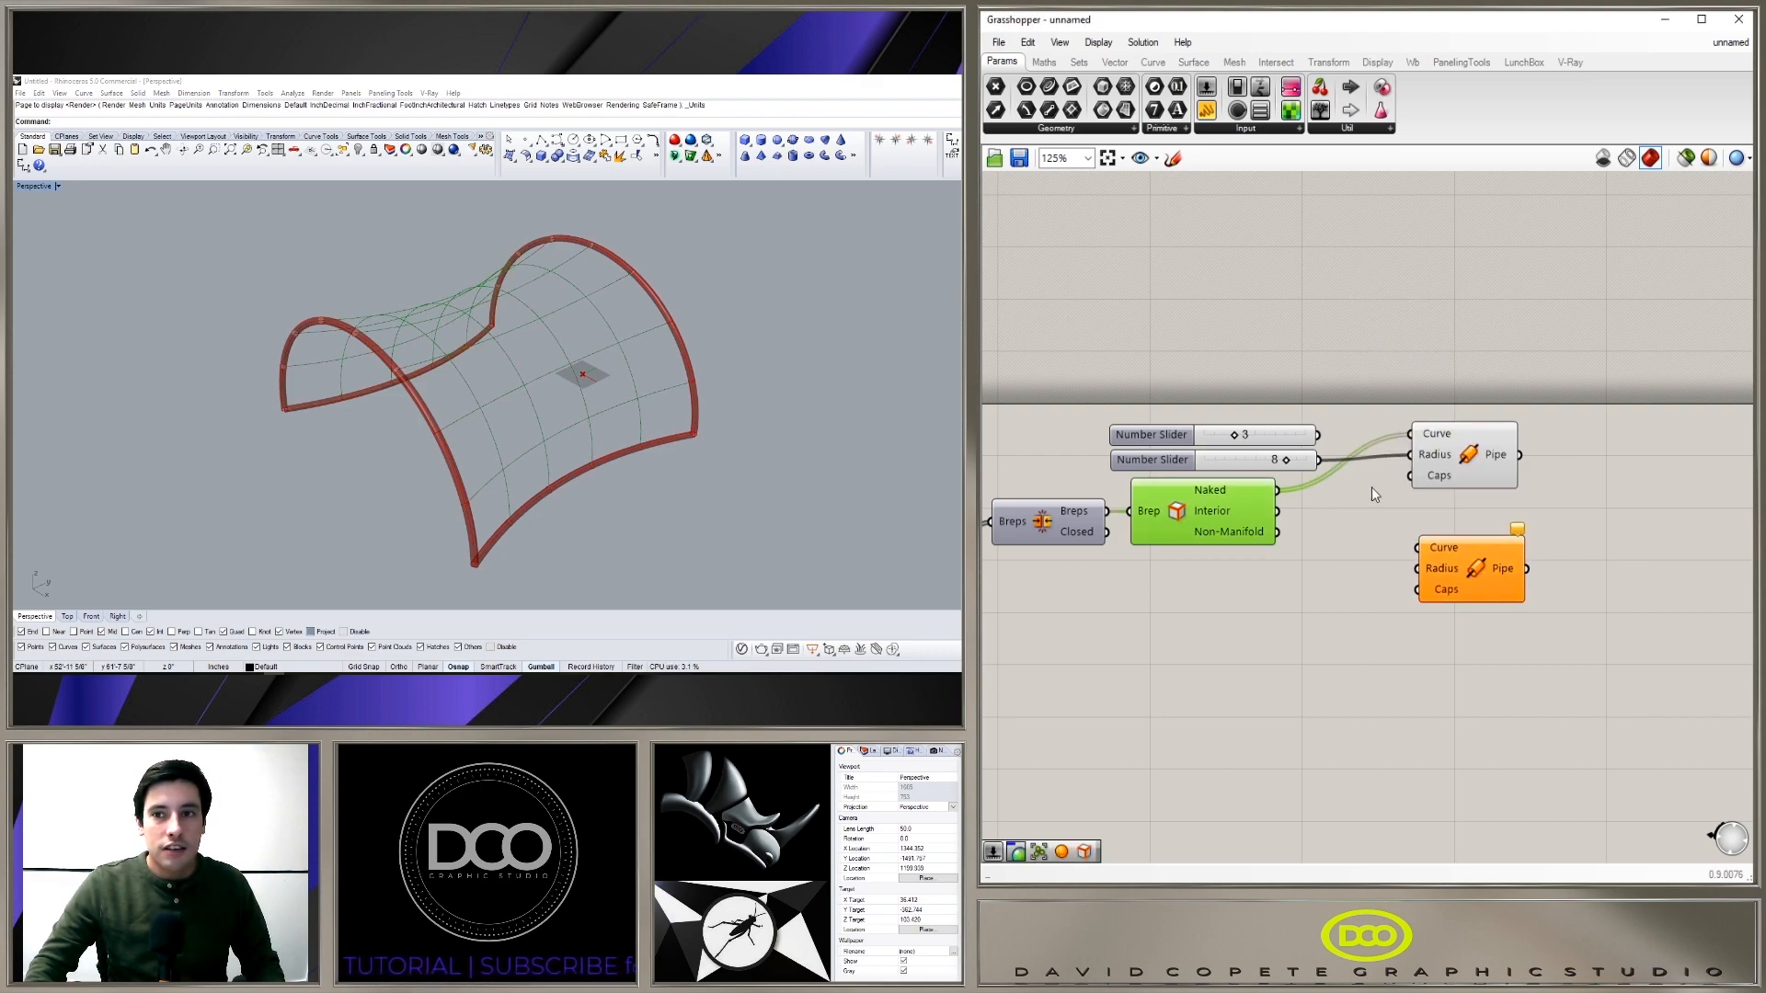
{"action": "left_click_drag", "start_coordinate": [1278, 513], "coordinate": [1434, 546]}
{"action": "left_click", "coordinate": [1437, 562]}
{"action": "left_click_drag", "start_coordinate": [1149, 443], "coordinate": [1157, 593]}
{"action": "left_click_drag", "start_coordinate": [1325, 583], "coordinate": [1449, 556]}
{"action": "left_click", "coordinate": [1449, 558]}
{"action": "left_click", "coordinate": [1443, 670]}
{"action": "right_click_drag", "start_coordinate": [690, 432], "coordinate": [821, 454]}
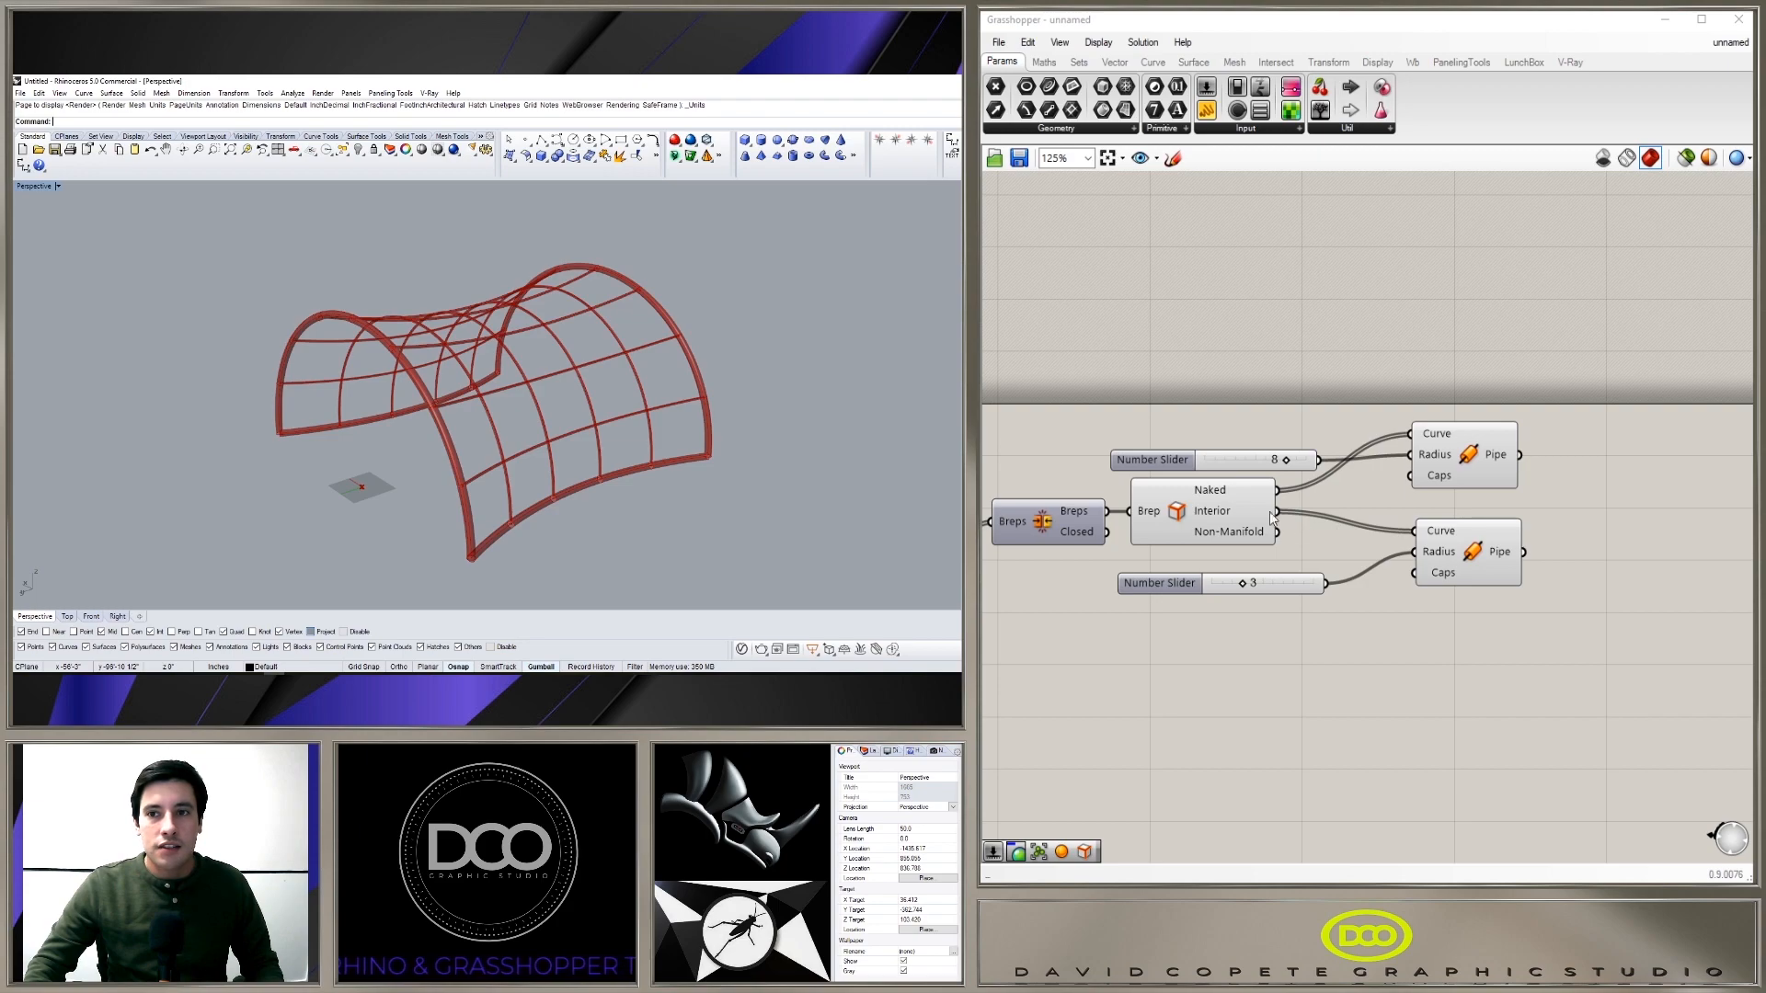
{"action": "left_click", "coordinate": [1451, 633]}
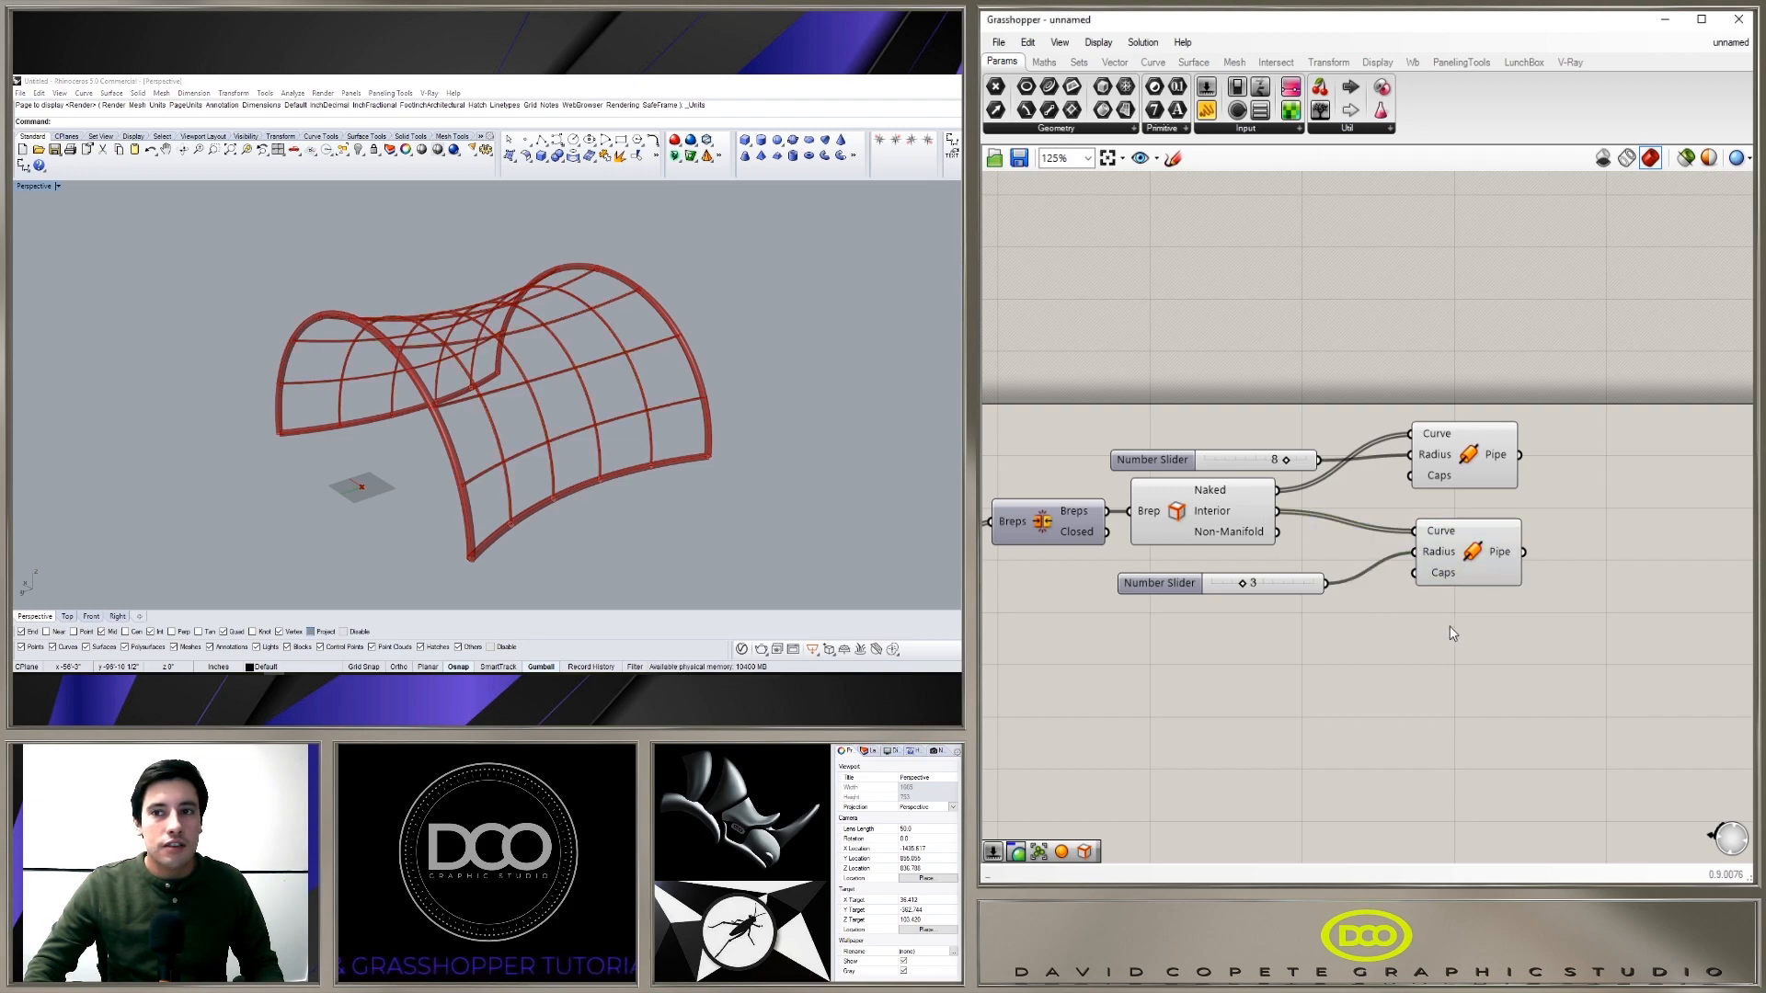
Step: Set the Caps input of both Pipe components to Round
{"action": "right_click", "coordinate": [1424, 478]}
{"action": "left_click", "coordinate": [1508, 662]}
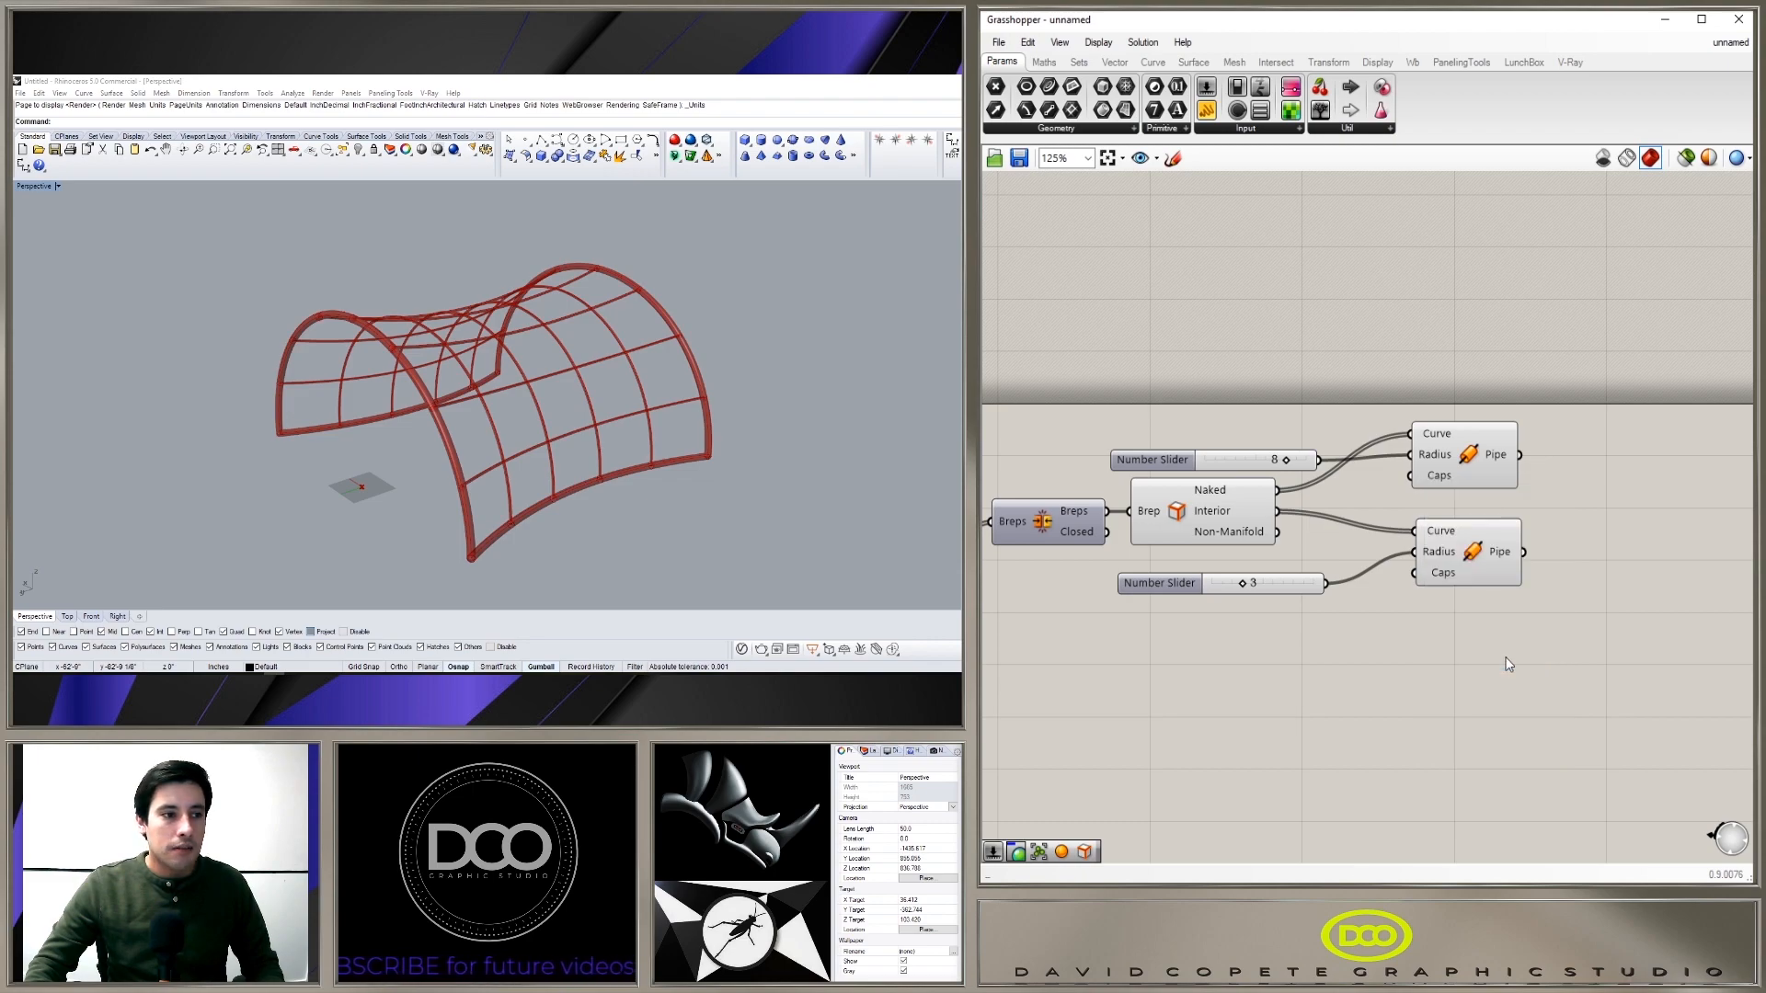
{"action": "right_click", "coordinate": [1439, 585]}
{"action": "left_click", "coordinate": [1475, 717]}
Step: Examine the corner ends and joints of the piped frame up close and from several angles
{"action": "scroll", "coordinate": [583, 417], "scroll_direction": "up", "scroll_amount": 5}
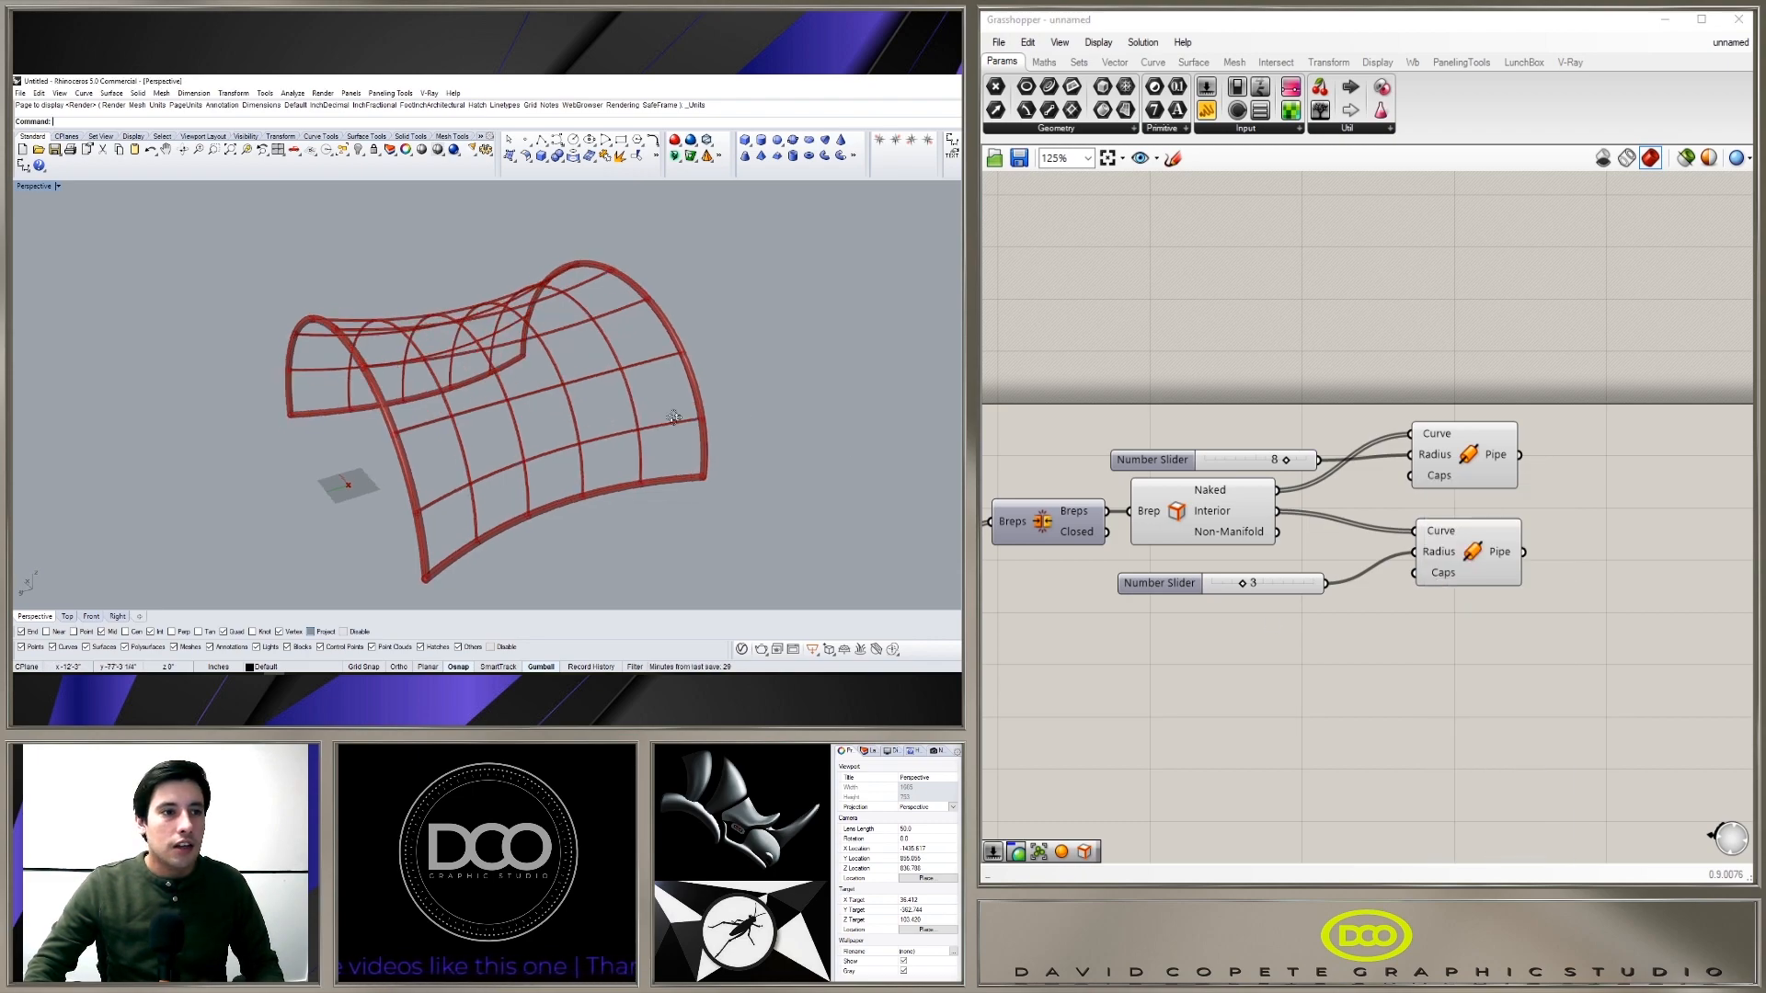
{"action": "scroll", "coordinate": [582, 417], "scroll_direction": "up", "scroll_amount": 10}
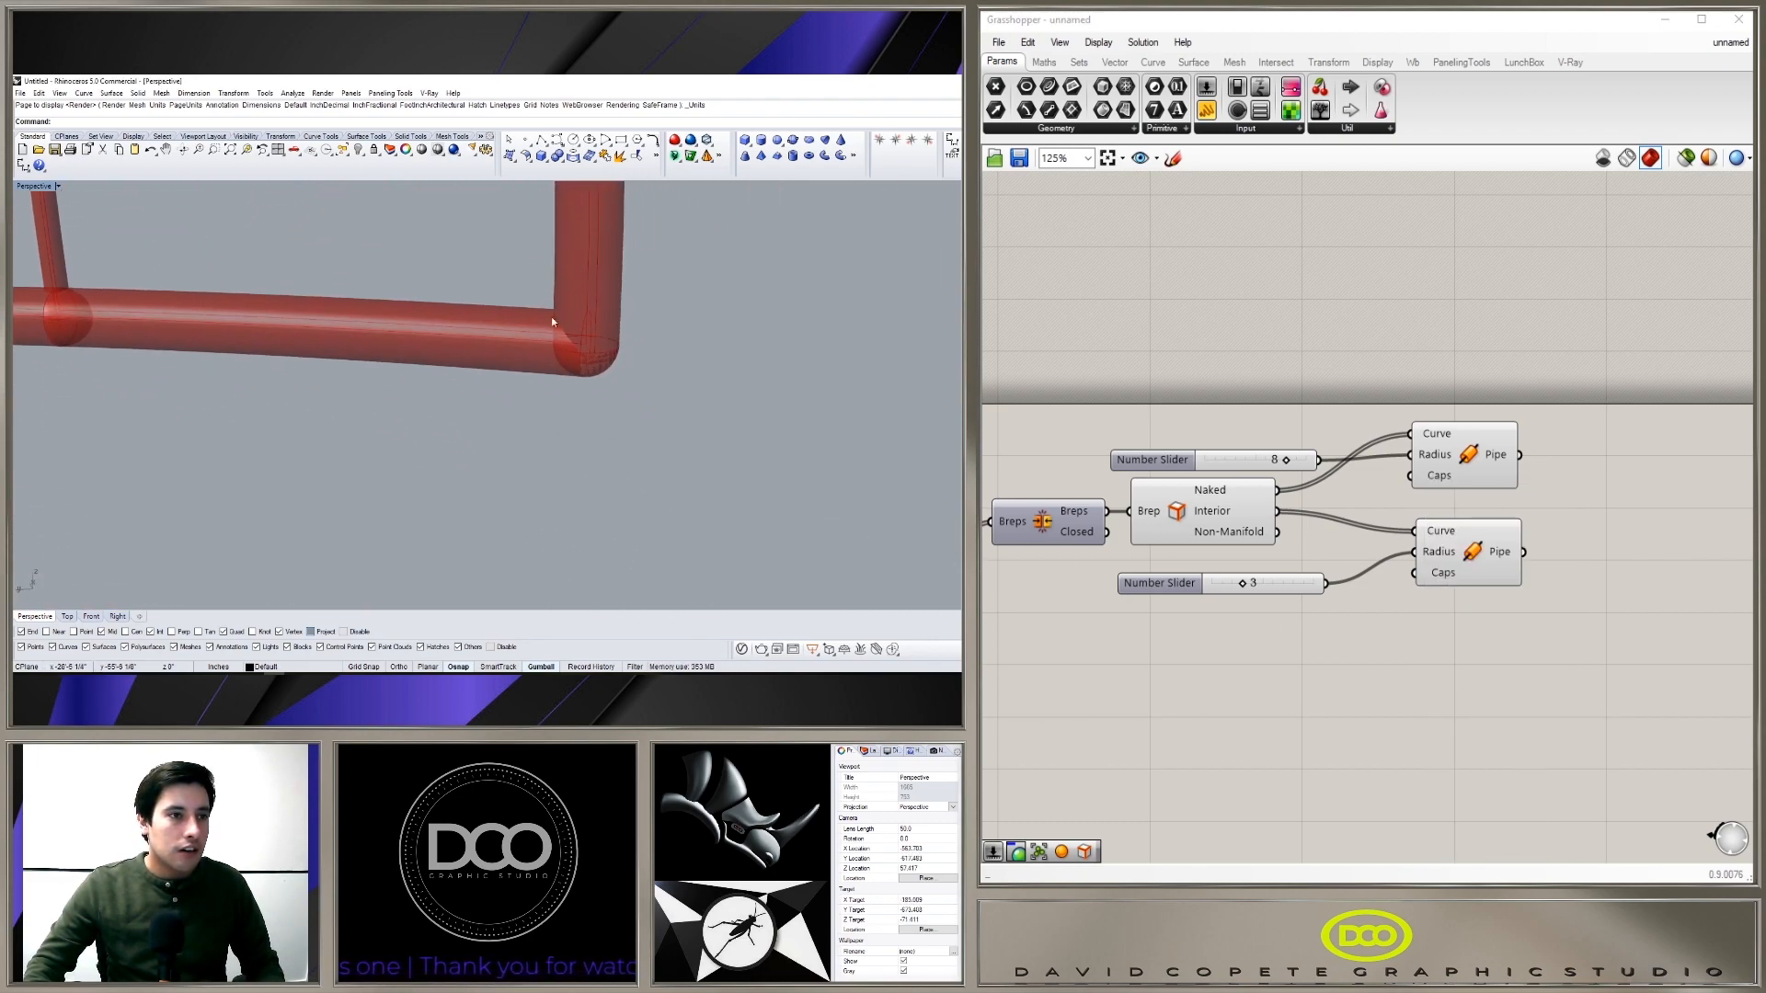
{"action": "scroll", "coordinate": [576, 317], "scroll_direction": "down", "scroll_amount": 15}
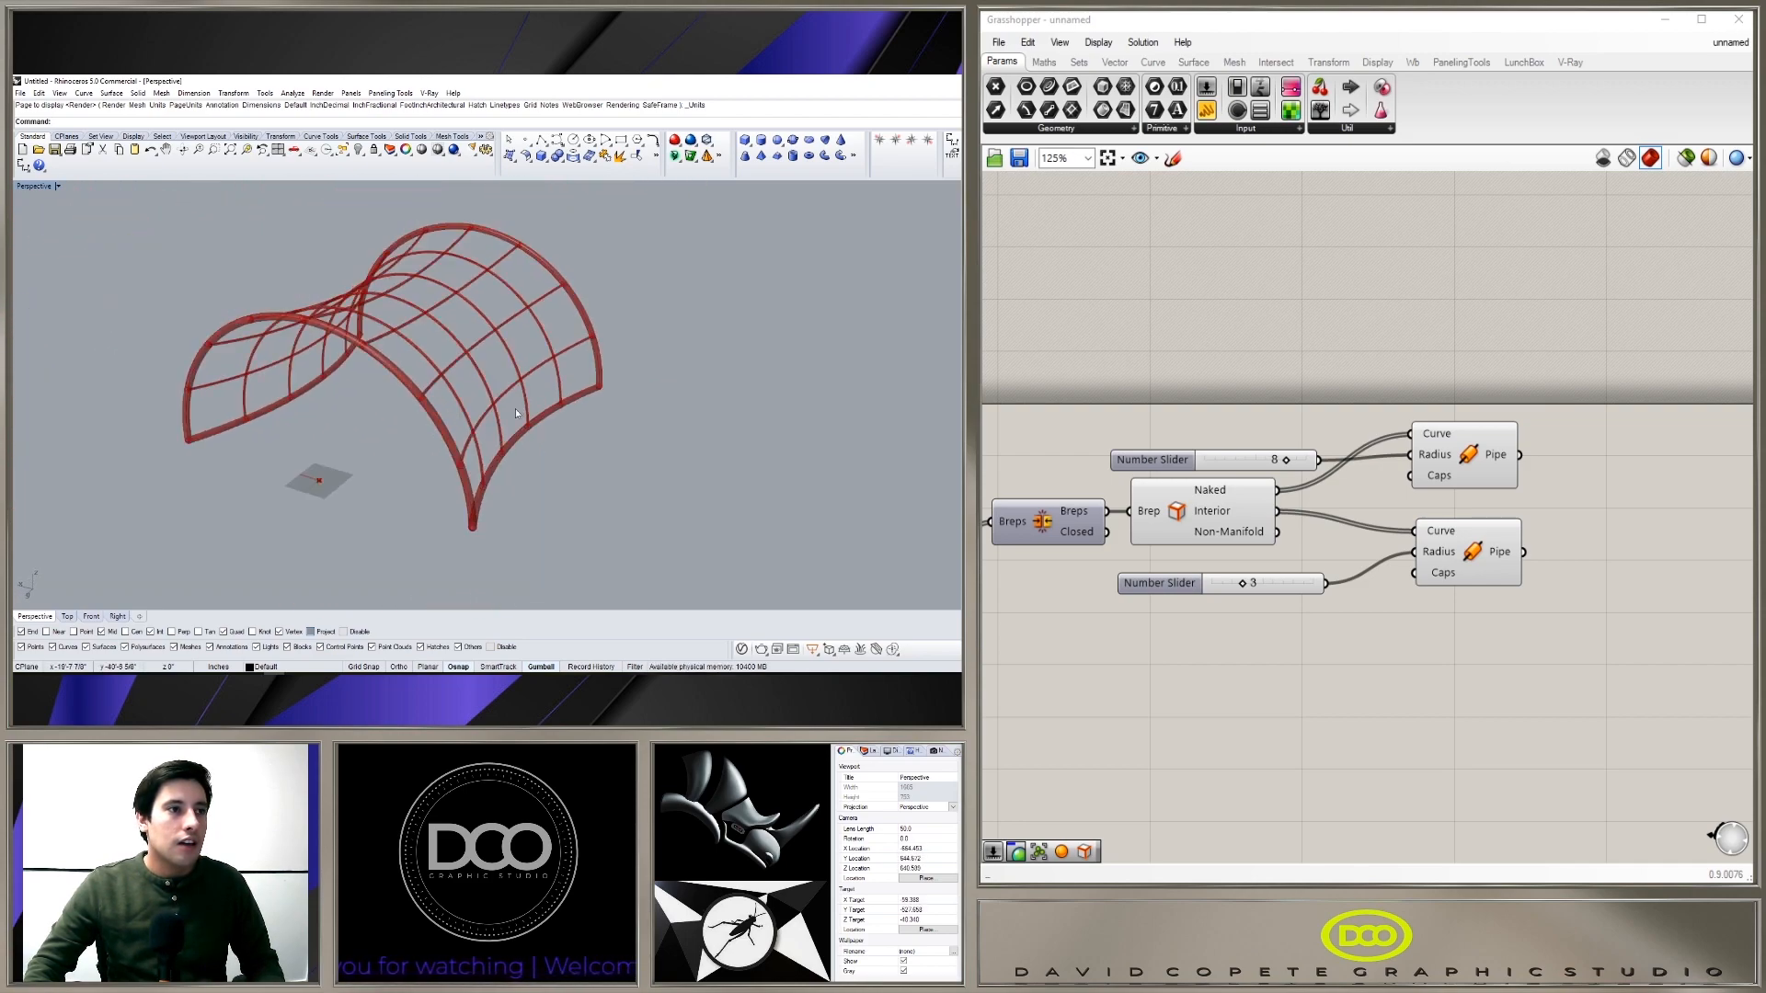
{"action": "right_click_drag", "start_coordinate": [447, 384], "coordinate": [478, 401]}
{"action": "scroll", "coordinate": [478, 402], "scroll_direction": "up", "scroll_amount": 1}
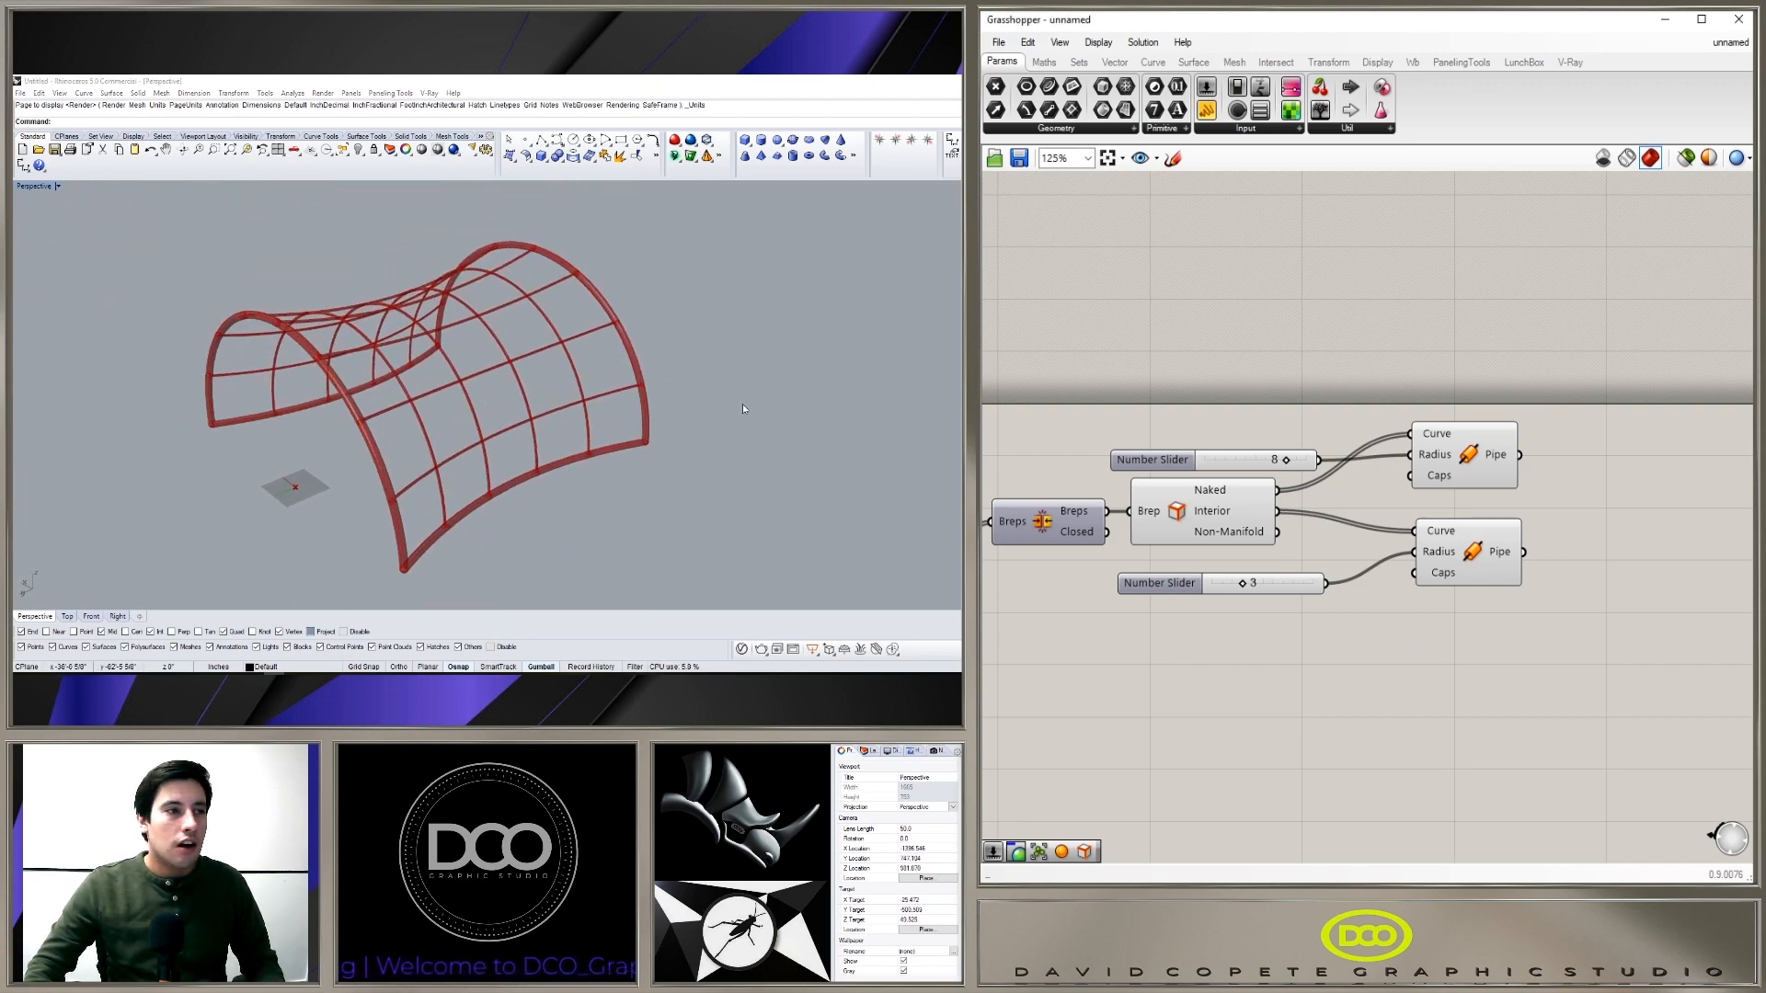
{"action": "right_click_drag", "start_coordinate": [462, 488], "coordinate": [390, 451]}
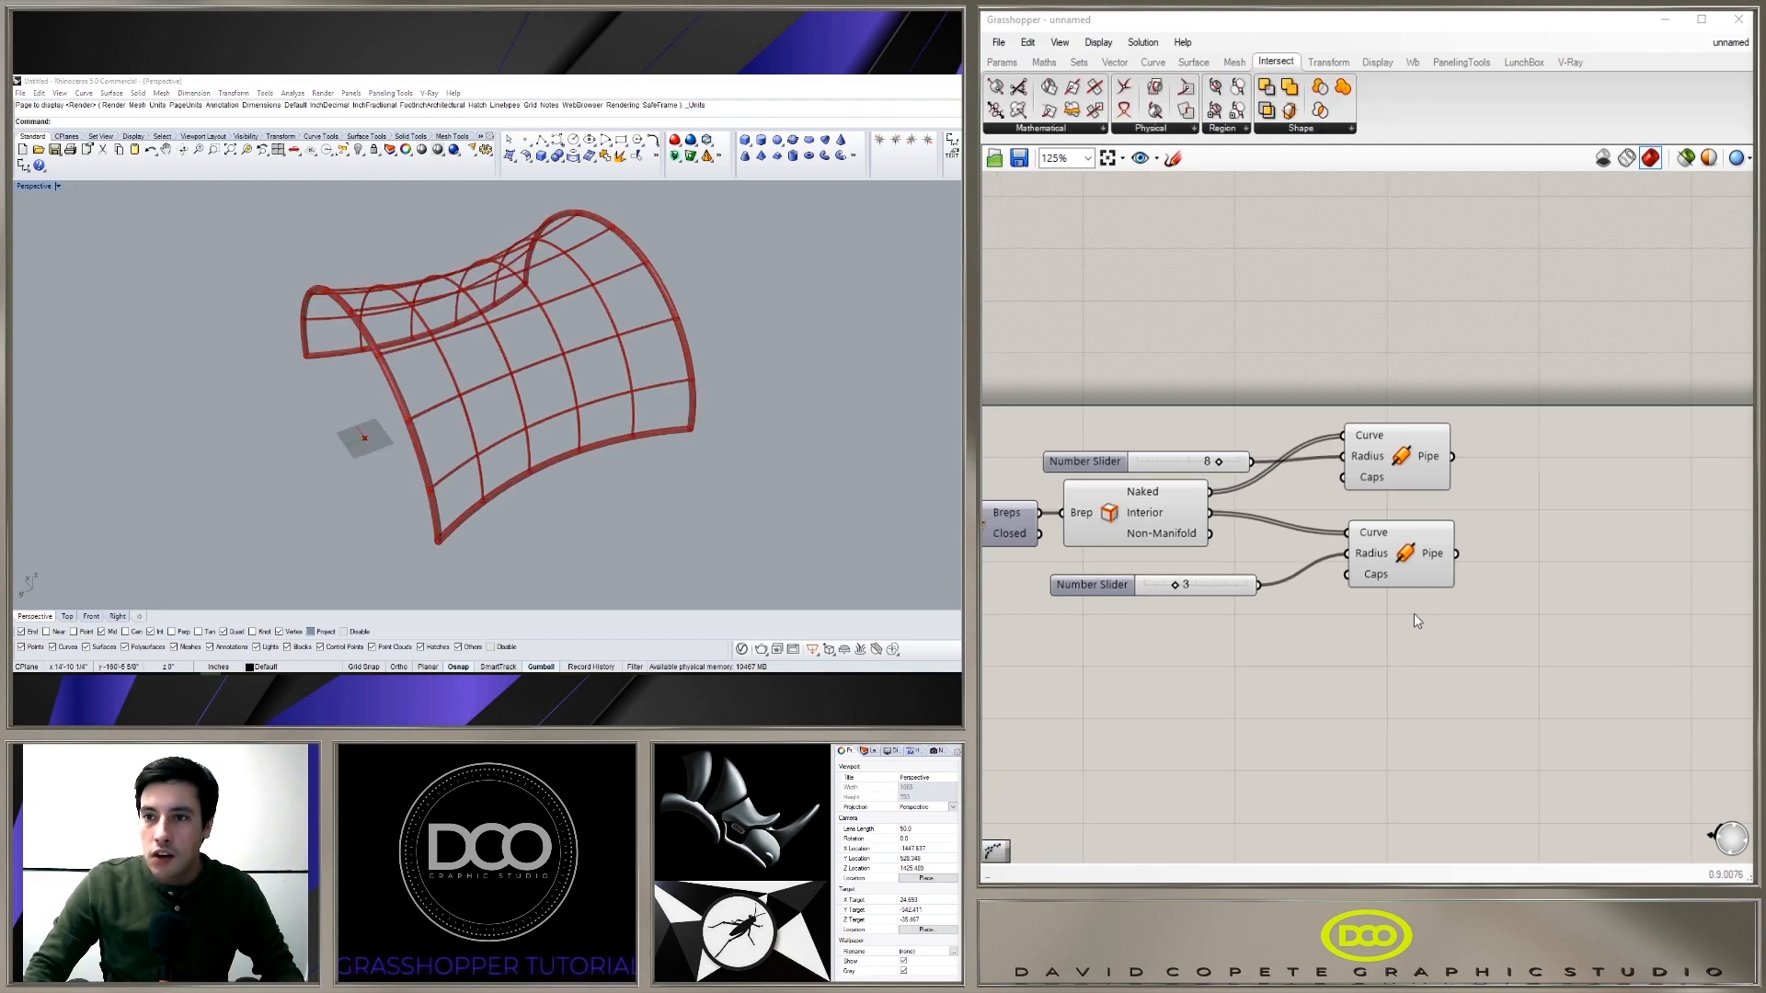
{"action": "left_click", "coordinate": [1414, 615]}
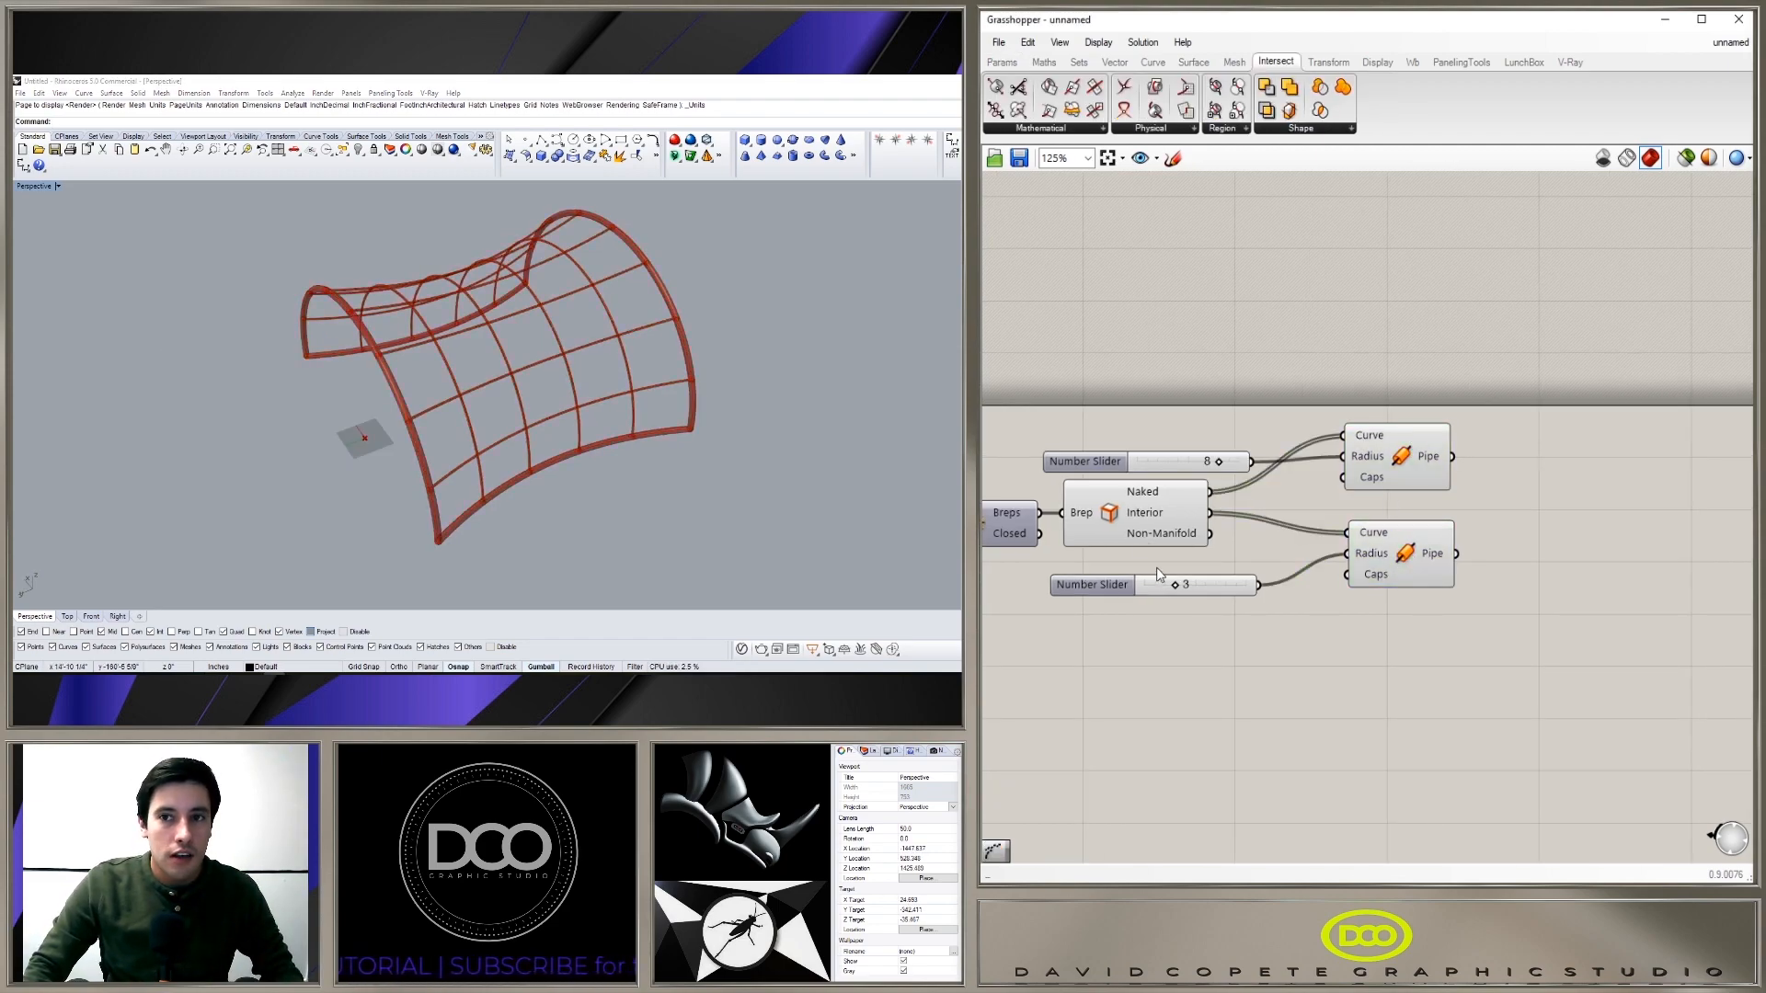
{"action": "left_click", "coordinate": [1145, 540]}
{"action": "scroll", "coordinate": [463, 397], "scroll_direction": "up", "scroll_amount": 3}
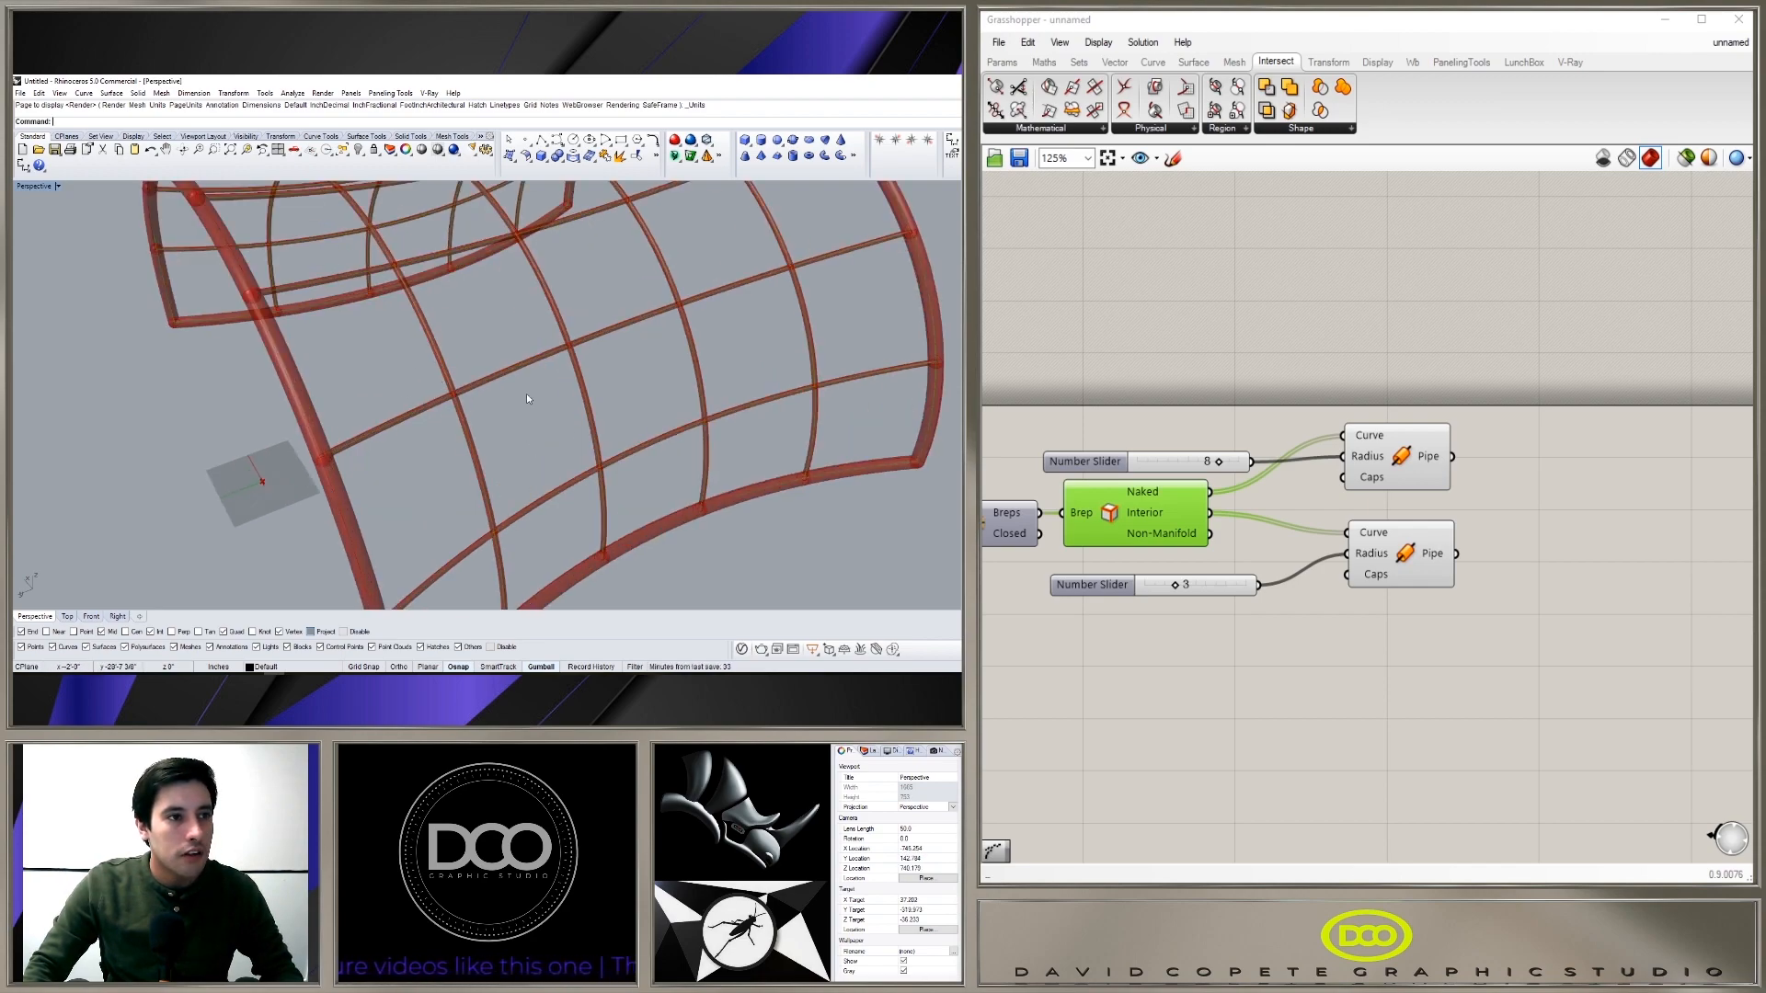
Step: Turn off the preview of both Pipe components so only the Brep Edges curves display
{"action": "left_click", "coordinate": [1400, 509]}
{"action": "left_click", "coordinate": [1393, 474]}
{"action": "left_click_drag", "start_coordinate": [1486, 665], "coordinate": [1389, 440]}
{"action": "middle_click", "coordinate": [1454, 426]}
{"action": "left_click", "coordinate": [1454, 428]}
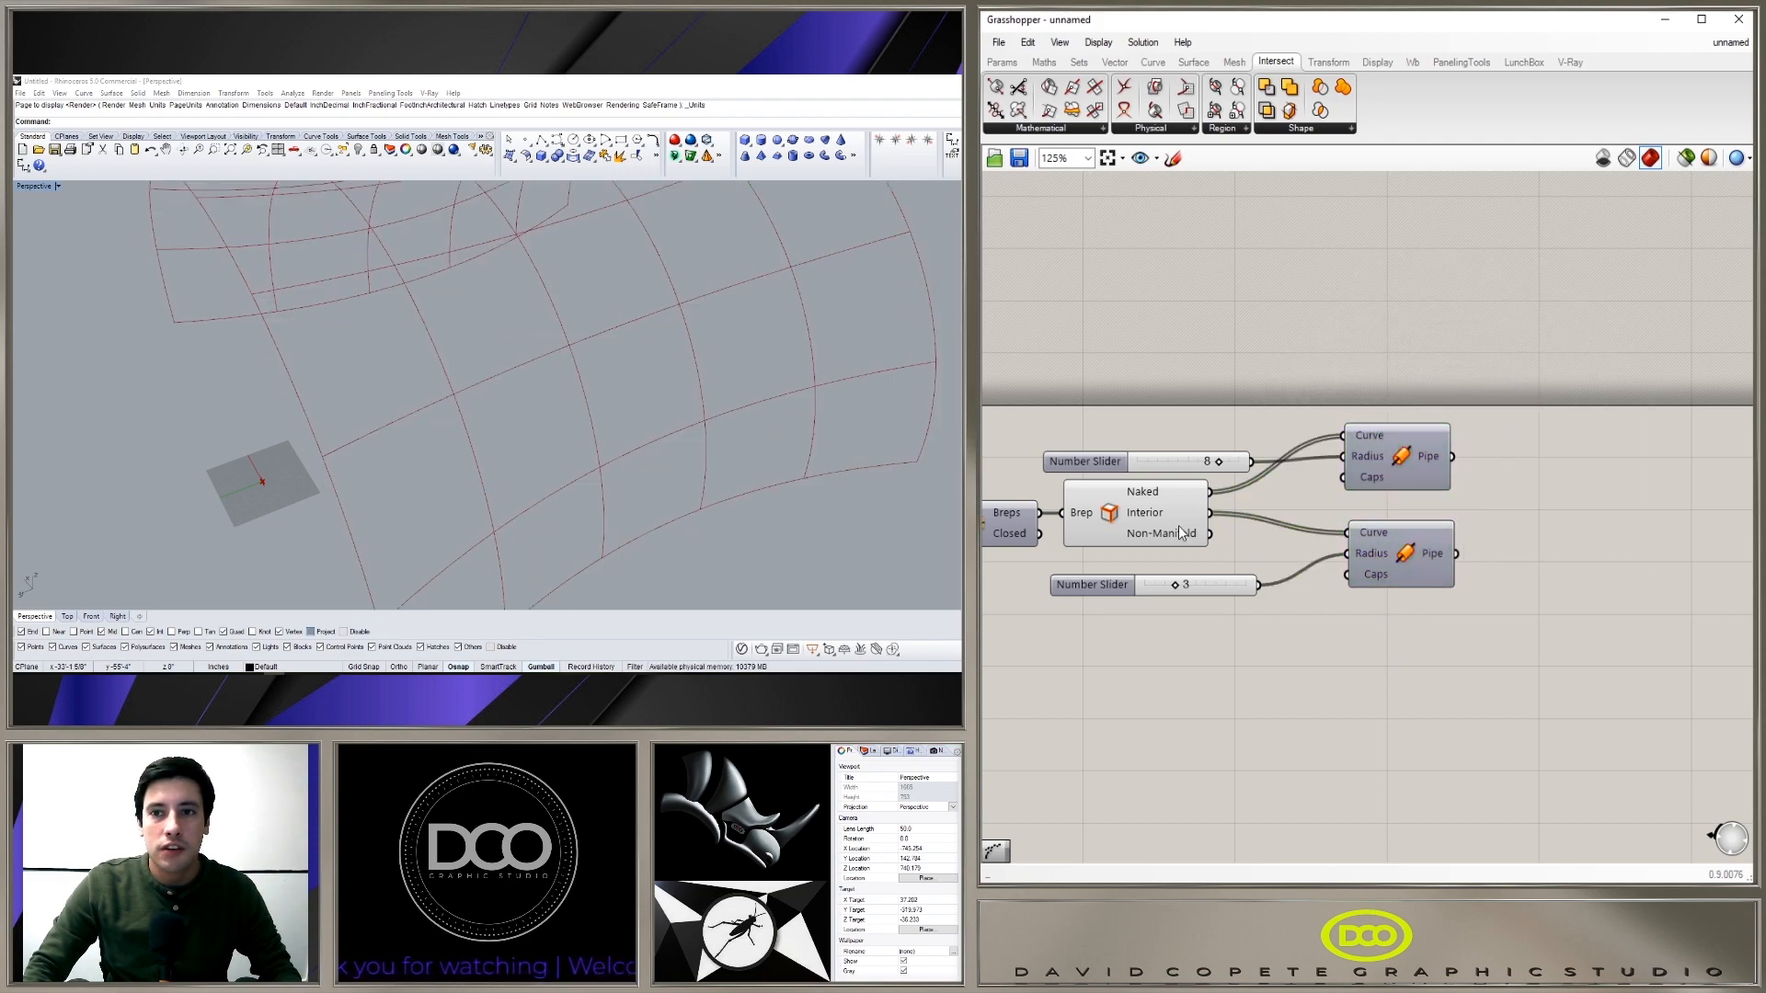
{"action": "right_click_drag", "start_coordinate": [741, 391], "coordinate": [605, 410]}
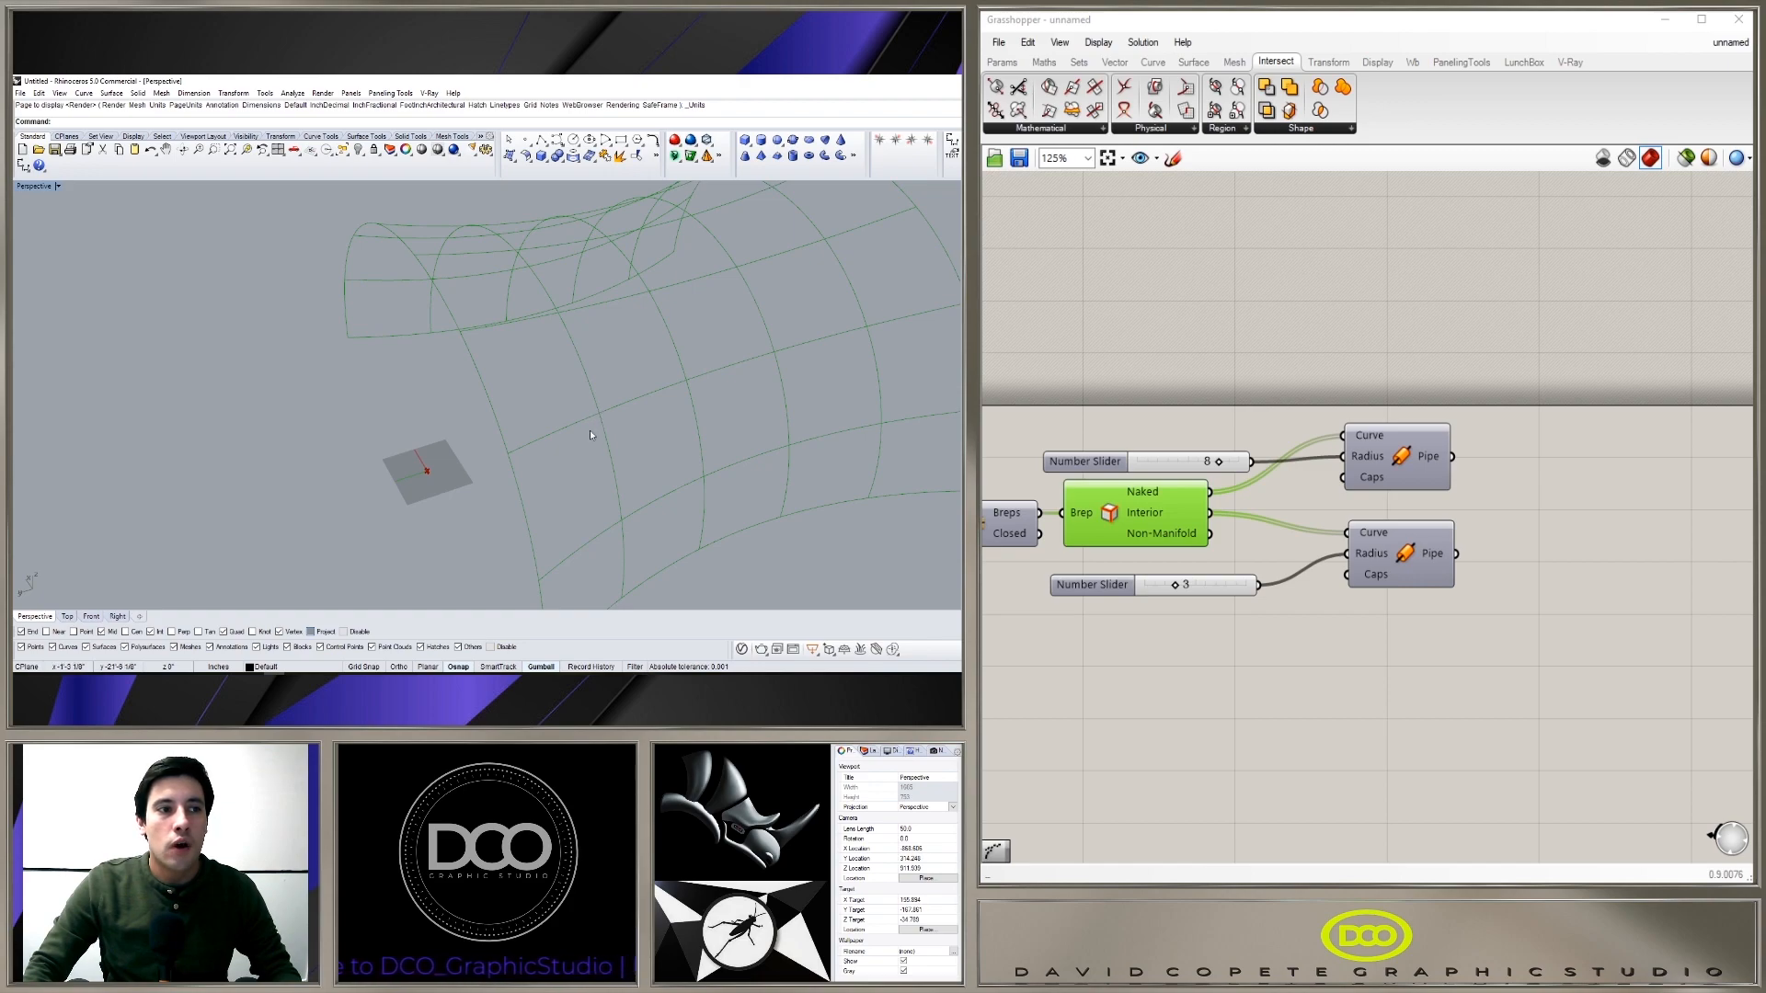
{"action": "left_click", "coordinate": [1393, 688]}
{"action": "mouse_move", "coordinate": [1135, 515]}
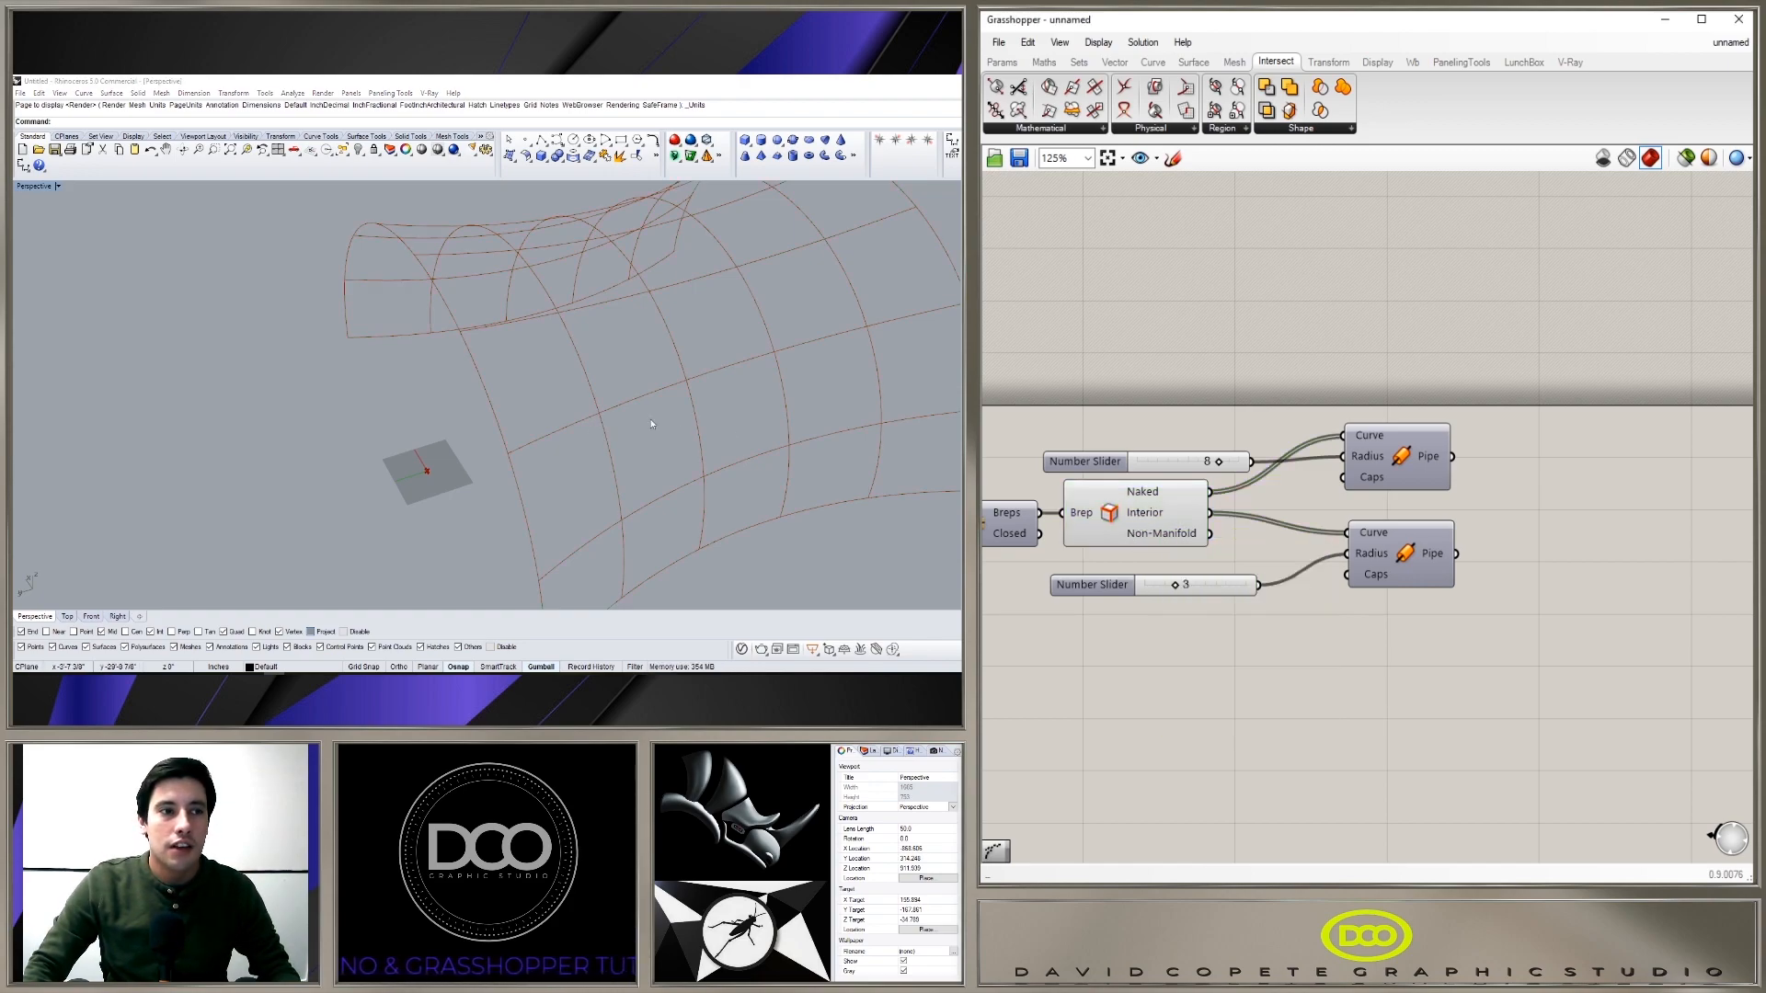
Step: Add a Curve parameter below the Brep Edges component and connect the Interior edges output to it
{"action": "double_click", "coordinate": [1218, 658]}
{"action": "type", "text": "curve"}
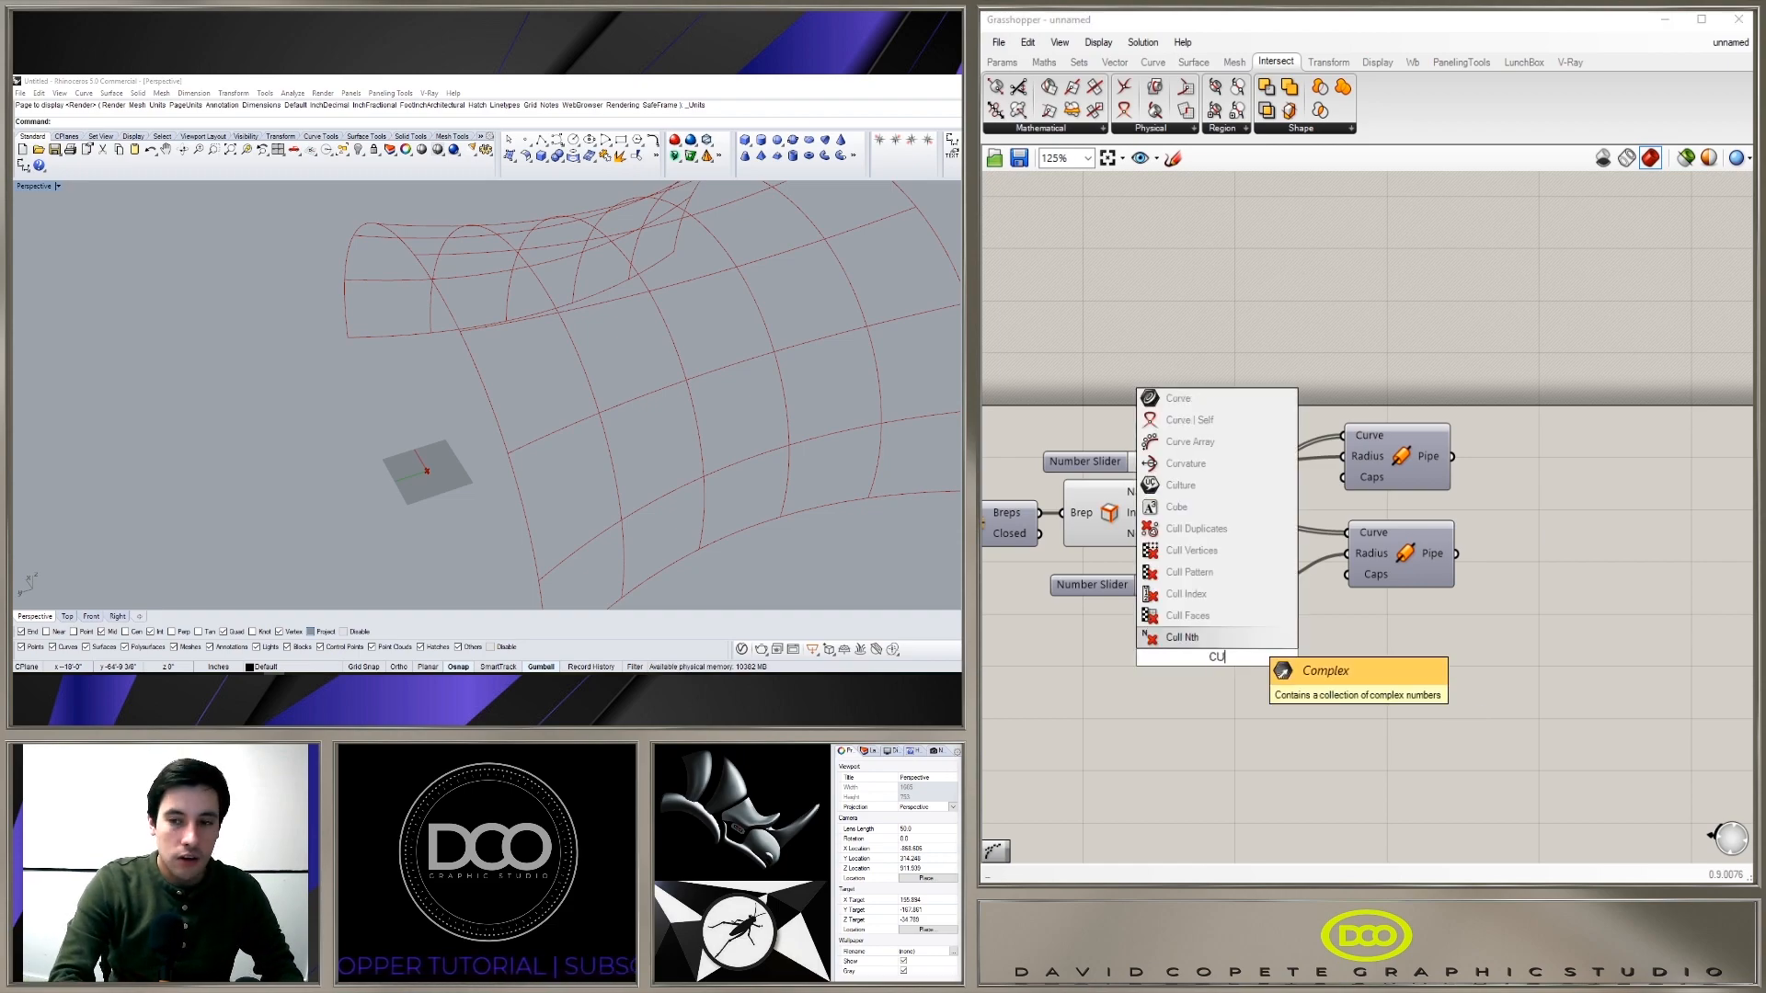
{"action": "key", "text": "Return"}
{"action": "left_click_drag", "start_coordinate": [1214, 647], "coordinate": [1231, 647]}
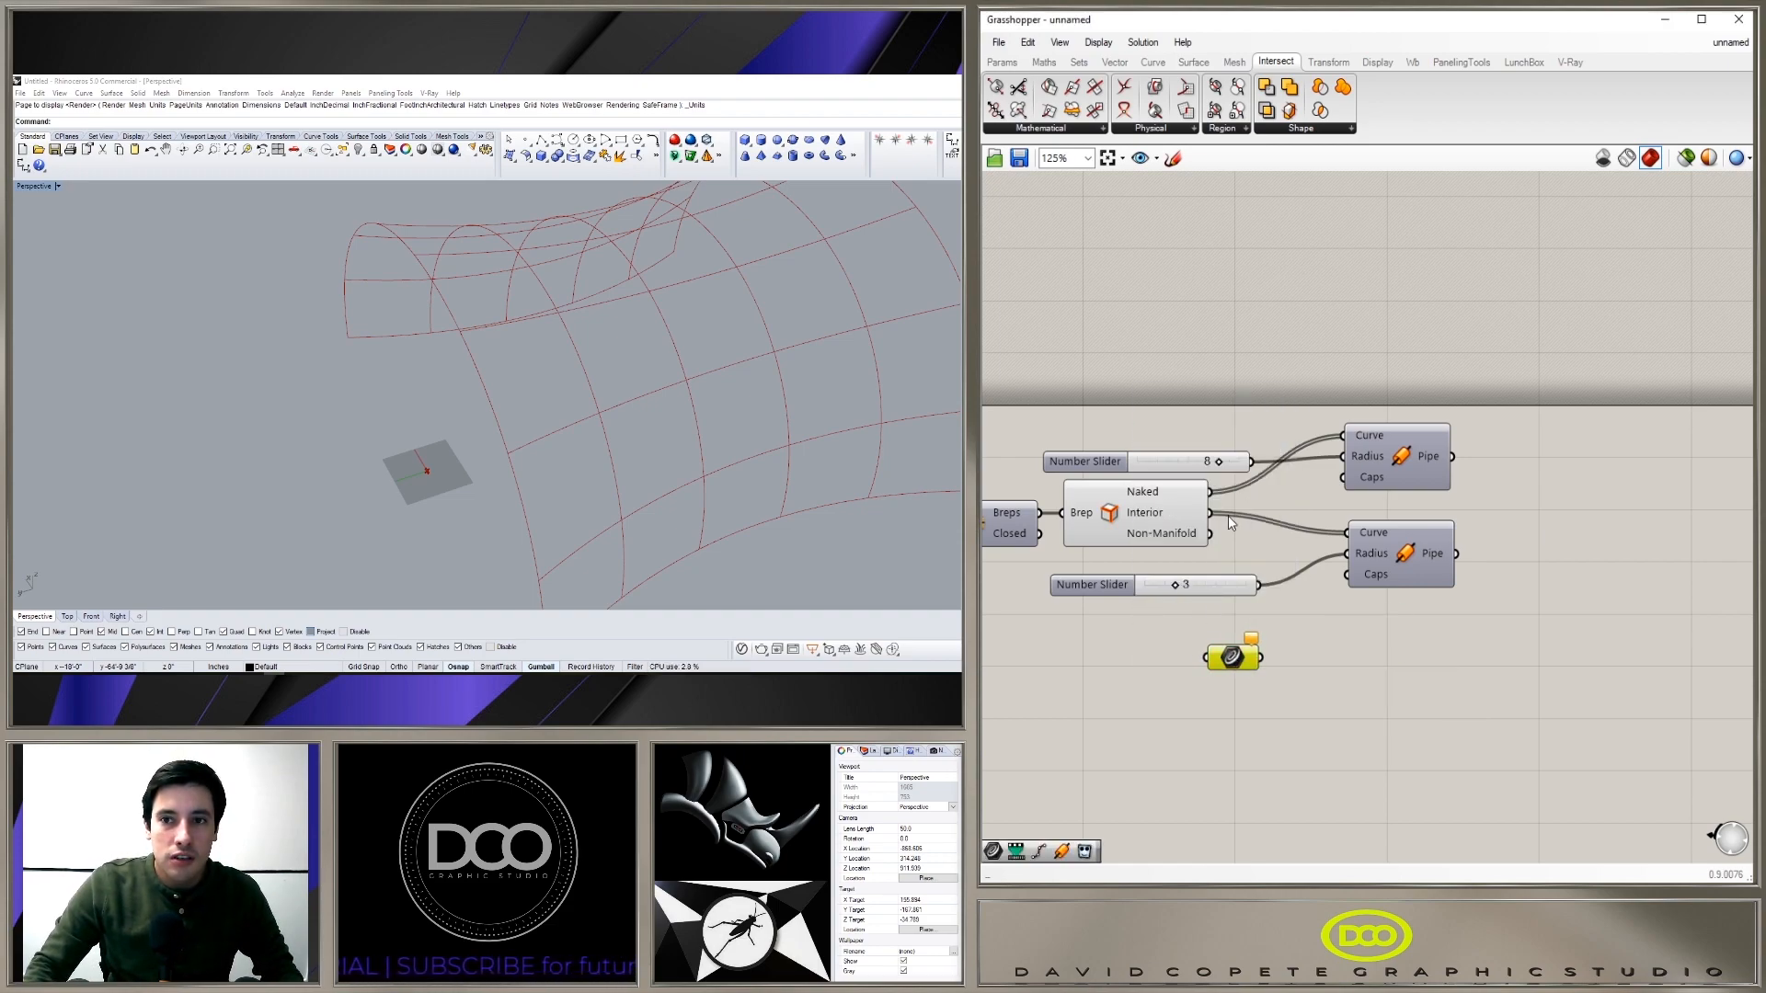
{"action": "left_click_drag", "start_coordinate": [1211, 513], "coordinate": [1207, 656]}
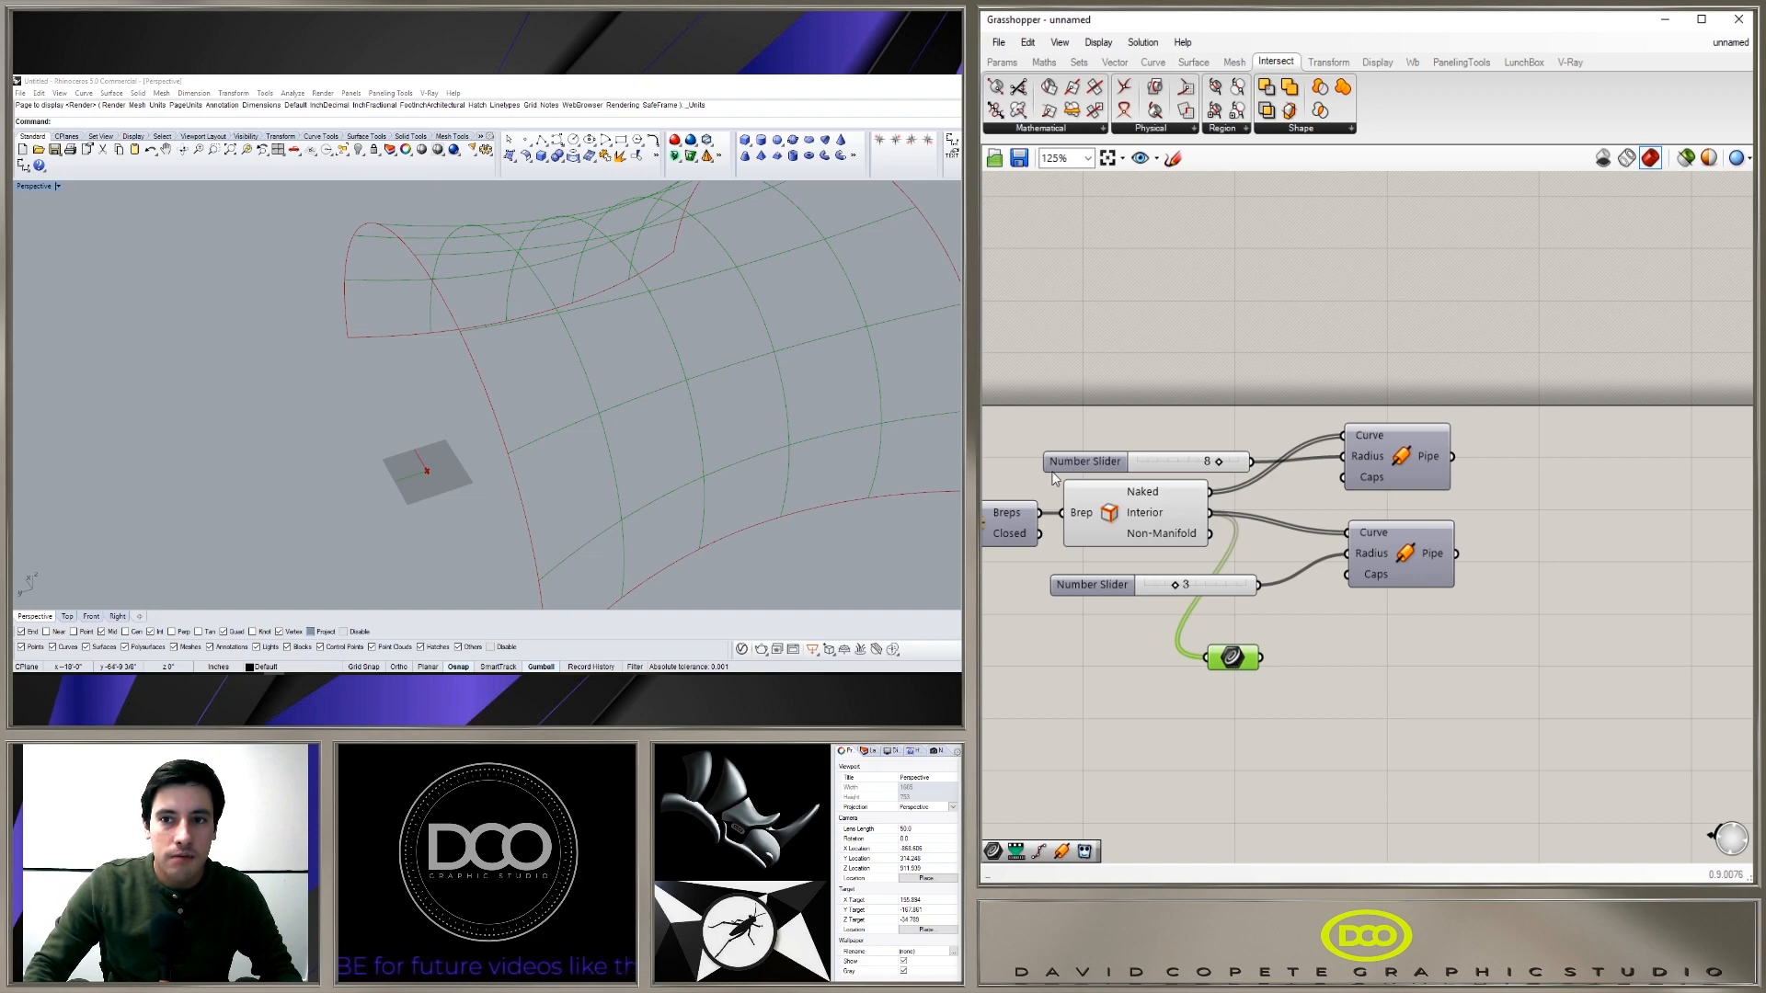
Step: Turn off the preview of the Brep Edges component so only the Curve parameter's interior edges display
{"action": "left_click", "coordinate": [1123, 506]}
{"action": "right_click", "coordinate": [1109, 517]}
{"action": "left_click", "coordinate": [1142, 549]}
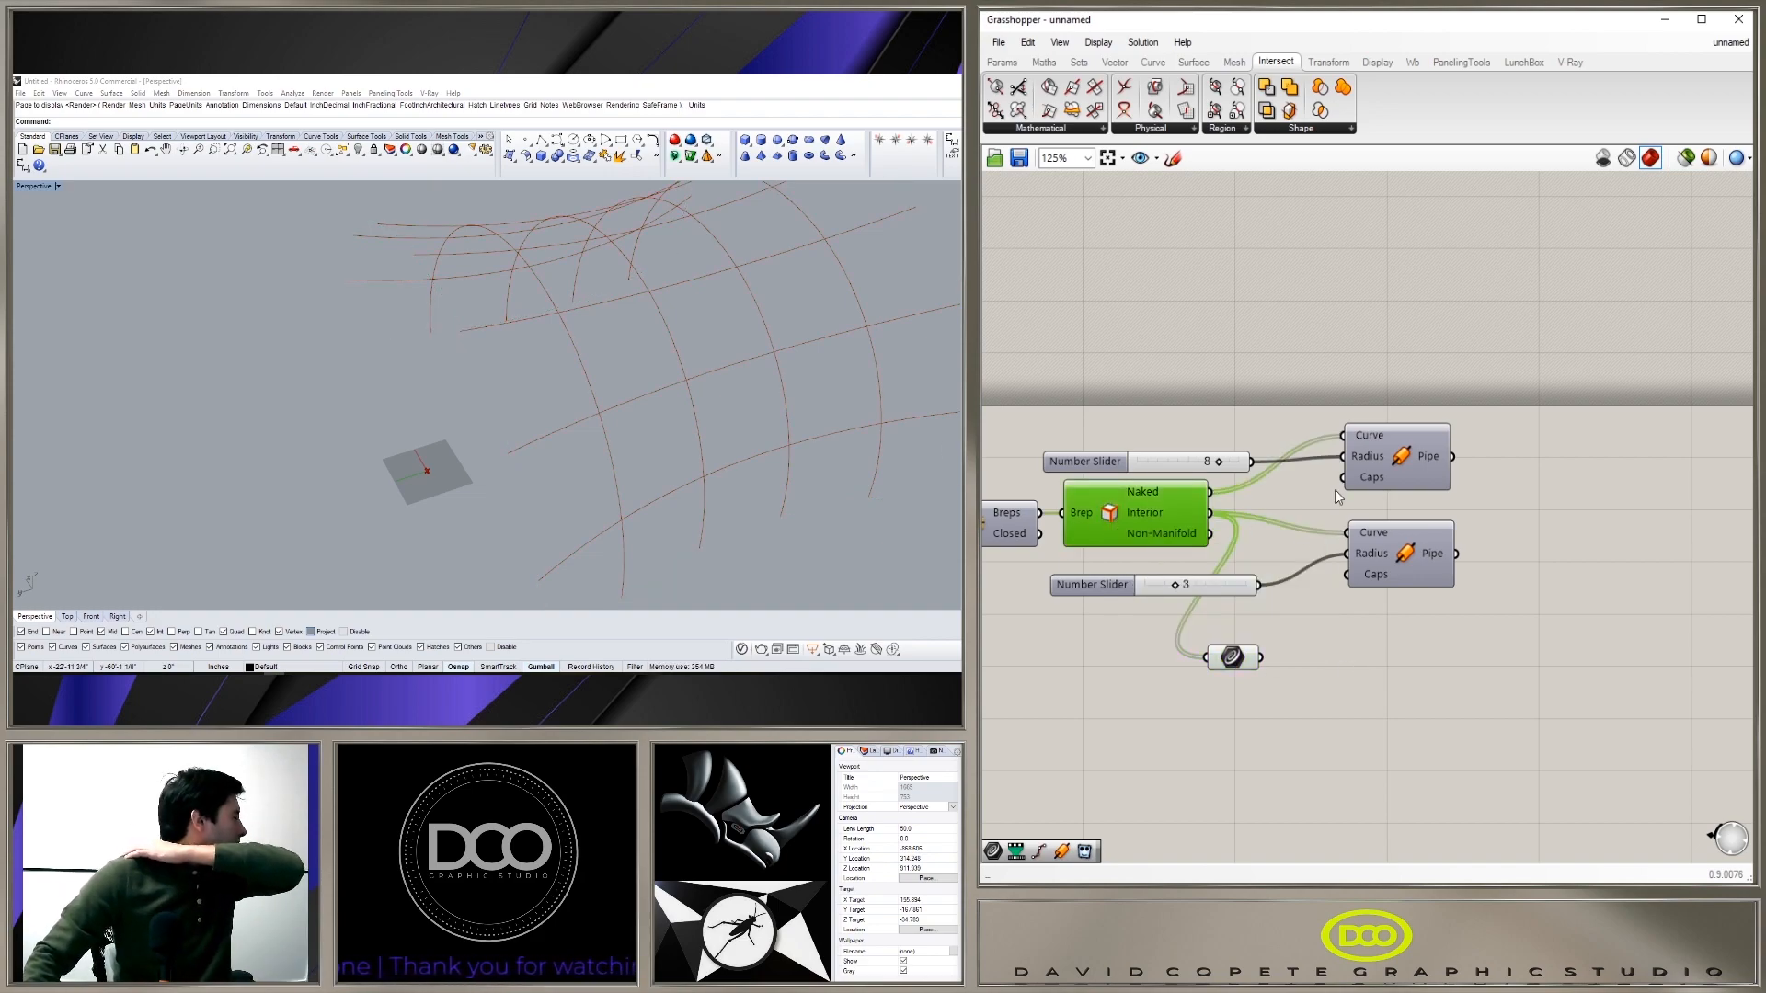
{"action": "left_click", "coordinate": [1376, 698]}
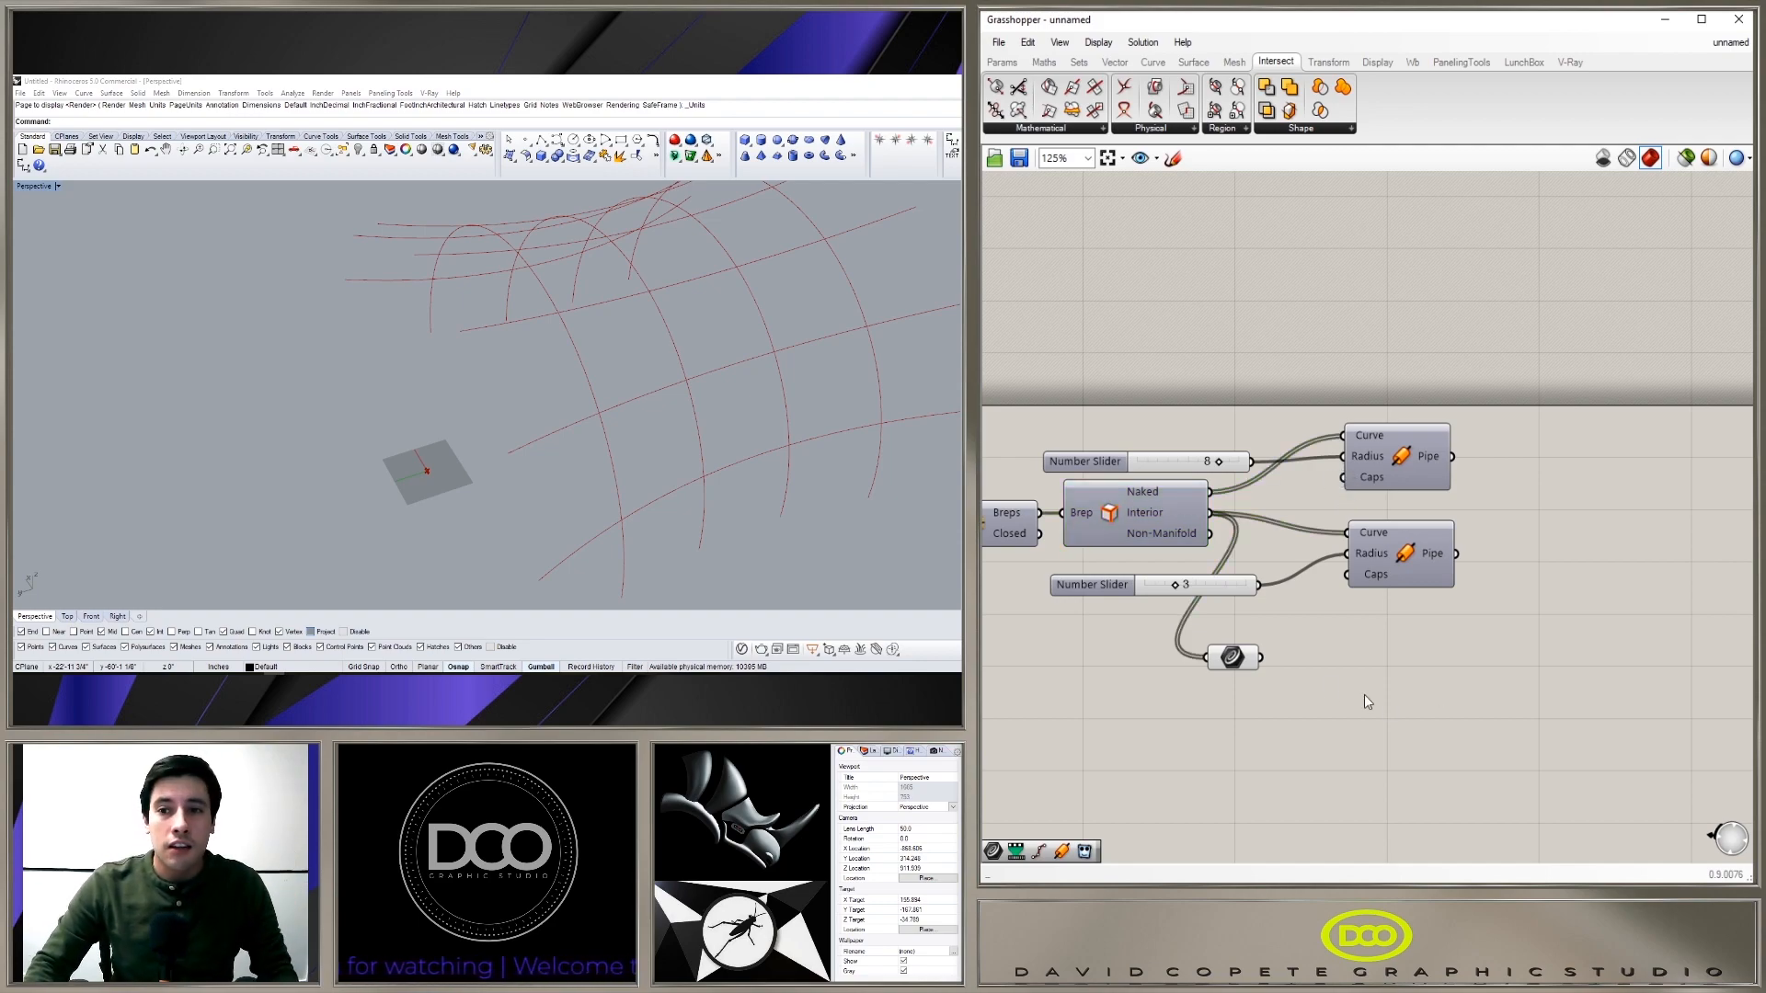
Step: Move the Curve parameter below the Pipes, add a Multiple Curves intersection component beside it and connect the Curve parameter to its Curves input
{"action": "left_click_drag", "start_coordinate": [1232, 663], "coordinate": [1324, 653]}
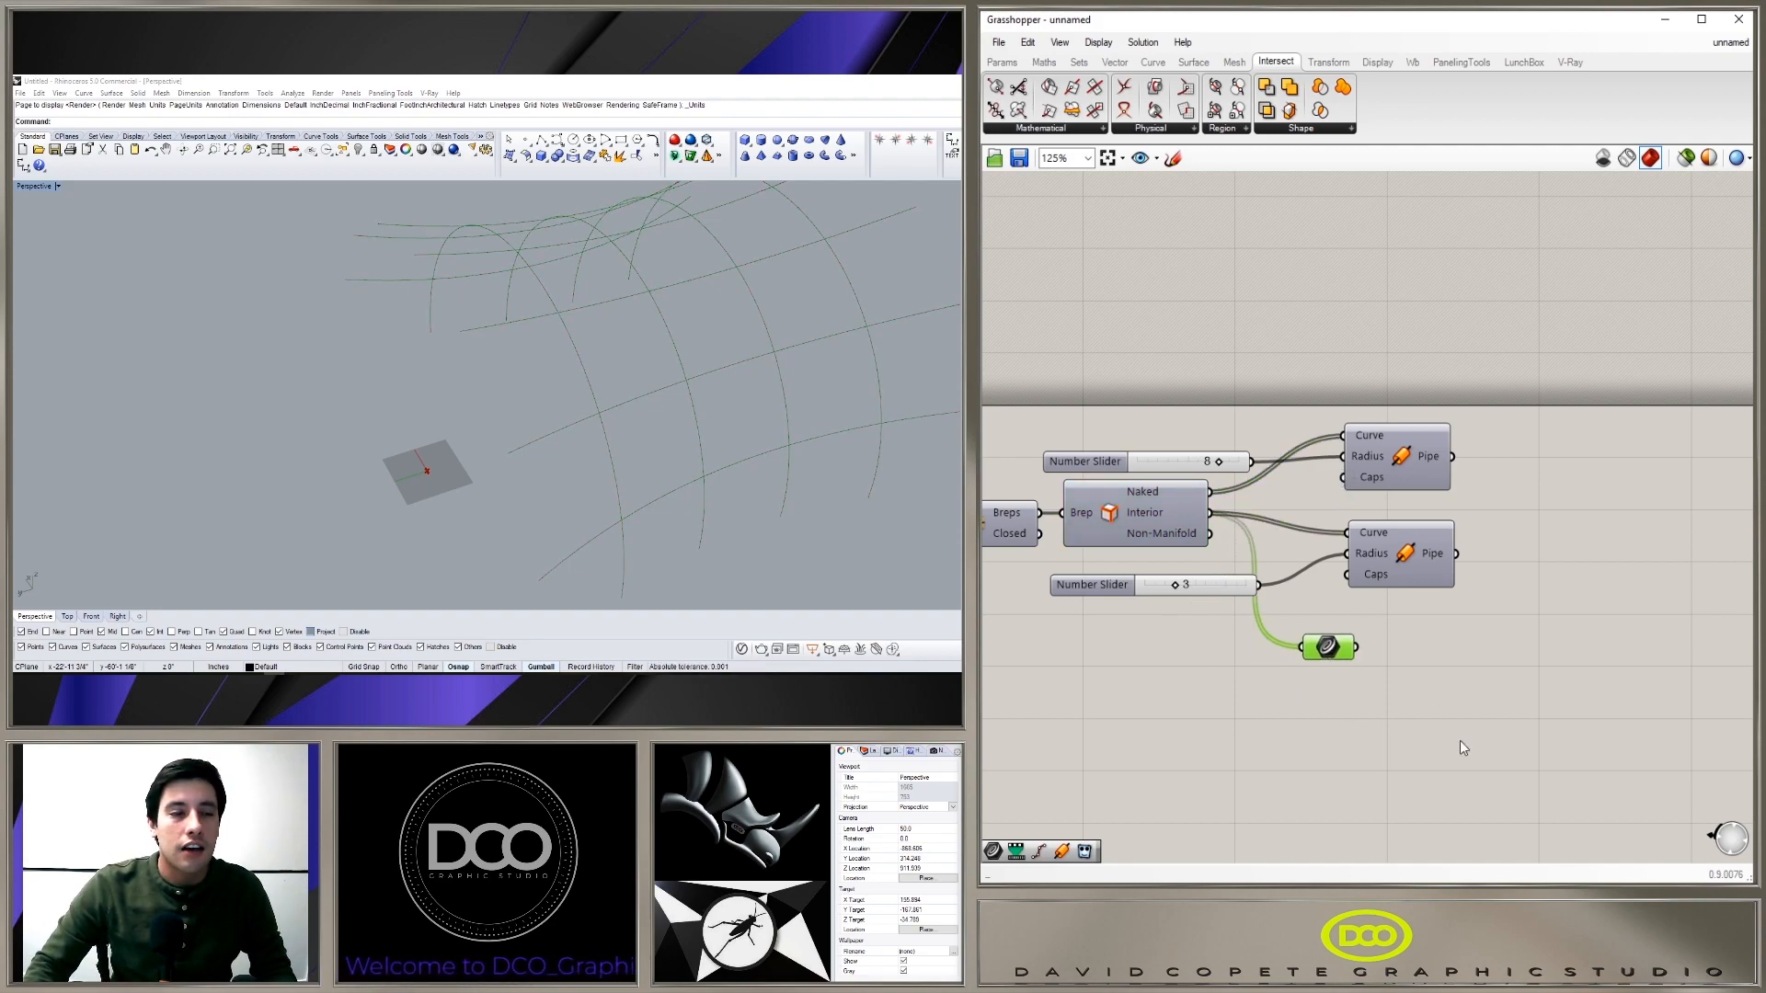
{"action": "left_click", "coordinate": [1459, 742]}
{"action": "right_click_drag", "start_coordinate": [1407, 715], "coordinate": [1348, 709]}
{"action": "left_click", "coordinate": [1177, 130]}
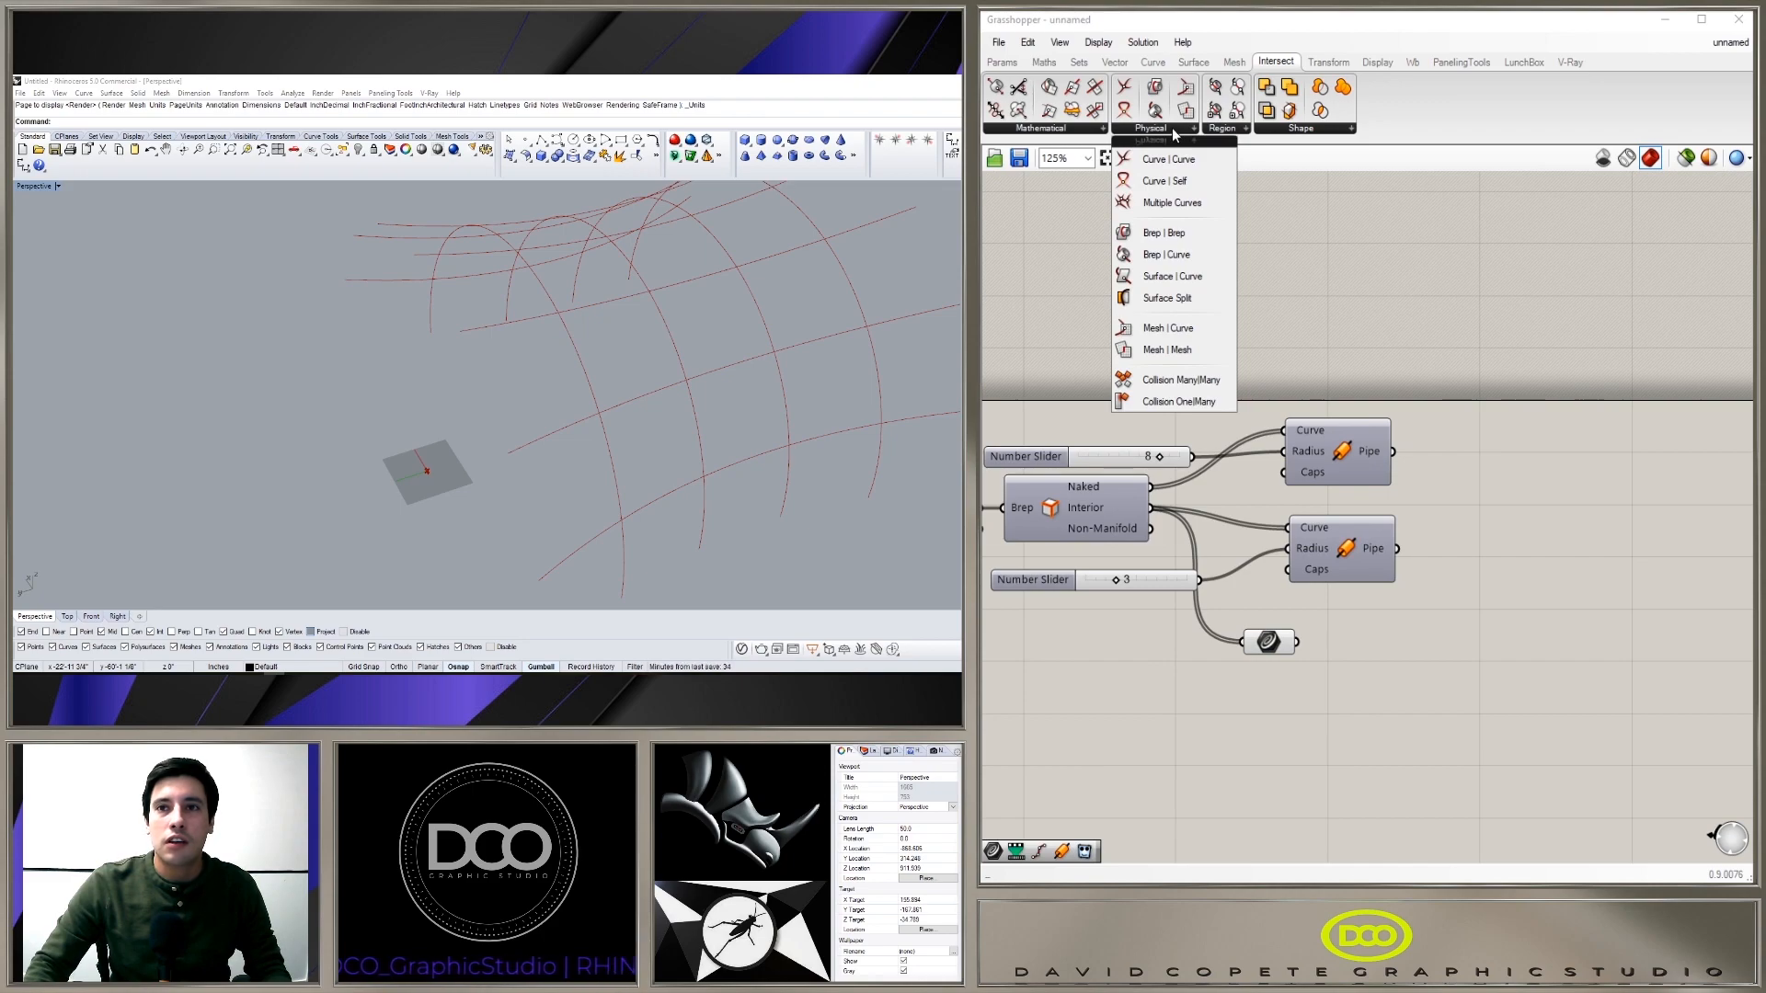
{"action": "left_click_drag", "start_coordinate": [1186, 210], "coordinate": [1386, 669]}
{"action": "left_click", "coordinate": [1267, 644]}
{"action": "left_click_drag", "start_coordinate": [1265, 649], "coordinate": [1265, 678]}
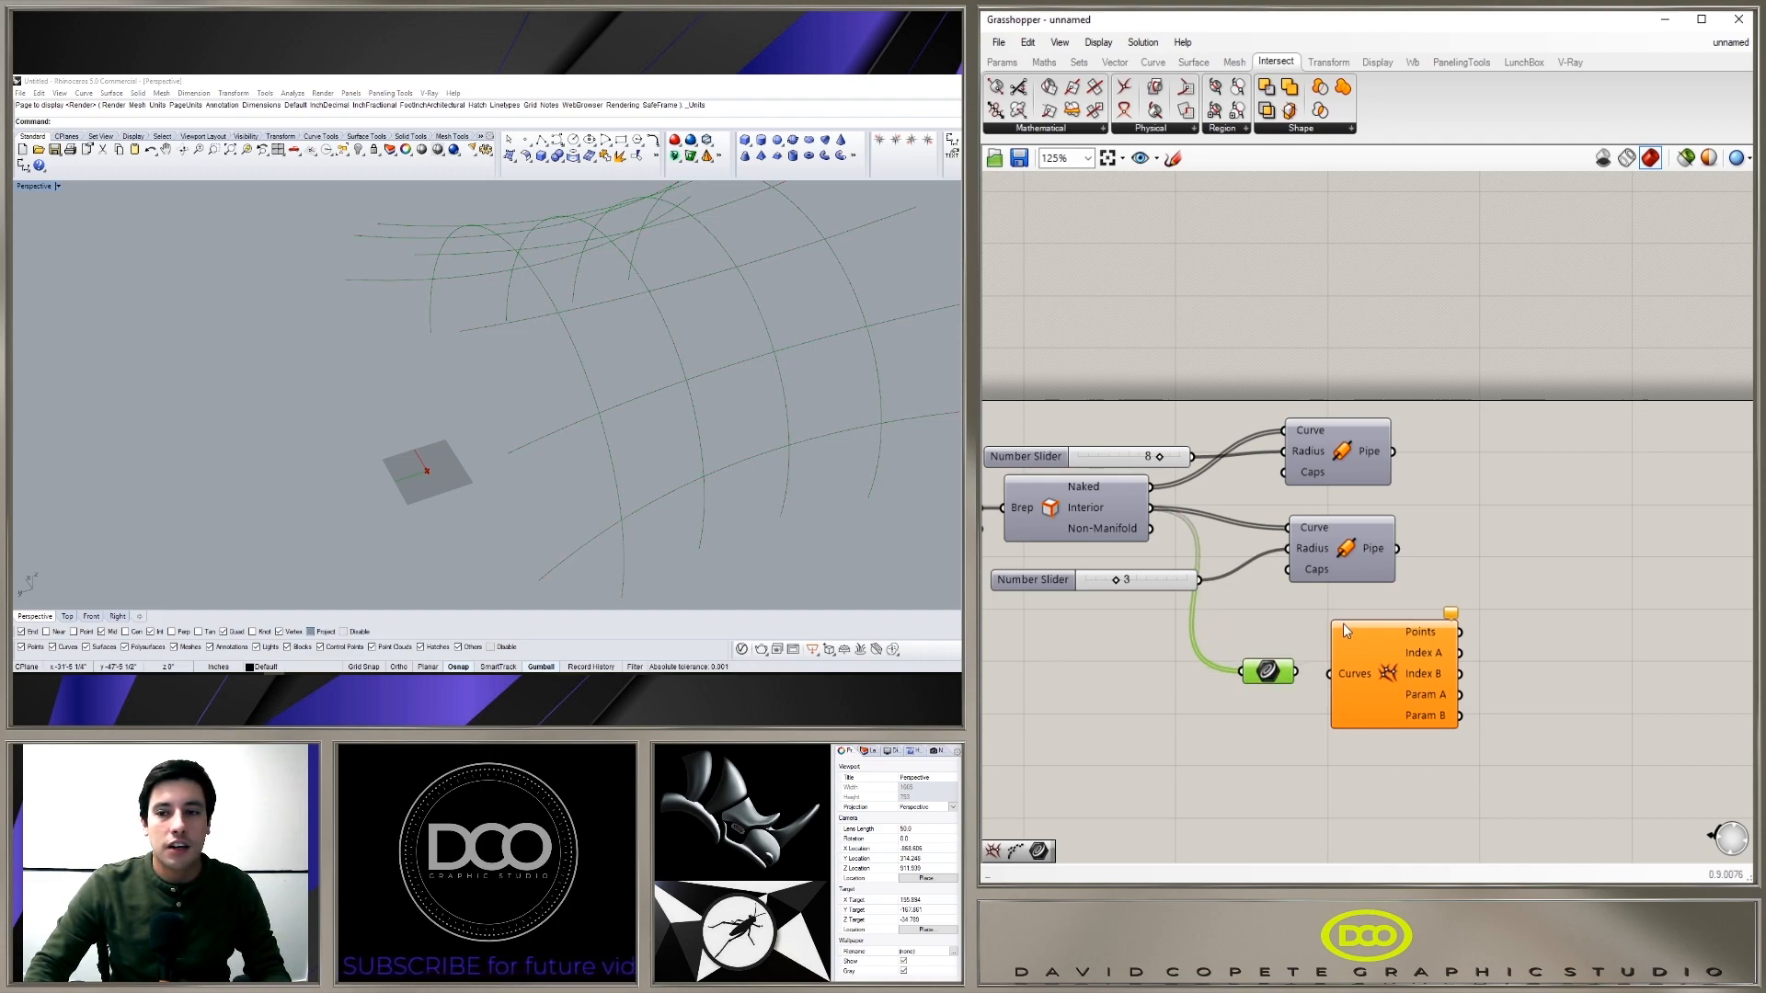
{"action": "left_click_drag", "start_coordinate": [1293, 674], "coordinate": [1370, 653]}
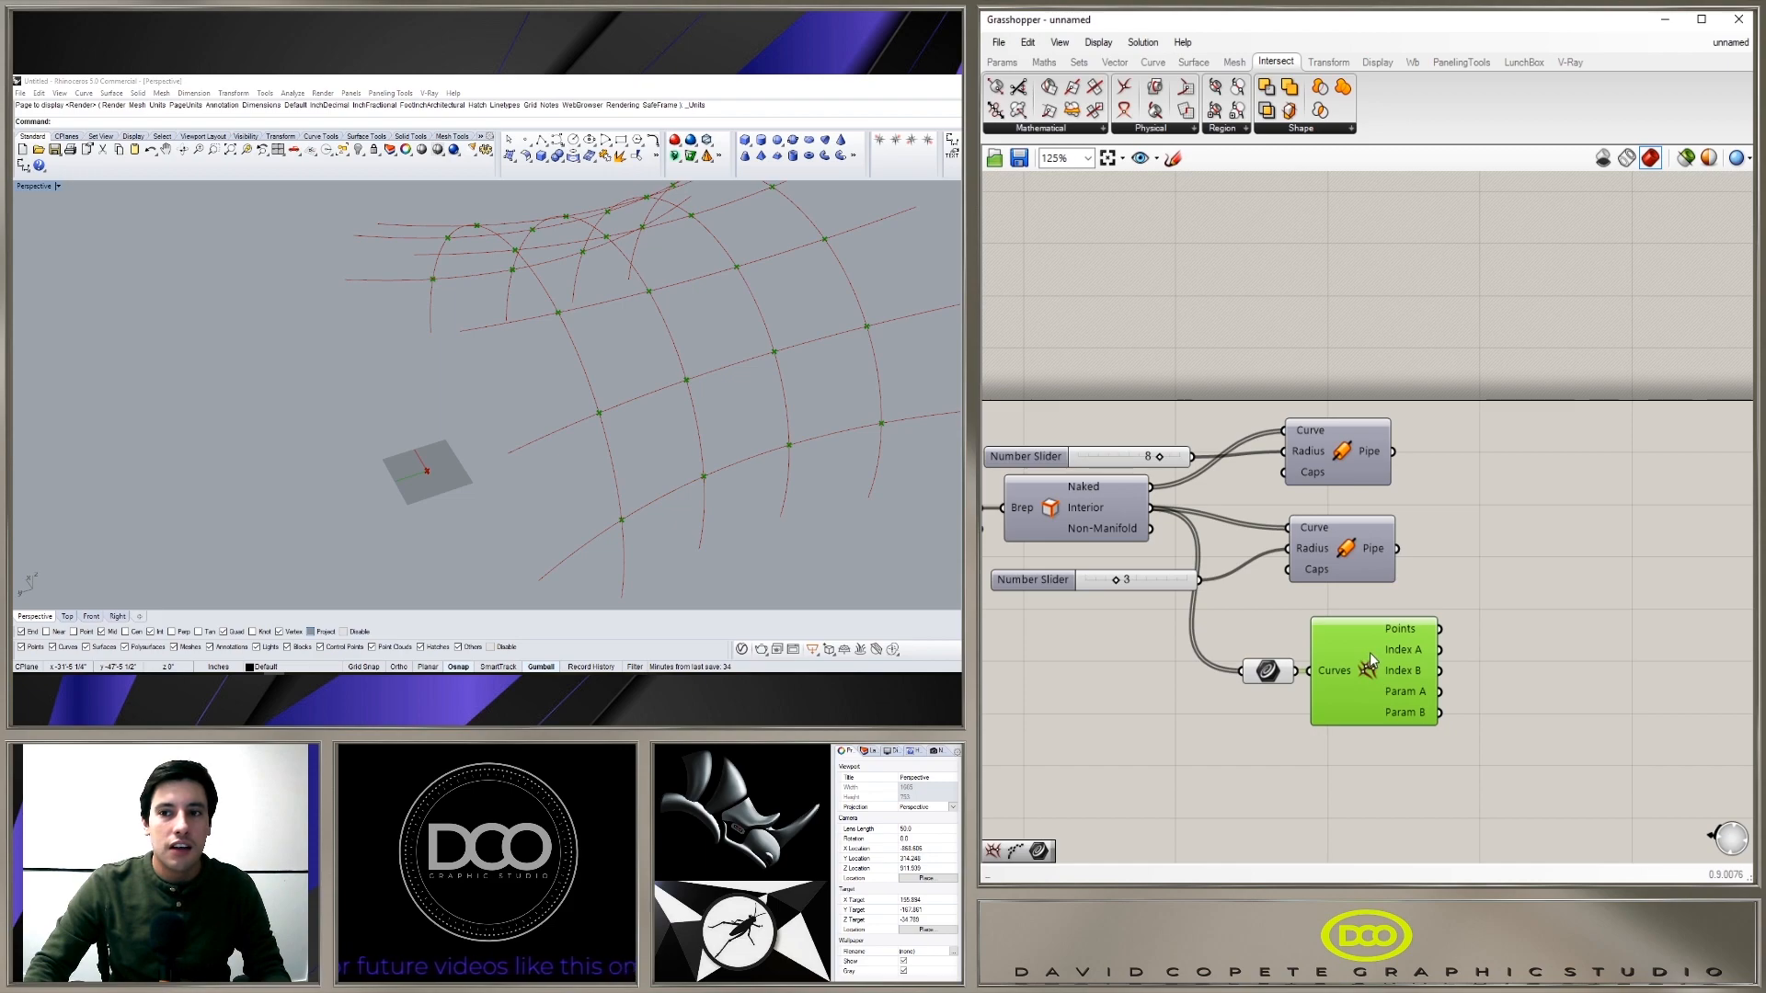
{"action": "left_click", "coordinate": [1286, 814]}
Step: Turn off the preview of the Curve parameter and turn the Brep Edges preview back on
{"action": "right_click_drag", "start_coordinate": [763, 436], "coordinate": [622, 281]}
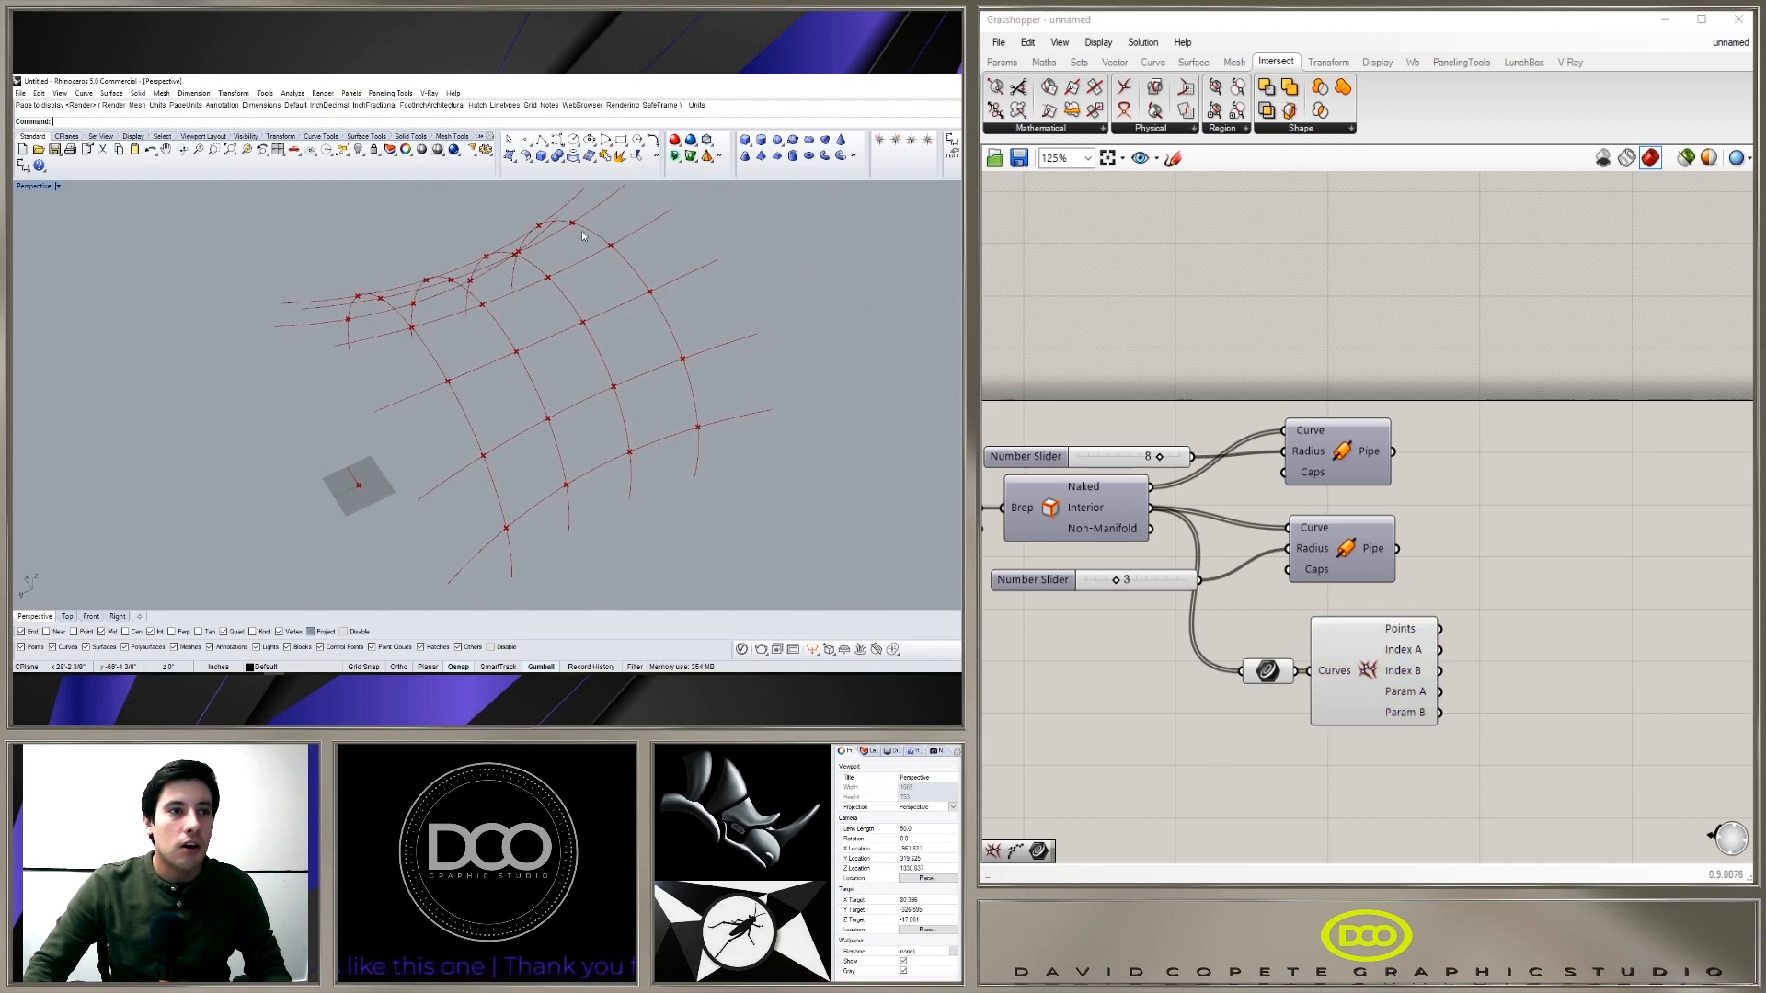
{"action": "right_click", "coordinate": [1267, 670]}
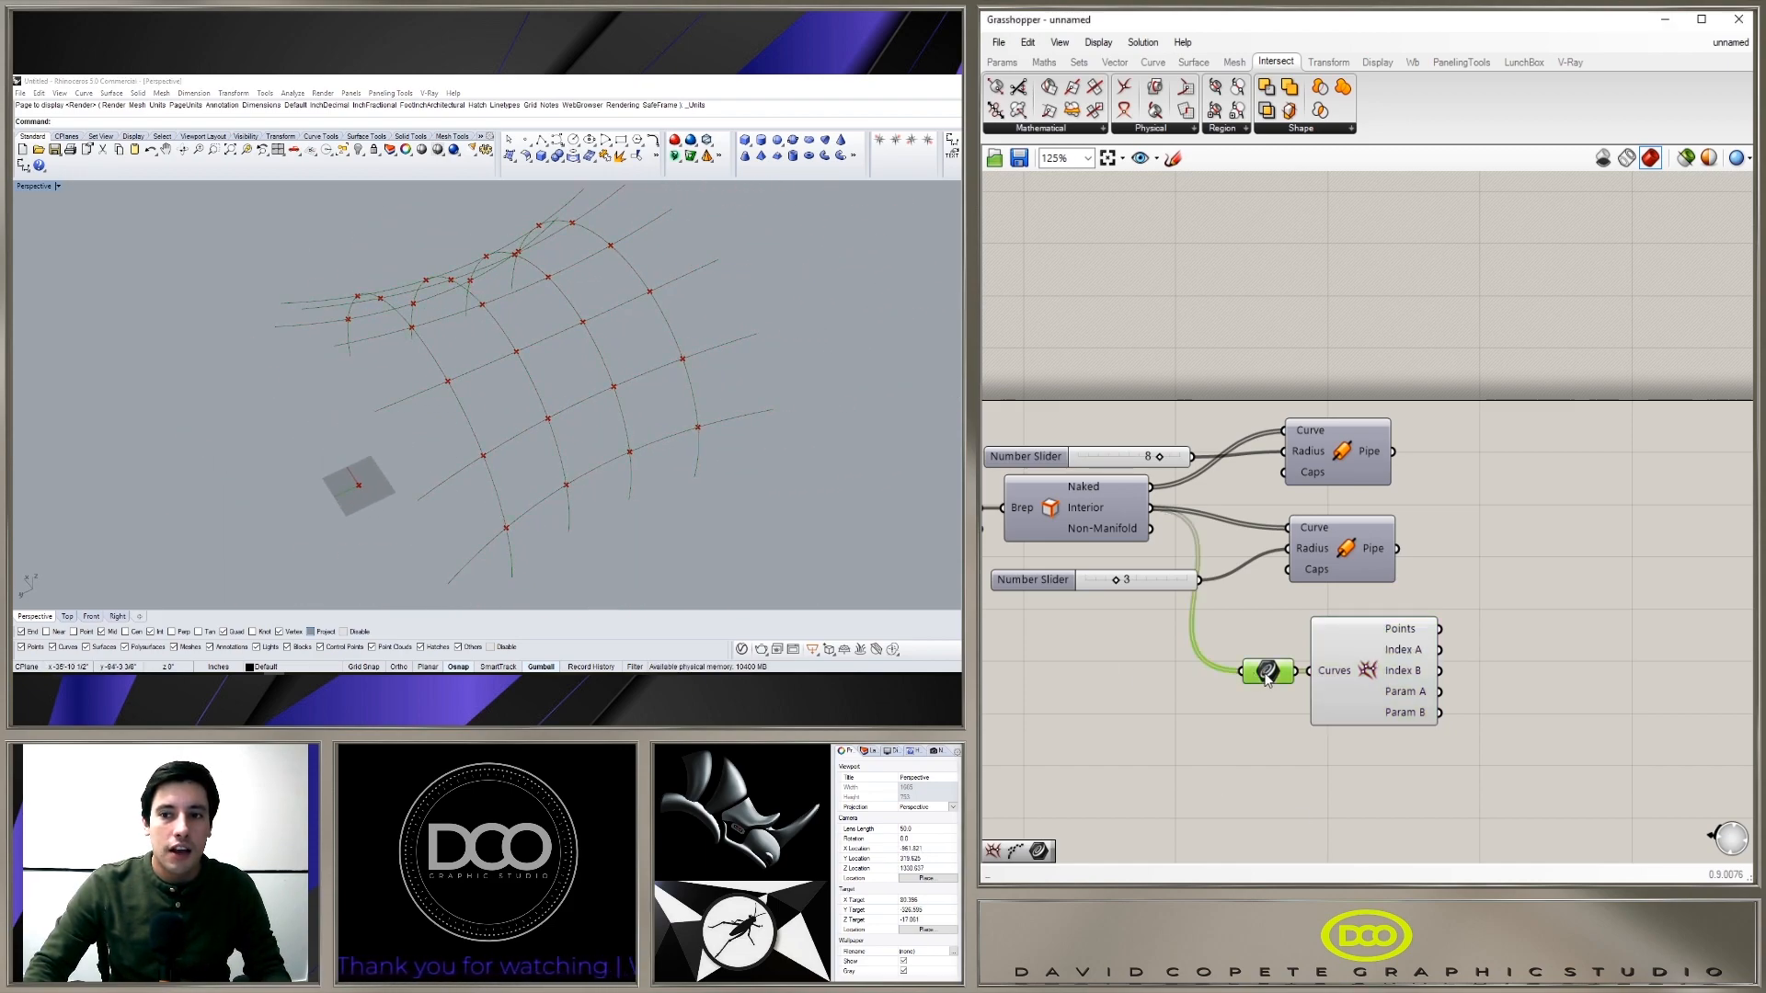
{"action": "left_click", "coordinate": [1312, 503]}
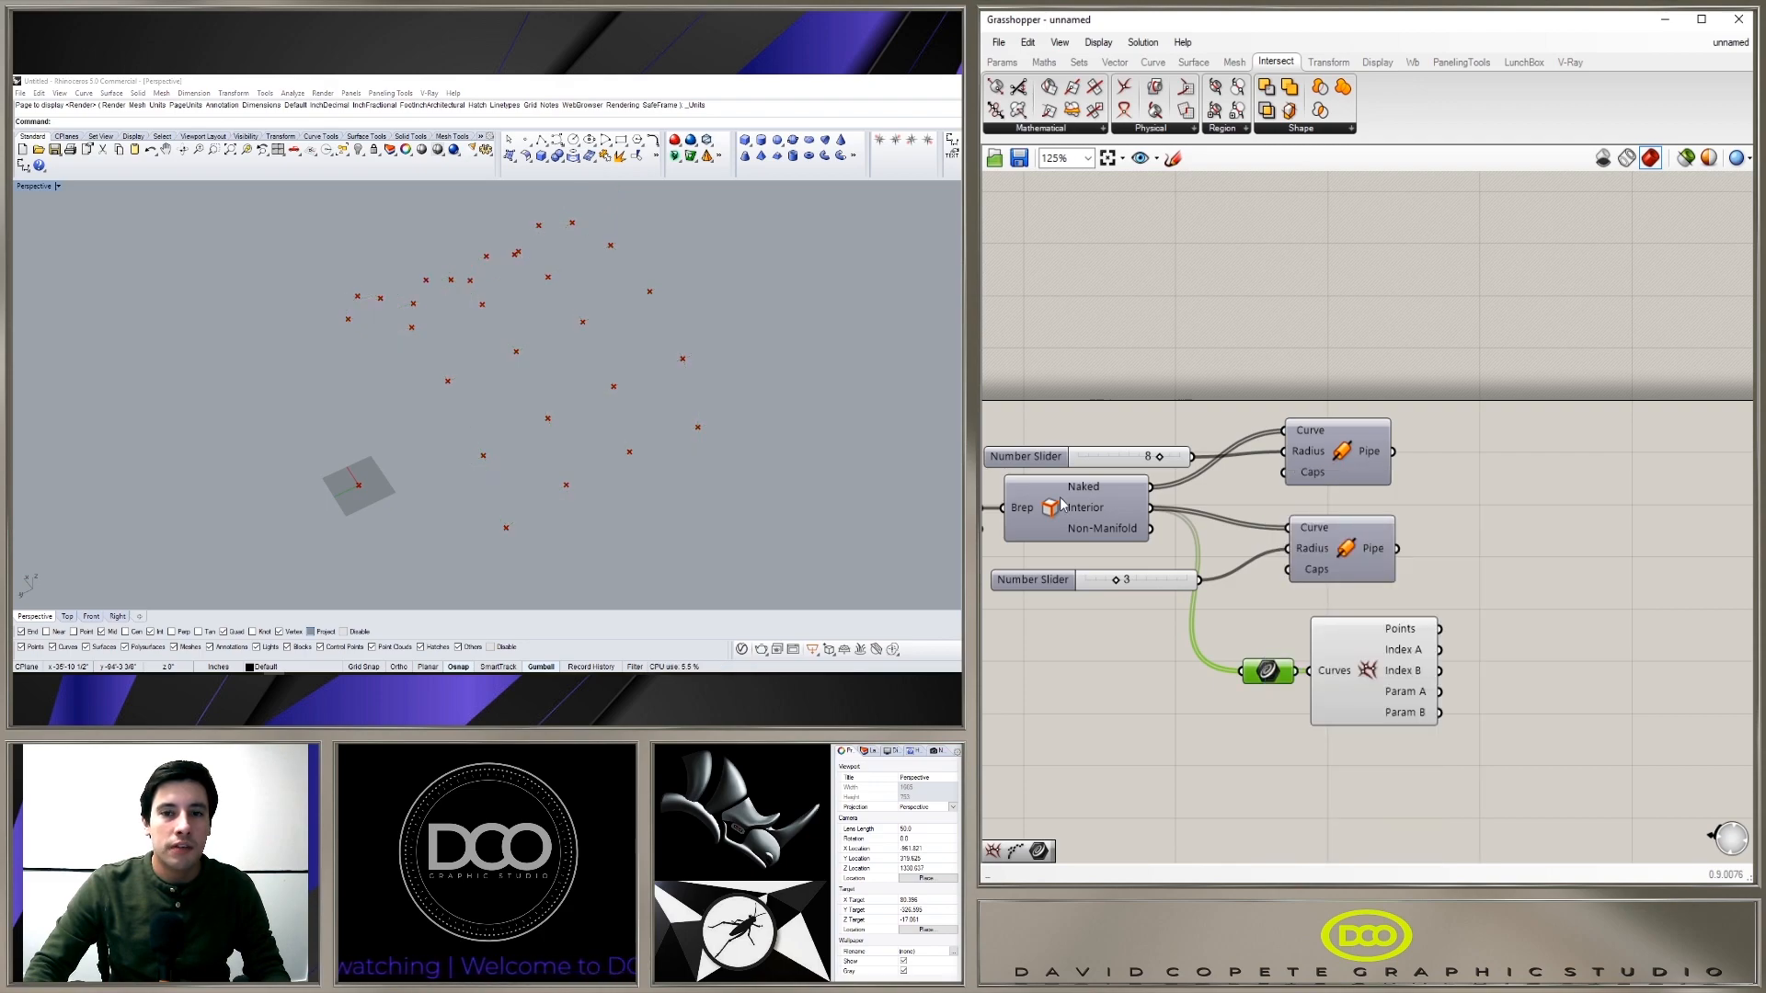
{"action": "right_click", "coordinate": [1058, 507]}
{"action": "left_click", "coordinate": [1068, 539]}
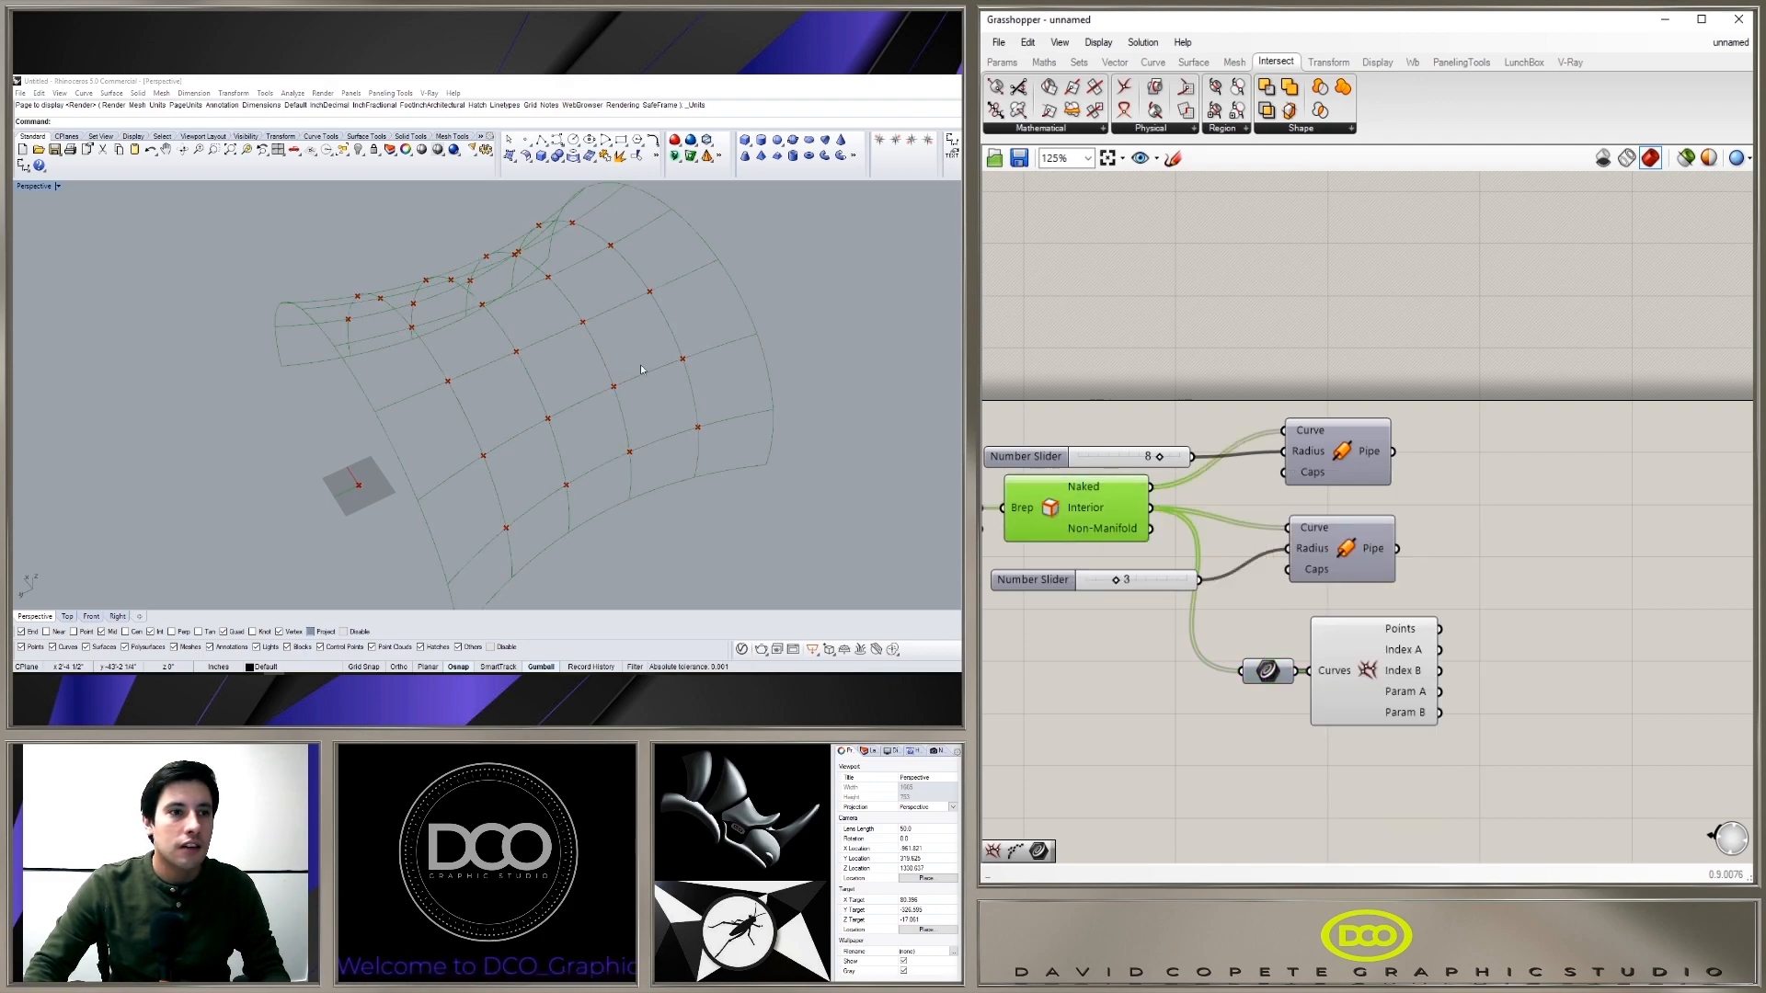
{"action": "left_click", "coordinate": [1387, 299]}
{"action": "left_click", "coordinate": [1350, 651]}
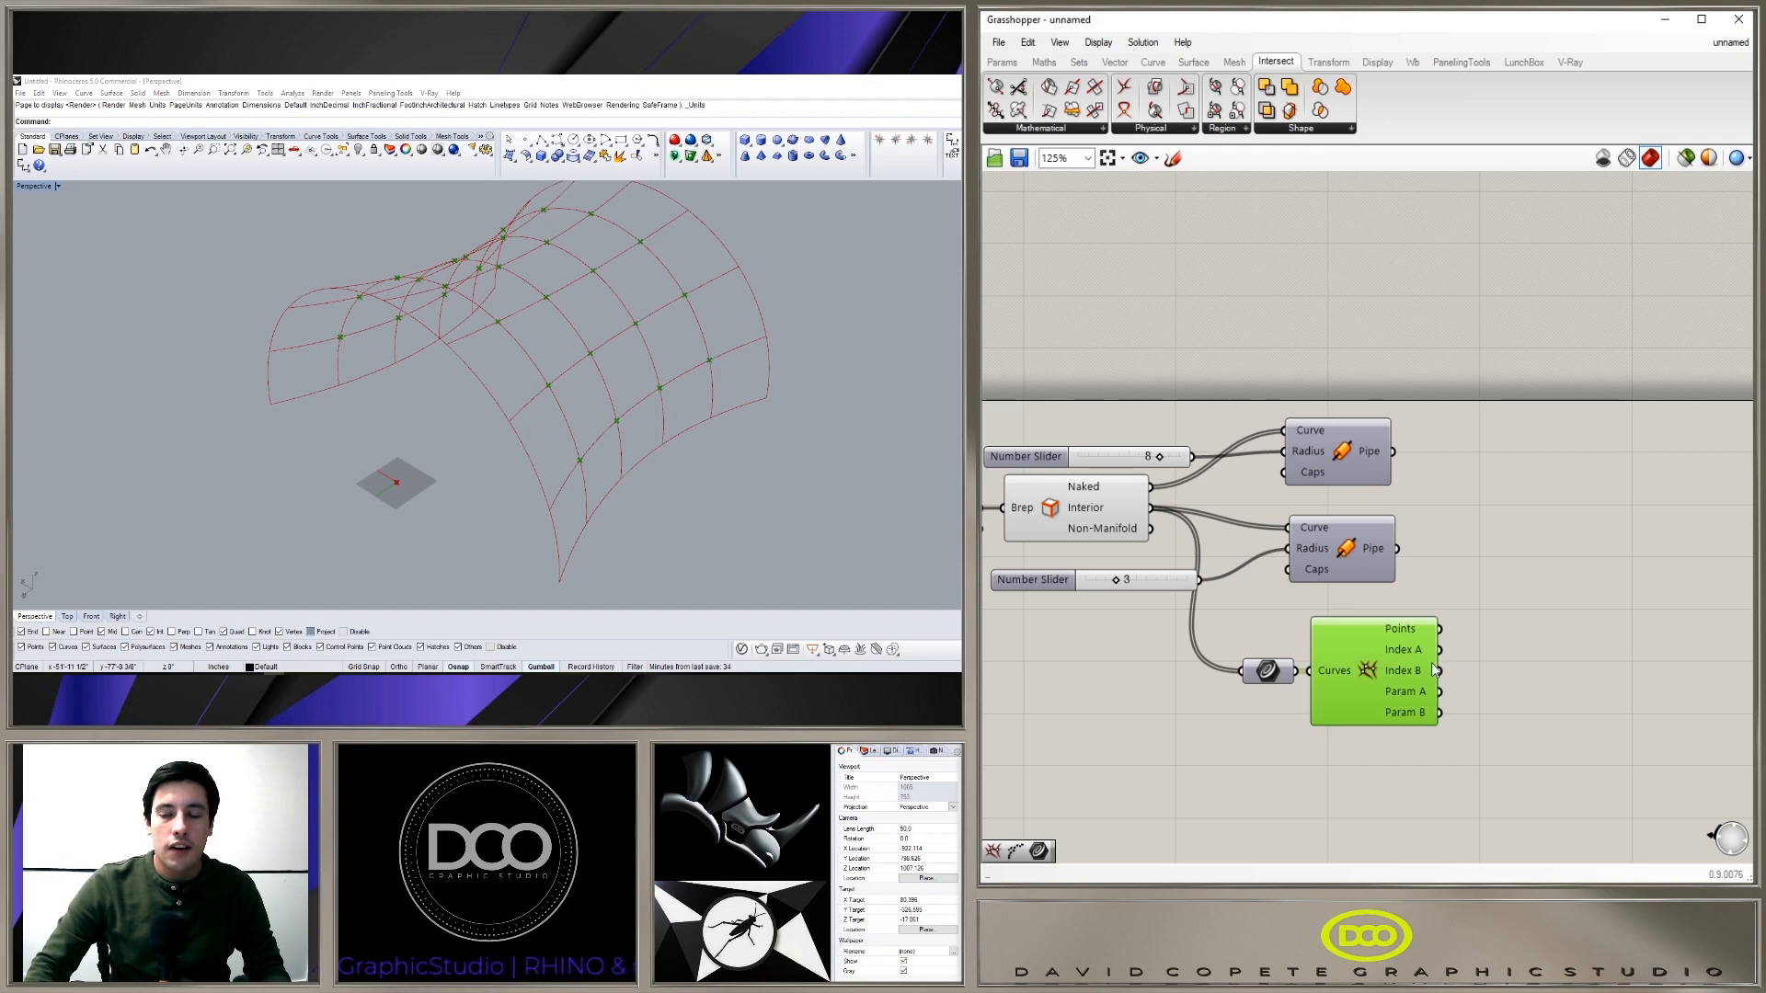
{"action": "left_click", "coordinate": [1543, 652]}
{"action": "double_click", "coordinate": [1543, 652]}
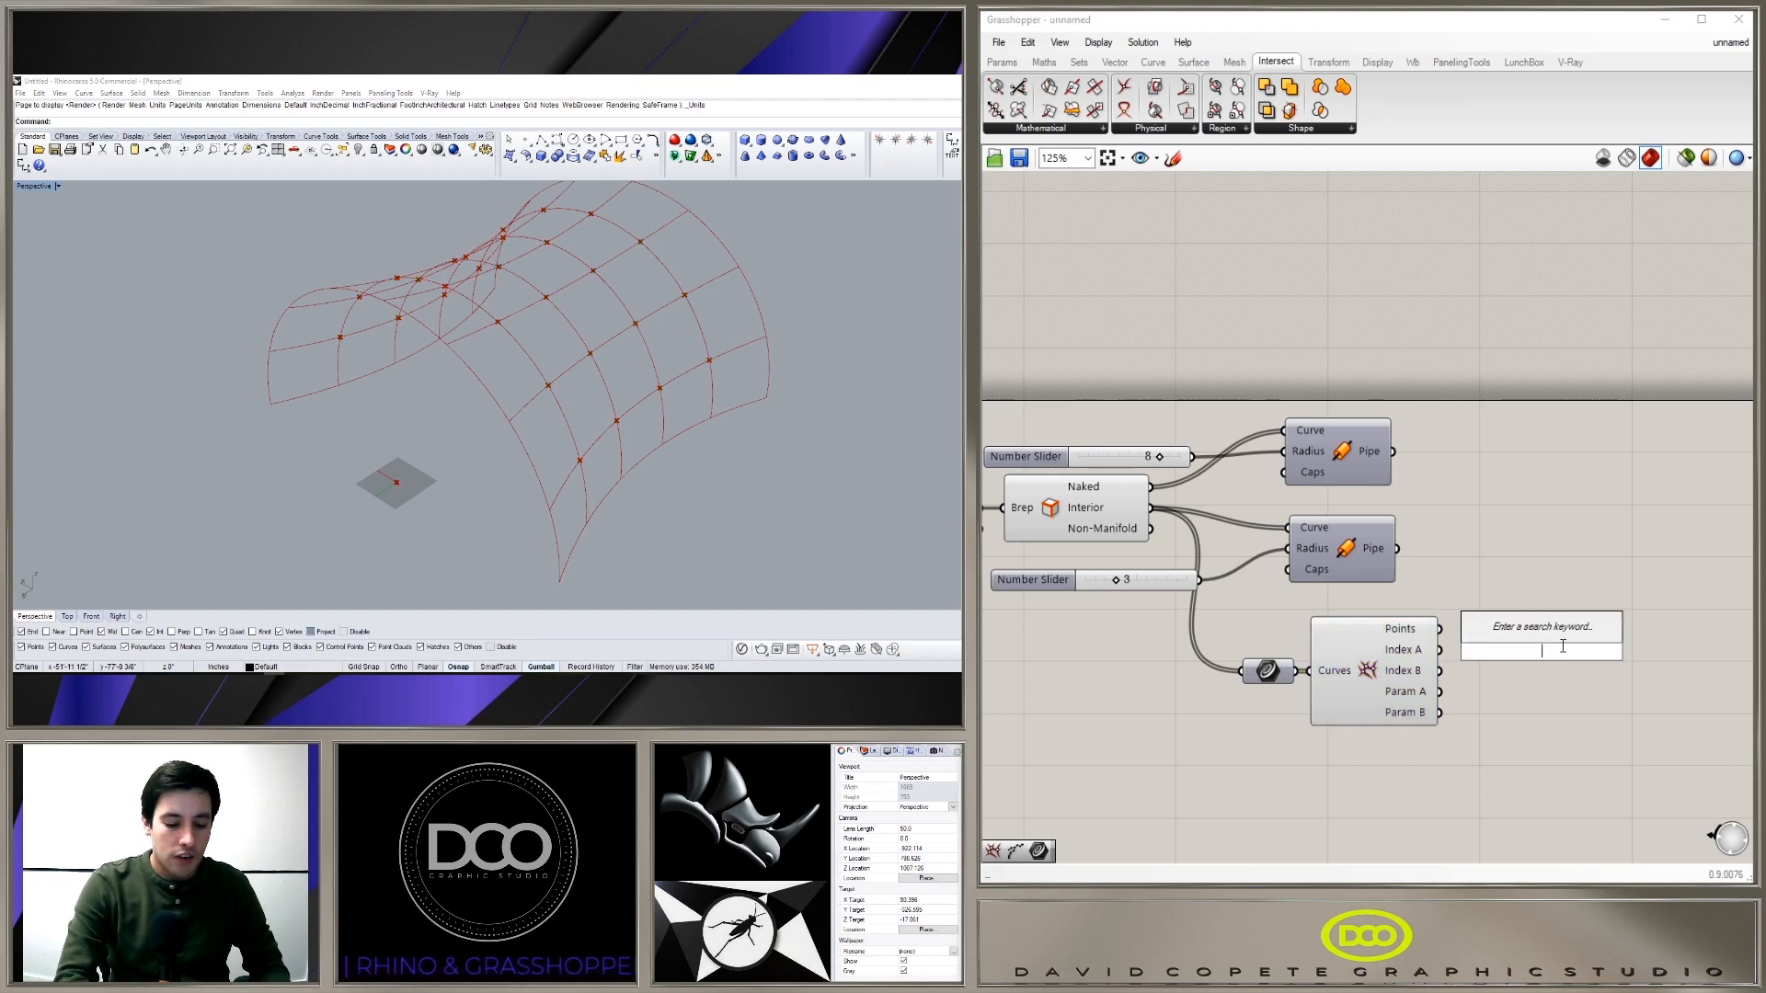
{"action": "type", "text": "SPH"}
{"action": "key", "text": "Return"}
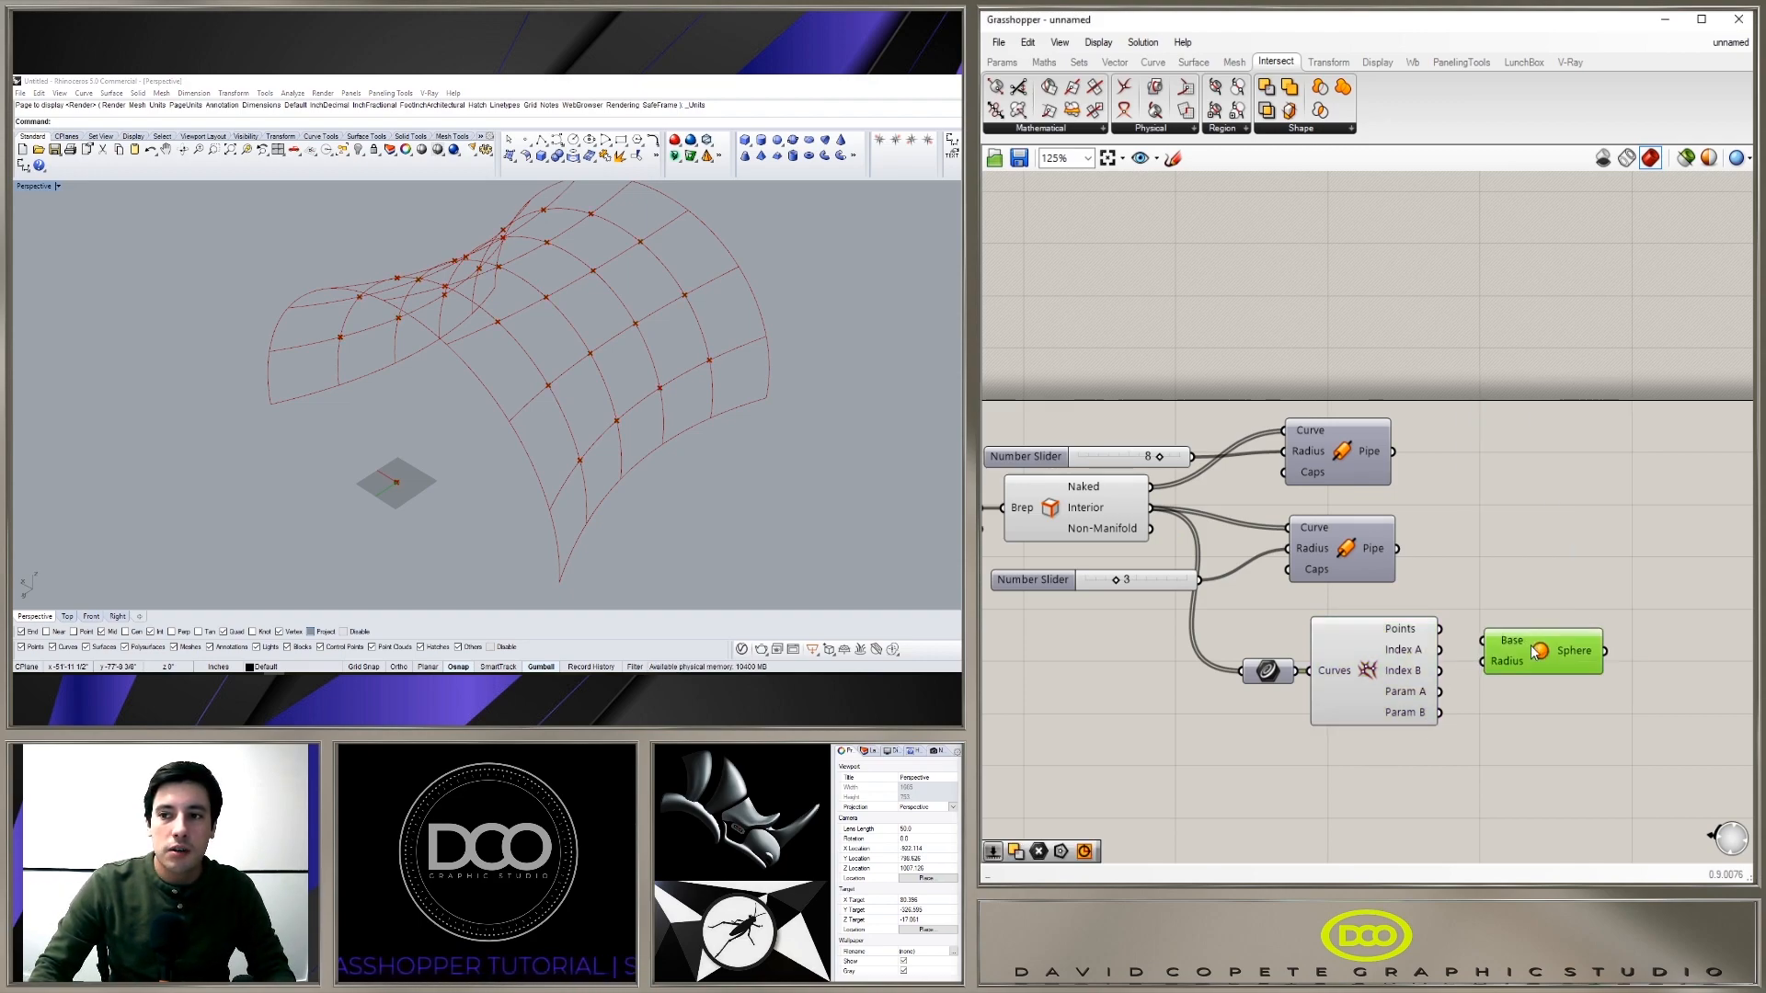
{"action": "left_click_drag", "start_coordinate": [1437, 630], "coordinate": [1588, 627]}
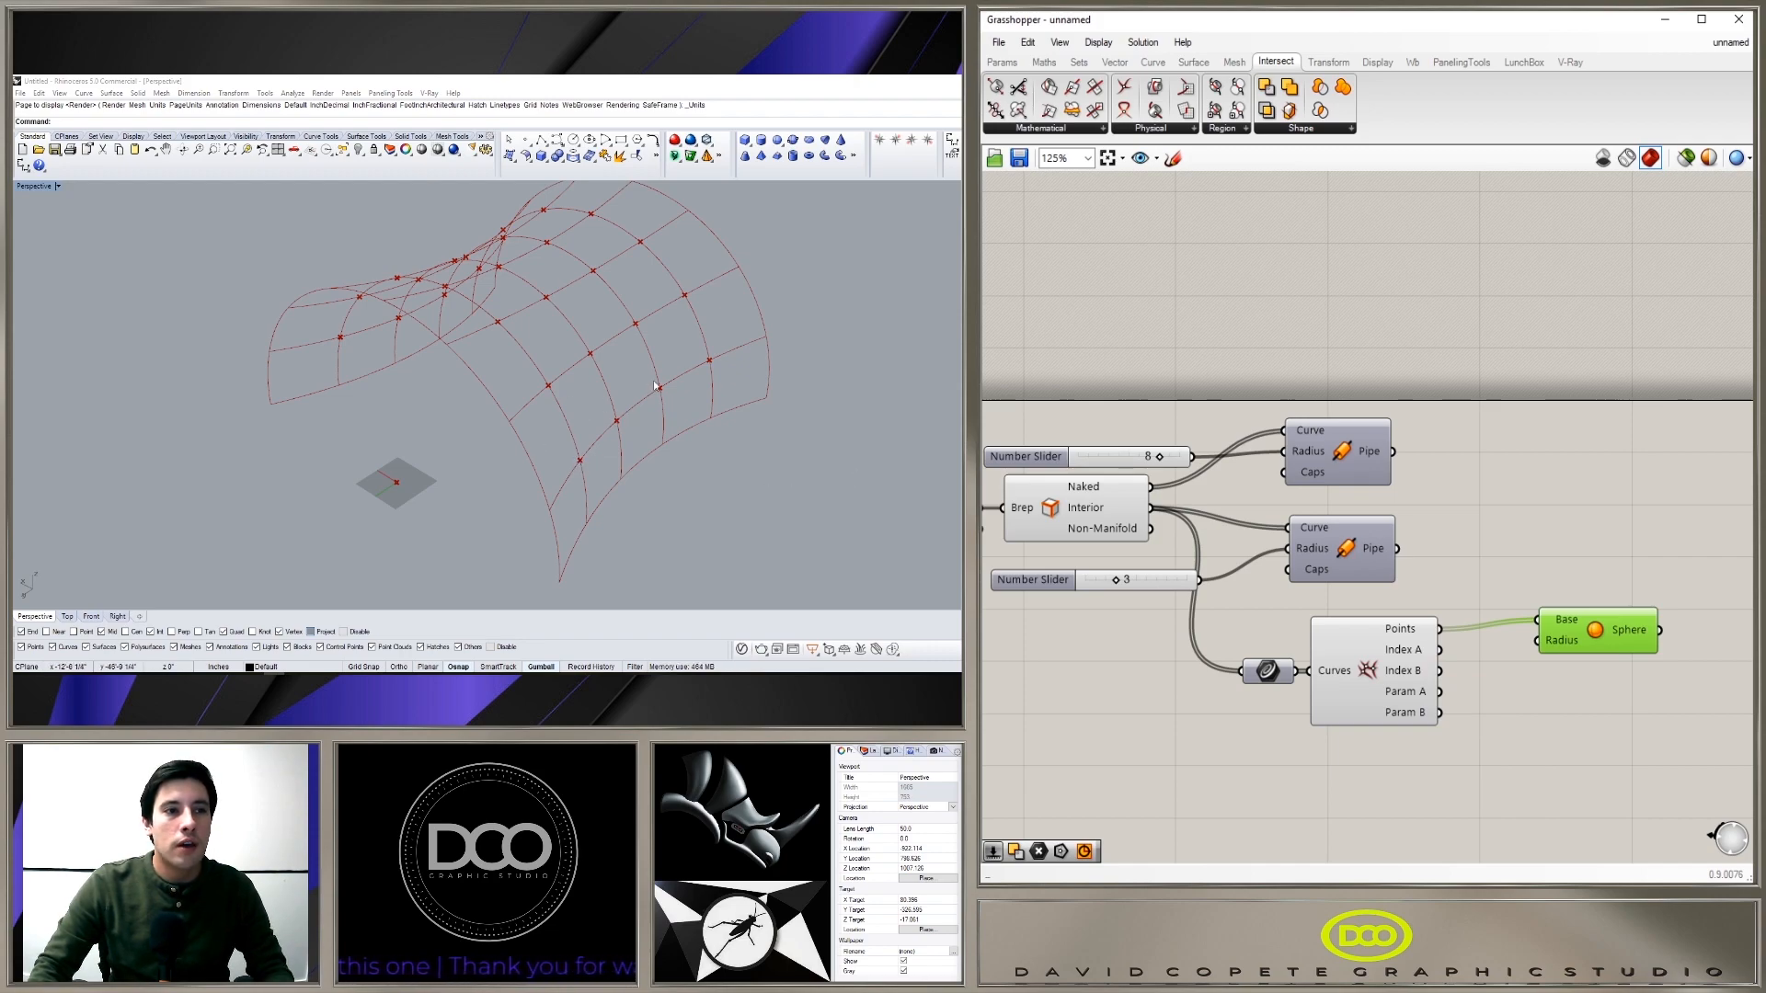
{"action": "key", "text": "Delete"}
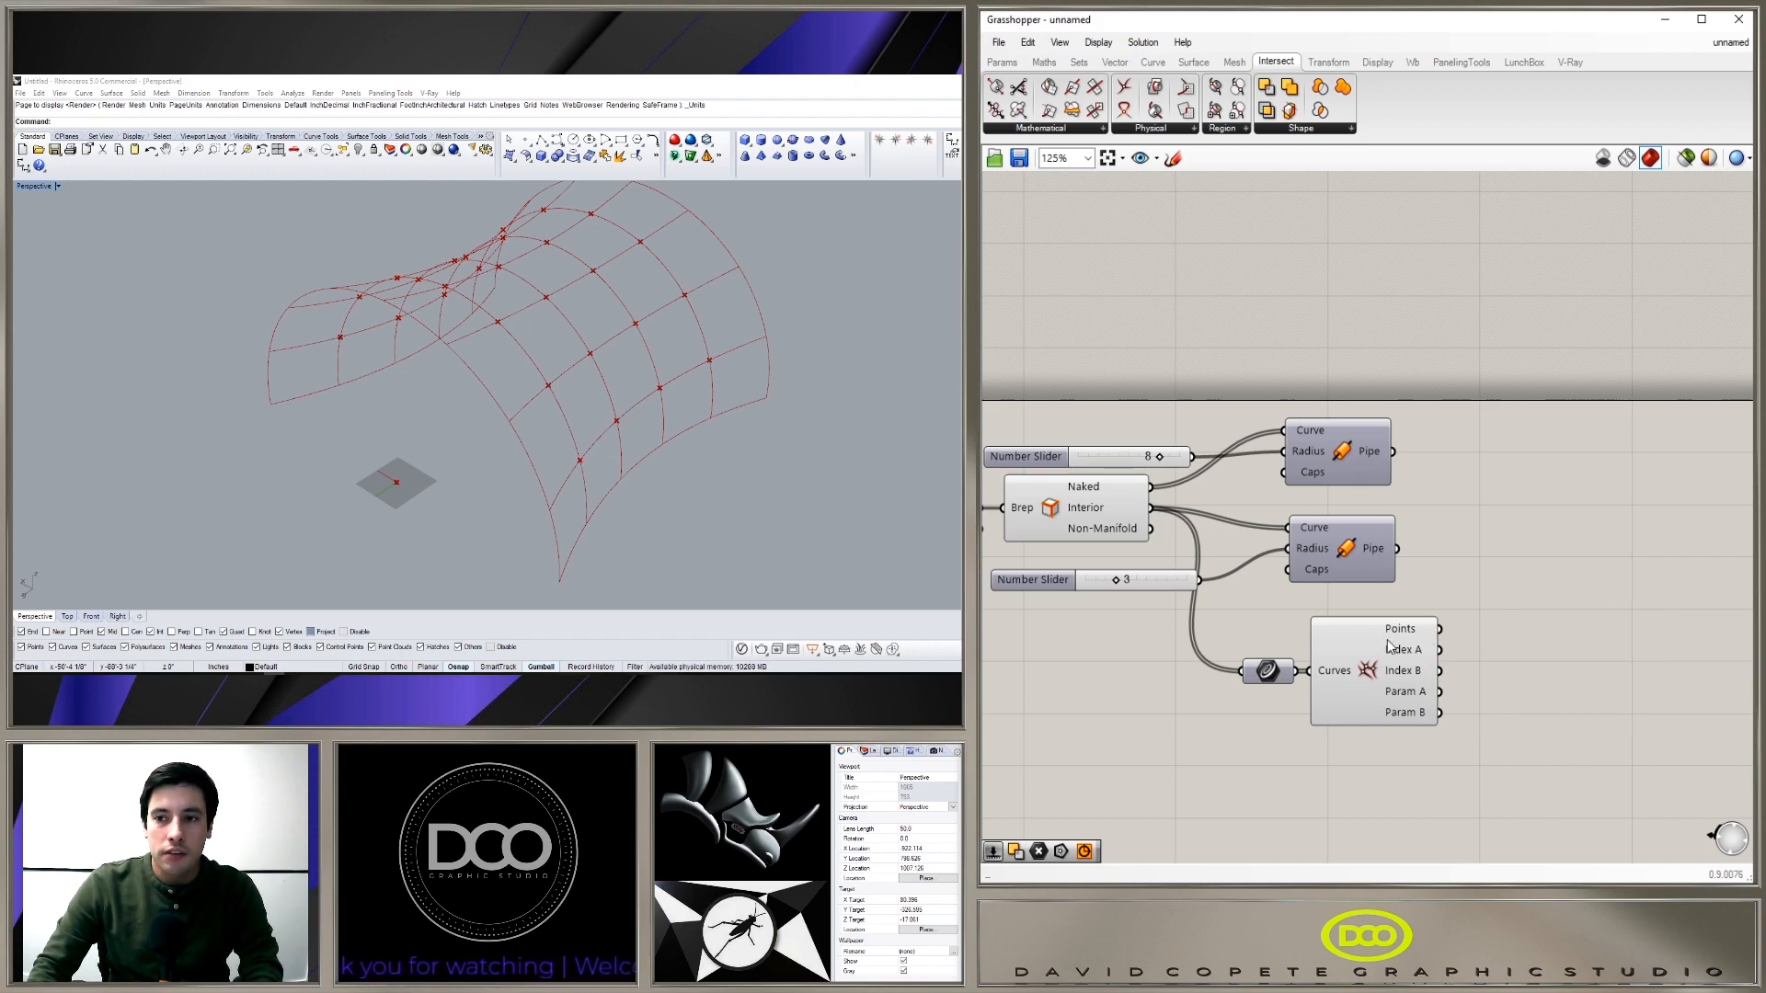
Step: Add a Cull Duplicates component, connect the intersection Points output to its Points input and flatten that input
{"action": "left_click", "coordinate": [1324, 694]}
{"action": "double_click", "coordinate": [1552, 621]}
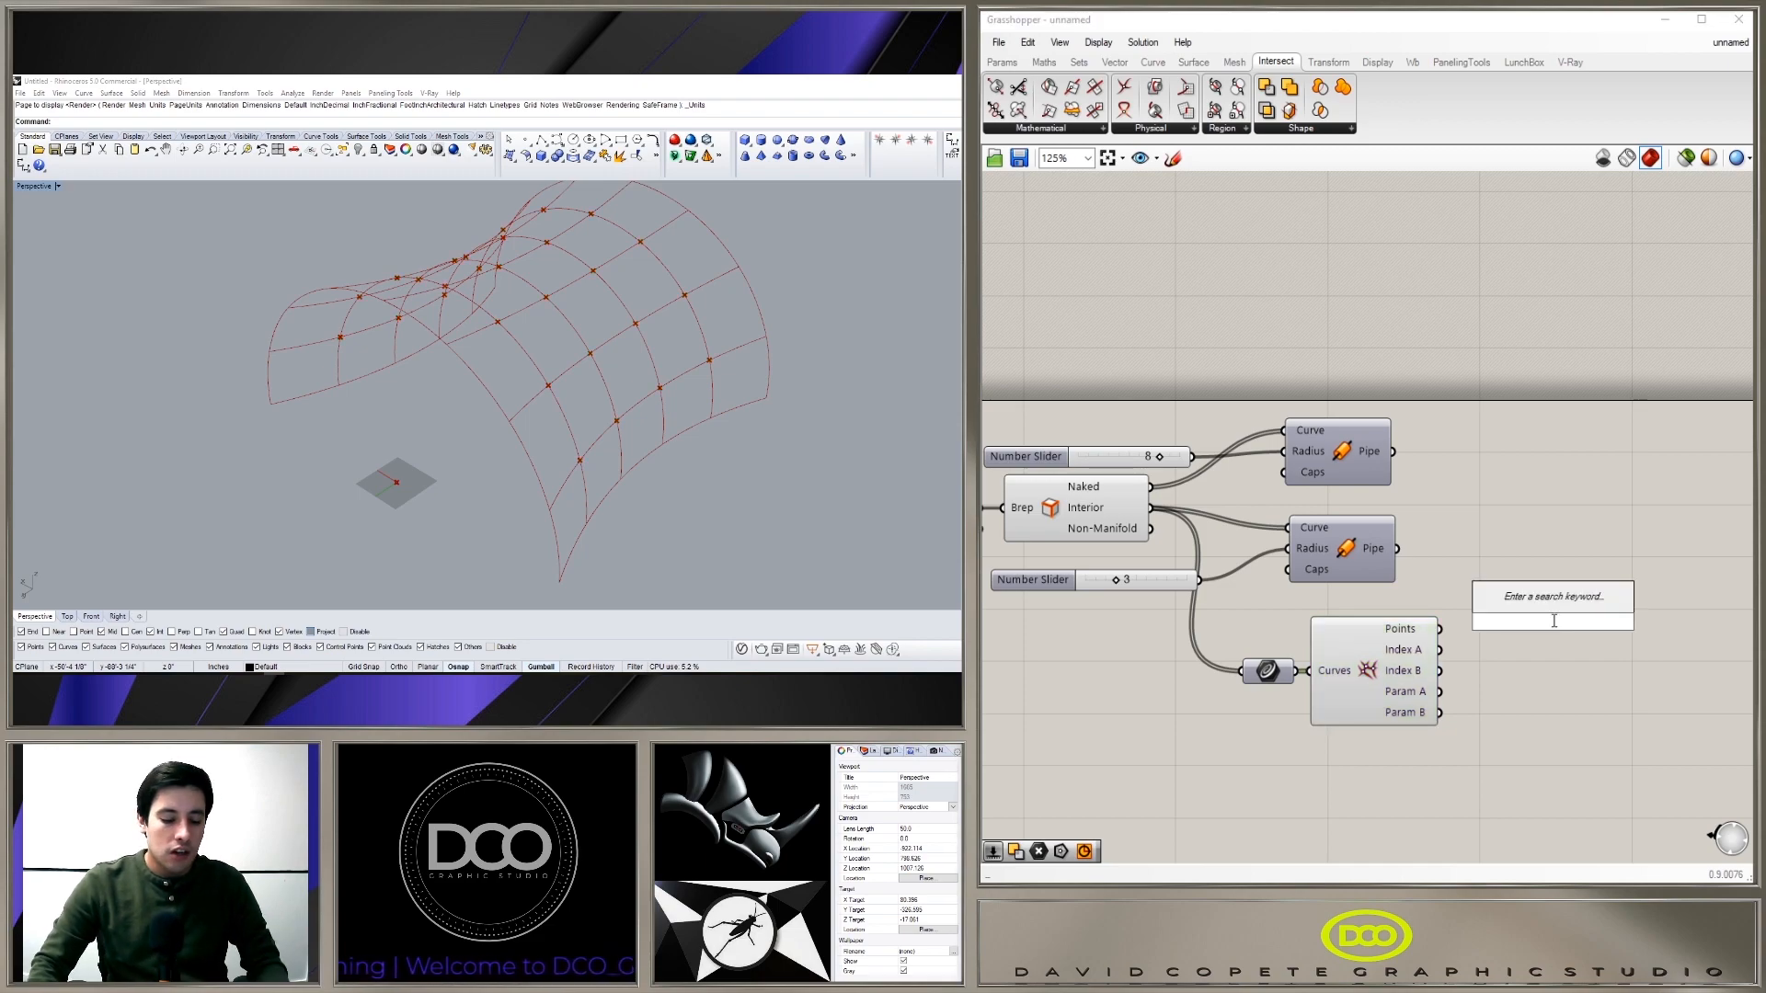
{"action": "type", "text": "cull"}
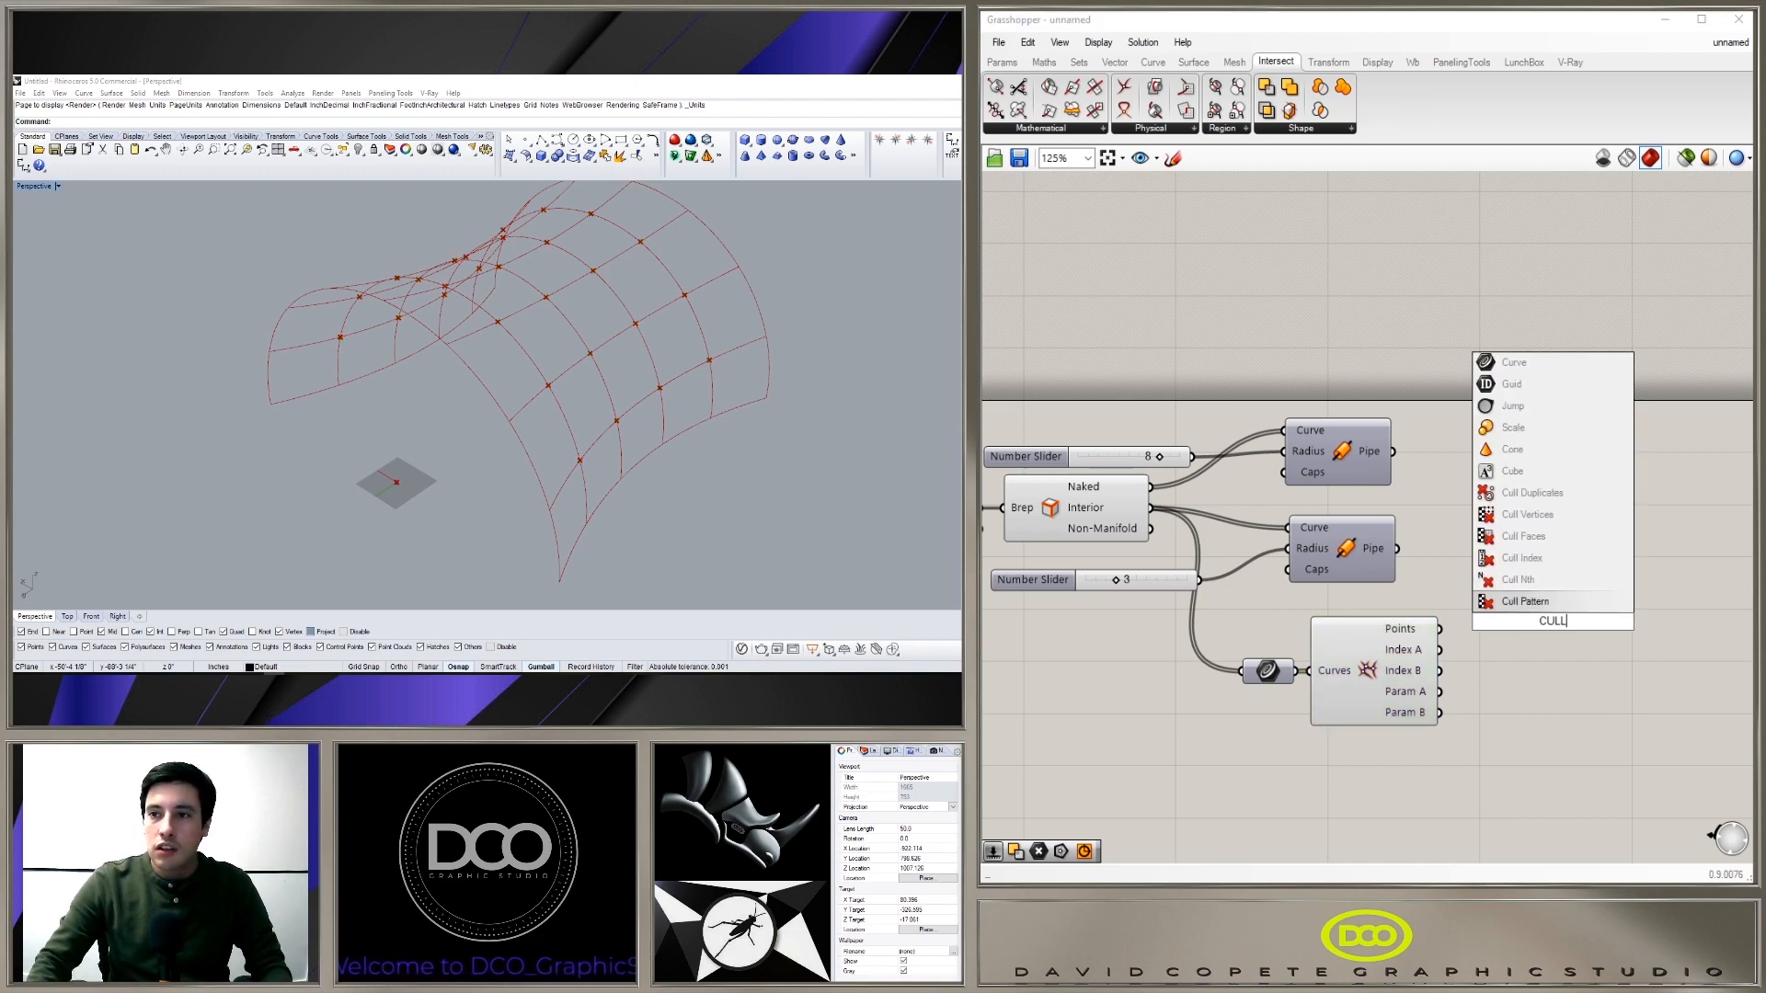
{"action": "left_click", "coordinate": [1530, 494]}
{"action": "left_click_drag", "start_coordinate": [1437, 629], "coordinate": [1494, 628]}
{"action": "right_click", "coordinate": [1532, 632]}
{"action": "left_click", "coordinate": [1563, 641]}
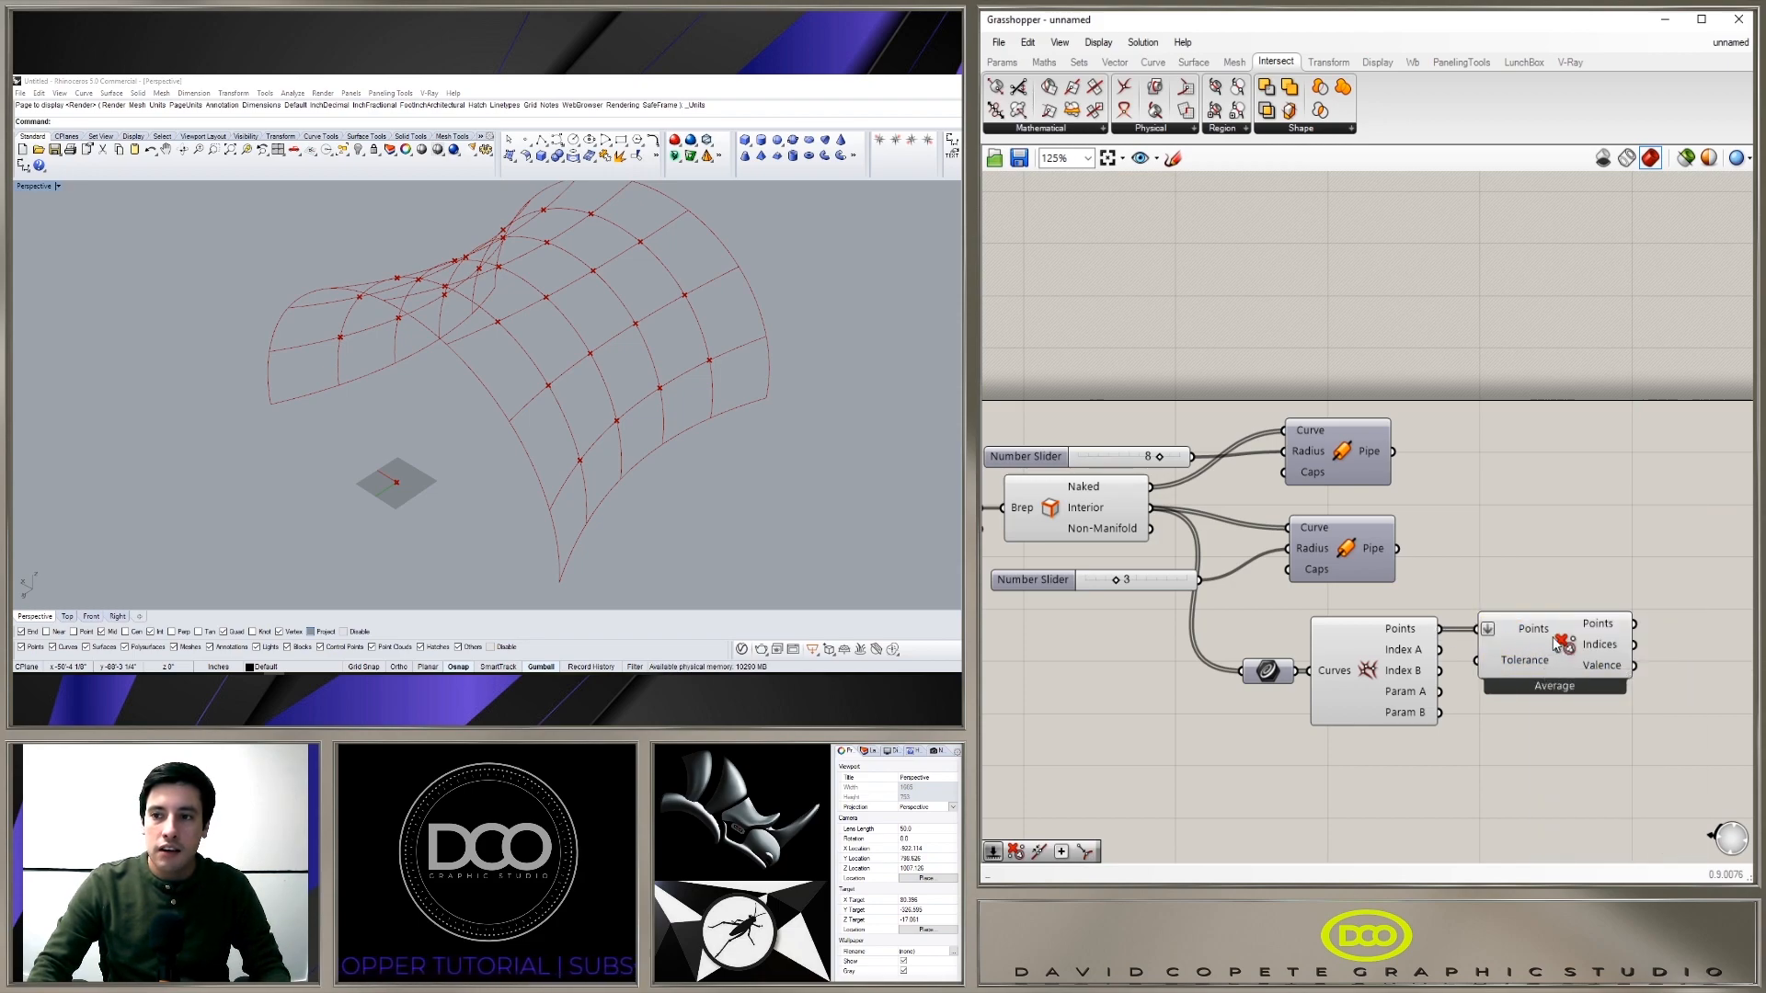
{"action": "mouse_move", "coordinate": [1410, 633]}
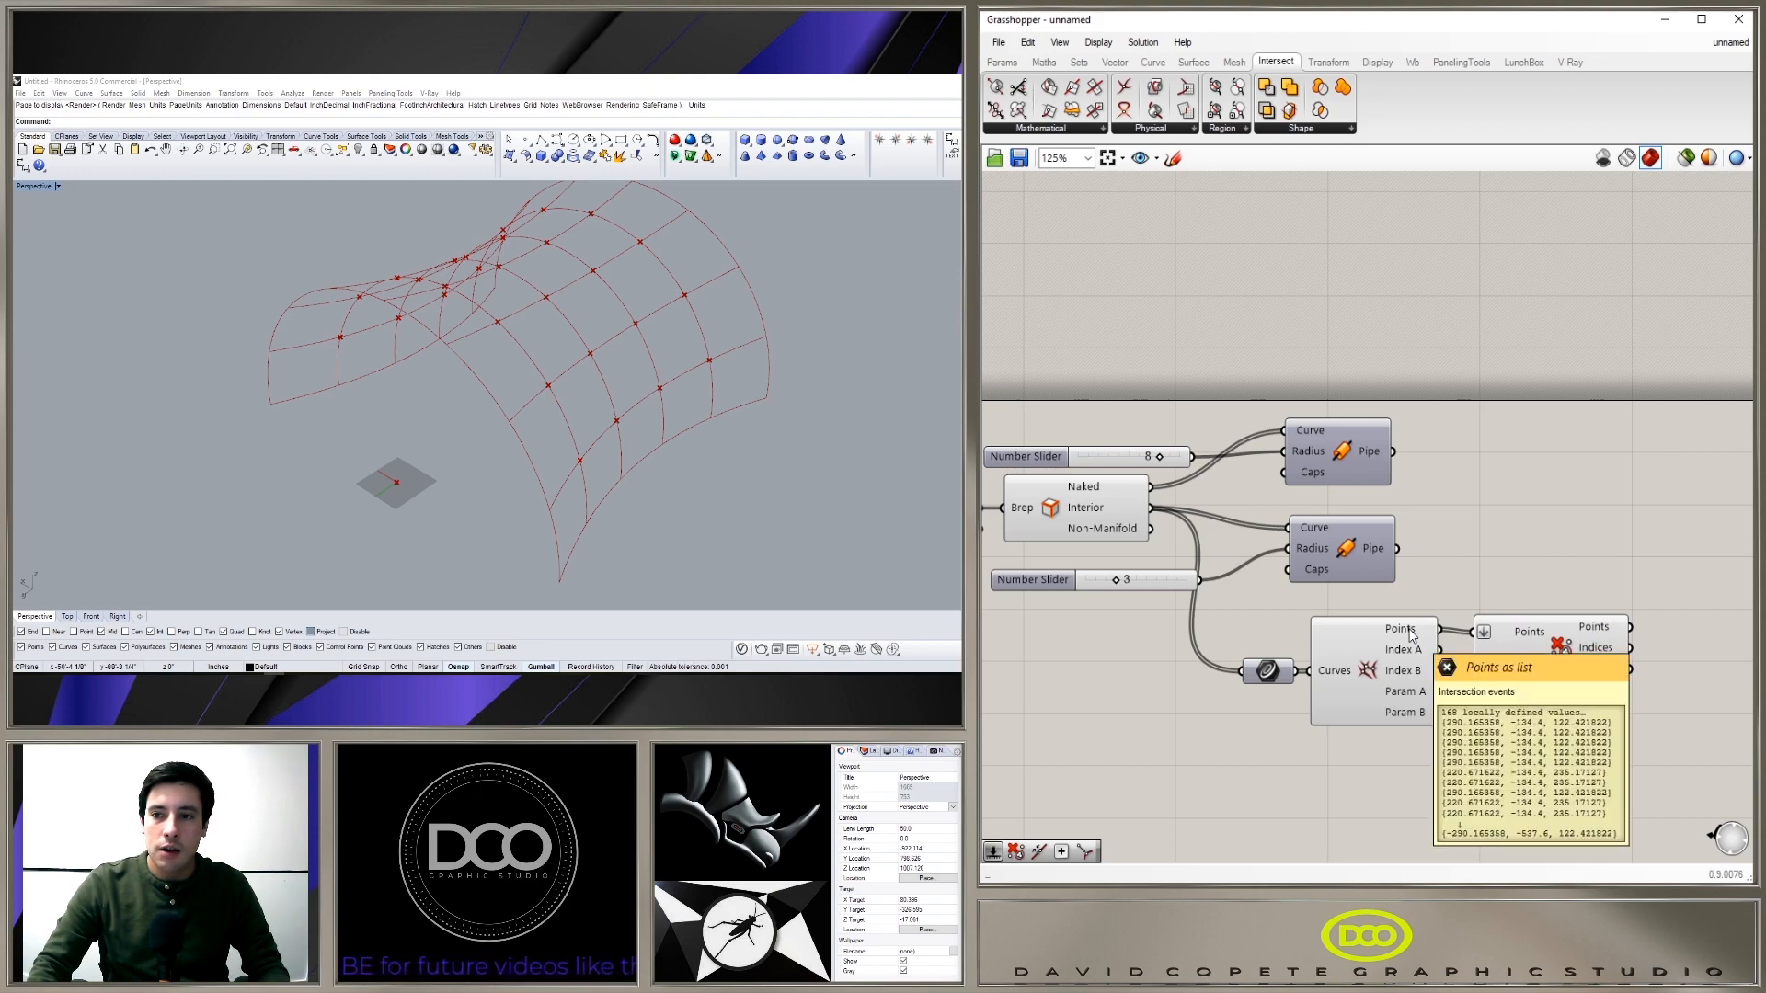
{"action": "mouse_move", "coordinate": [1600, 634]}
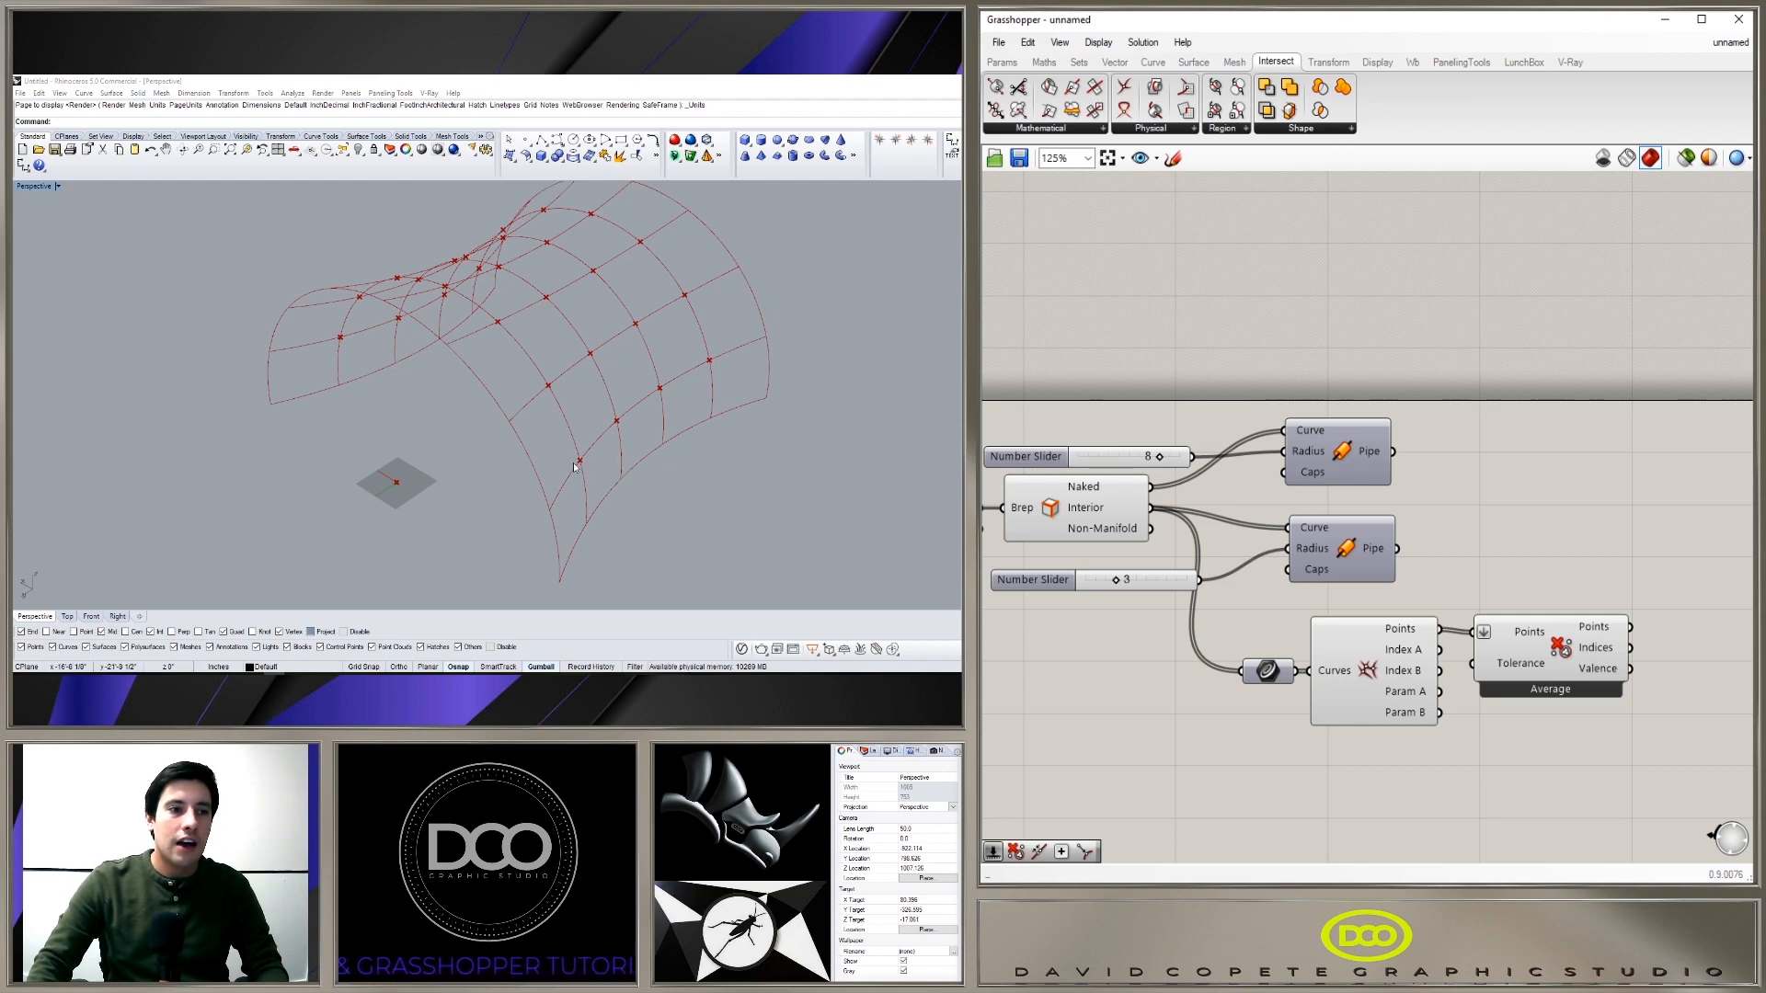
{"action": "left_click", "coordinate": [1539, 636]}
{"action": "left_click_drag", "start_coordinate": [1538, 633], "coordinate": [1534, 632]}
Step: Add a Sphere component and connect the Points output of Cull Duplicates to its Base input
{"action": "left_click", "coordinate": [1583, 572]}
{"action": "right_click_drag", "start_coordinate": [1583, 572], "coordinate": [1468, 576]}
{"action": "double_click", "coordinate": [1659, 559]}
{"action": "type", "text": "sphere"}
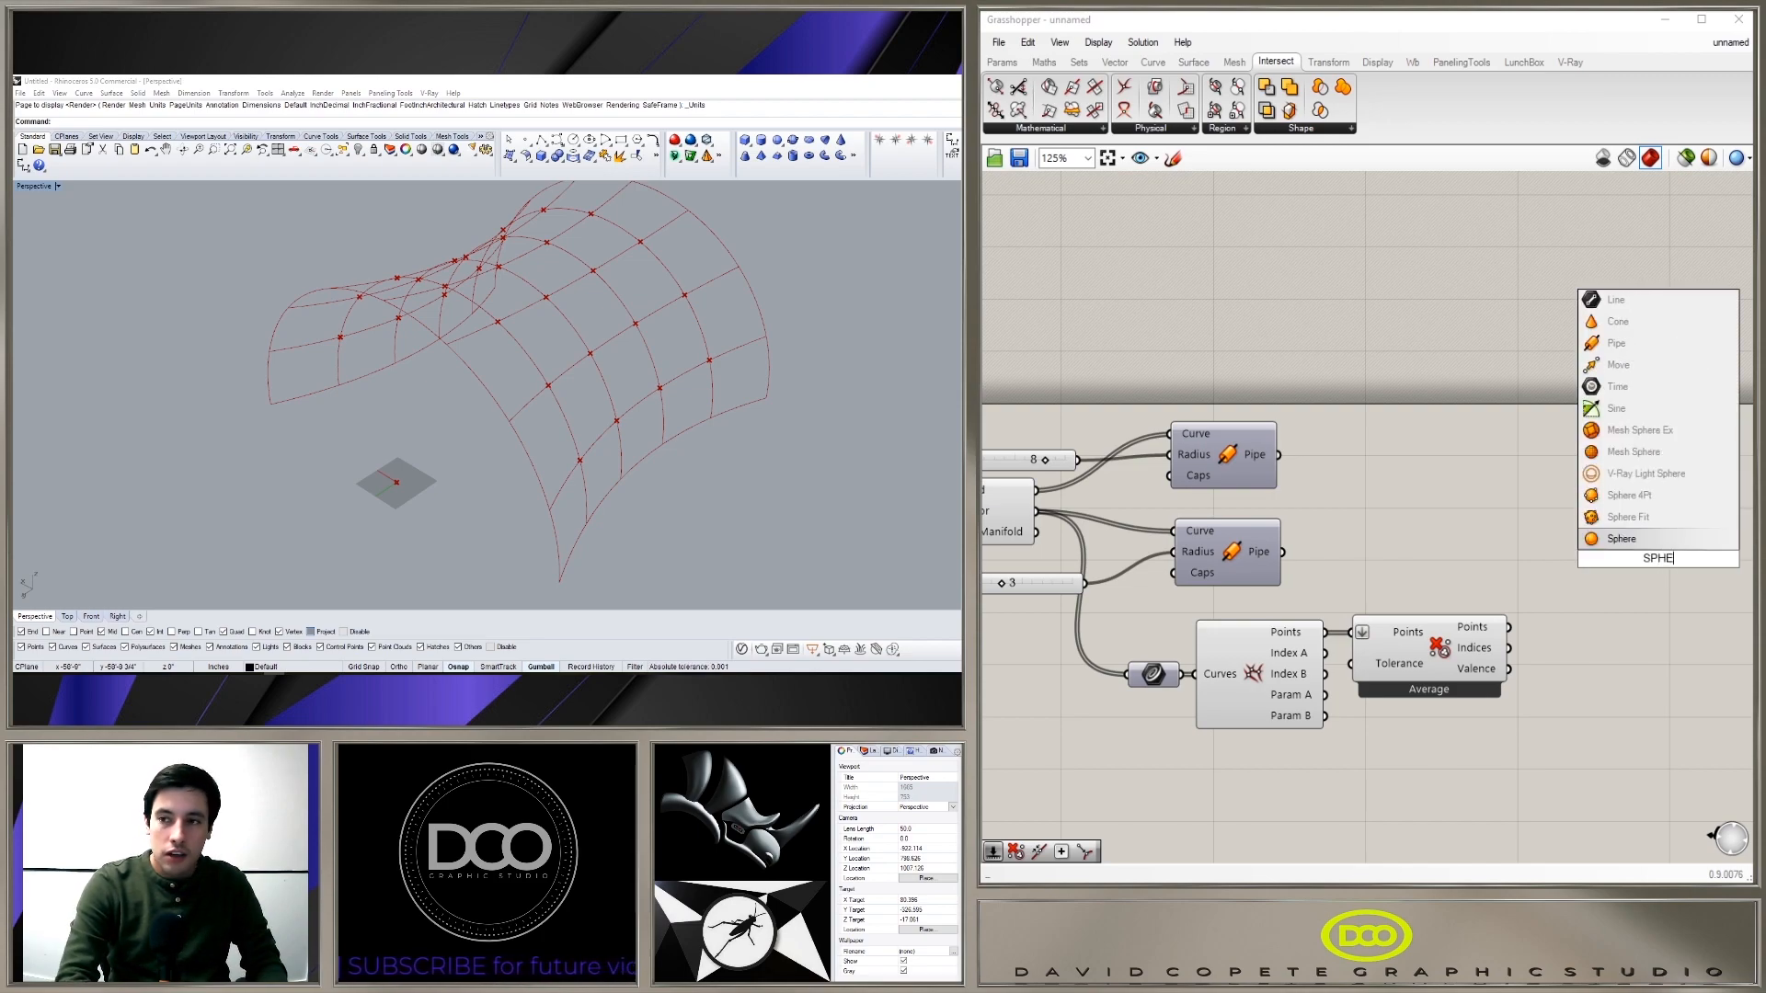
{"action": "left_click", "coordinate": [1635, 543]}
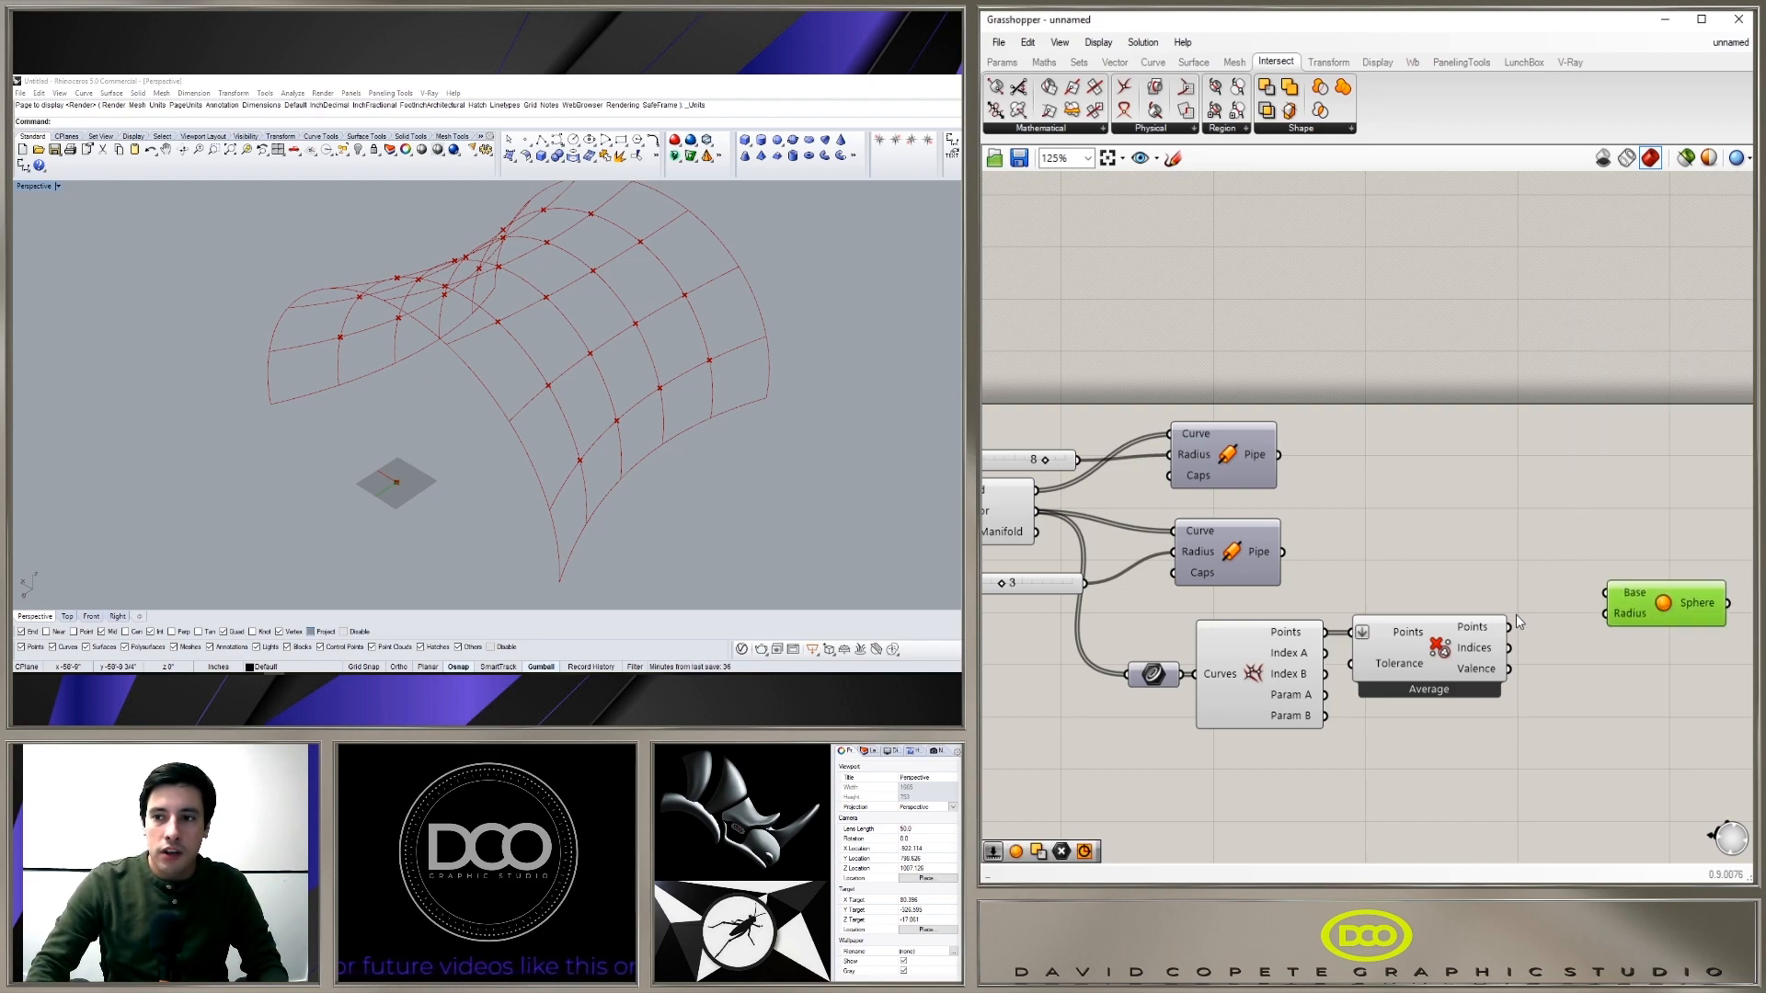
{"action": "right_click_drag", "start_coordinate": [1515, 615], "coordinate": [1425, 617]}
{"action": "left_click_drag", "start_coordinate": [1416, 631], "coordinate": [1567, 621]}
Step: Connect the number slider of 8 to the Sphere's Radius input and place the Sphere closer to Cull Duplicates
{"action": "left_click", "coordinate": [1324, 558]}
{"action": "scroll", "coordinate": [1324, 557], "scroll_direction": "down", "scroll_amount": 1}
{"action": "right_click_drag", "start_coordinate": [1324, 557], "coordinate": [1422, 506]}
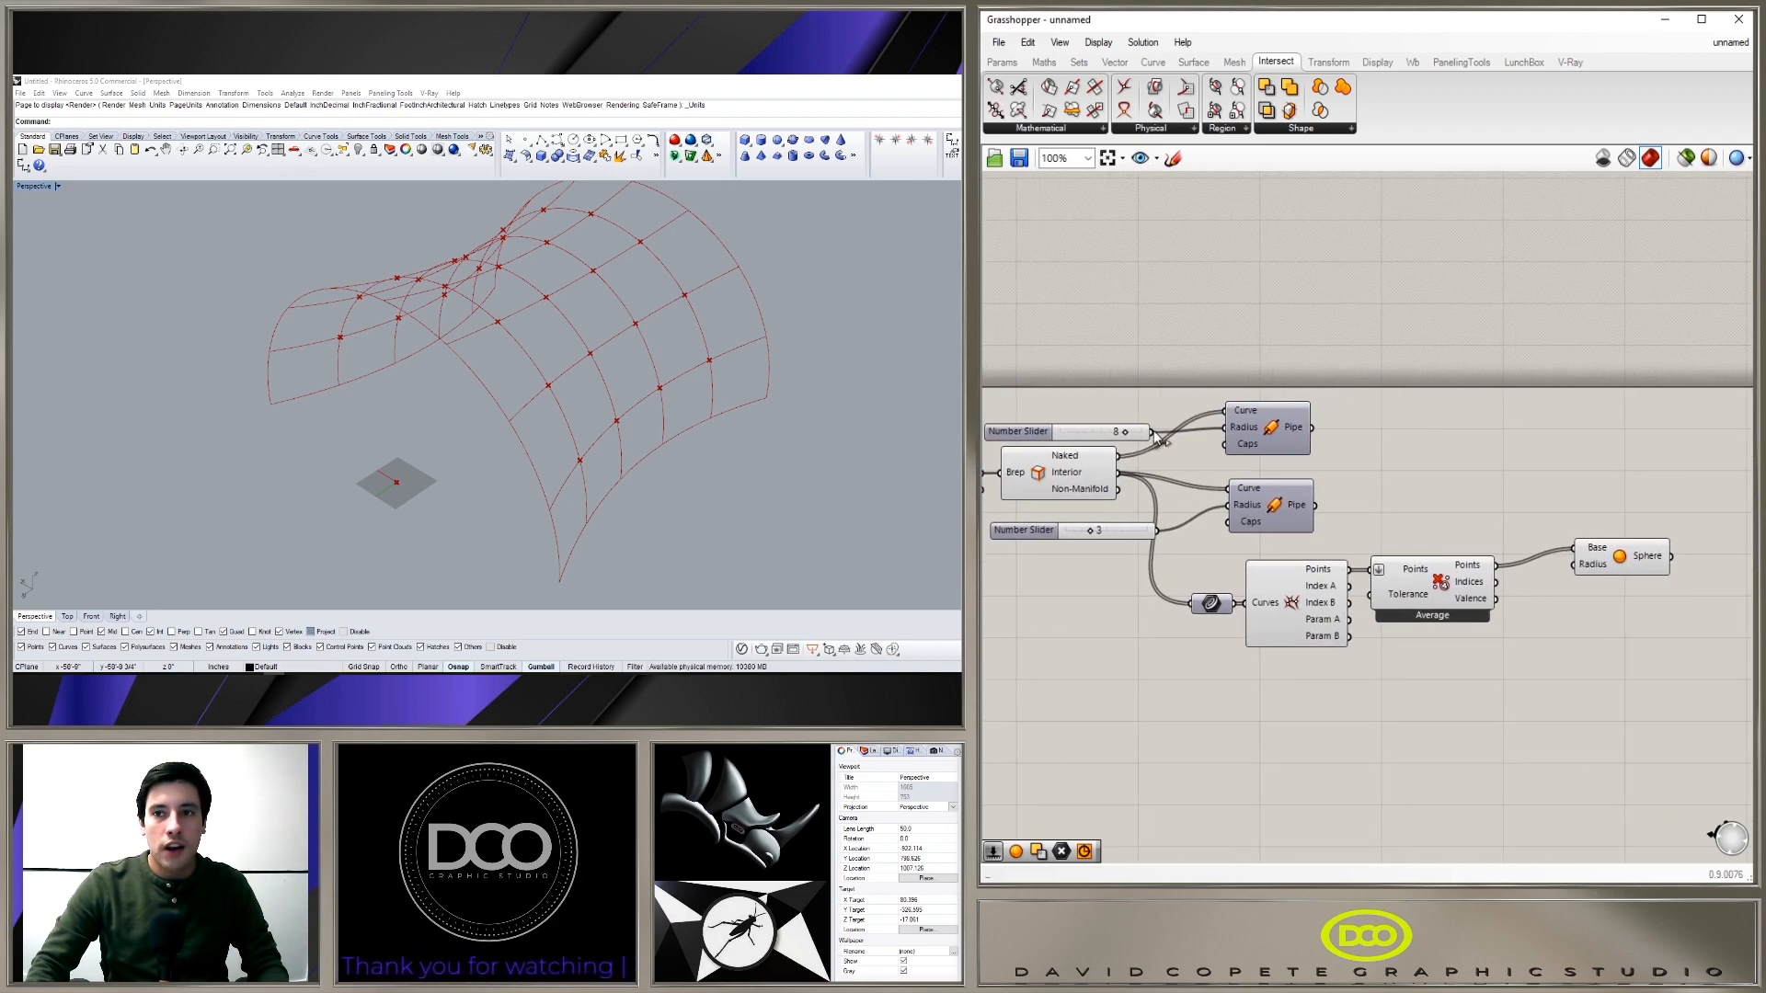
{"action": "left_click_drag", "start_coordinate": [1150, 431], "coordinate": [1586, 541]}
{"action": "left_click", "coordinate": [1527, 510]}
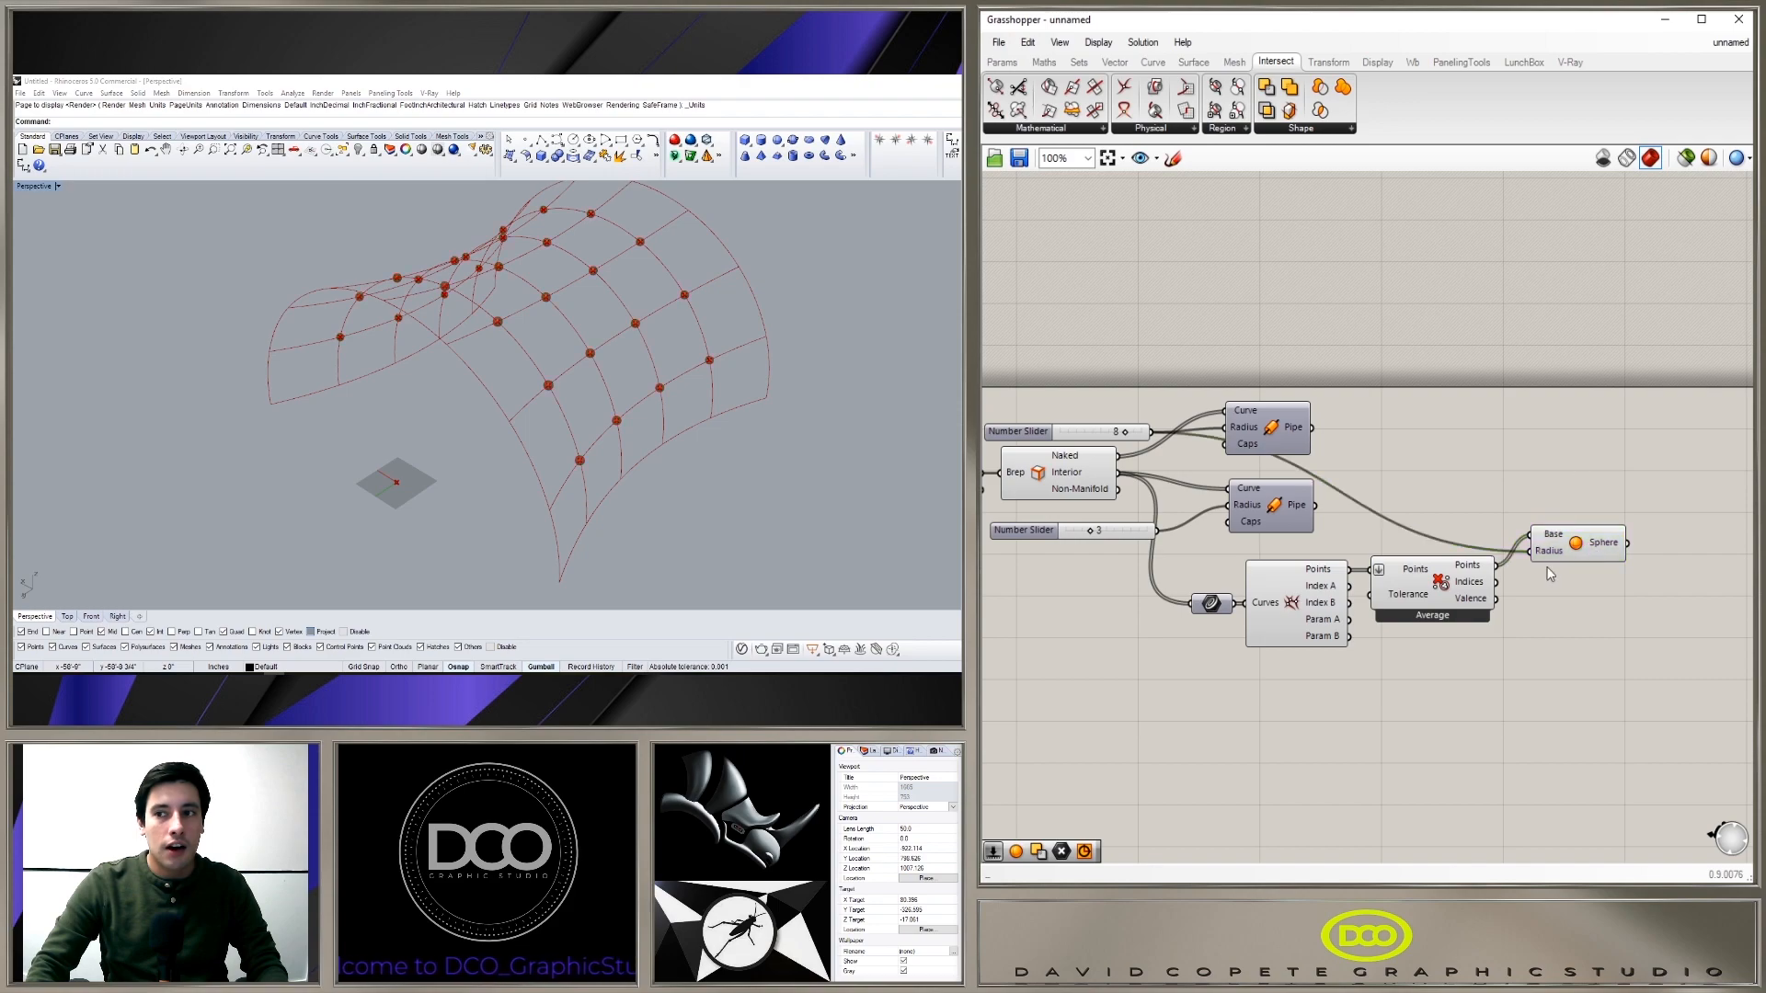
Step: Turn on the preview of the interior-edges Pipe and check the pipes against the spheres at the joints
{"action": "right_click_drag", "start_coordinate": [1322, 594], "coordinate": [1406, 627]}
{"action": "left_click", "coordinate": [1361, 537]}
{"action": "right_click", "coordinate": [1363, 538]}
{"action": "left_click", "coordinate": [1386, 571]}
{"action": "right_click_drag", "start_coordinate": [910, 446], "coordinate": [612, 420]}
{"action": "right_click_drag", "start_coordinate": [1541, 537], "coordinate": [1429, 516]}
{"action": "left_click", "coordinate": [1243, 520]}
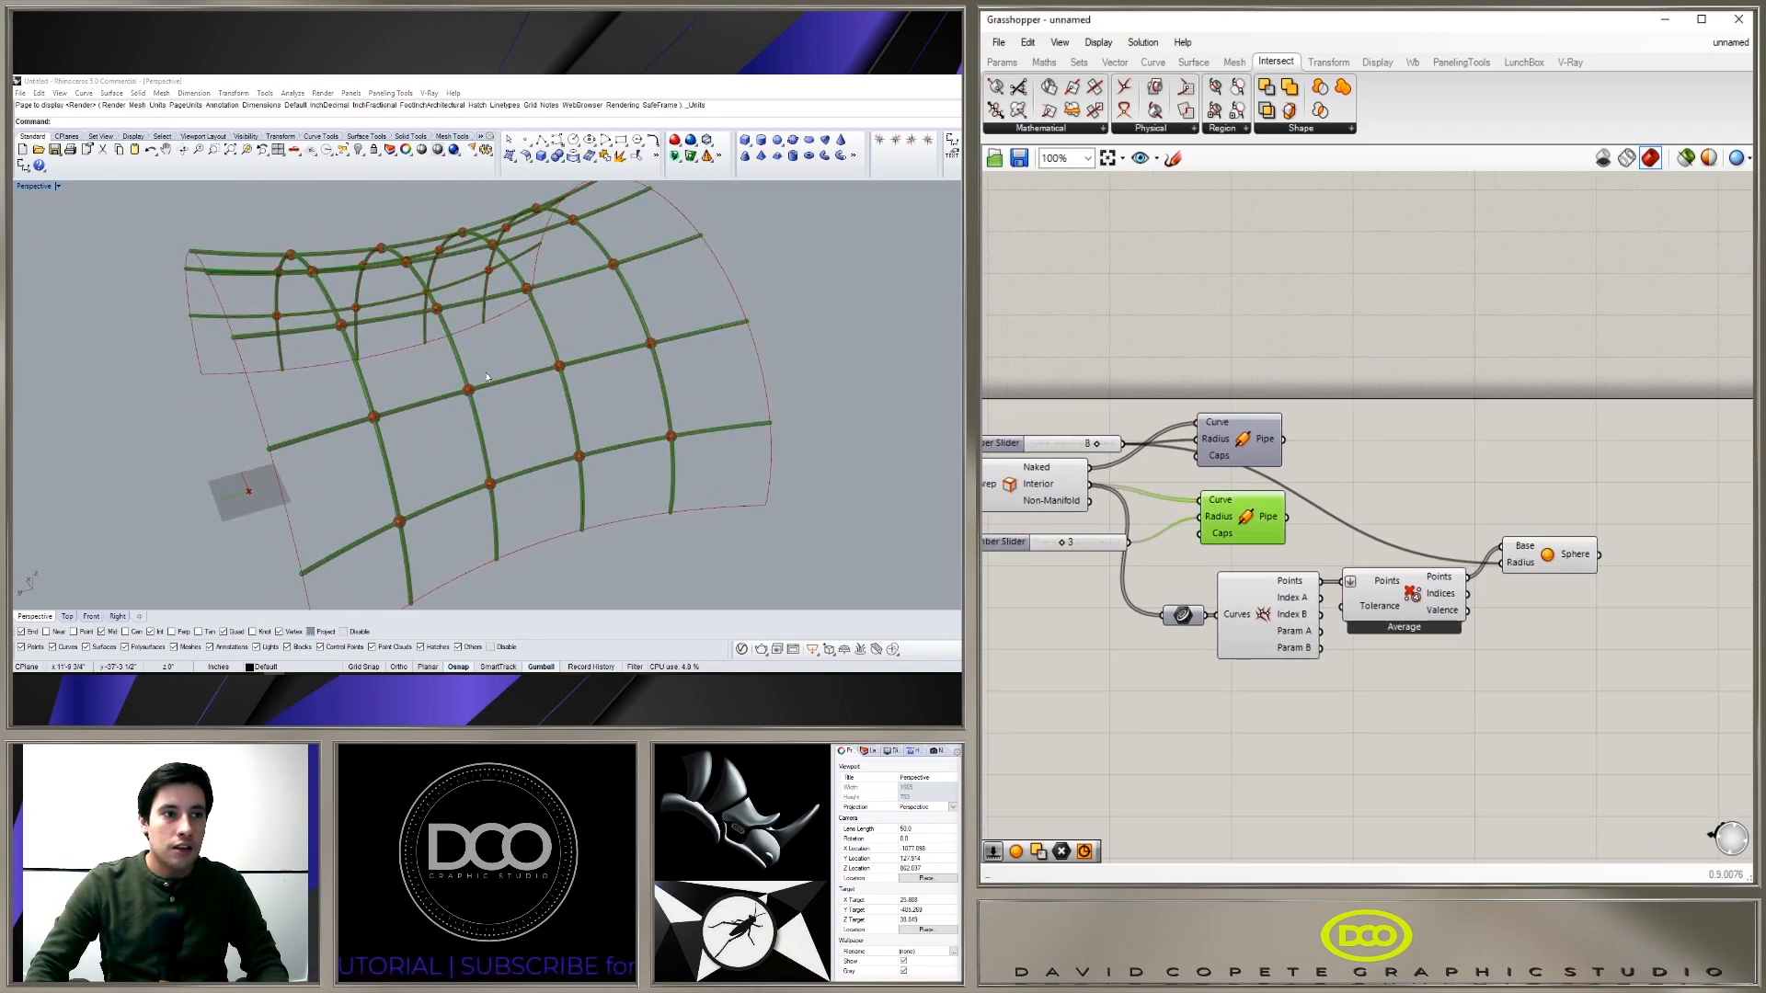
{"action": "left_click", "coordinate": [1568, 551]}
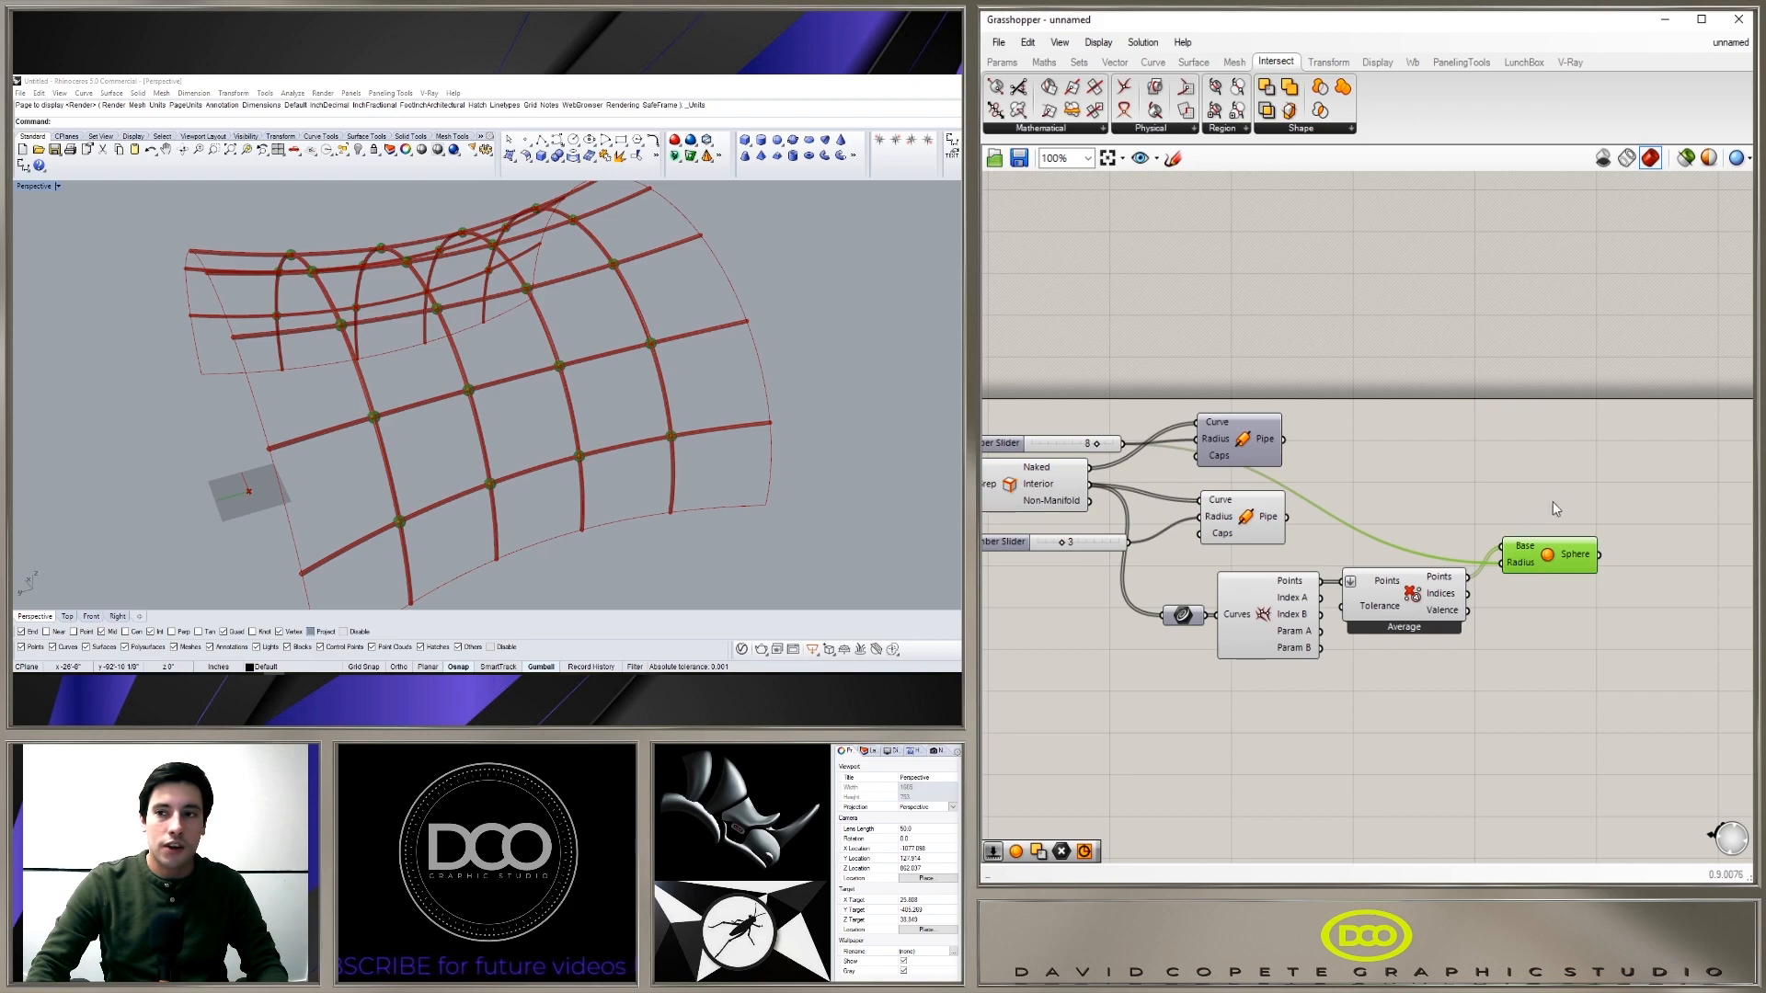
Step: Add a Solid Difference component, connecting the interior-edges Pipe to Breps A and the Sphere to Breps B
{"action": "double_click", "coordinate": [1564, 460]}
{"action": "type", "text": "SOLID"}
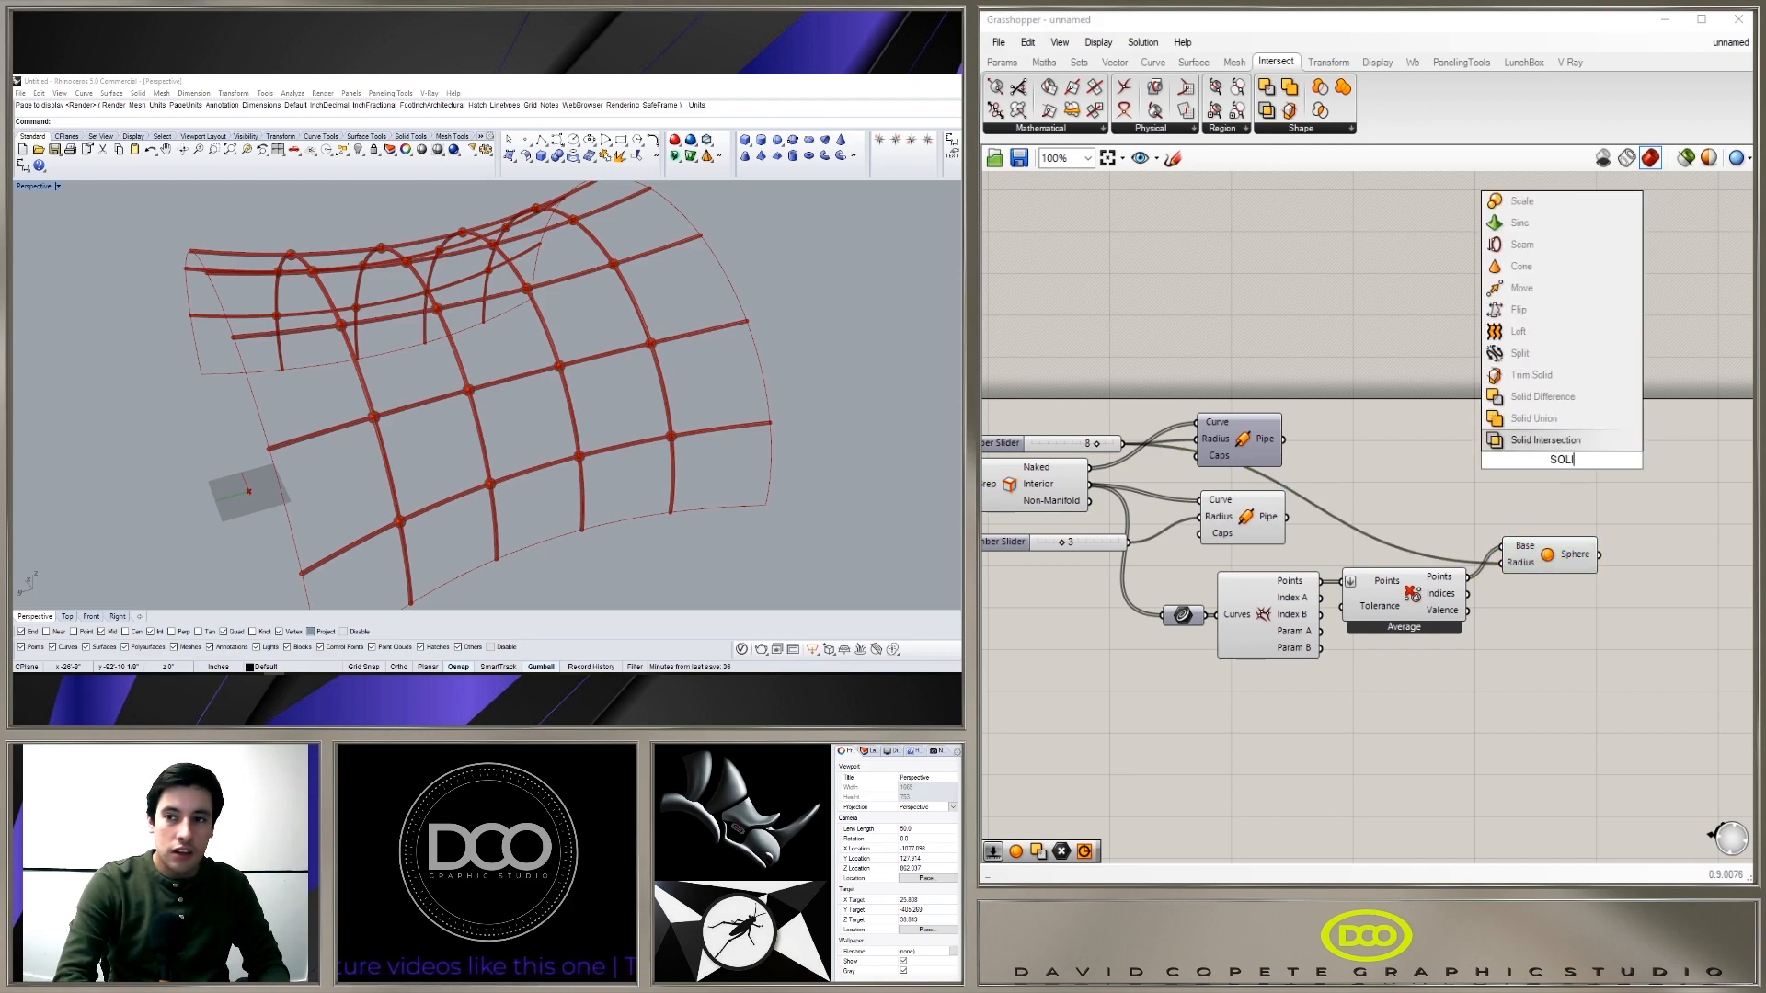
{"action": "left_click", "coordinate": [1553, 397]}
{"action": "left_click_drag", "start_coordinate": [1554, 462], "coordinate": [1630, 442]}
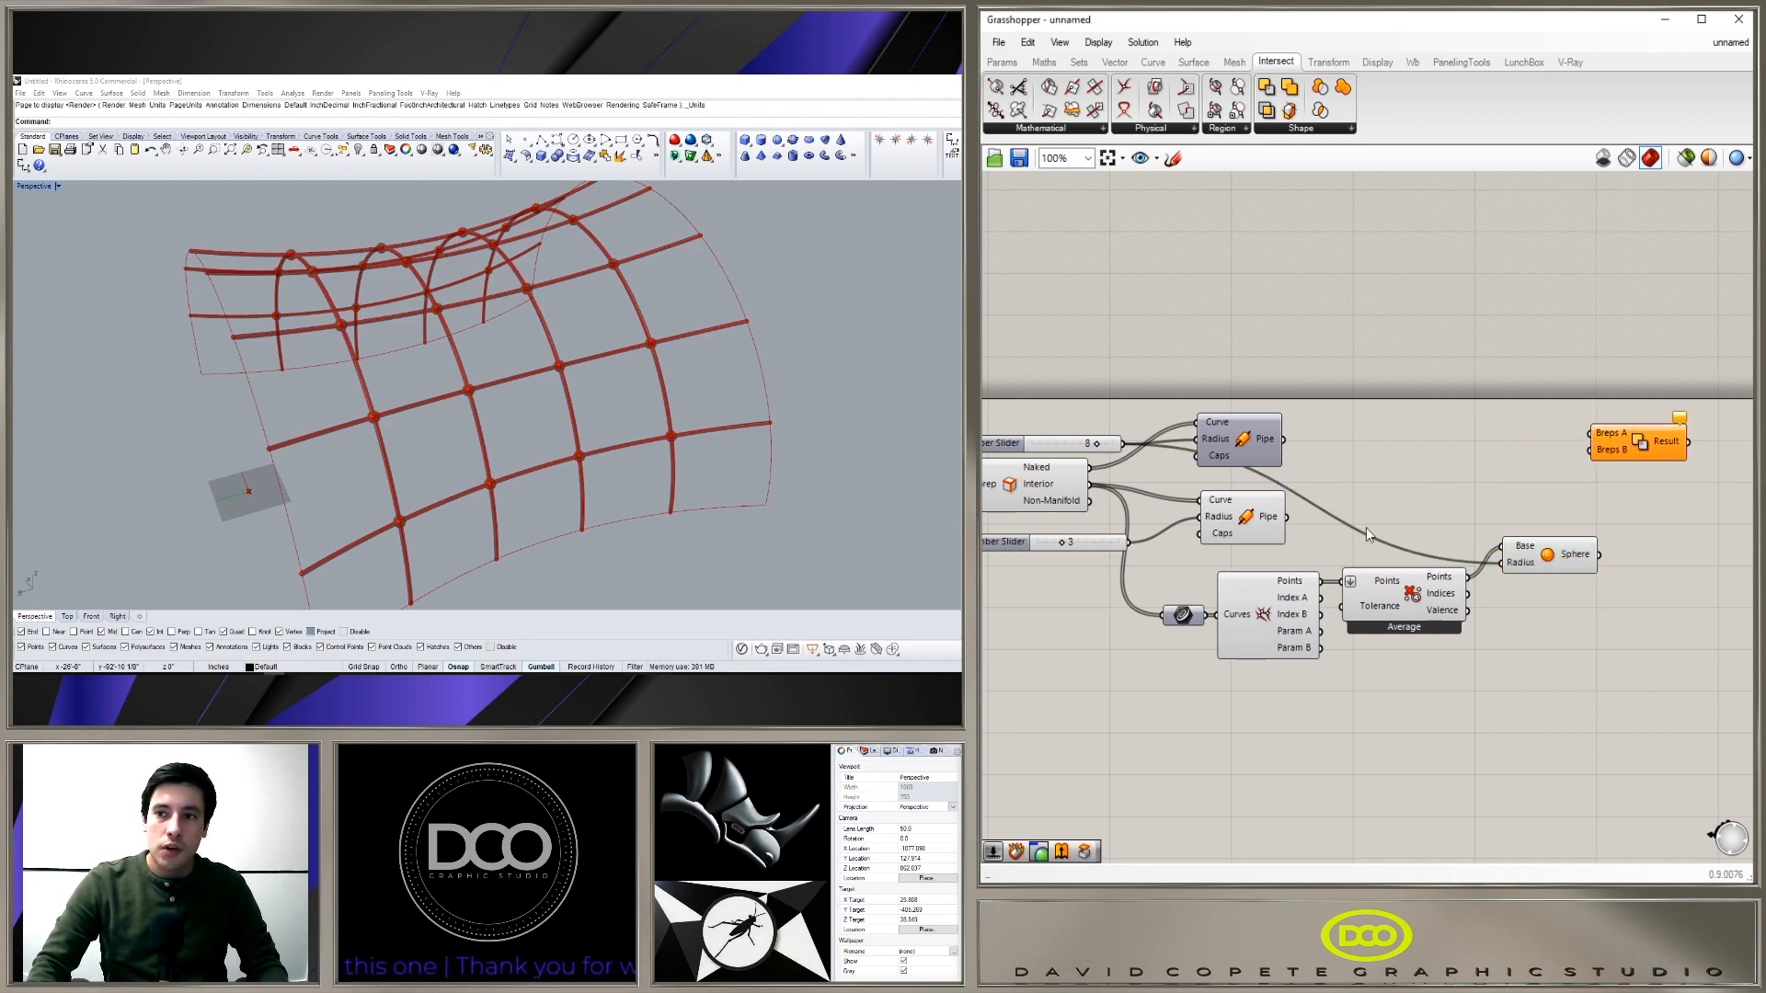
{"action": "left_click", "coordinate": [1580, 558]}
{"action": "left_click_drag", "start_coordinate": [1599, 554], "coordinate": [1659, 516]}
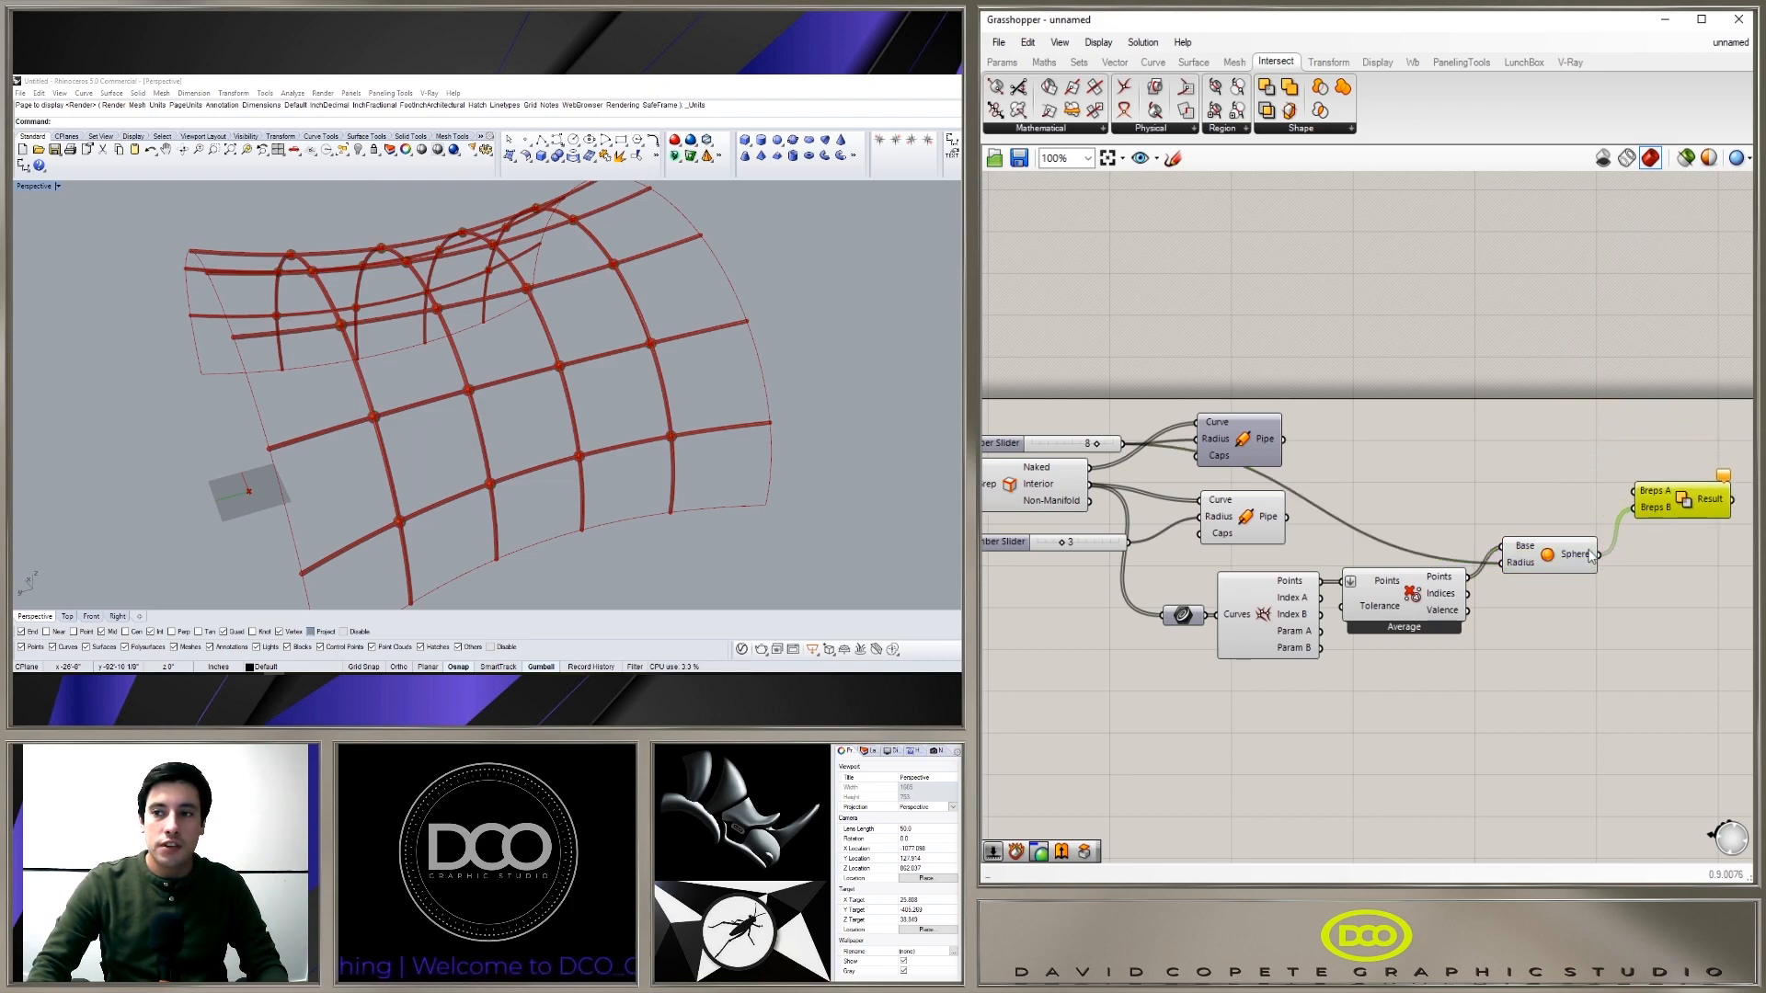
{"action": "left_click", "coordinate": [1243, 522]}
{"action": "left_click_drag", "start_coordinate": [1285, 517], "coordinate": [1635, 490]}
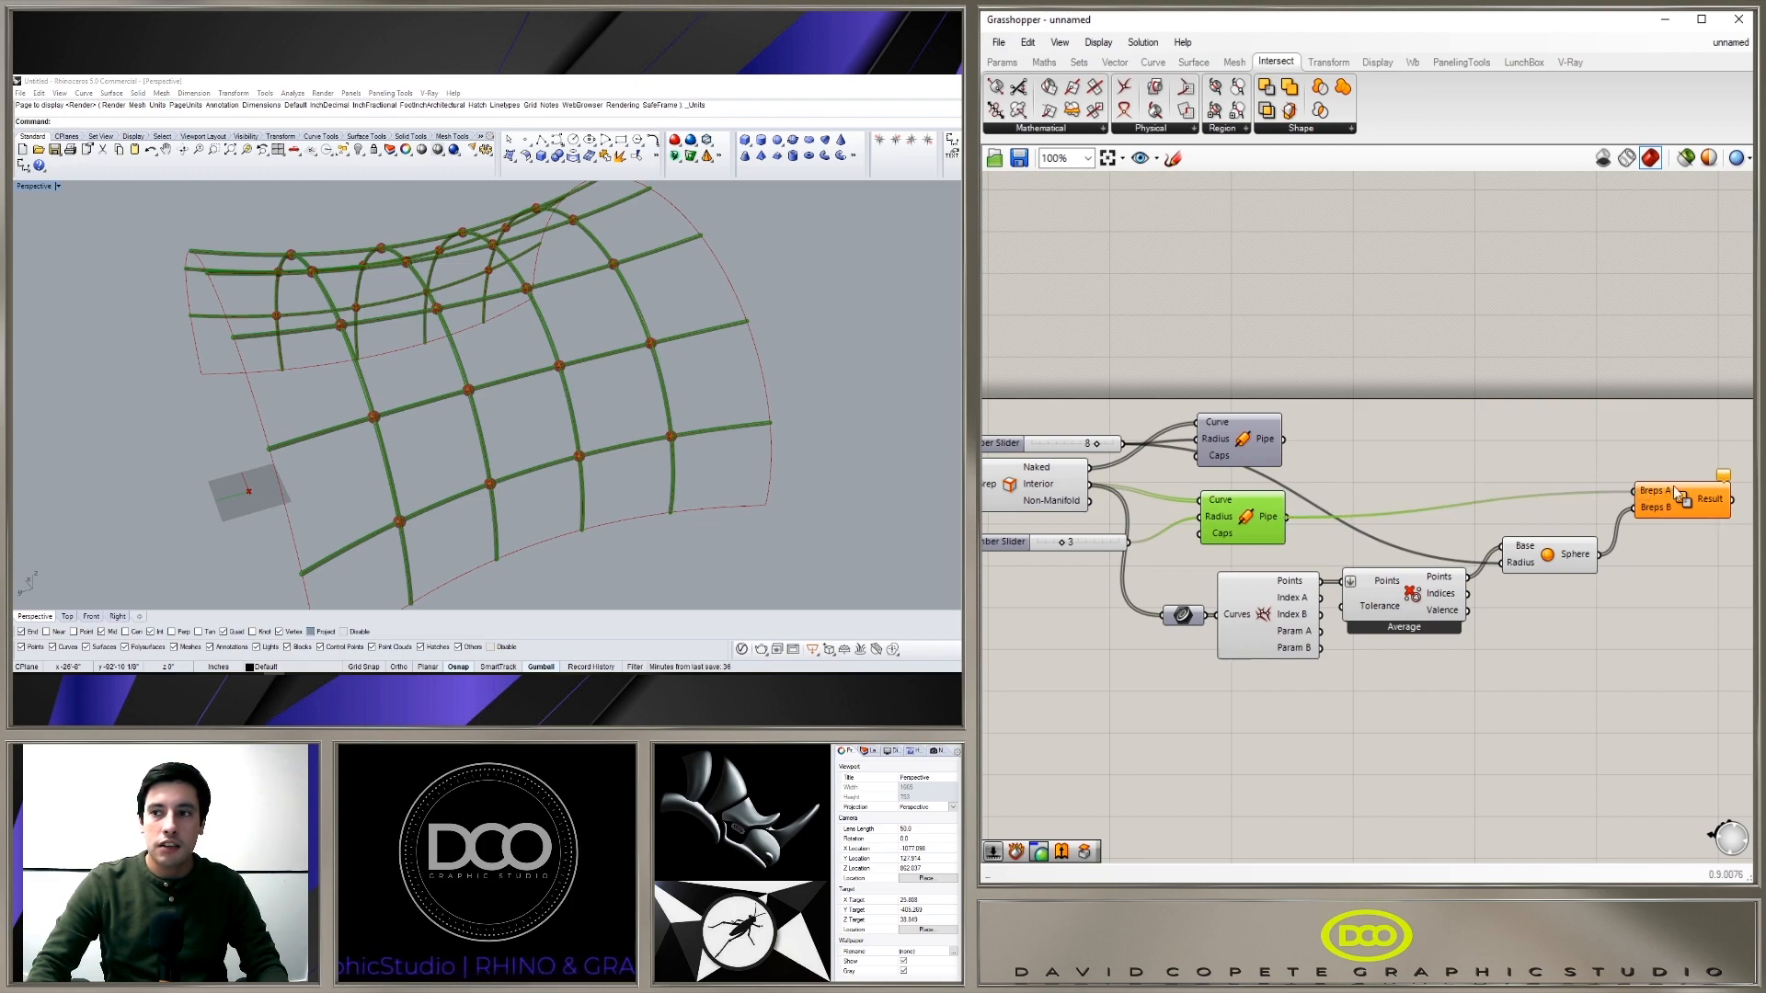
{"action": "right_click", "coordinate": [1250, 514]}
{"action": "left_click", "coordinate": [1532, 508]}
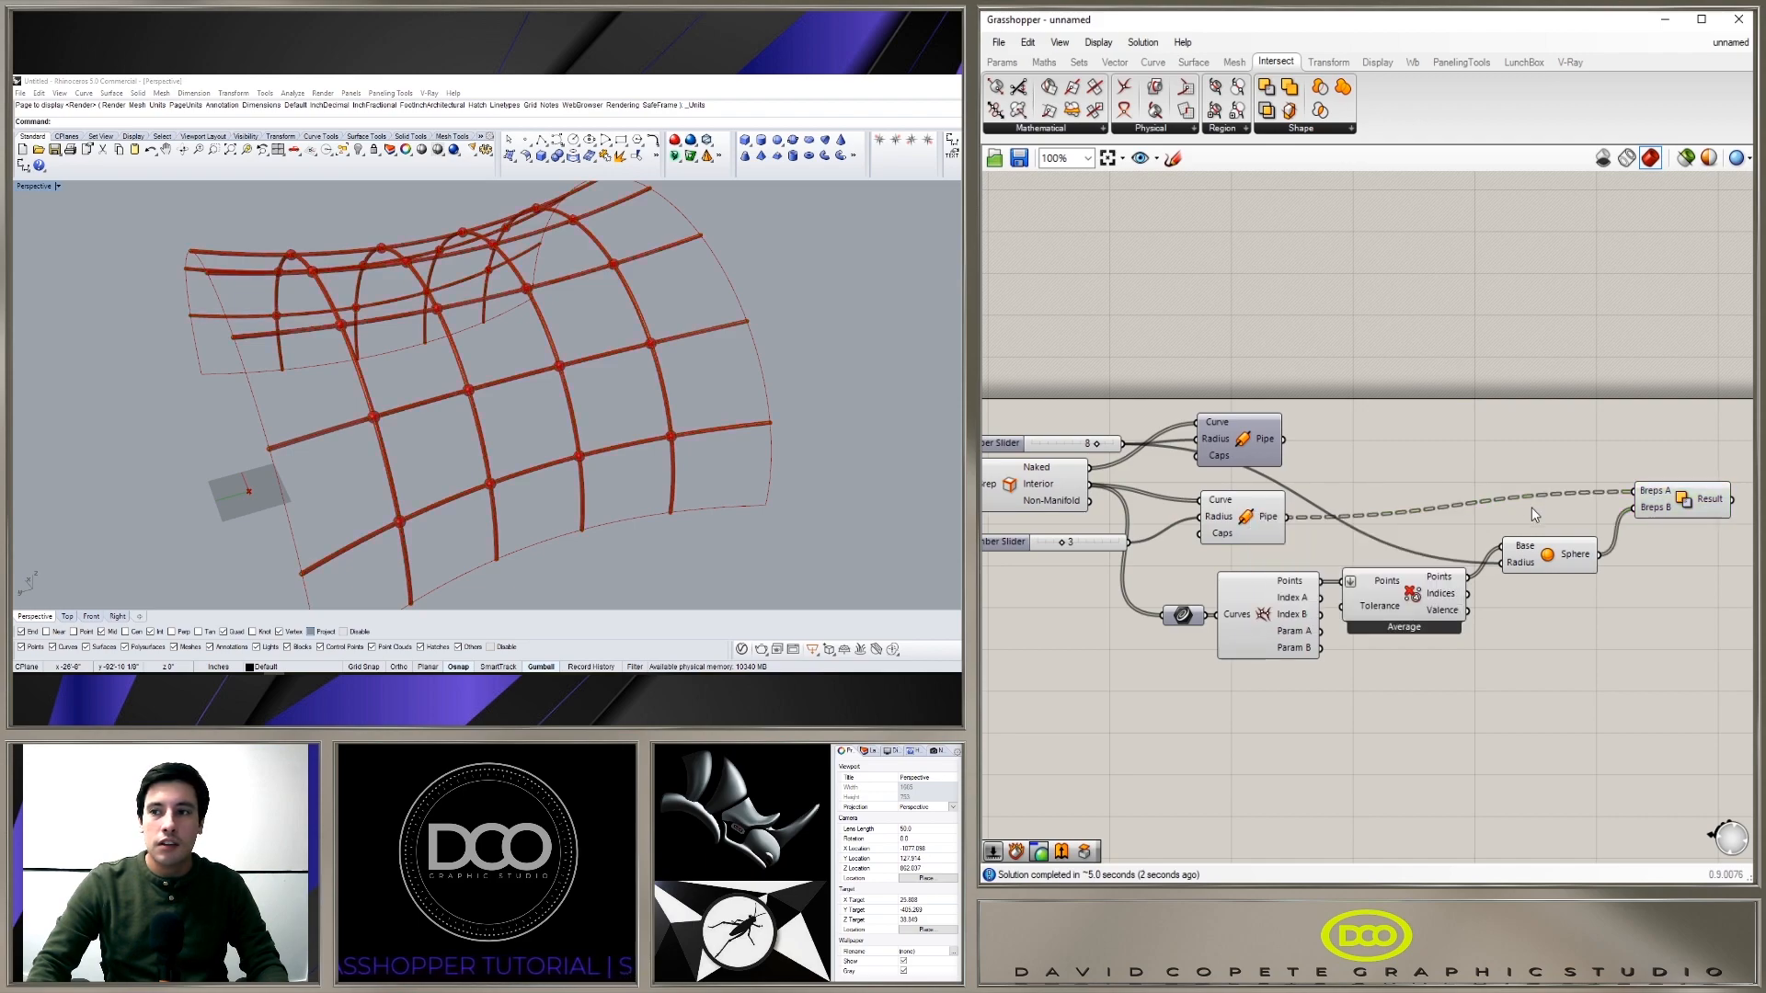
{"action": "right_click", "coordinate": [1658, 492]}
{"action": "left_click", "coordinate": [1642, 456]}
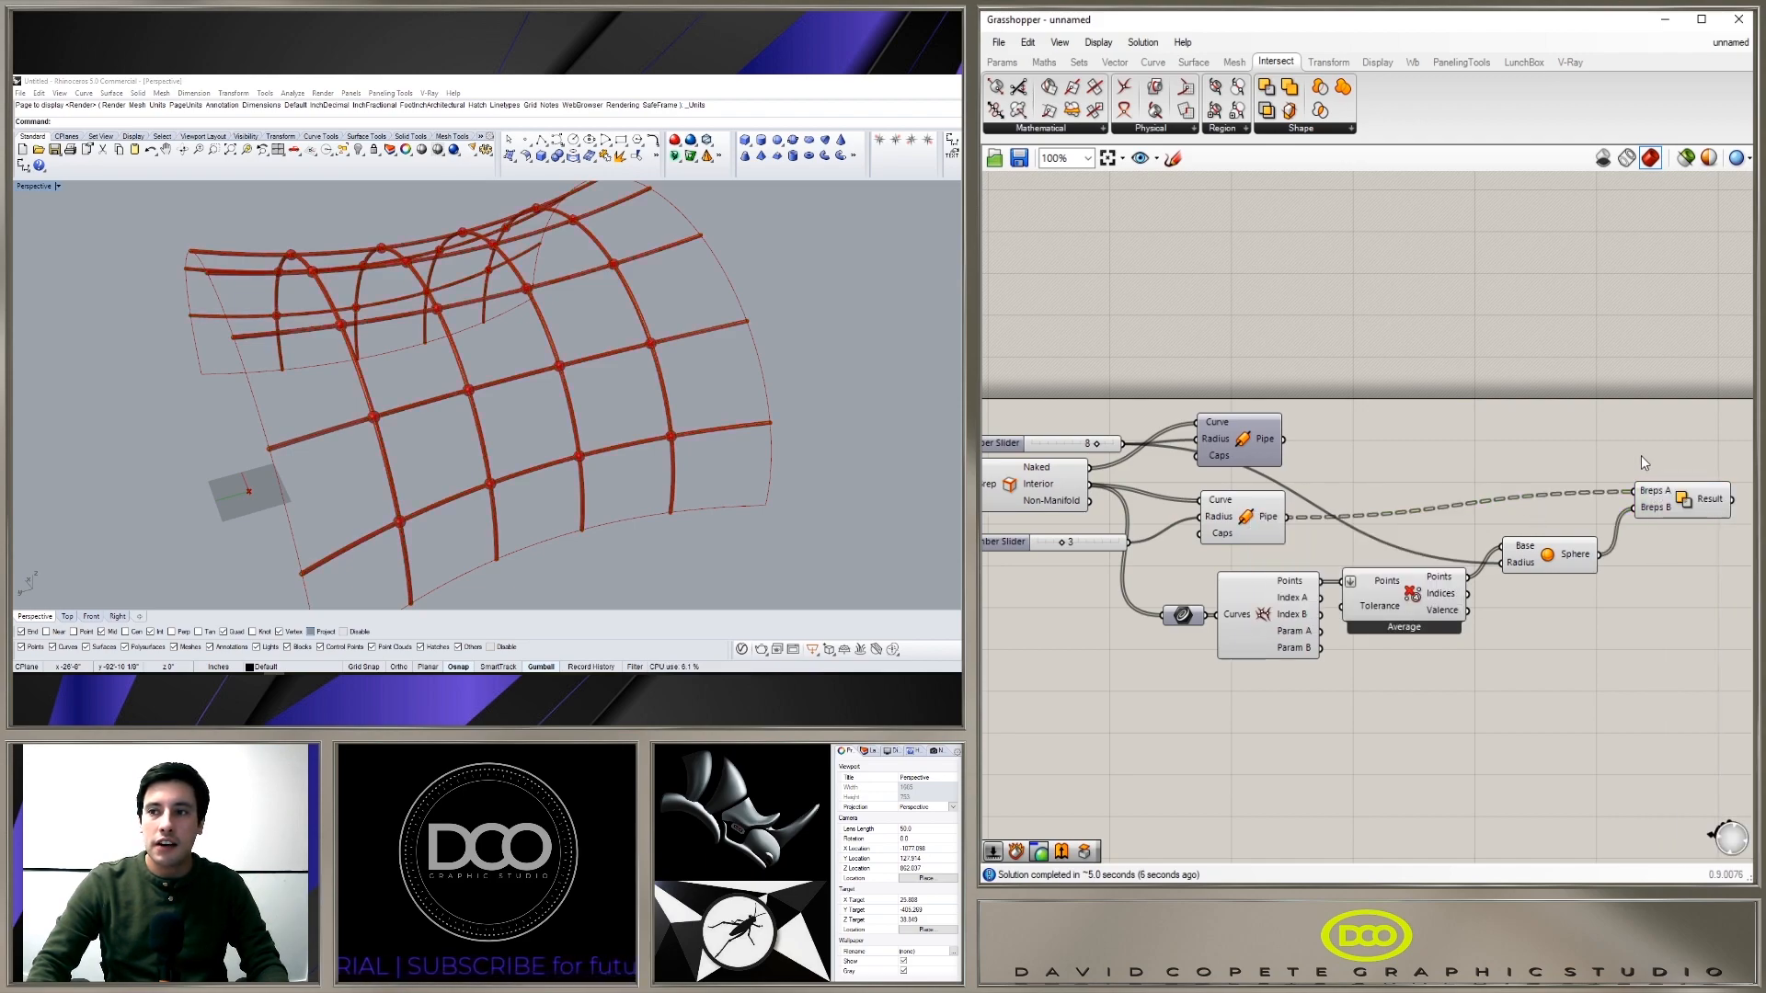
Step: Flatten the Breps A input of Solid Difference and turn off the preview of the interior-edges Pipe
{"action": "right_click", "coordinate": [1651, 491]}
{"action": "left_click", "coordinate": [1685, 635]}
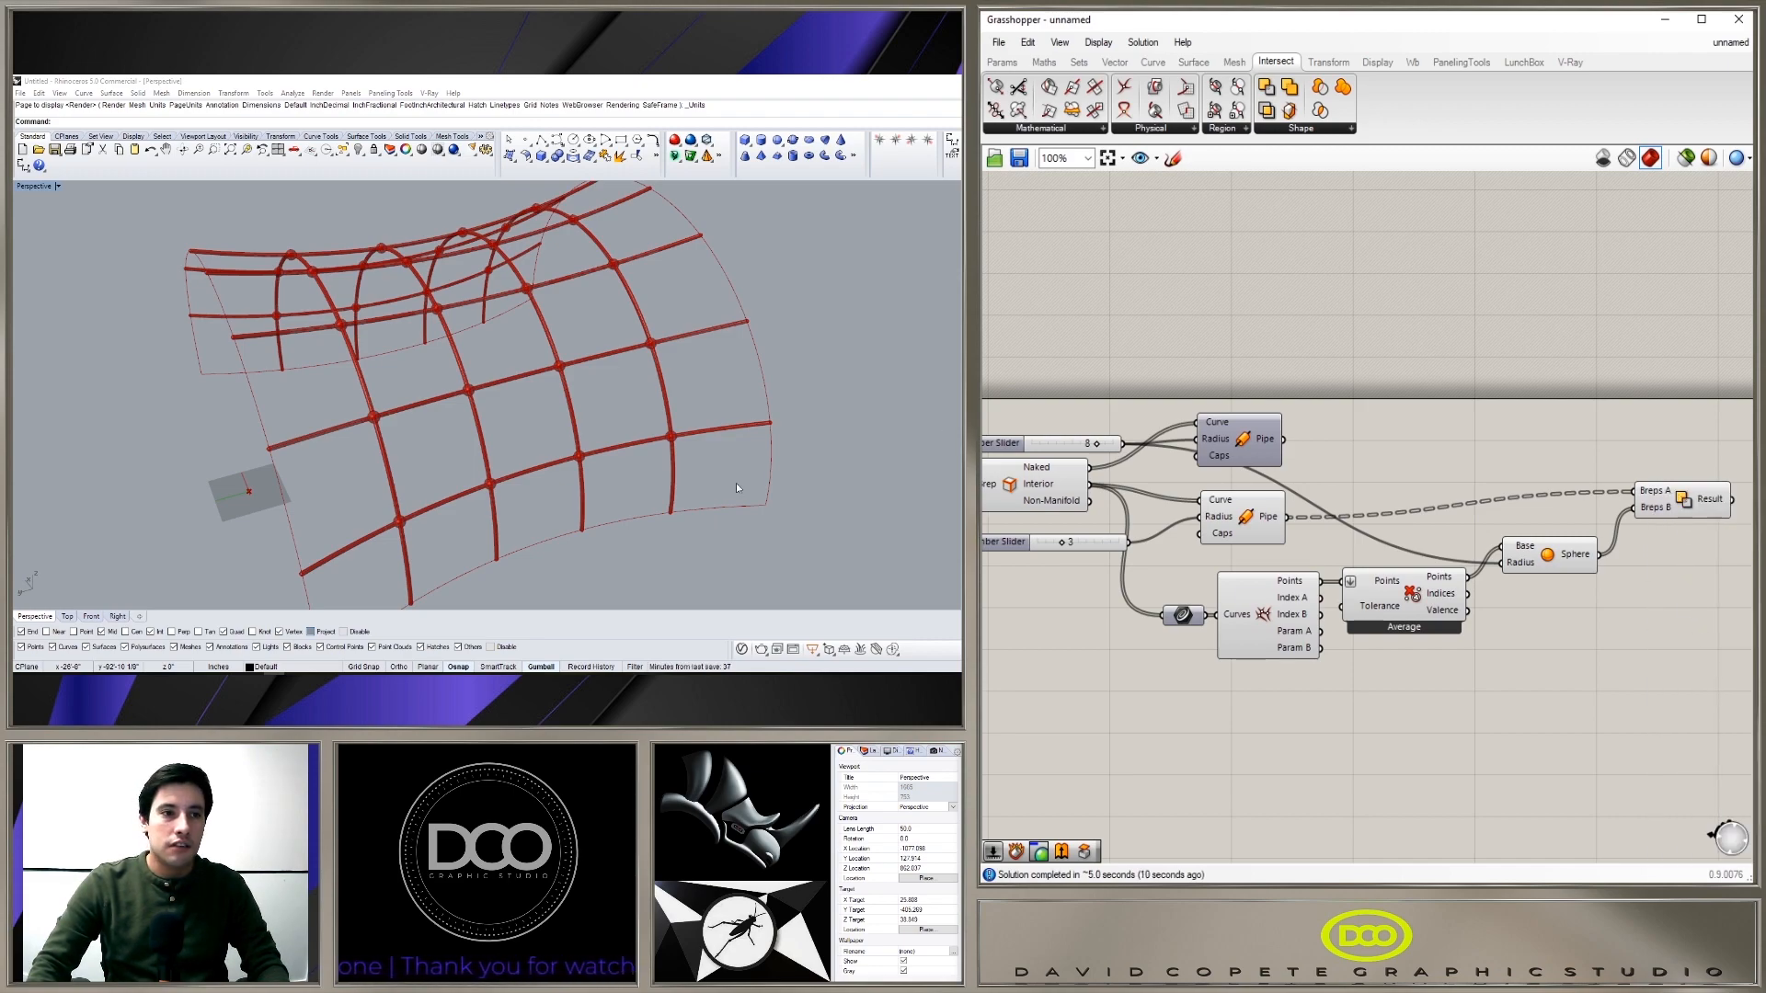
{"action": "left_click_drag", "start_coordinate": [1684, 499], "coordinate": [1681, 508]}
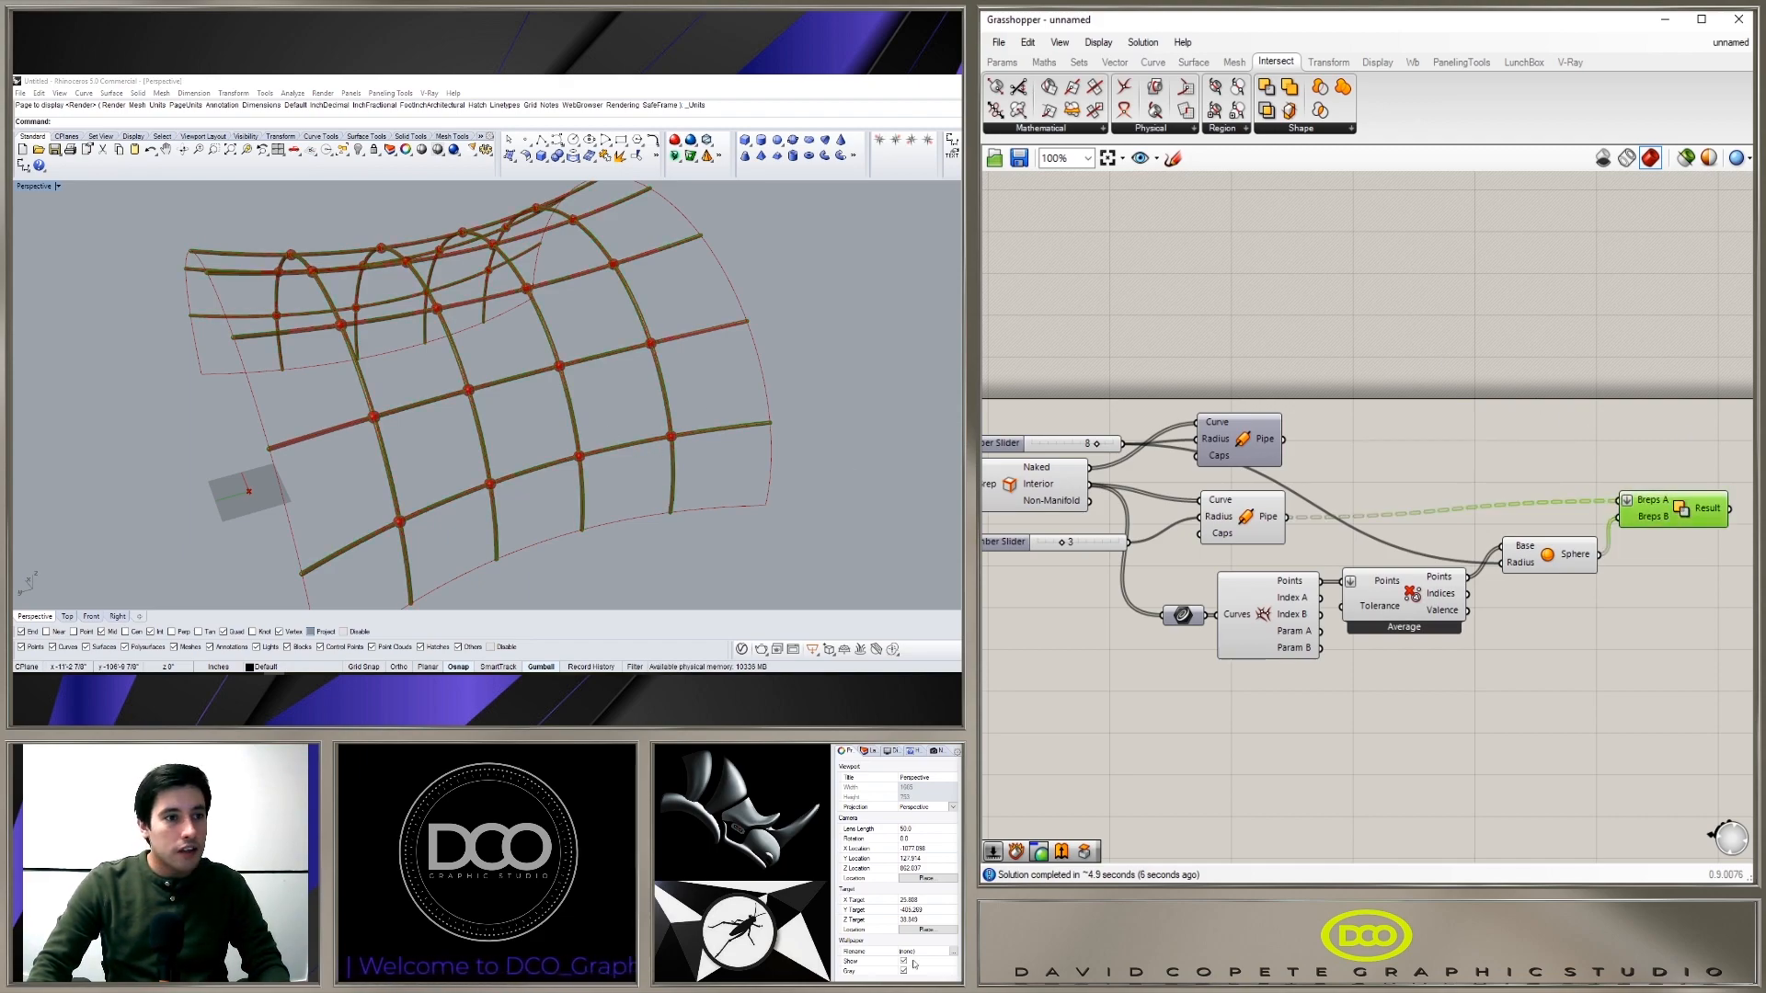
{"action": "left_click", "coordinate": [1252, 516]}
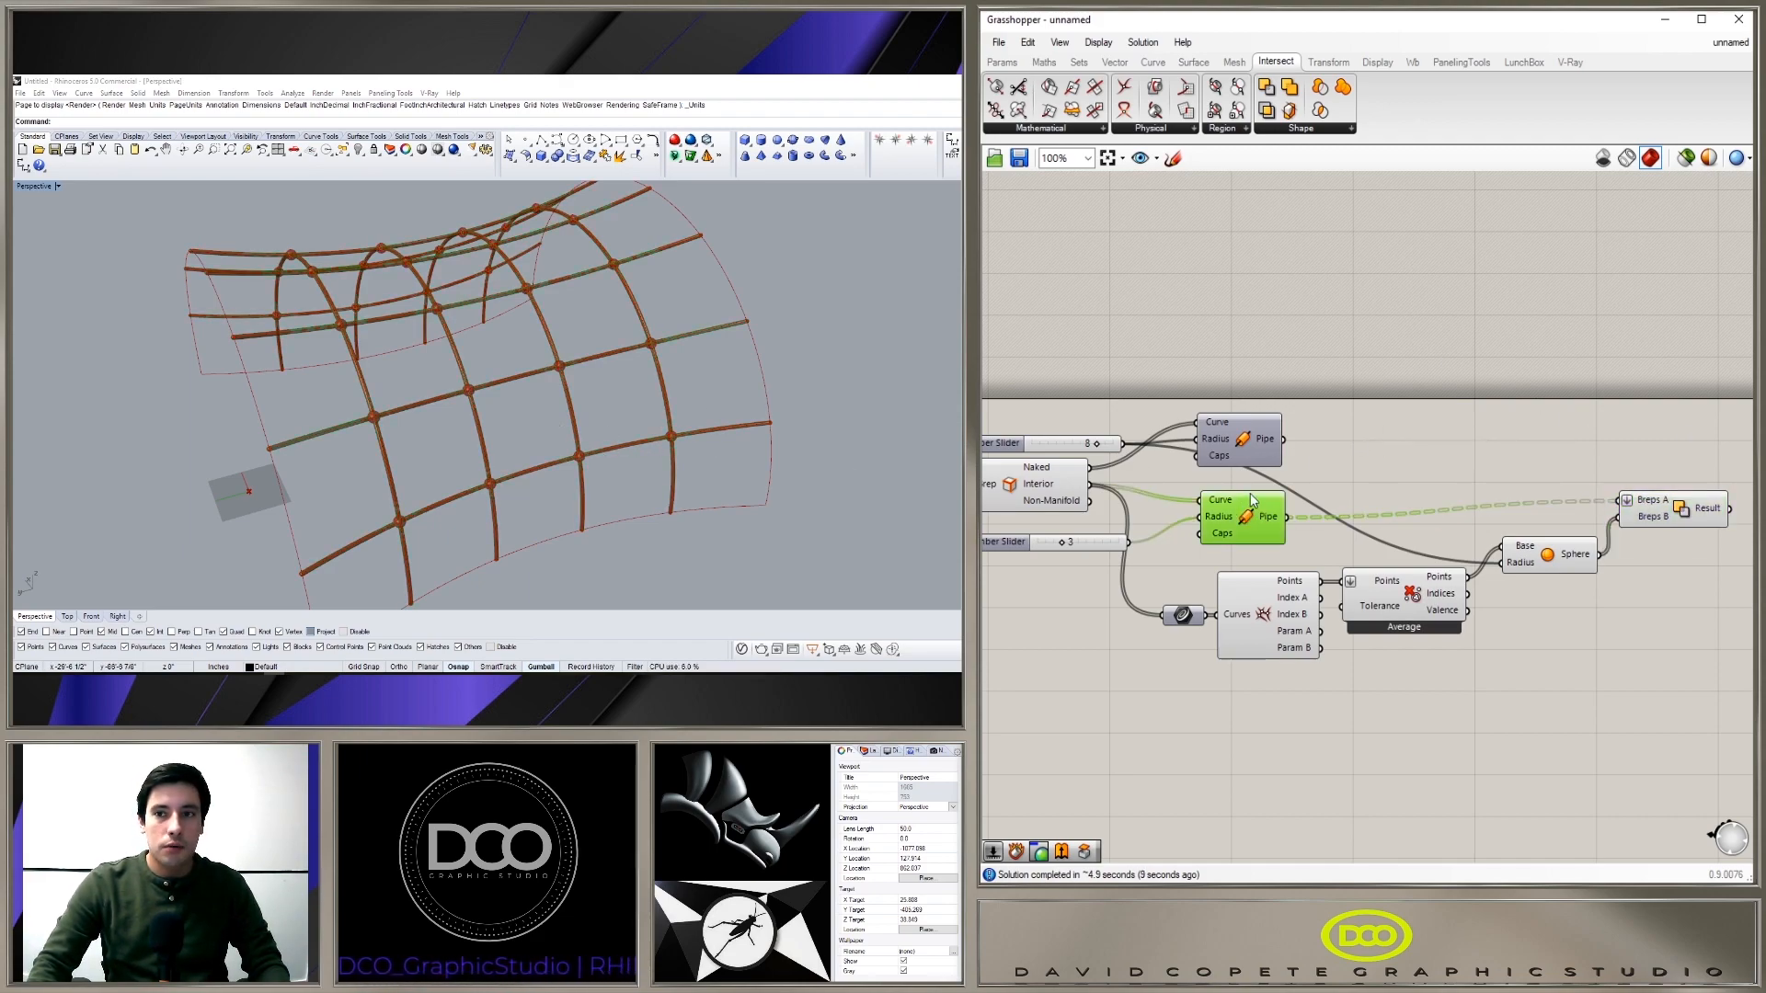
{"action": "right_click", "coordinate": [1249, 520]}
{"action": "left_click", "coordinate": [1266, 551]}
Step: Examine up close how the interior pipes meet the sphere joints after the solid difference
{"action": "scroll", "coordinate": [1665, 510], "scroll_direction": "up", "scroll_amount": 3}
{"action": "left_click", "coordinate": [1674, 515]}
{"action": "scroll", "coordinate": [701, 433], "scroll_direction": "up", "scroll_amount": 10}
{"action": "left_click", "coordinate": [1300, 422]}
{"action": "scroll", "coordinate": [1306, 426], "scroll_direction": "down", "scroll_amount": 2}
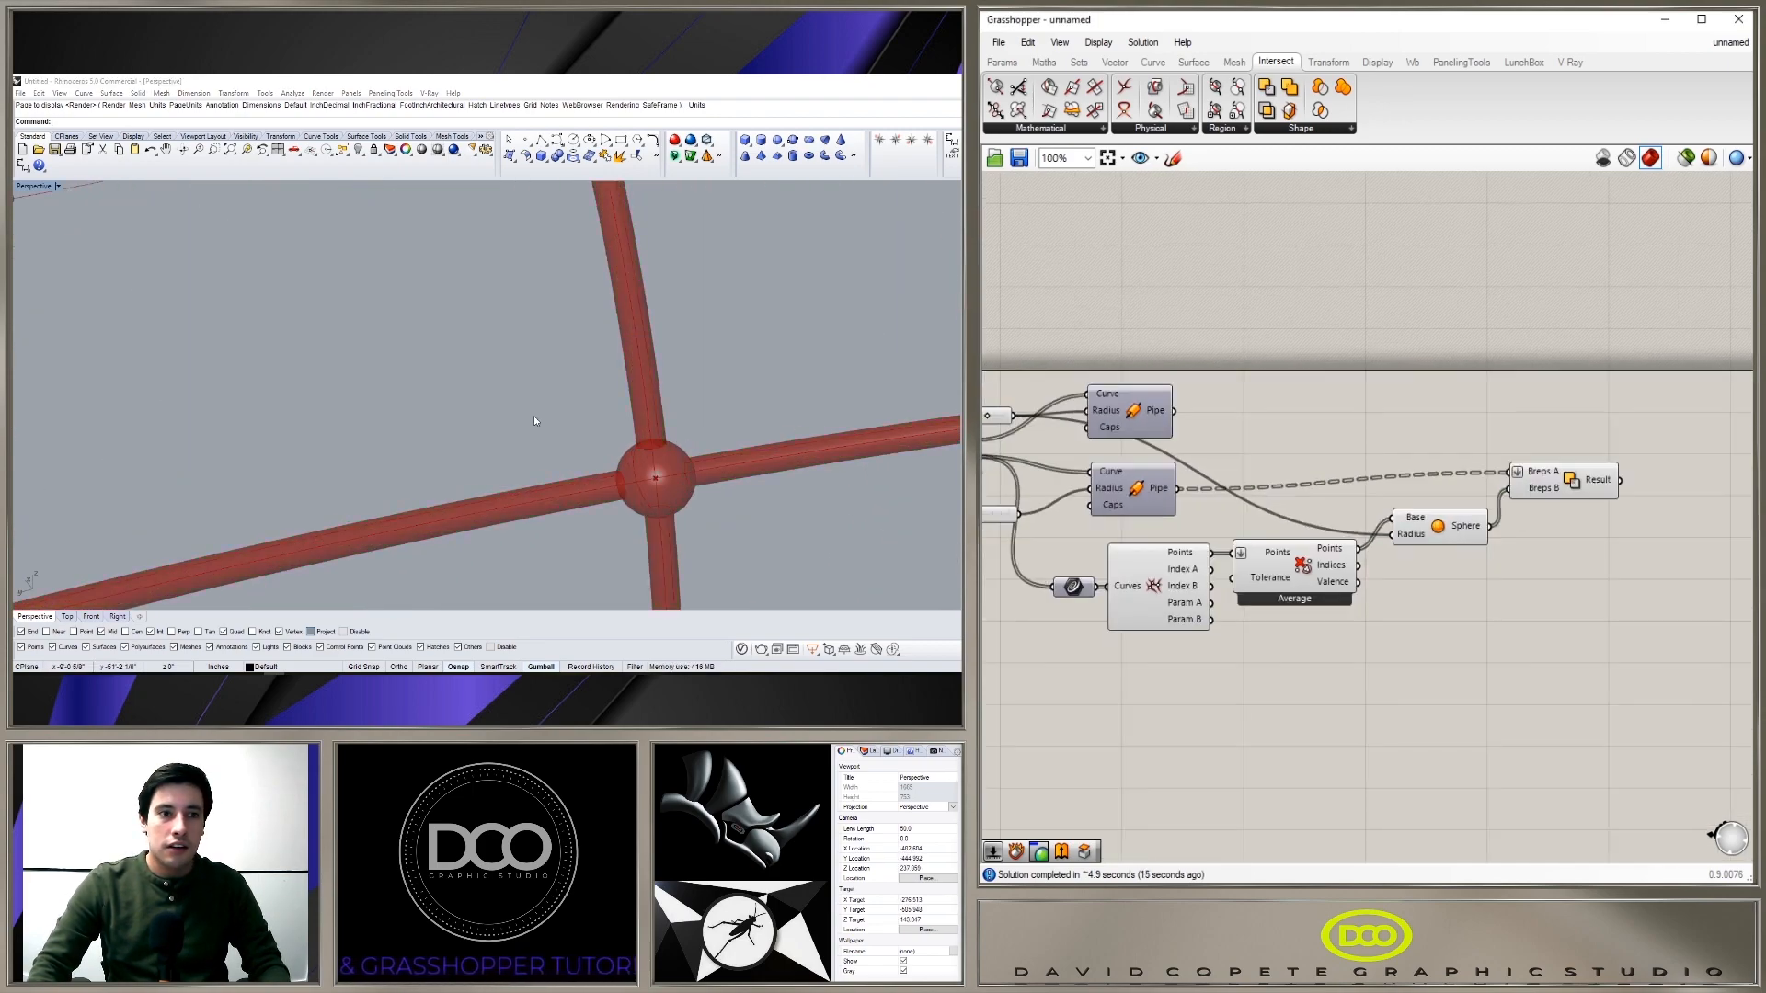
{"action": "scroll", "coordinate": [557, 410], "scroll_direction": "down", "scroll_amount": 6}
{"action": "right_click_drag", "start_coordinate": [544, 389], "coordinate": [581, 407]}
{"action": "right_click_drag", "start_coordinate": [433, 414], "coordinate": [441, 439]}
{"action": "scroll", "coordinate": [432, 440], "scroll_direction": "up", "scroll_amount": 6}
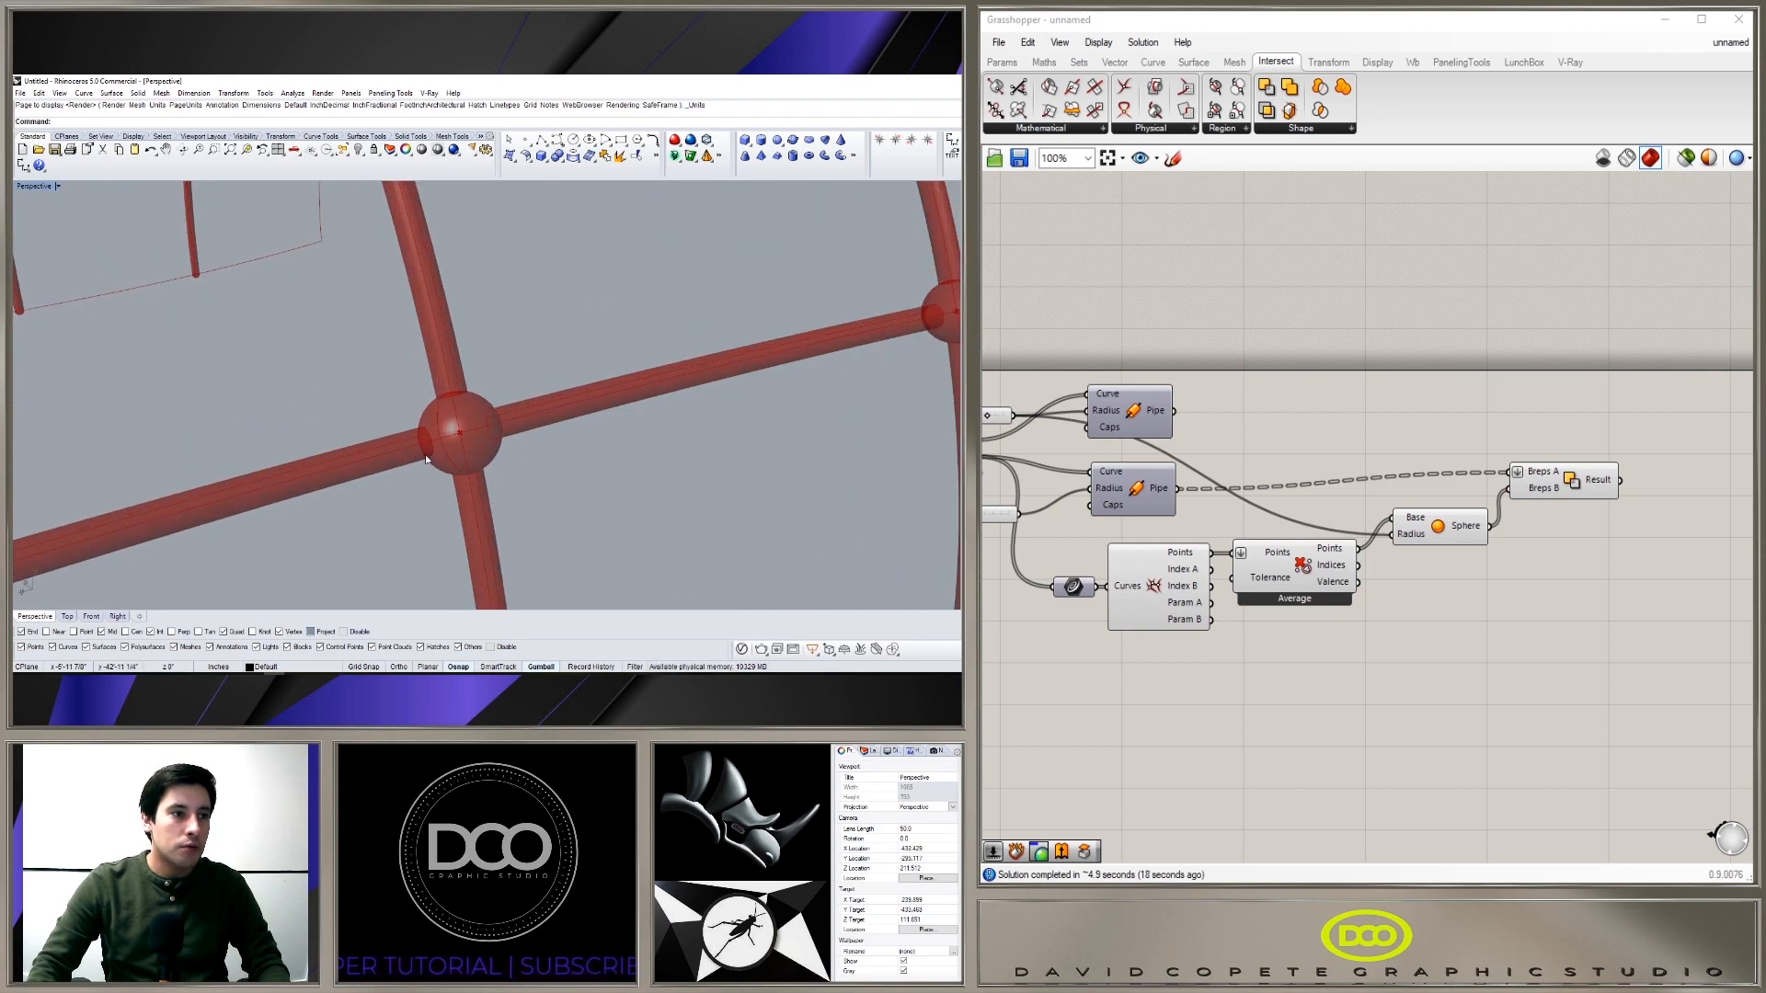
{"action": "scroll", "coordinate": [458, 428], "scroll_direction": "down", "scroll_amount": 3}
{"action": "scroll", "coordinate": [488, 384], "scroll_direction": "down", "scroll_amount": 5}
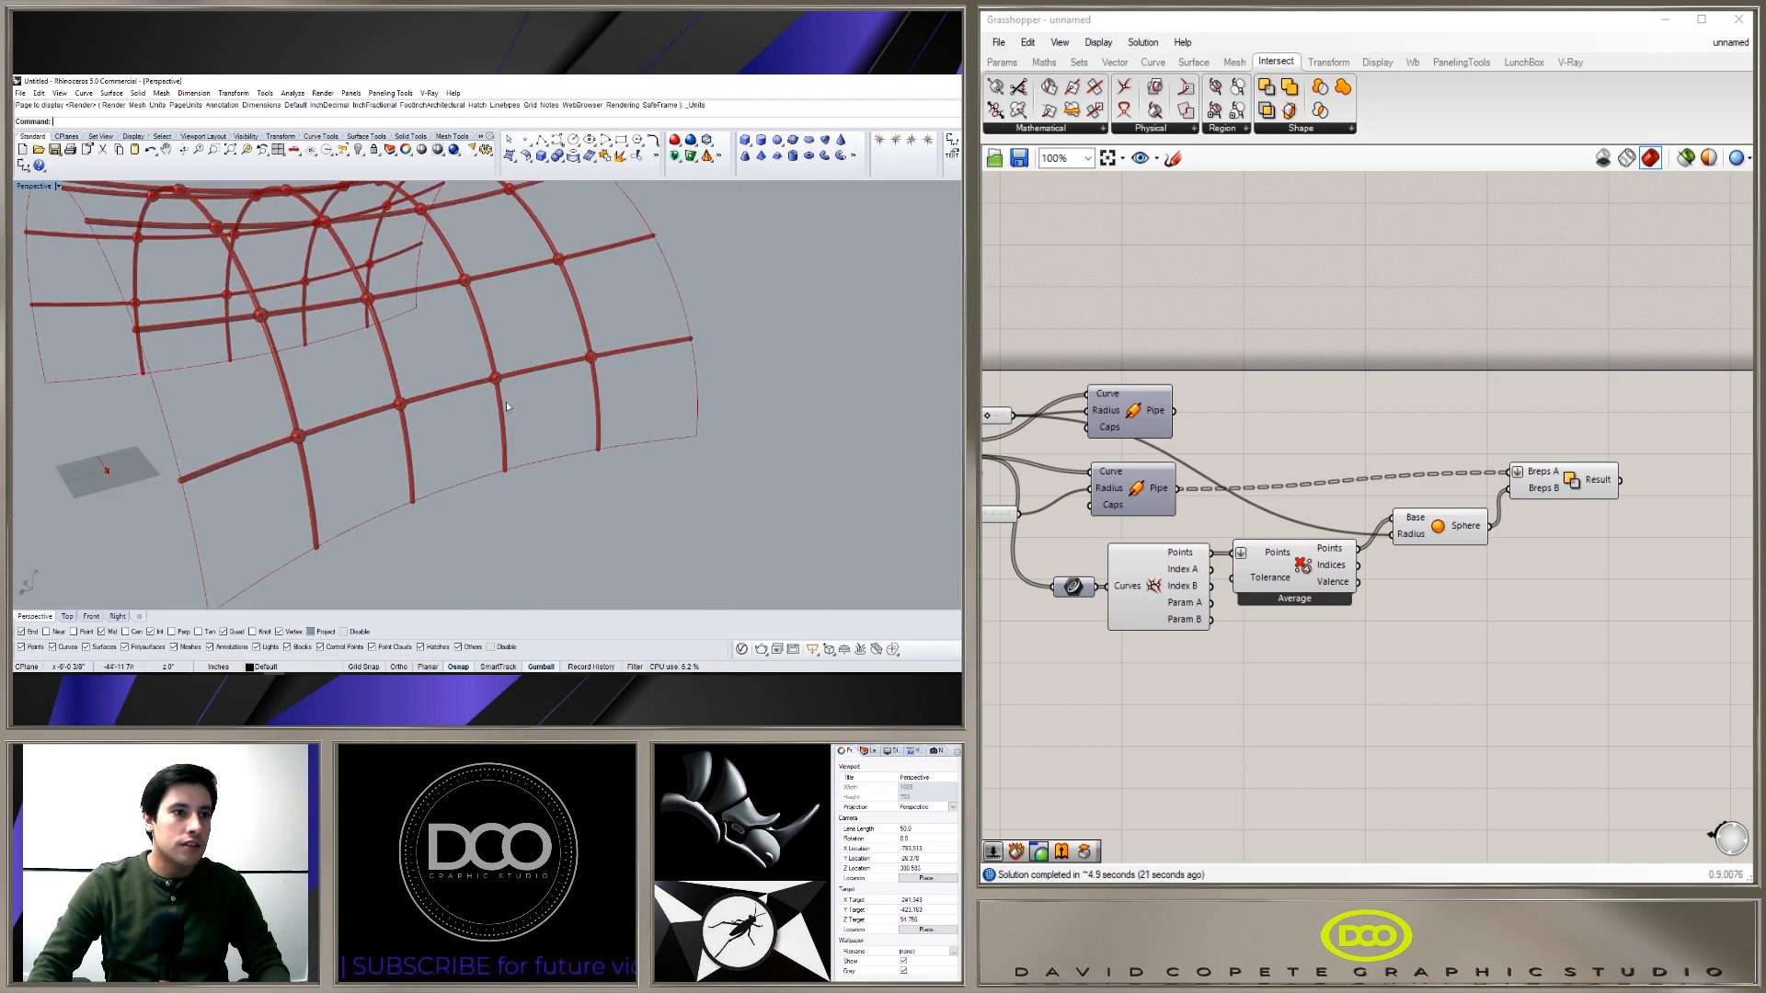
Step: Turn on the preview of the boundary-edges Pipe
{"action": "right_click", "coordinate": [1129, 418]}
{"action": "left_click", "coordinate": [1163, 439]}
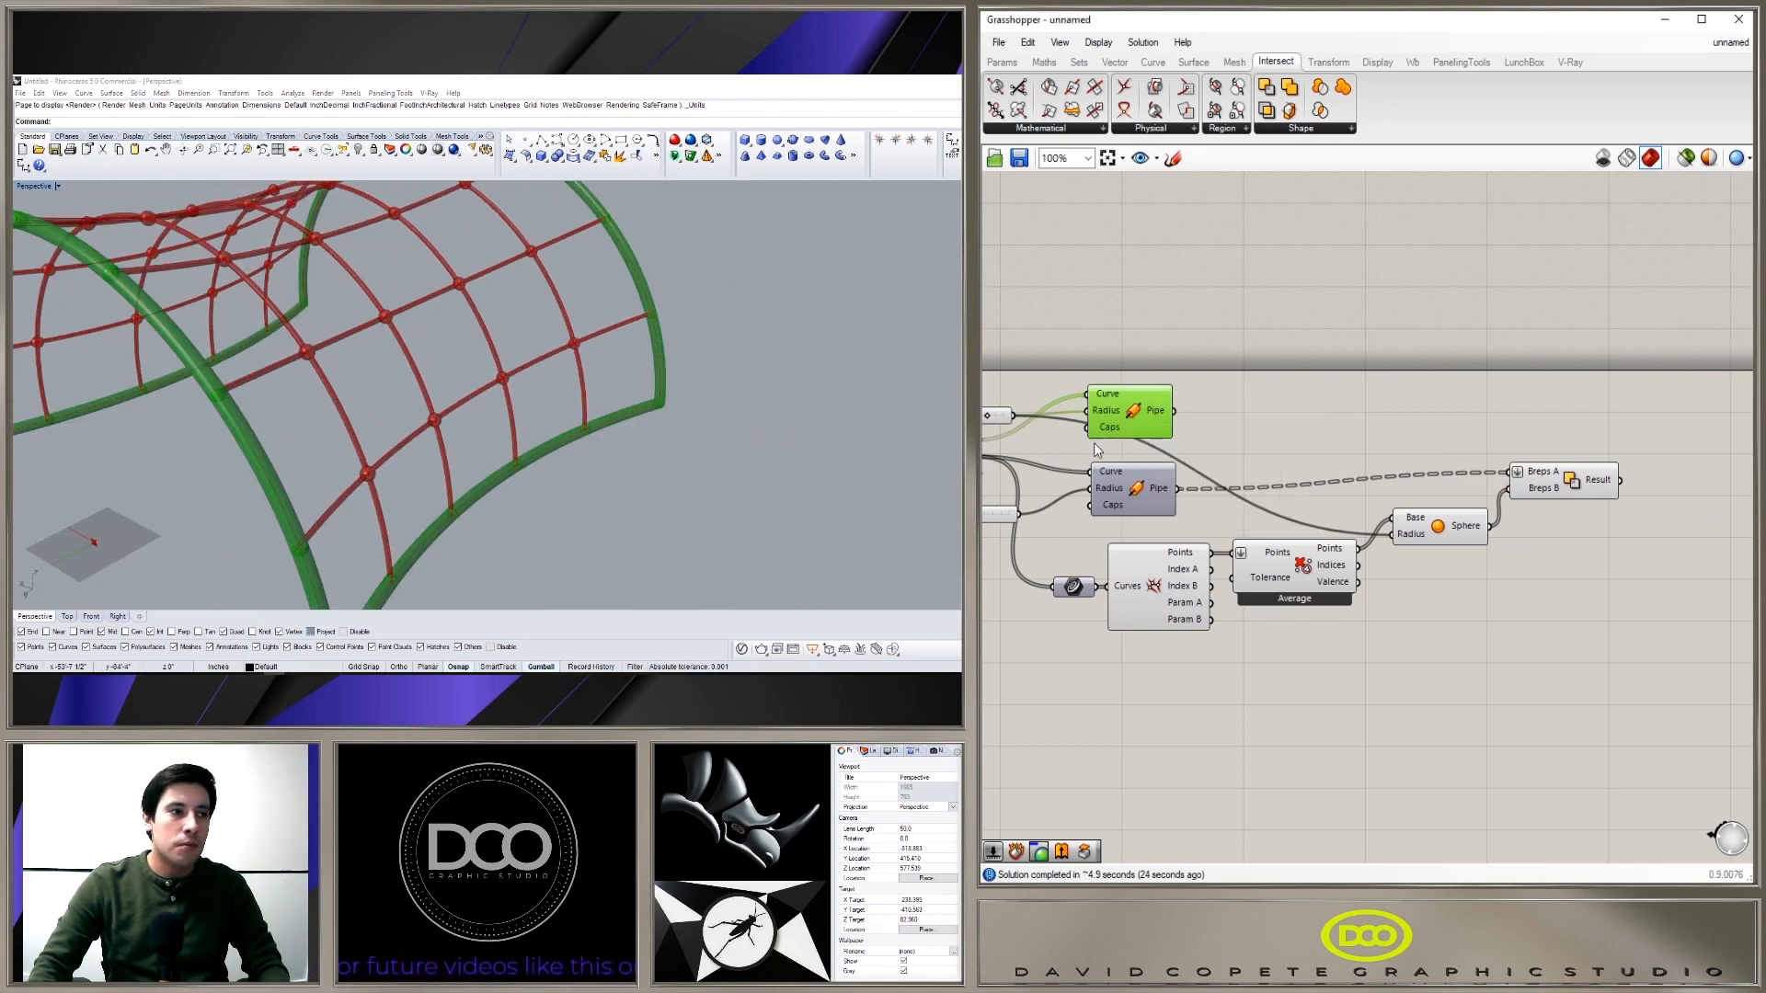
{"action": "right_click_drag", "start_coordinate": [560, 361], "coordinate": [612, 377]}
{"action": "scroll", "coordinate": [579, 367], "scroll_direction": "down", "scroll_amount": 5}
{"action": "scroll", "coordinate": [442, 404], "scroll_direction": "up", "scroll_amount": 5}
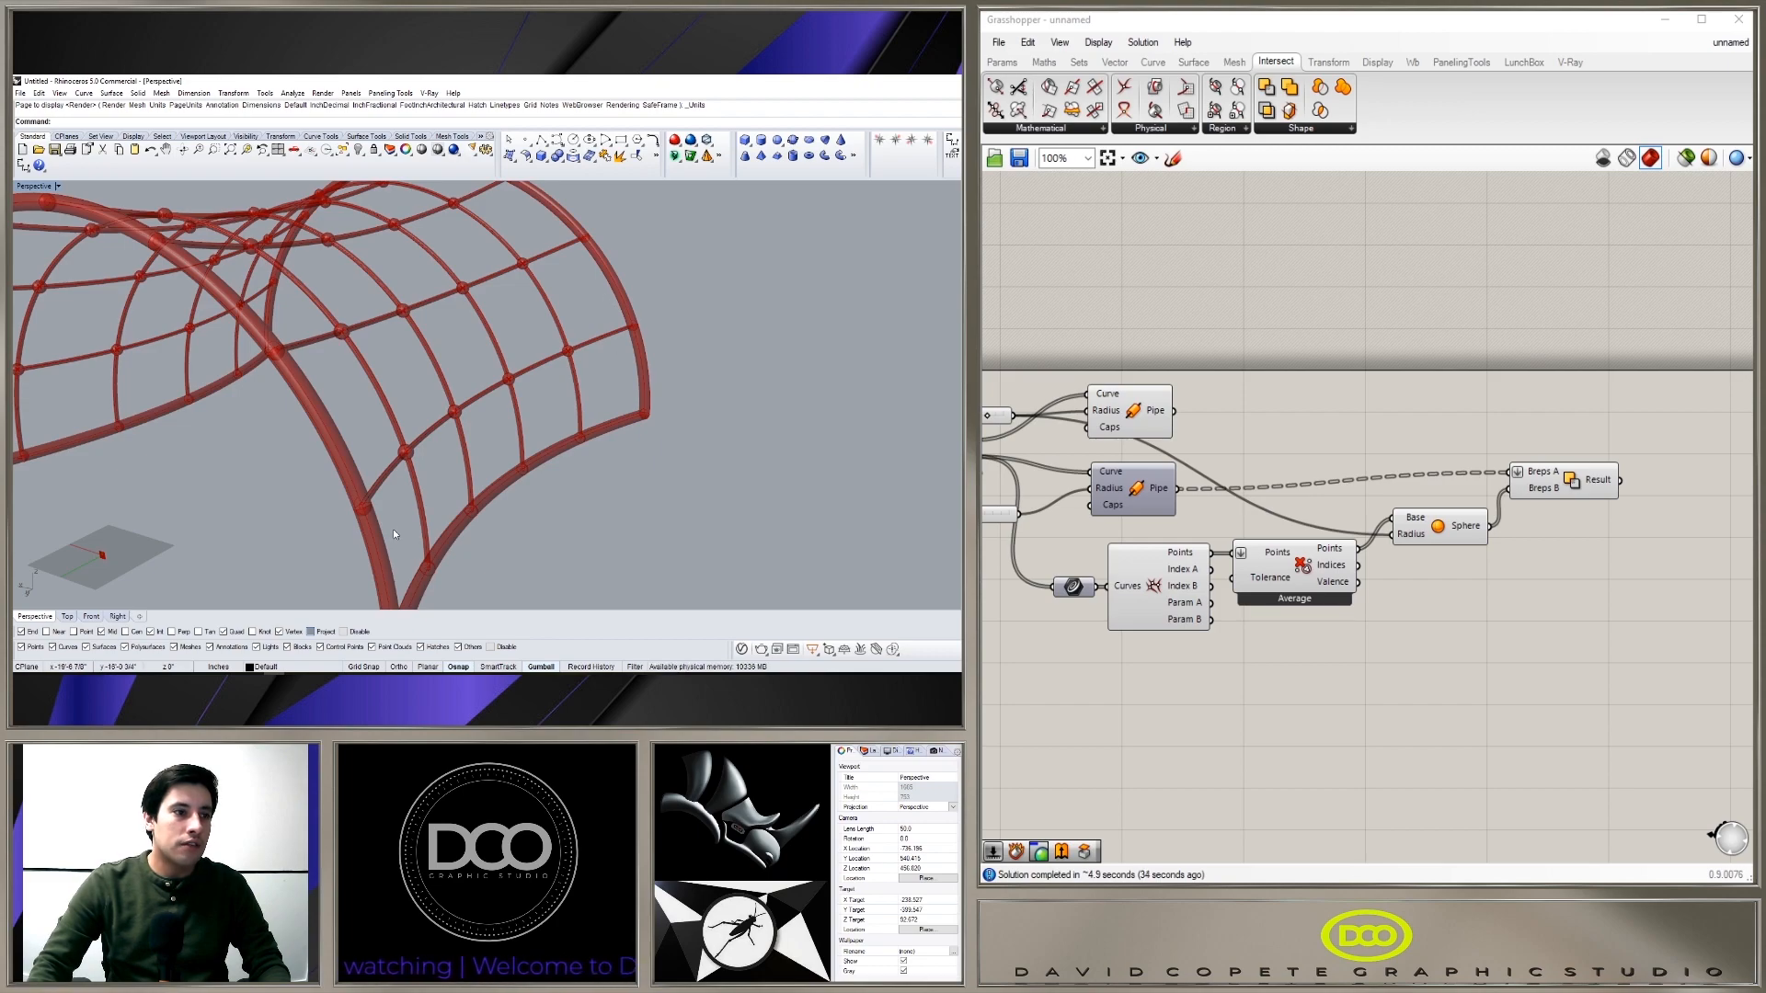
Step: Examine the whole pipe structure from several angles, including where the interior pipes meet the boundary pipe
{"action": "right_click_drag", "start_coordinate": [399, 532], "coordinate": [166, 497]}
{"action": "scroll", "coordinate": [144, 387], "scroll_direction": "up", "scroll_amount": 7}
{"action": "scroll", "coordinate": [141, 417], "scroll_direction": "down", "scroll_amount": 6}
{"action": "right_click_drag", "start_coordinate": [142, 416], "coordinate": [191, 421]}
{"action": "scroll", "coordinate": [428, 422], "scroll_direction": "down", "scroll_amount": 3}
{"action": "right_click_drag", "start_coordinate": [428, 421], "coordinate": [563, 292]}
{"action": "right_click_drag", "start_coordinate": [597, 485], "coordinate": [295, 333]}
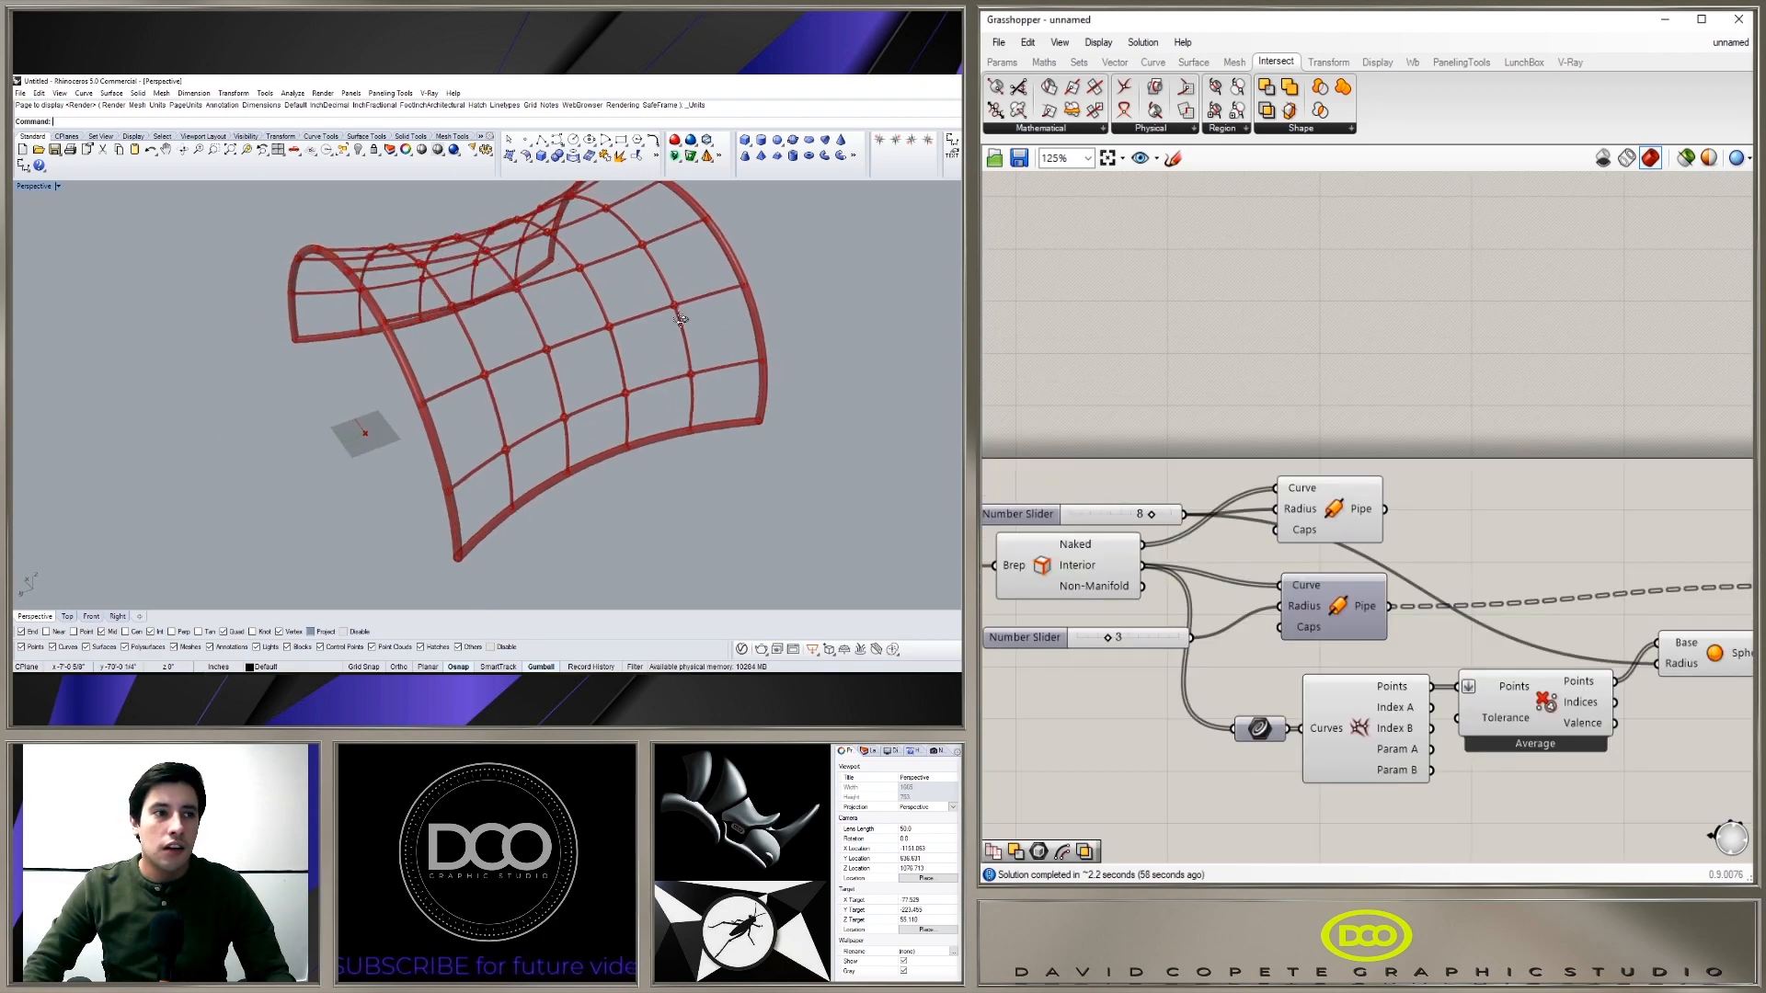
{"action": "right_click_drag", "start_coordinate": [598, 331], "coordinate": [736, 359]}
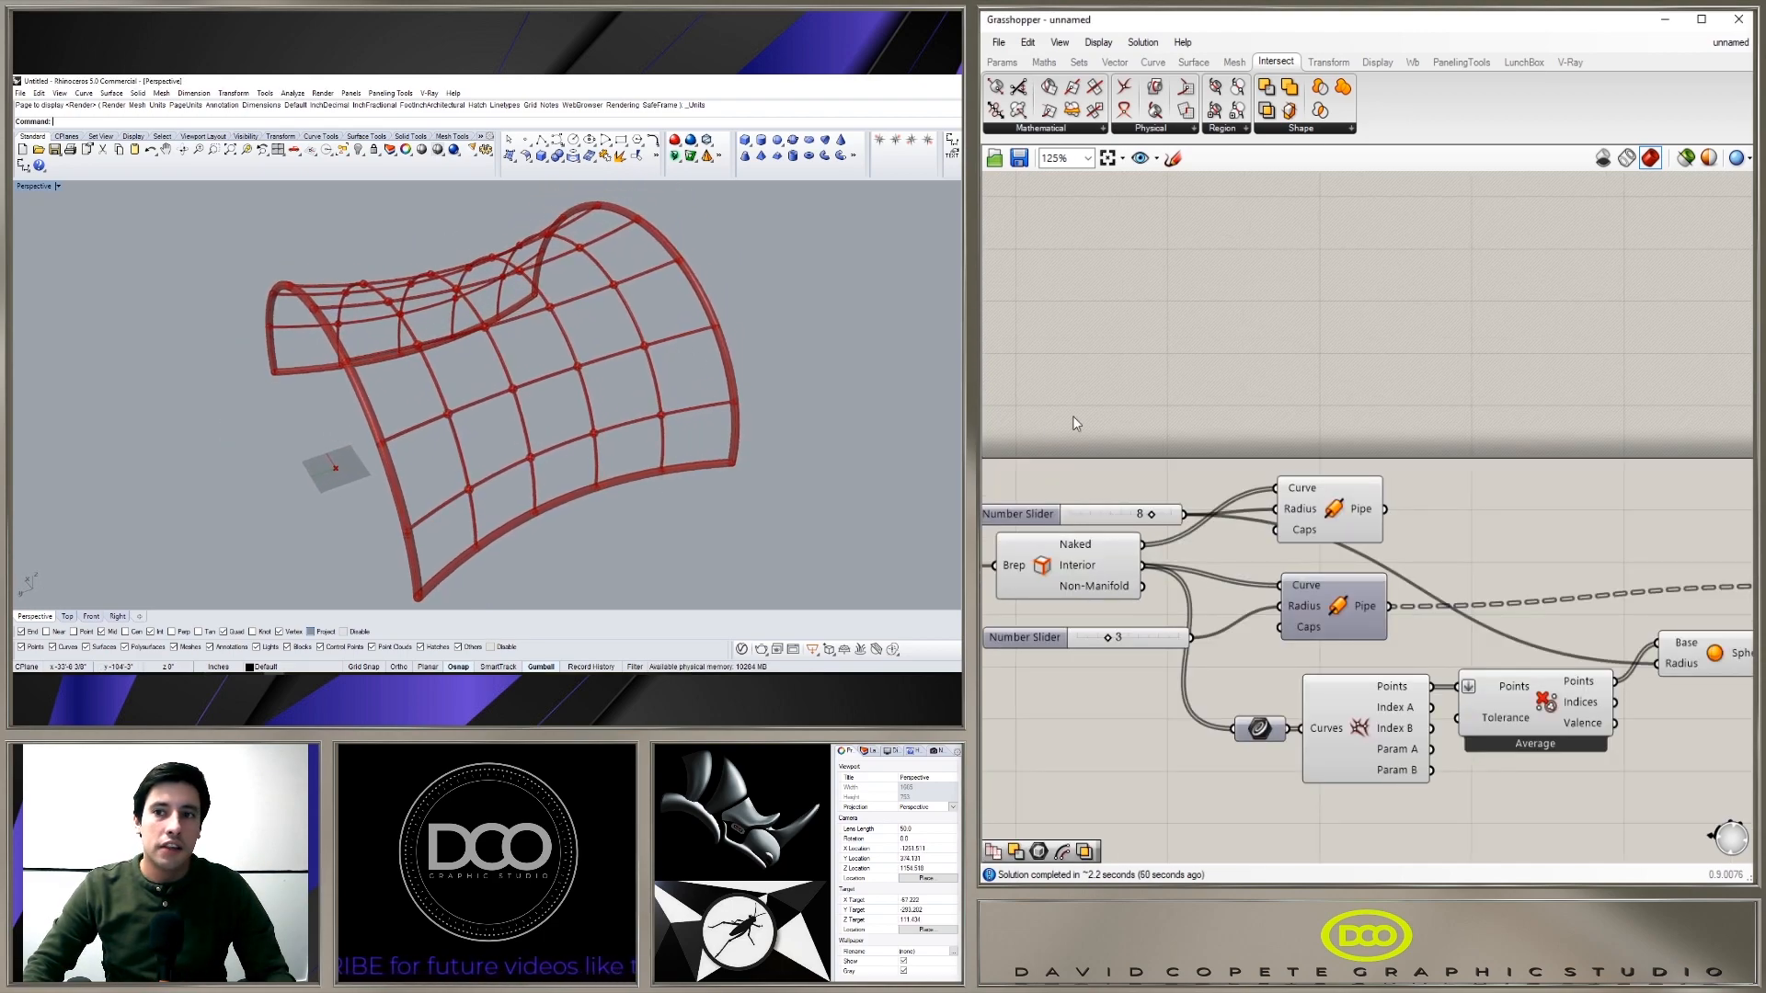
Step: Turn off the previews of the curve intersection and Cull Duplicates components
{"action": "left_click", "coordinate": [1132, 430]}
{"action": "right_click_drag", "start_coordinate": [1208, 437], "coordinate": [1238, 430]}
{"action": "left_click", "coordinate": [1643, 515]}
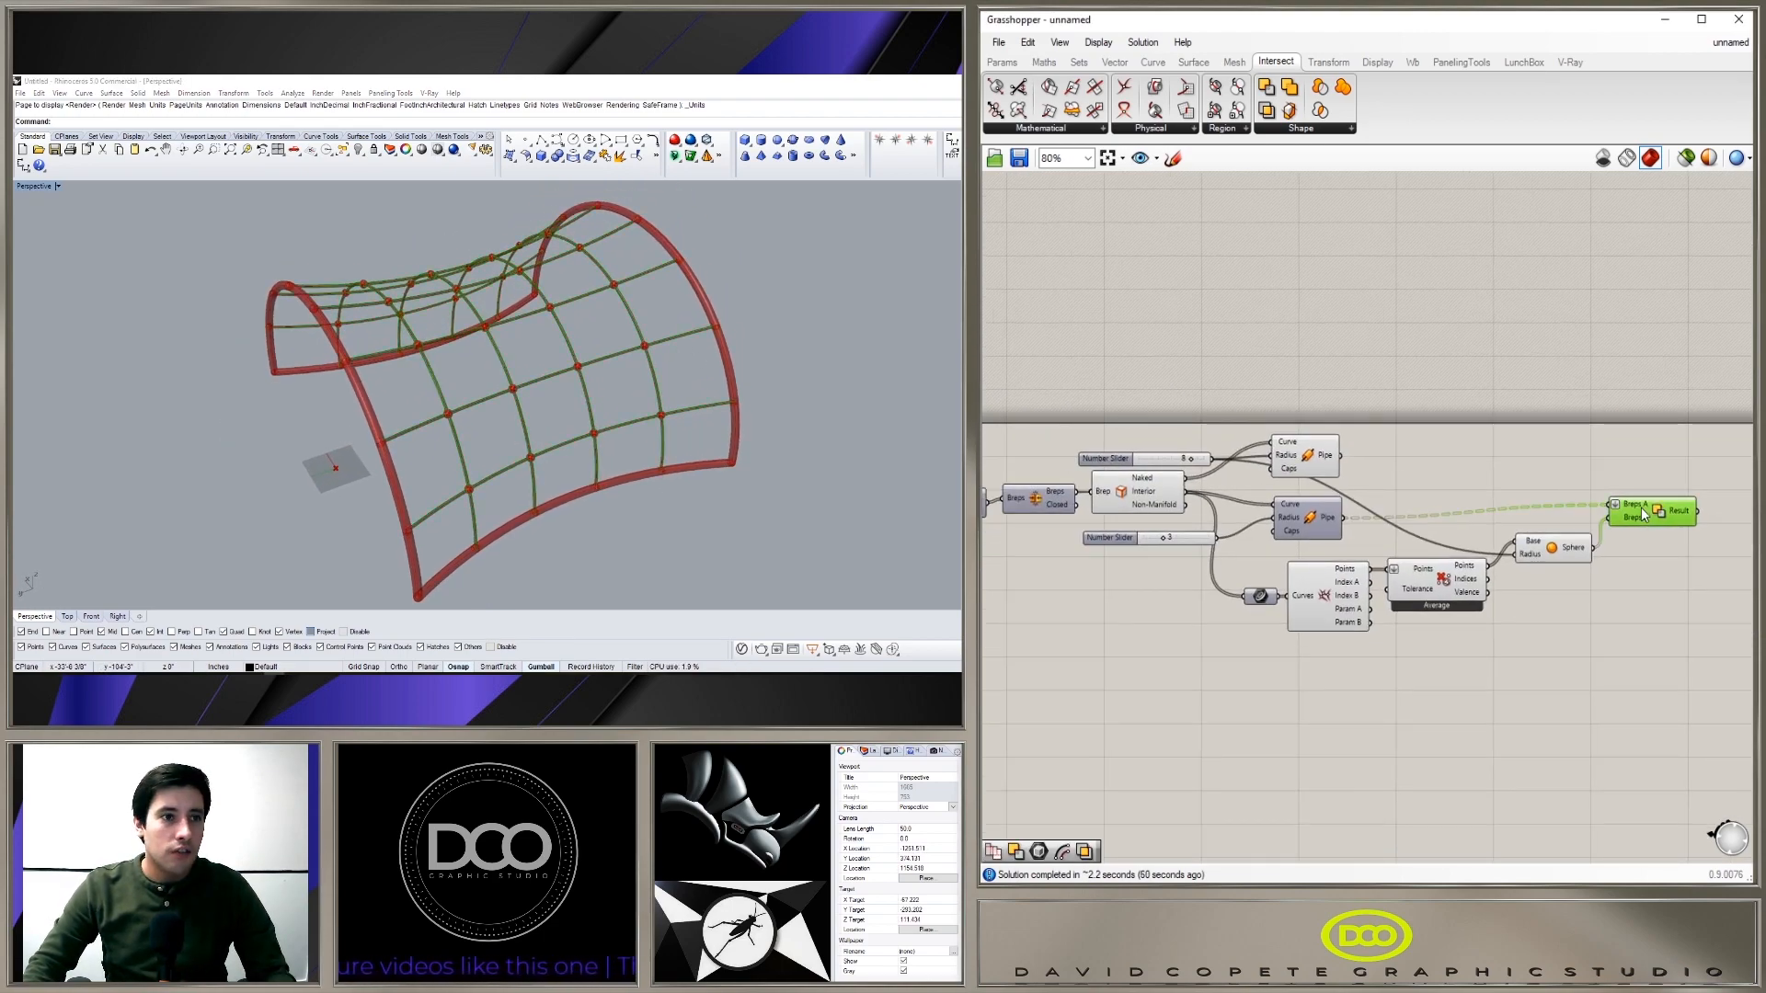
{"action": "left_click", "coordinate": [1545, 556]}
{"action": "left_click_drag", "start_coordinate": [1460, 671], "coordinate": [1320, 570]}
{"action": "middle_click", "coordinate": [1318, 562]}
{"action": "left_click", "coordinate": [1372, 513]}
{"action": "left_click", "coordinate": [1403, 460]}
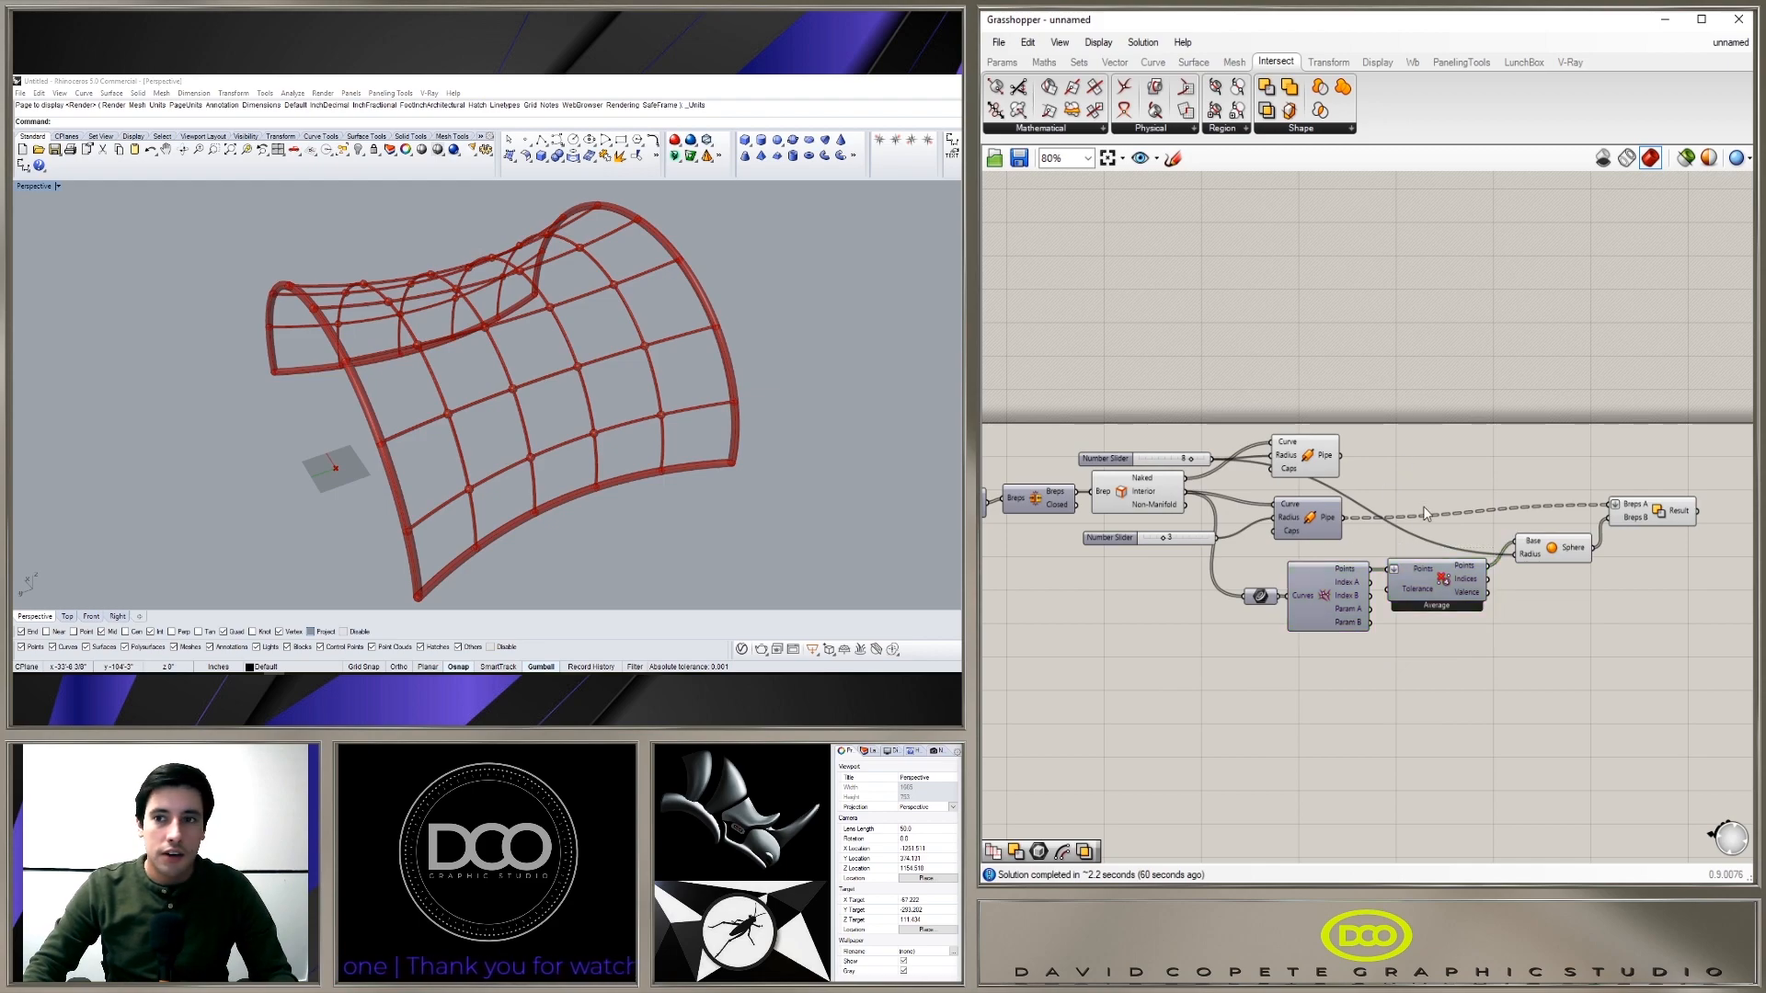
Step: Turn off the preview of the Brep Edges component
{"action": "right_click_drag", "start_coordinate": [1241, 582], "coordinate": [1361, 566]}
{"action": "left_click", "coordinate": [1260, 480]}
{"action": "right_click", "coordinate": [1244, 473]}
{"action": "left_click", "coordinate": [1281, 505]}
{"action": "left_click", "coordinate": [1319, 300]}
{"action": "left_click", "coordinate": [1442, 441]}
{"action": "left_click", "coordinate": [1517, 464]}
{"action": "left_click", "coordinate": [1439, 497]}
{"action": "left_click", "coordinate": [1430, 446]}
{"action": "left_click", "coordinate": [1352, 543]}
Step: Turn on the preview of the Loft surface so it shows together with the pipes
{"action": "scroll", "coordinate": [1277, 617], "scroll_direction": "down", "scroll_amount": 2}
{"action": "right_click_drag", "start_coordinate": [1277, 617], "coordinate": [1641, 521]}
{"action": "scroll", "coordinate": [1269, 506], "scroll_direction": "up", "scroll_amount": 2}
{"action": "right_click_drag", "start_coordinate": [1260, 539], "coordinate": [1236, 604]}
{"action": "scroll", "coordinate": [1451, 464], "scroll_direction": "up", "scroll_amount": 3}
{"action": "scroll", "coordinate": [1458, 469], "scroll_direction": "up", "scroll_amount": 2}
{"action": "right_click_drag", "start_coordinate": [1417, 455], "coordinate": [1354, 489]}
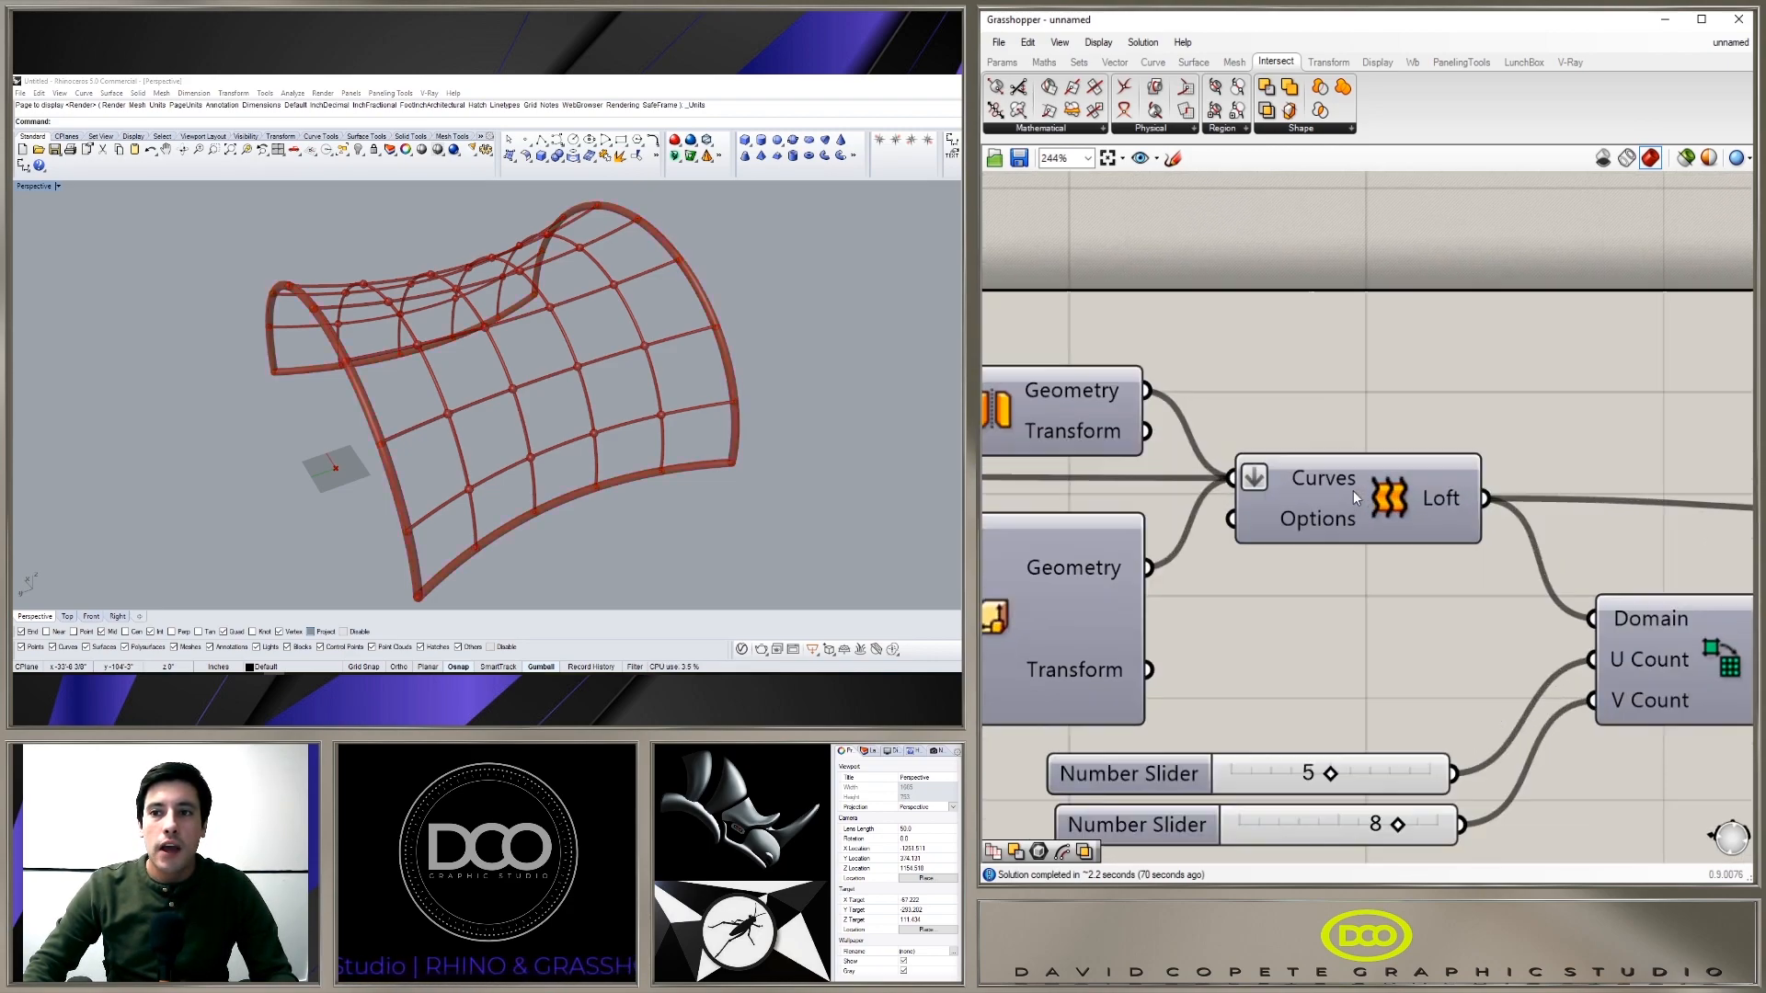
{"action": "right_click", "coordinate": [1353, 490]}
{"action": "left_click", "coordinate": [1324, 589]}
{"action": "left_click", "coordinate": [1365, 496]}
{"action": "right_click", "coordinate": [1365, 498]}
{"action": "left_click", "coordinate": [1401, 531]}
{"action": "right_click_drag", "start_coordinate": [810, 515], "coordinate": [708, 426]}
Step: Try previewing the Isotrim sub-surfaces on top of the lofted structure
{"action": "left_click", "coordinate": [1322, 358]}
{"action": "scroll", "coordinate": [1600, 607], "scroll_direction": "down", "scroll_amount": 2}
{"action": "right_click_drag", "start_coordinate": [1600, 607], "coordinate": [1365, 529]}
{"action": "left_click", "coordinate": [1644, 482]}
{"action": "right_click", "coordinate": [1651, 465]}
{"action": "left_click", "coordinate": [1683, 497]}
{"action": "right_click", "coordinate": [1661, 478]}
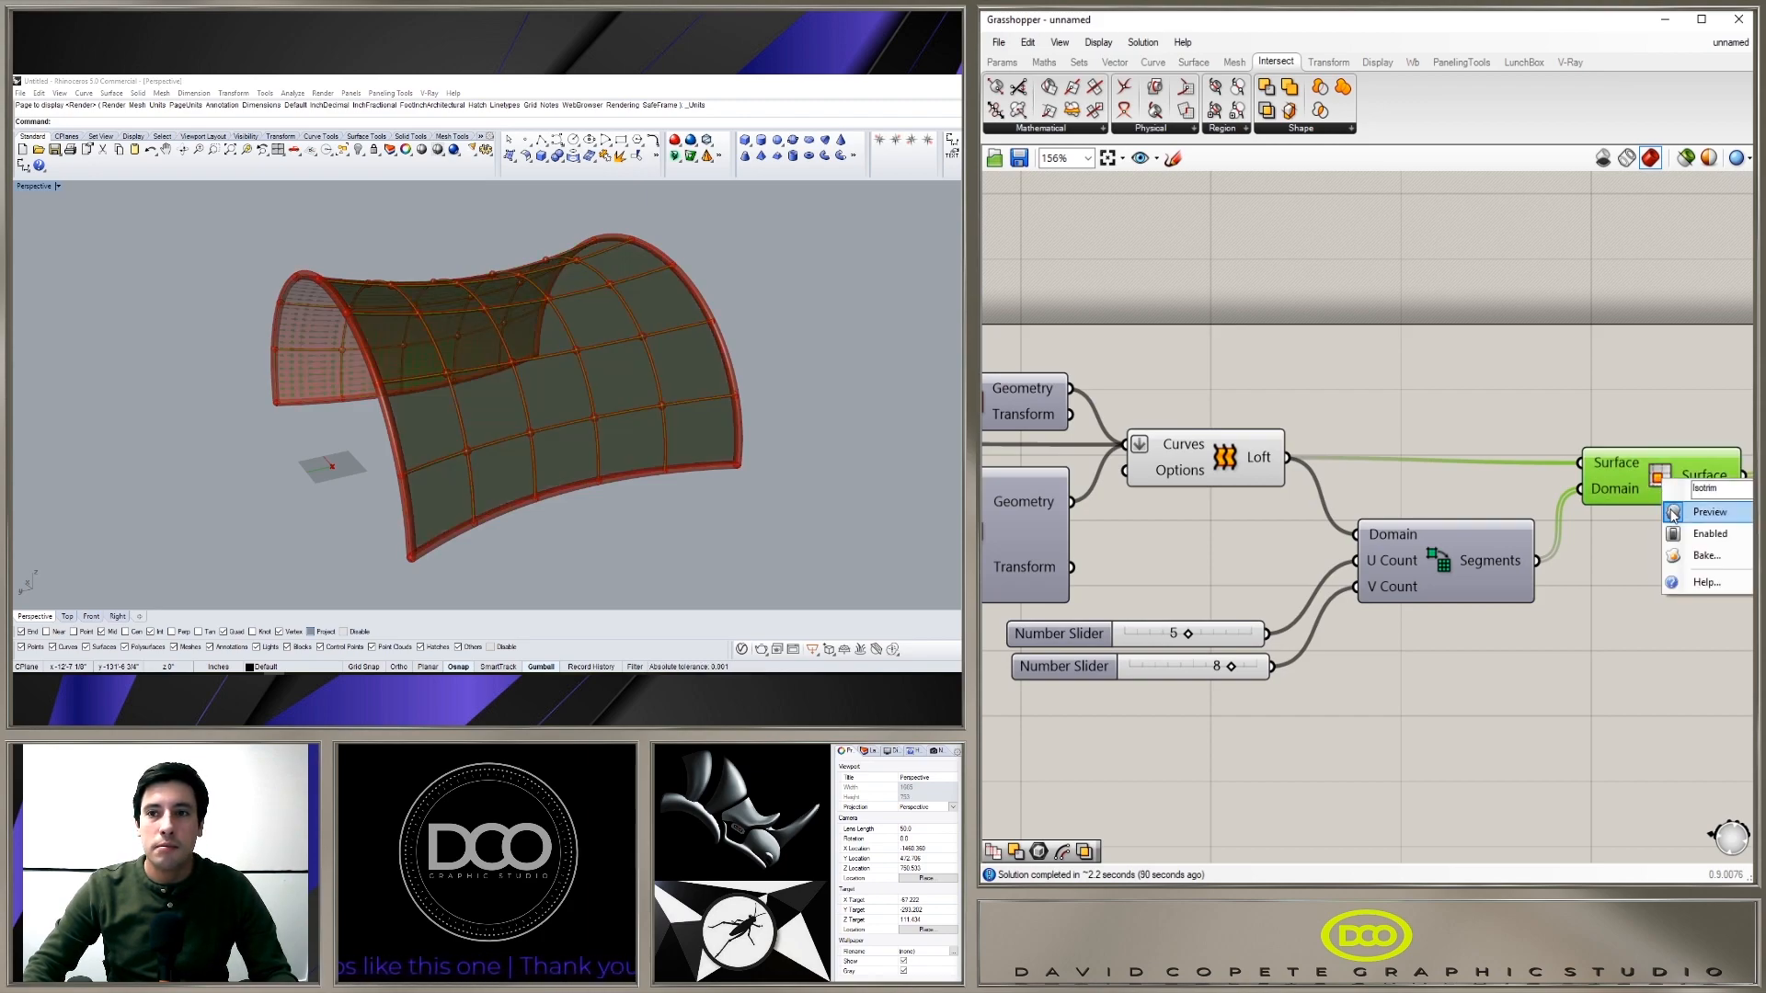
{"action": "left_click", "coordinate": [1709, 511]}
Step: Check how the lofted surface sits relative to the boundary and interior pipes
{"action": "left_click", "coordinate": [1435, 414]}
{"action": "left_click", "coordinate": [1215, 466]}
{"action": "mouse_move", "coordinate": [493, 340]}
{"action": "right_mouse_down"}
{"action": "mouse_move", "coordinate": [358, 340]}
{"action": "mouse_move", "coordinate": [511, 321]}
{"action": "right_mouse_up"}
{"action": "left_click", "coordinate": [1354, 396]}
{"action": "scroll", "coordinate": [1354, 395], "scroll_direction": "down", "scroll_amount": 4}
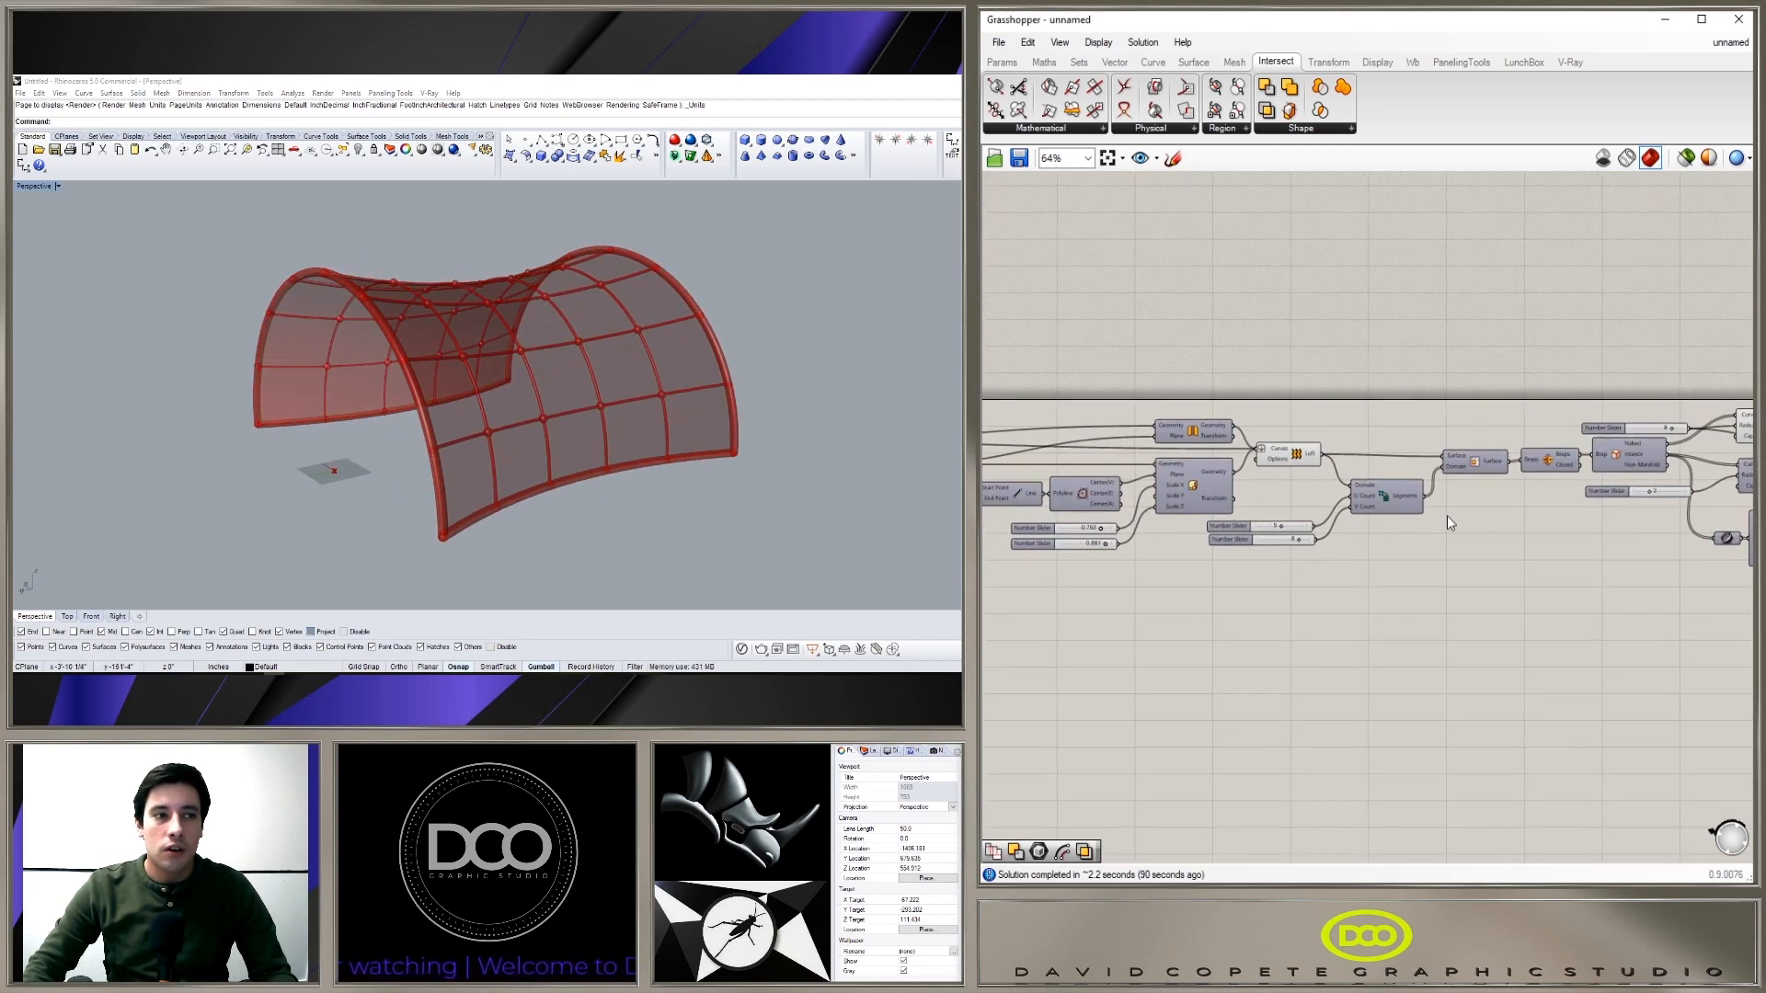
{"action": "scroll", "coordinate": [593, 361], "scroll_direction": "up", "scroll_amount": 8}
{"action": "right_click_drag", "start_coordinate": [710, 362], "coordinate": [648, 333]}
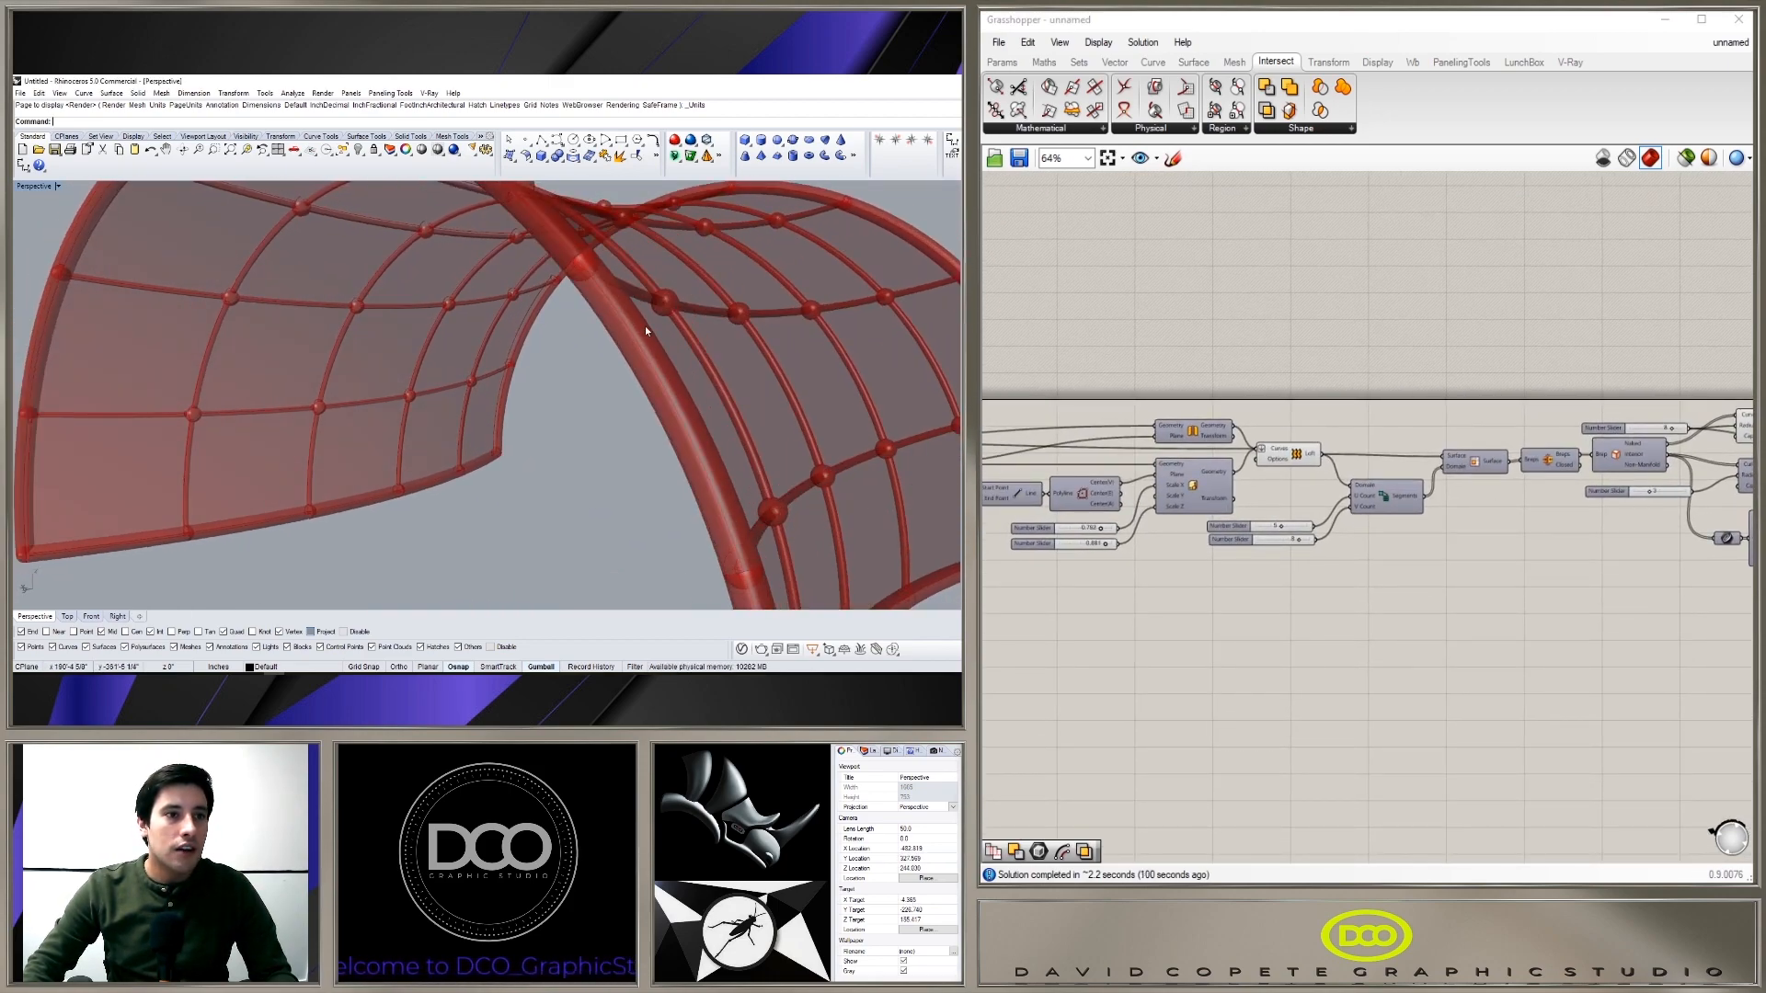
Step: Add an Offset Surface component and connect the Loft output to its Surface input
{"action": "left_click", "coordinate": [1287, 464]}
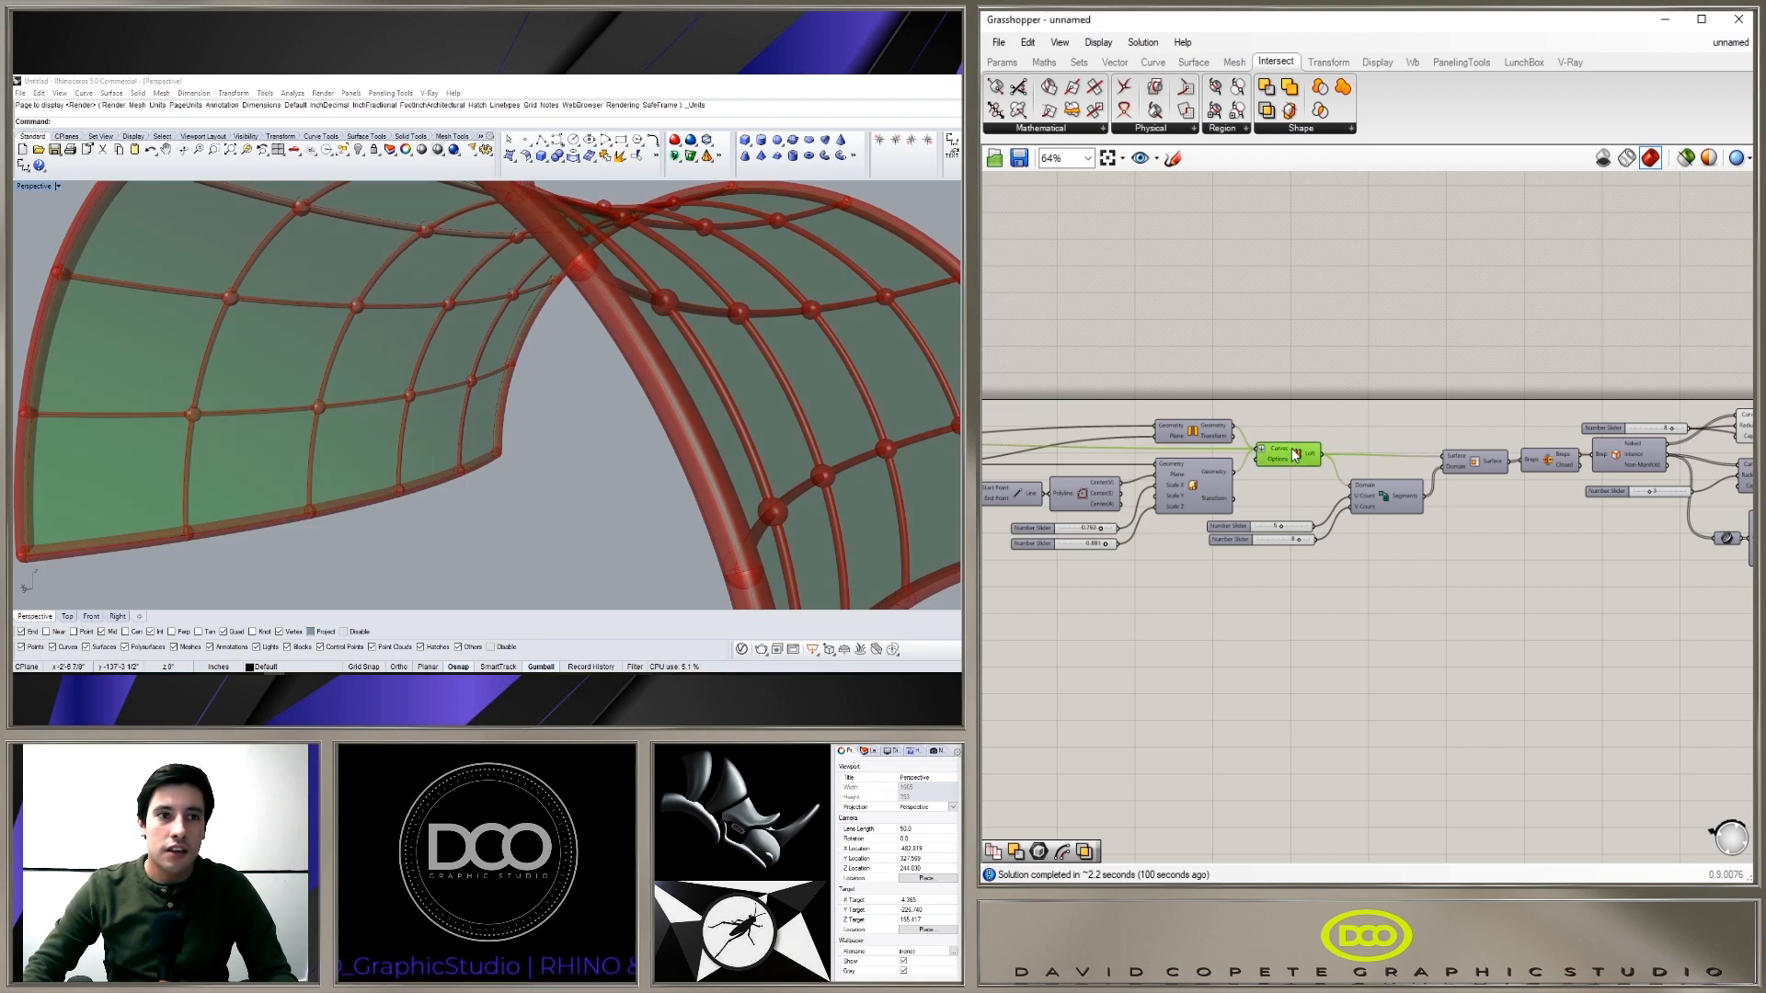
{"action": "scroll", "coordinate": [1324, 432], "scroll_direction": "down", "scroll_amount": 1}
{"action": "double_click", "coordinate": [1354, 397]}
{"action": "type", "text": "offset"}
{"action": "left_click", "coordinate": [1337, 374]}
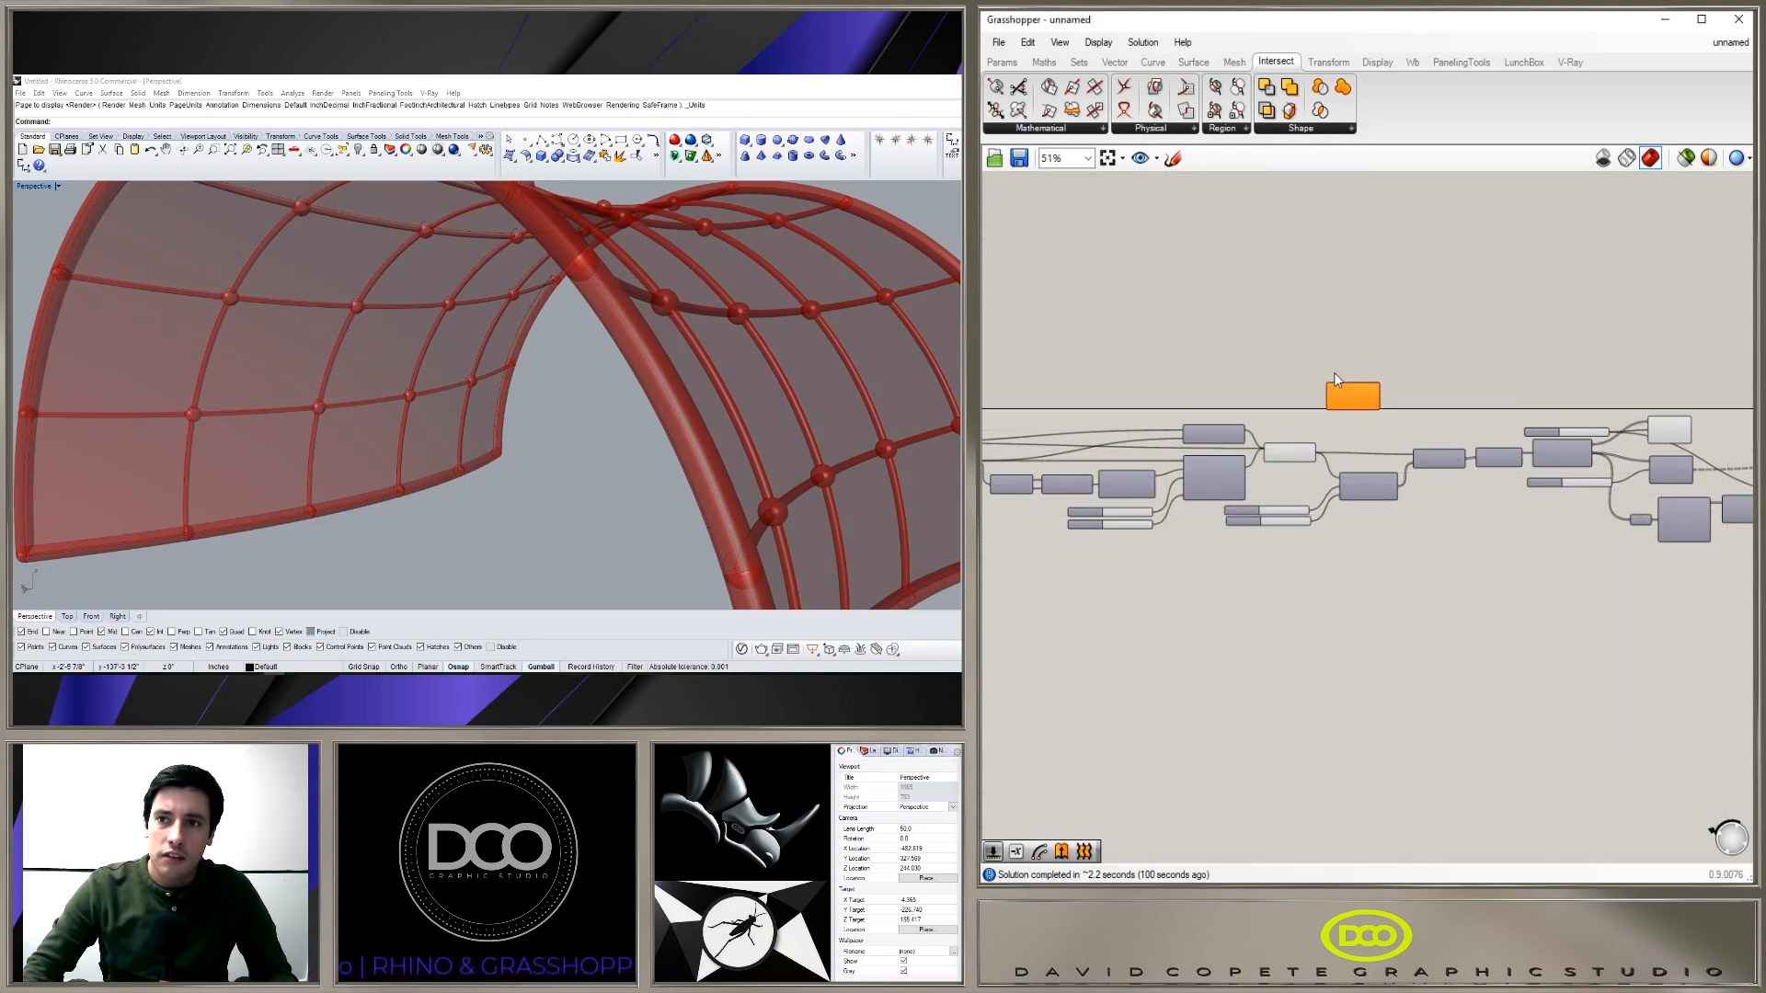
{"action": "scroll", "coordinate": [1337, 373], "scroll_direction": "up", "scroll_amount": 3}
{"action": "right_click_drag", "start_coordinate": [1276, 458], "coordinate": [1234, 471]}
{"action": "left_click_drag", "start_coordinate": [1315, 423], "coordinate": [1434, 391]}
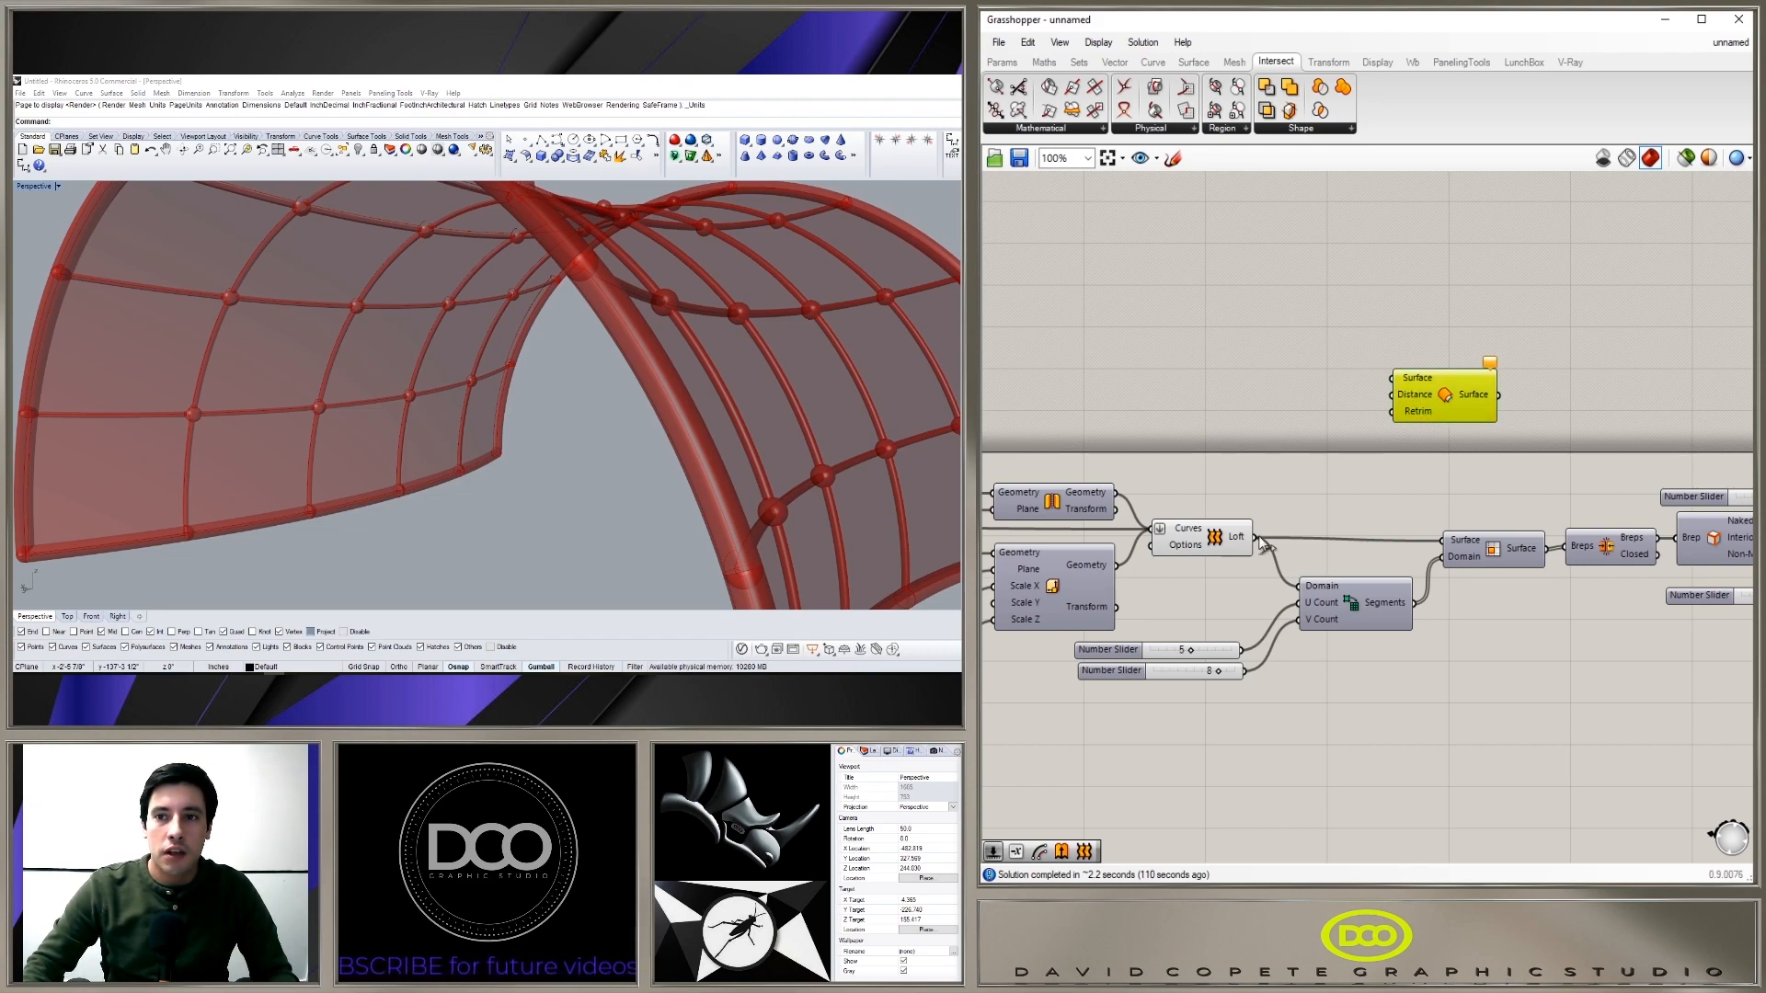
{"action": "left_click_drag", "start_coordinate": [1342, 442], "coordinate": [1393, 380]}
Step: Place the Offset Surface component above the pipe components and connect the number slider of 8 to its Distance input
{"action": "scroll", "coordinate": [1431, 434], "scroll_direction": "down", "scroll_amount": 2}
{"action": "right_click_drag", "start_coordinate": [1431, 434], "coordinate": [980, 525]}
{"action": "left_click_drag", "start_coordinate": [1003, 488], "coordinate": [1433, 455]}
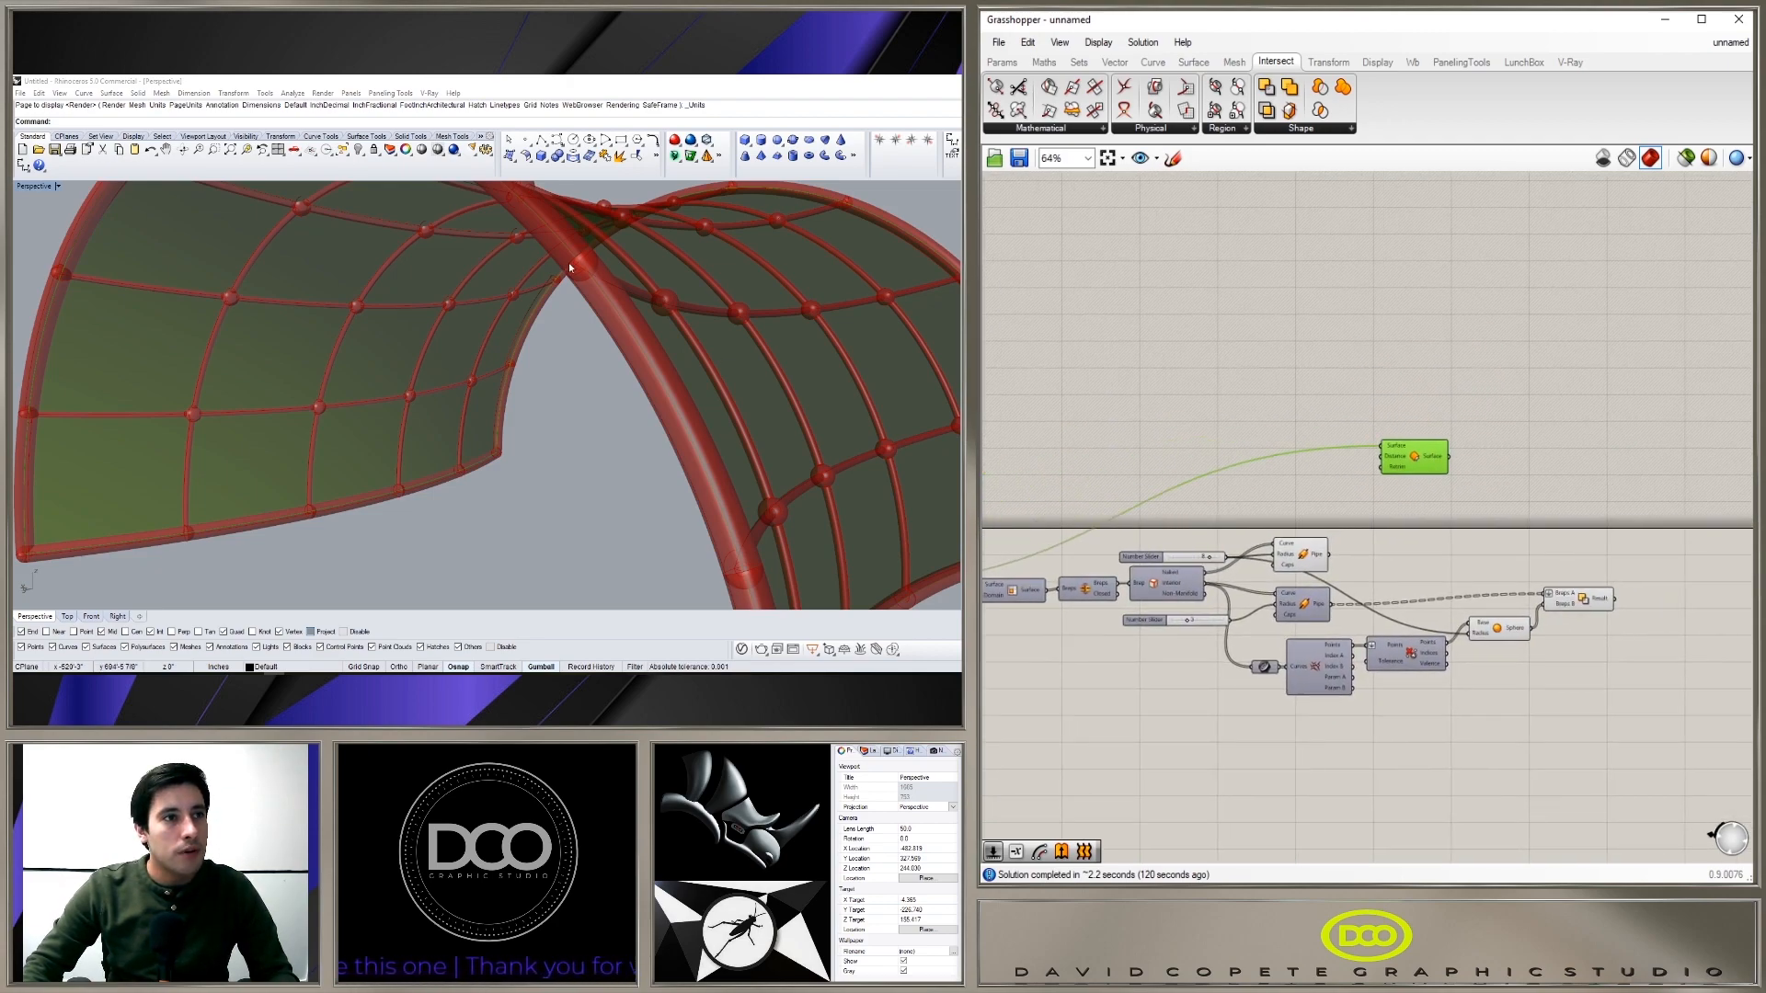
{"action": "scroll", "coordinate": [1257, 570], "scroll_direction": "up", "scroll_amount": 3}
{"action": "left_click_drag", "start_coordinate": [1238, 538], "coordinate": [1517, 352]}
{"action": "scroll", "coordinate": [644, 354], "scroll_direction": "down", "scroll_amount": 4}
{"action": "right_click_drag", "start_coordinate": [644, 354], "coordinate": [901, 351]}
{"action": "scroll", "coordinate": [802, 373], "scroll_direction": "up", "scroll_amount": 6}
{"action": "right_click_drag", "start_coordinate": [802, 373], "coordinate": [703, 357]}
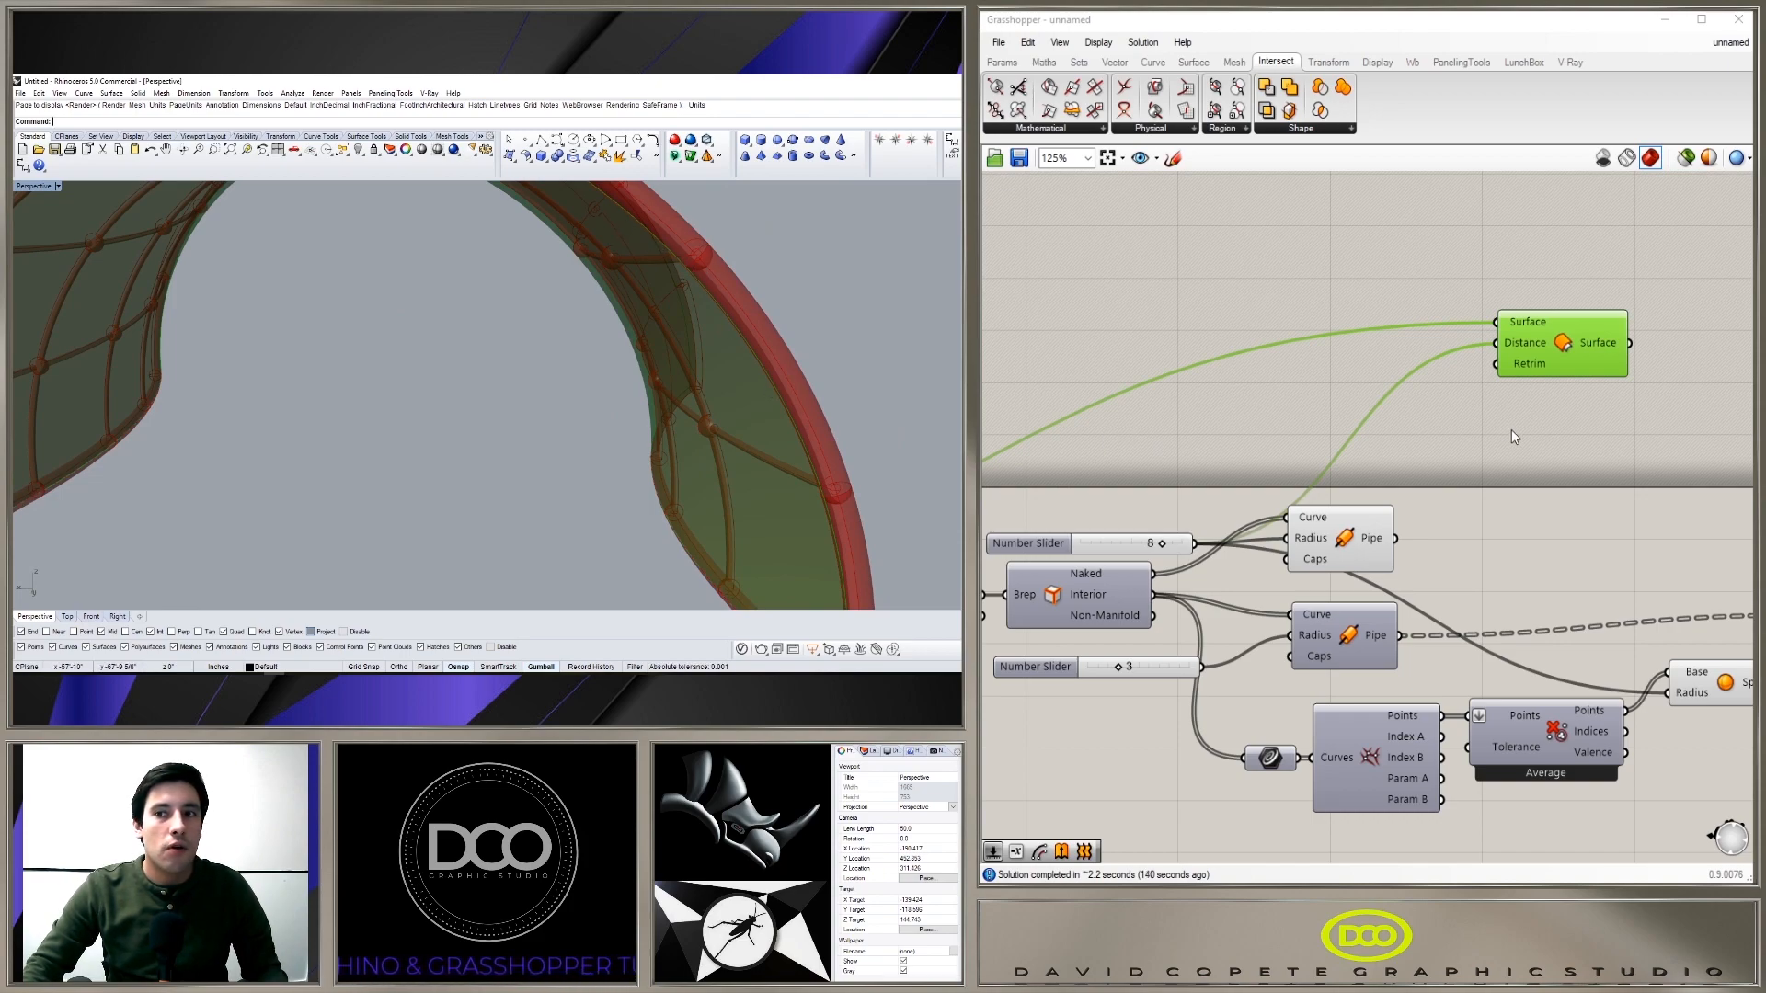
Step: Add a Negative component, feed it the slider of 8, and connect its Result to the Offset Surface Distance
{"action": "double_click", "coordinate": [1328, 393]}
{"action": "type", "text": "NEG"}
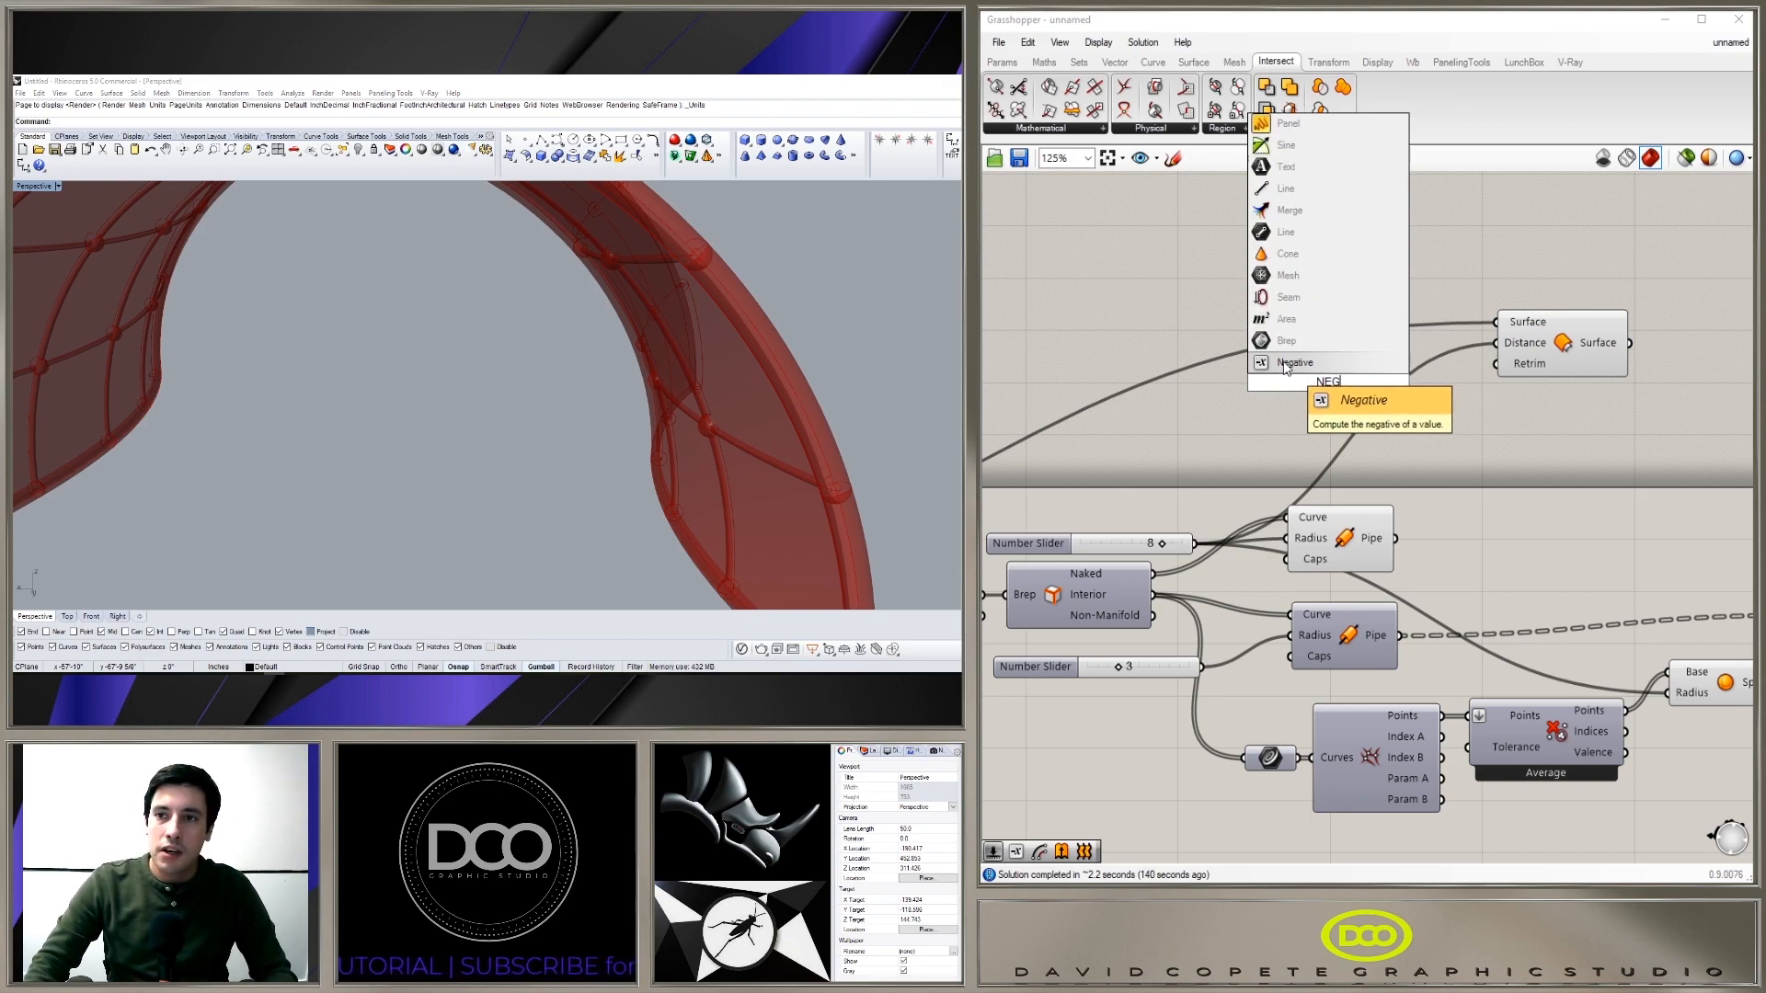
{"action": "key", "text": "Return"}
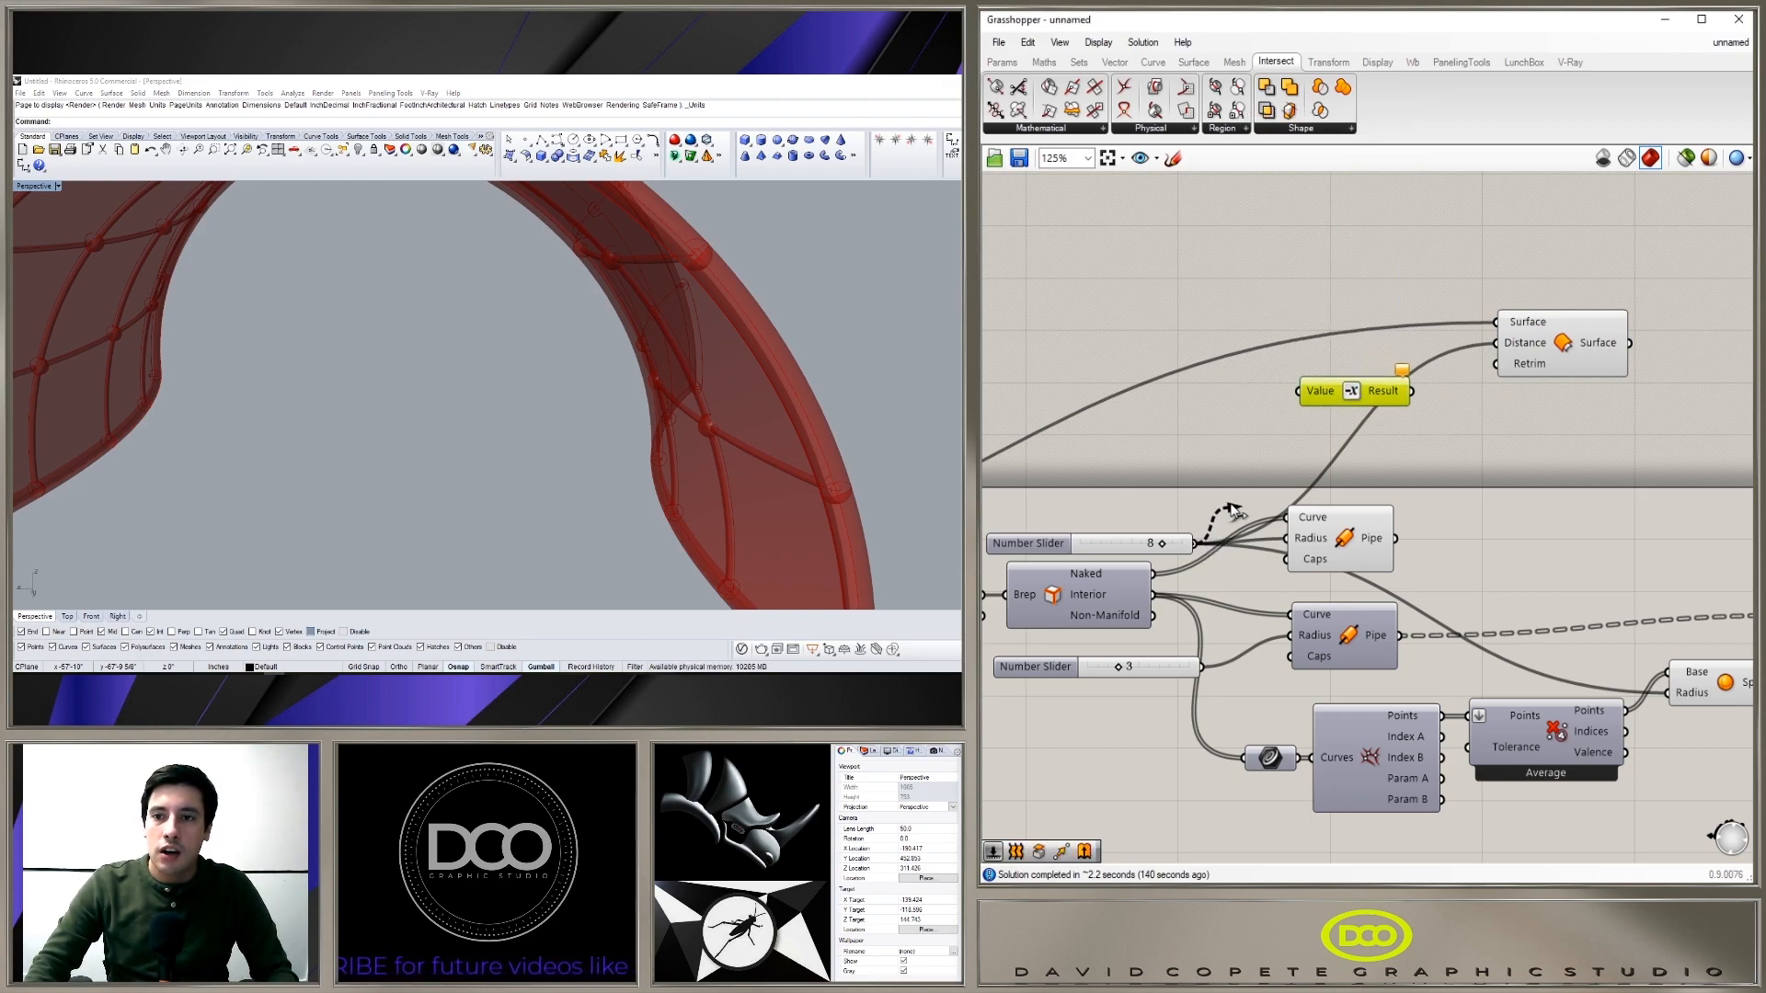
{"action": "left_click_drag", "start_coordinate": [1281, 412], "coordinate": [1296, 394]}
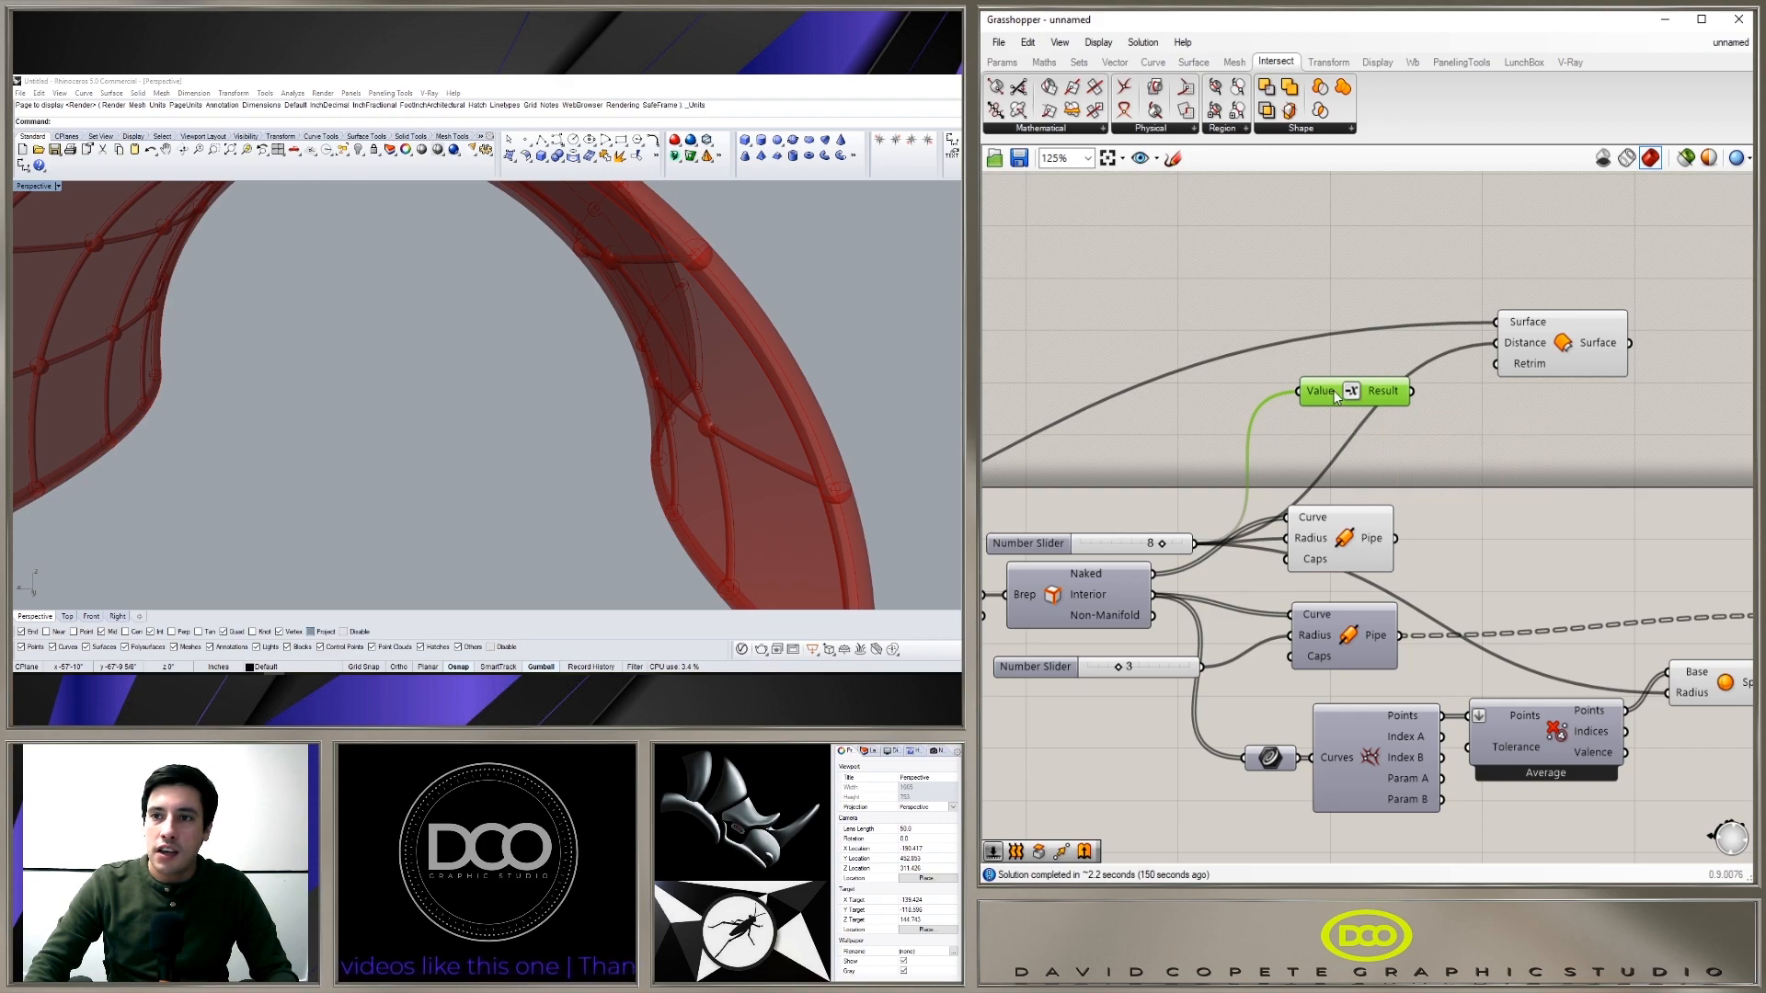
{"action": "left_click_drag", "start_coordinate": [1490, 361], "coordinate": [1497, 343]}
{"action": "left_click", "coordinate": [1532, 356]}
{"action": "right_click_drag", "start_coordinate": [621, 353], "coordinate": [869, 308]}
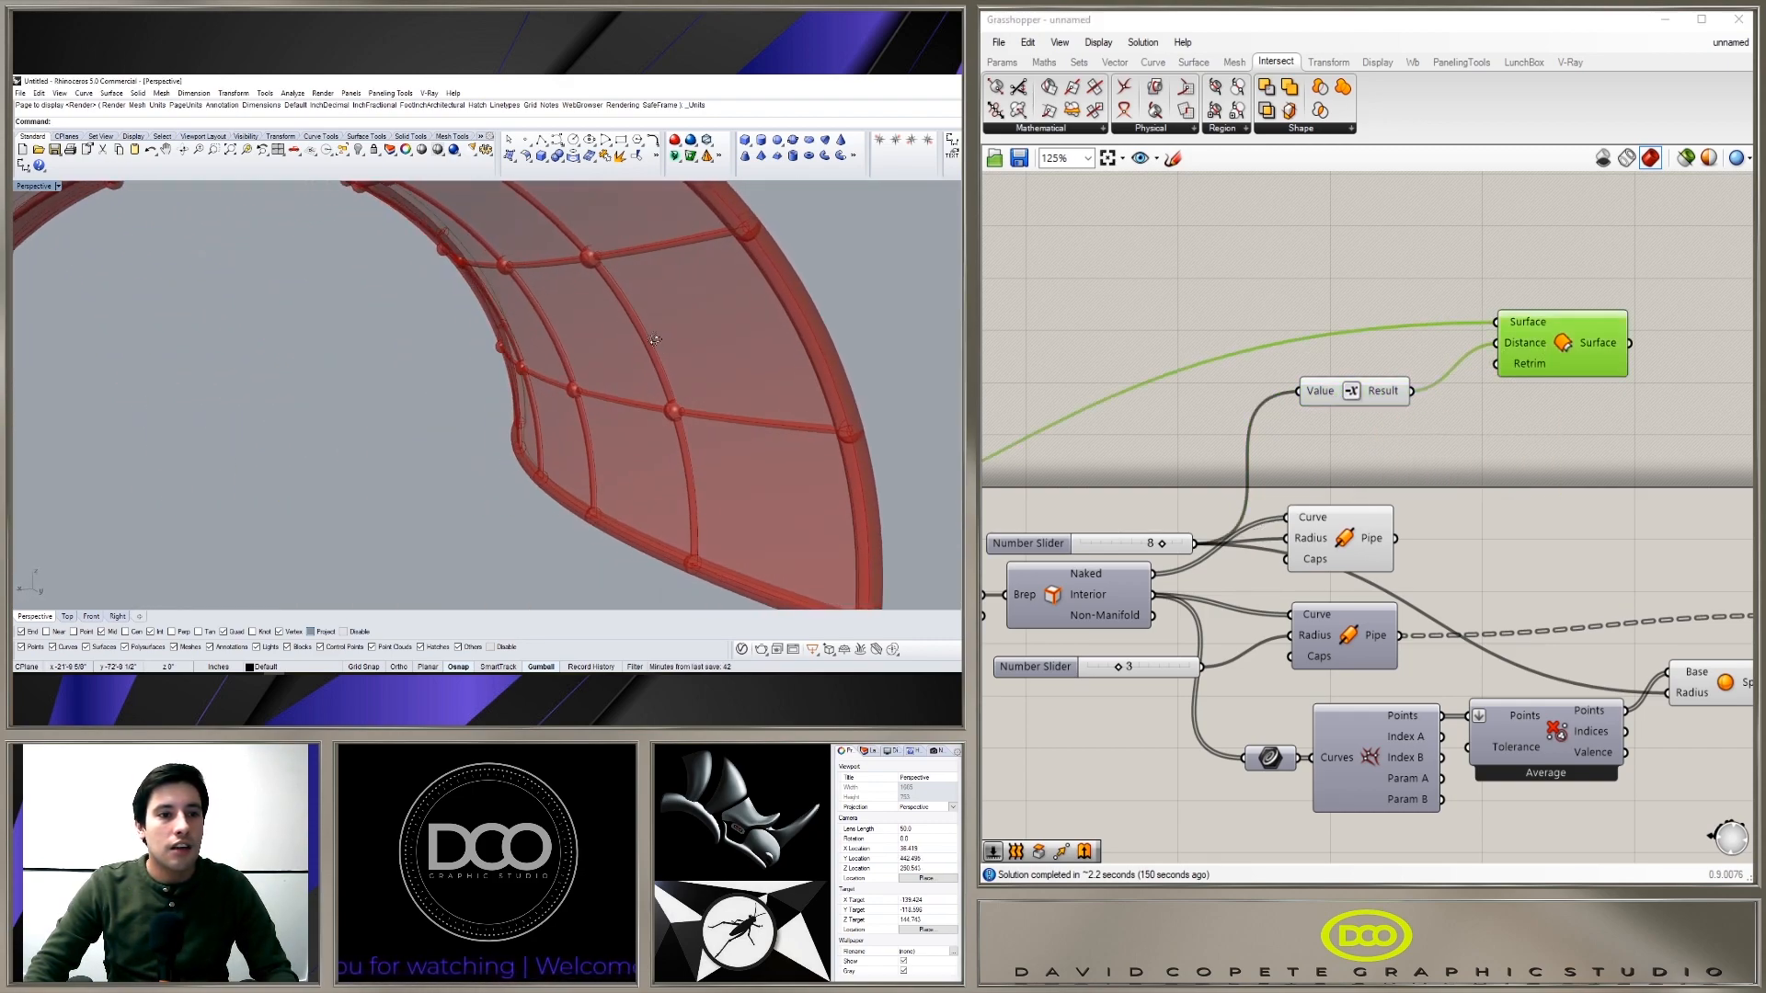
Step: Turn off the preview of the original Loft surface
{"action": "left_click_drag", "start_coordinate": [1598, 325], "coordinate": [1567, 341]}
{"action": "left_click", "coordinate": [1445, 267]}
{"action": "scroll", "coordinate": [1595, 398], "scroll_direction": "down", "scroll_amount": 4}
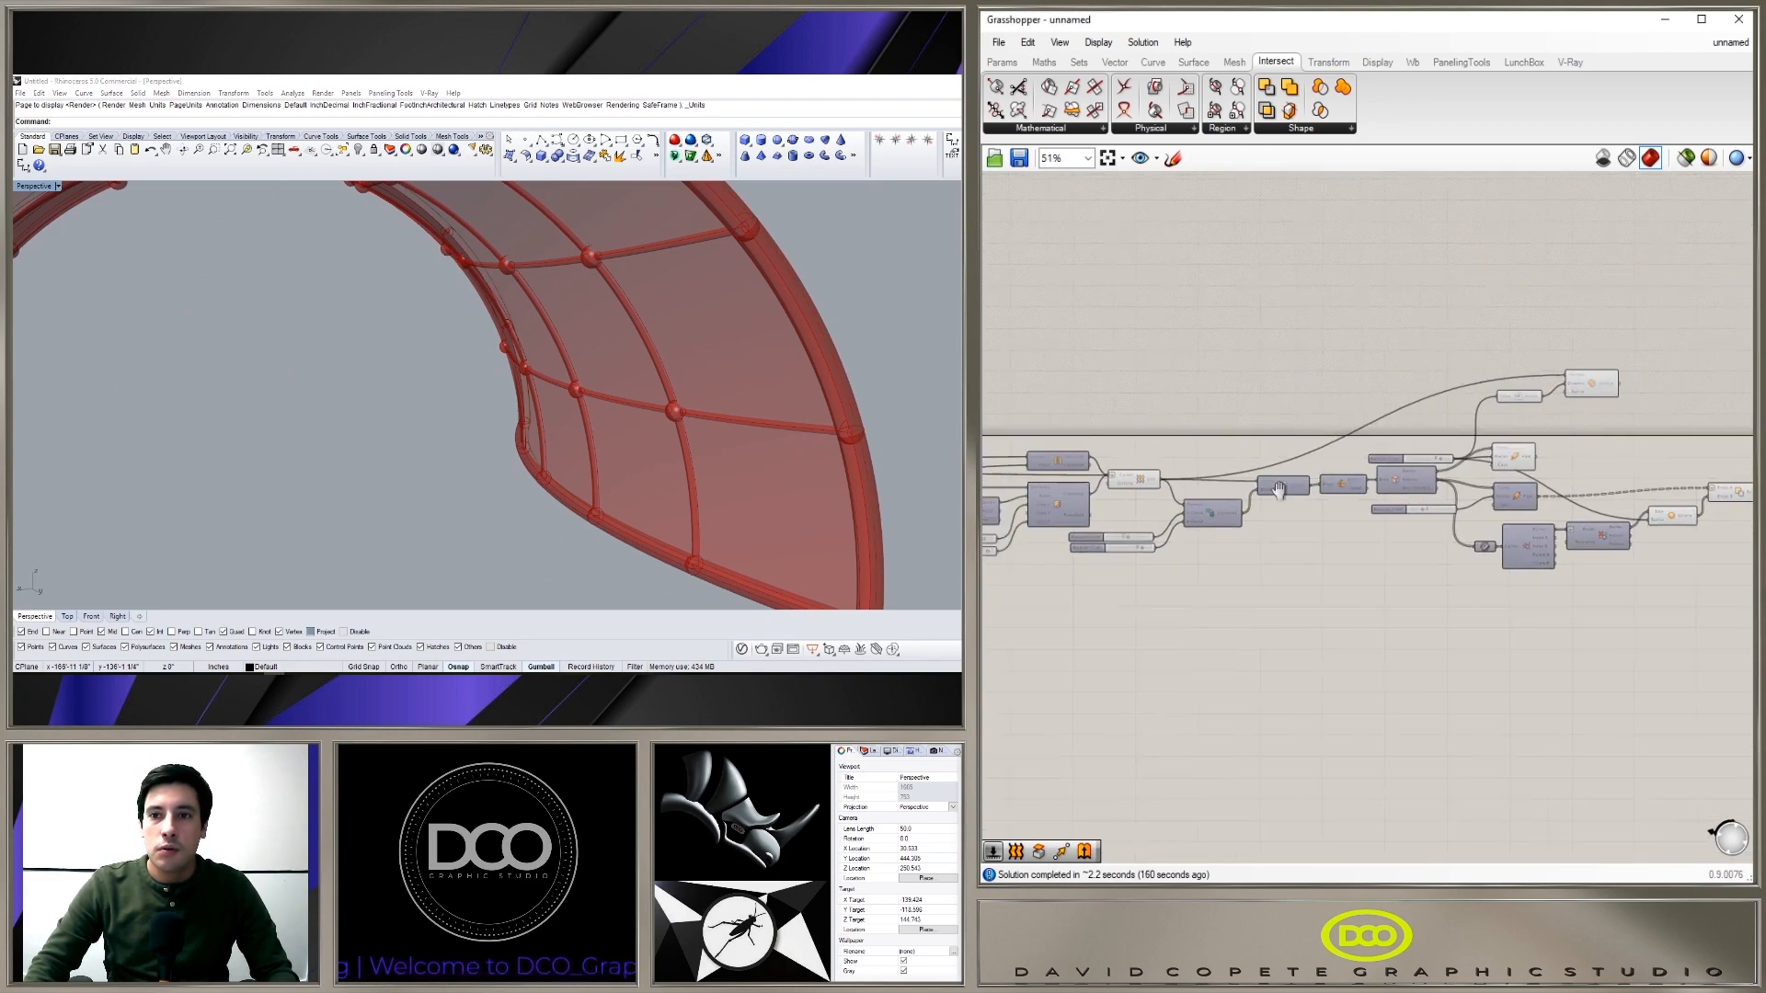
{"action": "scroll", "coordinate": [1115, 466], "scroll_direction": "up", "scroll_amount": 2}
{"action": "right_click_drag", "start_coordinate": [1116, 466], "coordinate": [1339, 470]}
{"action": "right_click", "coordinate": [1339, 470]}
{"action": "left_click", "coordinate": [1388, 505]}
{"action": "right_click_drag", "start_coordinate": [576, 358], "coordinate": [479, 372]}
{"action": "scroll", "coordinate": [478, 372], "scroll_direction": "down", "scroll_amount": 2}
Step: Set the number slider driving the boundary pipe radius, sphere radius and offset distance to 5
{"action": "left_click", "coordinate": [1701, 316]}
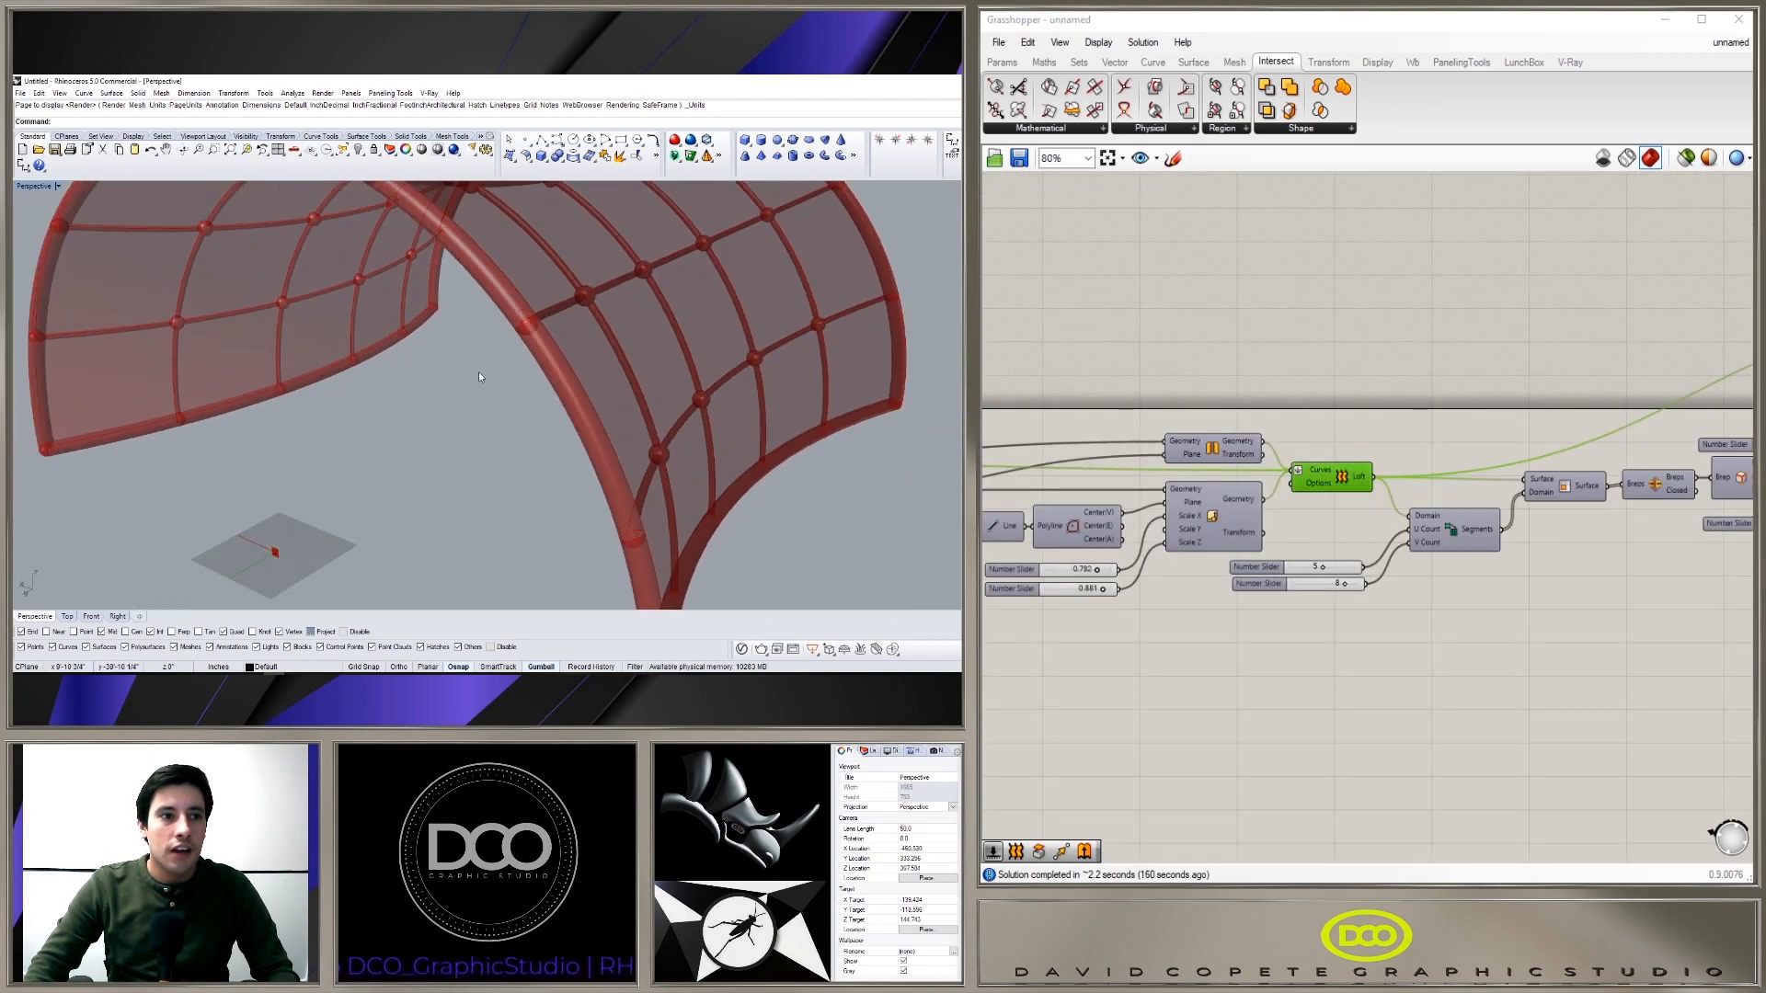
{"action": "scroll", "coordinate": [1701, 317], "scroll_direction": "down", "scroll_amount": 2}
{"action": "right_click_drag", "start_coordinate": [1702, 317], "coordinate": [1403, 377]}
{"action": "scroll", "coordinate": [1403, 377], "scroll_direction": "up", "scroll_amount": 3}
{"action": "left_click", "coordinate": [1361, 399]}
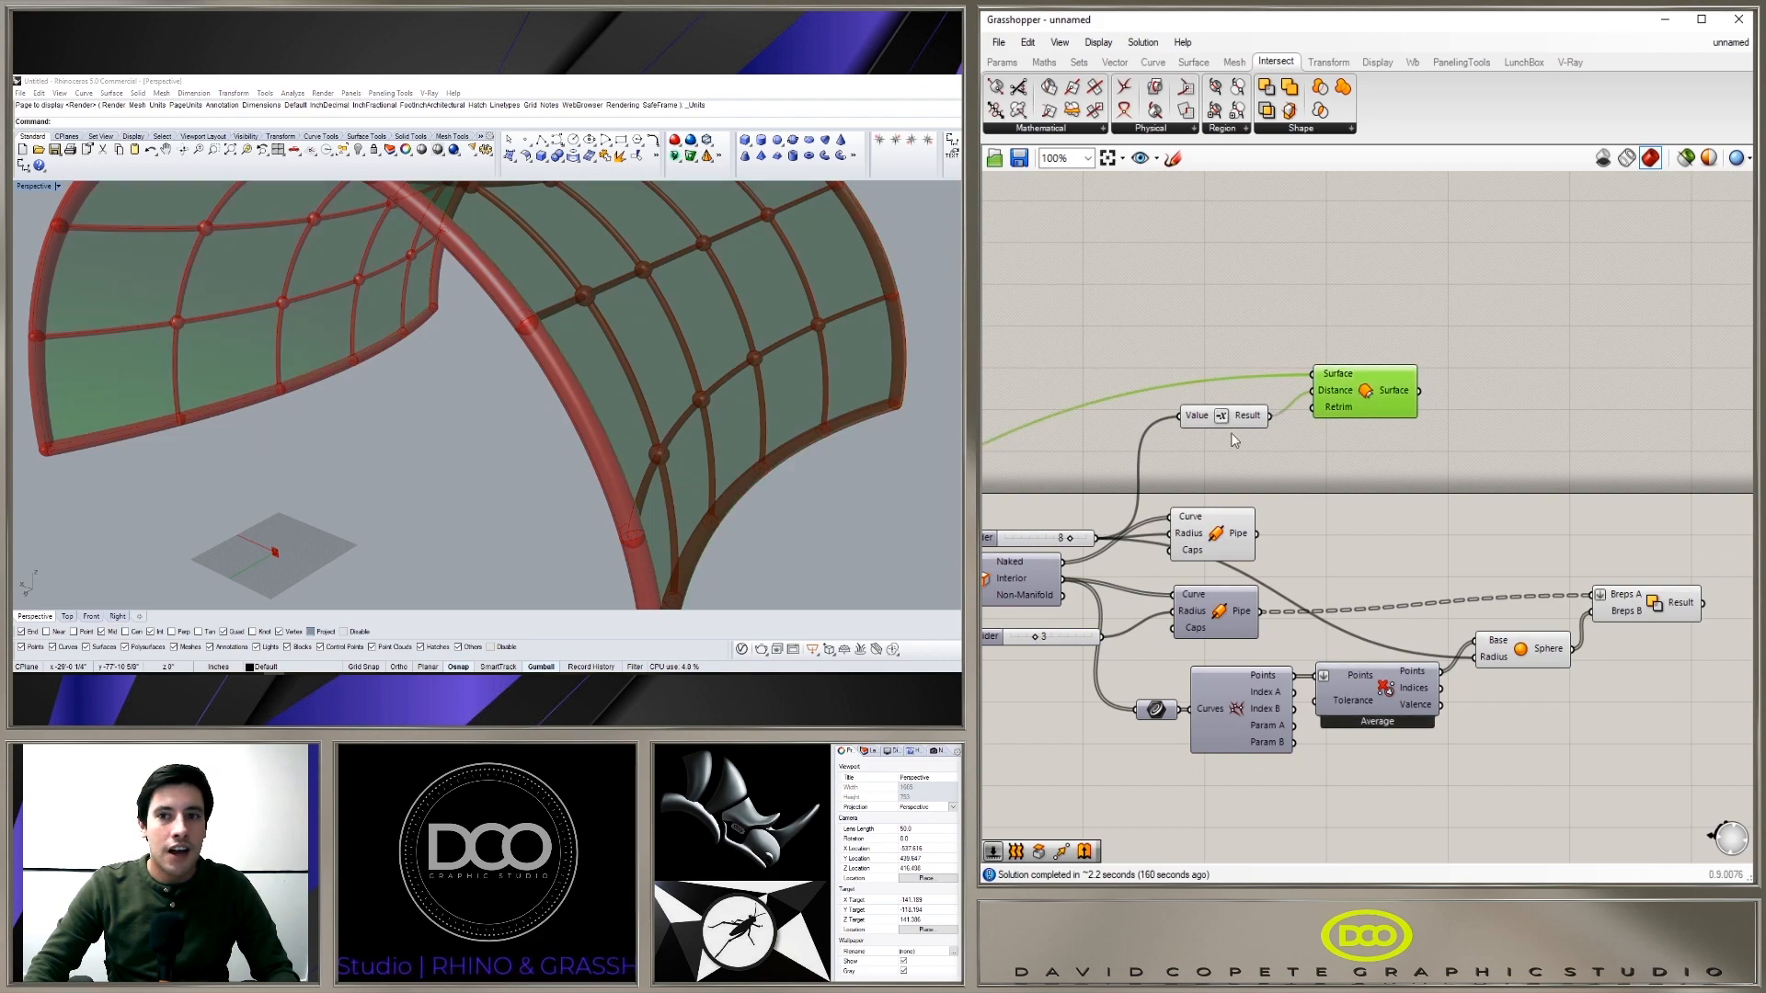
{"action": "scroll", "coordinate": [1195, 479], "scroll_direction": "up", "scroll_amount": 4}
{"action": "double_click", "coordinate": [1141, 519]}
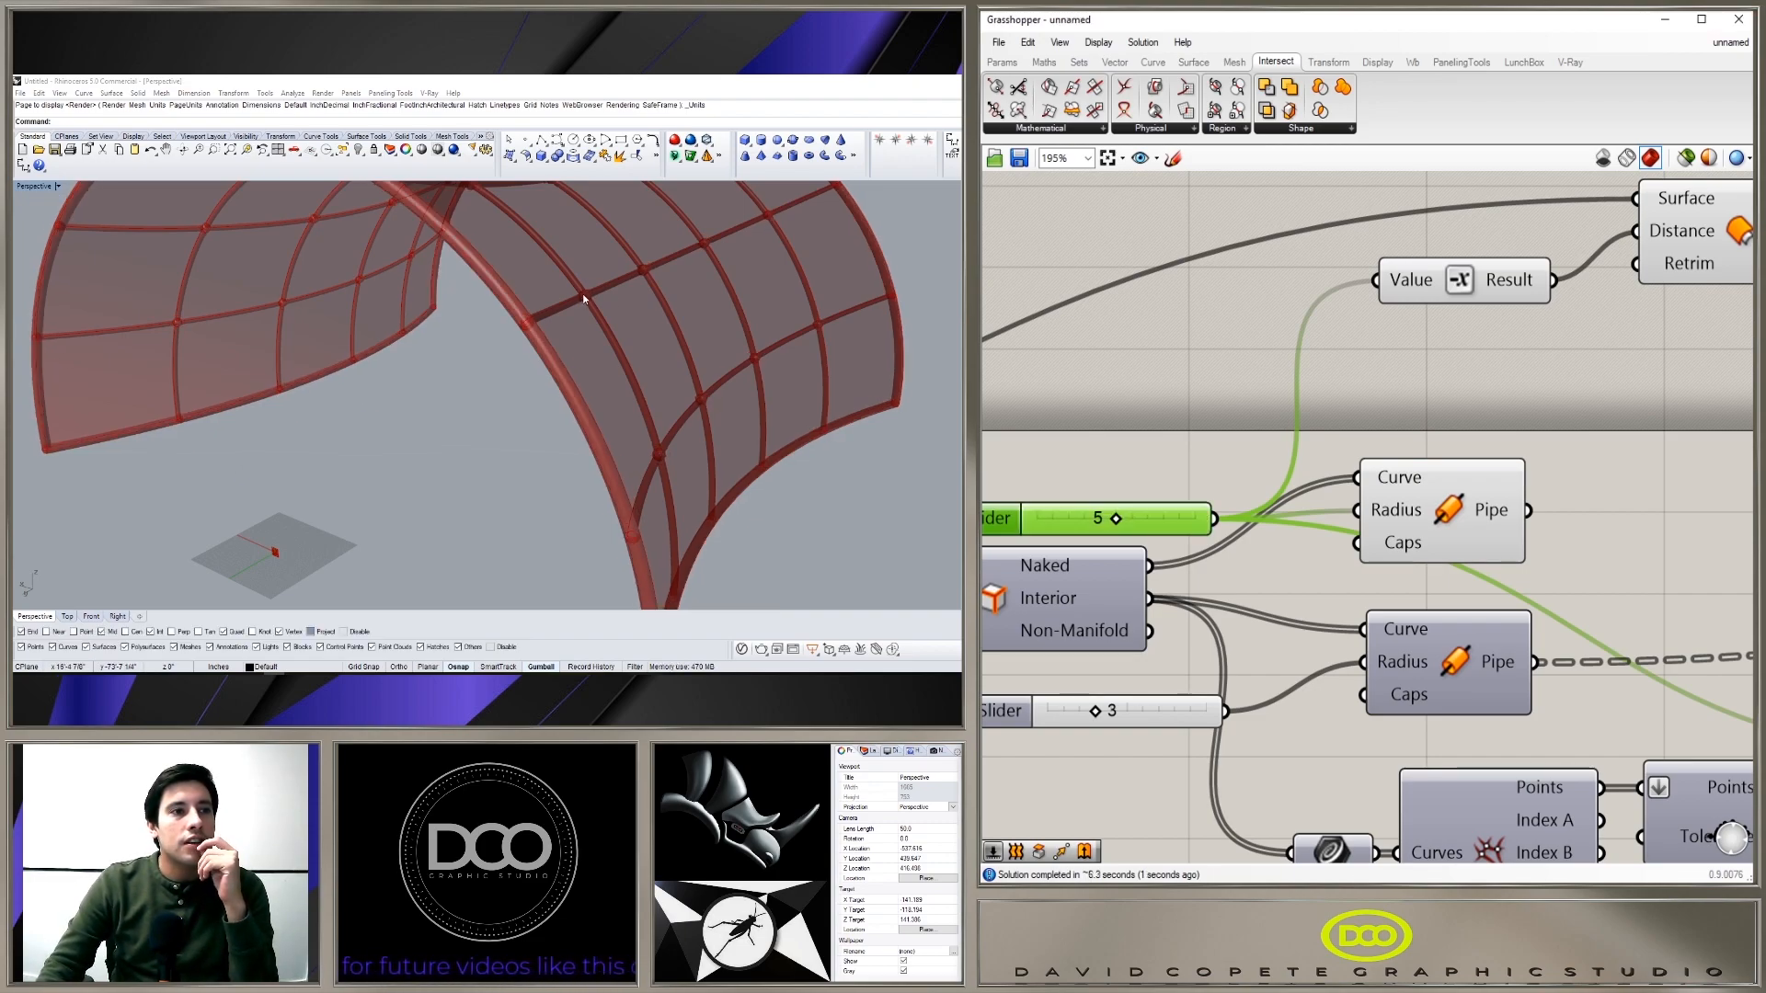
{"action": "right_click_drag", "start_coordinate": [583, 302], "coordinate": [631, 282]}
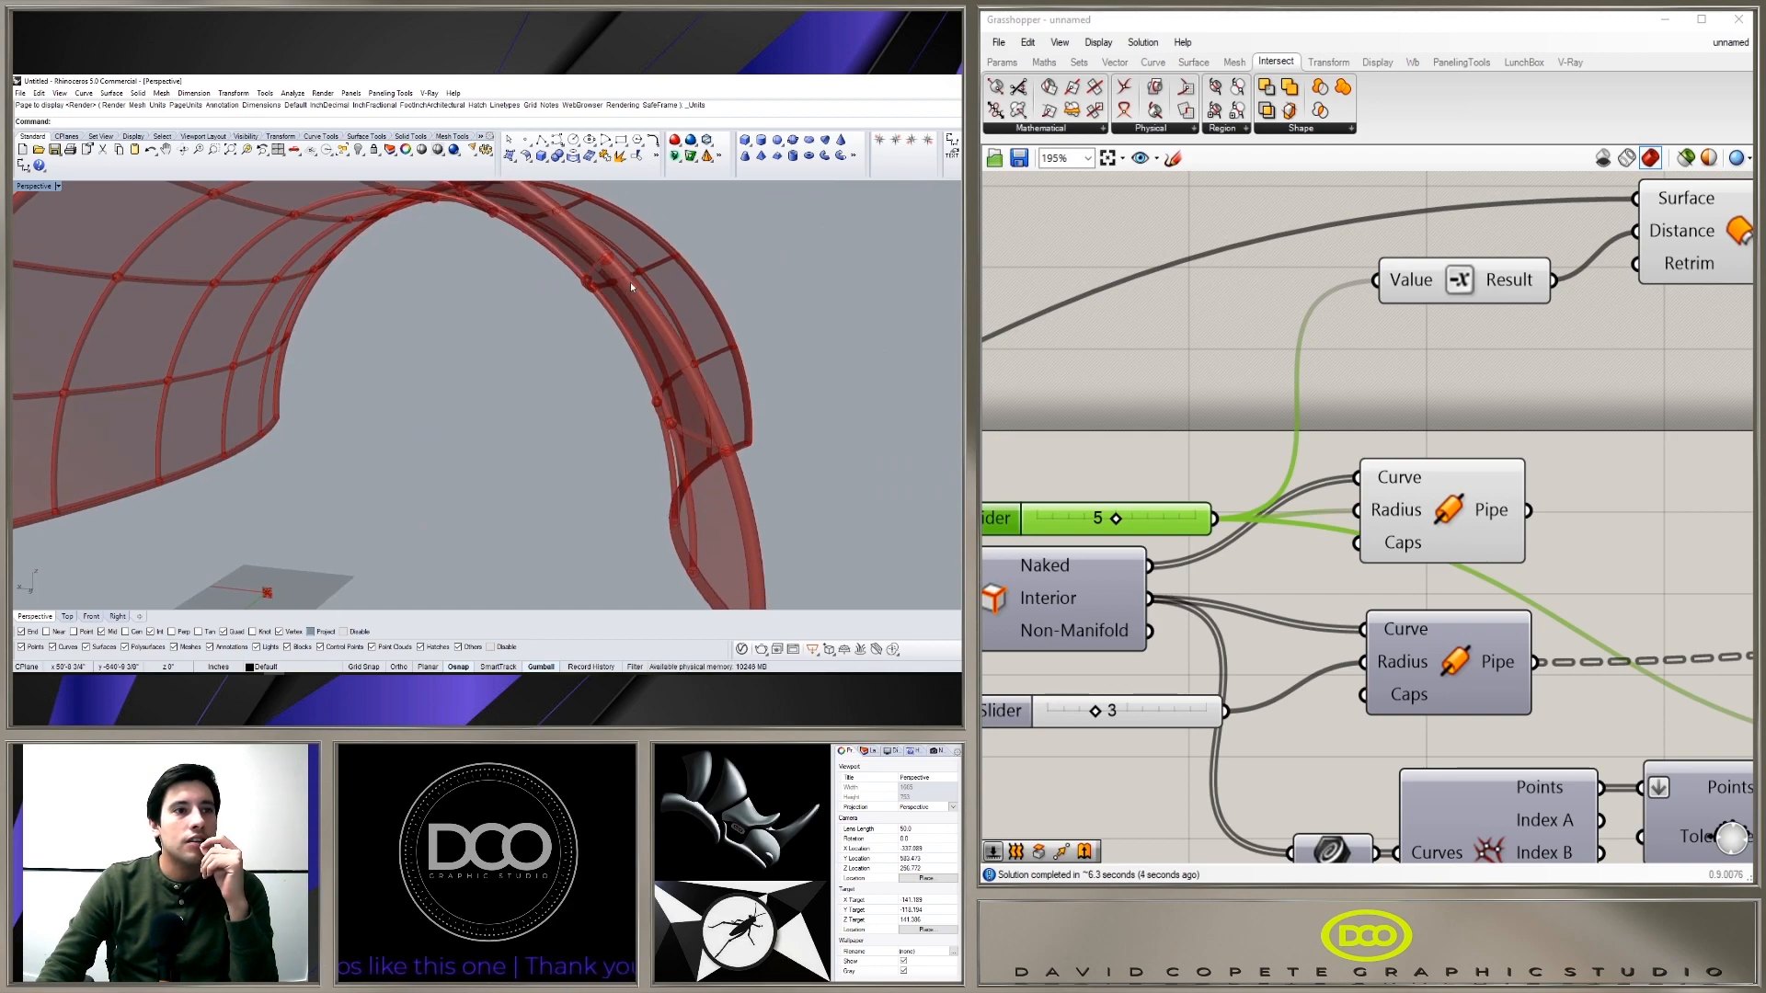
Step: Move the Negative and Offset Surface components closer to the boundary-edges Pipe
{"action": "scroll", "coordinate": [993, 340], "scroll_direction": "down", "scroll_amount": 10}
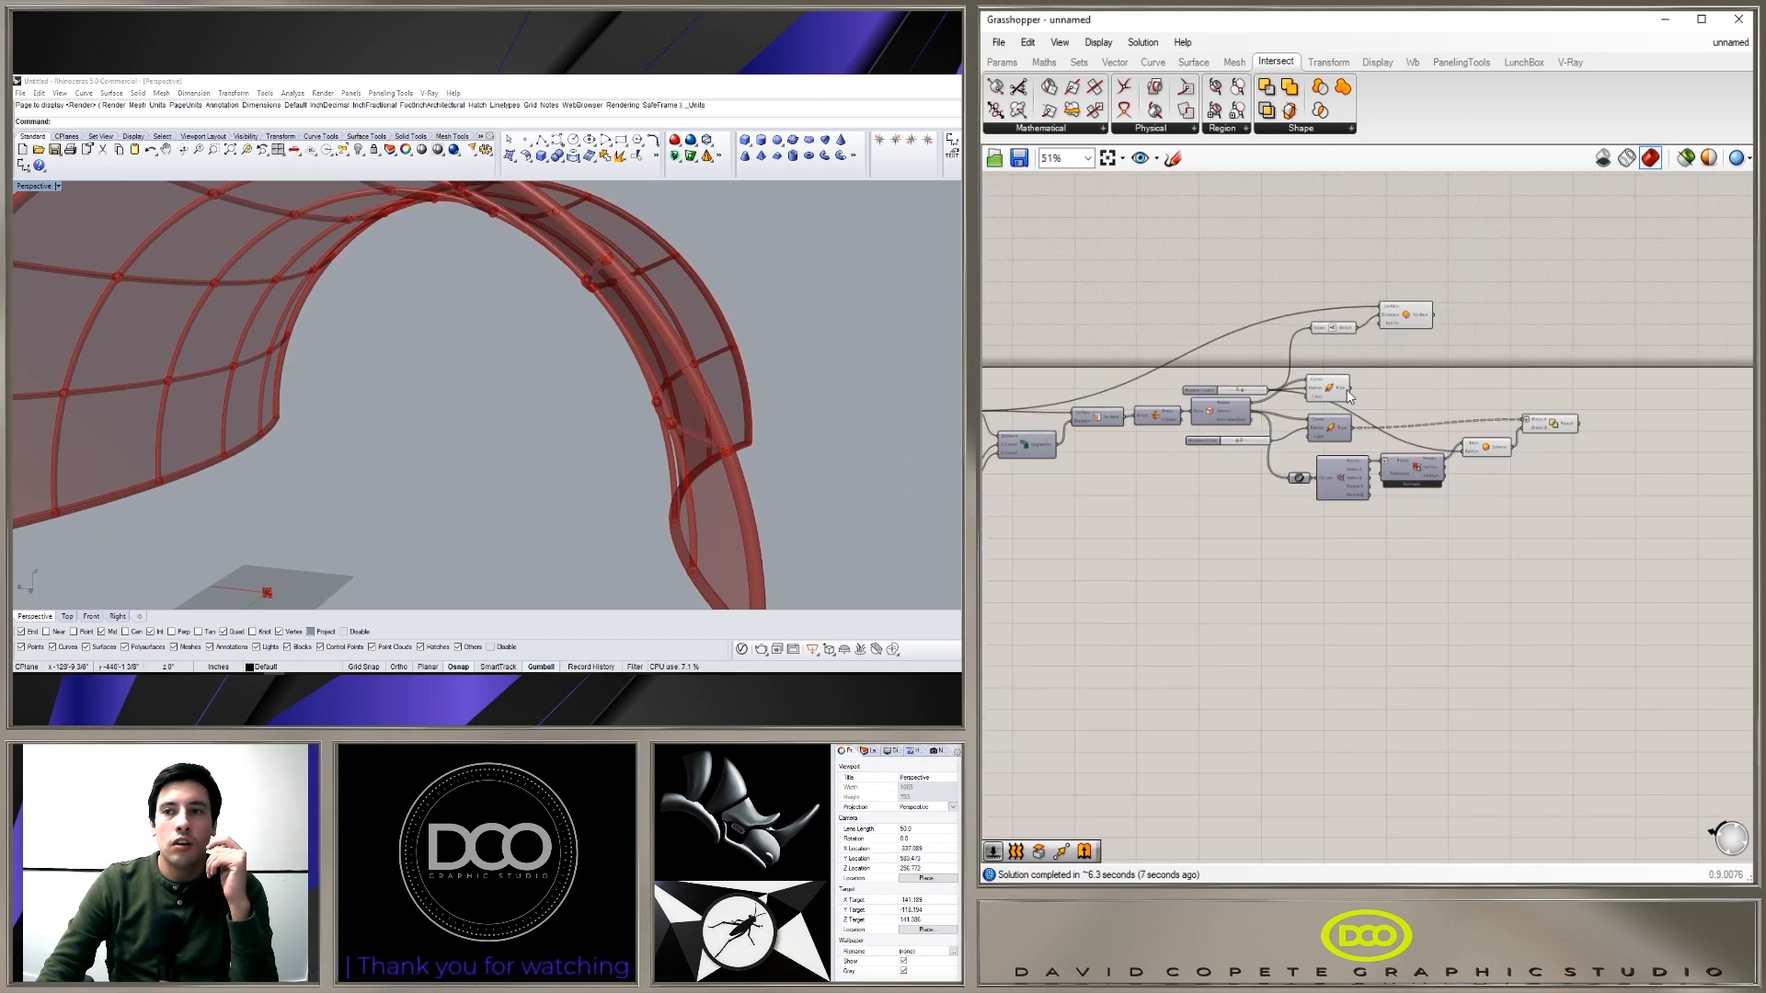
{"action": "key", "text": "ctrl+a"}
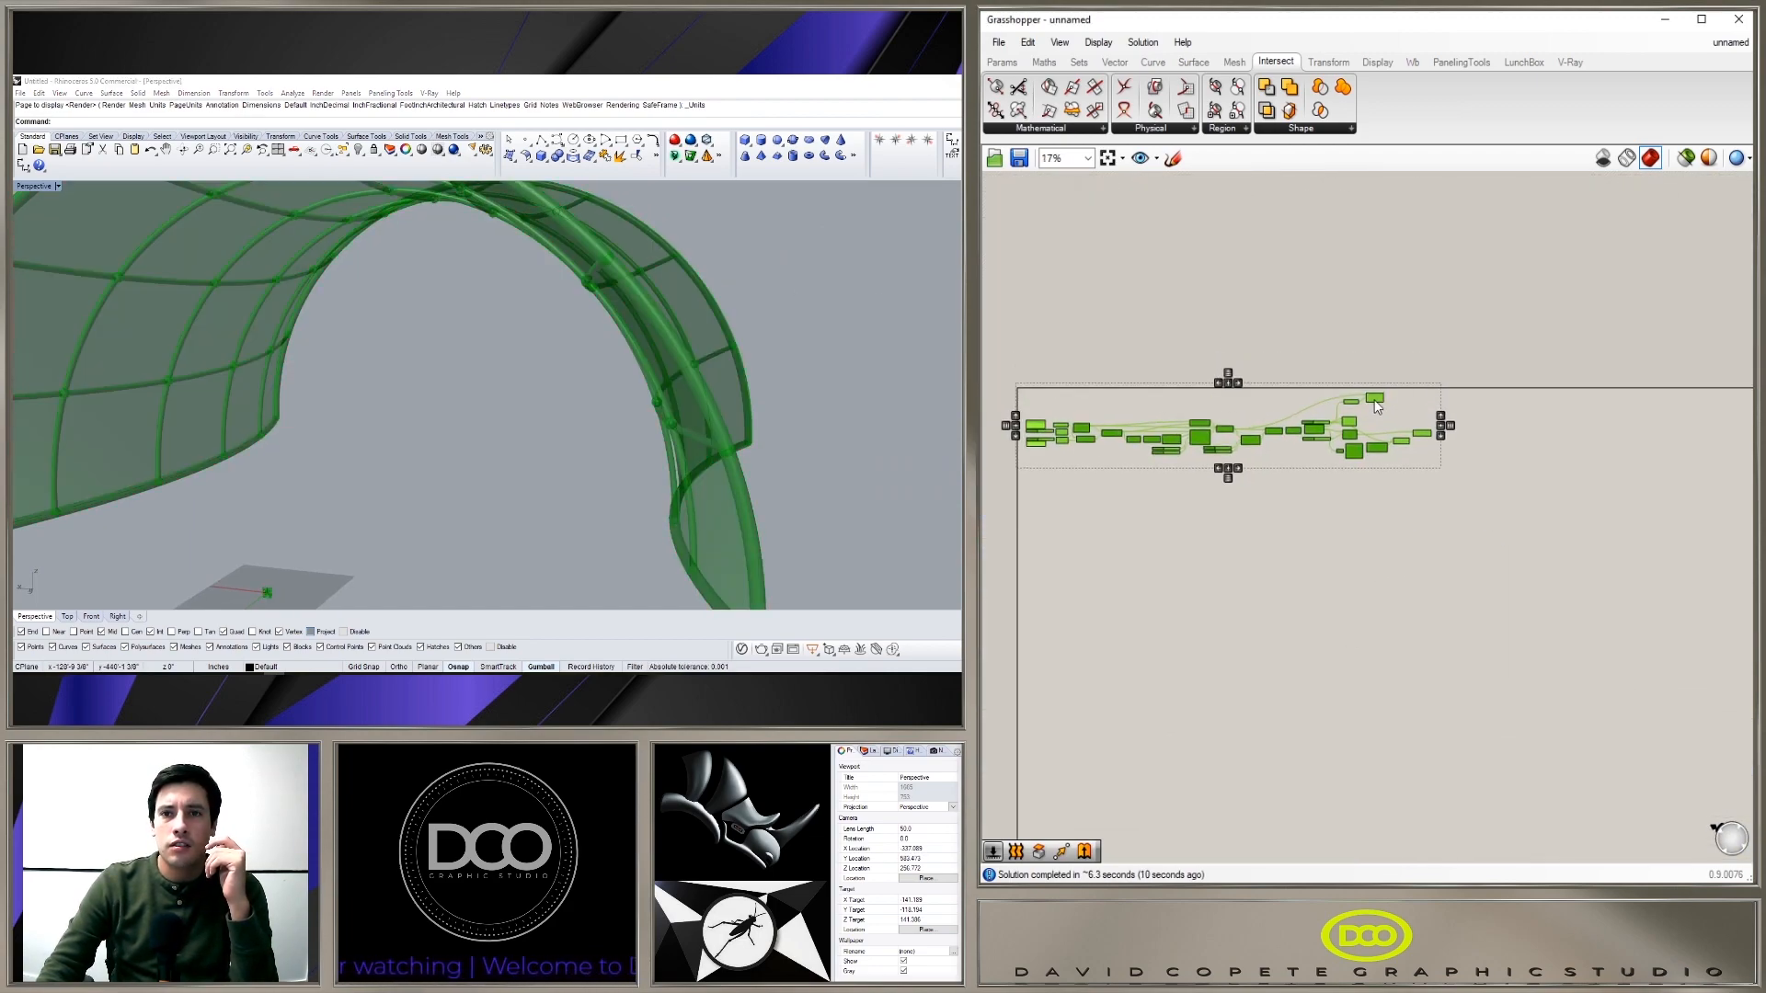
{"action": "left_click", "coordinate": [1420, 539]}
{"action": "scroll", "coordinate": [1379, 422], "scroll_direction": "up", "scroll_amount": 4}
{"action": "scroll", "coordinate": [1375, 415], "scroll_direction": "up", "scroll_amount": 3}
{"action": "left_click_drag", "start_coordinate": [1407, 394], "coordinate": [1145, 271]}
{"action": "scroll", "coordinate": [1225, 316], "scroll_direction": "up", "scroll_amount": 2}
{"action": "left_click_drag", "start_coordinate": [1269, 364], "coordinate": [1258, 444]}
{"action": "left_click", "coordinate": [1265, 351]}
{"action": "left_click", "coordinate": [1451, 414]}
{"action": "right_click_drag", "start_coordinate": [515, 368], "coordinate": [456, 414]}
Step: Add a second Offset Surface component after the first one
{"action": "left_click", "coordinate": [1475, 300]}
{"action": "scroll", "coordinate": [1478, 322], "scroll_direction": "down", "scroll_amount": 2}
{"action": "right_click_drag", "start_coordinate": [1477, 327], "coordinate": [1330, 445]}
{"action": "scroll", "coordinate": [1423, 410], "scroll_direction": "up", "scroll_amount": 3}
{"action": "left_click", "coordinate": [1361, 469]}
{"action": "double_click", "coordinate": [1547, 415]}
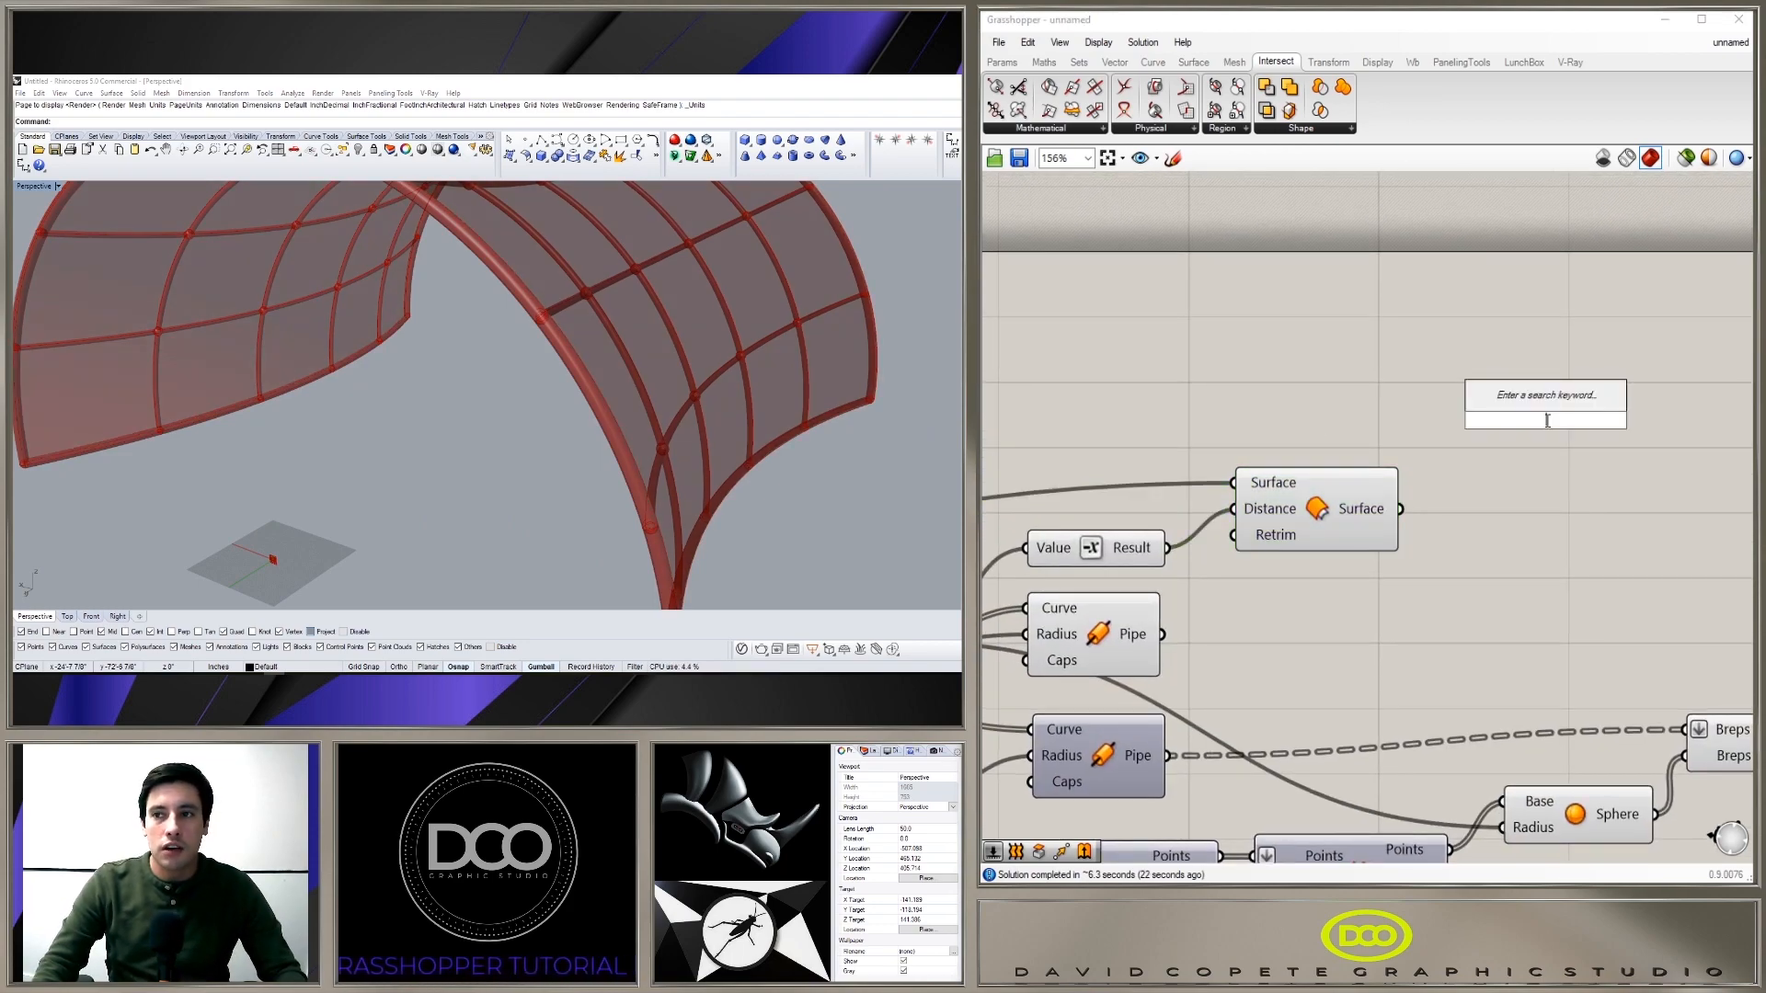
{"action": "type", "text": "offs"}
{"action": "left_click", "coordinate": [1584, 399]}
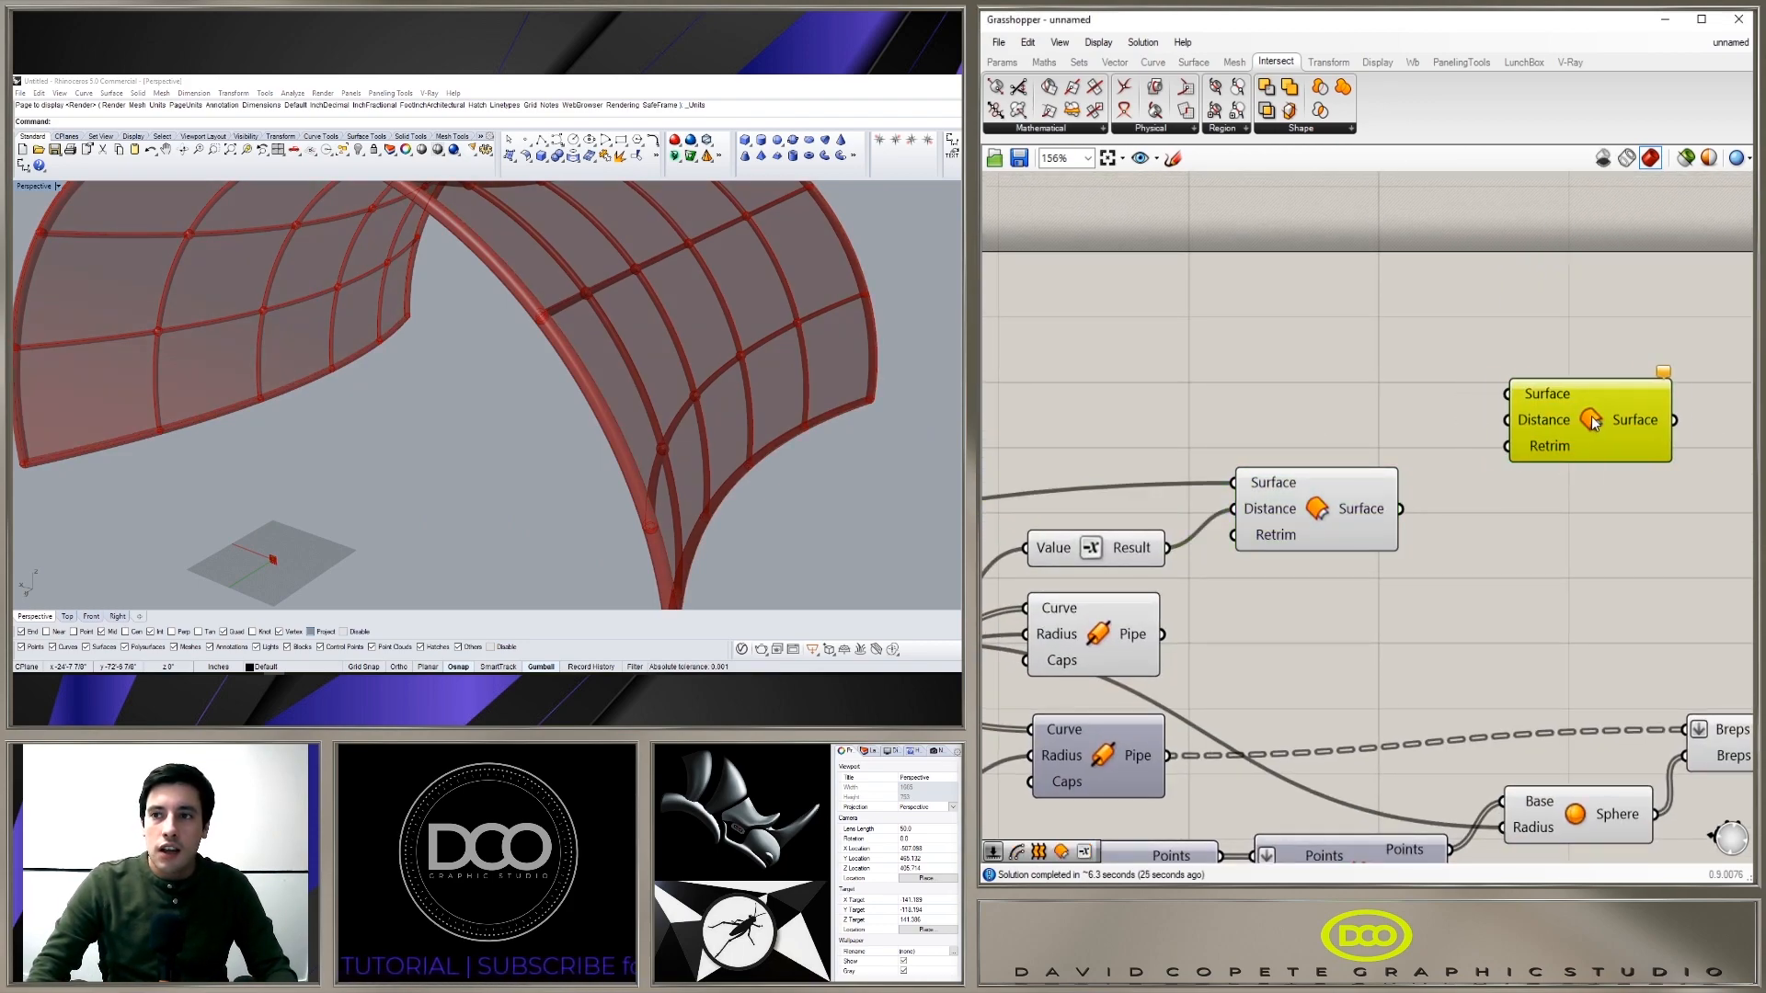
Step: Add a number slider ranging from 0 to 3.0 near the second Offset Surface and set it to 1.000
{"action": "double_click", "coordinate": [1260, 381]}
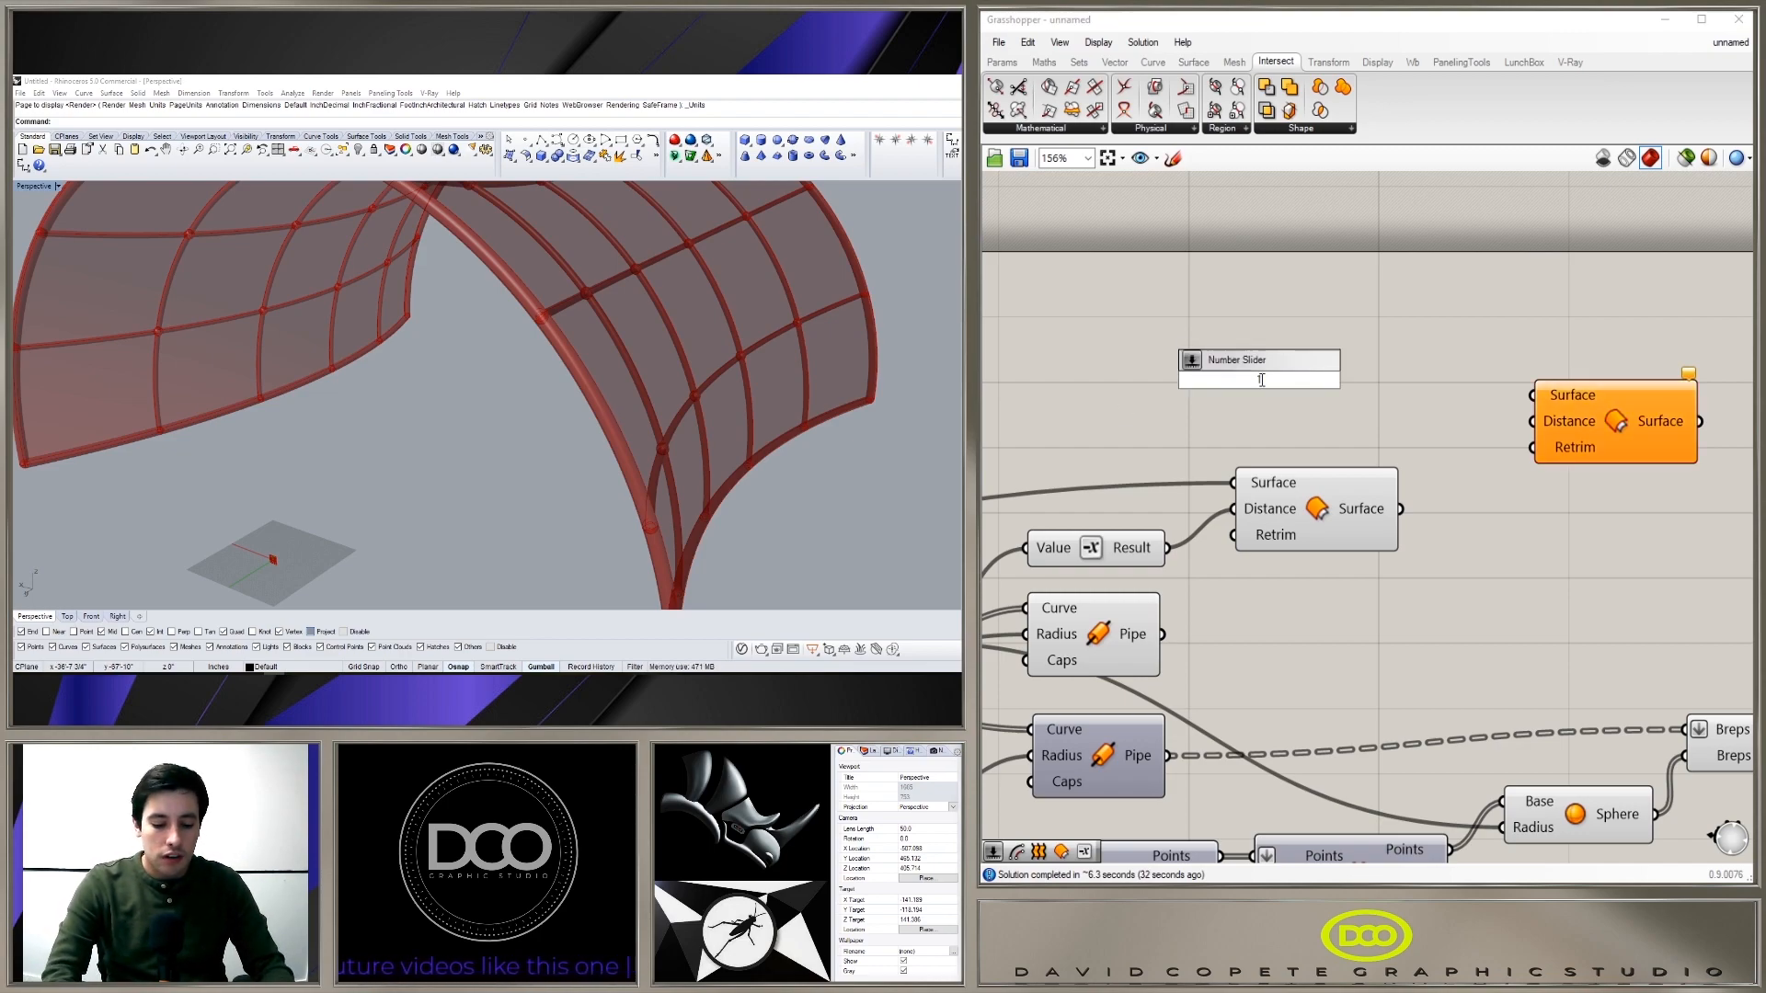
{"action": "key", "text": "BackSpace"}
{"action": "type", "text": "0"}
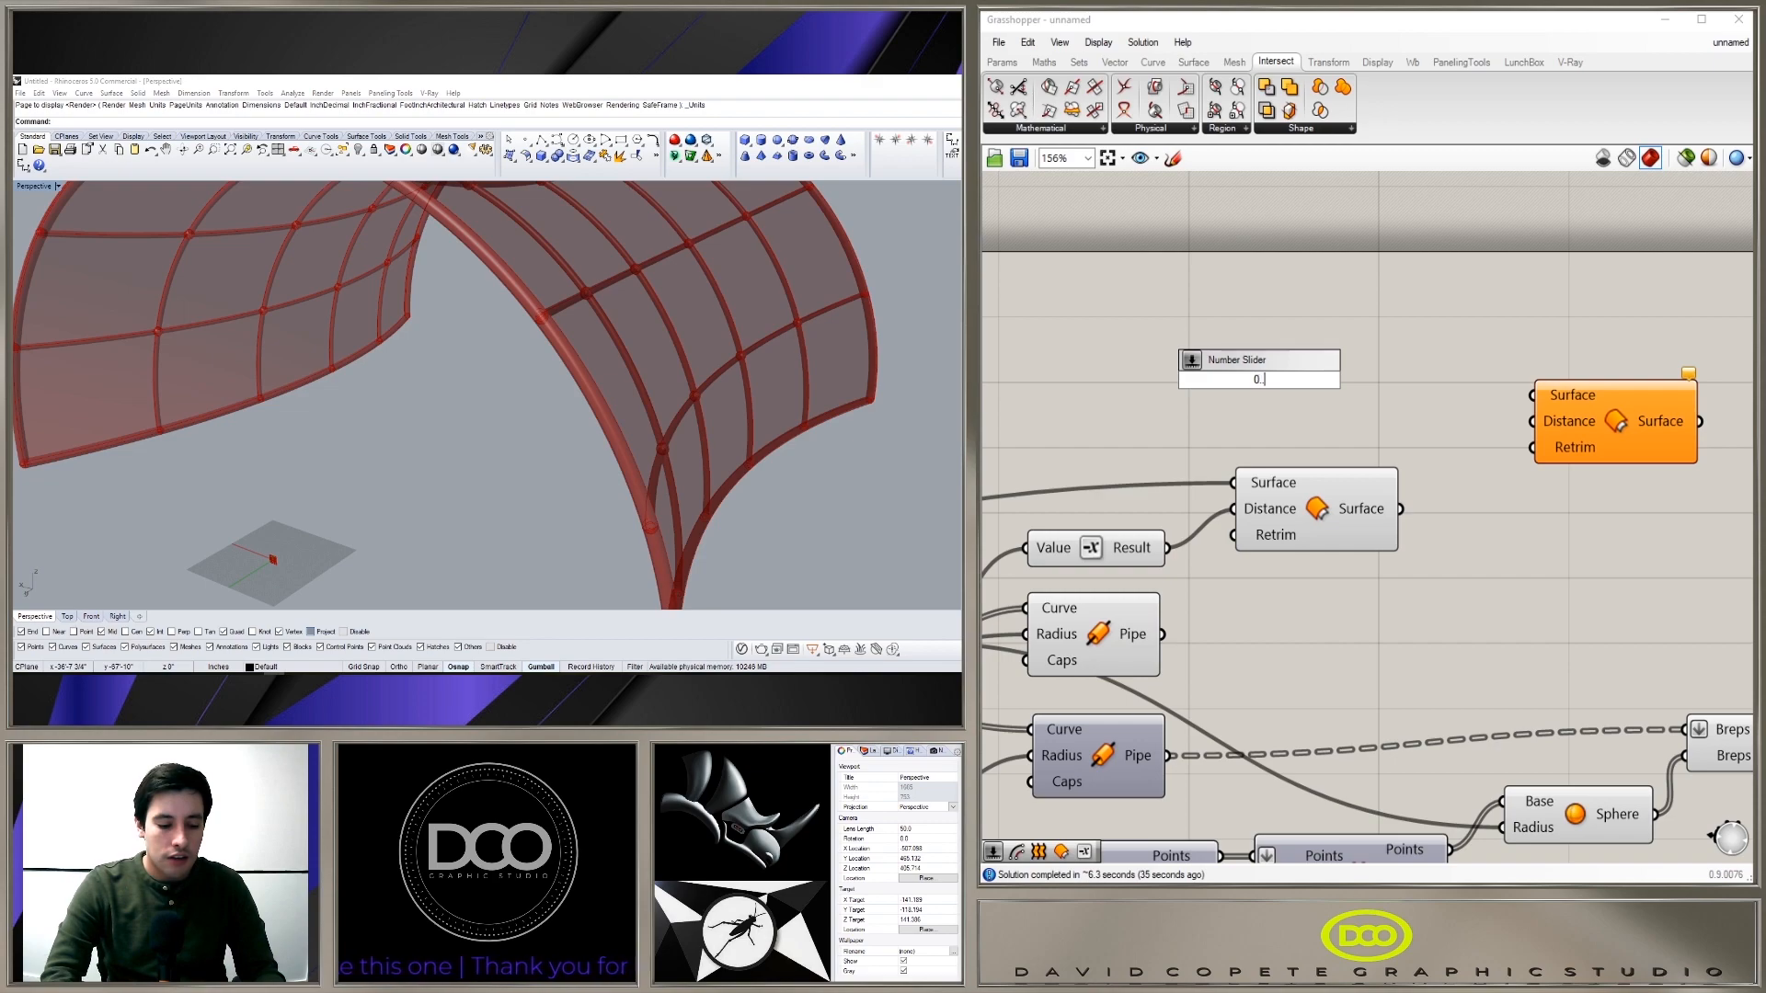
{"action": "type", "text": "..3.0"}
{"action": "key", "text": "Return"}
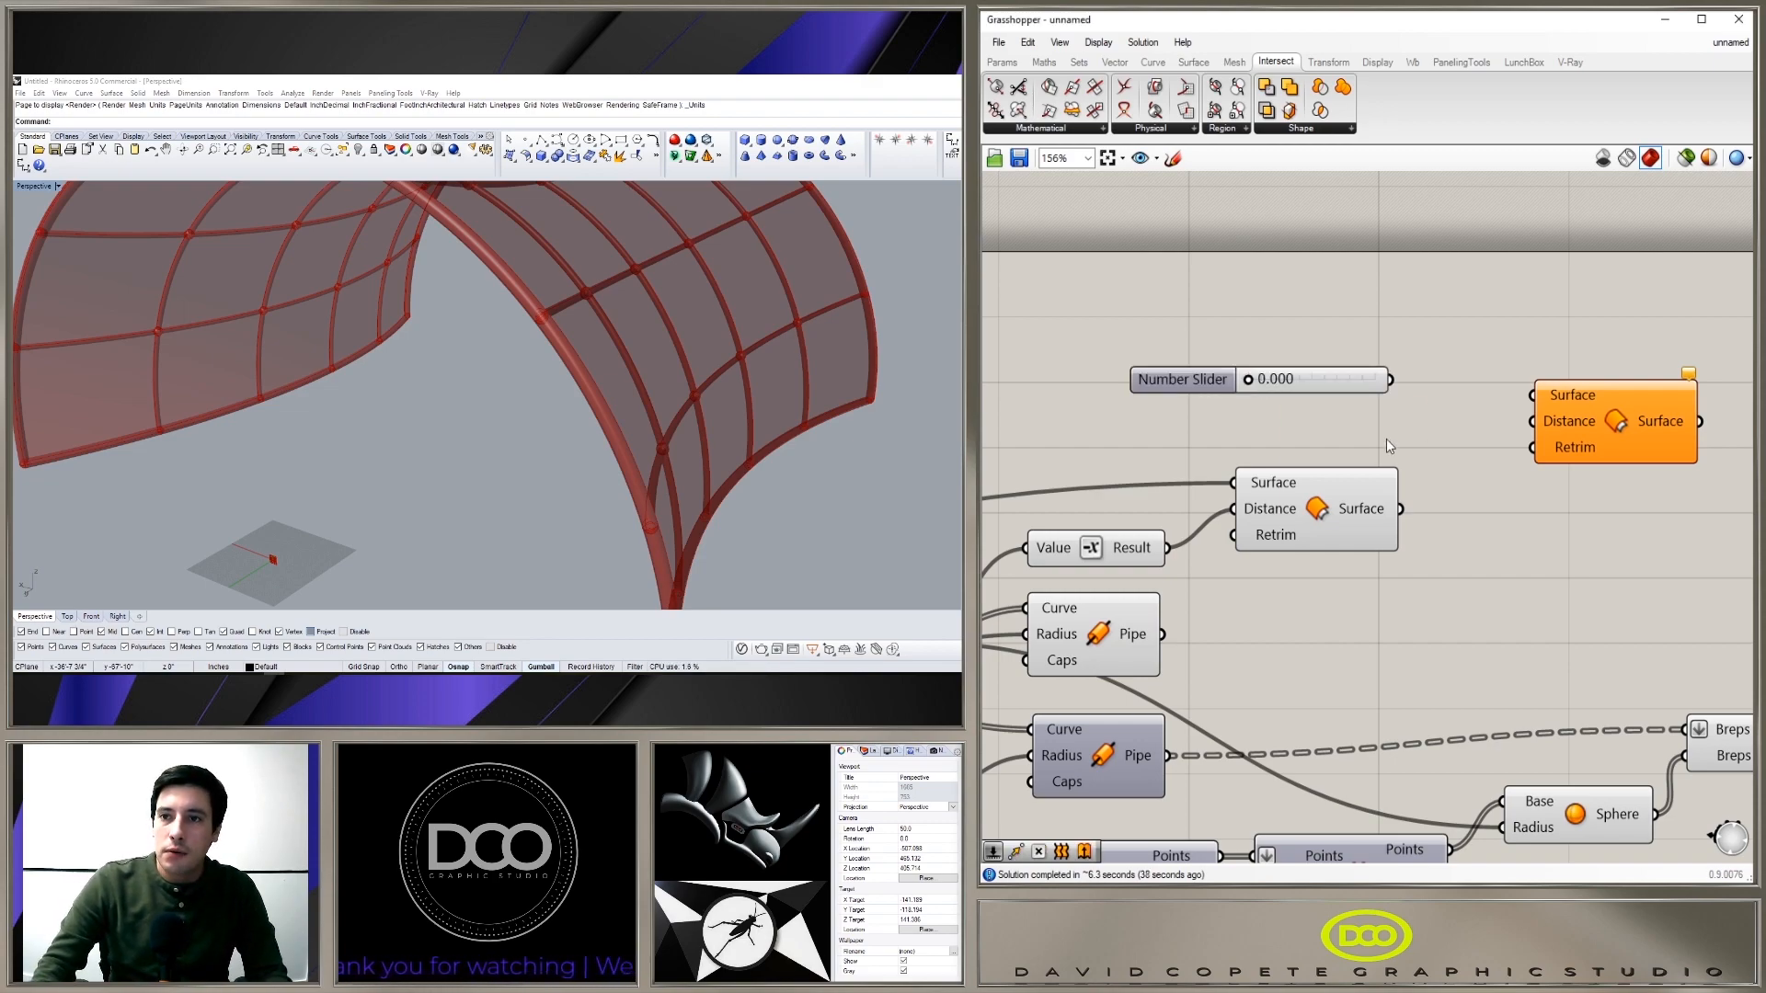
{"action": "left_click_drag", "start_coordinate": [1179, 379], "coordinate": [1194, 410]}
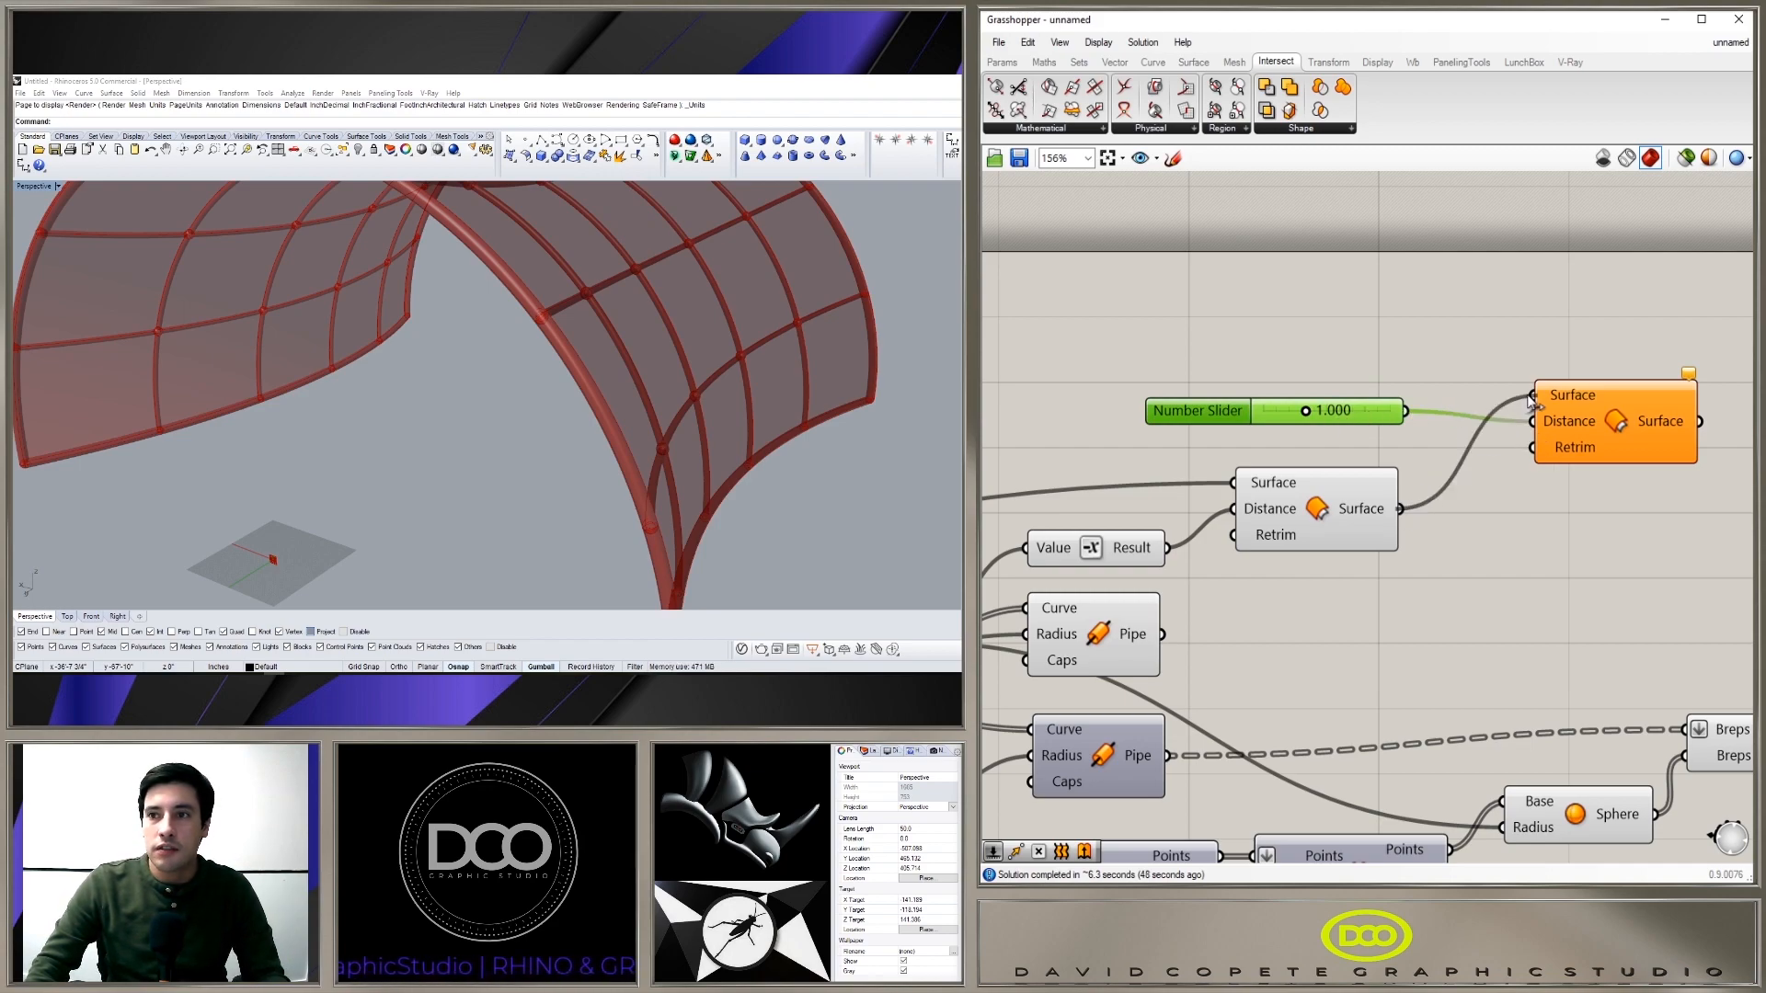
Step: Connect the new slider to the second Offset Surface's Distance and the first offset's output to its Surface input
{"action": "left_click_drag", "start_coordinate": [1528, 401], "coordinate": [1532, 396]}
{"action": "left_click", "coordinate": [1615, 421]}
{"action": "mouse_move", "coordinate": [551, 381]}
{"action": "right_mouse_down"}
{"action": "mouse_move", "coordinate": [576, 387]}
{"action": "mouse_move", "coordinate": [534, 378]}
{"action": "right_mouse_up"}
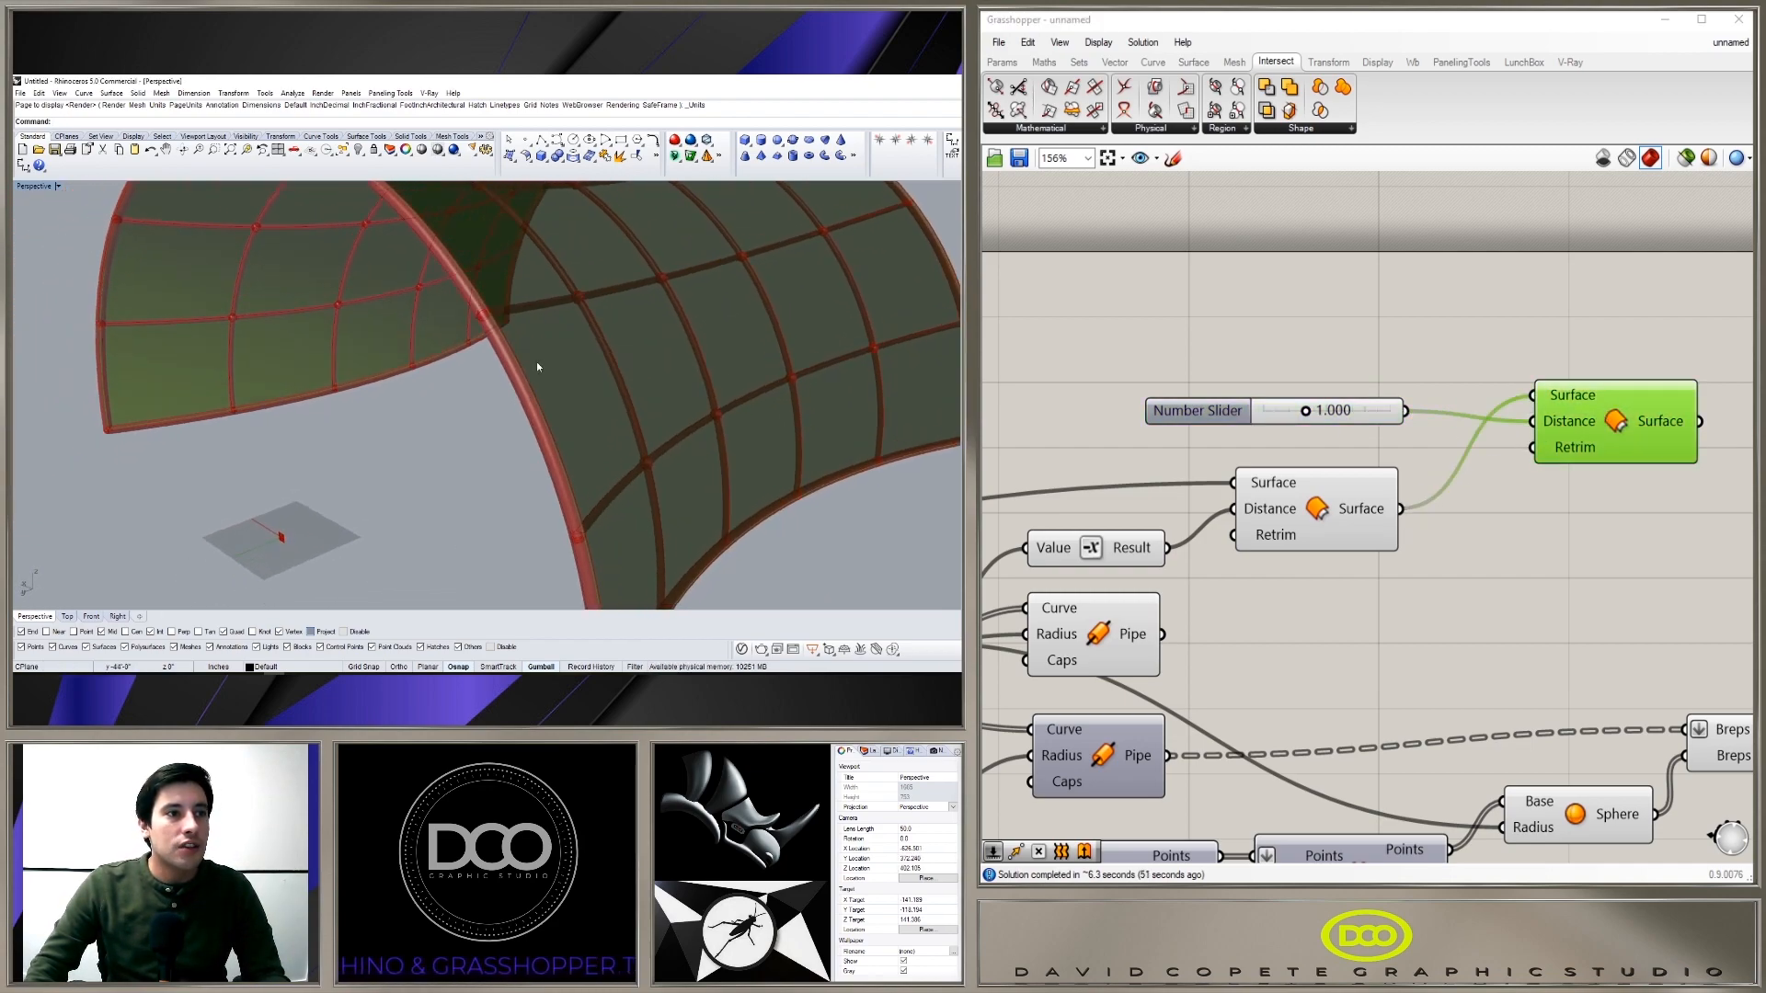
Step: Insert a Negative component between the number slider and the second Offset Surface's Distance input
{"action": "double_click", "coordinate": [1442, 515]}
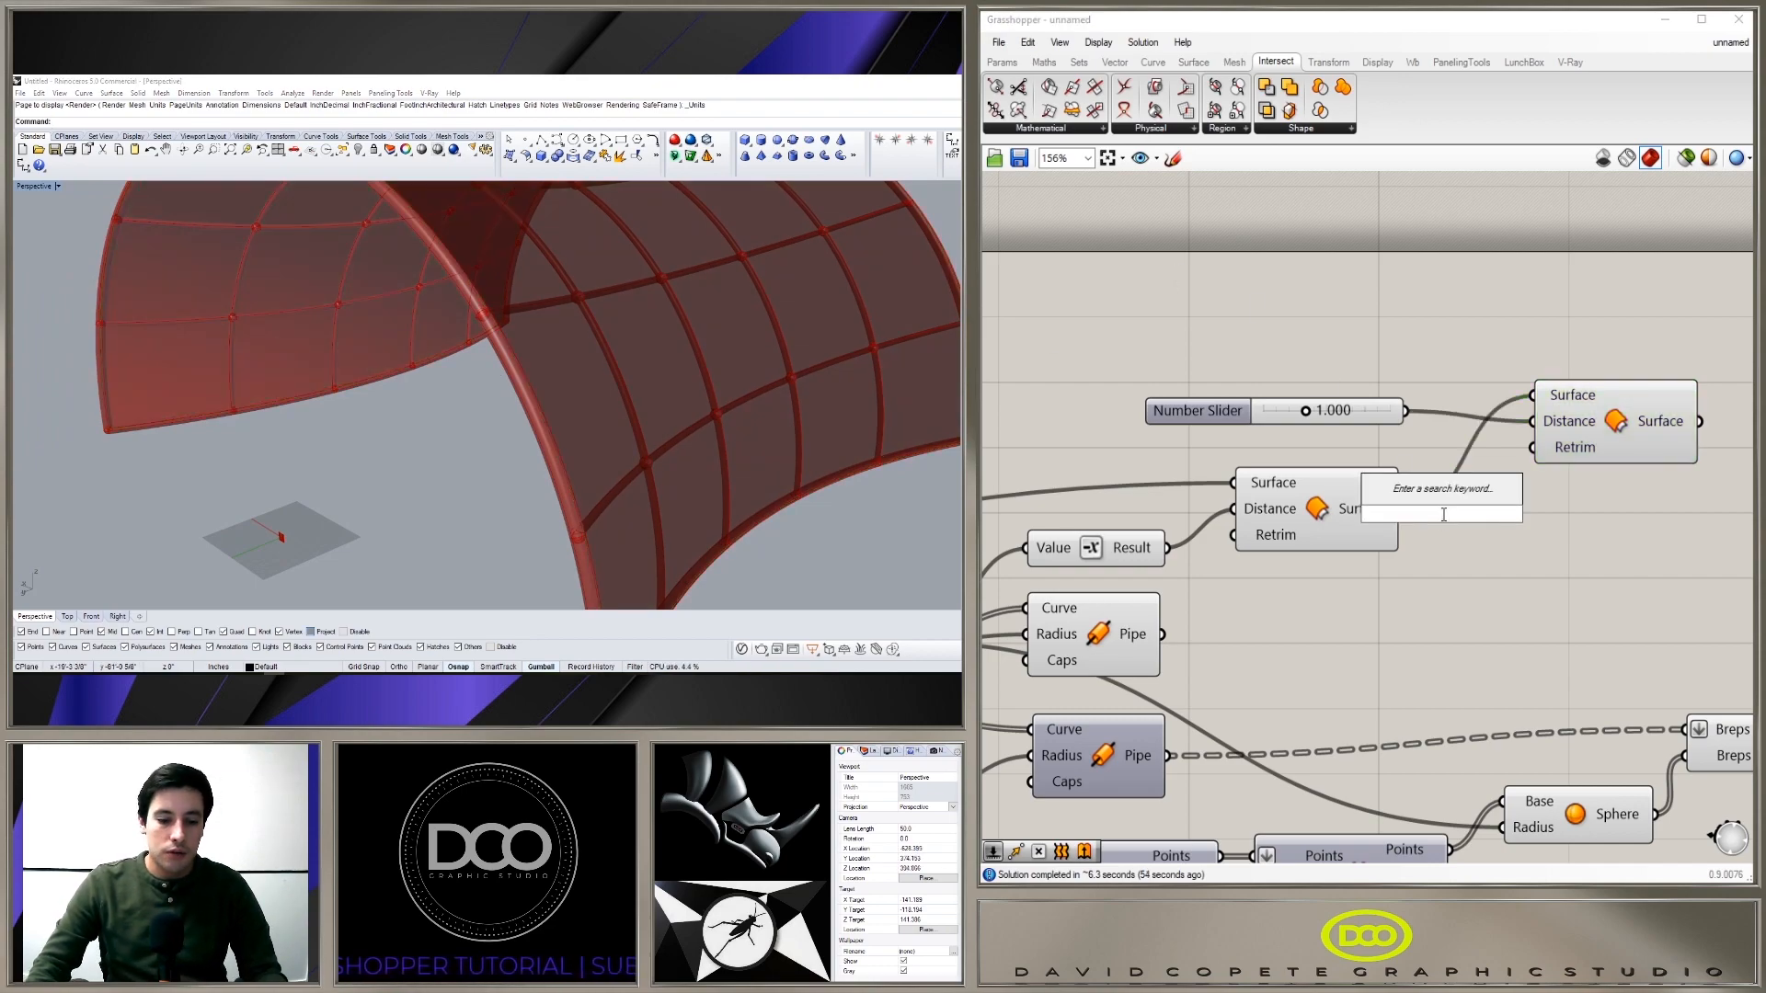
{"action": "type", "text": "NEG"}
{"action": "left_click", "coordinate": [1424, 493]}
{"action": "left_click_drag", "start_coordinate": [1190, 410], "coordinate": [1095, 388]}
{"action": "left_click_drag", "start_coordinate": [1407, 515], "coordinate": [1354, 410]}
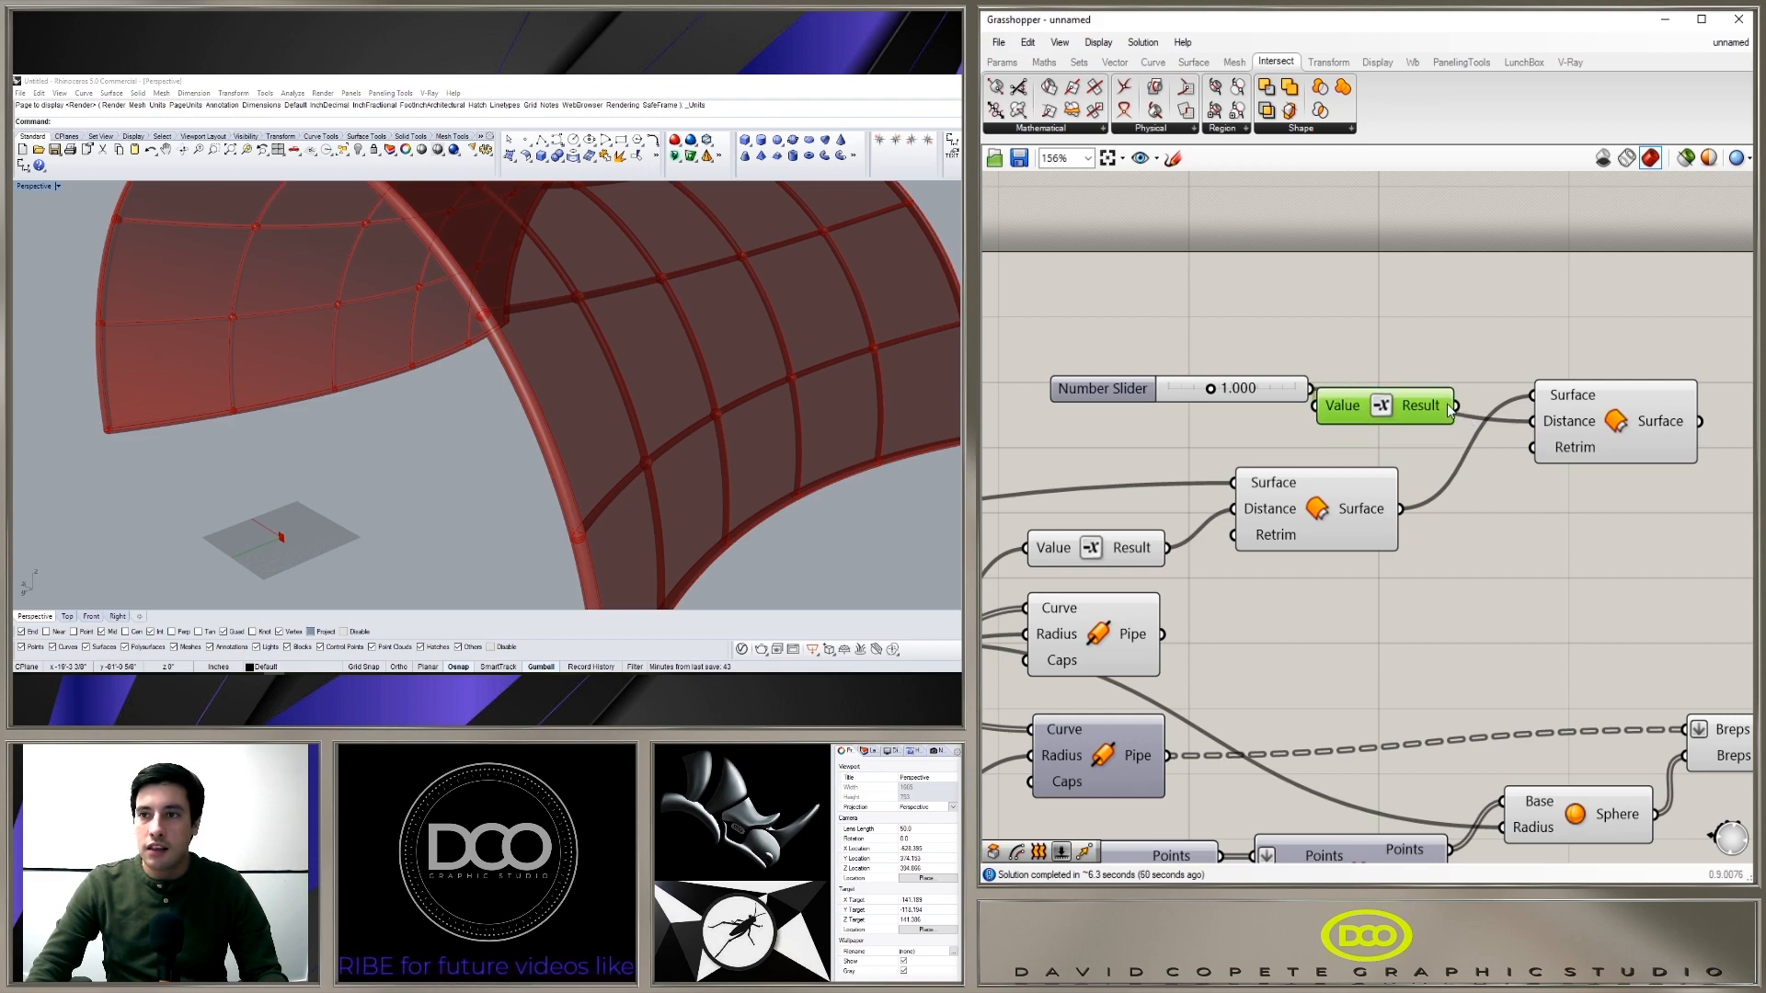
{"action": "left_click_drag", "start_coordinate": [1515, 428], "coordinate": [1531, 421]}
{"action": "left_click_drag", "start_coordinate": [1381, 405], "coordinate": [1398, 388]}
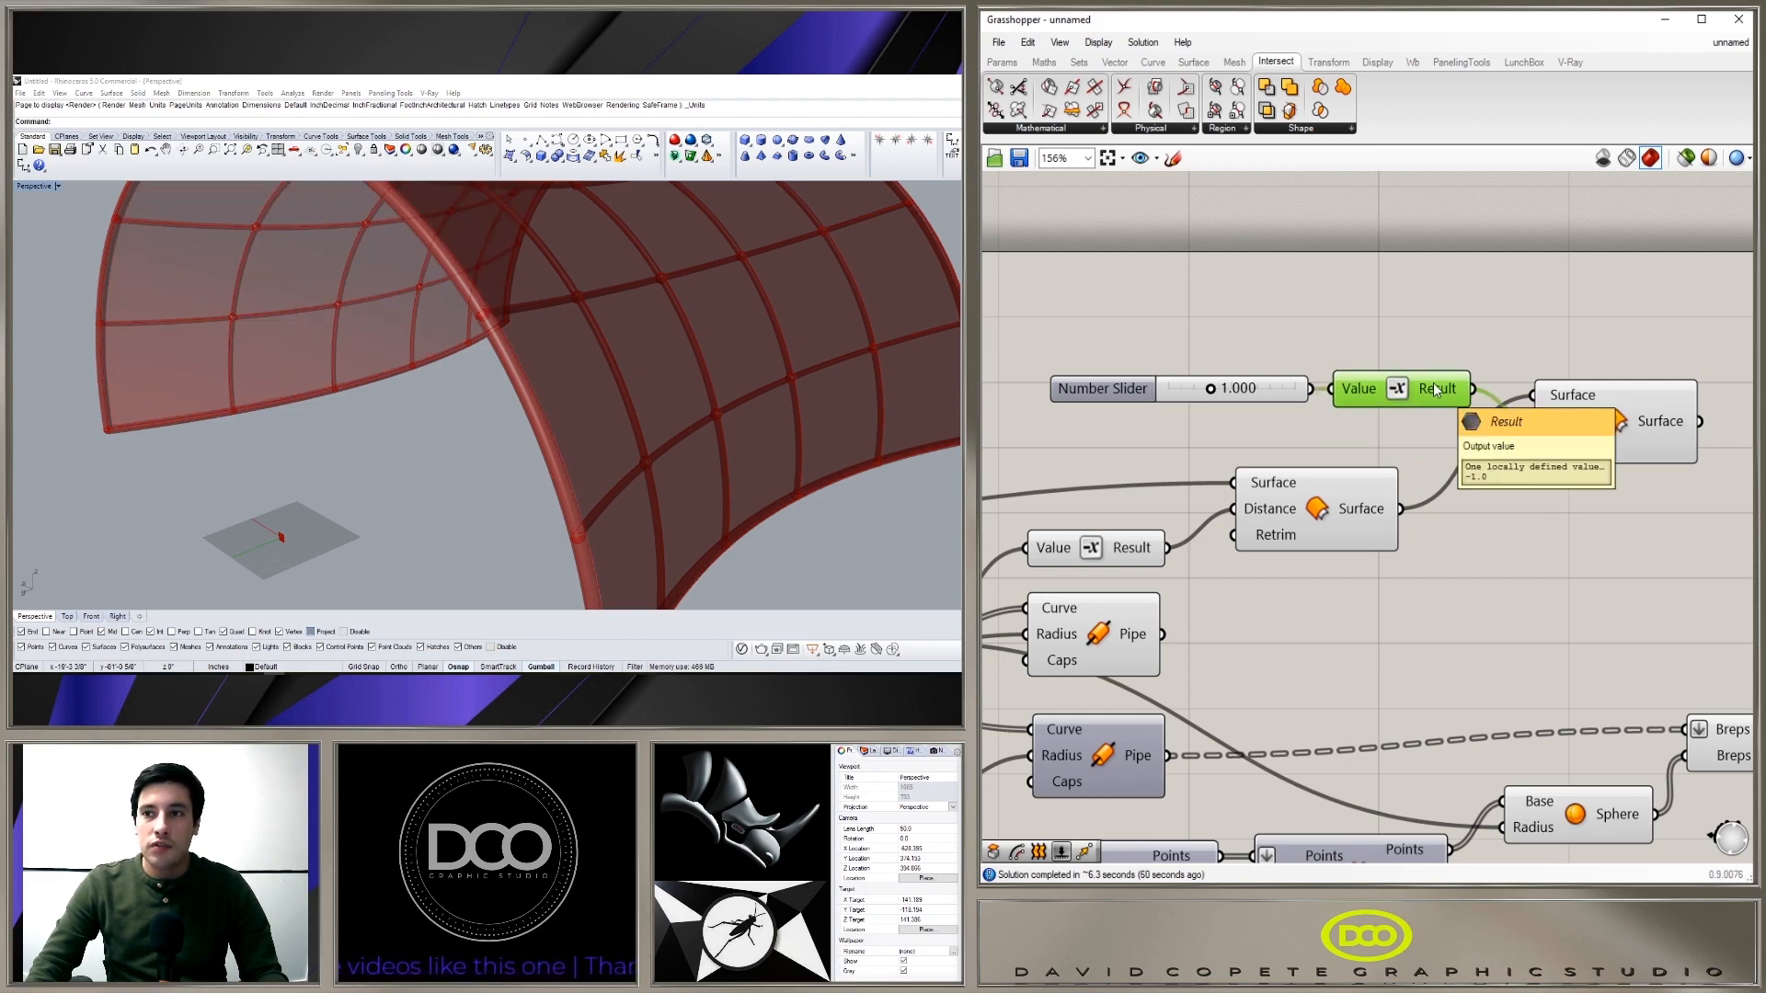
Step: Examine up close how the two offset surfaces sit relative to each other and to the boundary pipe
{"action": "right_click_drag", "start_coordinate": [407, 373], "coordinate": [460, 327]}
{"action": "left_click", "coordinate": [1450, 289]}
{"action": "left_click", "coordinate": [1591, 405]}
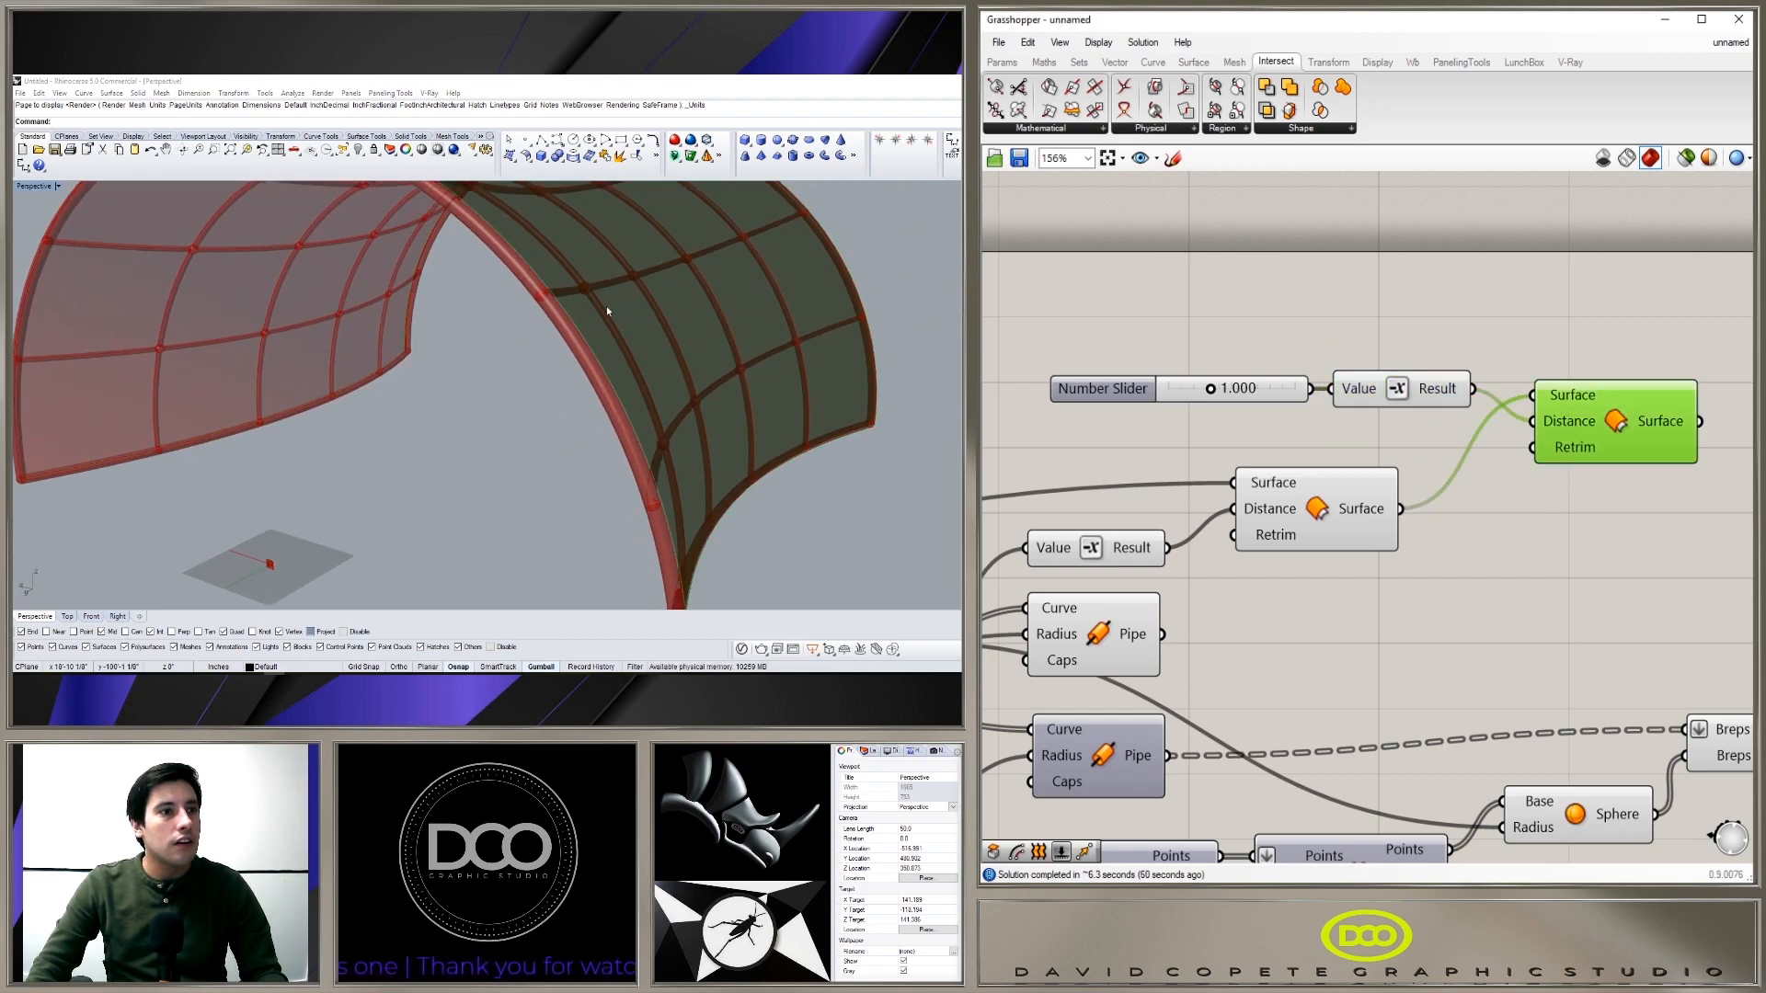
{"action": "scroll", "coordinate": [631, 310], "scroll_direction": "up", "scroll_amount": 10}
{"action": "left_click", "coordinate": [1315, 510]}
{"action": "left_click", "coordinate": [1646, 419]}
{"action": "left_click", "coordinate": [1310, 543]}
{"action": "left_click", "coordinate": [1418, 449]}
Step: Move the slider and its Negative component farther from the second Offset Surface and set the slider to 1
{"action": "left_click_drag", "start_coordinate": [1418, 449], "coordinate": [1298, 368]}
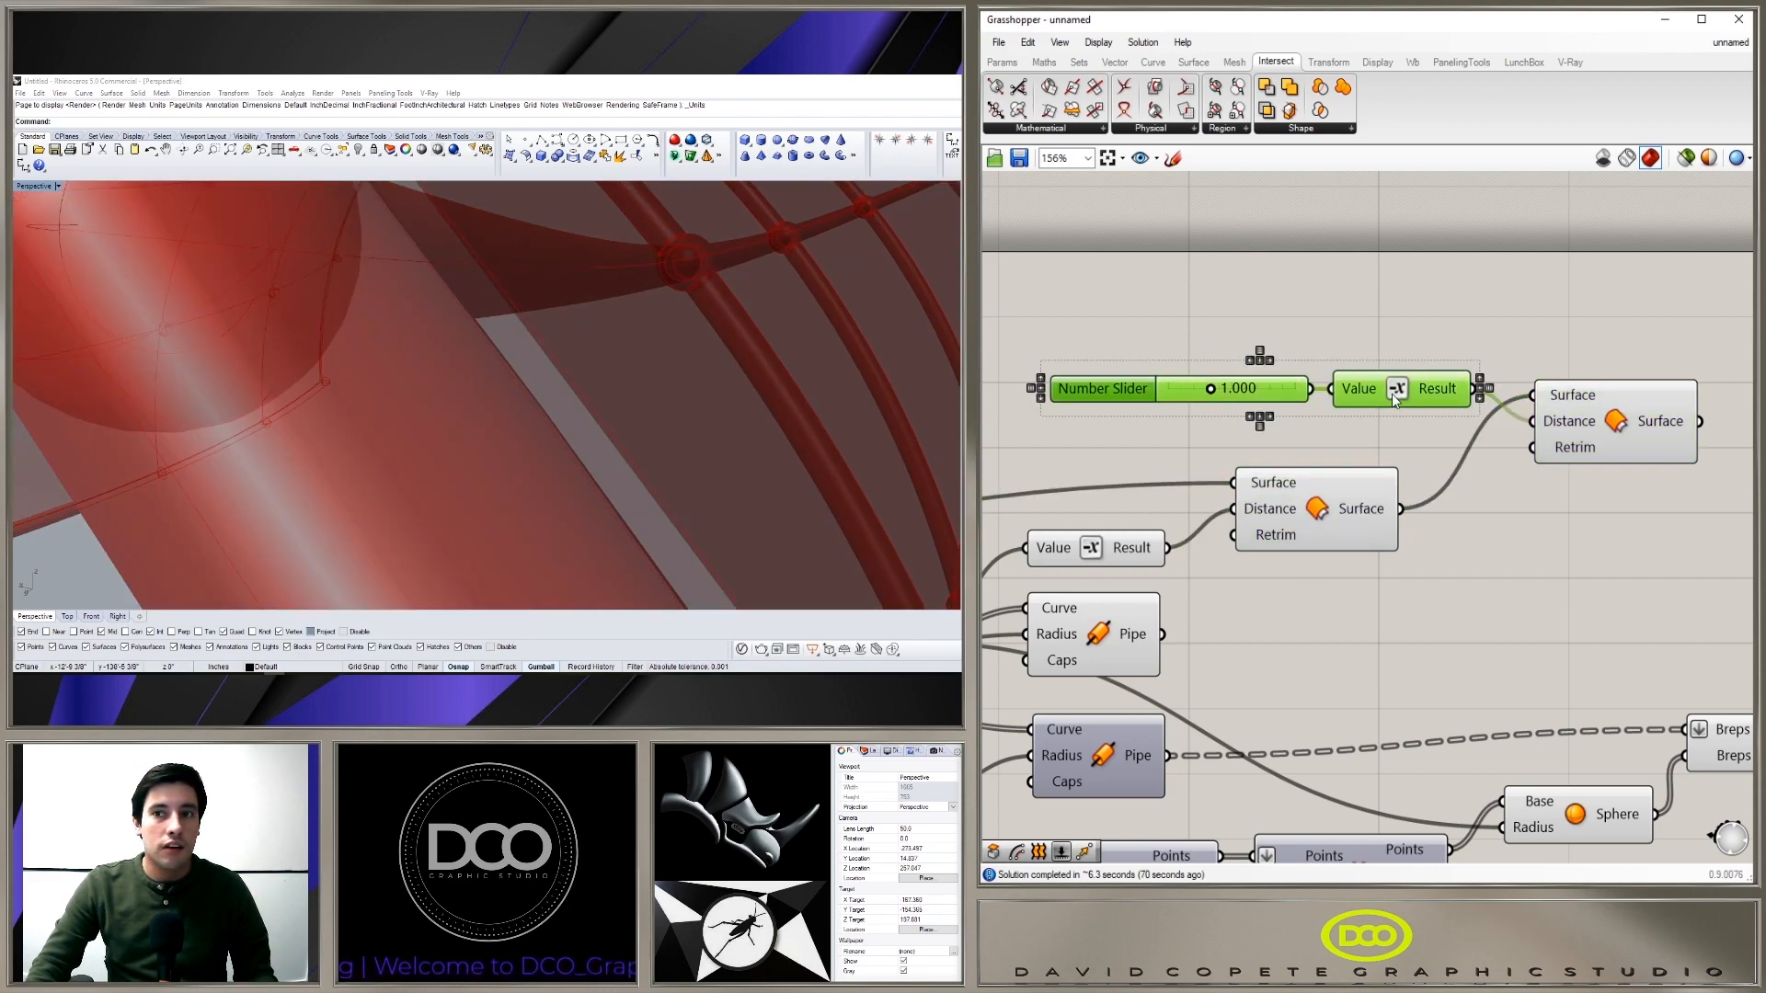
{"action": "left_click_drag", "start_coordinate": [1398, 394], "coordinate": [1321, 400]}
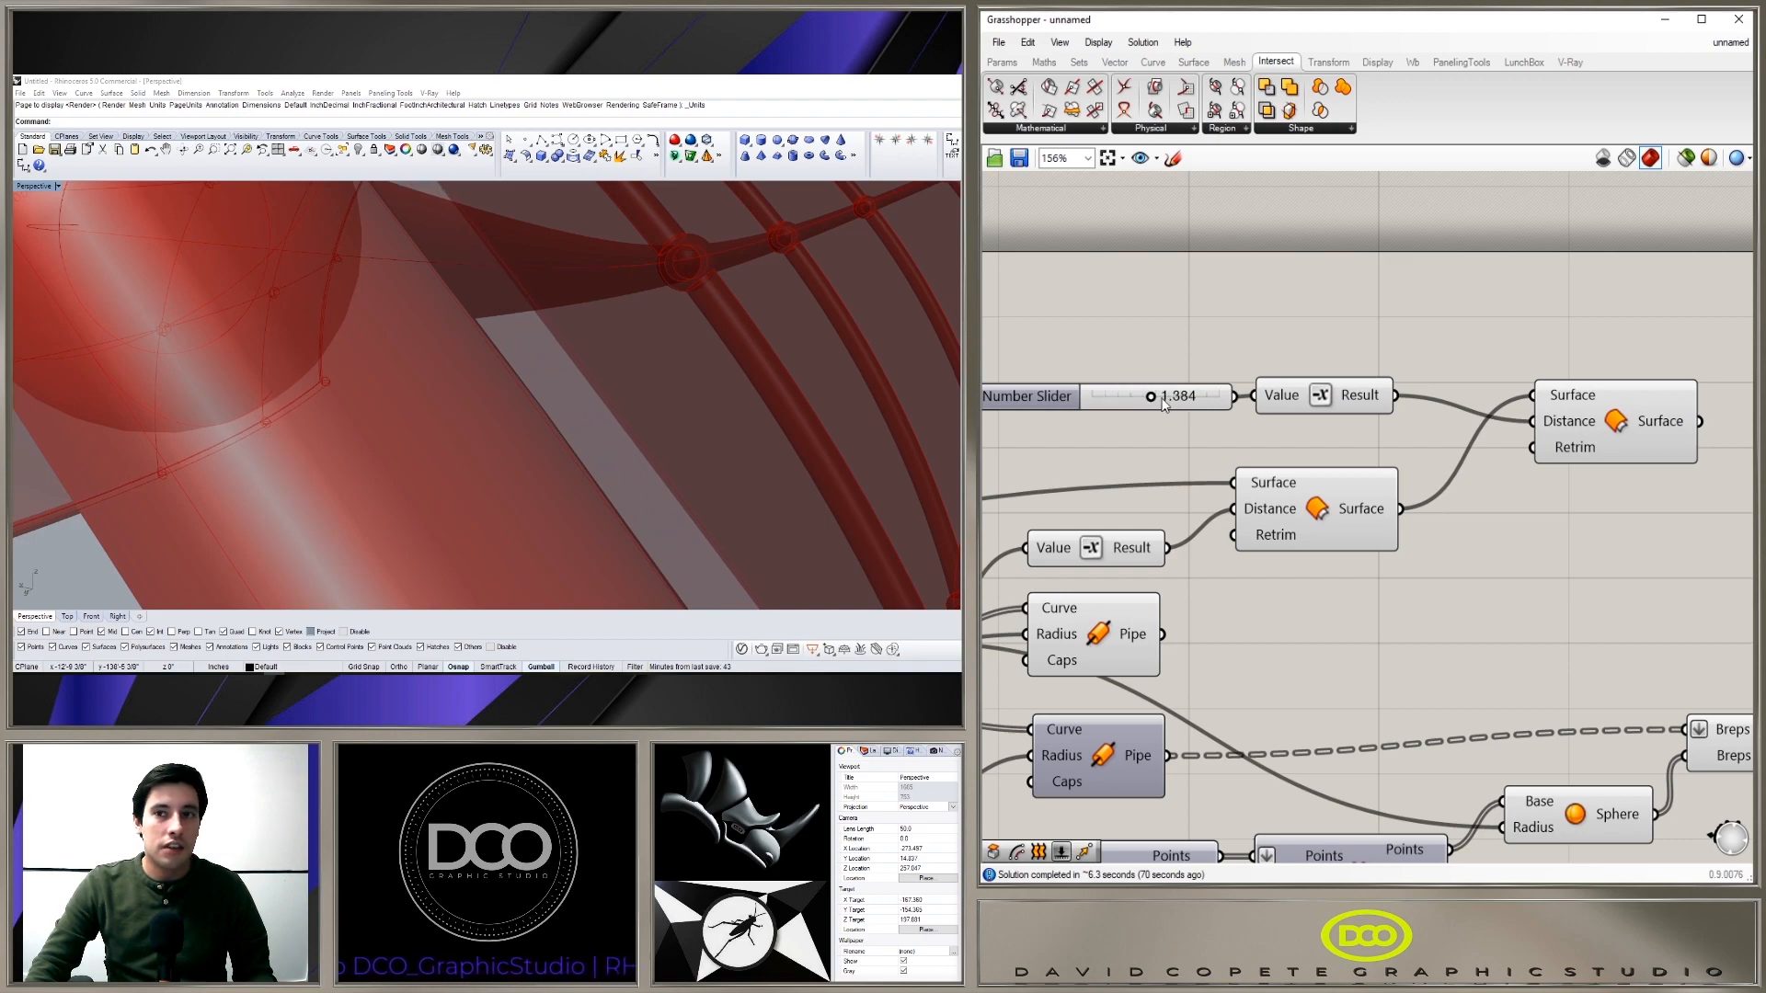
{"action": "double_click", "coordinate": [1136, 402]}
{"action": "type", "text": "1"}
{"action": "key", "text": "Return"}
{"action": "left_click", "coordinate": [1597, 231]}
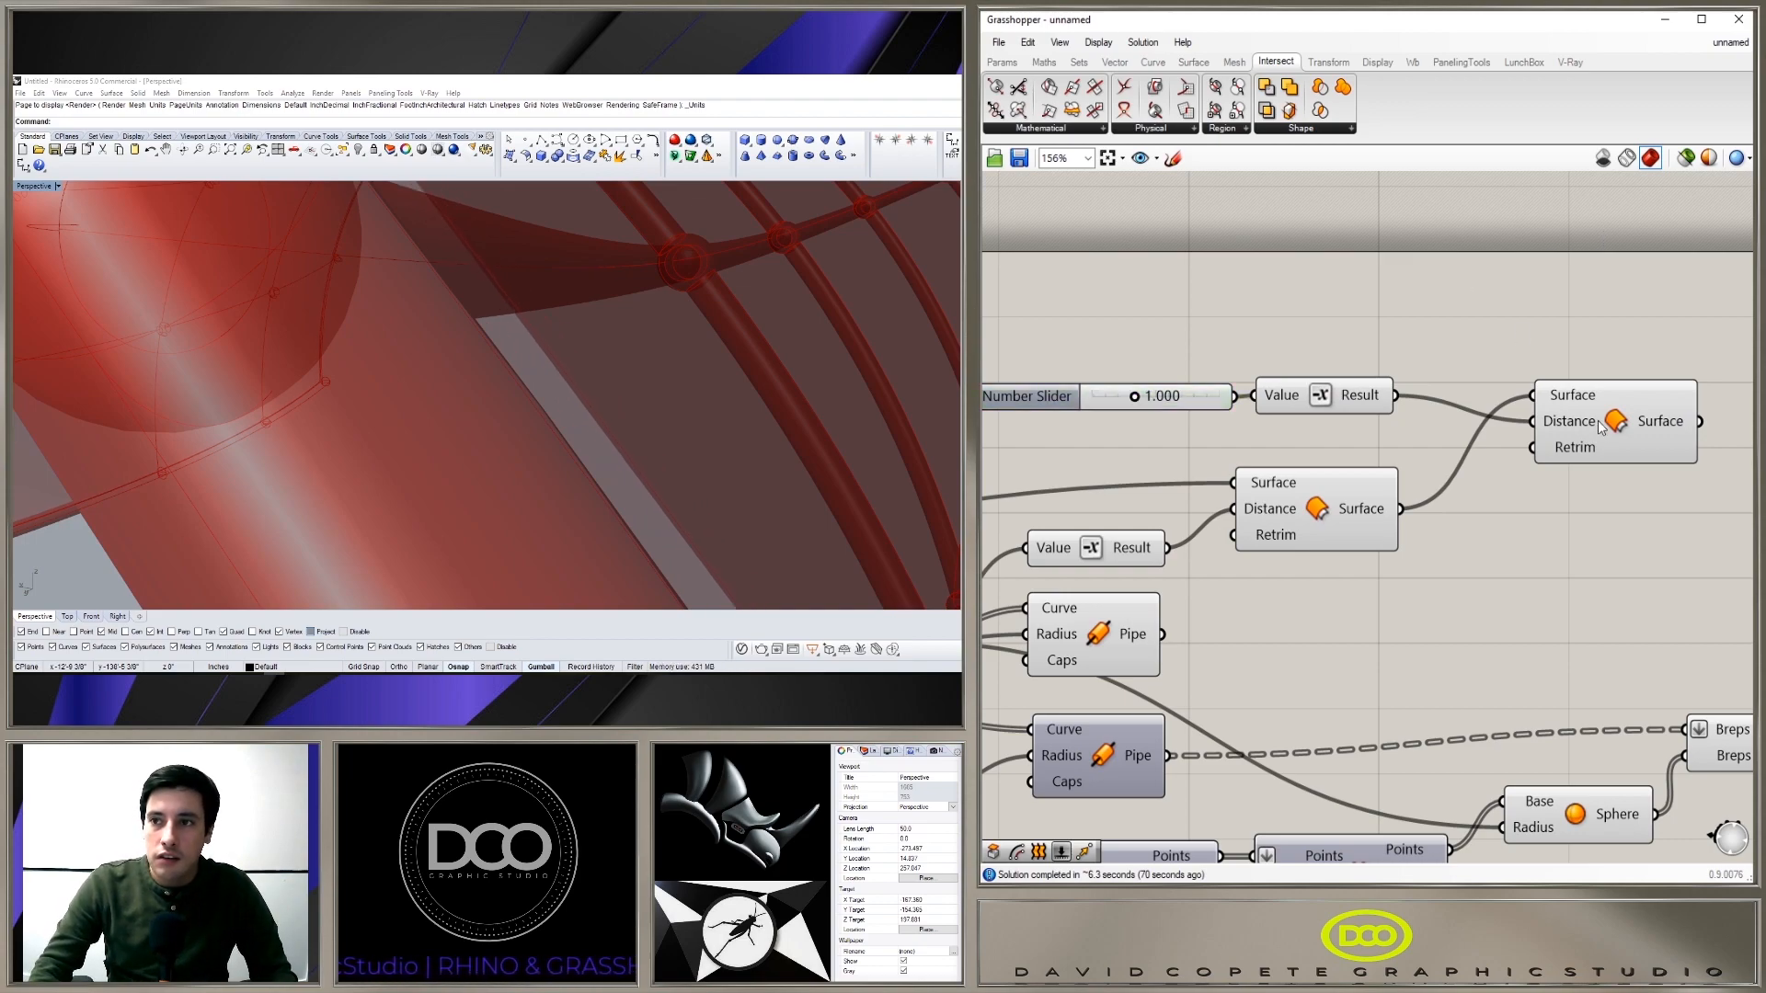
Step: Rearrange the second Offset Surface with its slider and Negative component into a compact group above the first Offset Surface
{"action": "left_click_drag", "start_coordinate": [1597, 423], "coordinate": [1578, 475]}
{"action": "left_click_drag", "start_coordinate": [1433, 307], "coordinate": [1195, 414]}
{"action": "left_click_drag", "start_coordinate": [1298, 397], "coordinate": [1305, 432]}
{"action": "left_click", "coordinate": [1462, 414]}
{"action": "left_click", "coordinate": [1643, 471]}
{"action": "left_click", "coordinate": [1488, 353]}
{"action": "scroll", "coordinate": [1324, 437], "scroll_direction": "down", "scroll_amount": 3}
{"action": "scroll", "coordinate": [1477, 392], "scroll_direction": "up", "scroll_amount": 3}
{"action": "right_click_drag", "start_coordinate": [710, 342], "coordinate": [555, 349]}
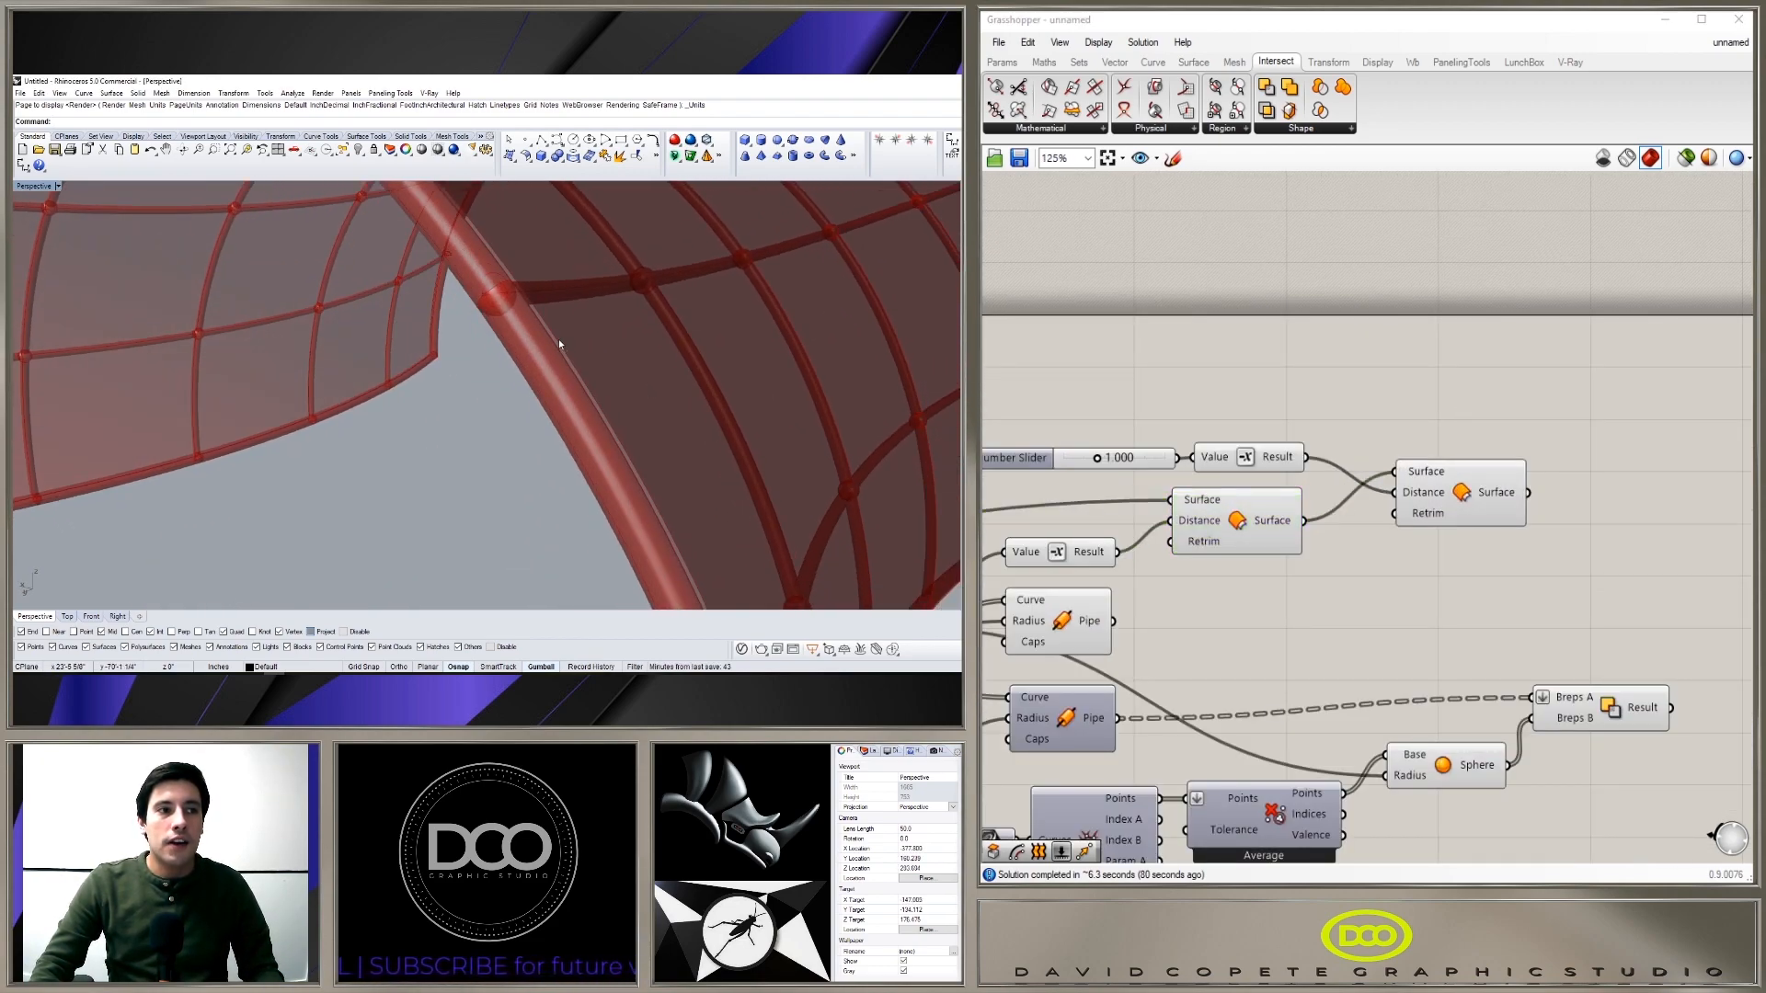
{"action": "left_click_drag", "start_coordinate": [1460, 491], "coordinate": [1448, 475]}
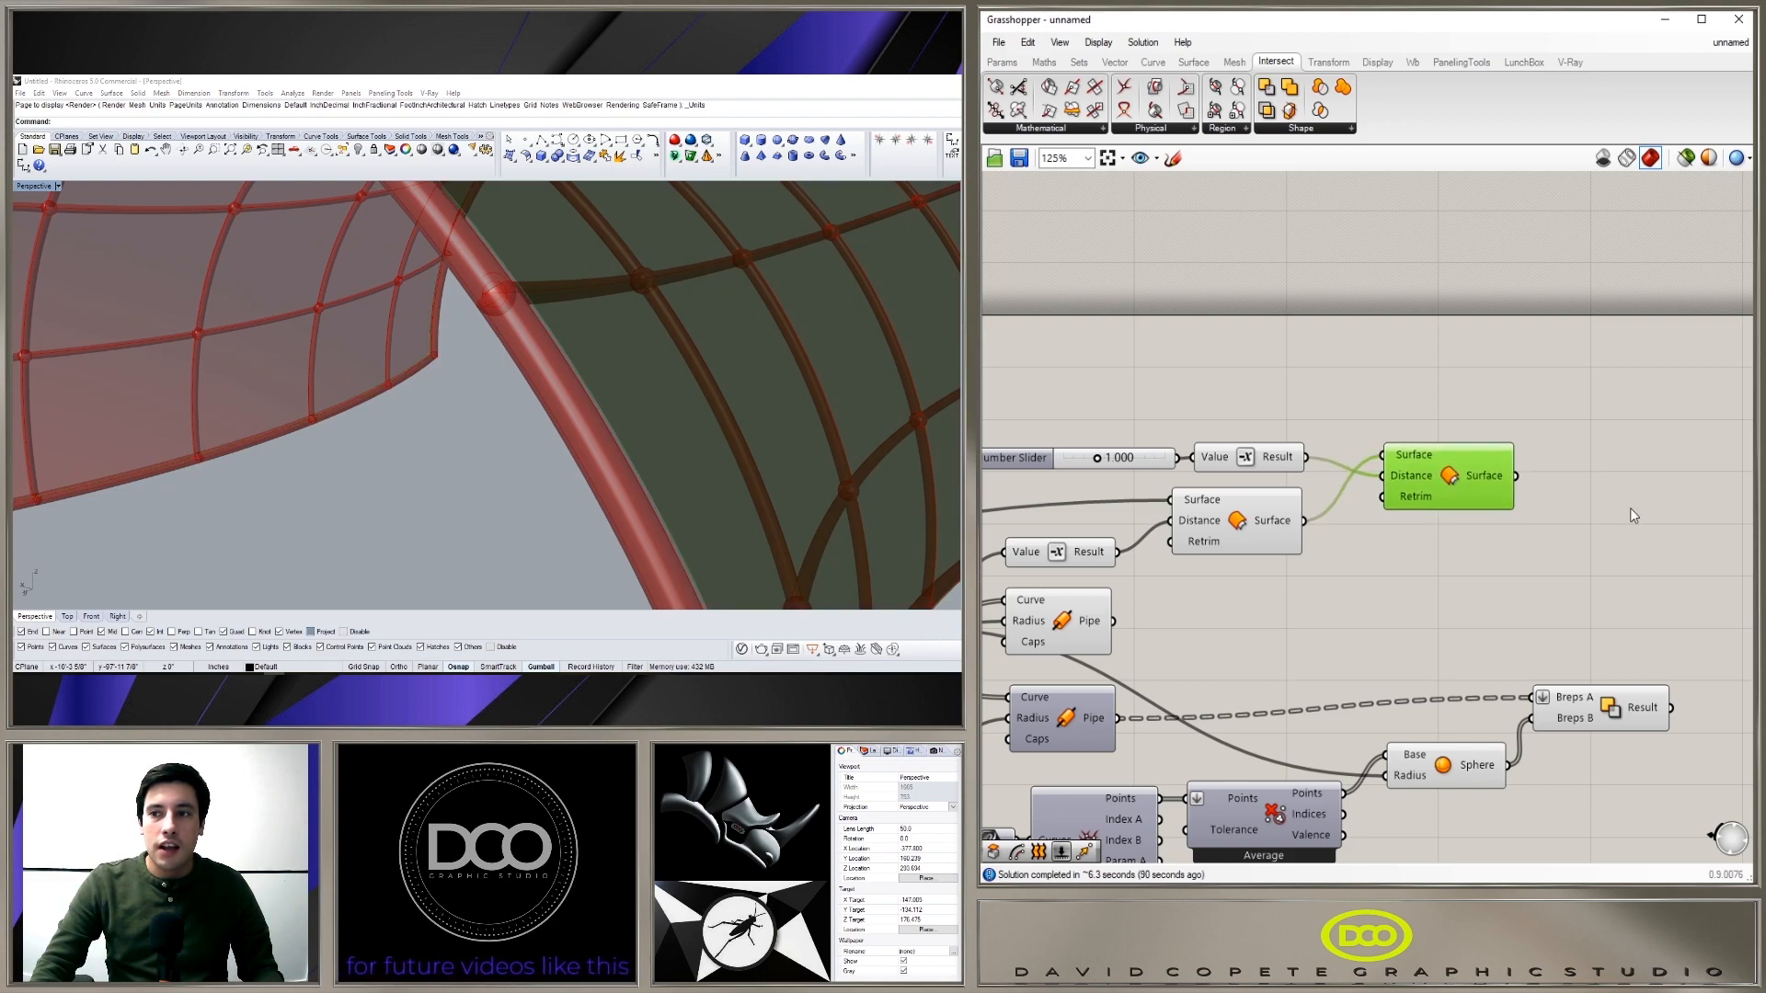
Step: Add a Loft component and connect both Offset Surface outputs to its Curves input to close the skin's edges
{"action": "double_click", "coordinate": [1634, 507]}
{"action": "type", "text": "loft"}
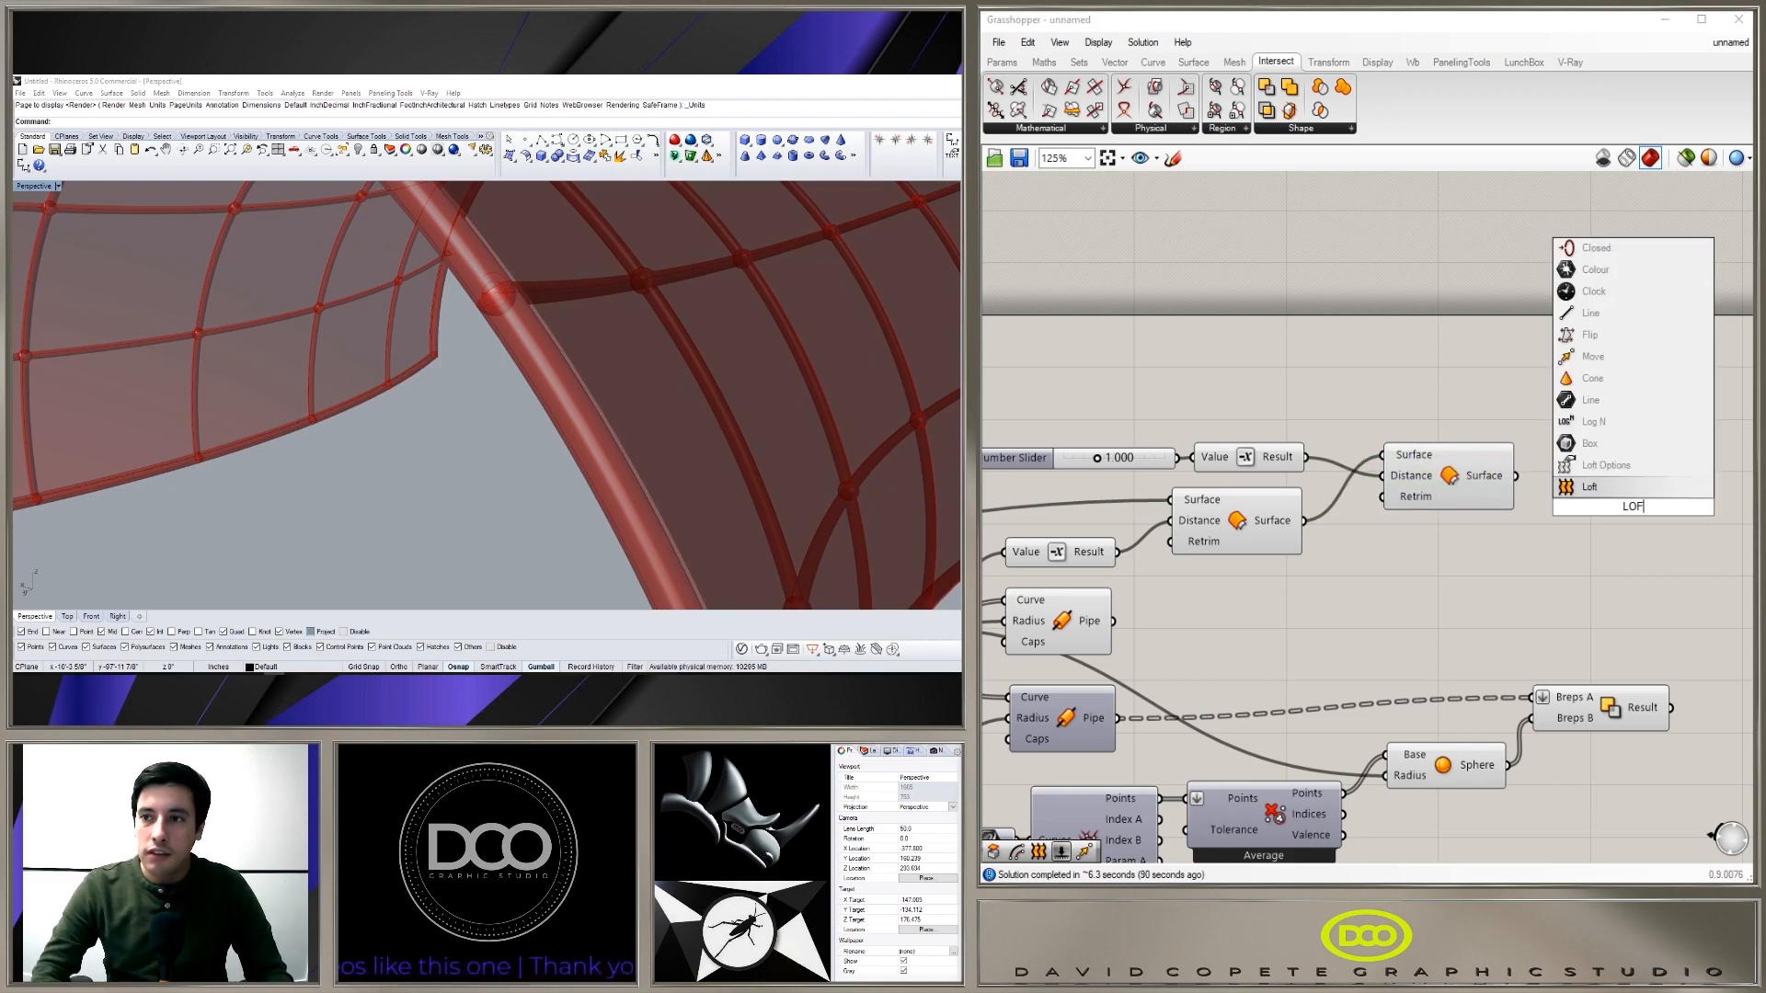
{"action": "key", "text": "Return"}
{"action": "left_click", "coordinate": [1232, 533]}
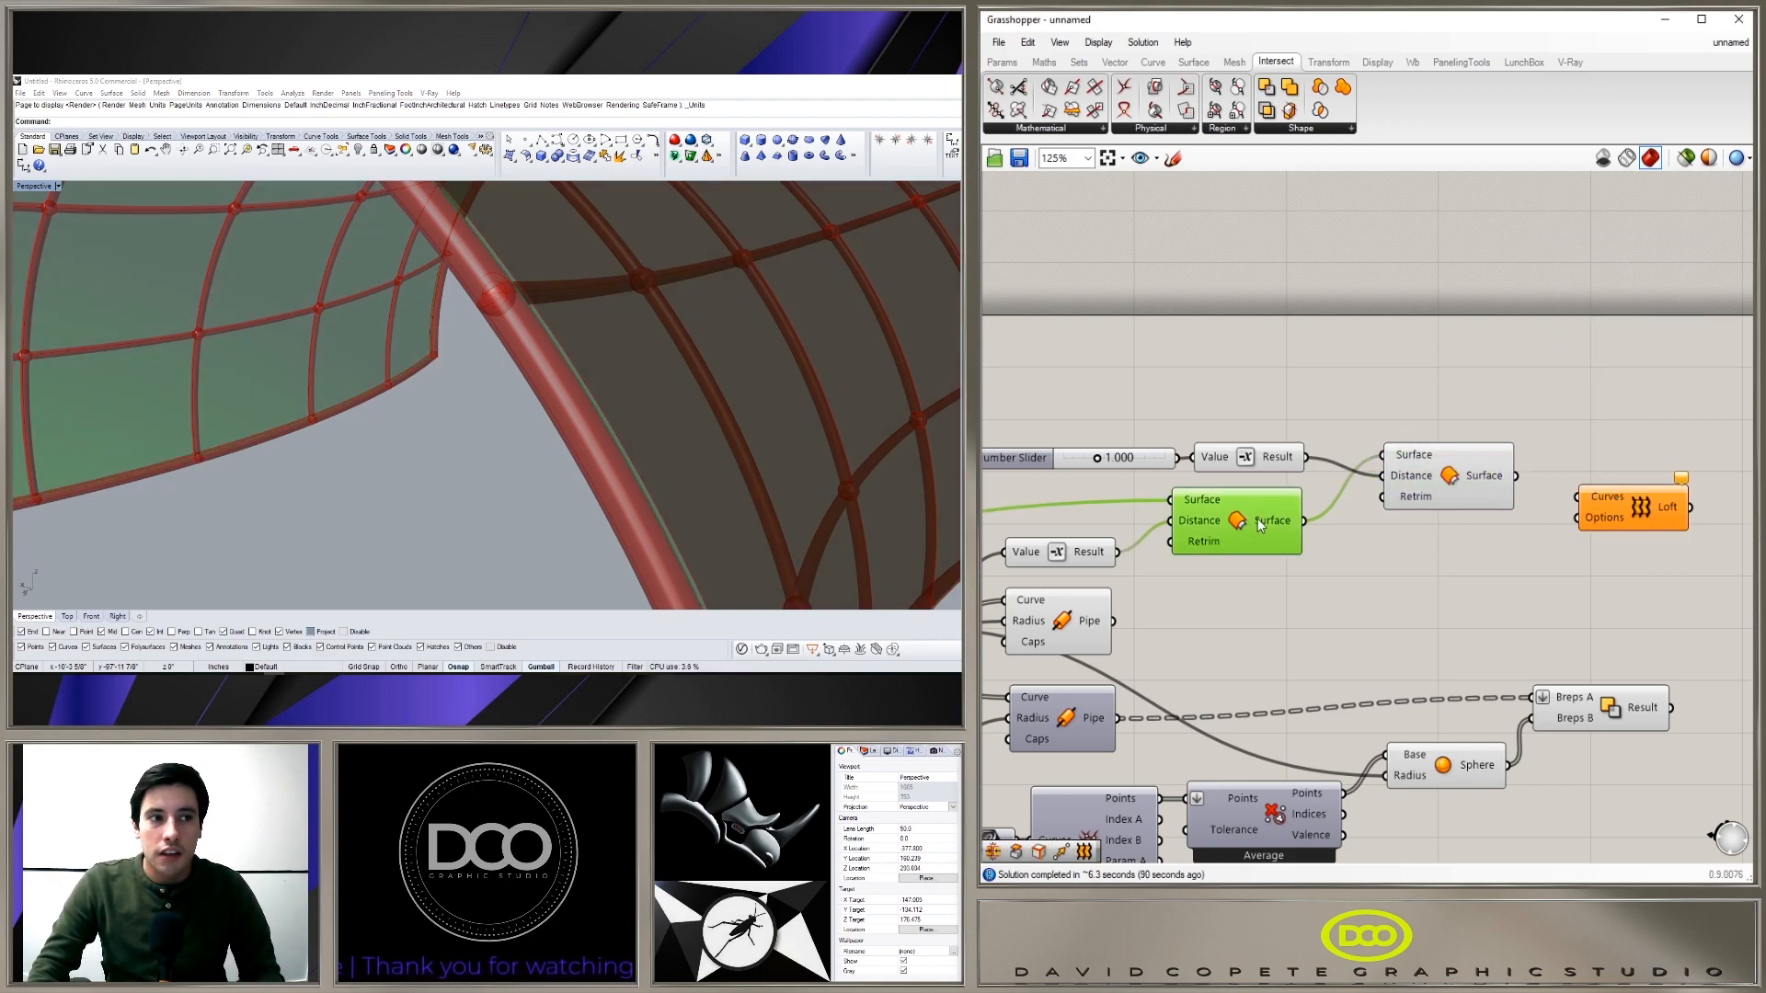
{"action": "left_click_drag", "start_coordinate": [1303, 521], "coordinate": [1630, 527]}
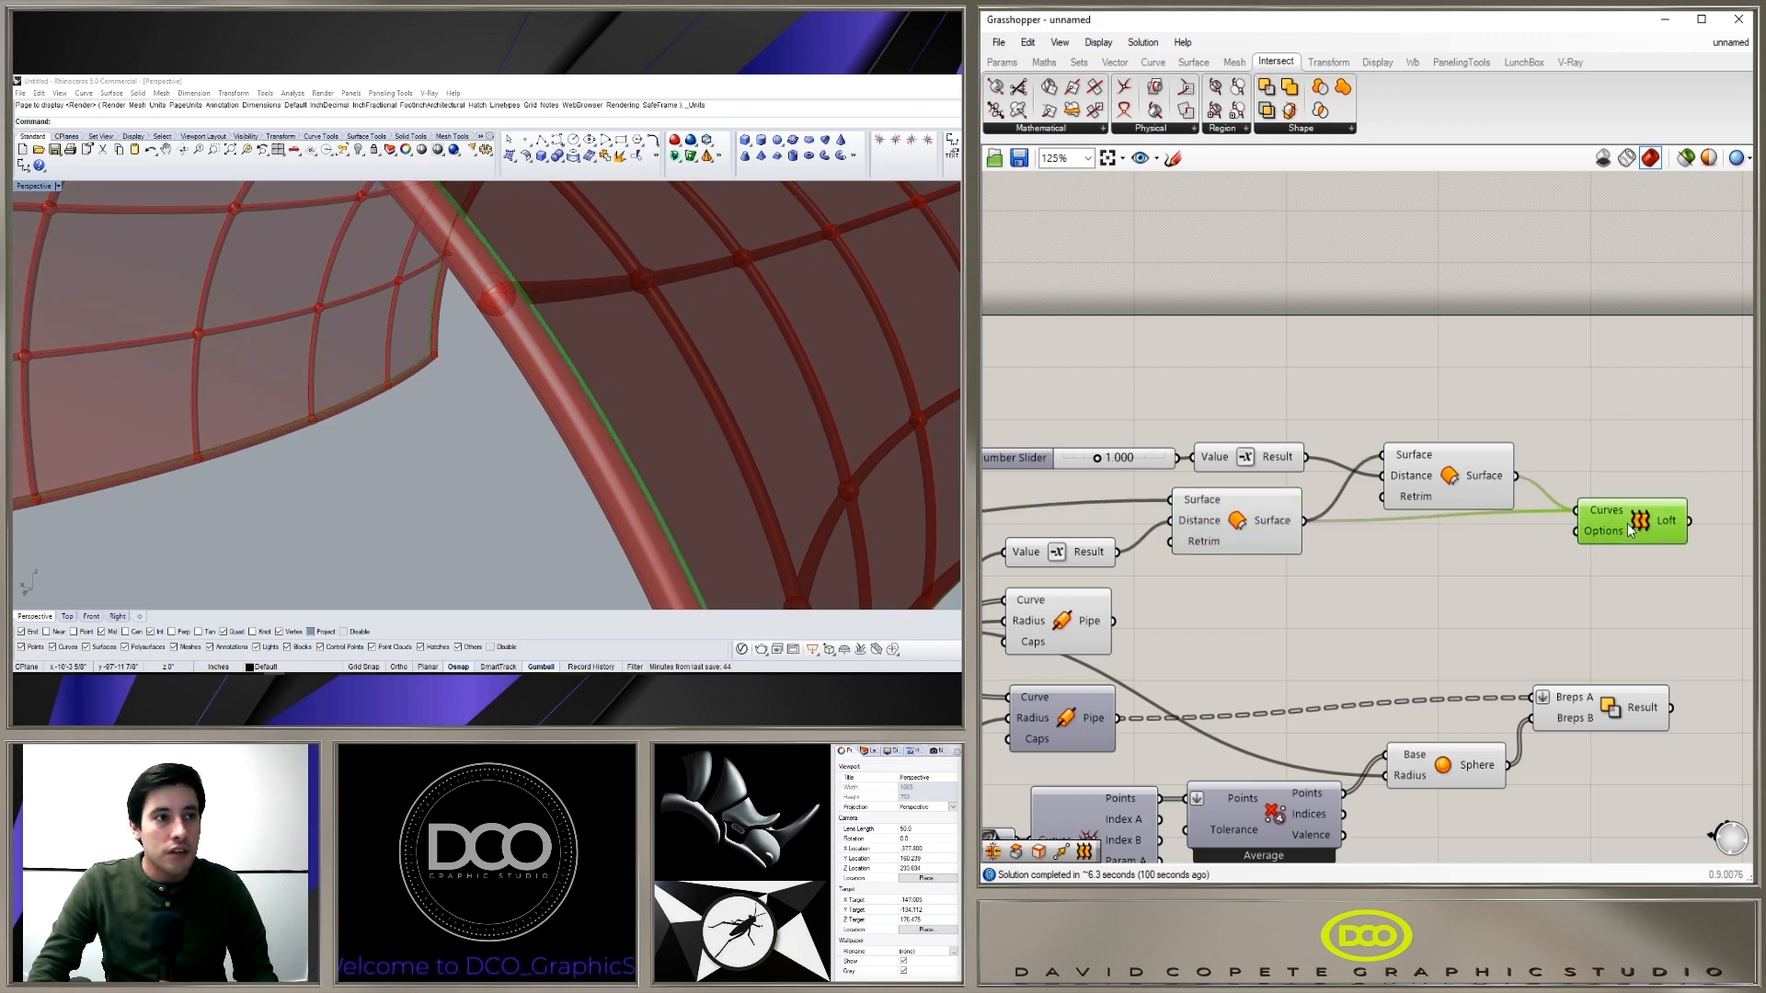
{"action": "scroll", "coordinate": [573, 381], "scroll_direction": "down", "scroll_amount": 4}
{"action": "right_click_drag", "start_coordinate": [626, 445], "coordinate": [574, 386]}
{"action": "scroll", "coordinate": [551, 521], "scroll_direction": "up", "scroll_amount": 6}
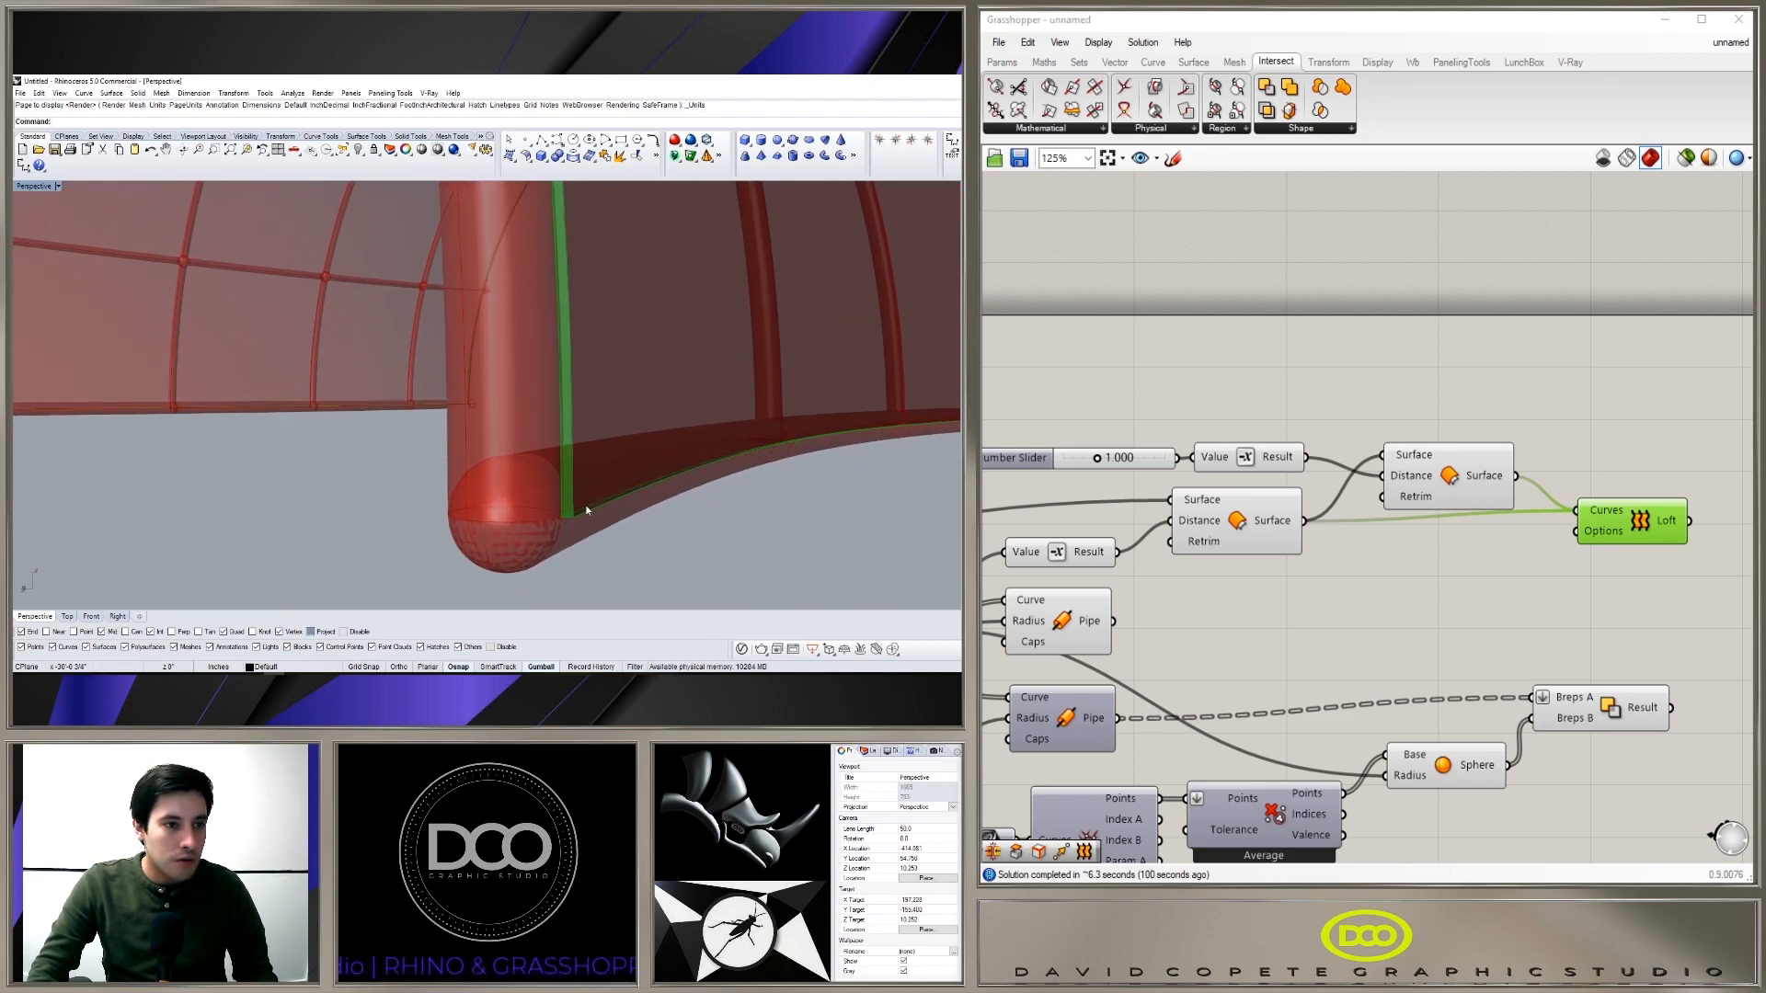
Step: Add a Brep Join component after the new Loft and flatten its Breps input
{"action": "left_click", "coordinate": [1700, 569]}
{"action": "right_click_drag", "start_coordinate": [1699, 569], "coordinate": [1665, 589]}
{"action": "left_click_drag", "start_coordinate": [1576, 556], "coordinate": [1544, 566]}
{"action": "right_click_drag", "start_coordinate": [1496, 477], "coordinate": [1334, 488]}
{"action": "double_click", "coordinate": [1454, 454]}
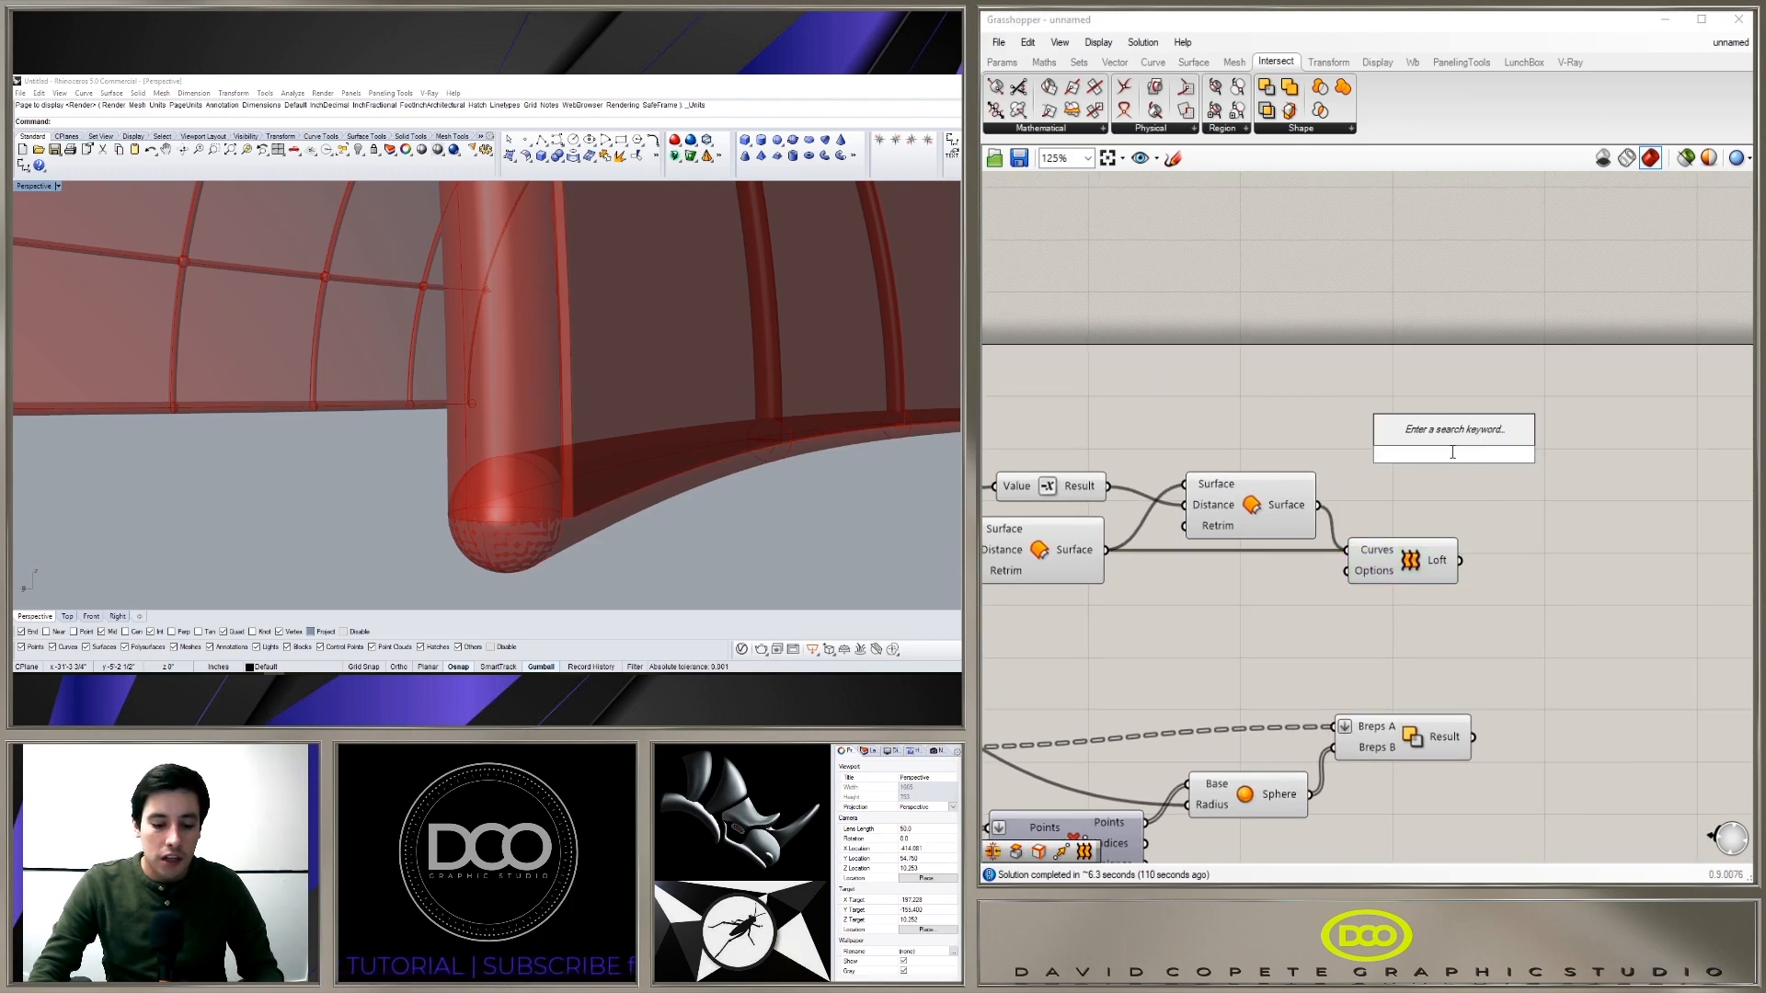
{"action": "type", "text": "JOIN"}
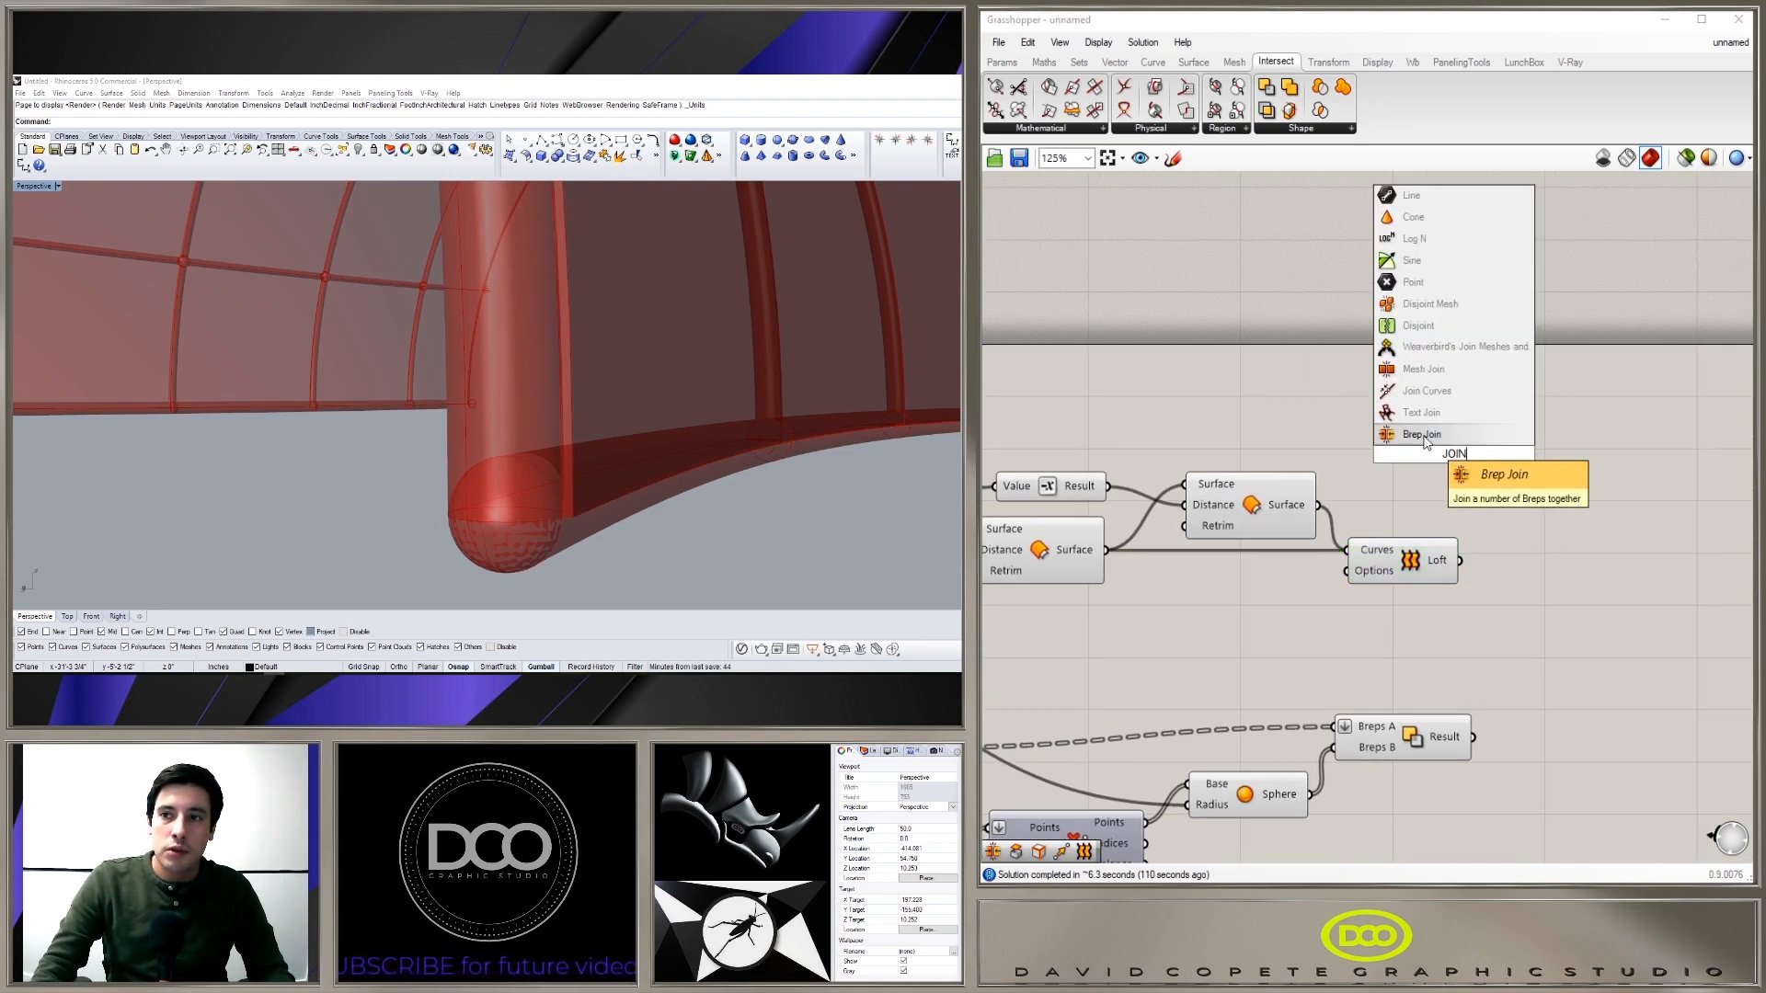
{"action": "left_click", "coordinate": [1471, 434]}
{"action": "right_click", "coordinate": [1506, 466]}
{"action": "left_click", "coordinate": [1555, 614]}
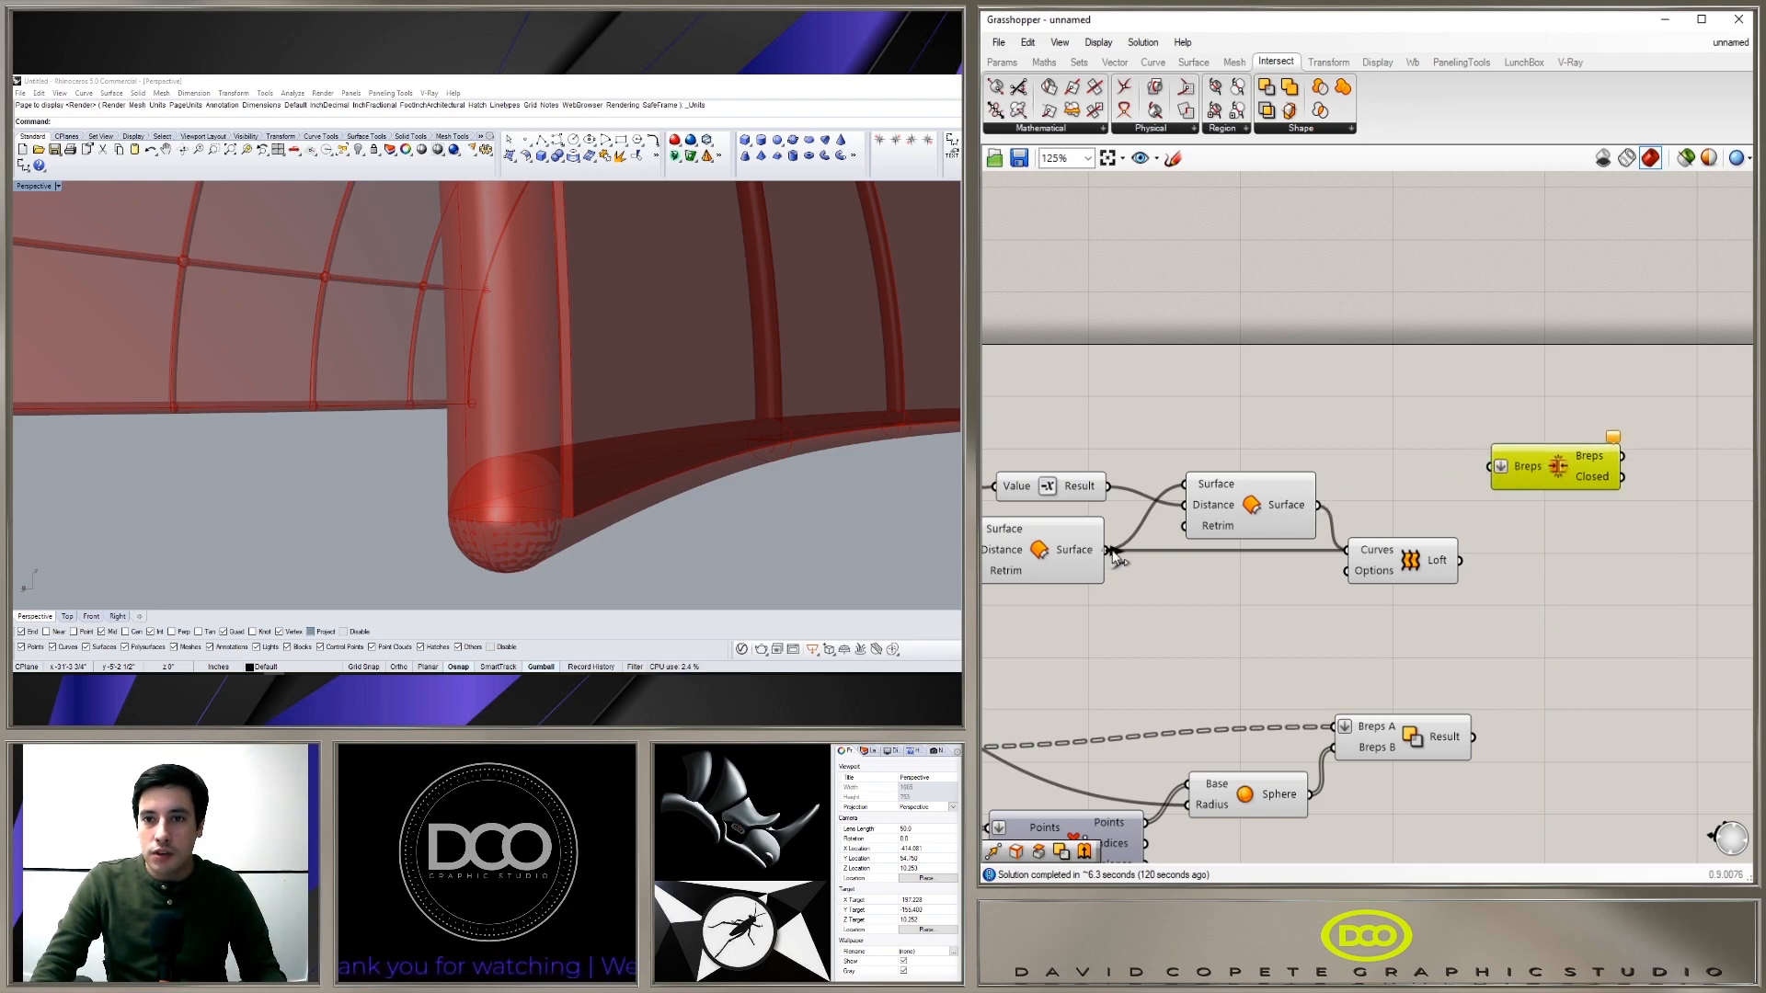
Step: Connect both Offset Surfaces and the Loft to the Brep Join's Breps input
{"action": "left_click", "coordinate": [1421, 563]}
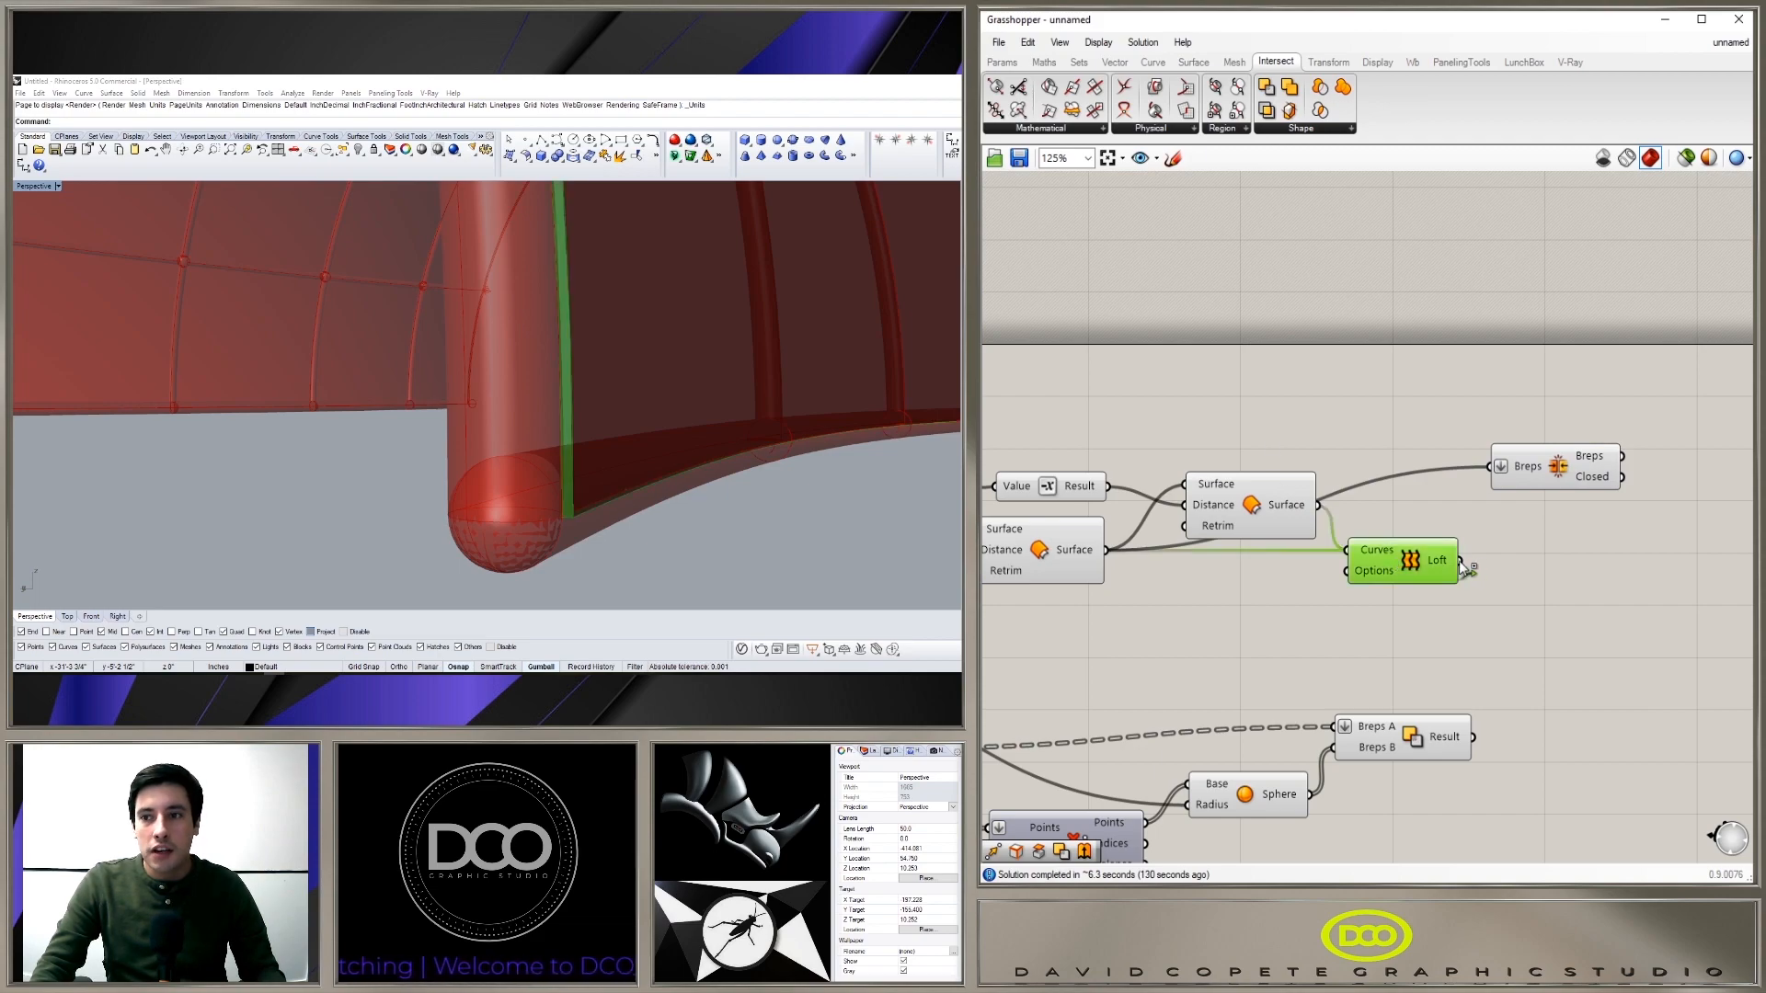
{"action": "left_click", "coordinate": [1307, 511]}
{"action": "left_click", "coordinate": [1522, 466]}
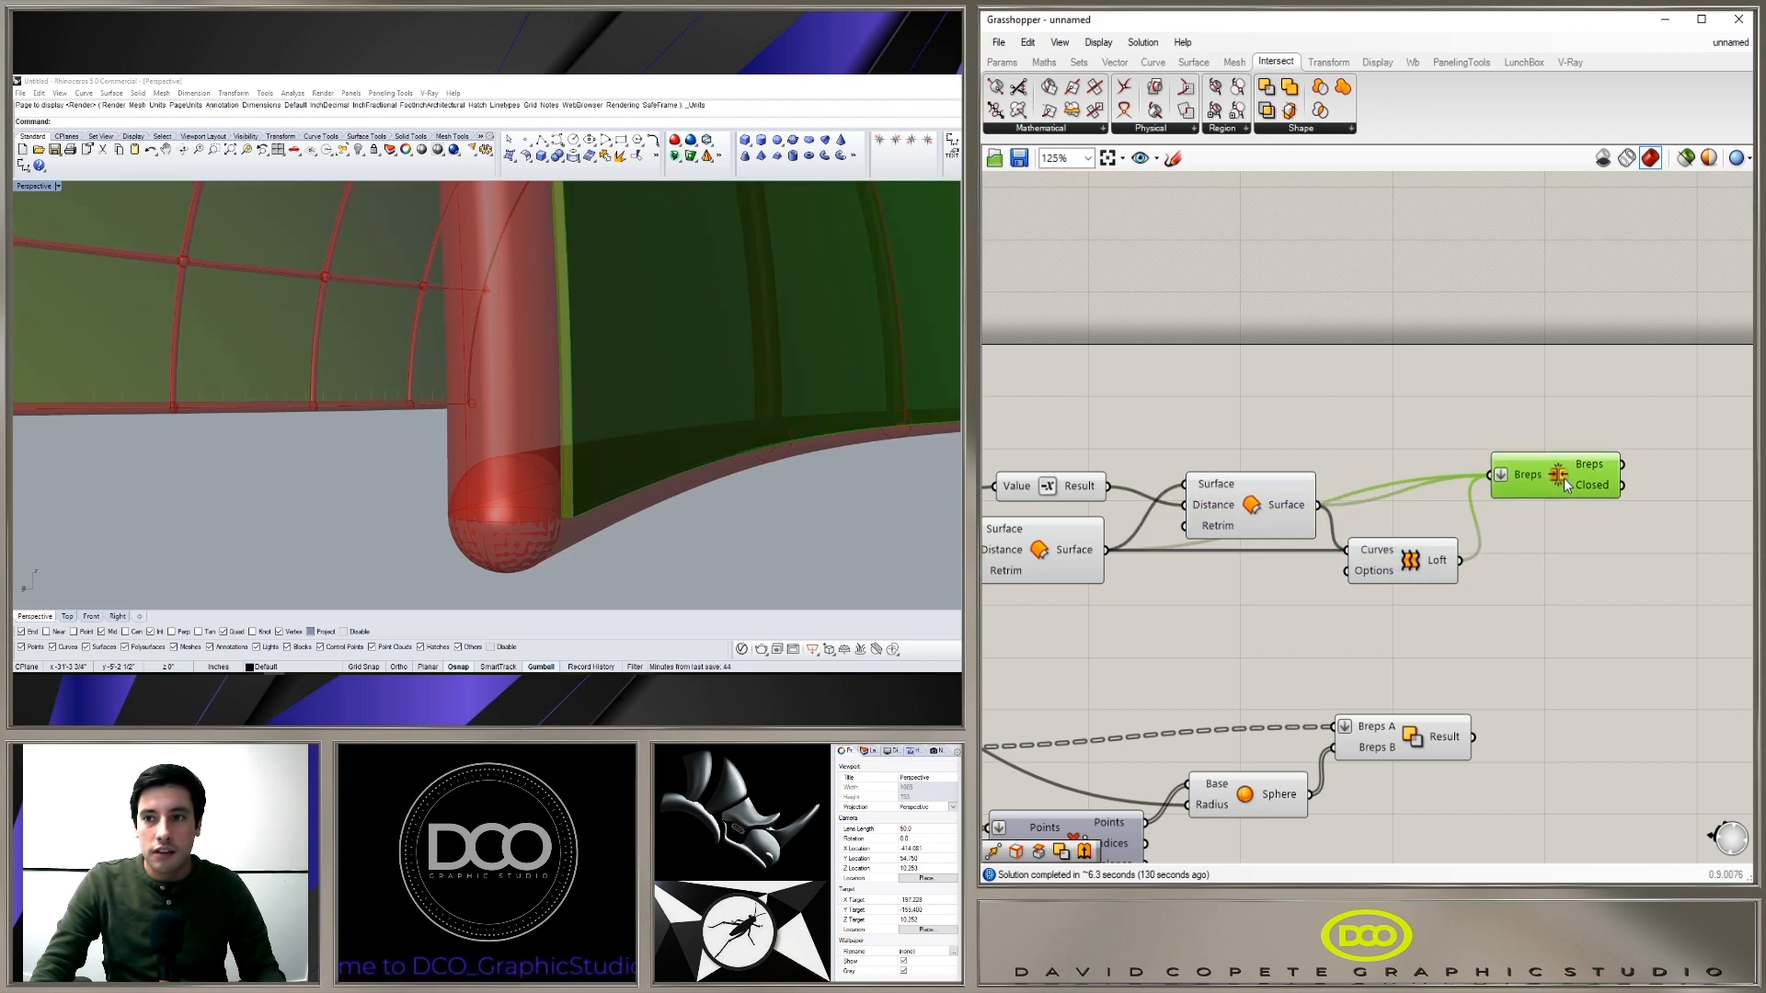
Step: Turn off the preview of both Offset Surfaces, their Negative component and the Loft, and move Brep Join slightly away
{"action": "scroll", "coordinate": [1418, 665], "scroll_direction": "down", "scroll_amount": 1}
{"action": "left_click_drag", "start_coordinate": [1421, 649], "coordinate": [1112, 496]}
{"action": "middle_click", "coordinate": [1169, 485]}
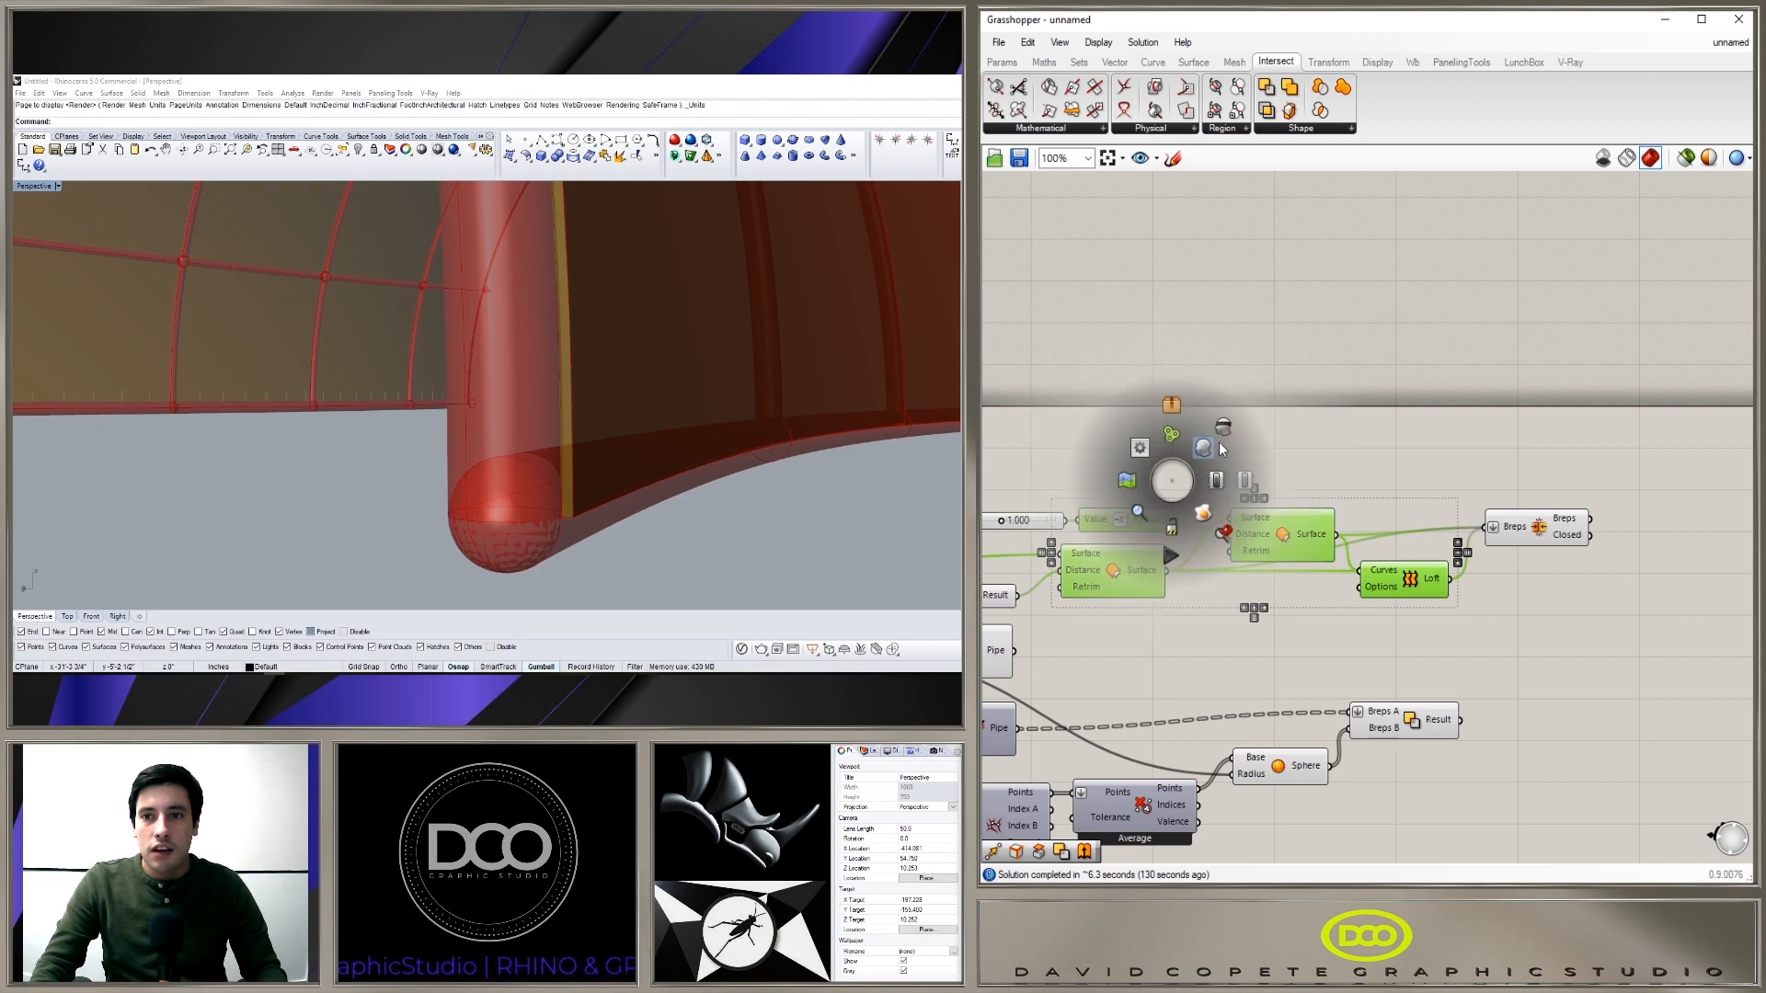
{"action": "left_click", "coordinate": [1173, 409]}
{"action": "left_click", "coordinate": [1354, 412]}
{"action": "left_click_drag", "start_coordinate": [1518, 525], "coordinate": [1560, 538]}
Step: Set the number slider driving the boundary pipe radius, sphere radius and offset distance to 8
{"action": "scroll", "coordinate": [761, 408], "scroll_direction": "down", "scroll_amount": 4}
{"action": "scroll", "coordinate": [761, 408], "scroll_direction": "down", "scroll_amount": 3}
{"action": "right_click_drag", "start_coordinate": [761, 408], "coordinate": [827, 405]}
{"action": "left_click", "coordinate": [1368, 333]}
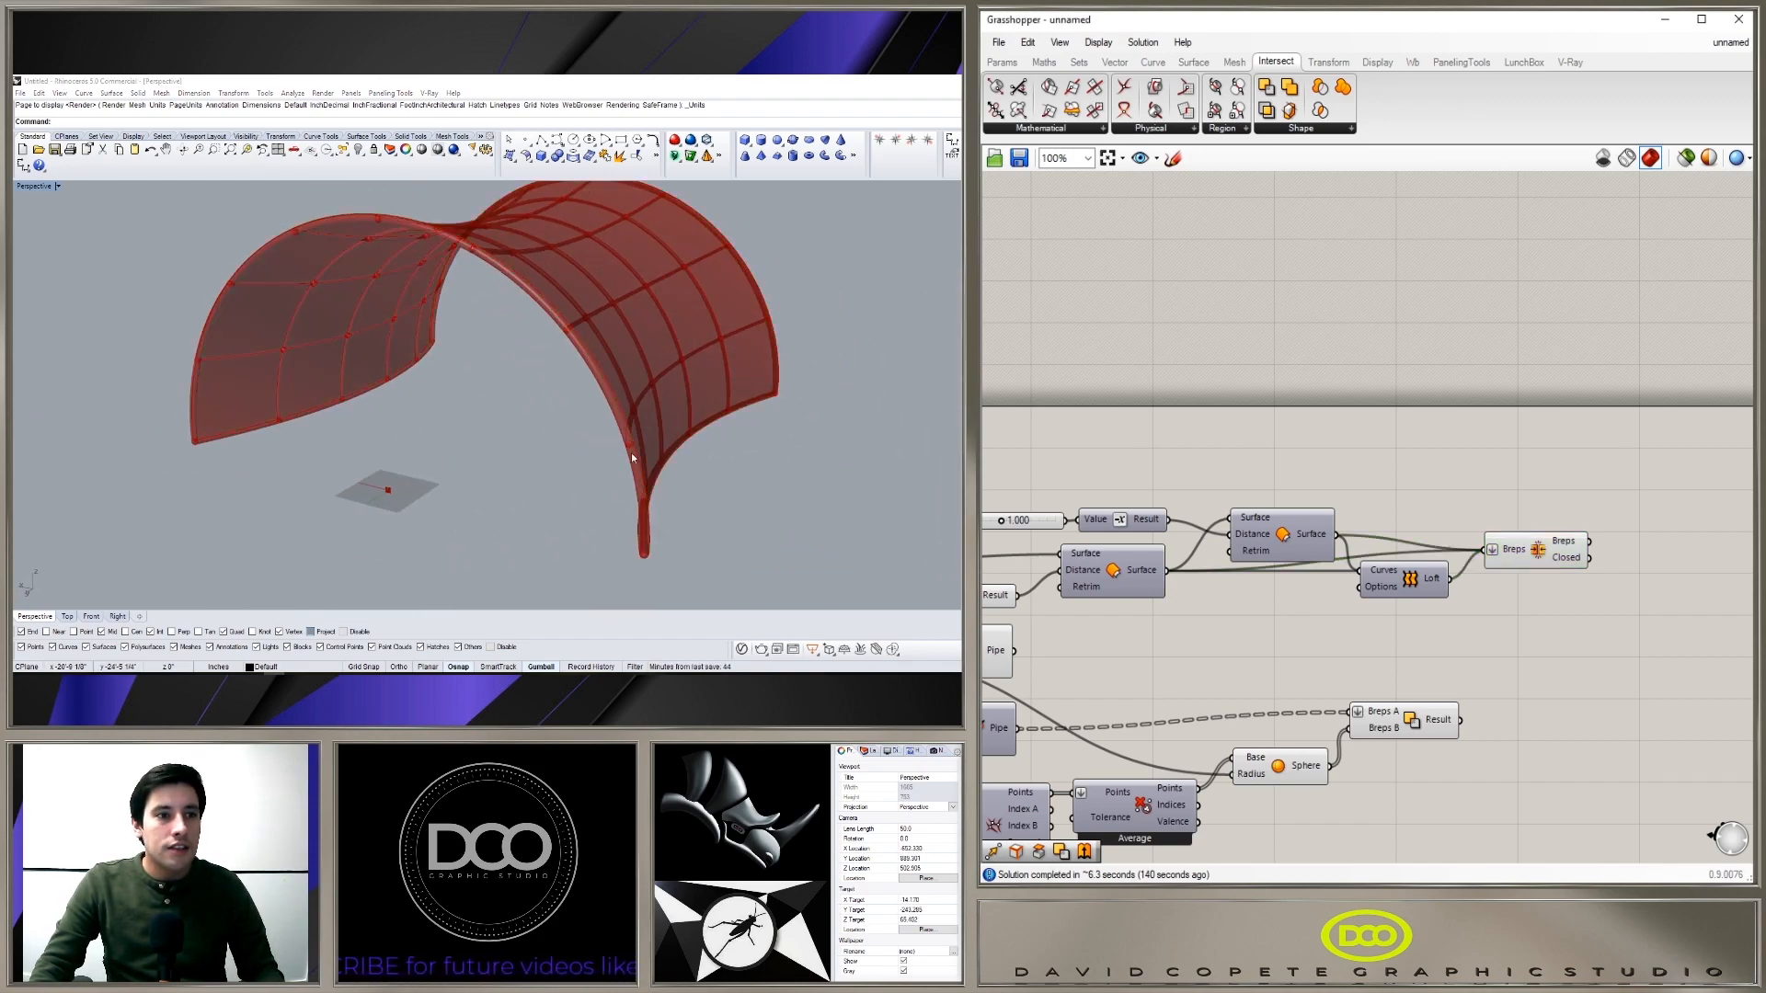
{"action": "scroll", "coordinate": [644, 432], "scroll_direction": "up", "scroll_amount": 6}
{"action": "right_click_drag", "start_coordinate": [598, 320], "coordinate": [469, 349]}
{"action": "right_click_drag", "start_coordinate": [1274, 620], "coordinate": [1615, 562]}
{"action": "scroll", "coordinate": [1616, 562], "scroll_direction": "down", "scroll_amount": 1}
{"action": "scroll", "coordinate": [1244, 627], "scroll_direction": "up", "scroll_amount": 5}
{"action": "double_click", "coordinate": [1191, 539]}
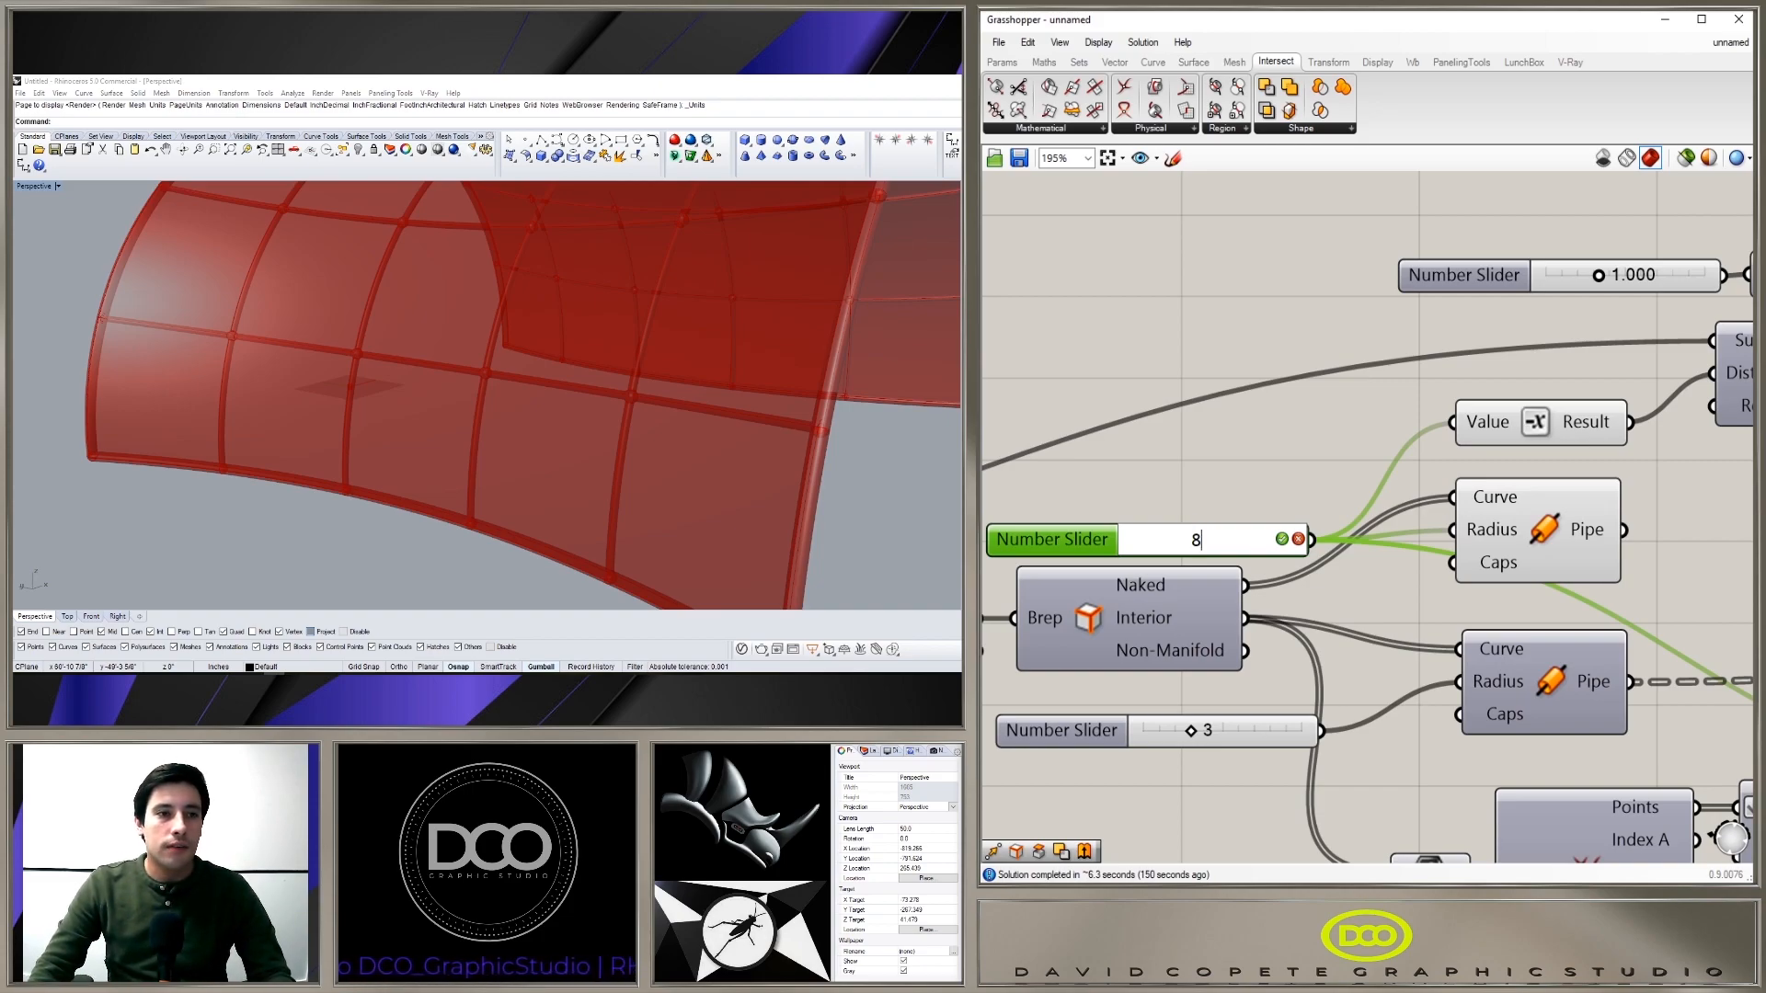
{"action": "key", "text": "Return"}
Step: Switch to Rhino's layers and create STRUCTURE1, STRUCTURE2, STRUCTURE3 and SKIN, with STRUCTURE1 as the current layer
{"action": "scroll", "coordinate": [346, 364], "scroll_direction": "down", "scroll_amount": 4}
{"action": "right_click_drag", "start_coordinate": [346, 364], "coordinate": [436, 379]}
{"action": "scroll", "coordinate": [602, 372], "scroll_direction": "up", "scroll_amount": 4}
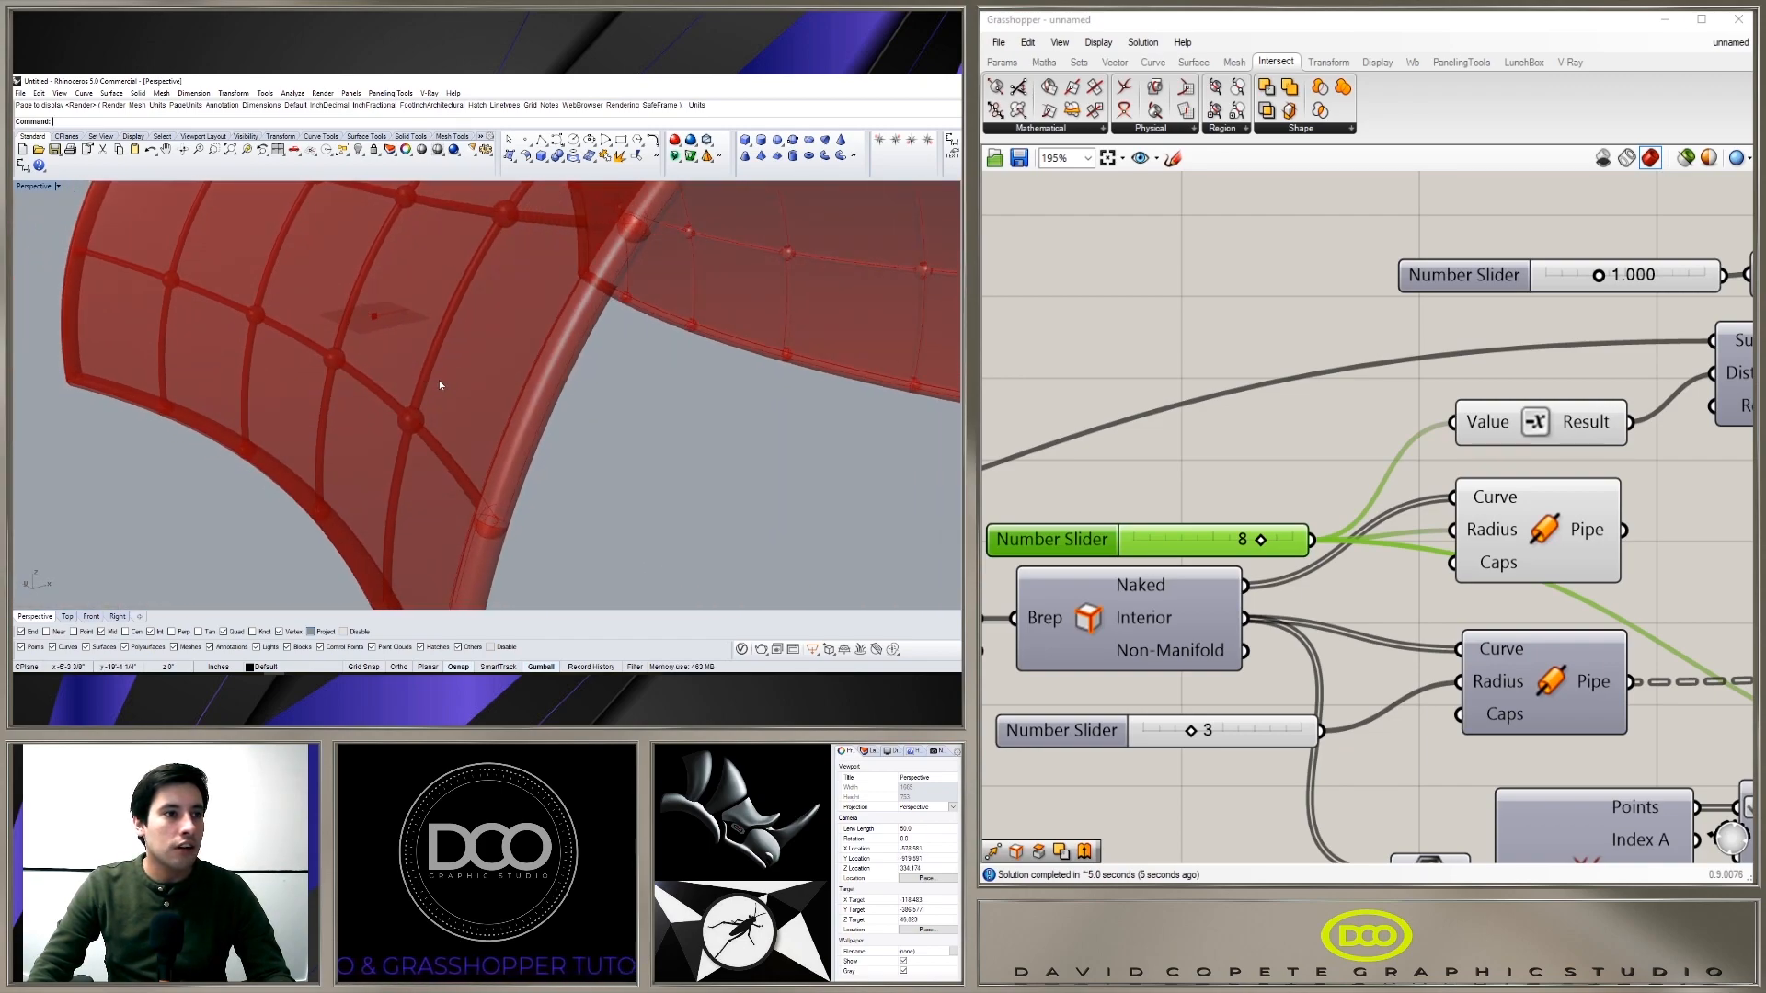
{"action": "scroll", "coordinate": [436, 379], "scroll_direction": "down", "scroll_amount": 4}
{"action": "right_click_drag", "start_coordinate": [611, 380], "coordinate": [773, 294]}
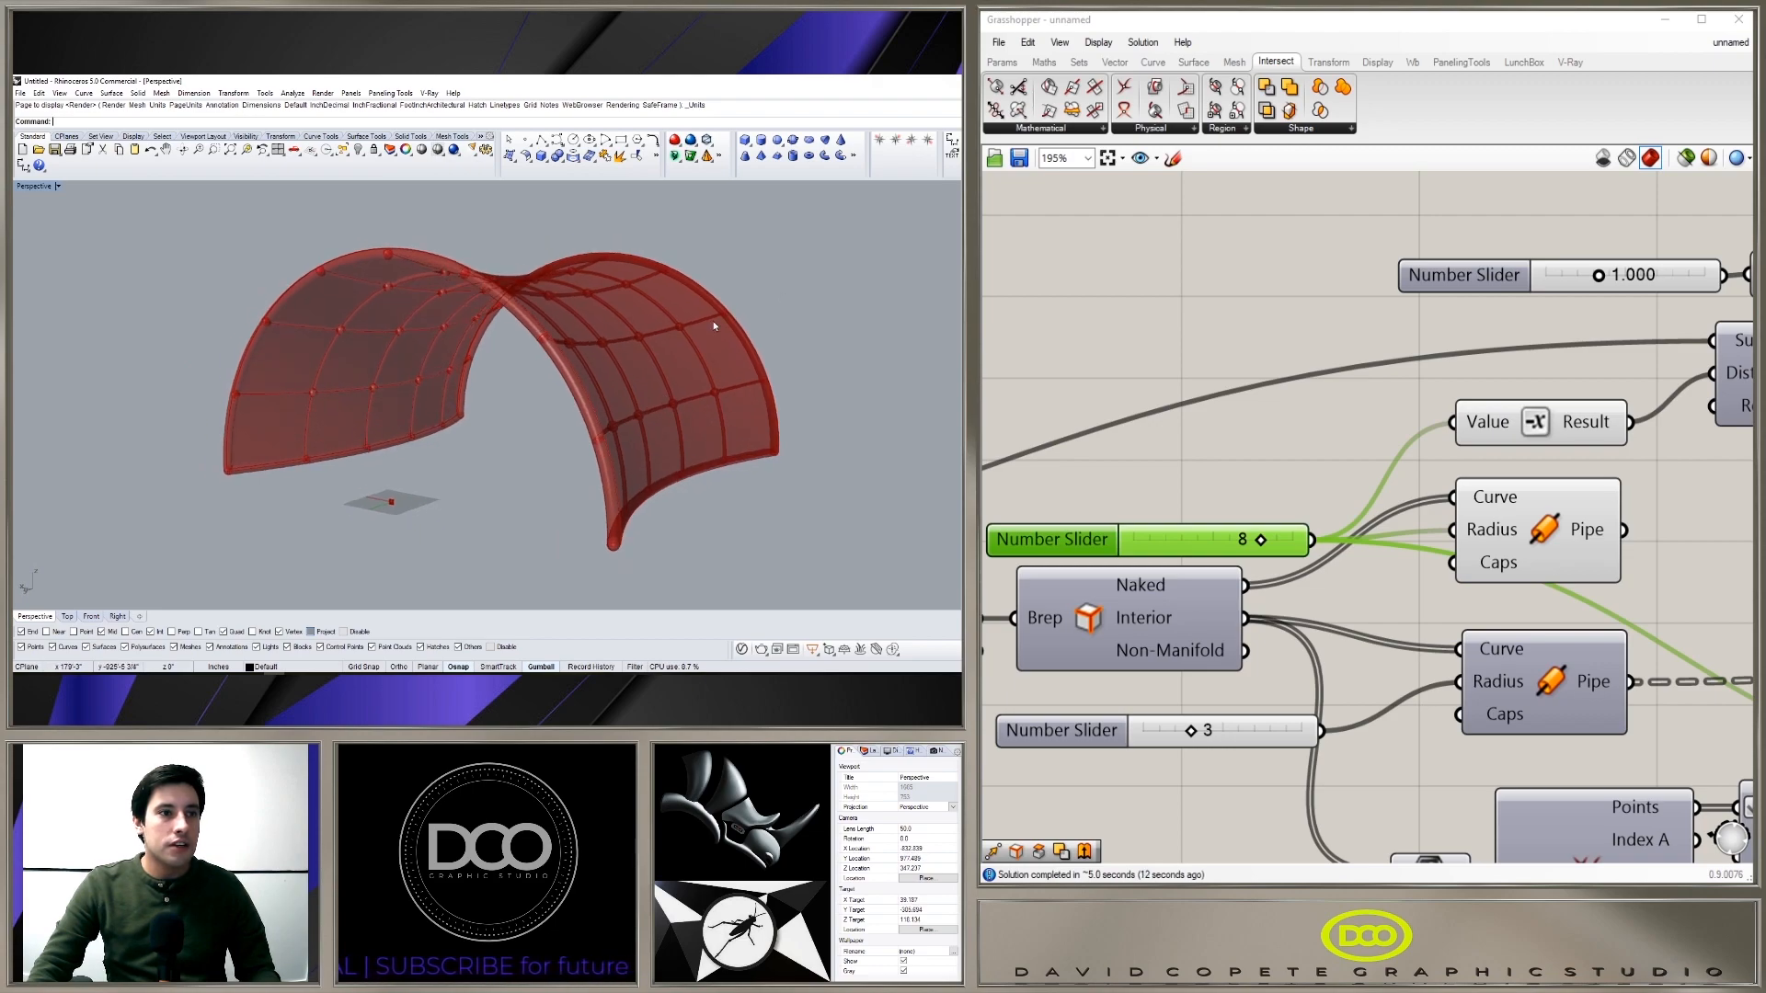
{"action": "scroll", "coordinate": [1244, 342], "scroll_direction": "down", "scroll_amount": 6}
{"action": "right_click_drag", "start_coordinate": [1376, 405], "coordinate": [1323, 443]}
{"action": "left_click", "coordinate": [1648, 394]}
{"action": "left_click", "coordinate": [868, 751]}
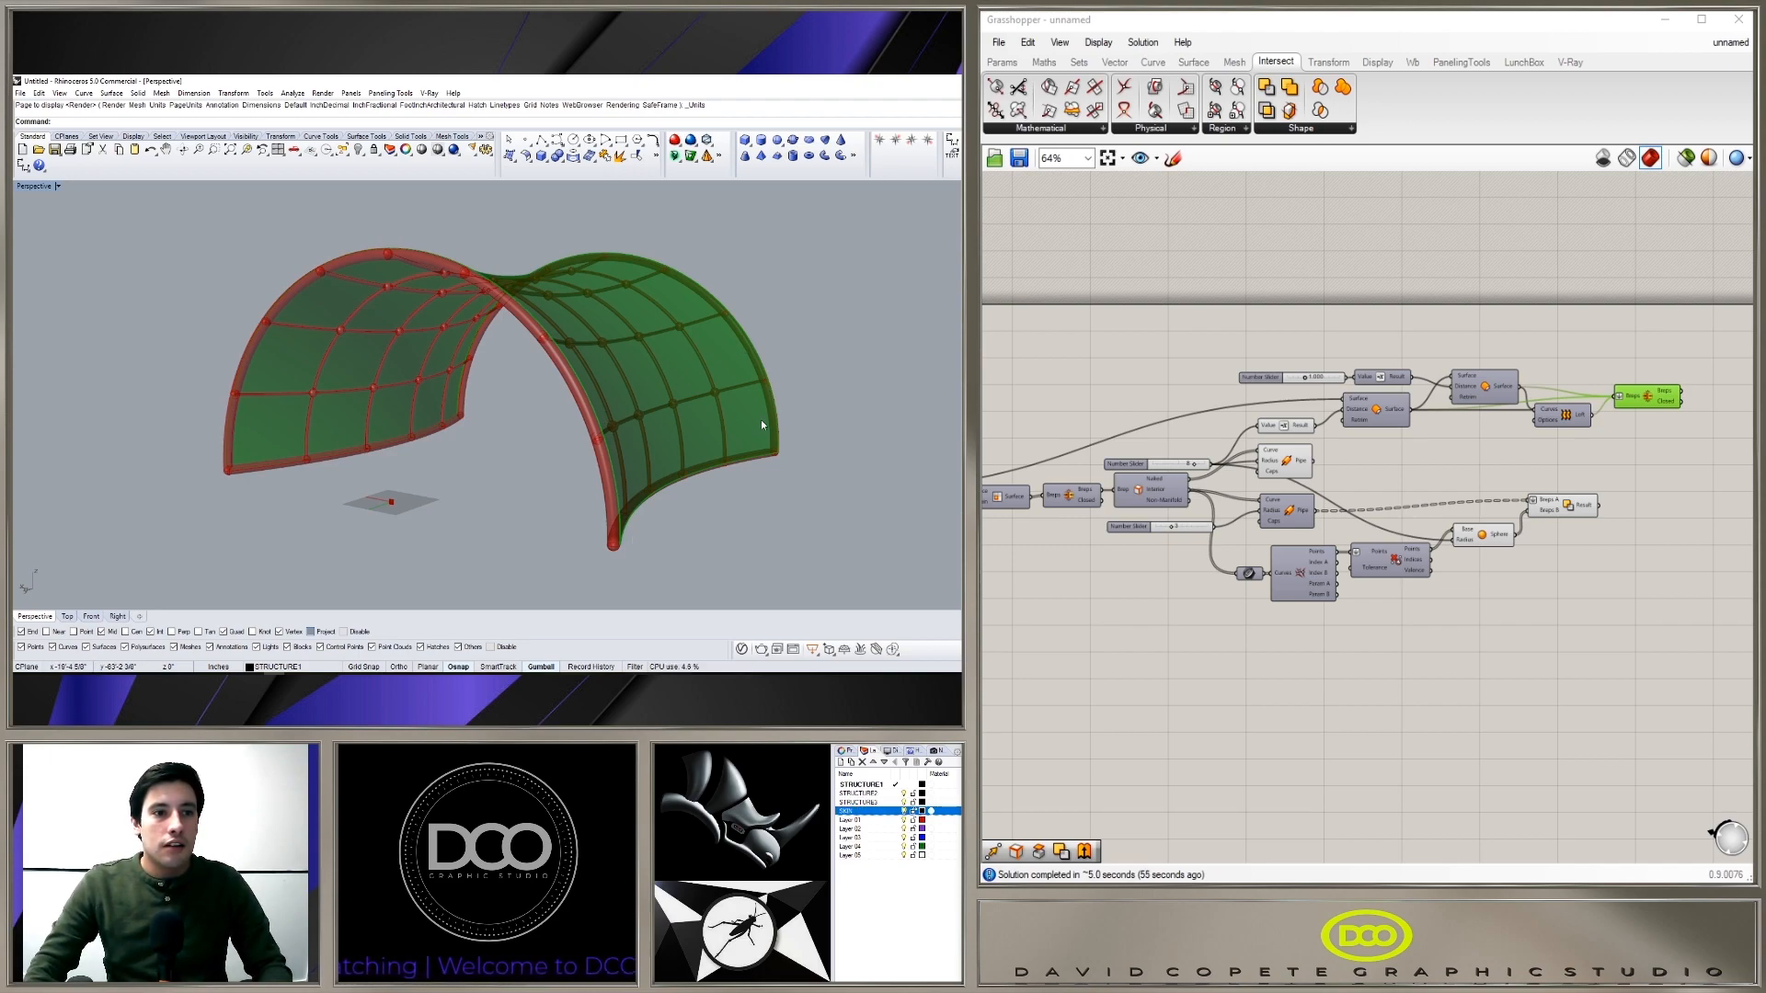
{"action": "left_click", "coordinate": [1164, 397]}
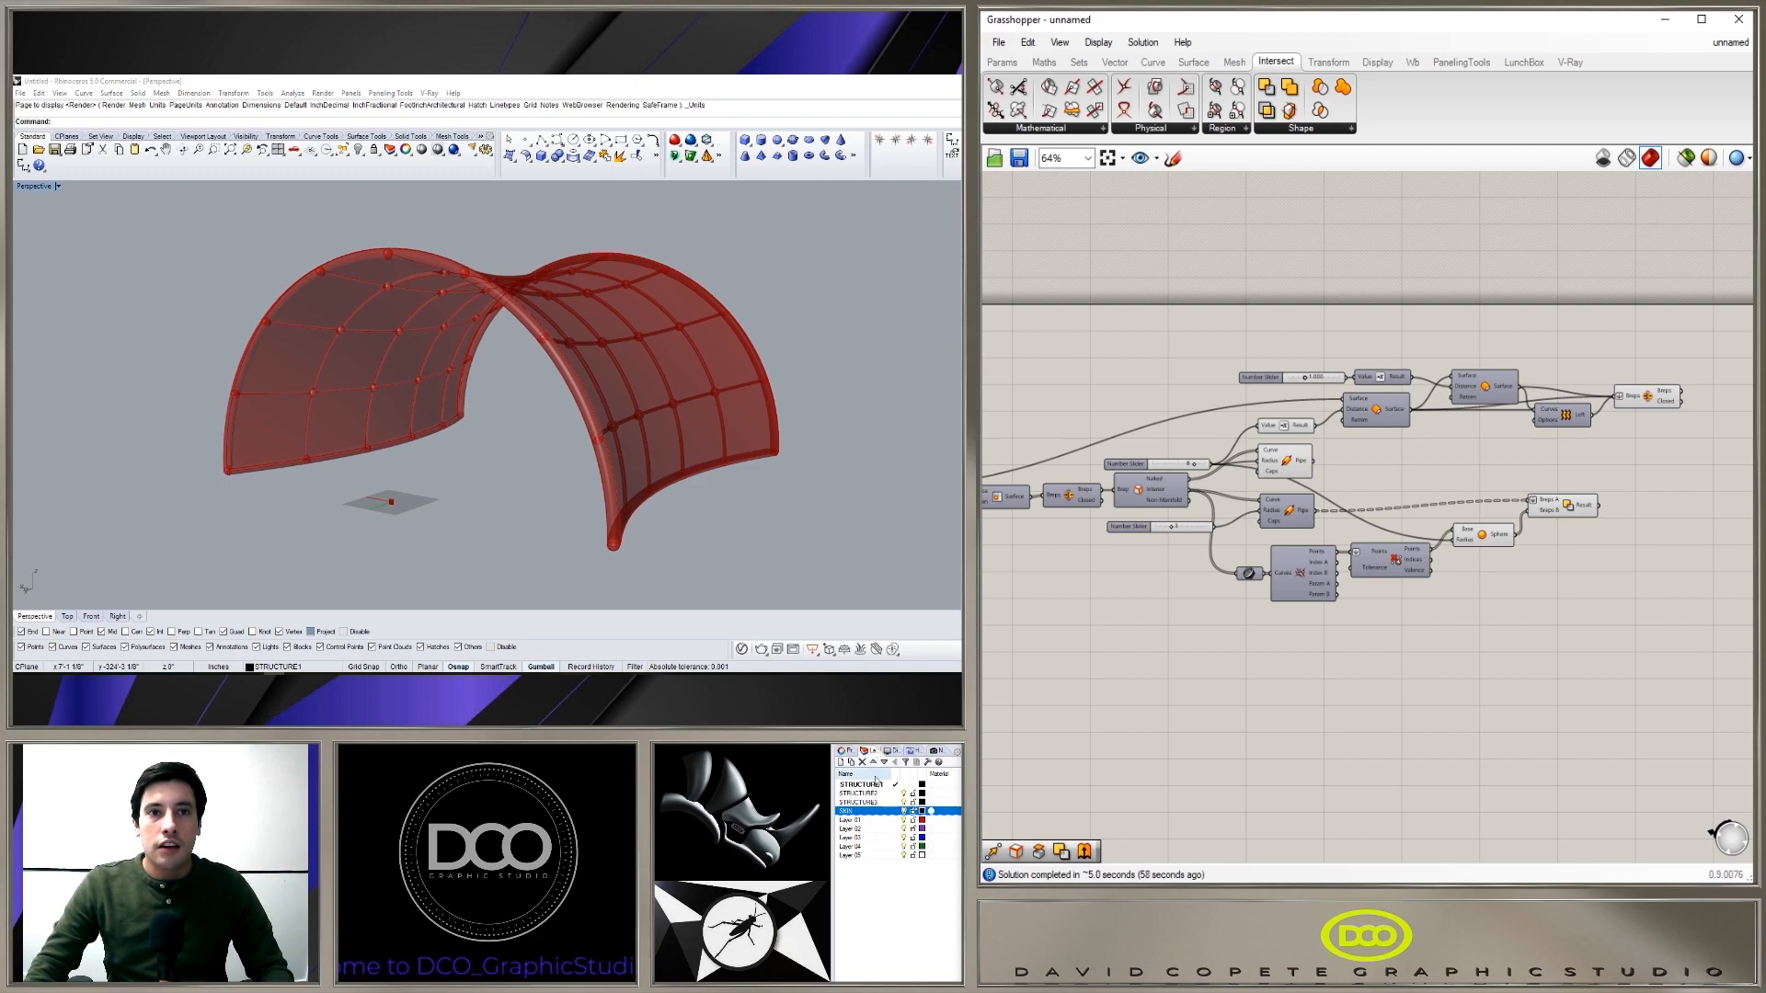
Step: Bake the boundary-edges Pipe onto the STRUCTURE1 layer
{"action": "scroll", "coordinate": [1289, 467], "scroll_direction": "up", "scroll_amount": 3}
{"action": "middle_click", "coordinate": [1314, 443]}
{"action": "left_click", "coordinate": [1348, 469]}
{"action": "left_click", "coordinate": [1200, 414]}
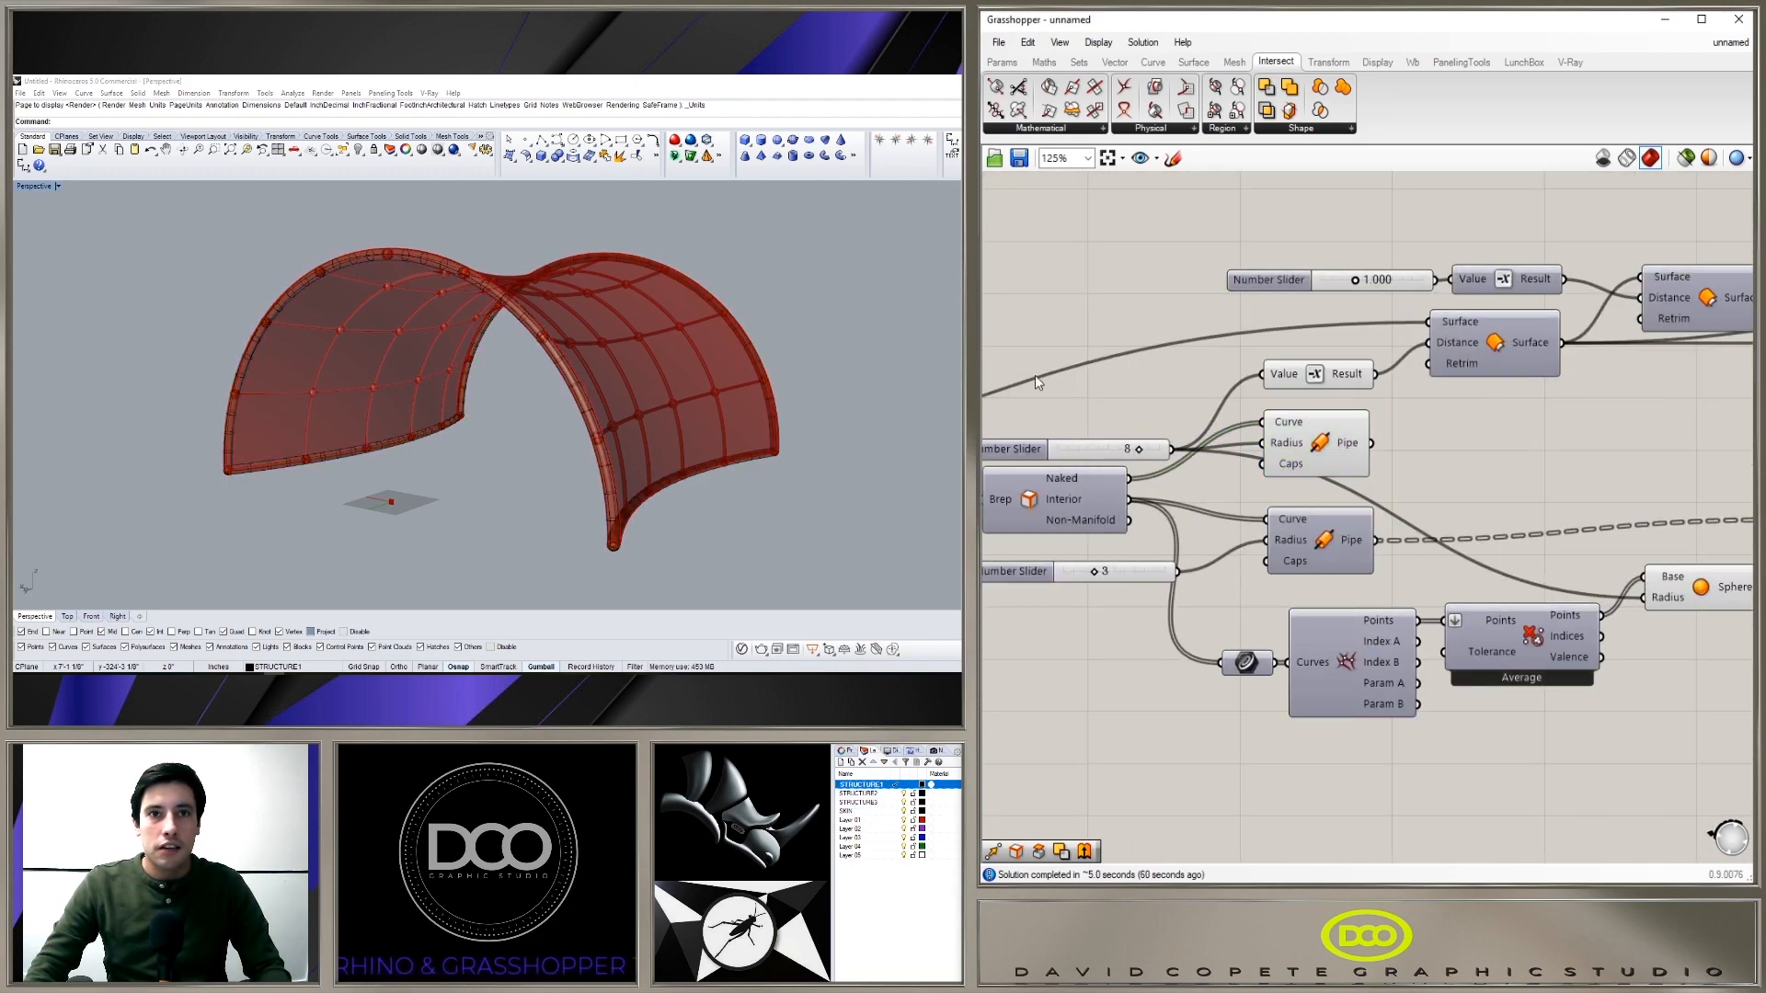
Step: Bake the boolean result of the interior pipes and spheres onto the STRUCTURE2 layer
{"action": "right_click_drag", "start_coordinate": [1379, 542], "coordinate": [1007, 515]}
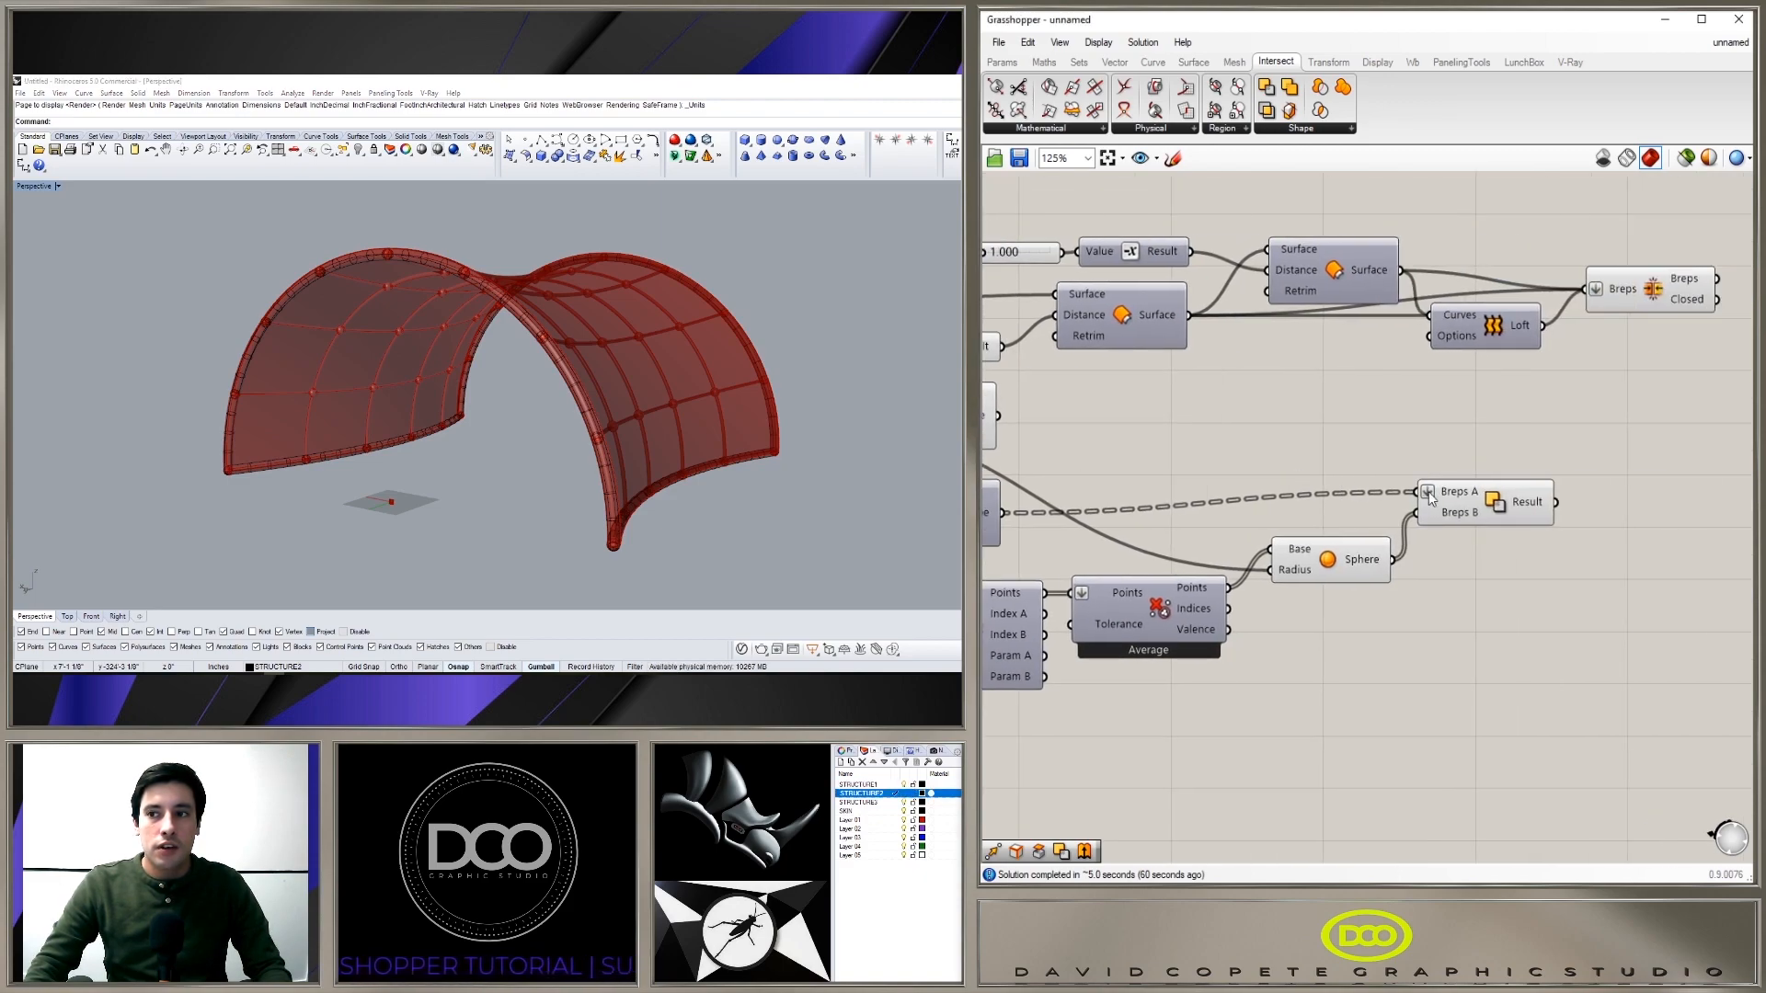
{"action": "left_click", "coordinate": [1491, 506]}
{"action": "mouse_move", "coordinate": [1502, 503]}
{"action": "right_mouse_down"}
{"action": "mouse_move", "coordinate": [1526, 485]}
{"action": "mouse_move", "coordinate": [1502, 537]}
{"action": "right_mouse_up"}
{"action": "middle_click", "coordinate": [1502, 537]}
{"action": "left_click", "coordinate": [1534, 572]}
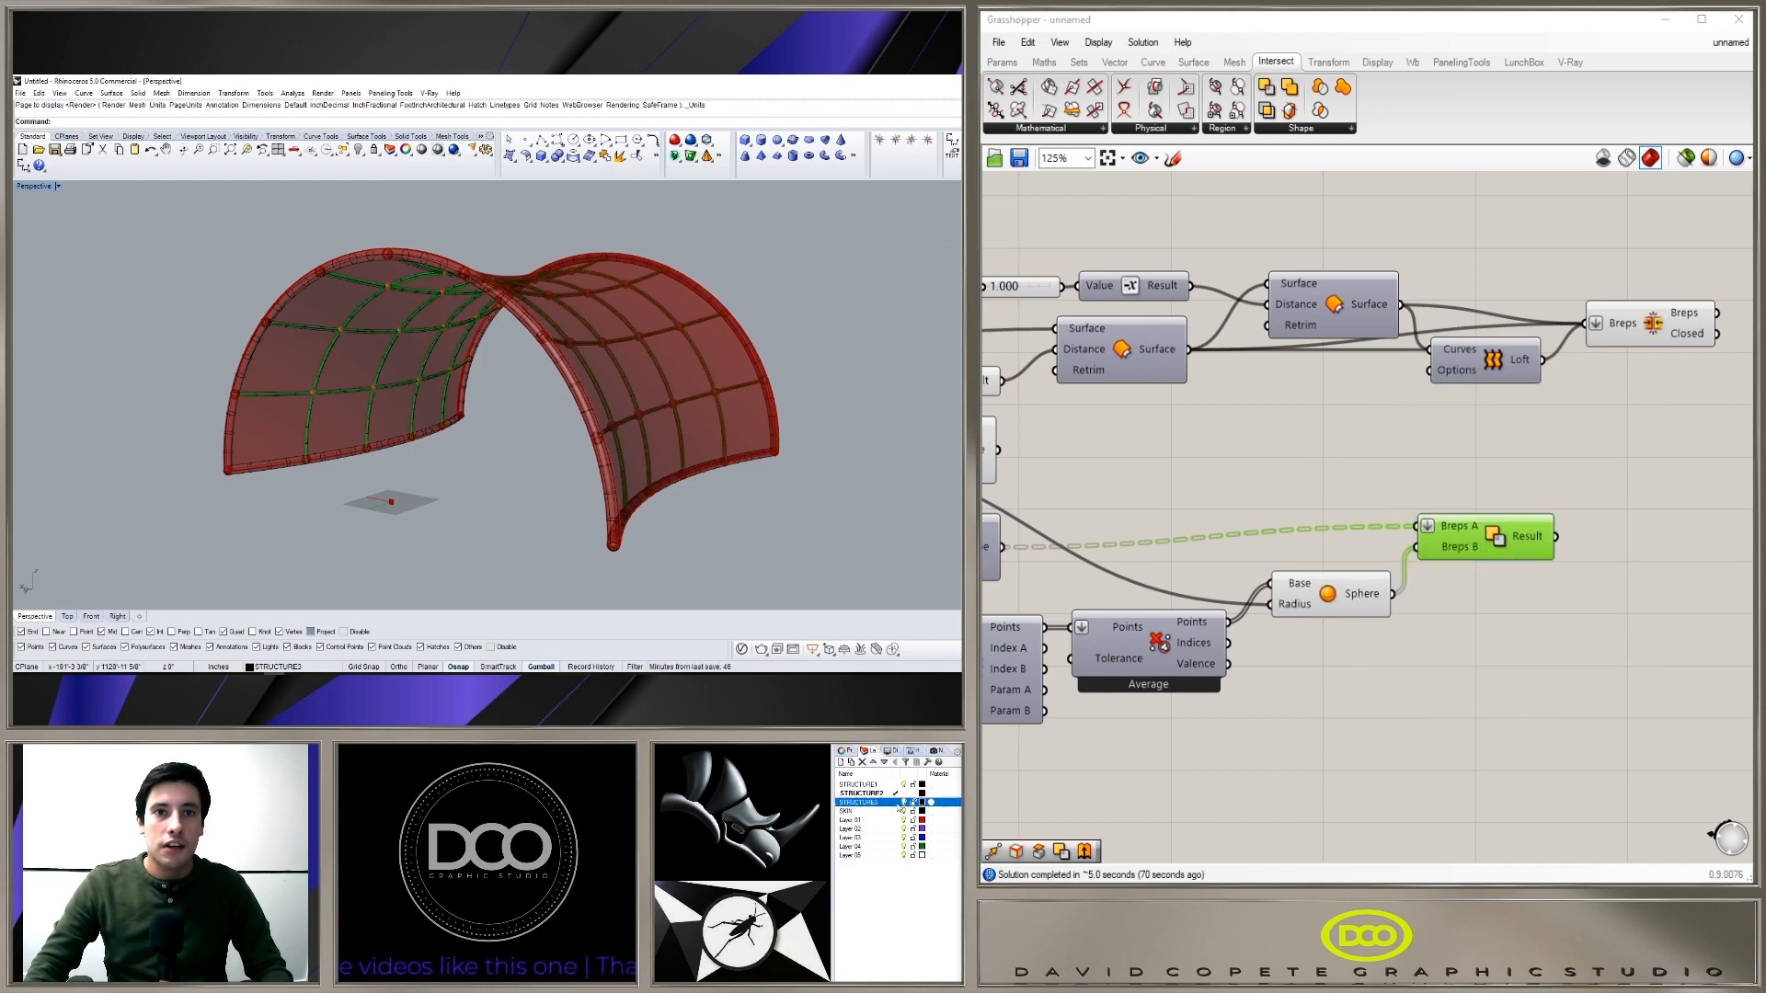
Step: Bake the joint spheres onto the STRUCTURE3 layer
{"action": "left_click", "coordinate": [1348, 601]}
{"action": "right_click_drag", "start_coordinate": [1339, 637], "coordinate": [1361, 622]}
{"action": "middle_click", "coordinate": [1368, 614]}
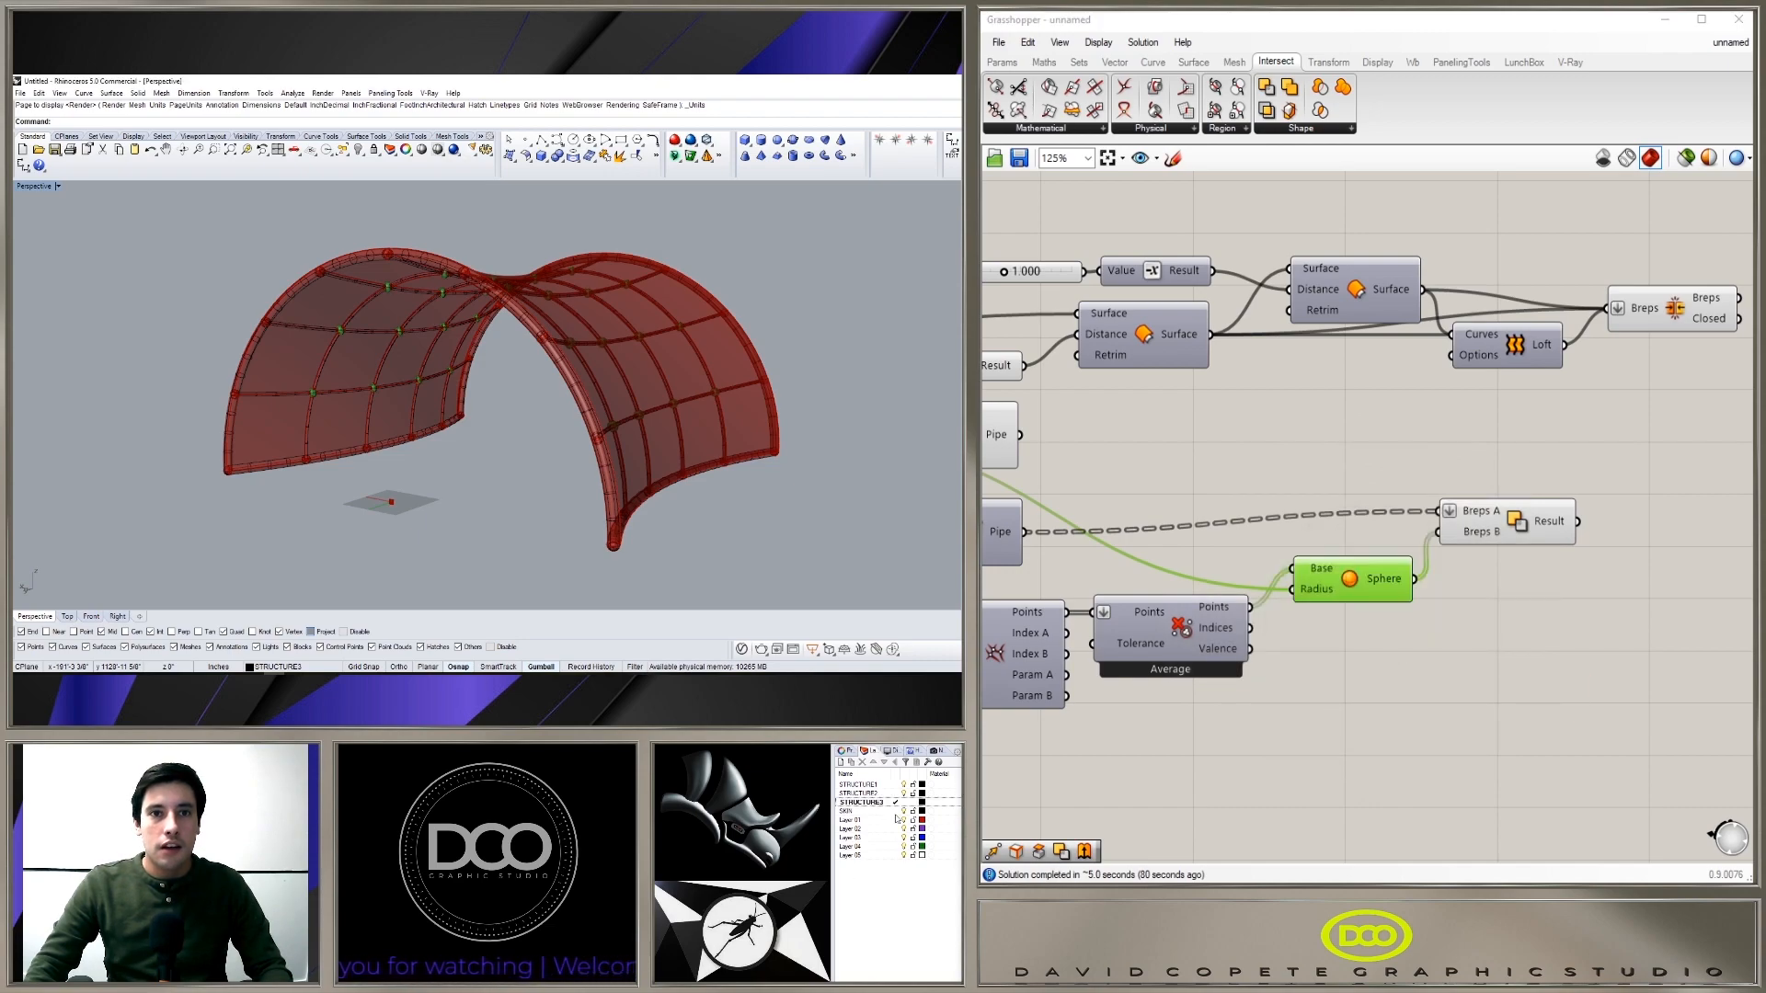
{"action": "left_click", "coordinate": [1603, 407]}
Step: Bake the joined skin from Brep Join onto the SKIN layer
{"action": "right_click_drag", "start_coordinate": [1603, 406], "coordinate": [1461, 438]}
{"action": "left_click", "coordinate": [1570, 354]}
{"action": "middle_click", "coordinate": [1461, 438]}
{"action": "left_click", "coordinate": [1491, 464]}
{"action": "left_click", "coordinate": [1572, 173]}
{"action": "right_click_drag", "start_coordinate": [871, 323], "coordinate": [781, 331]}
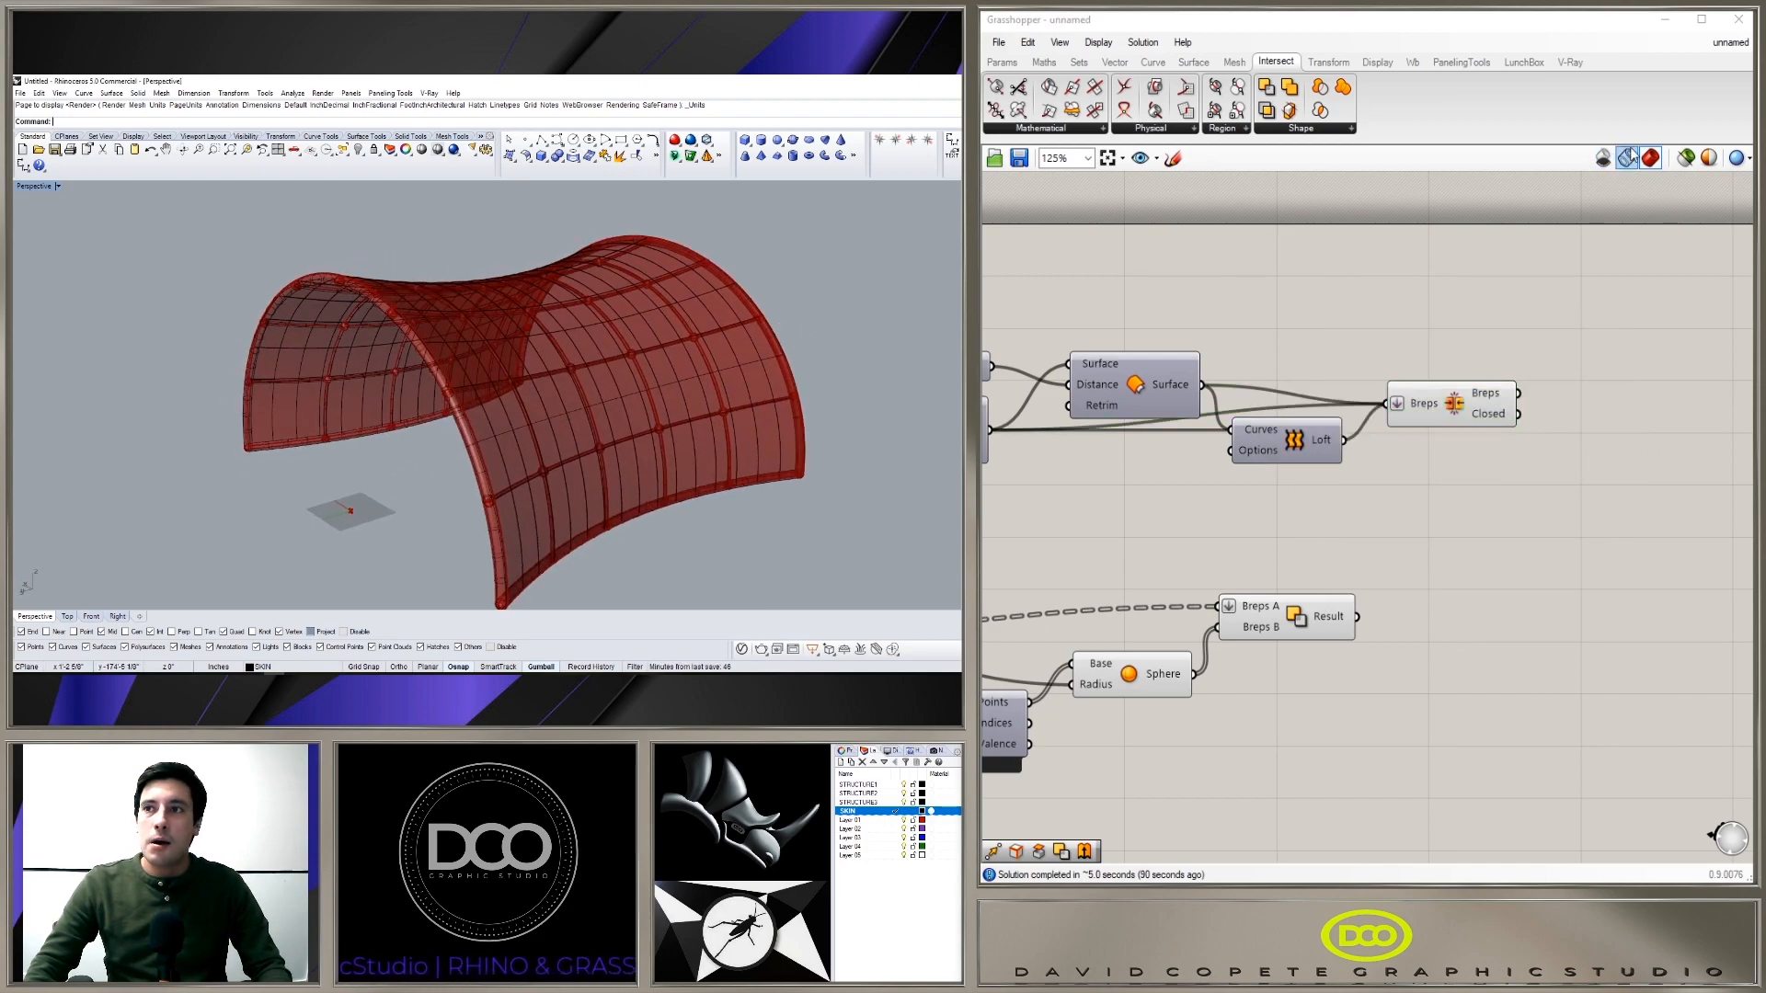
Step: Turn off the Grasshopper preview and show the baked arch in Shaded display mode in the Perspective viewport, inspecting it inside and out
{"action": "left_click", "coordinate": [1602, 160]}
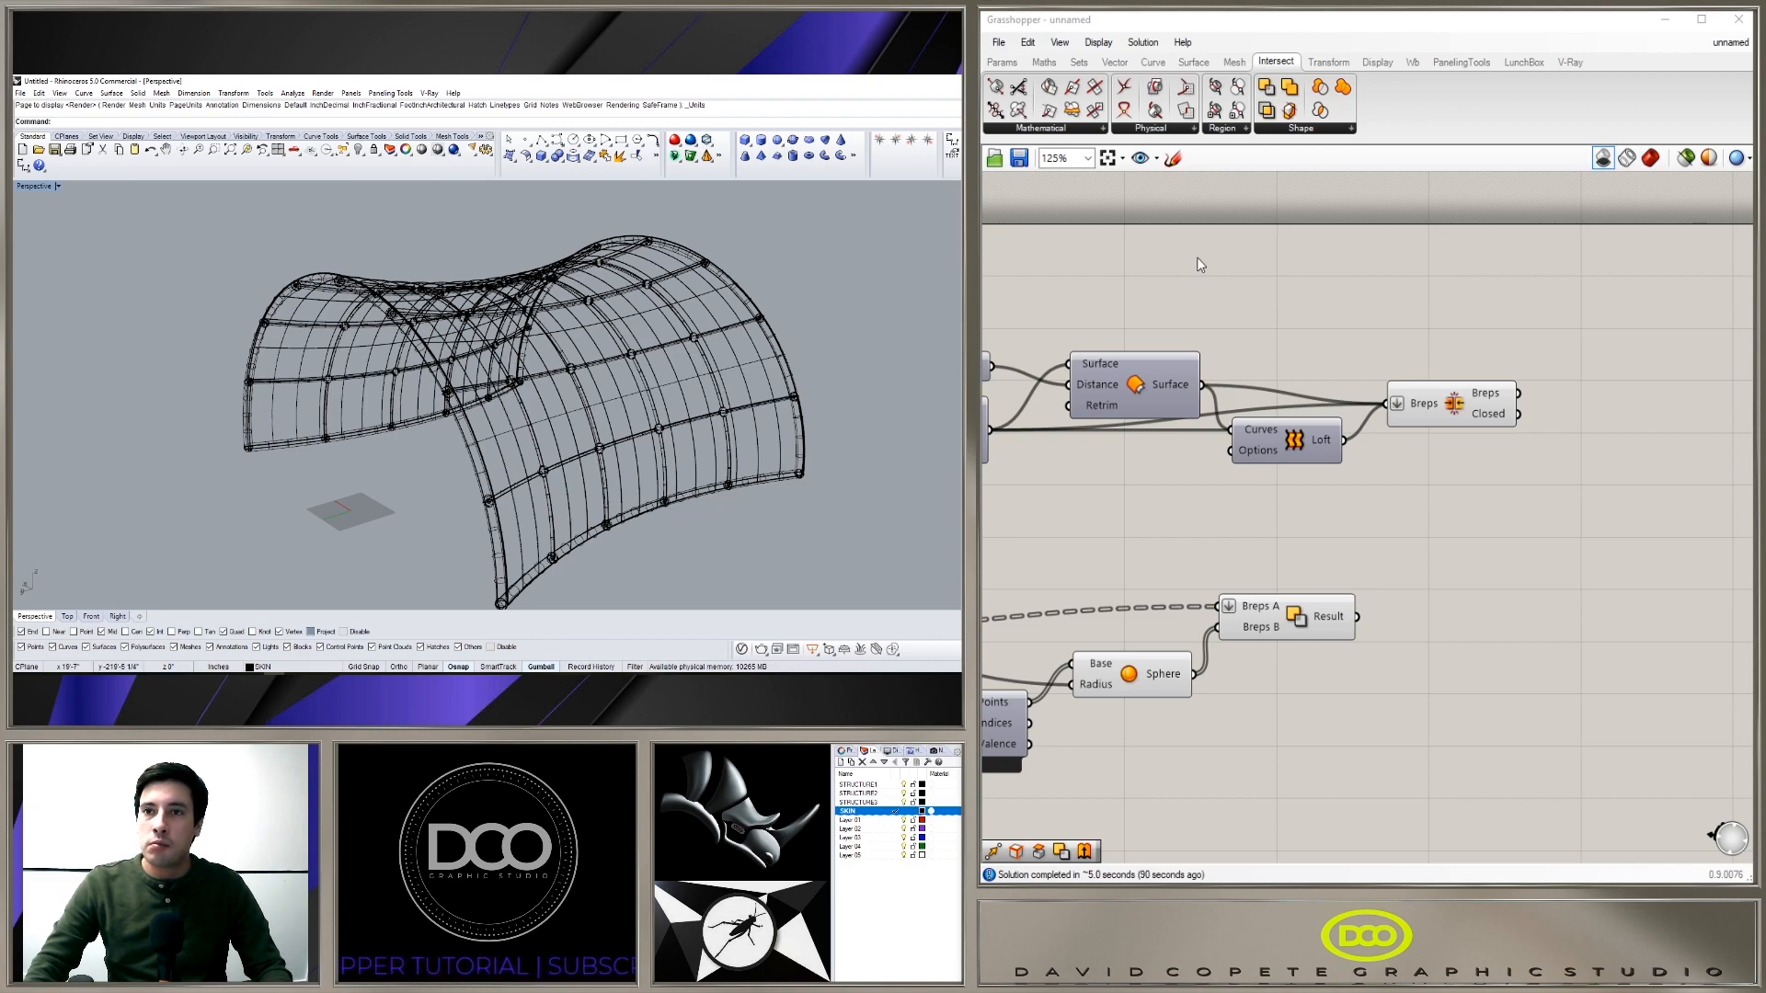
{"action": "left_click", "coordinate": [33, 186]}
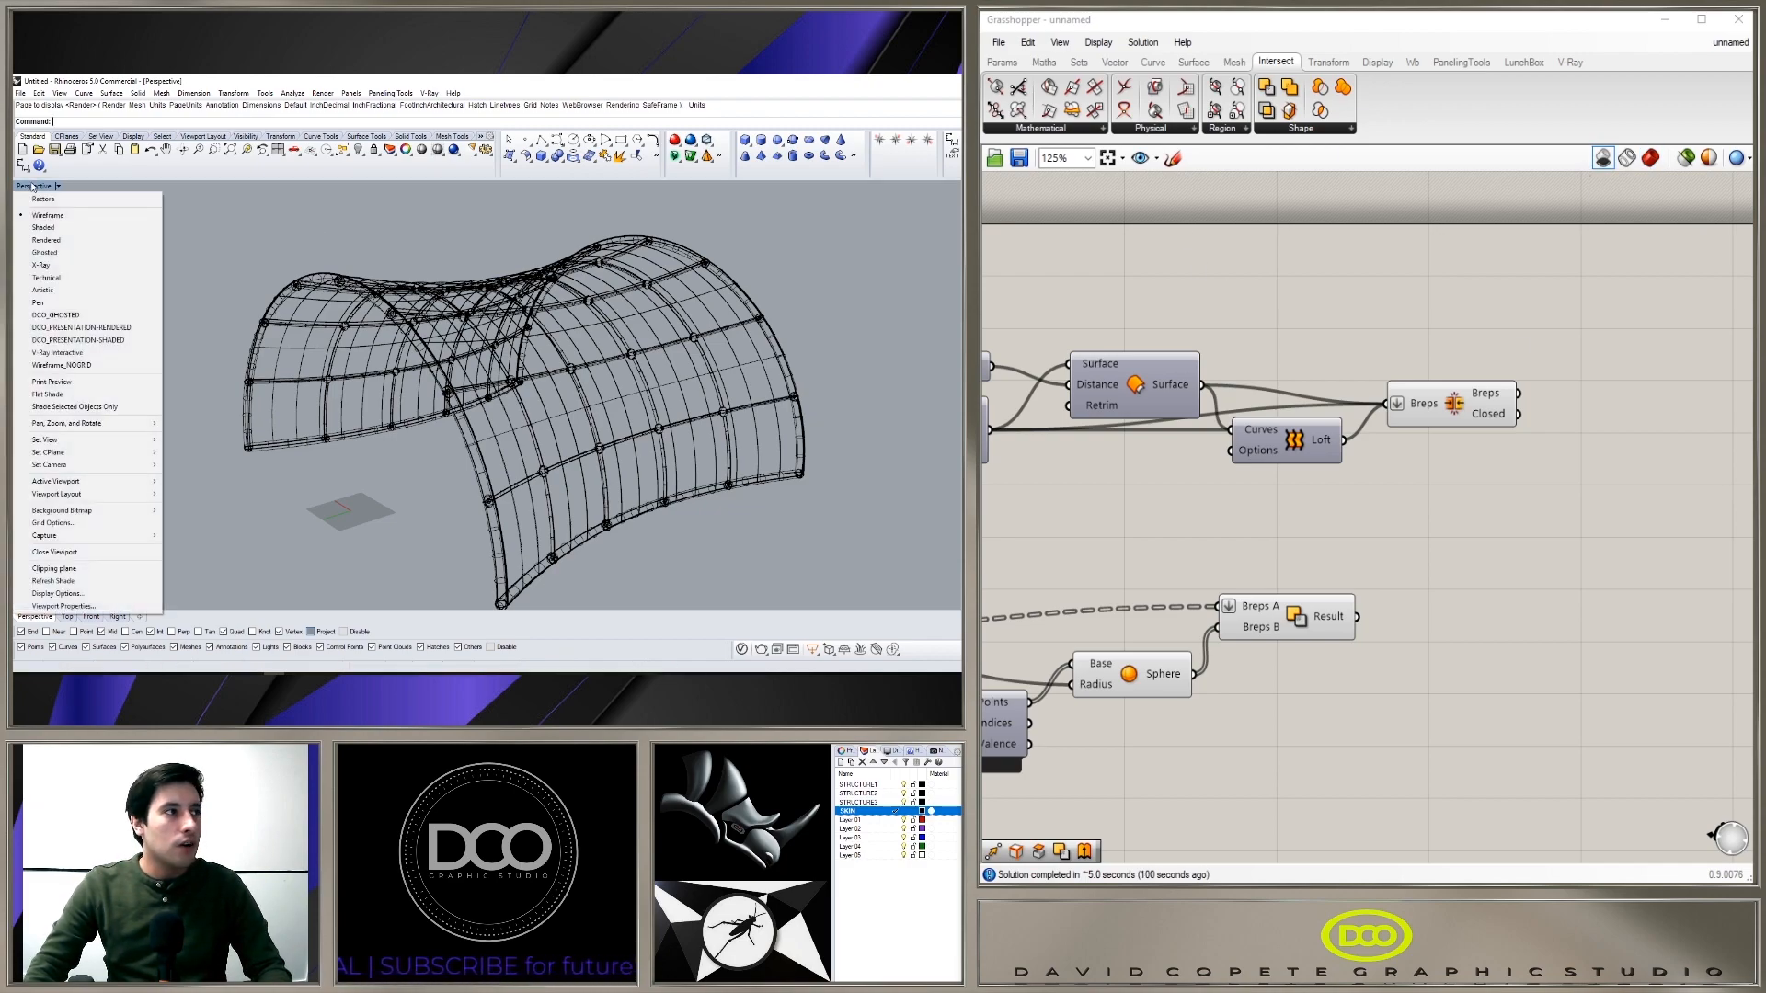
{"action": "left_click", "coordinate": [45, 228]}
{"action": "mouse_move", "coordinate": [362, 308]}
{"action": "right_mouse_down"}
{"action": "mouse_move", "coordinate": [538, 371]}
{"action": "mouse_move", "coordinate": [396, 362]}
{"action": "right_mouse_up"}
{"action": "scroll", "coordinate": [442, 363], "scroll_direction": "up", "scroll_amount": 6}
{"action": "right_click_drag", "start_coordinate": [588, 362], "coordinate": [753, 320]}
{"action": "scroll", "coordinate": [431, 358], "scroll_direction": "down", "scroll_amount": 8}
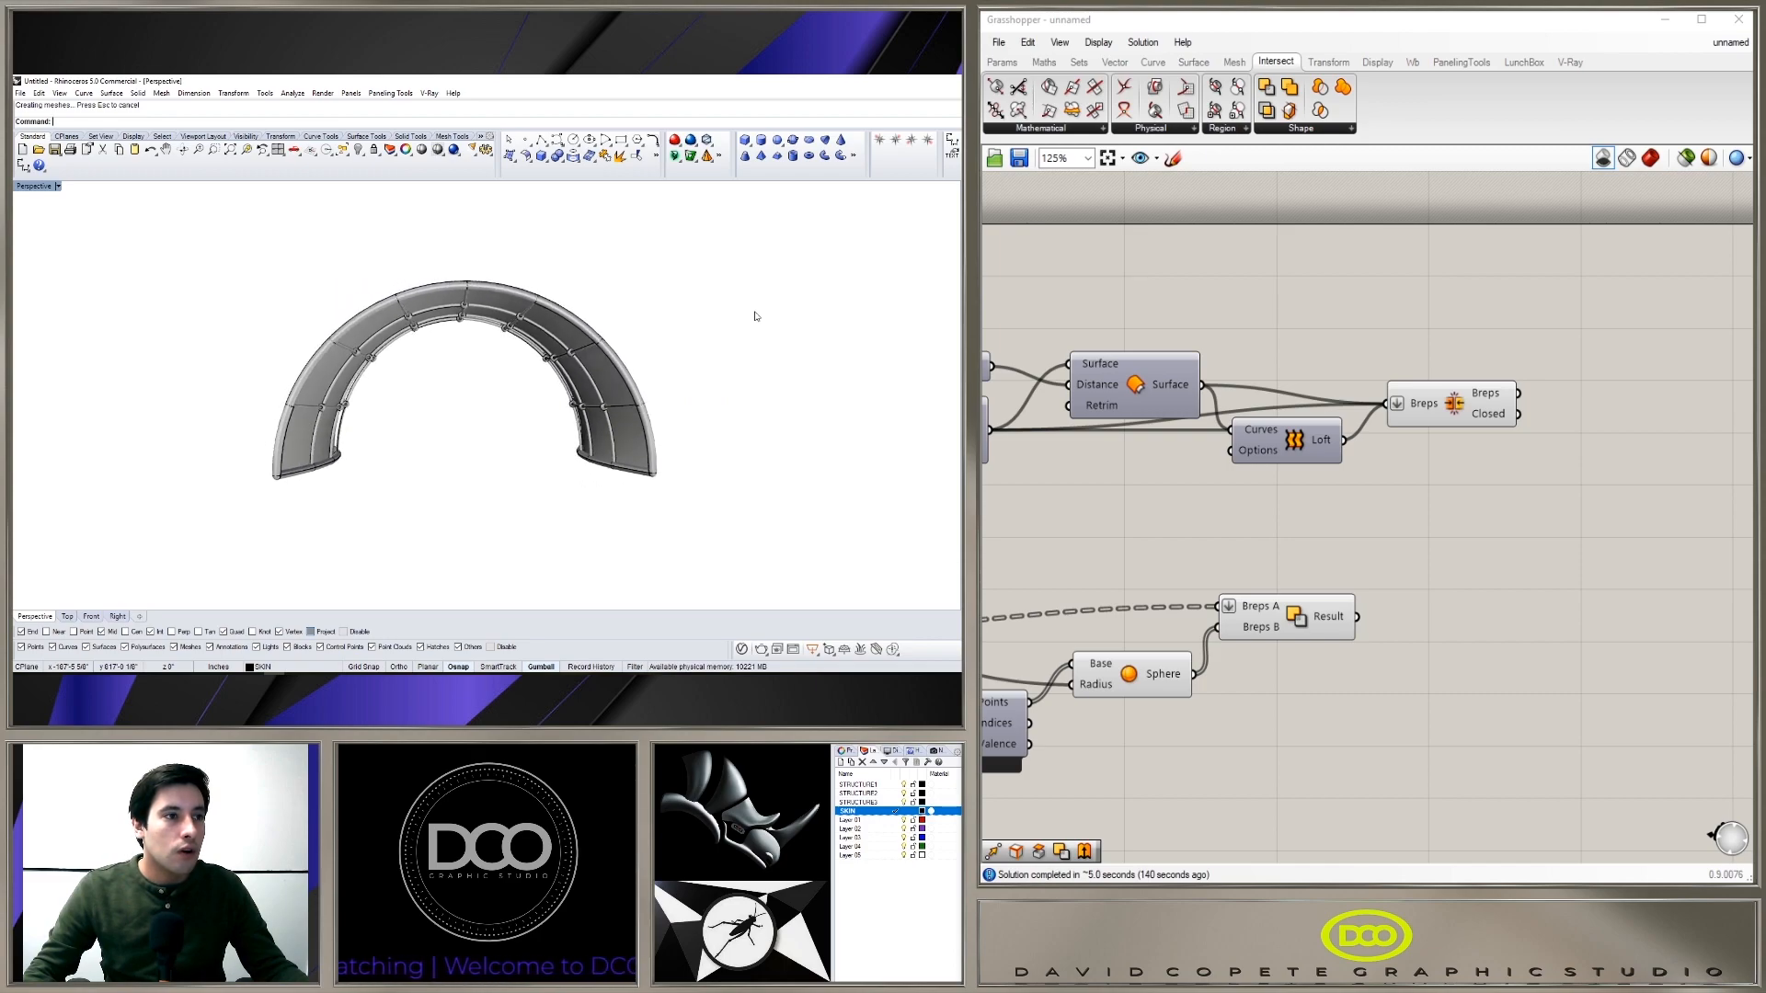
{"action": "right_click_drag", "start_coordinate": [755, 315], "coordinate": [754, 315]}
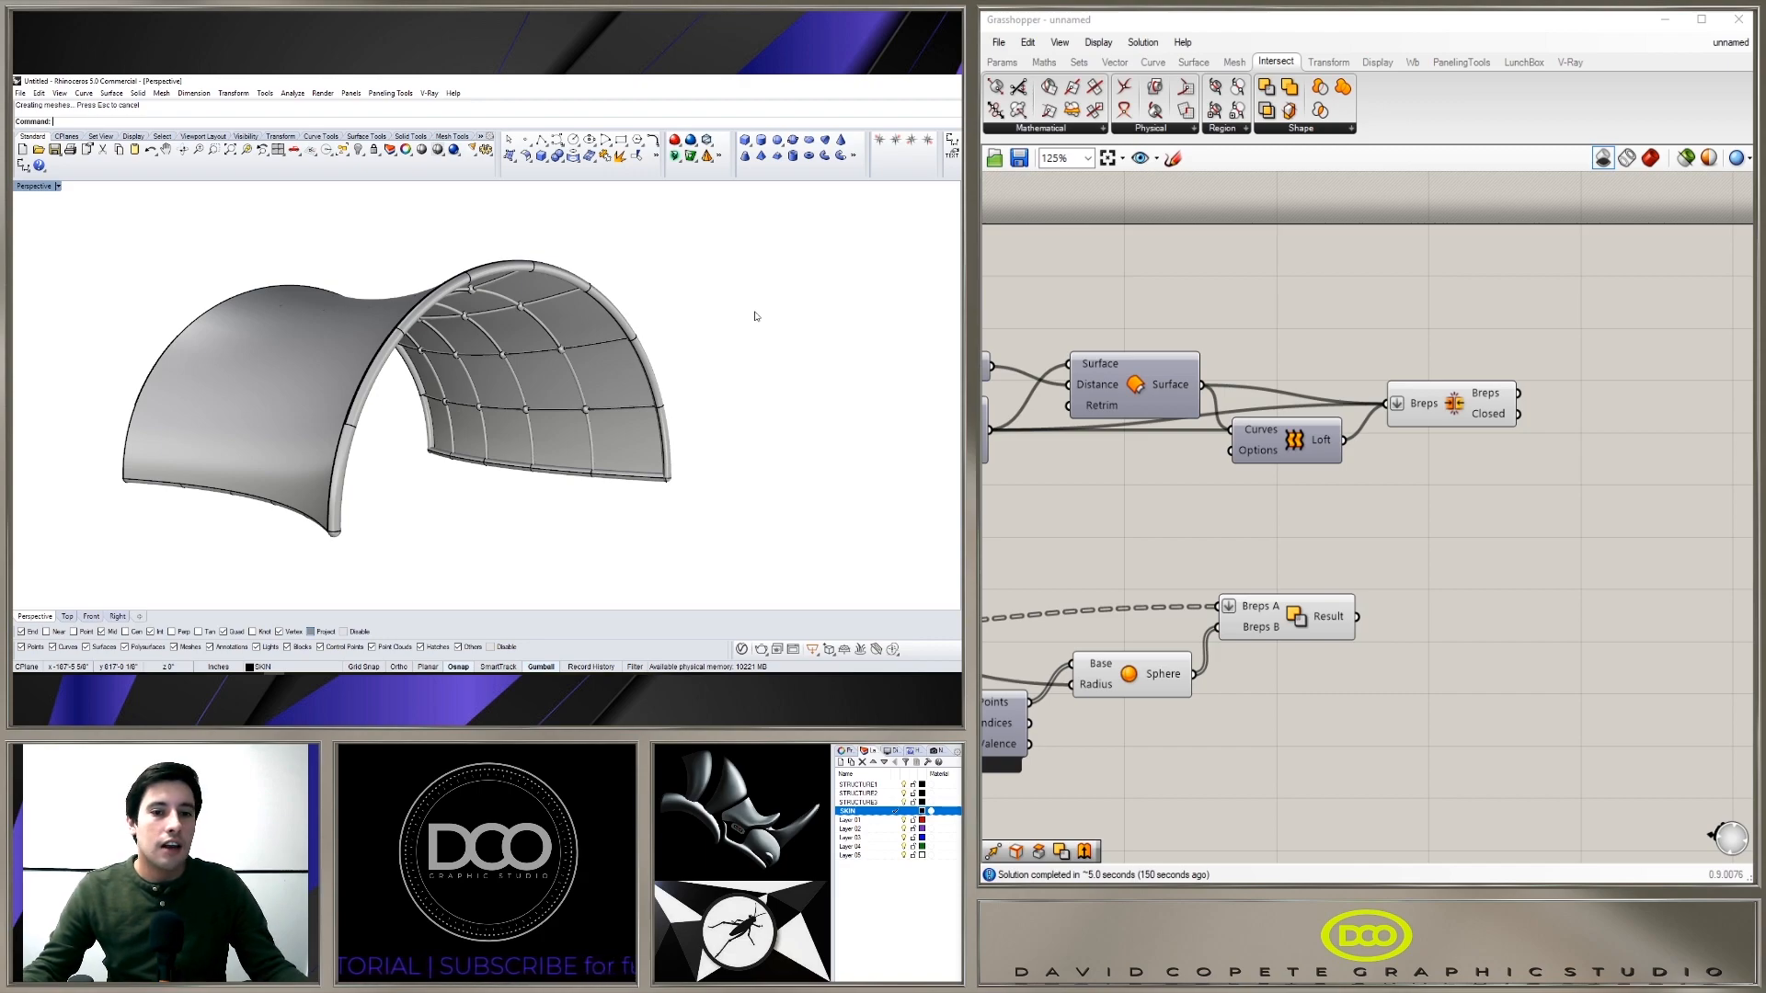
{"action": "right_click_drag", "start_coordinate": [754, 315], "coordinate": [754, 316]}
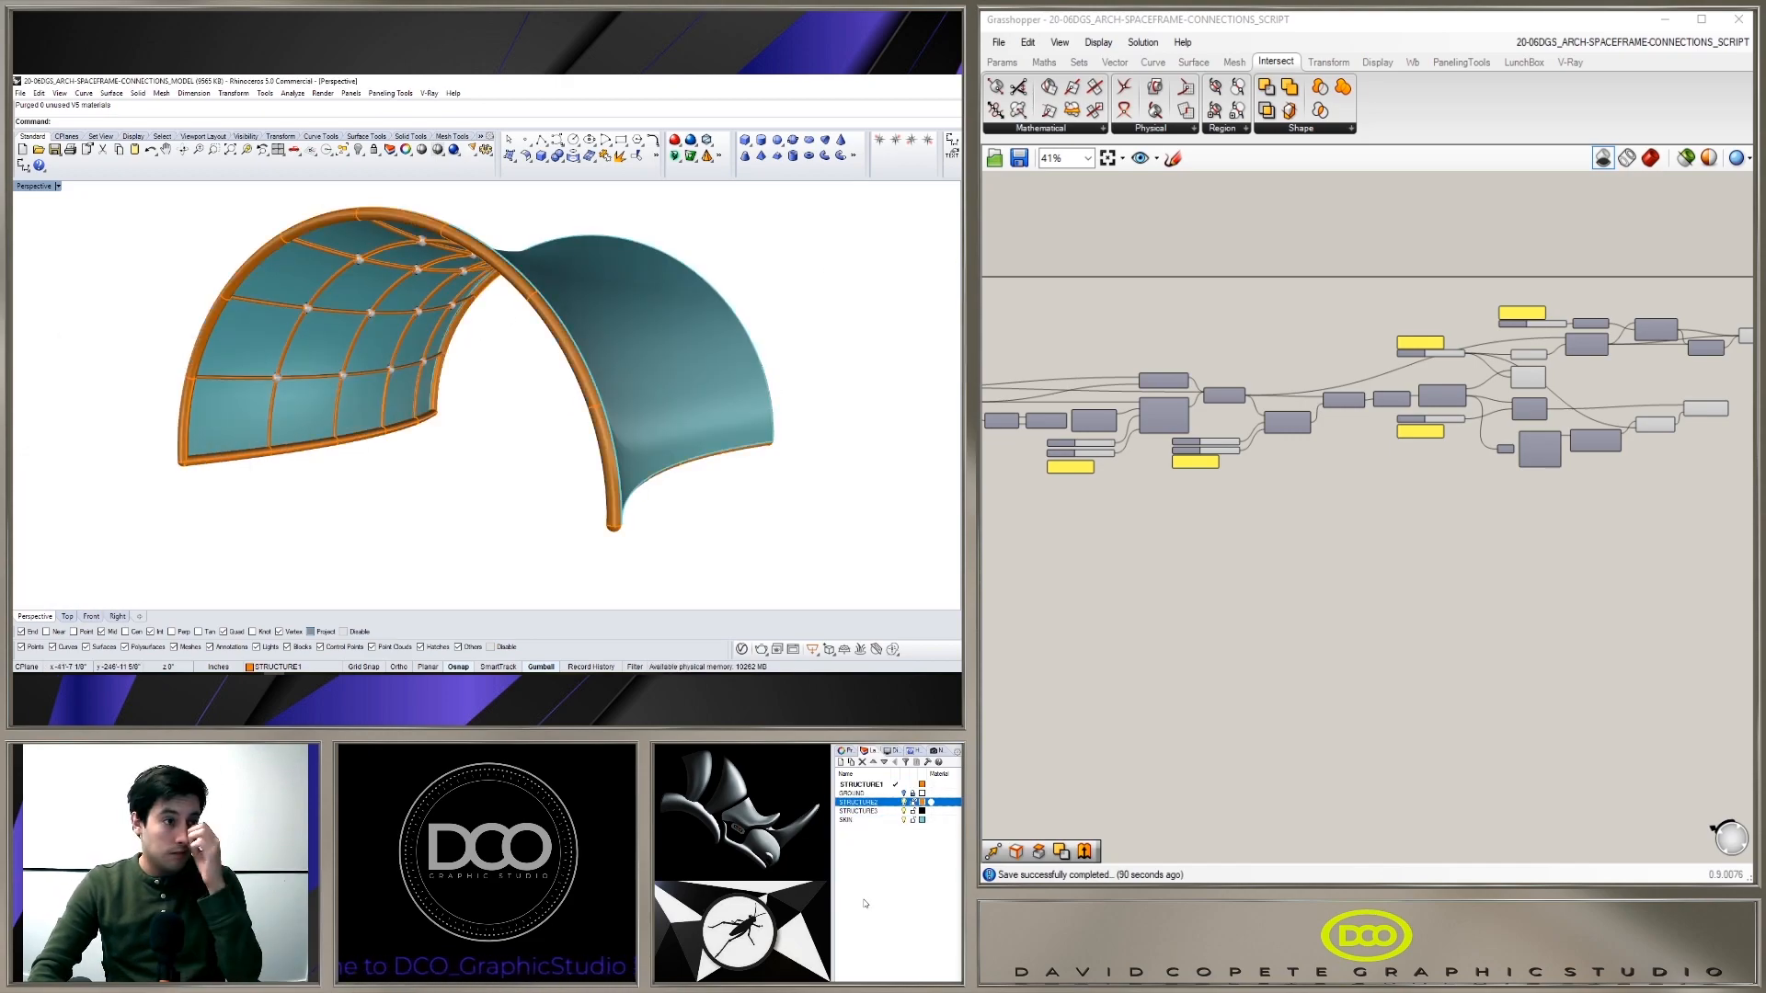
Step: Open the V-Ray Asset Editor and load a saved render settings file
{"action": "left_click", "coordinate": [741, 650]}
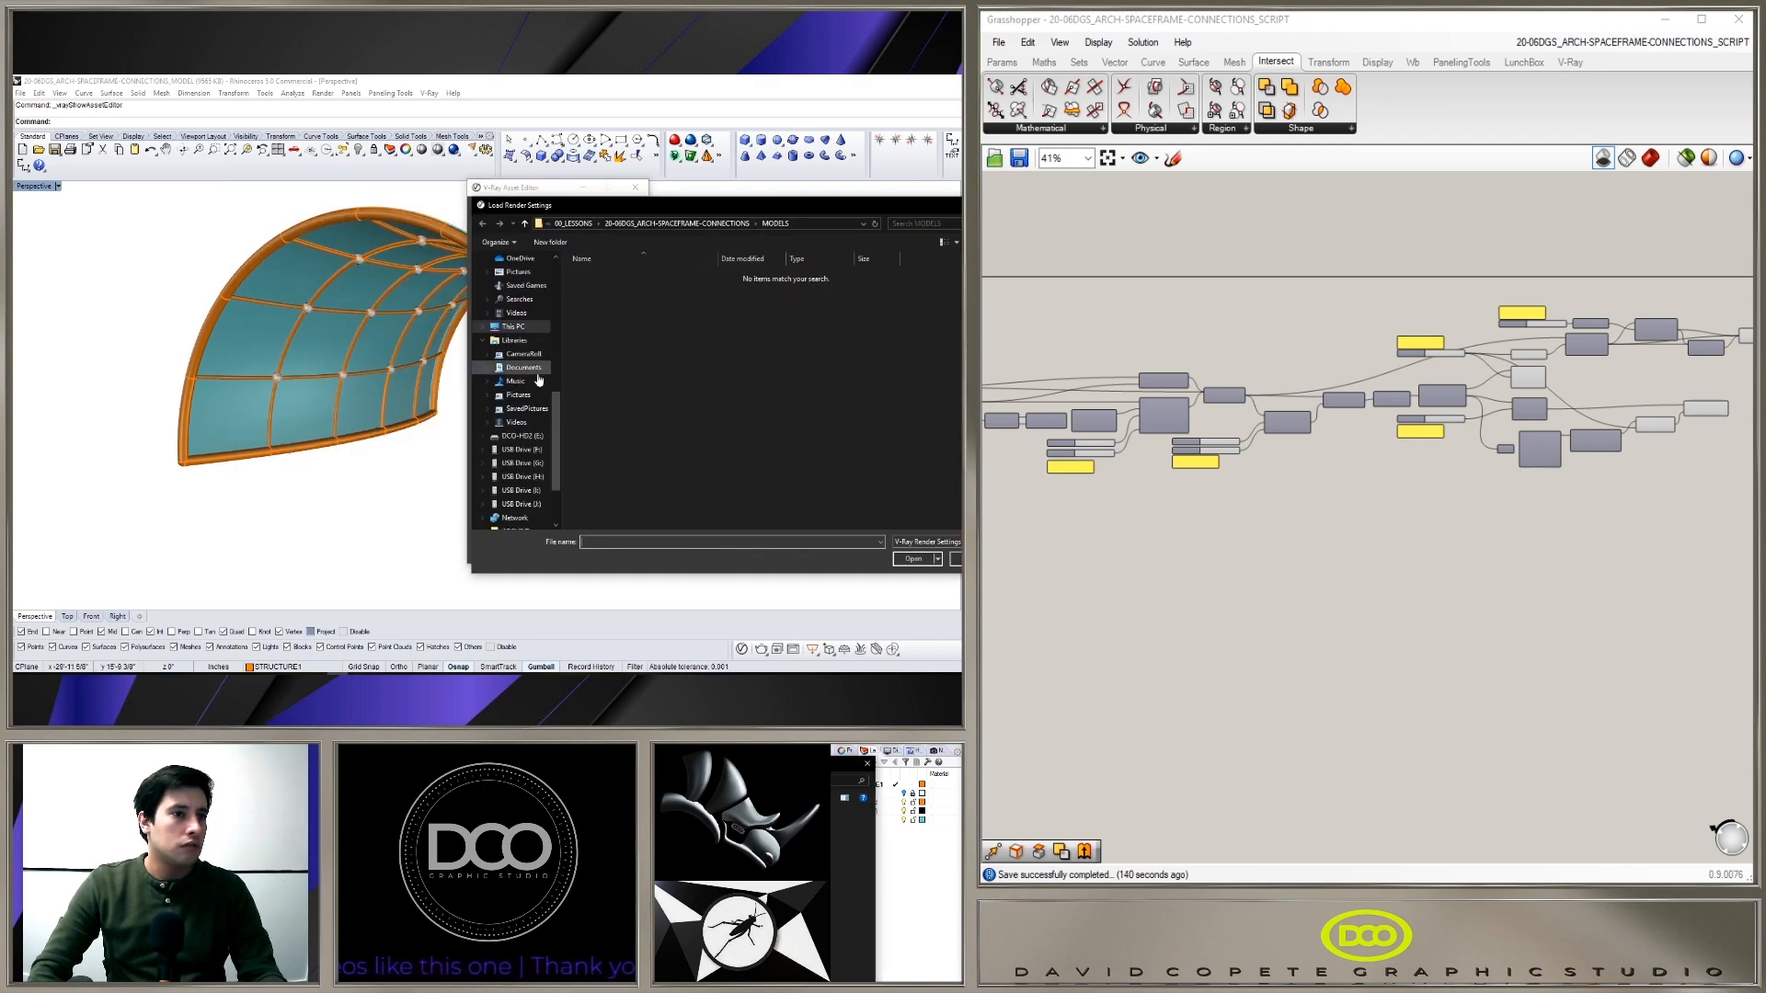
{"action": "left_click", "coordinate": [637, 336]}
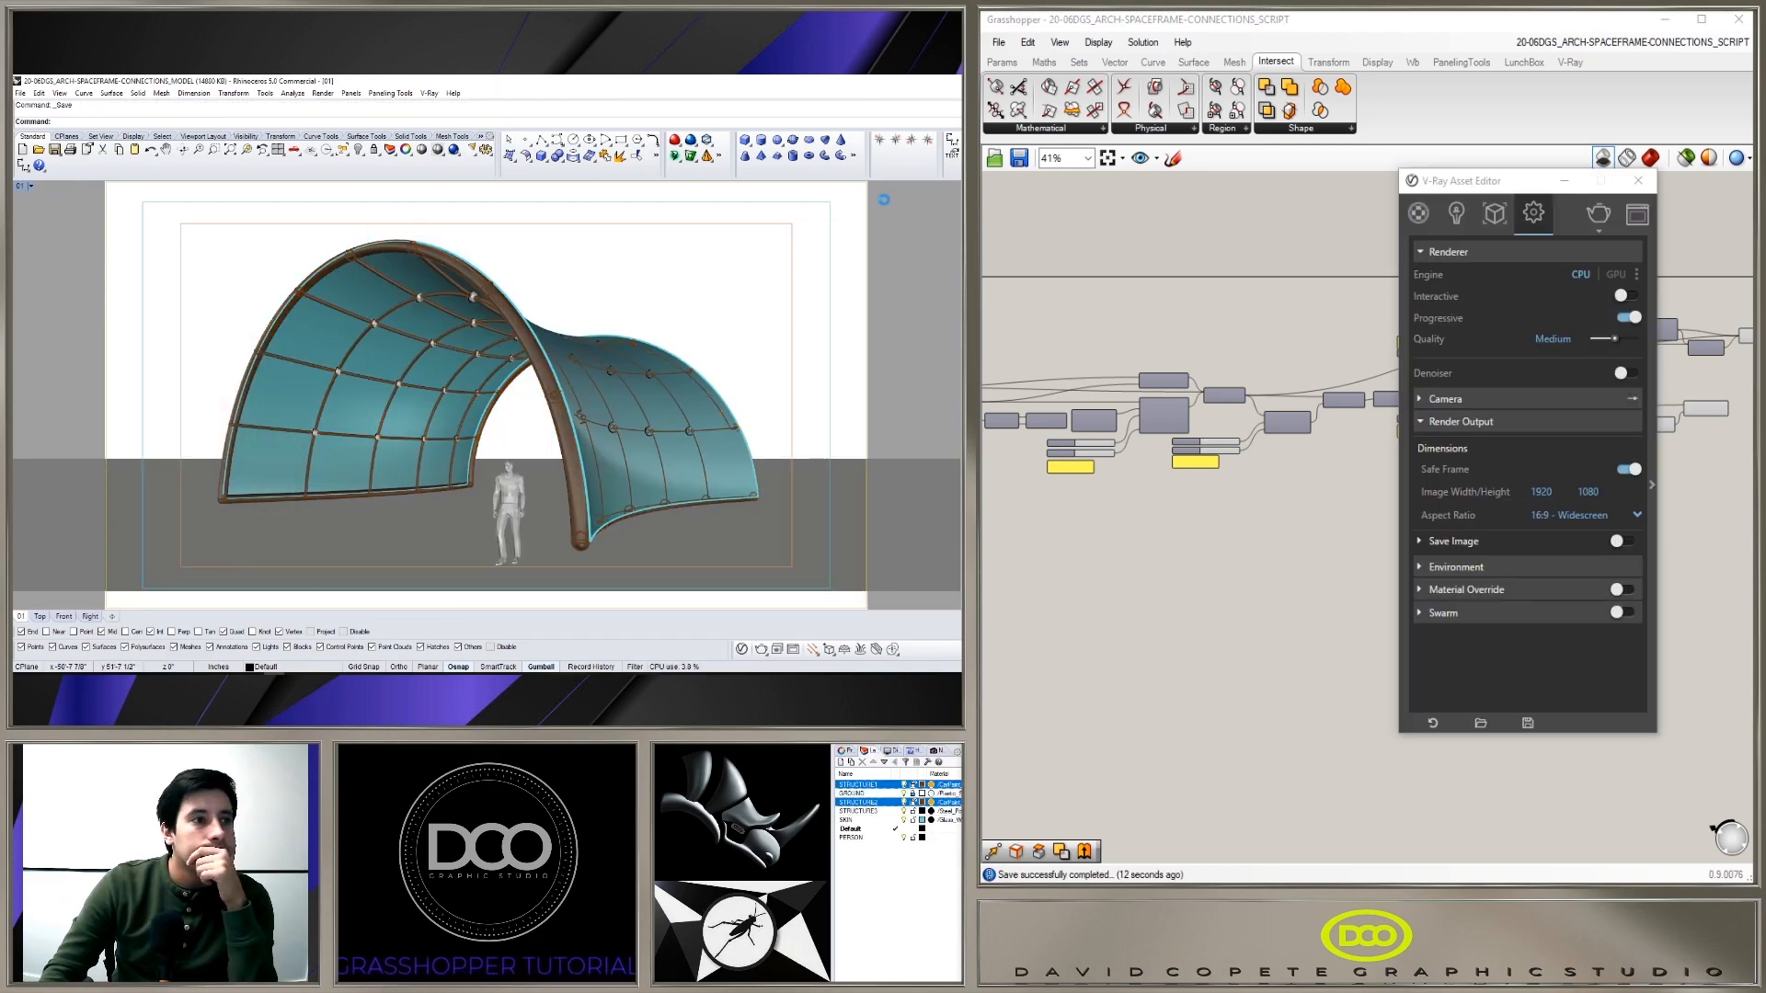
Step: Render the arch scene with the ground and human figure in V-Ray at 1920 x 1080
{"action": "left_click", "coordinate": [1602, 219]}
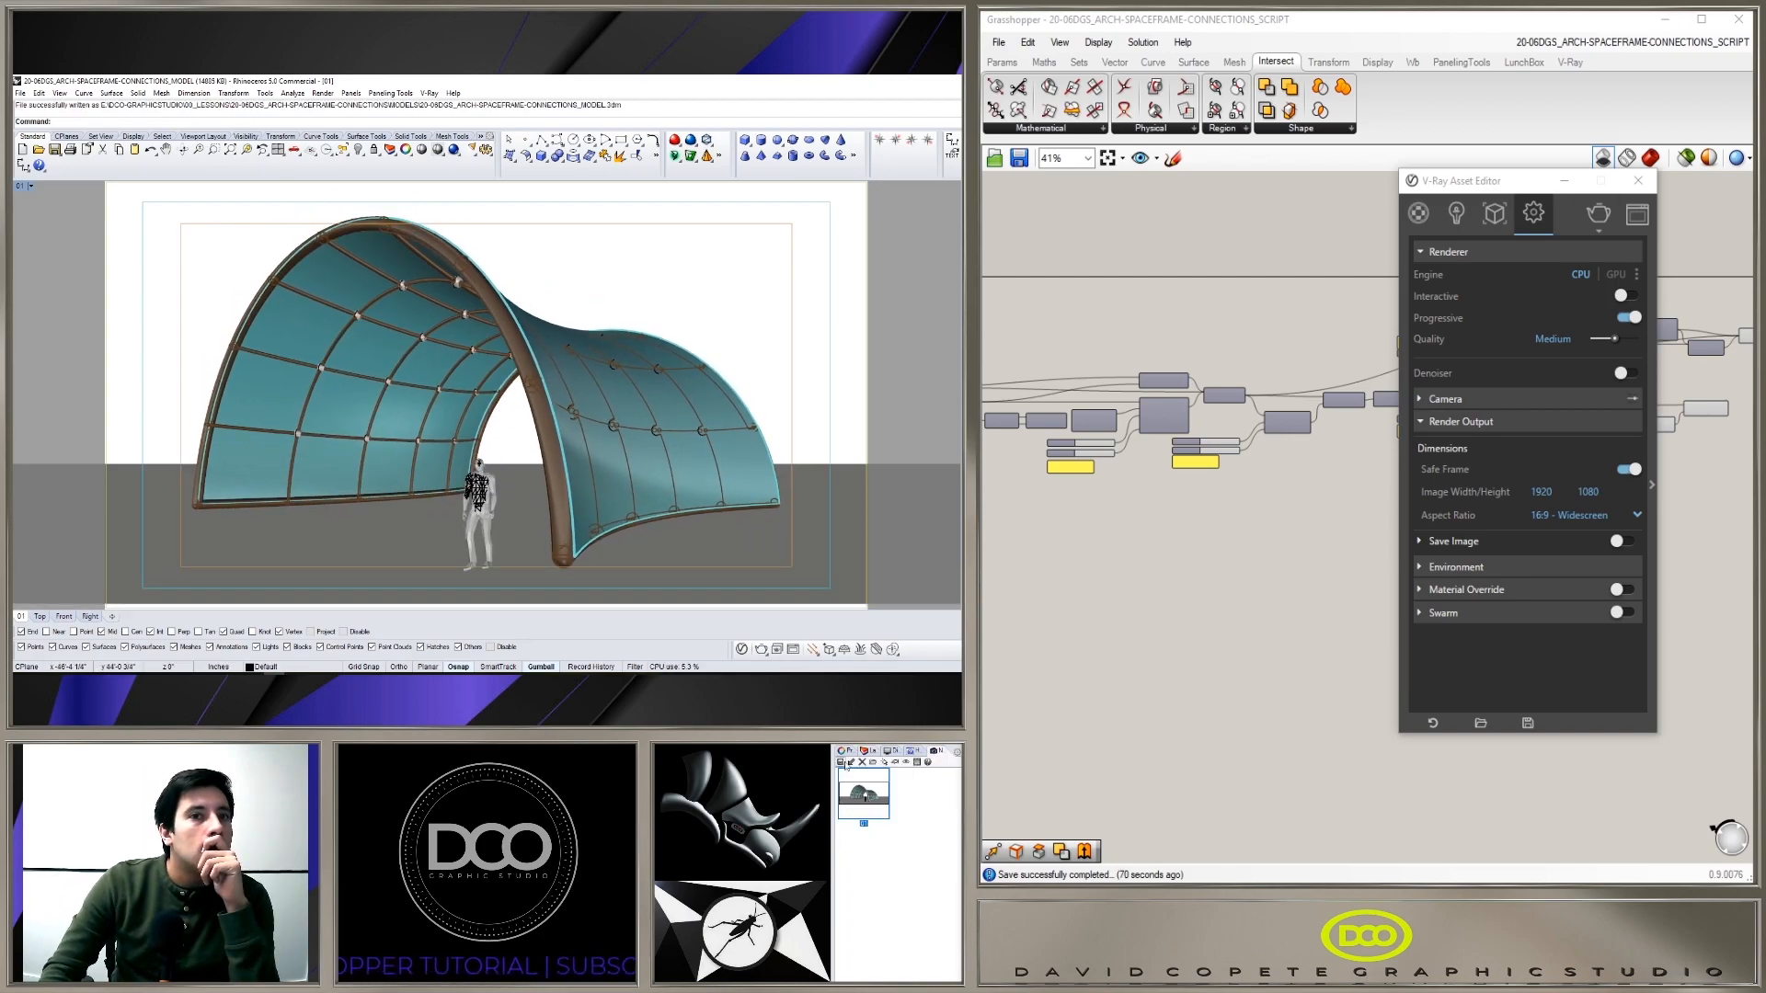
{"action": "left_click", "coordinate": [1592, 214]}
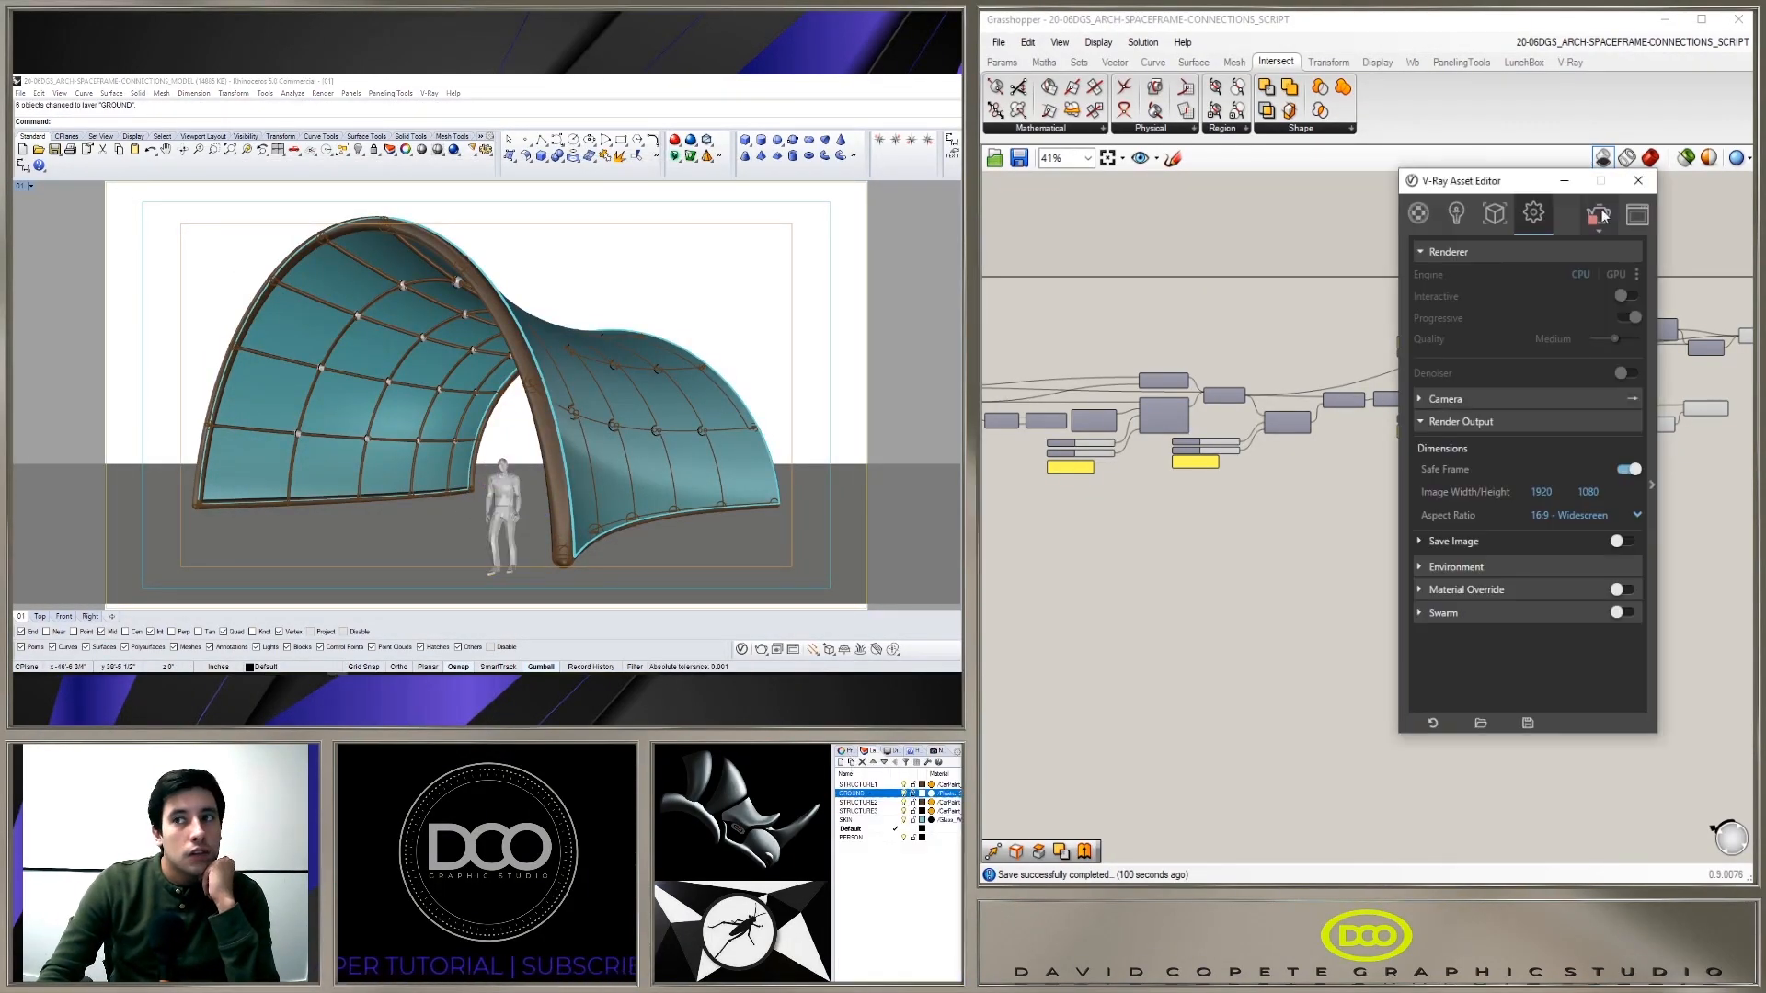
{"action": "left_click", "coordinate": [1600, 215]}
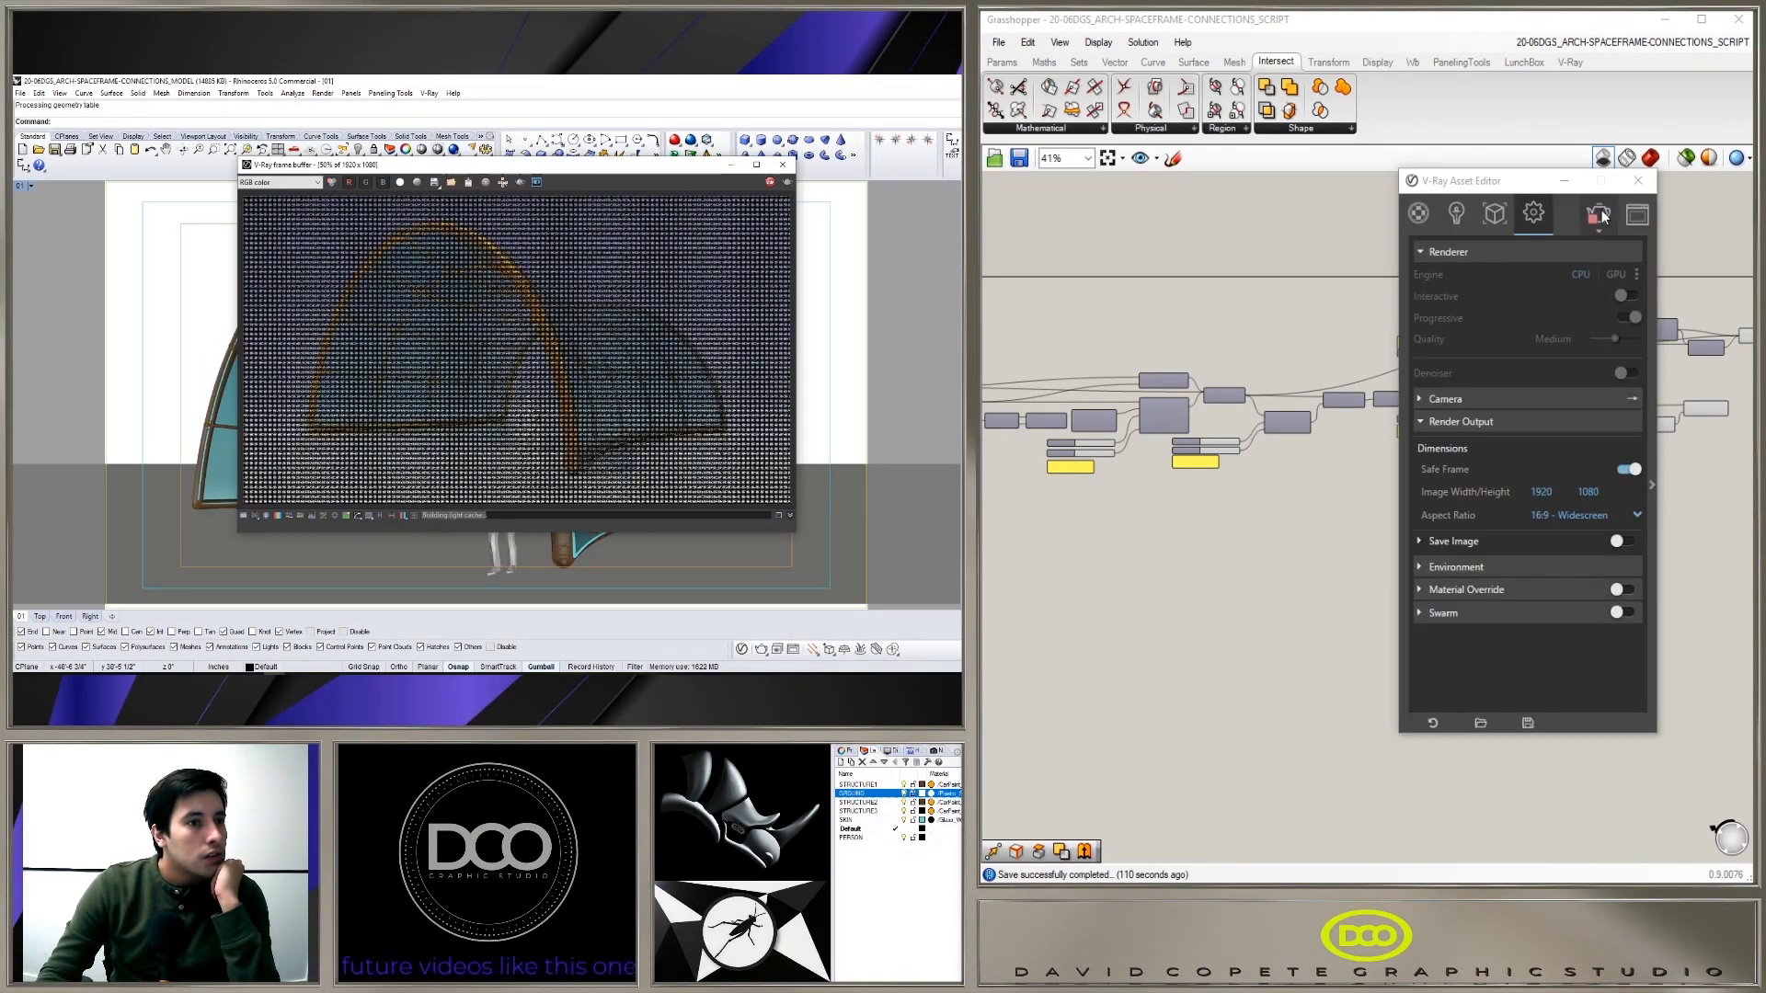